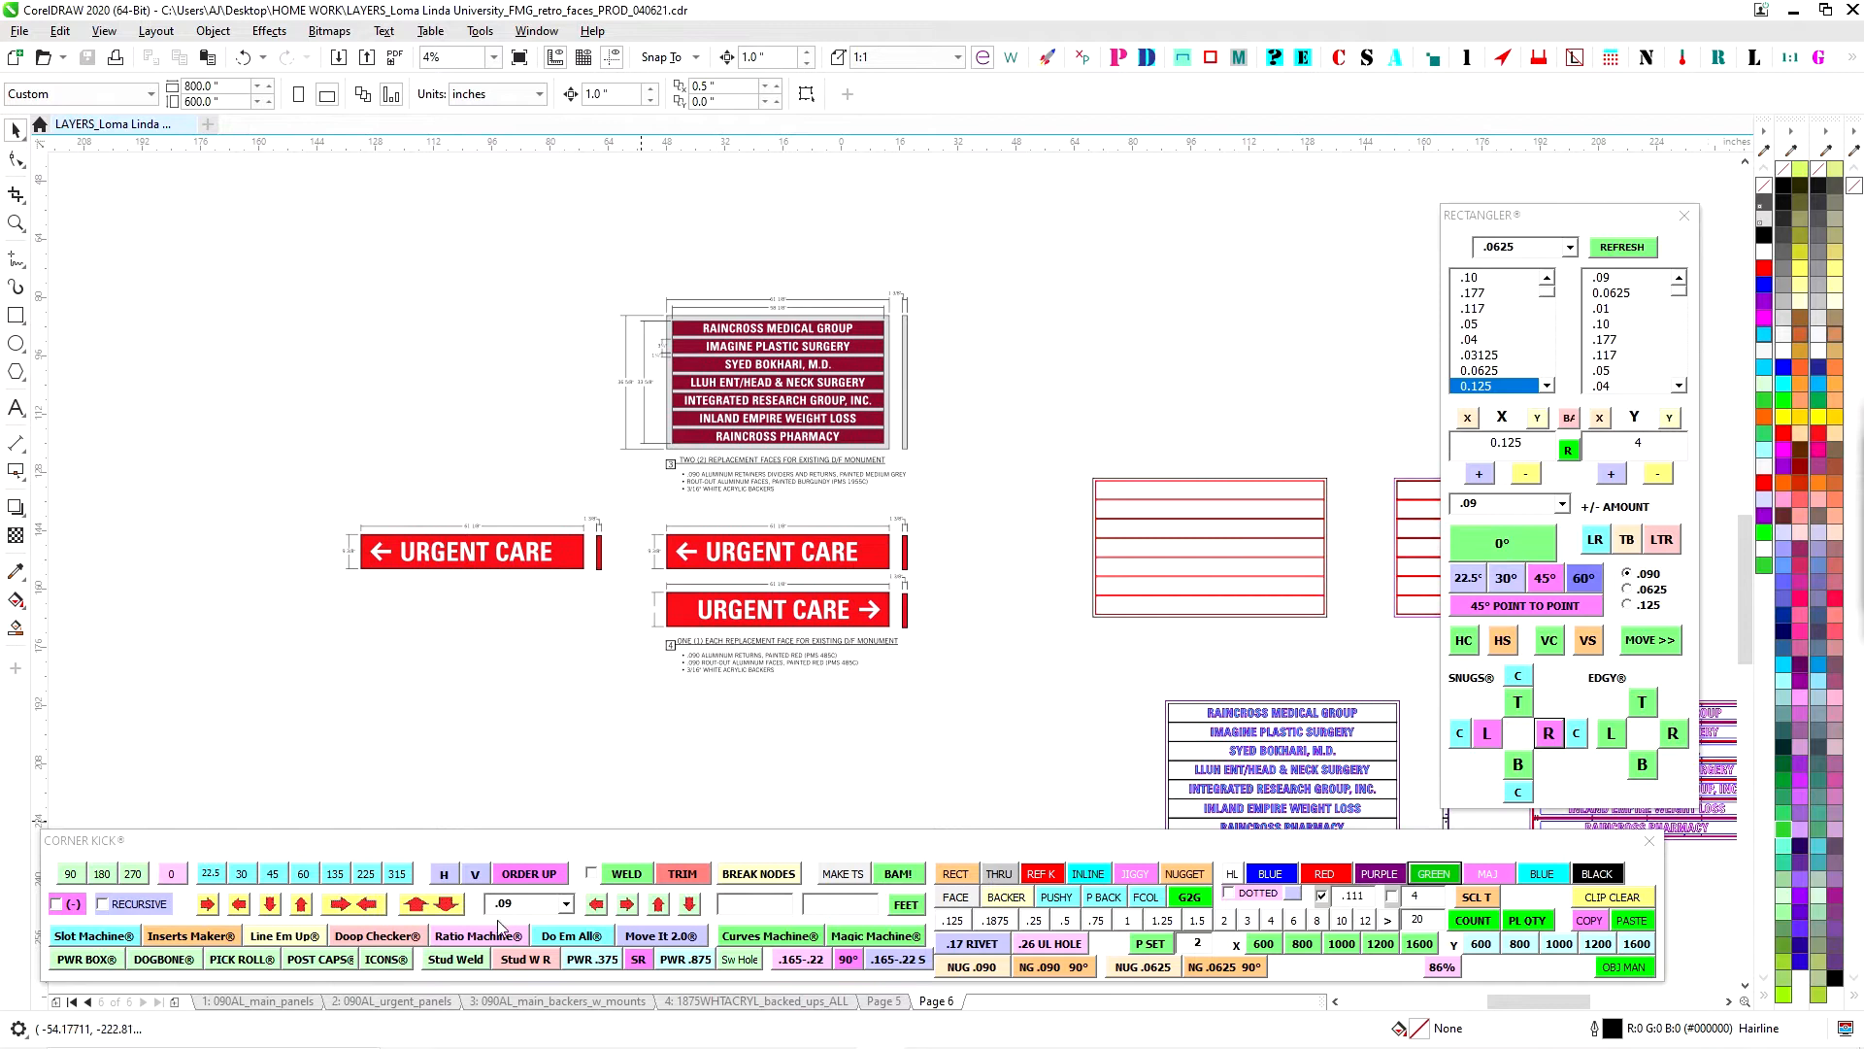
Open the 090AL_main_panels page and examine the mirrored tenant panels and the QTY 14 backer part.
{"action": "left_click", "coordinate": [274, 1001]}
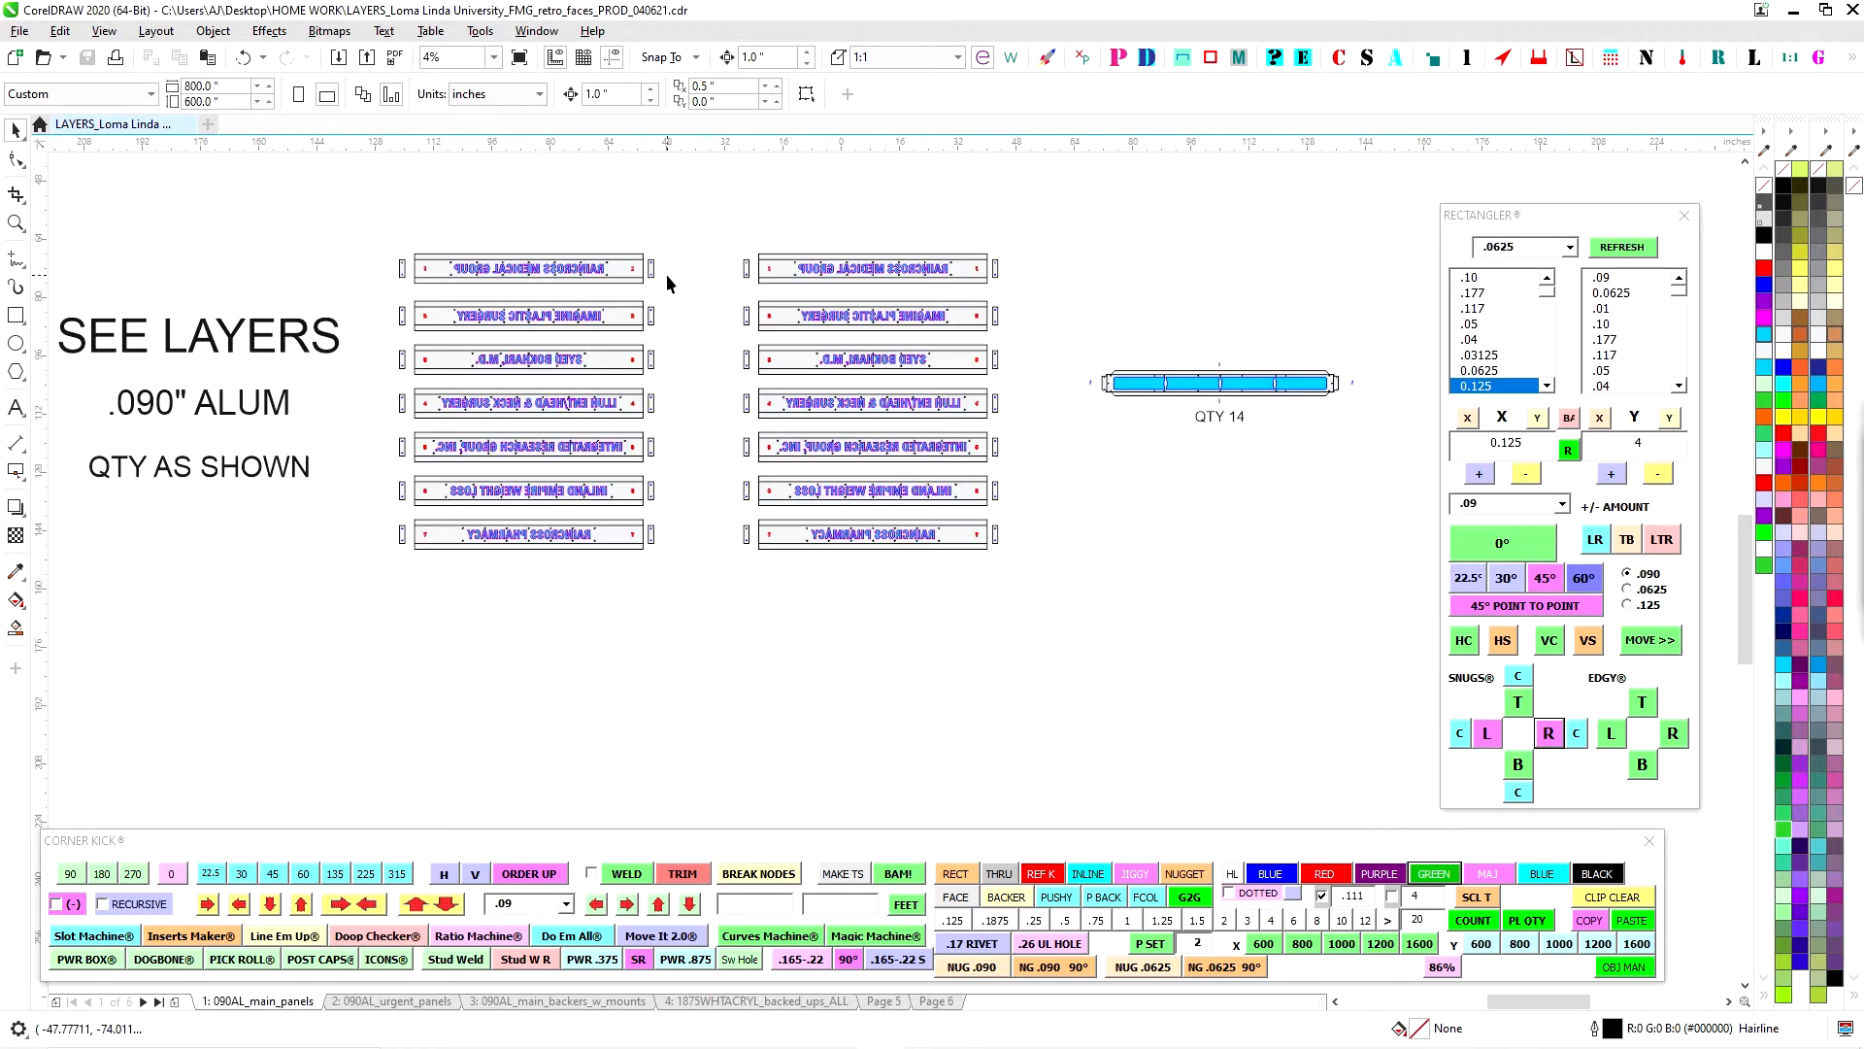
{"action": "scroll", "coordinate": [666, 274], "scroll_direction": "down", "scroll_amount": 3}
{"action": "scroll", "coordinate": [588, 387], "scroll_direction": "up", "scroll_amount": 2}
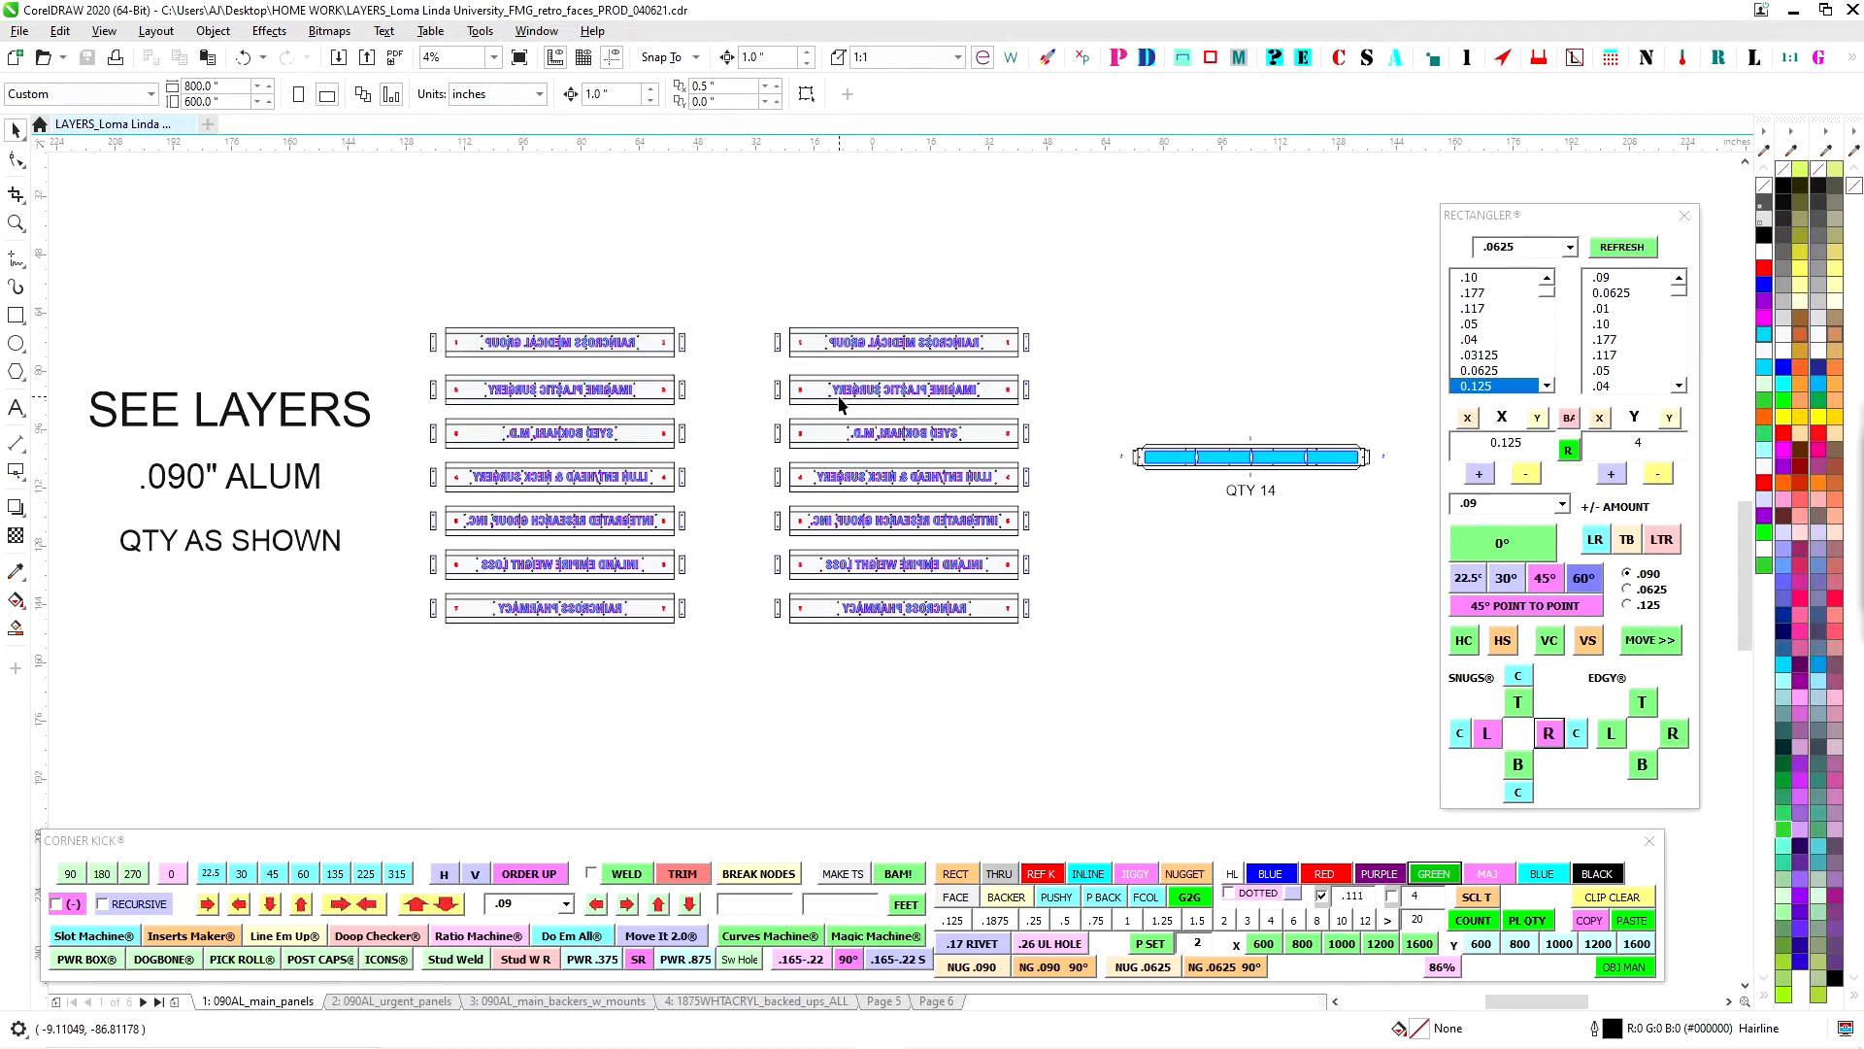
{"action": "left_click_drag", "start_coordinate": [1031, 503], "coordinate": [939, 506]}
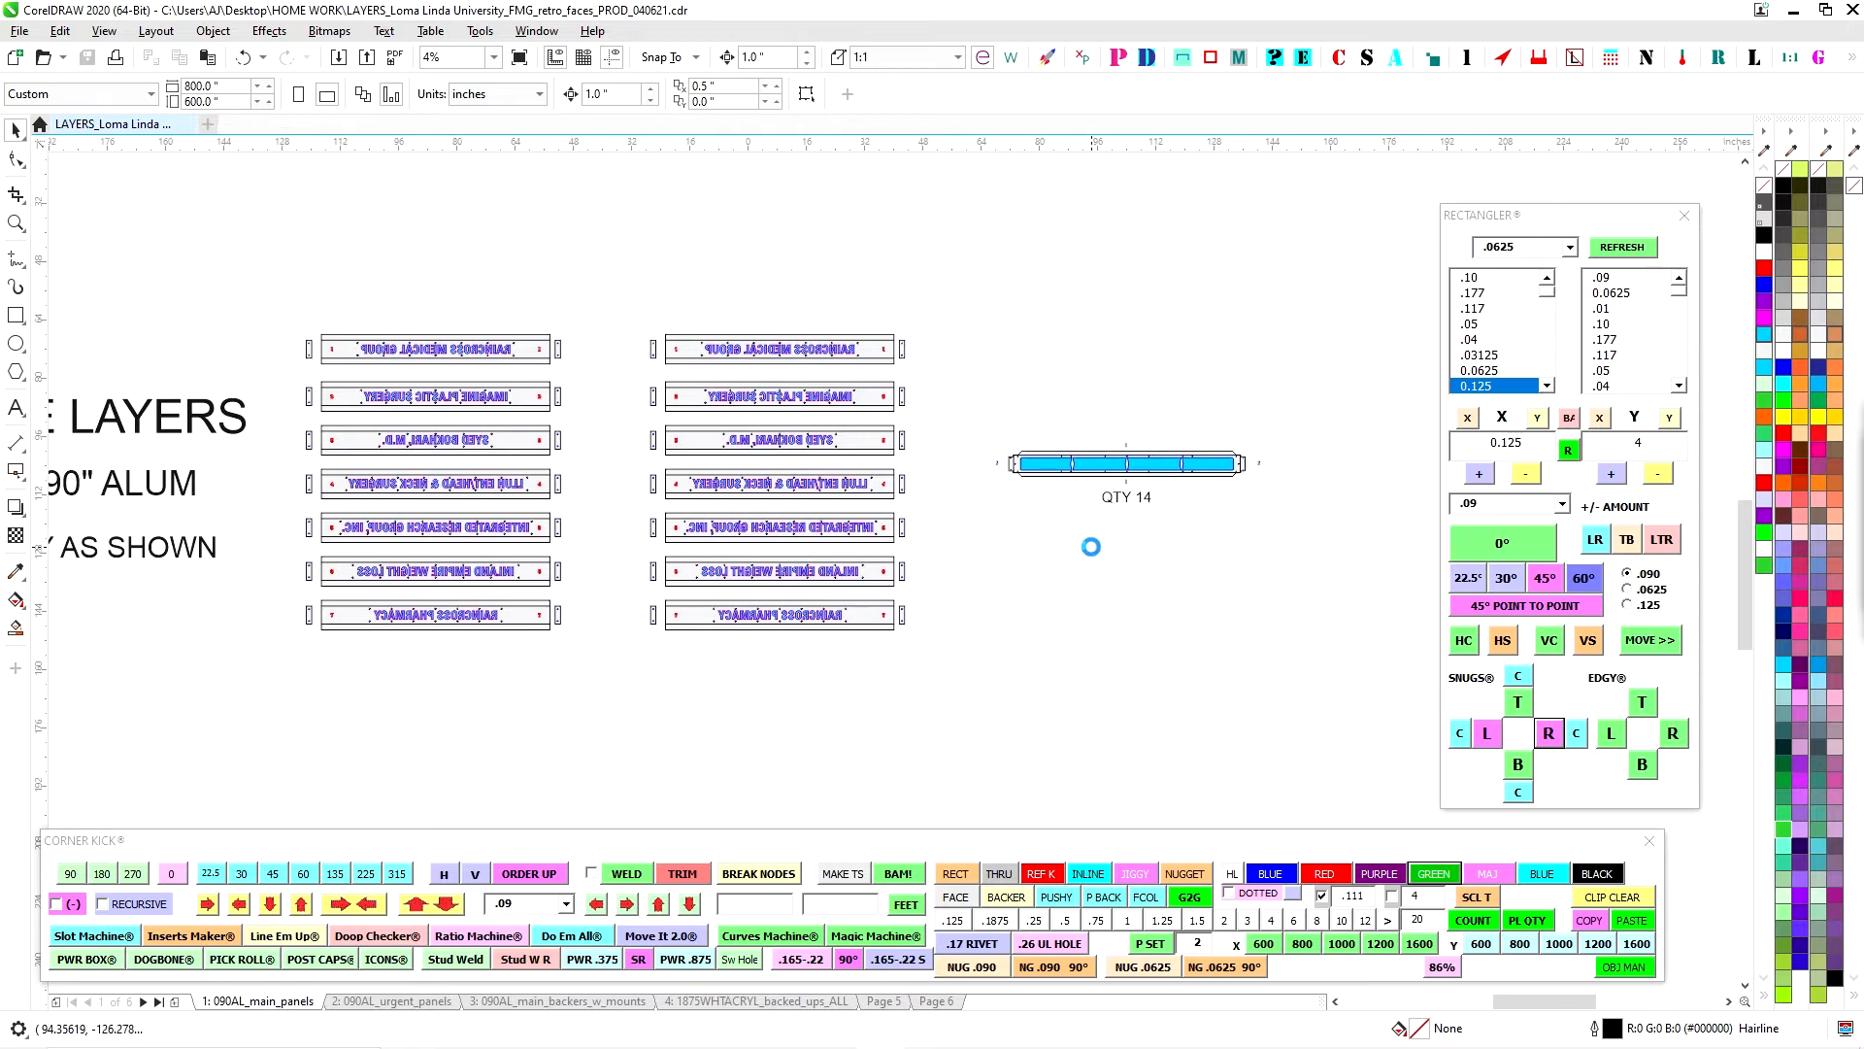
{"action": "scroll", "coordinate": [1117, 456], "scroll_direction": "up", "scroll_amount": 2}
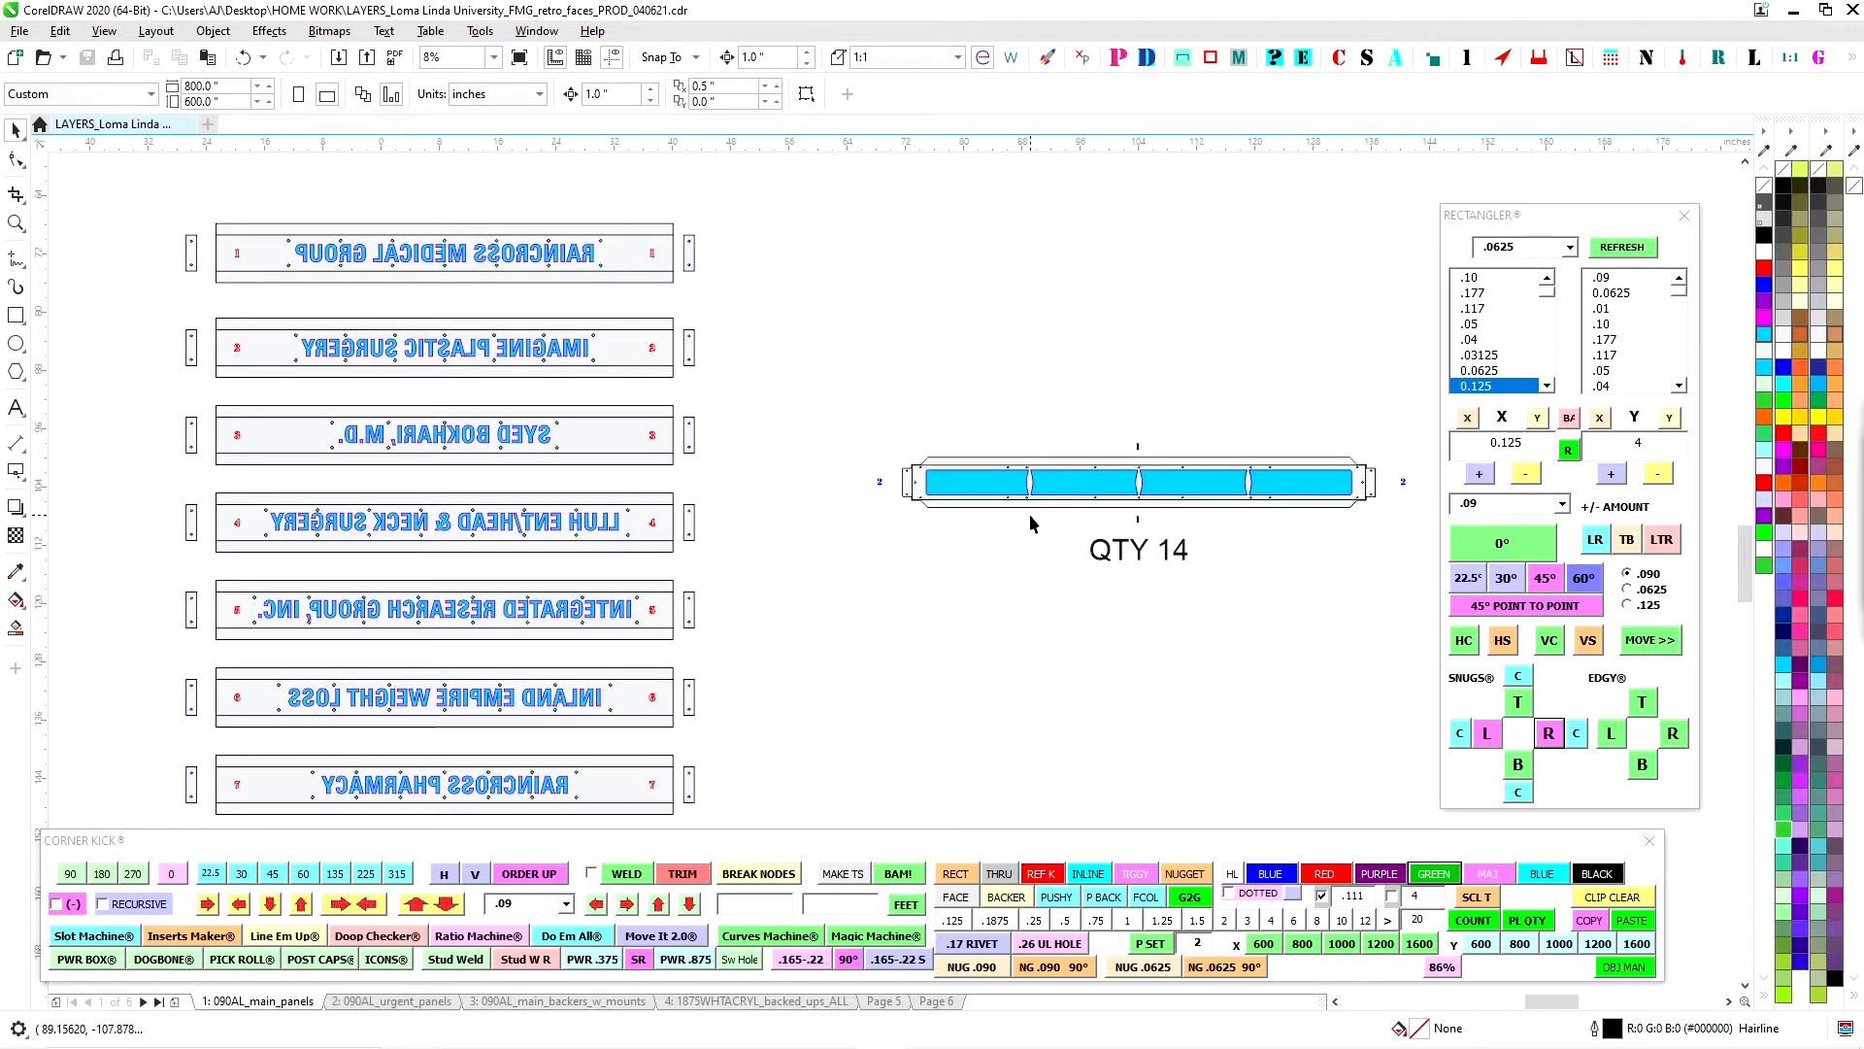
Open the 090AL_urgent_panels page and examine the two mirrored URGENT CARE panels.
{"action": "left_click", "coordinate": [394, 1001]}
{"action": "left_click_drag", "start_coordinate": [677, 648], "coordinate": [921, 556]}
{"action": "scroll", "coordinate": [755, 424], "scroll_direction": "up", "scroll_amount": 1}
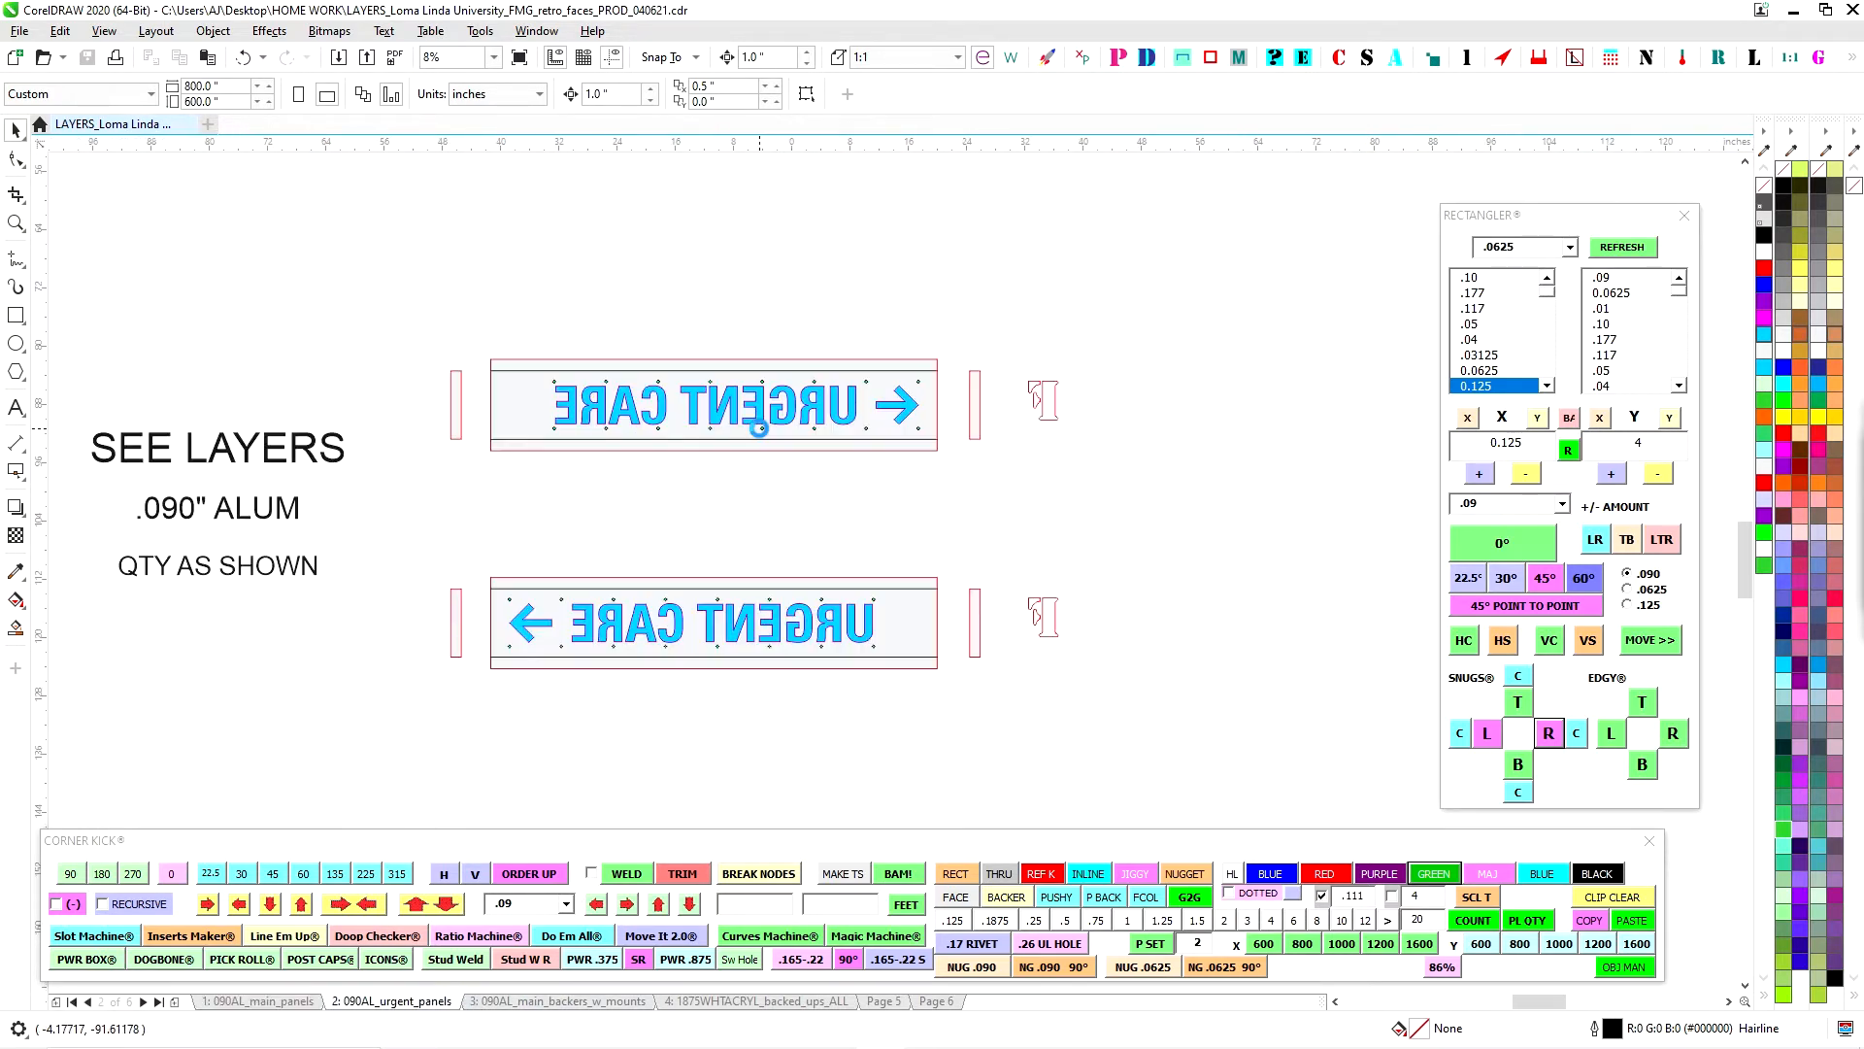
Open the 090AL_main_backers_w_mounts page and examine the two slotted backers and the mounting channels beside them.
{"action": "left_click", "coordinate": [567, 1003]}
{"action": "scroll", "coordinate": [765, 475], "scroll_direction": "down", "scroll_amount": 1}
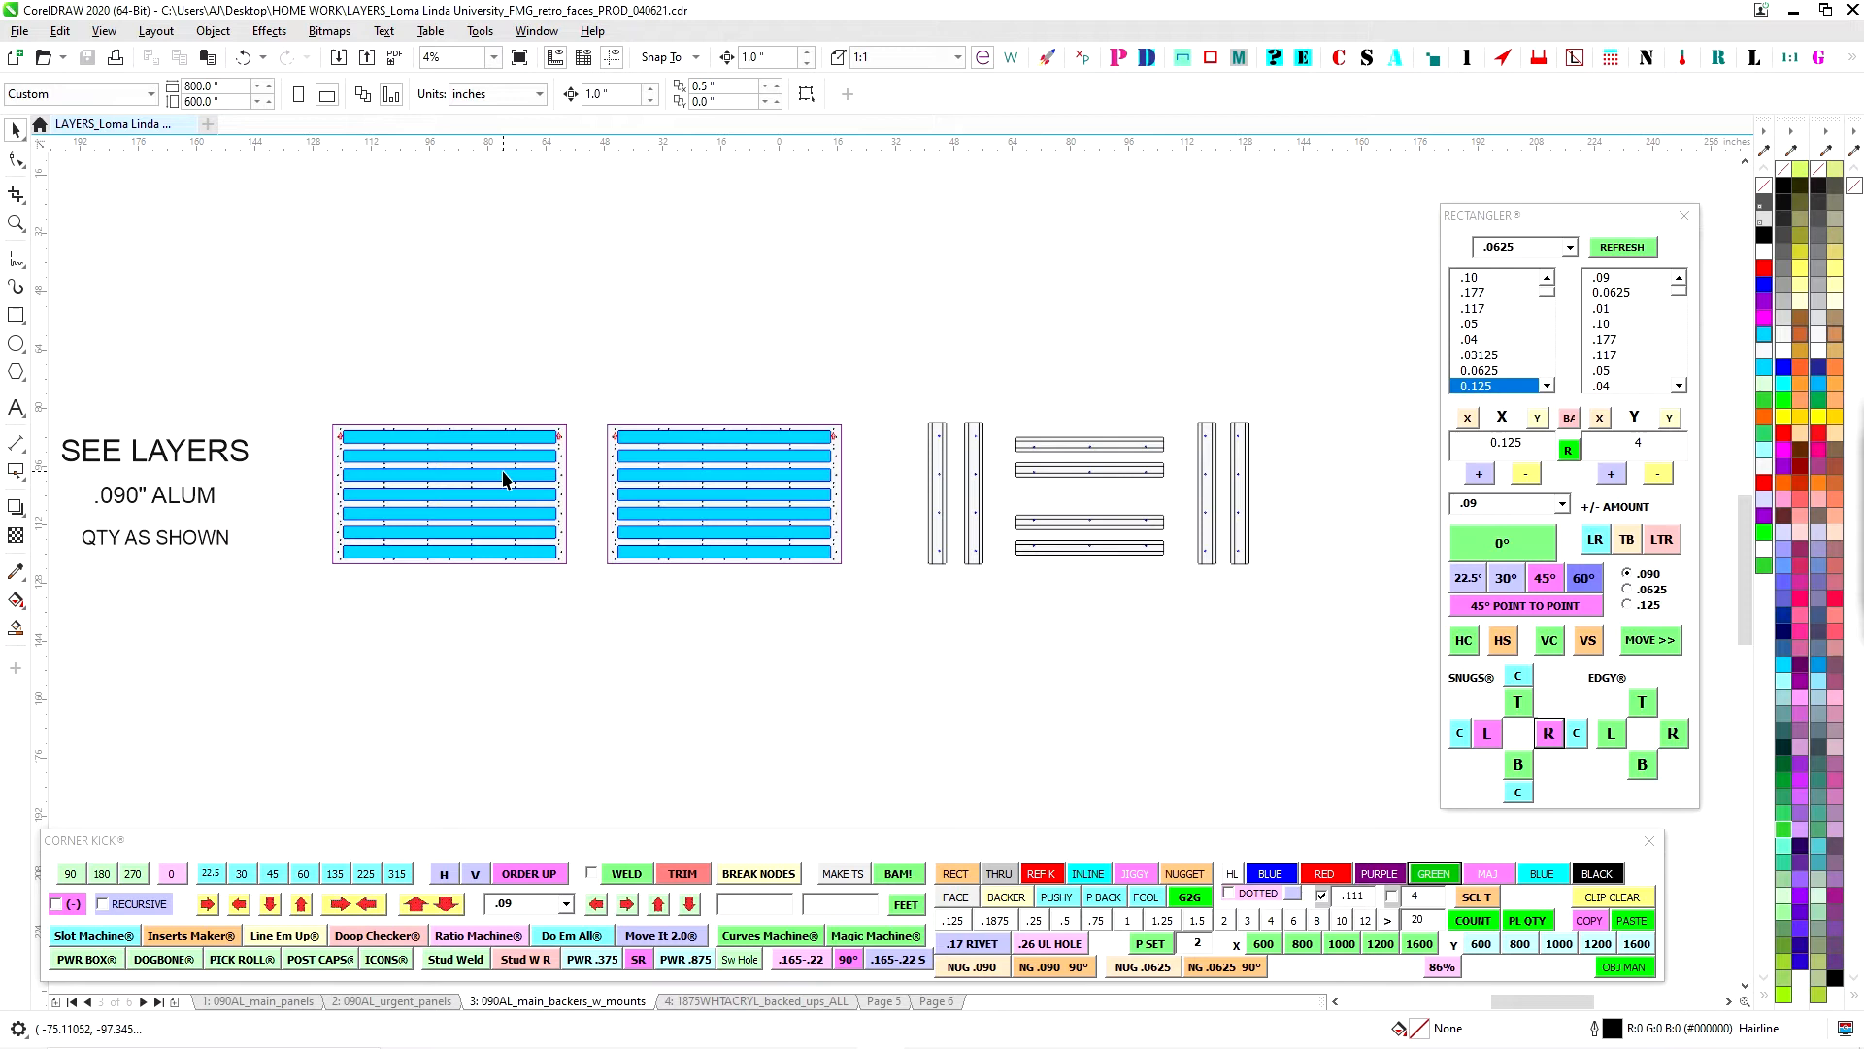
{"action": "scroll", "coordinate": [547, 477], "scroll_direction": "up", "scroll_amount": 1}
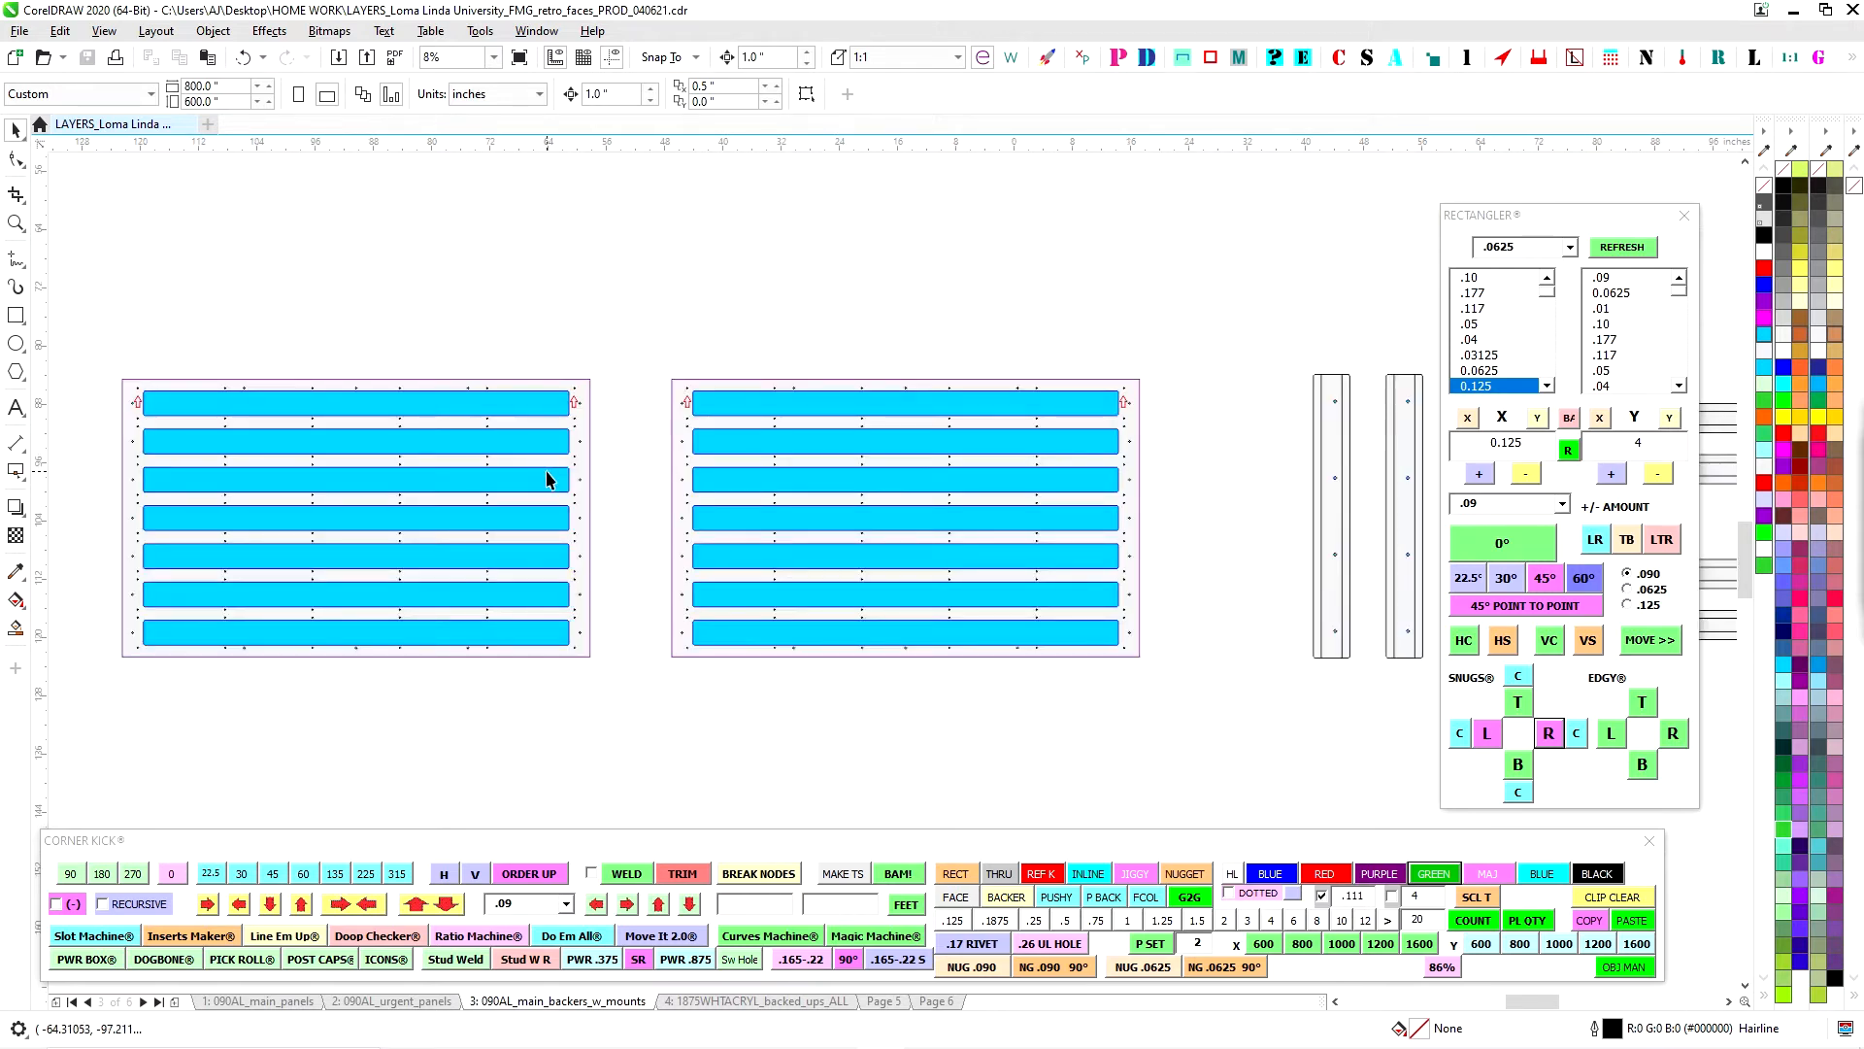
{"action": "scroll", "coordinate": [959, 453], "scroll_direction": "down", "scroll_amount": 1}
{"action": "left_click_drag", "start_coordinate": [937, 456], "coordinate": [720, 464]}
{"action": "scroll", "coordinate": [598, 472], "scroll_direction": "up", "scroll_amount": 1}
{"action": "left_click_drag", "start_coordinate": [1116, 493], "coordinate": [632, 499]}
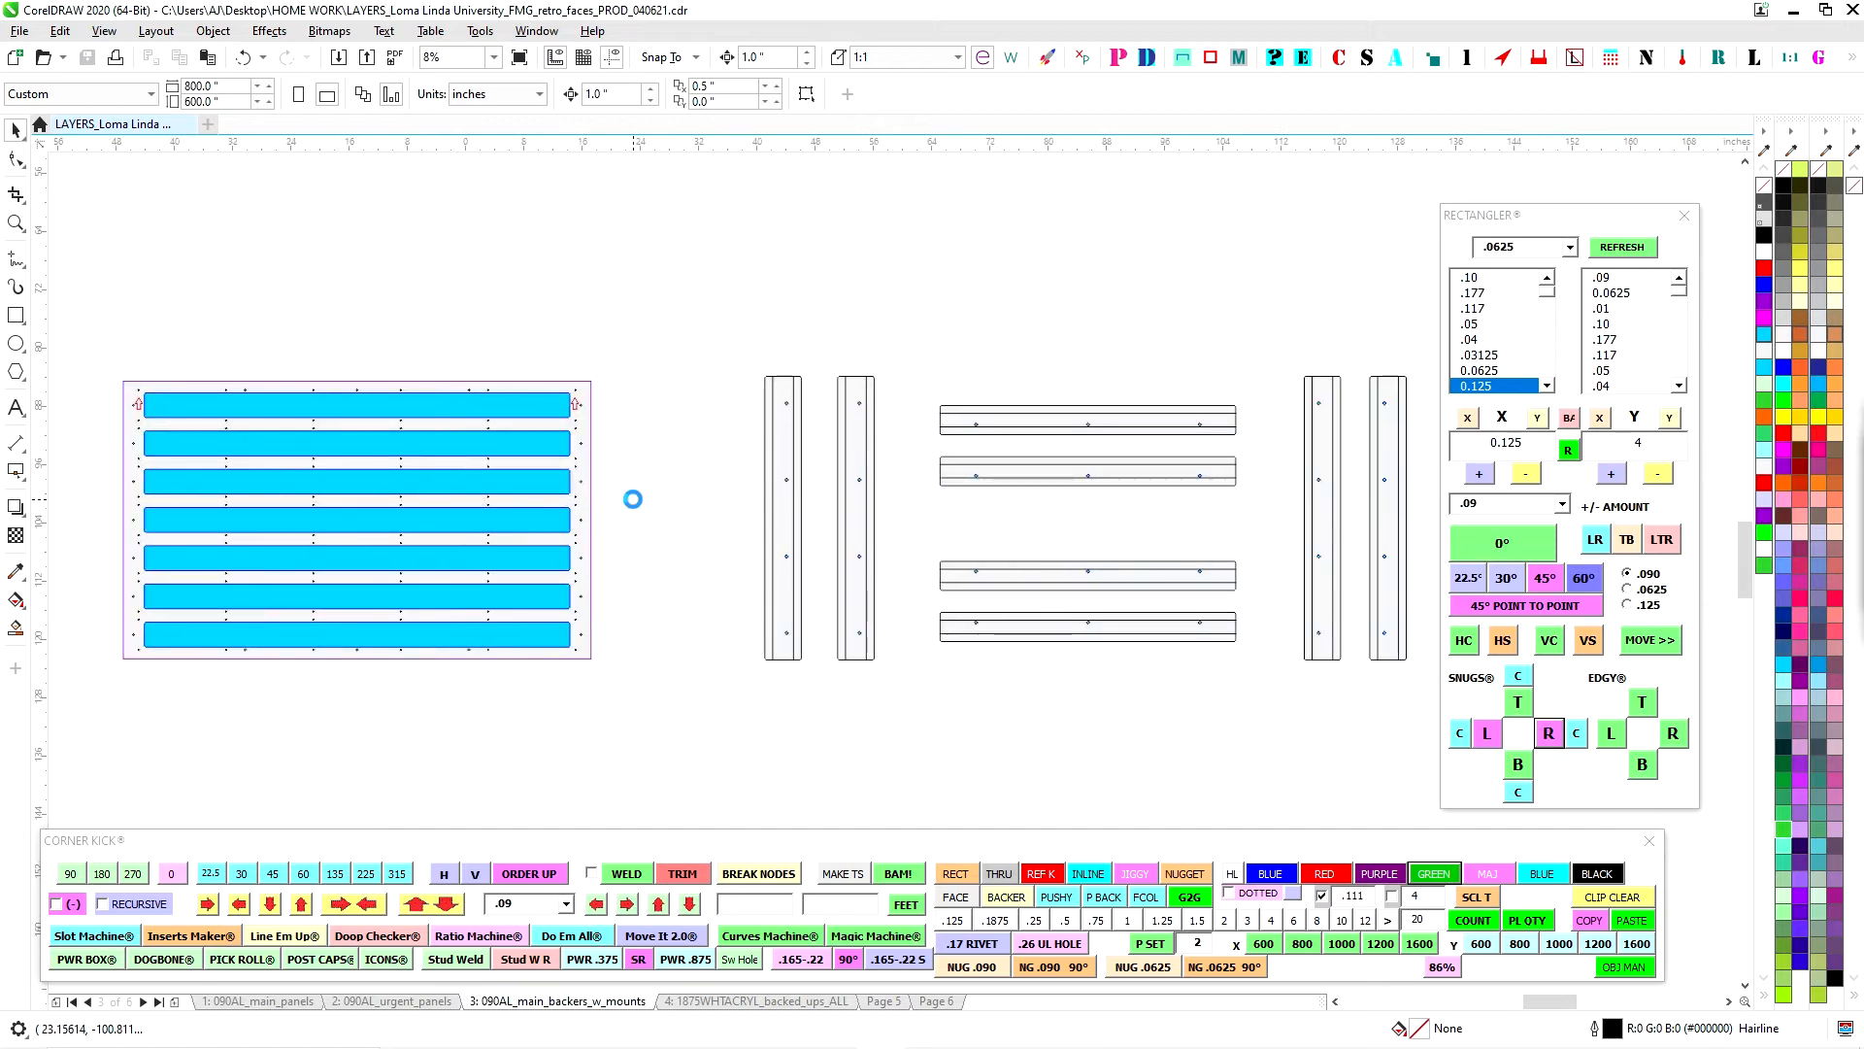
{"action": "left_click_drag", "start_coordinate": [1142, 458], "coordinate": [912, 467]}
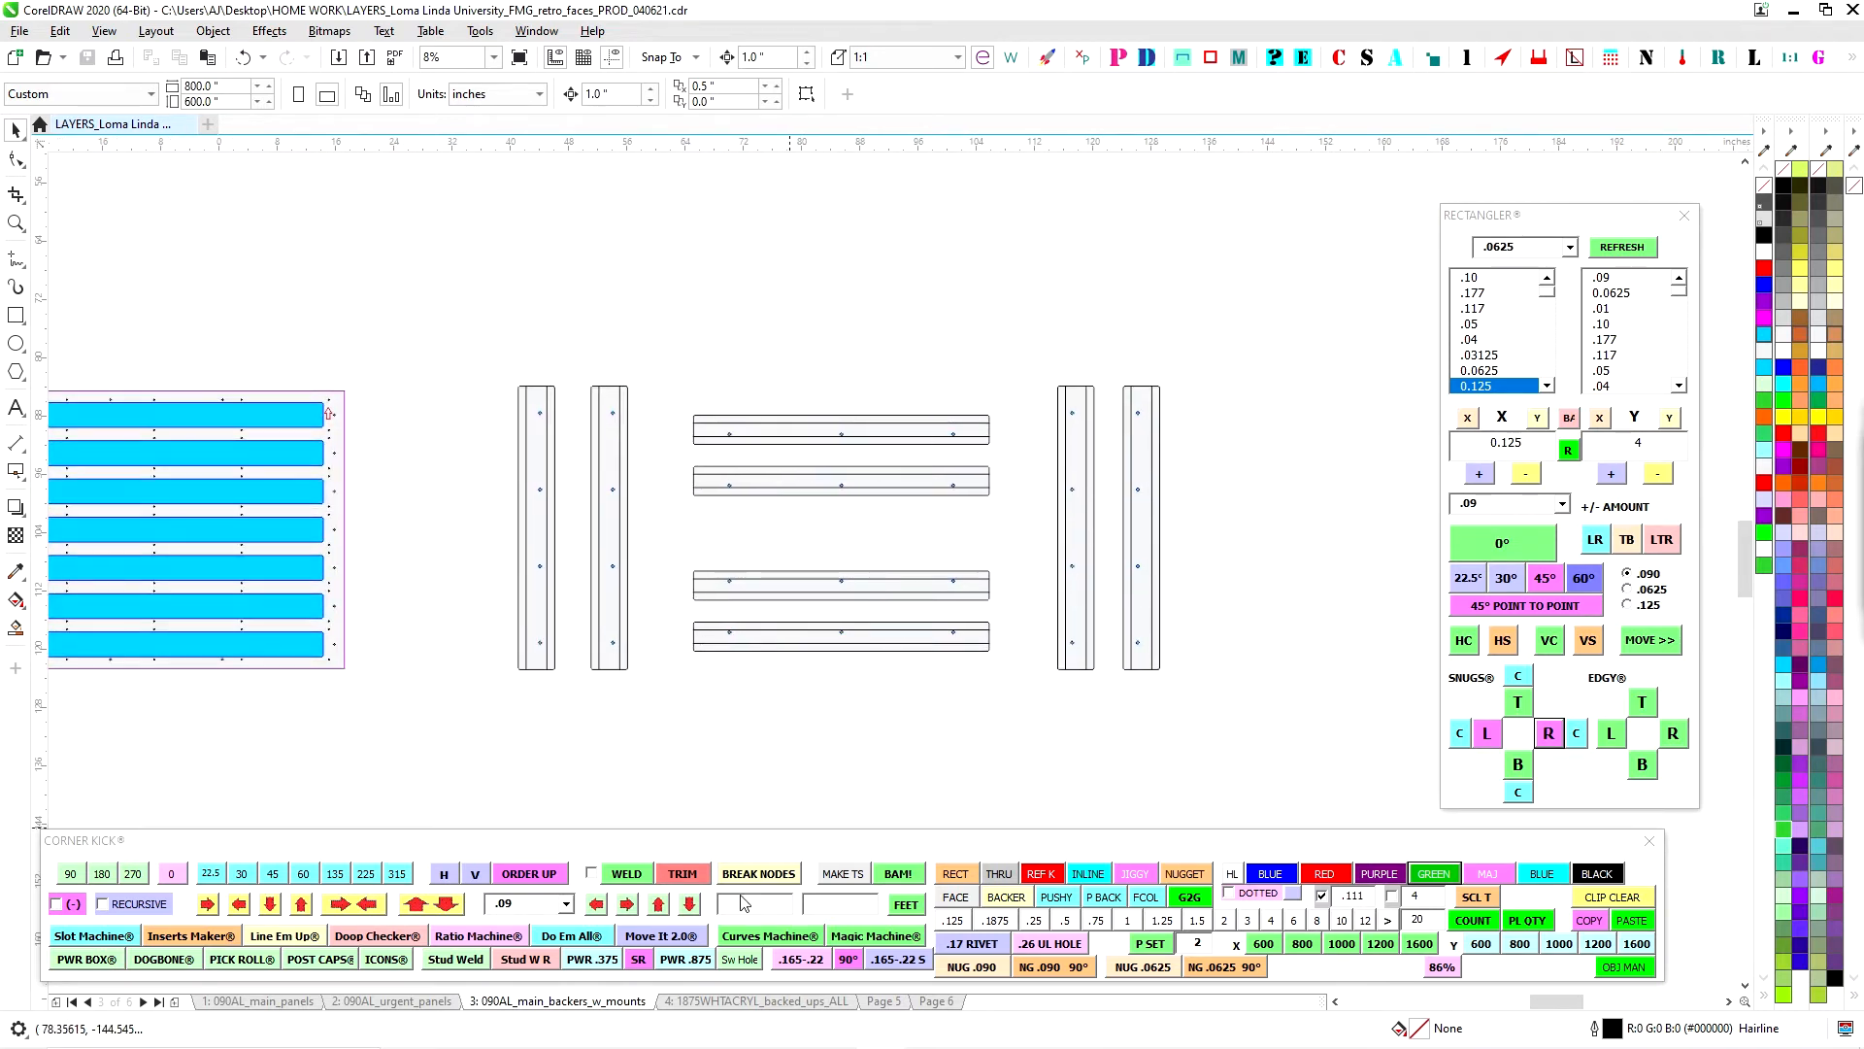
Open the 1875WHTACRYL_backed_ups_ALL page and examine the numbered acrylic backers with their stud holes.
{"action": "left_click", "coordinate": [752, 1001]}
{"action": "left_click_drag", "start_coordinate": [650, 551], "coordinate": [858, 474]}
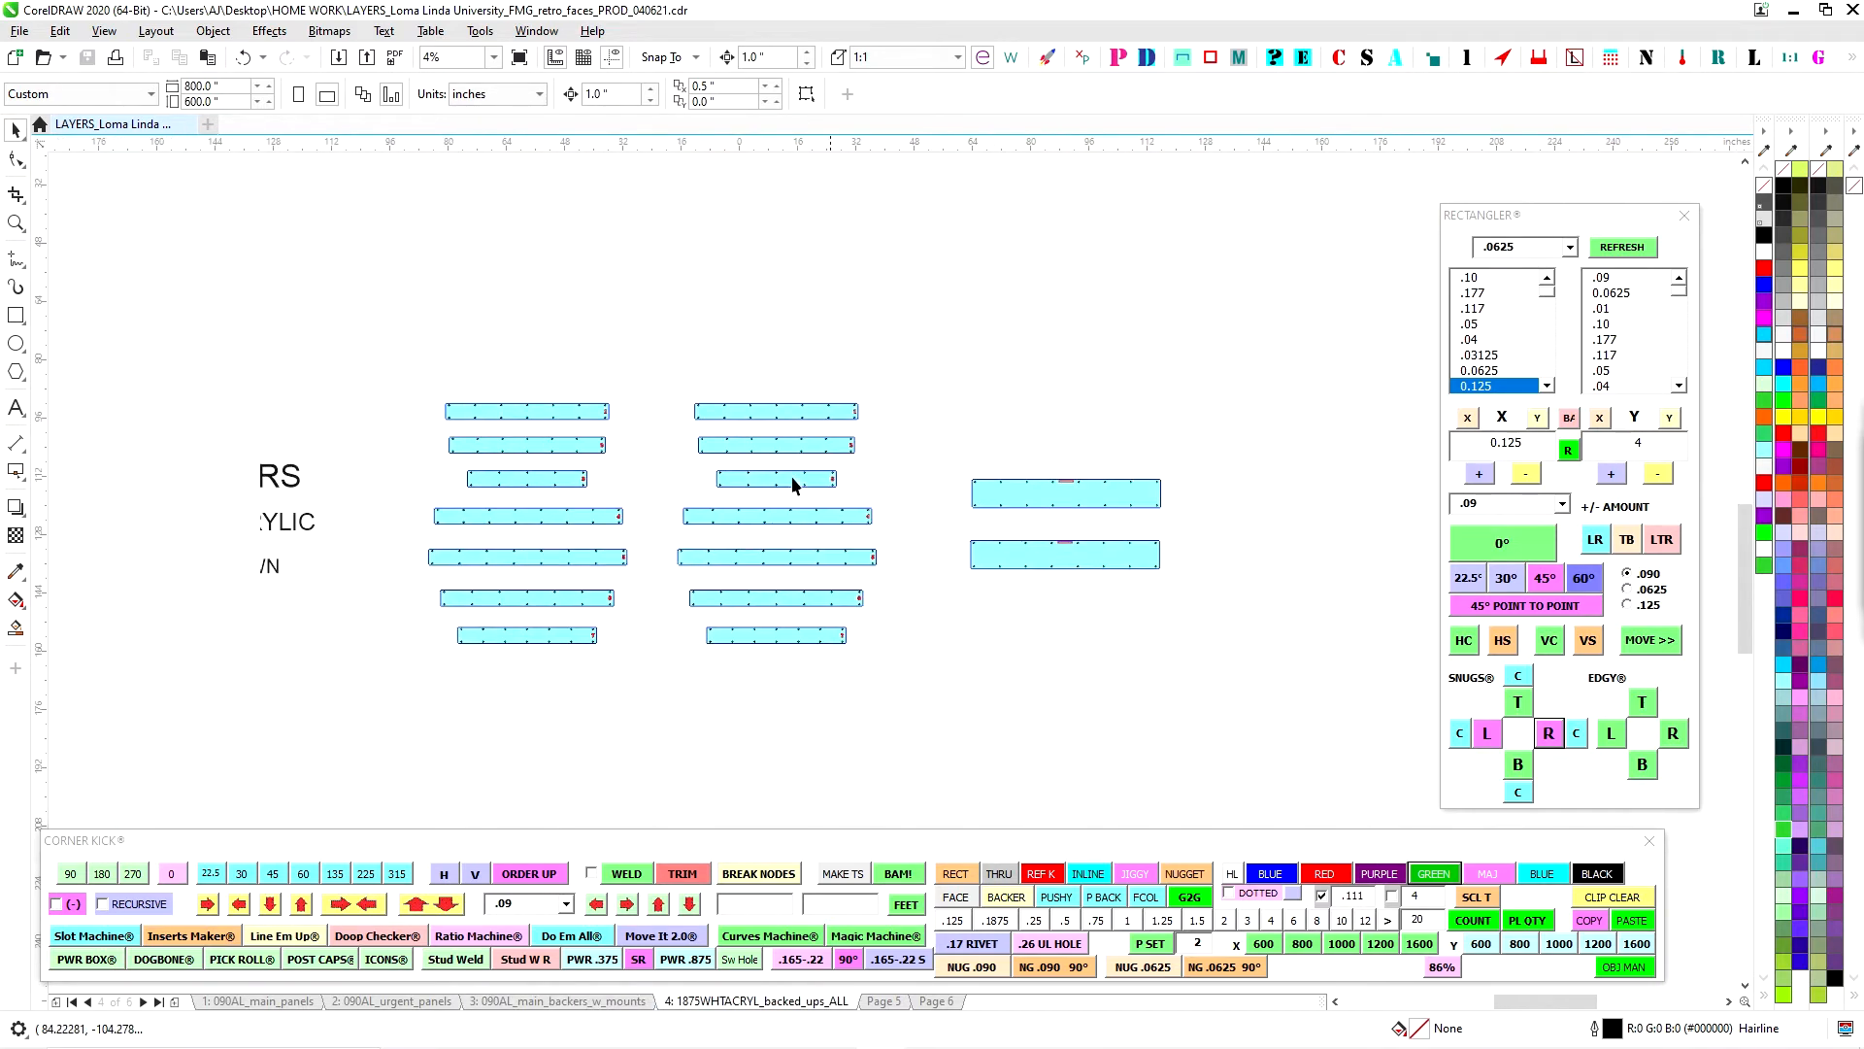
{"action": "scroll", "coordinate": [707, 470], "scroll_direction": "up", "scroll_amount": 1}
{"action": "left_click_drag", "start_coordinate": [634, 489], "coordinate": [643, 331]}
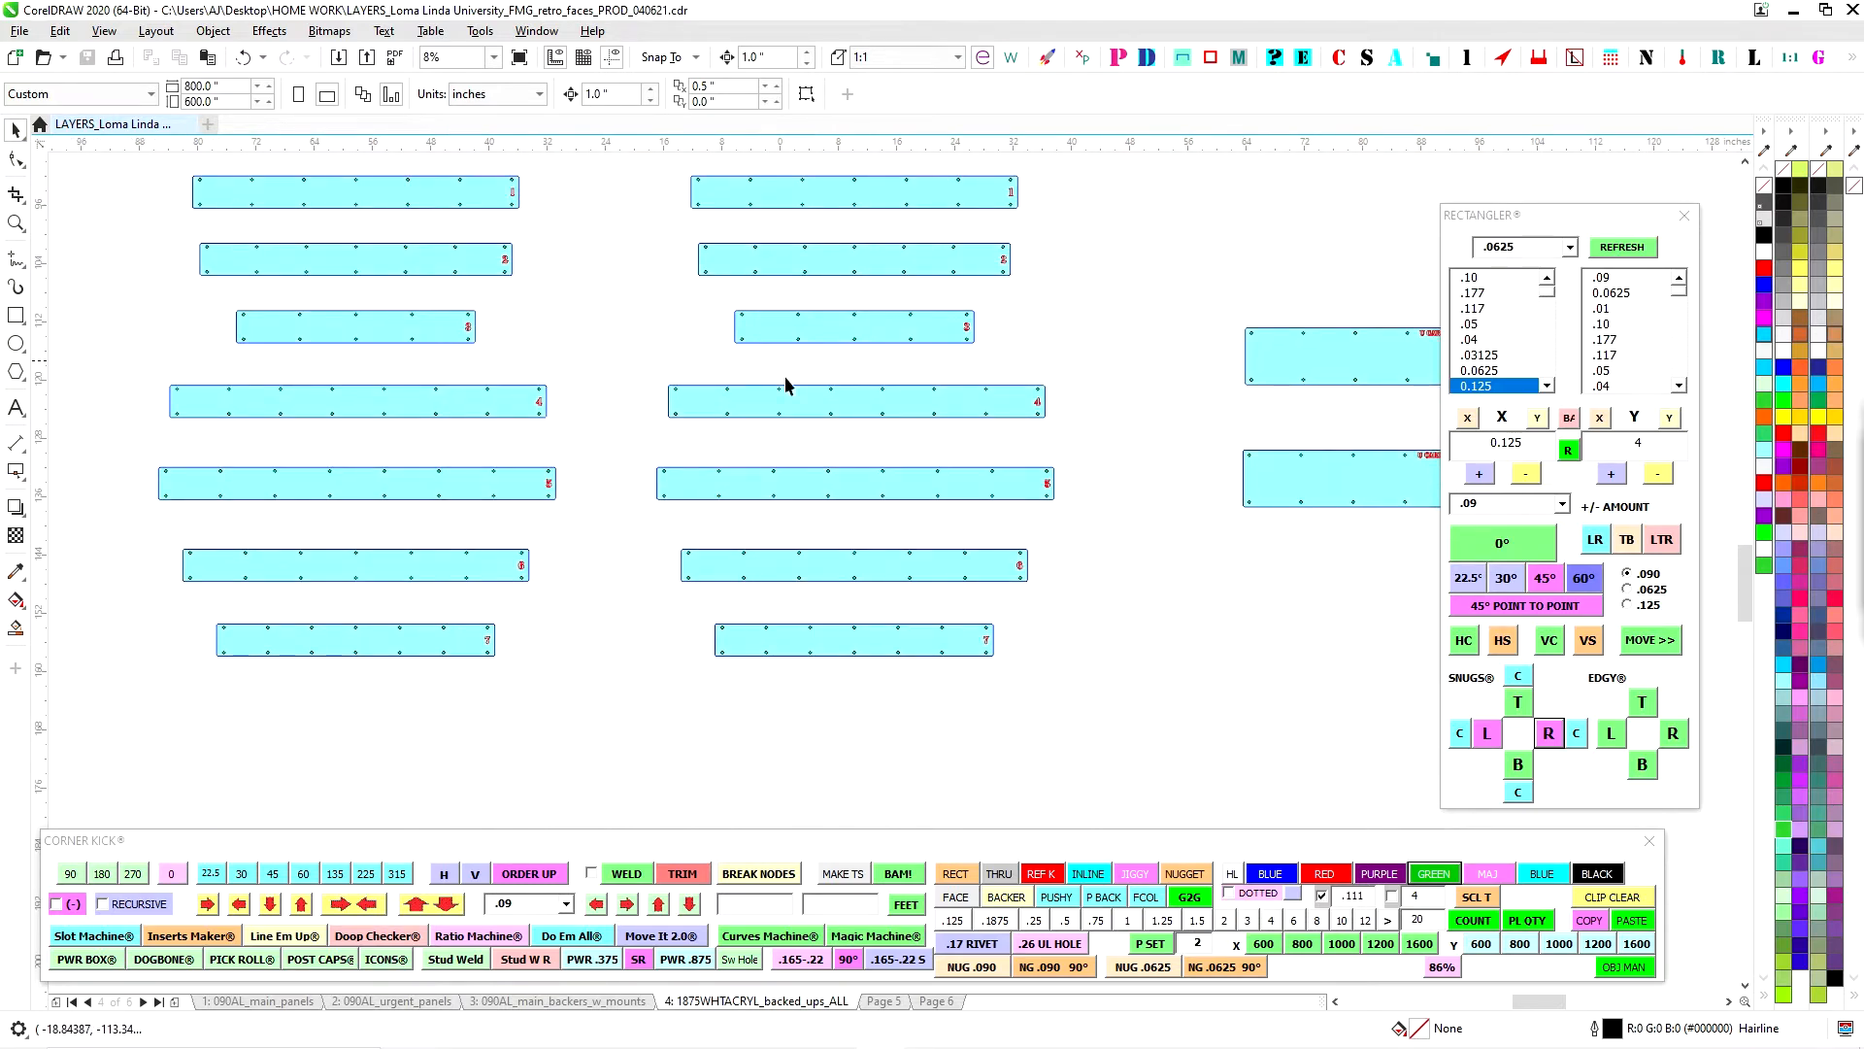
{"action": "left_click_drag", "start_coordinate": [1100, 409], "coordinate": [778, 470]}
{"action": "scroll", "coordinate": [999, 389], "scroll_direction": "up", "scroll_amount": 1}
{"action": "scroll", "coordinate": [1246, 397], "scroll_direction": "up", "scroll_amount": 1}
{"action": "scroll", "coordinate": [1127, 408], "scroll_direction": "down", "scroll_amount": 1}
{"action": "scroll", "coordinate": [1215, 466], "scroll_direction": "down", "scroll_amount": 1}
{"action": "scroll", "coordinate": [965, 274], "scroll_direction": "up", "scroll_amount": 1}
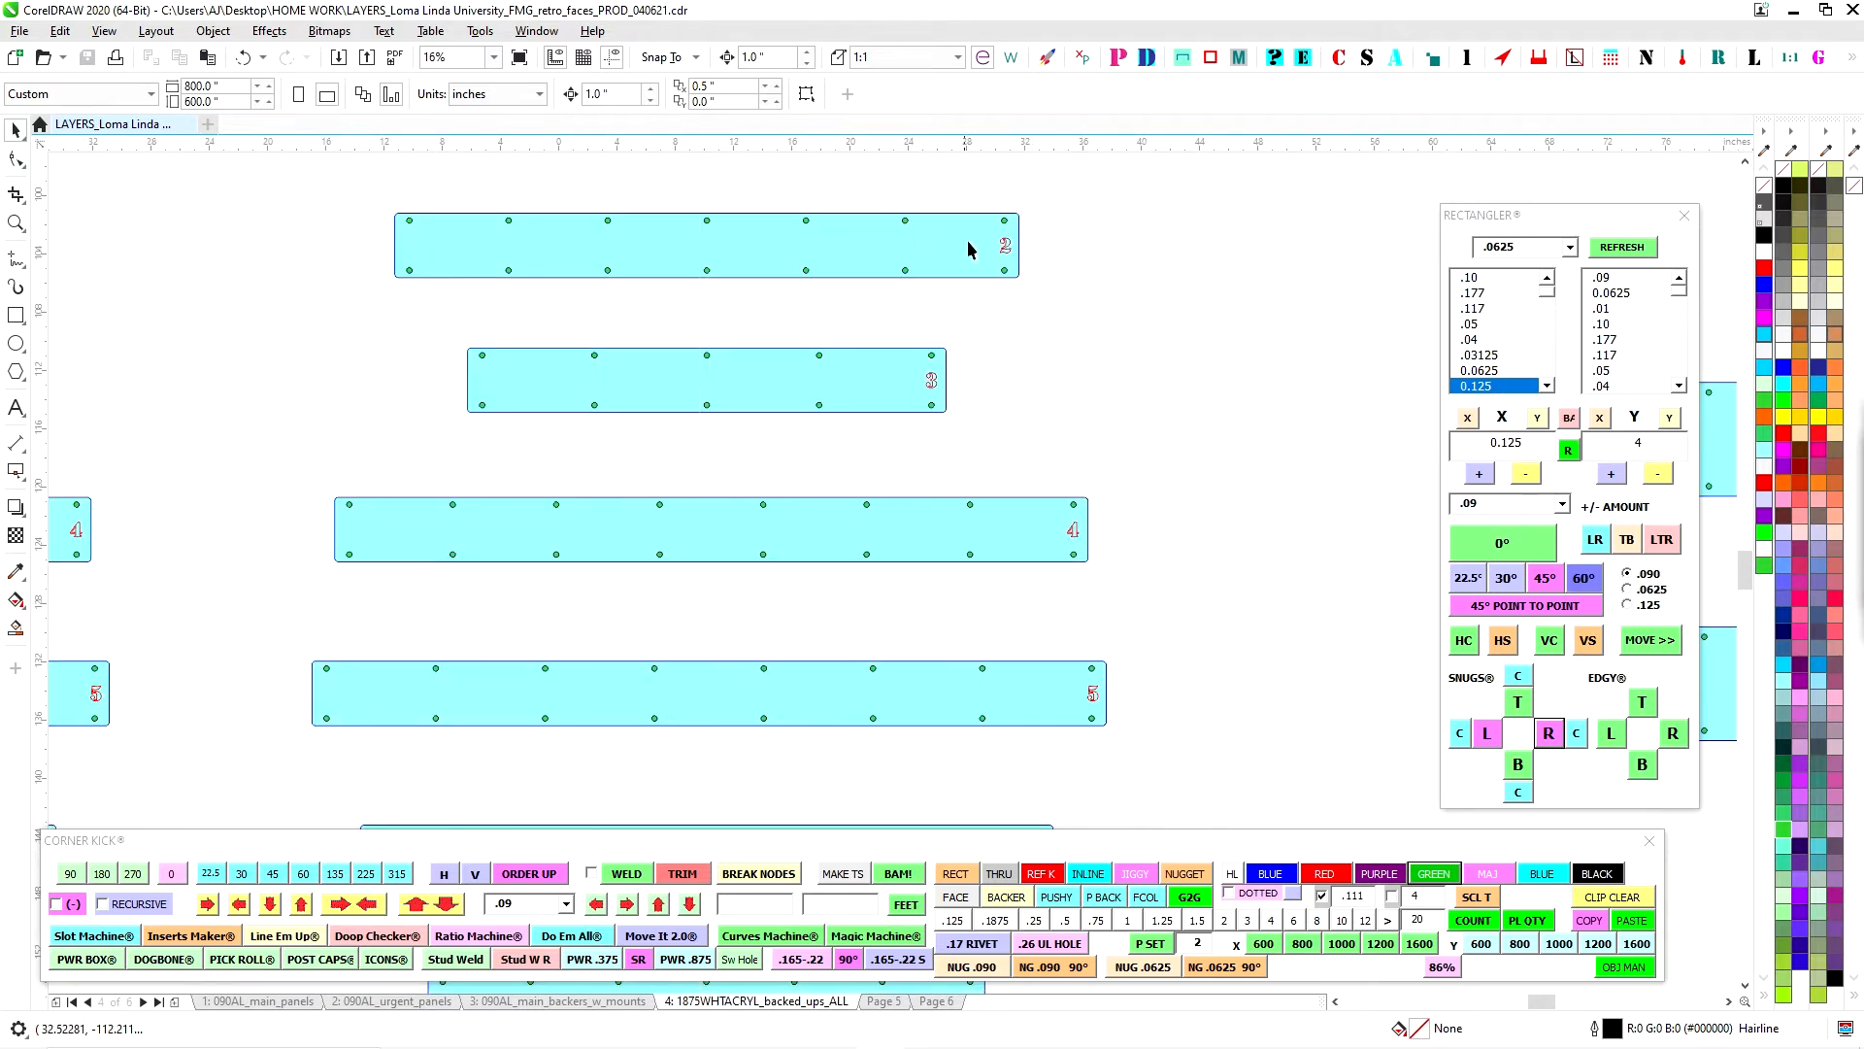
{"action": "scroll", "coordinate": [790, 385], "scroll_direction": "down", "scroll_amount": 1}
{"action": "scroll", "coordinate": [641, 282], "scroll_direction": "down", "scroll_amount": 1}
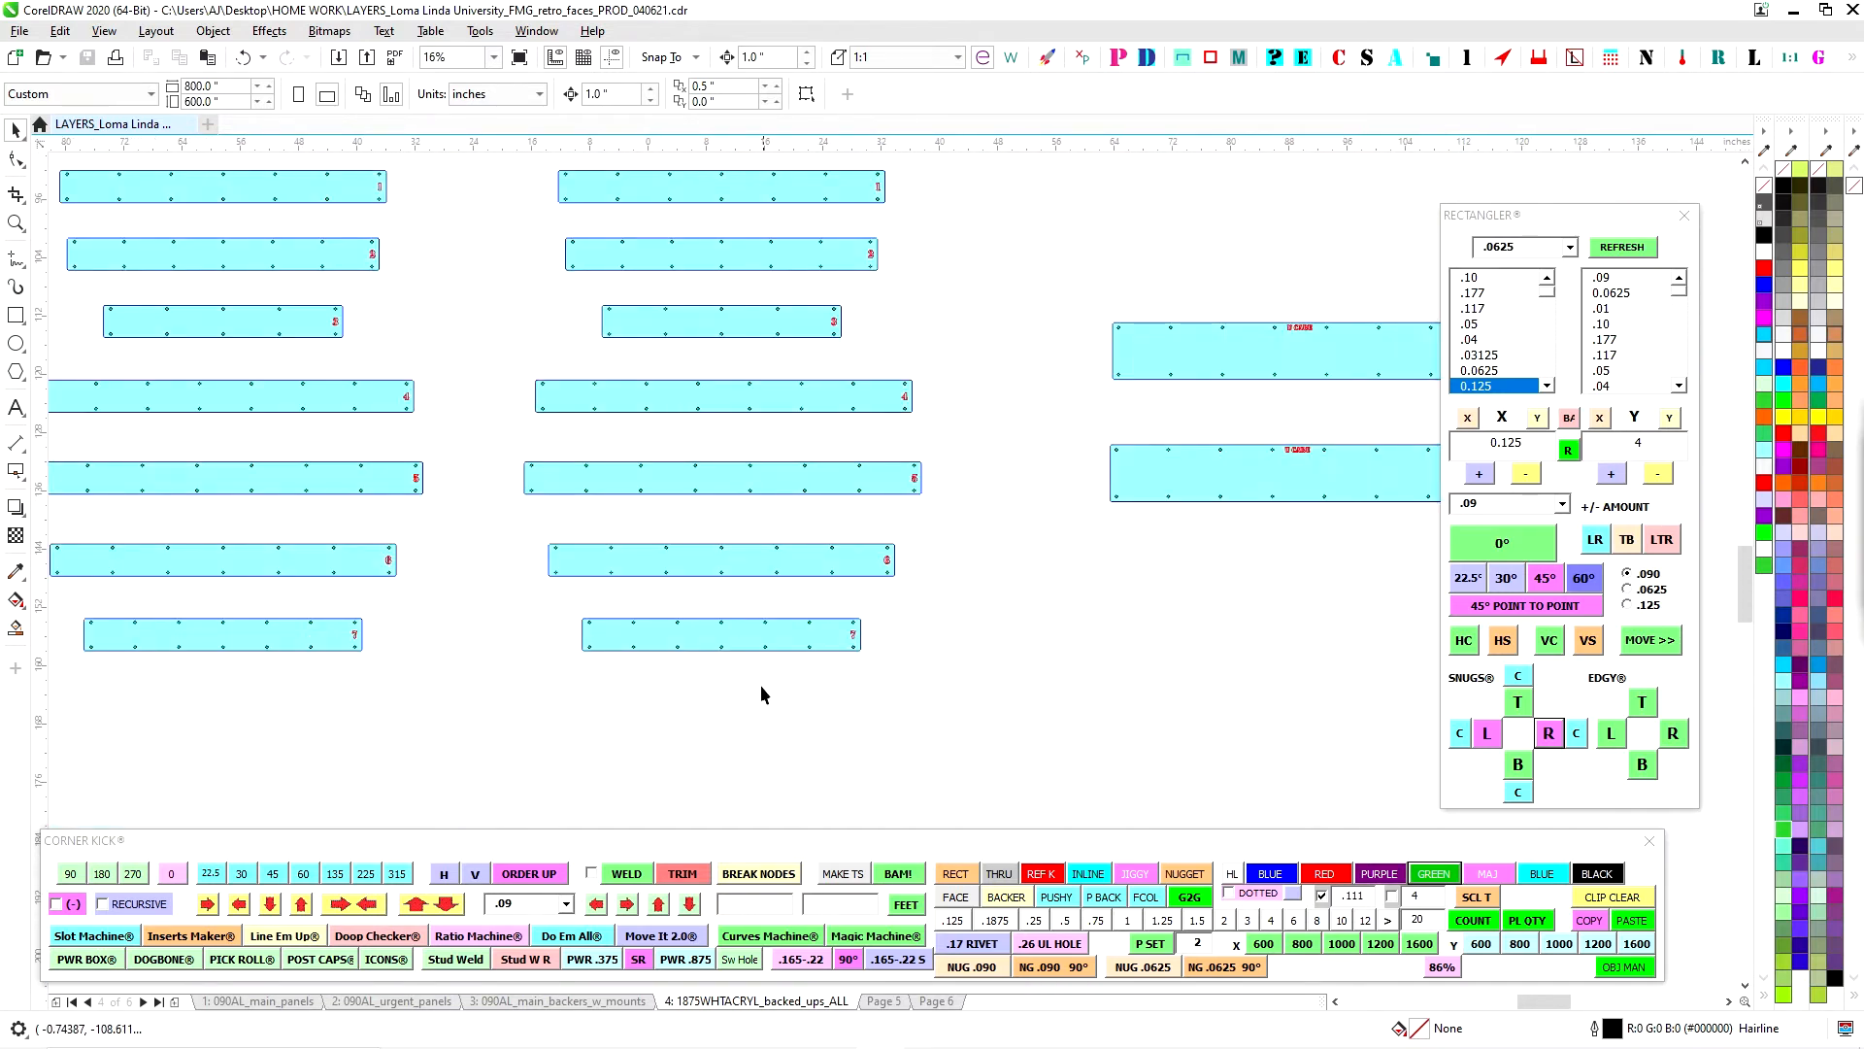
Open Page 5 and look over the working layout of tenant panels, backers and rivnut channel assemblies.
{"action": "scroll", "coordinate": [854, 600], "scroll_direction": "down", "scroll_amount": 2}
{"action": "left_click_drag", "start_coordinate": [783, 421], "coordinate": [639, 612]}
{"action": "scroll", "coordinate": [706, 347], "scroll_direction": "up", "scroll_amount": 1}
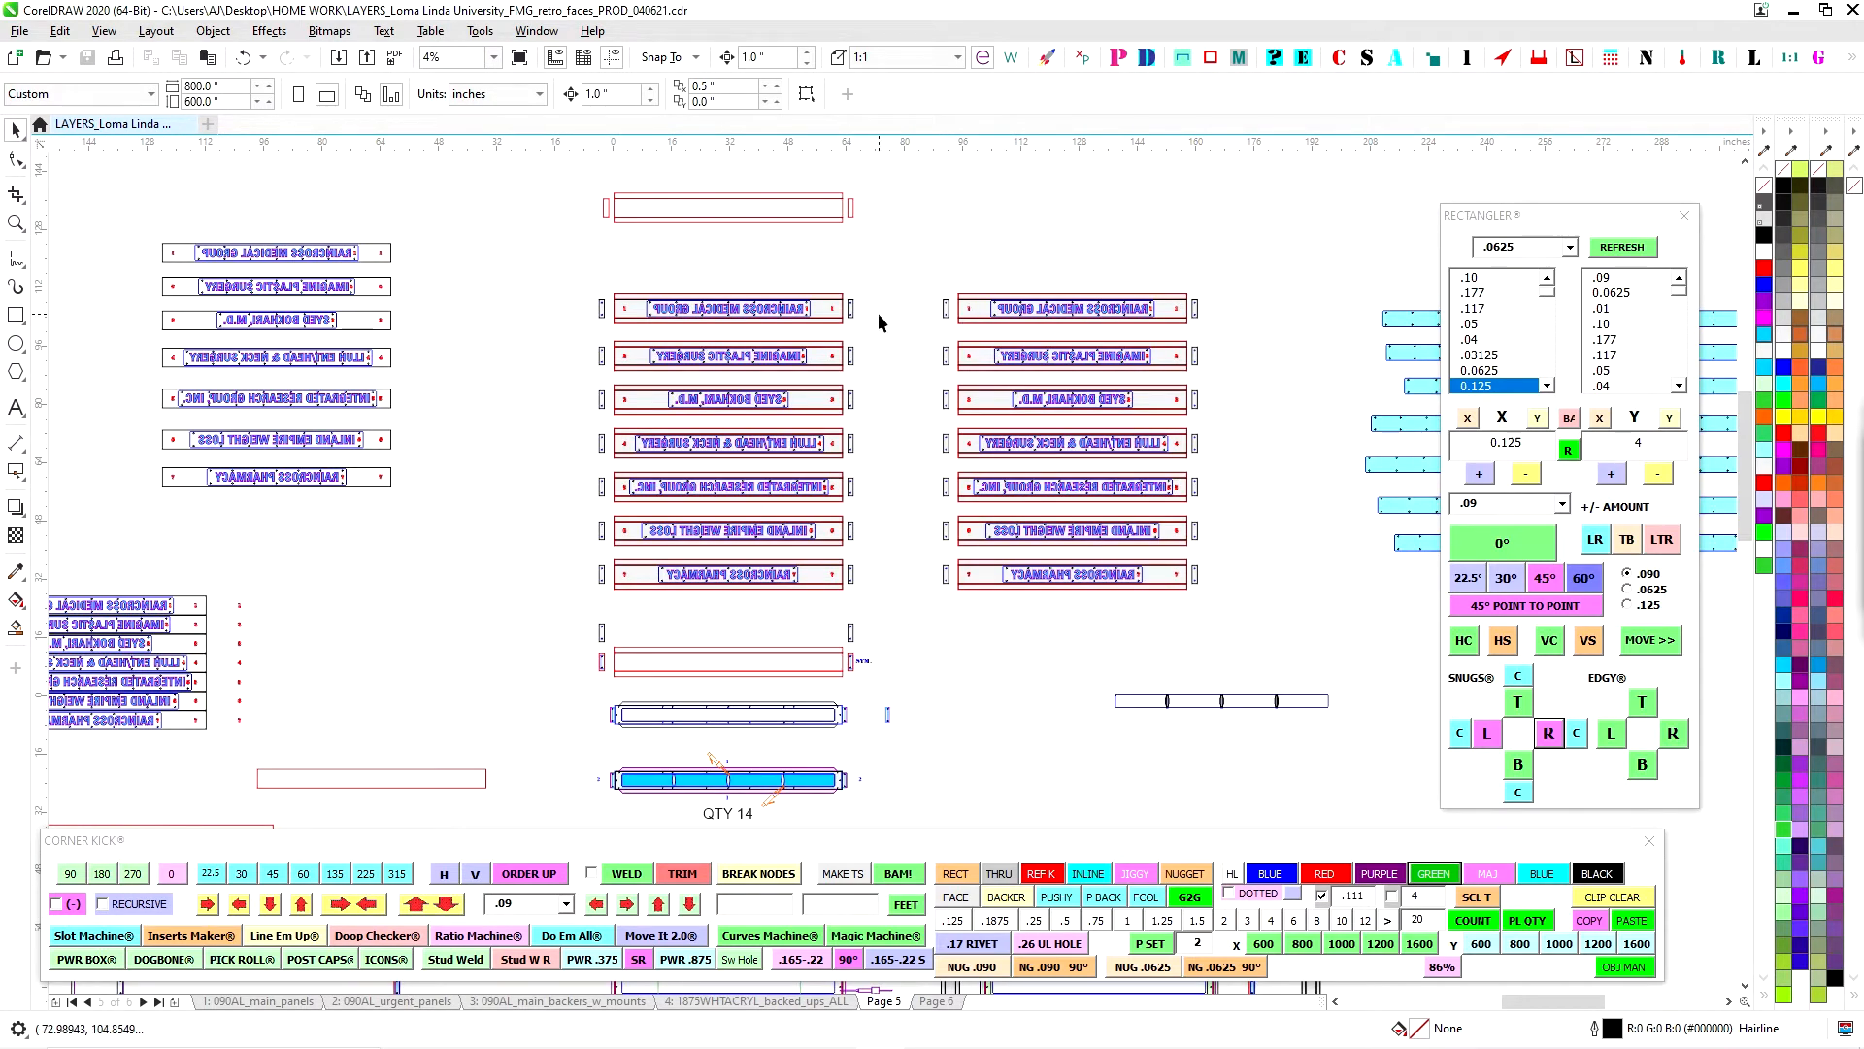
{"action": "left_click_drag", "start_coordinate": [882, 492], "coordinate": [845, 291]}
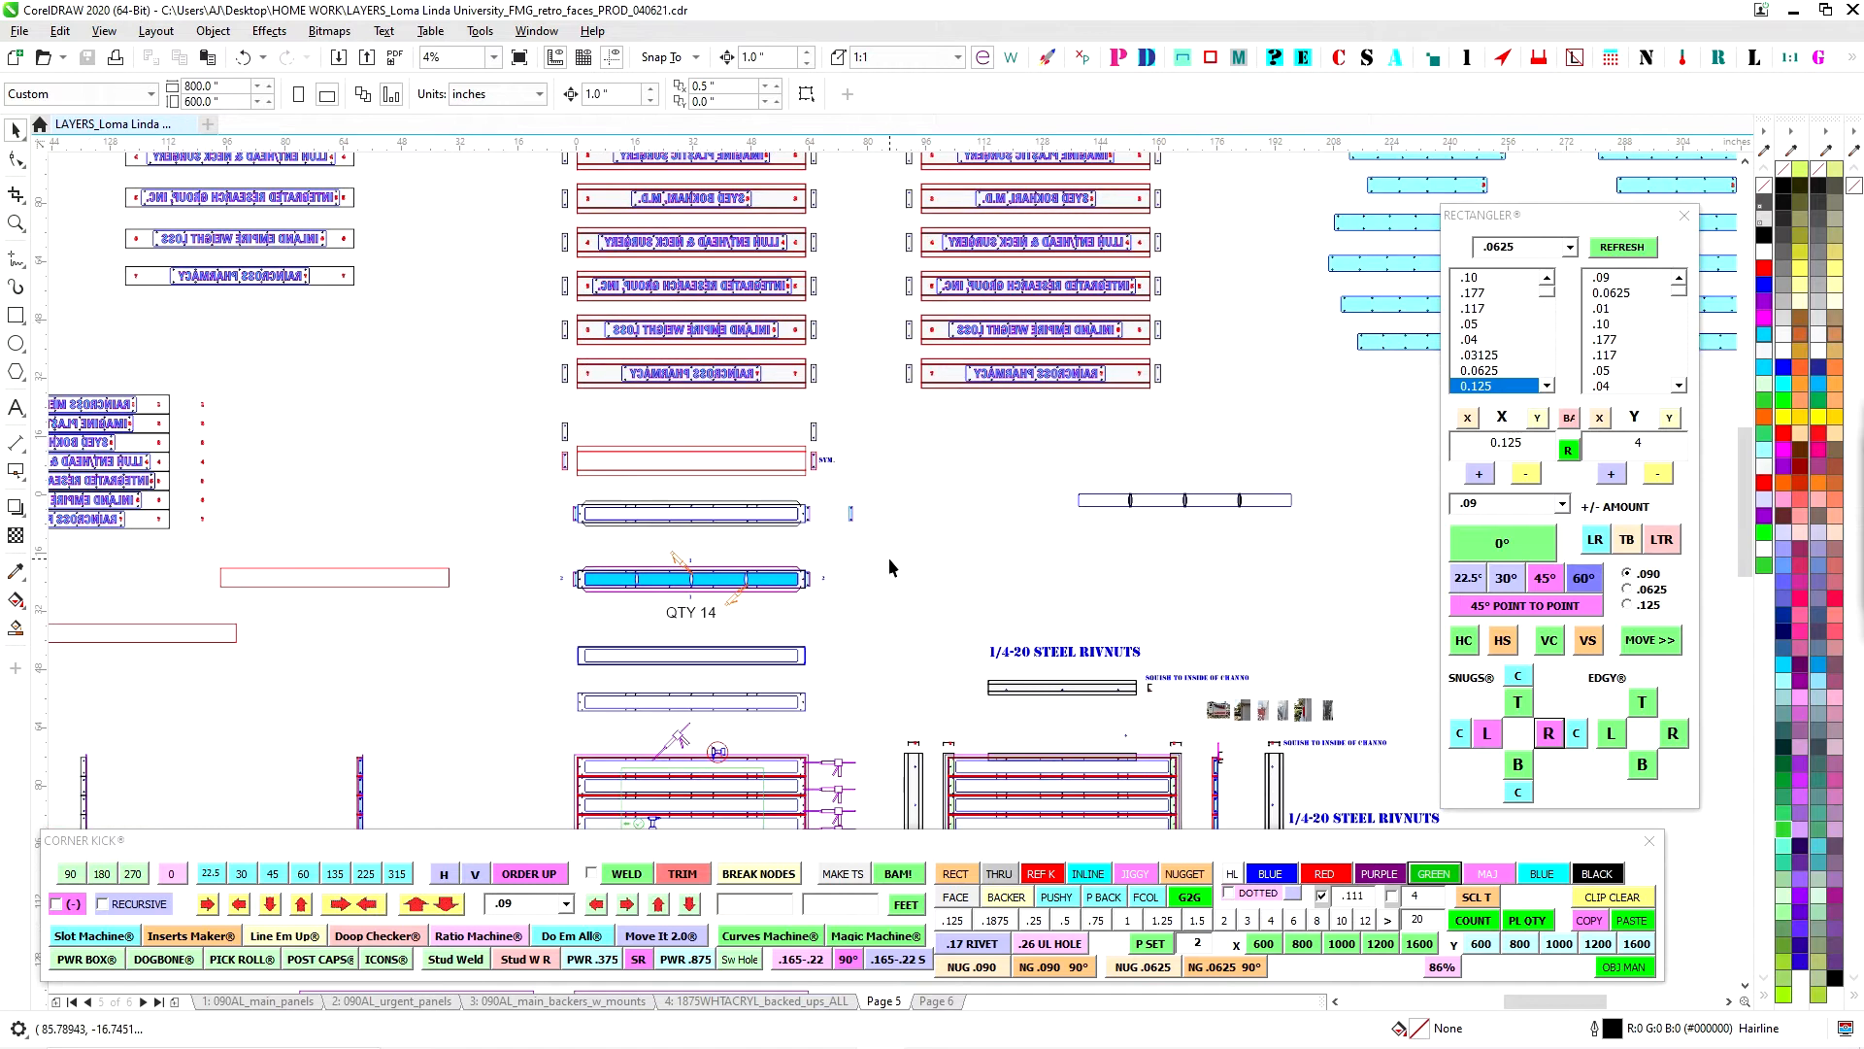
{"action": "left_click_drag", "start_coordinate": [887, 539], "coordinate": [850, 418]}
{"action": "left_click_drag", "start_coordinate": [882, 502], "coordinate": [865, 557]}
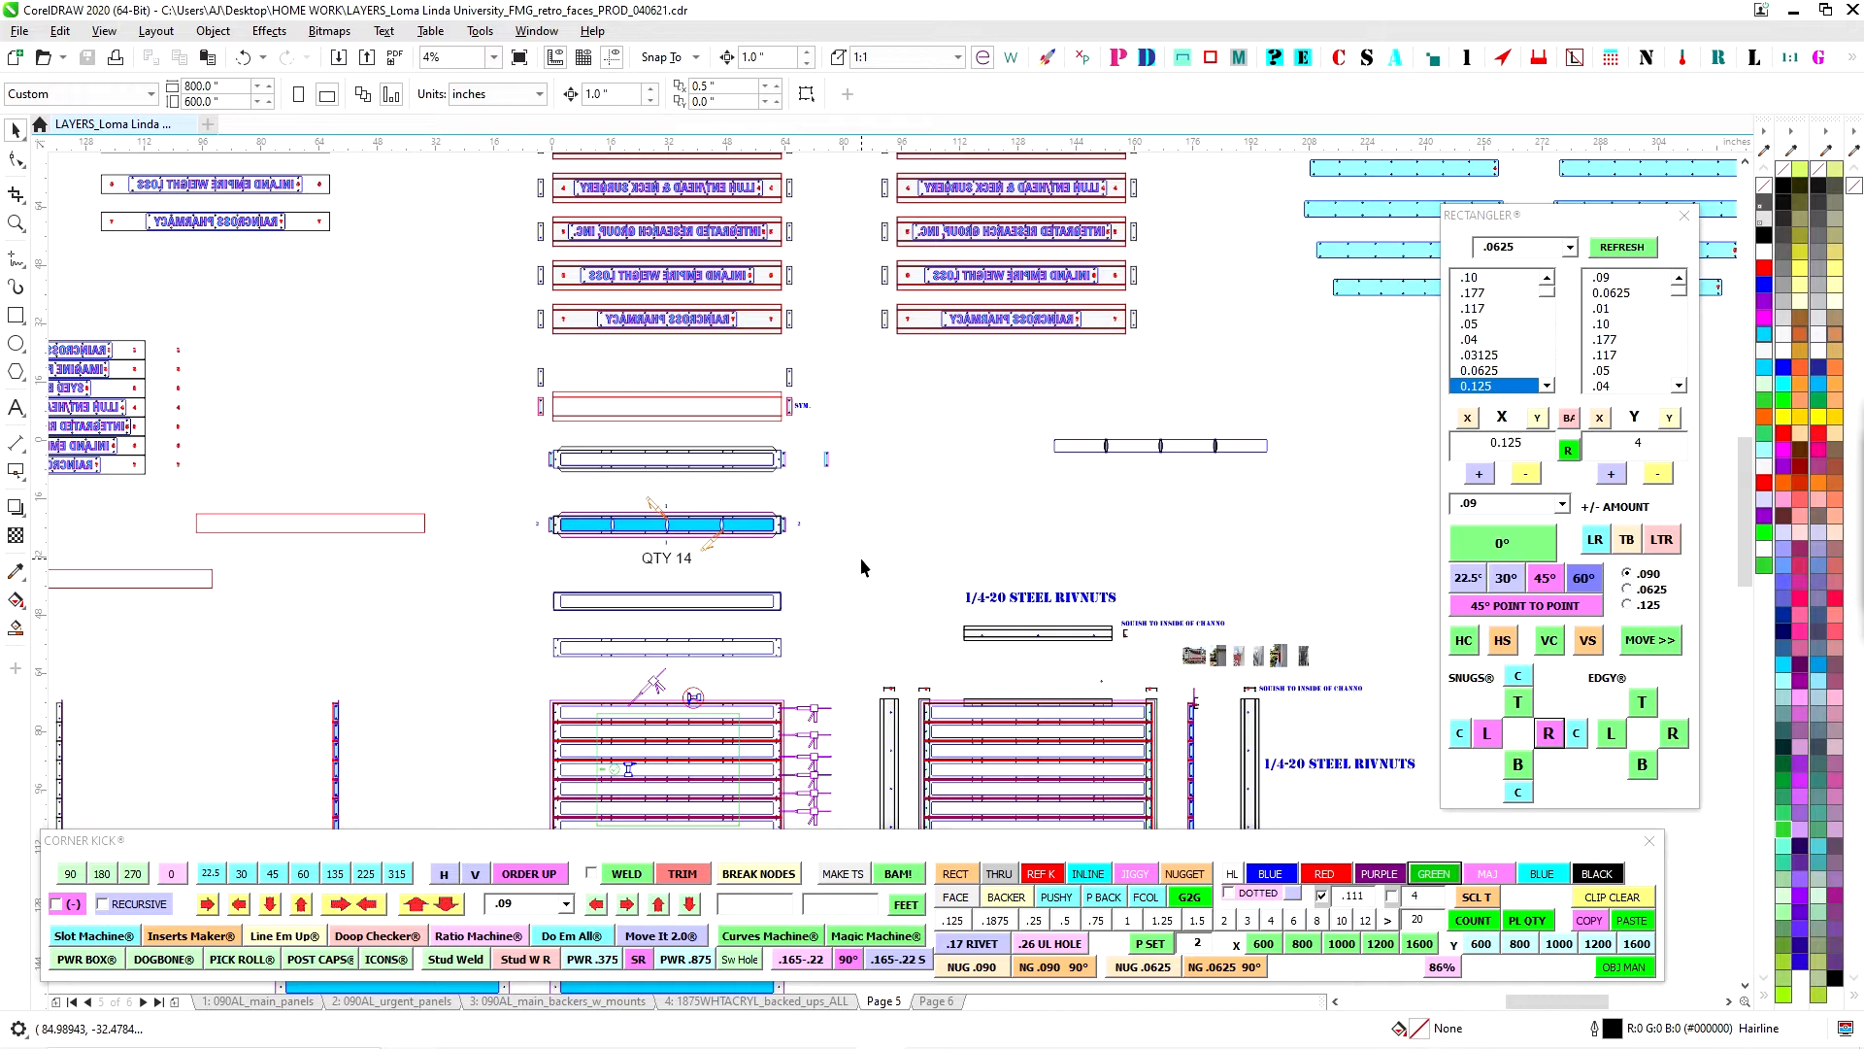
{"action": "left_click_drag", "start_coordinate": [1028, 571], "coordinate": [1098, 735]}
Examine the number 3 panel's end on Page 5 and select the upper slot in the adjacent side clip.
{"action": "scroll", "coordinate": [854, 354], "scroll_direction": "up", "scroll_amount": 2}
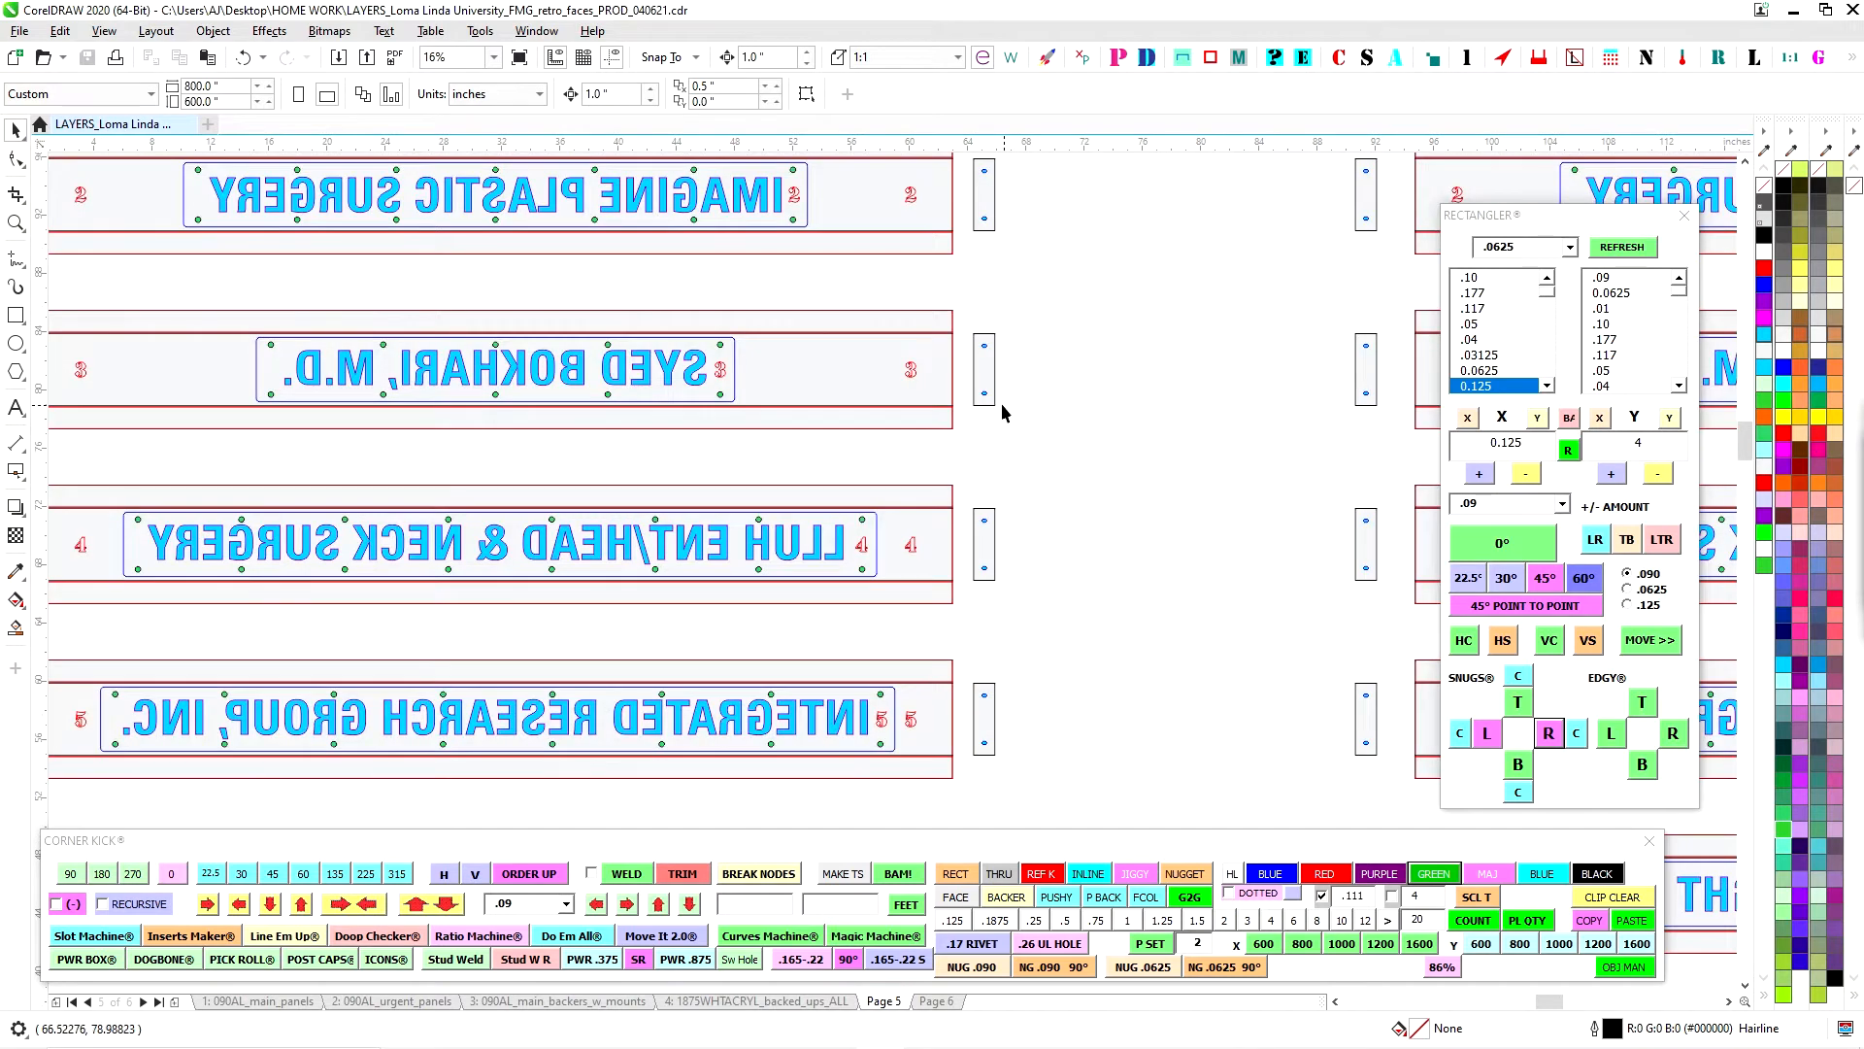
{"action": "scroll", "coordinate": [1002, 413], "scroll_direction": "up", "scroll_amount": 1}
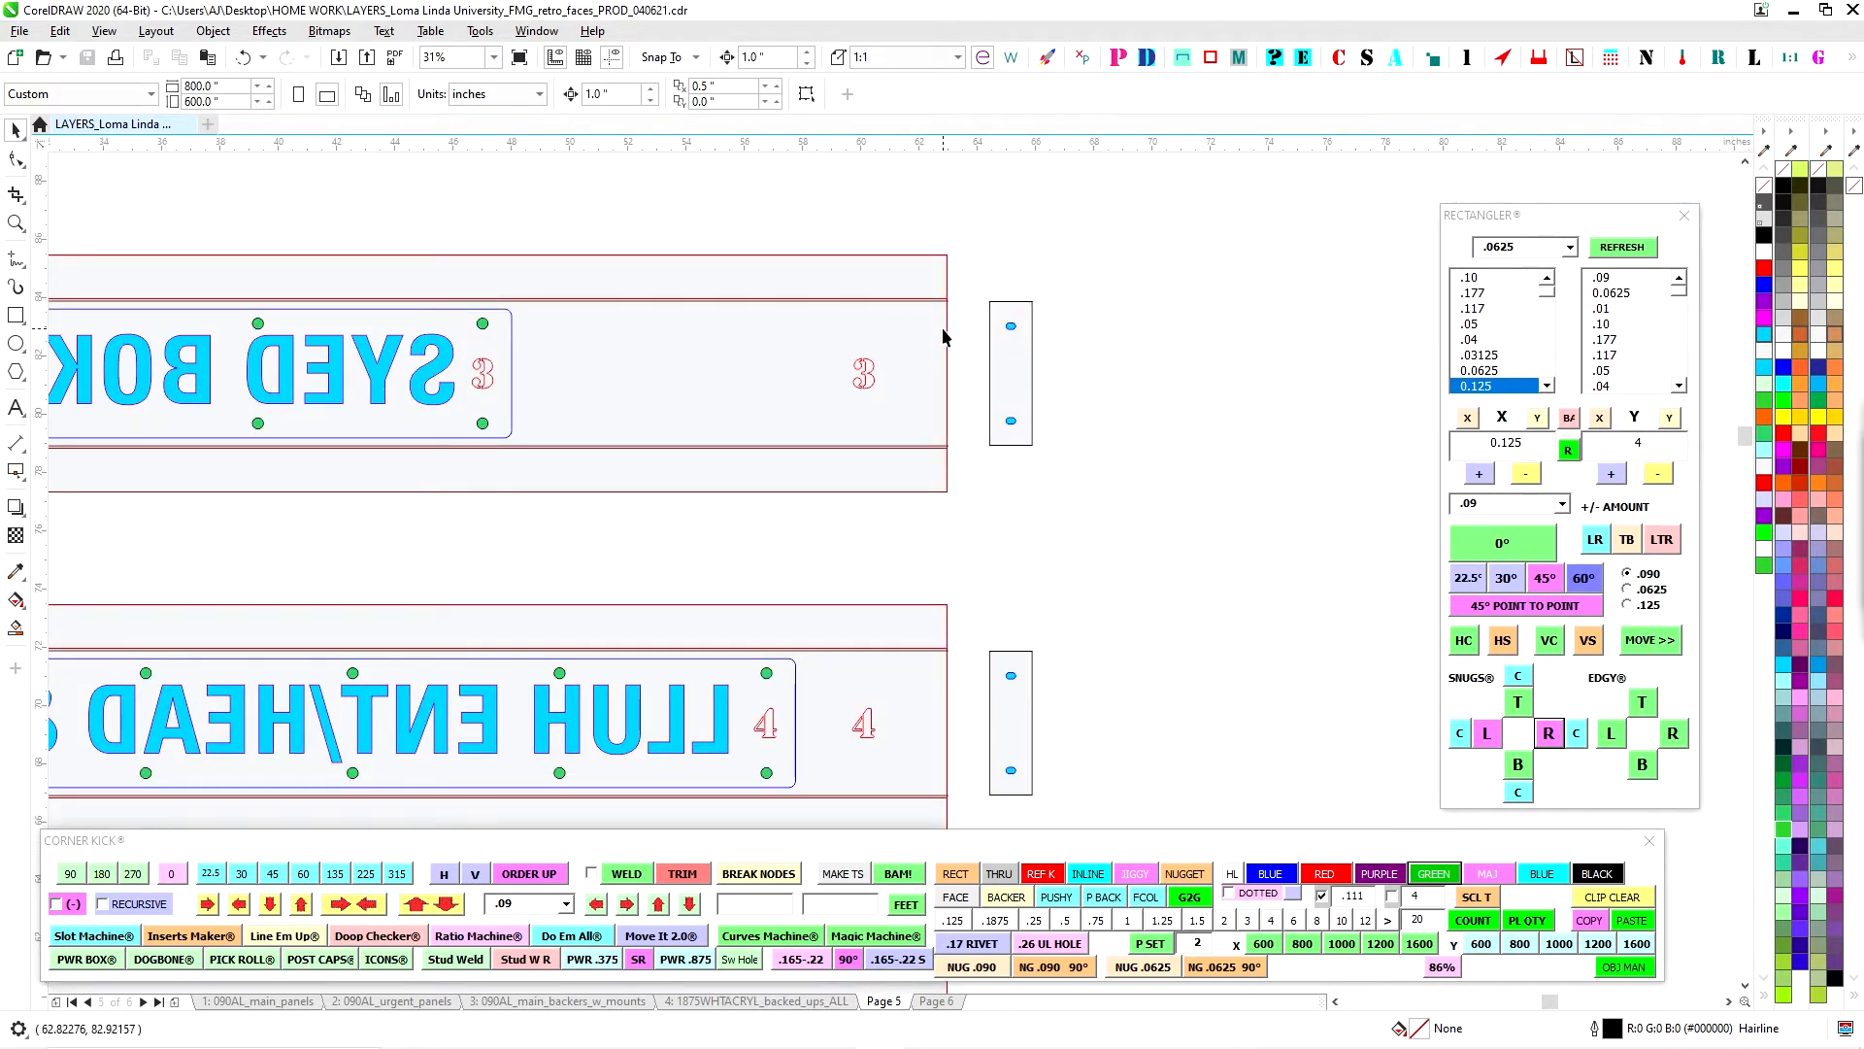
{"action": "scroll", "coordinate": [1040, 306], "scroll_direction": "up", "scroll_amount": 1}
{"action": "left_click_drag", "start_coordinate": [924, 251], "coordinate": [1035, 427]}
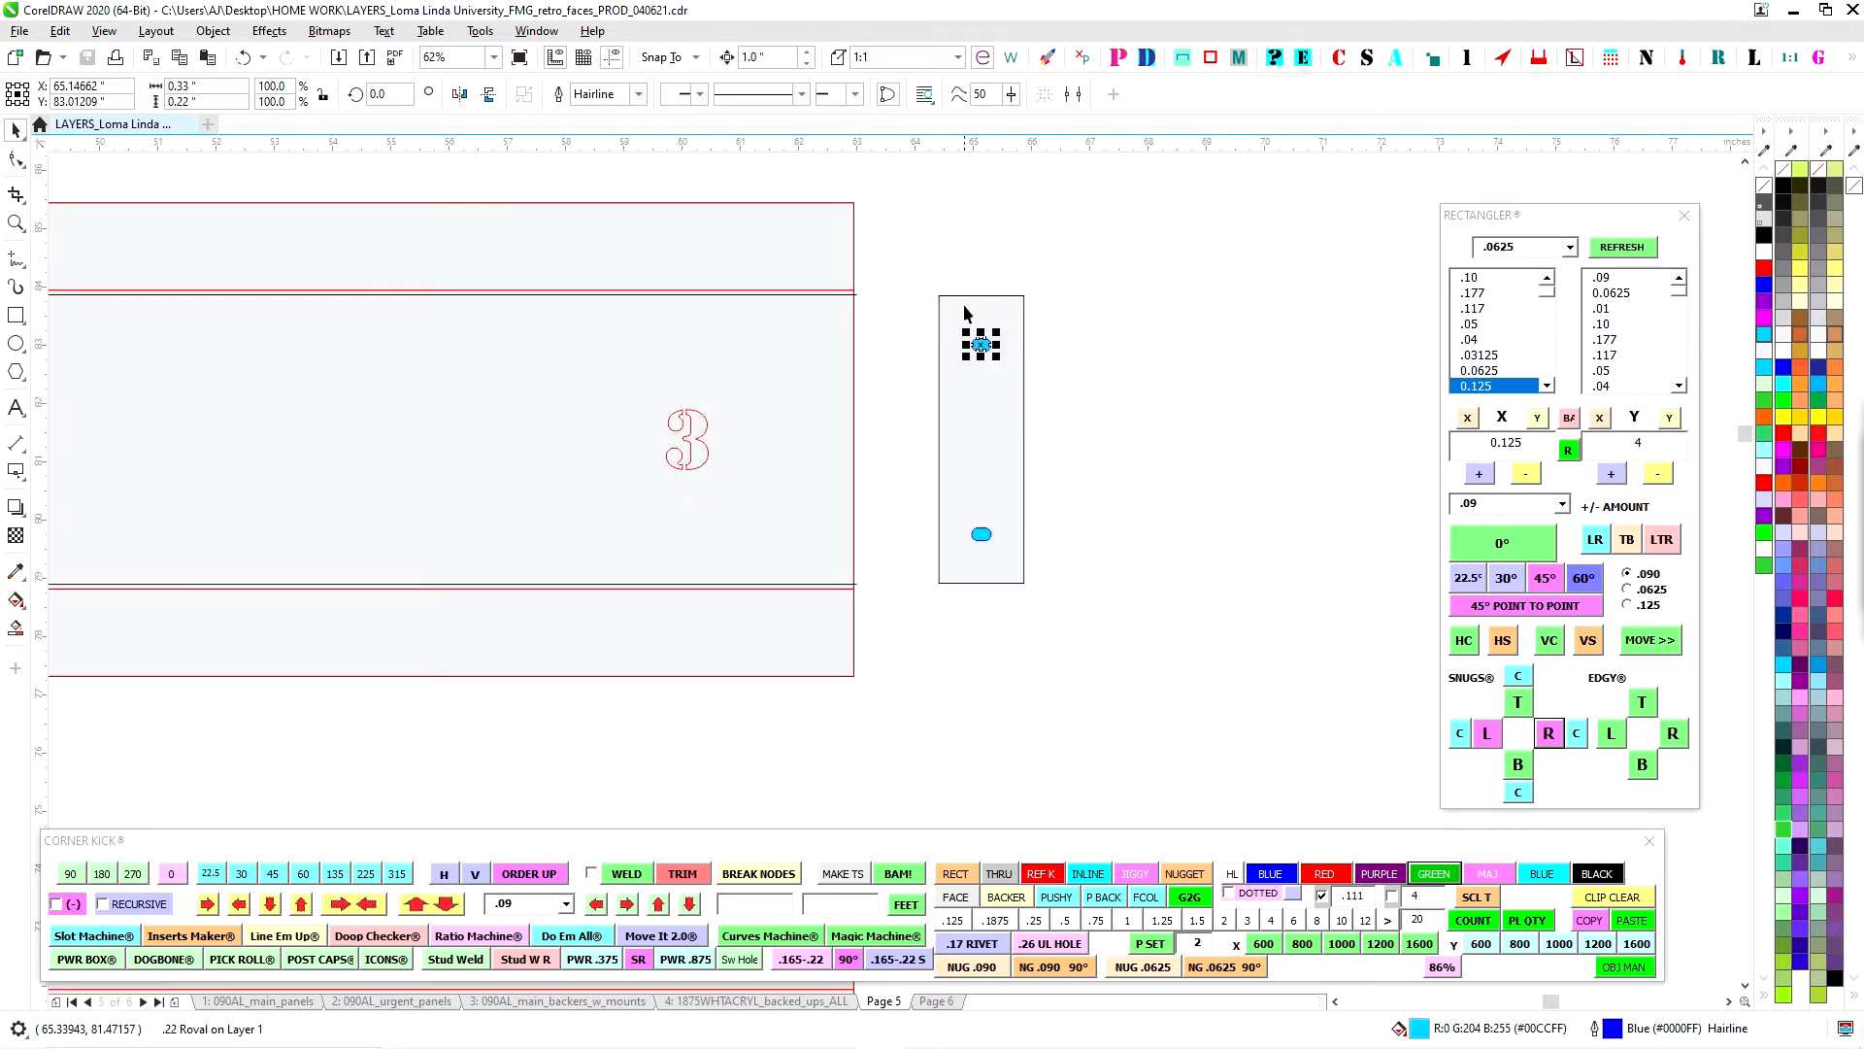
Examine the Raincross Medical Building monument sign photo on Page 5, including the lower corner of the tenant panel frame.
{"action": "scroll", "coordinate": [1202, 458], "scroll_direction": "down", "scroll_amount": 8}
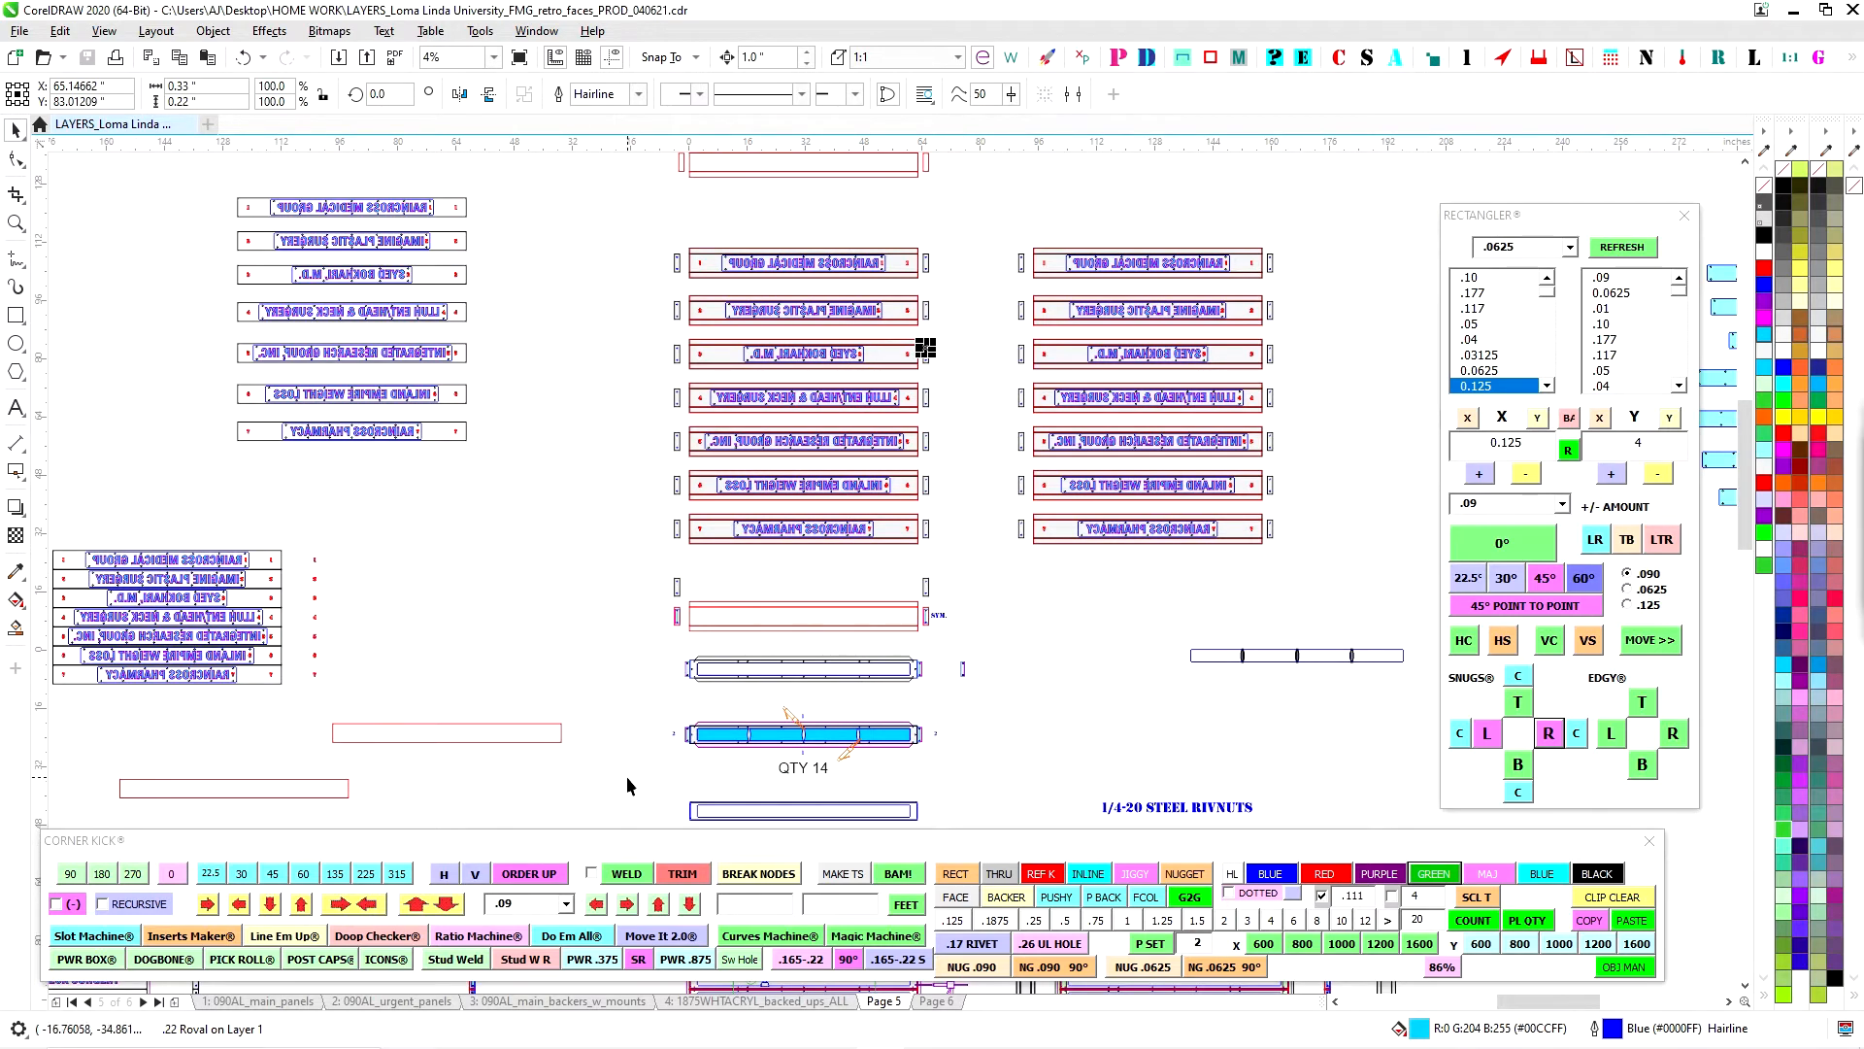
{"action": "scroll", "coordinate": [531, 594], "scroll_direction": "down", "scroll_amount": 1}
{"action": "left_click_drag", "start_coordinate": [958, 760], "coordinate": [943, 642]}
{"action": "scroll", "coordinate": [909, 623], "scroll_direction": "up", "scroll_amount": 2}
{"action": "scroll", "coordinate": [909, 553], "scroll_direction": "up", "scroll_amount": 8}
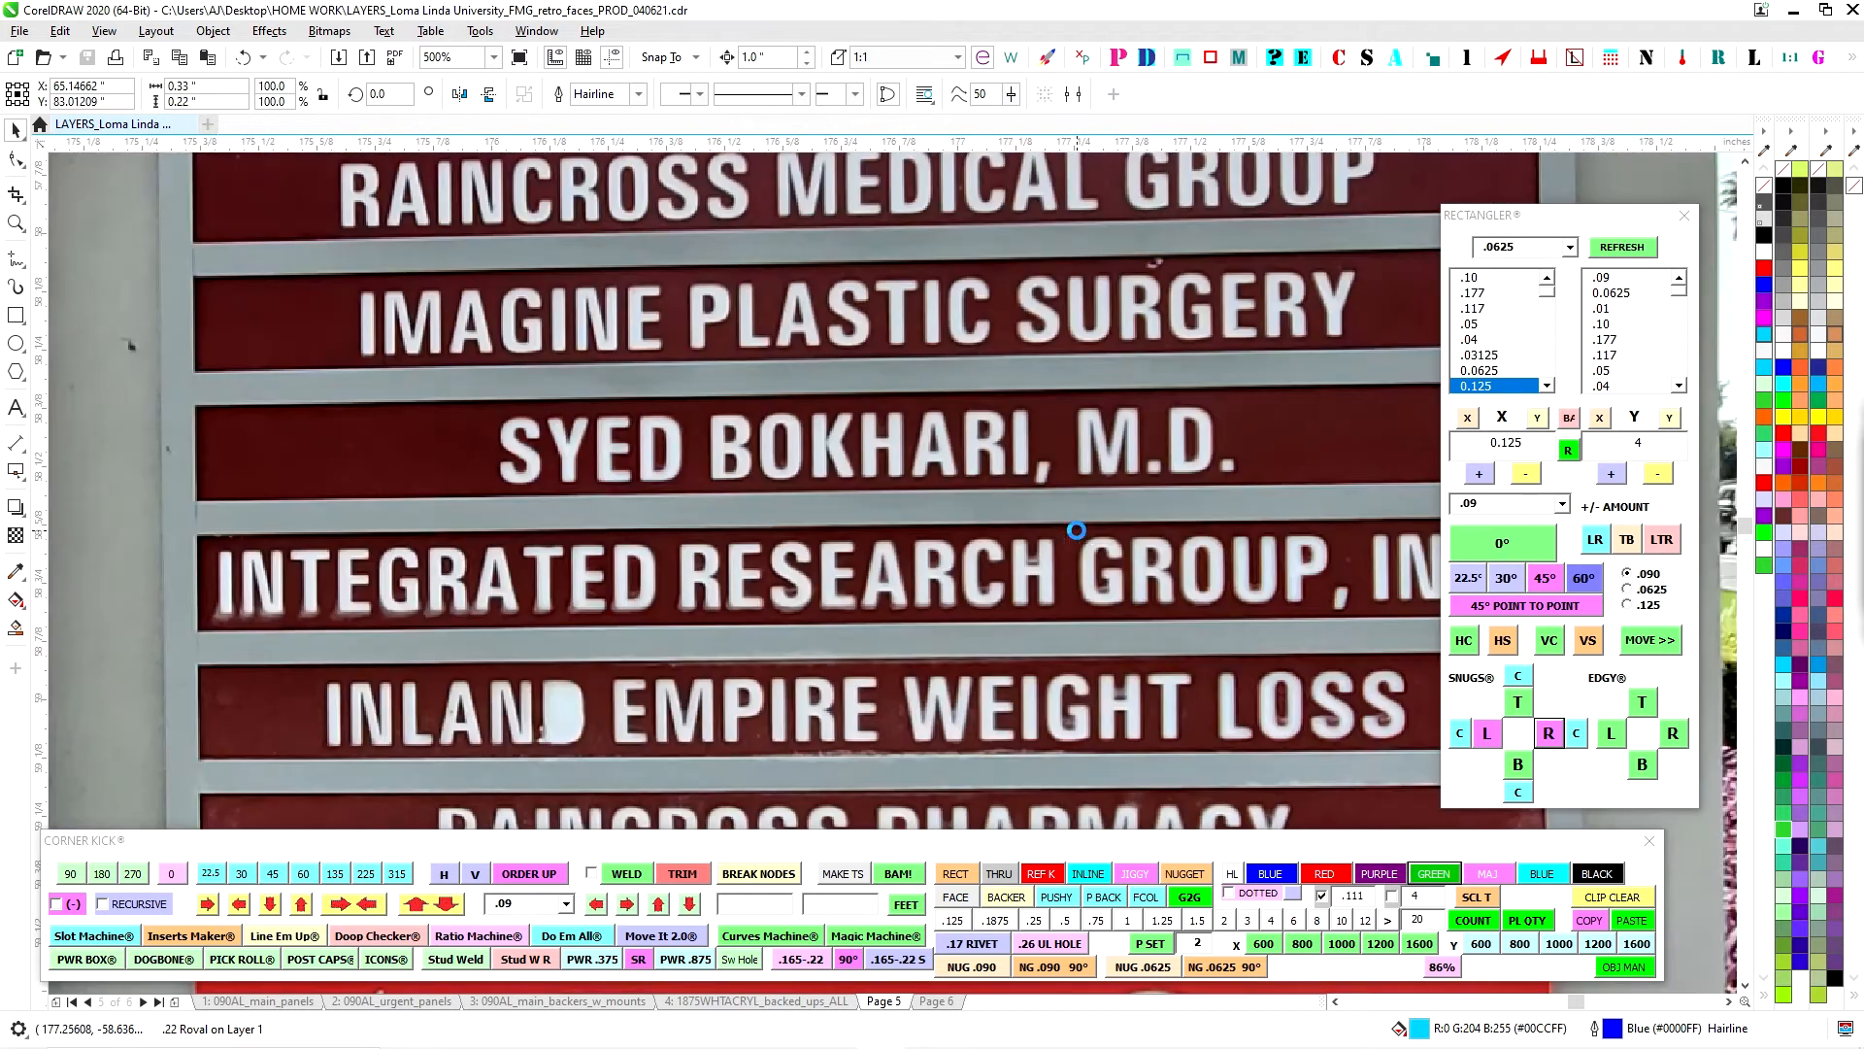
{"action": "scroll", "coordinate": [1076, 530], "scroll_direction": "down", "scroll_amount": 1}
{"action": "left_click_drag", "start_coordinate": [1068, 520], "coordinate": [912, 479]}
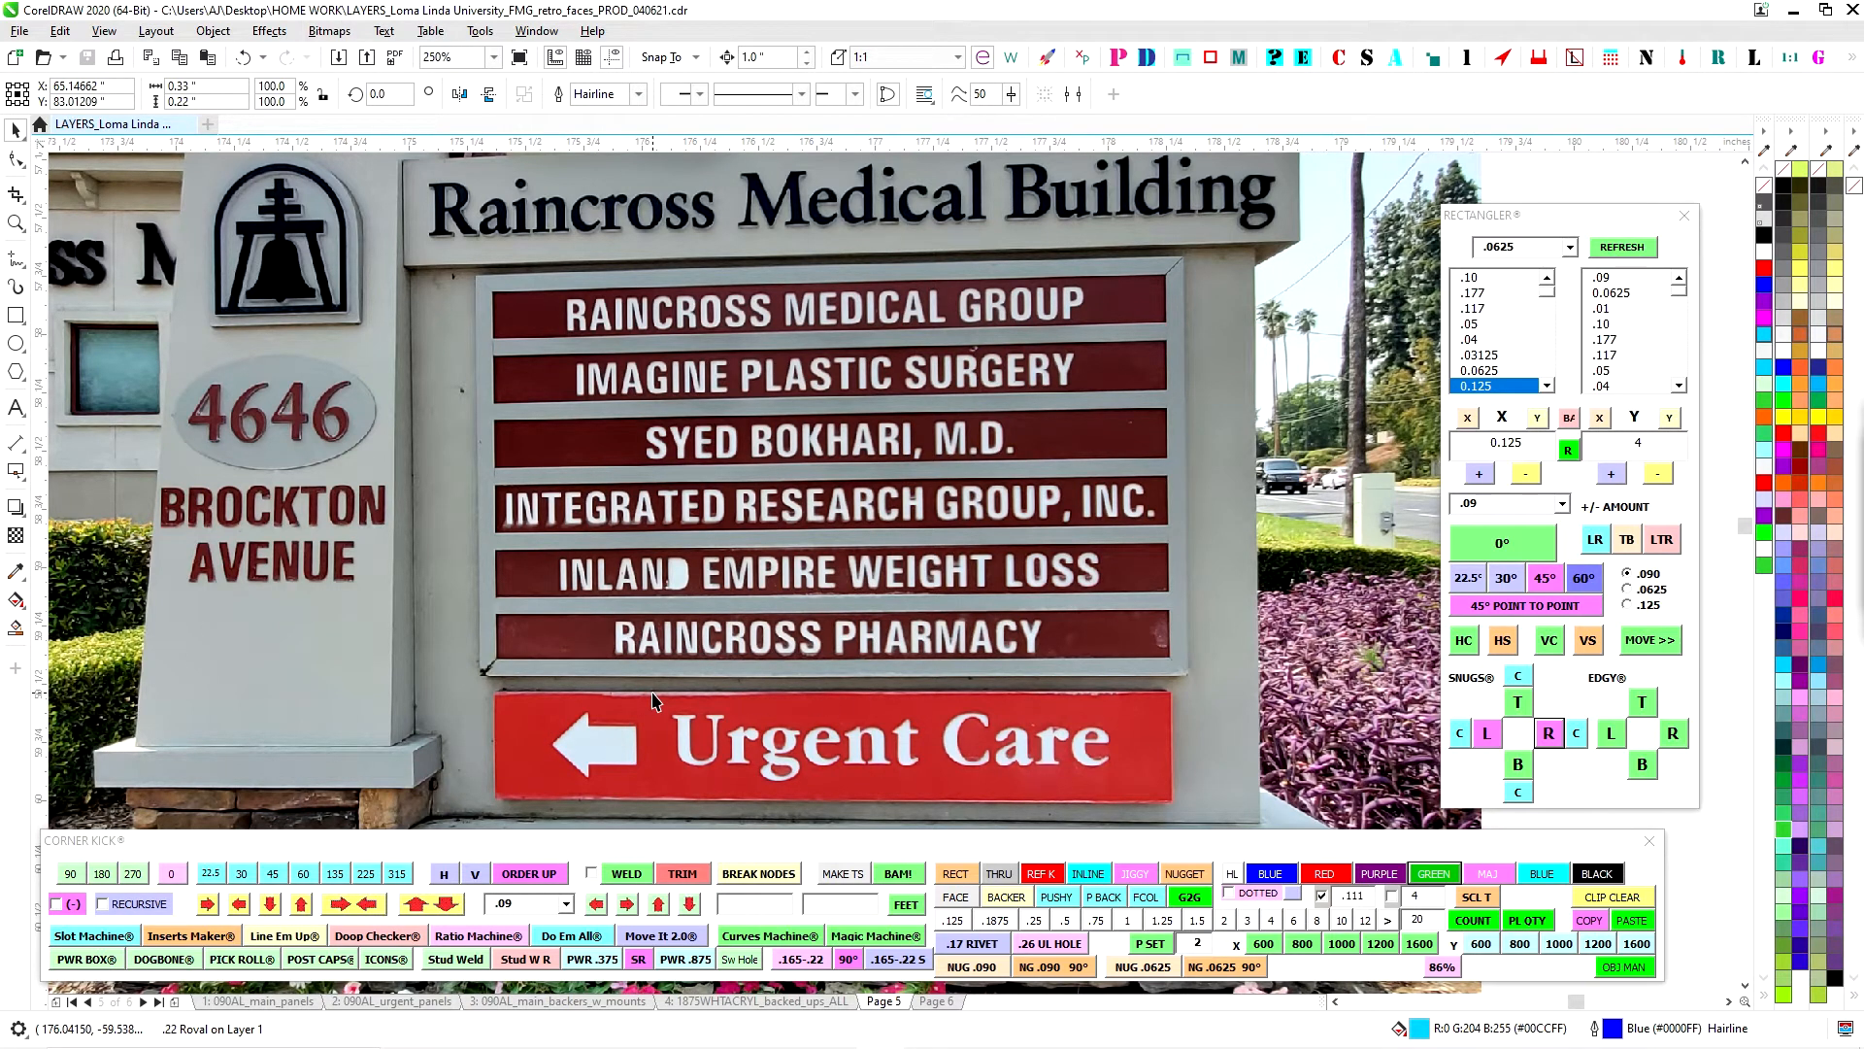
{"action": "scroll", "coordinate": [486, 691], "scroll_direction": "up", "scroll_amount": 2}
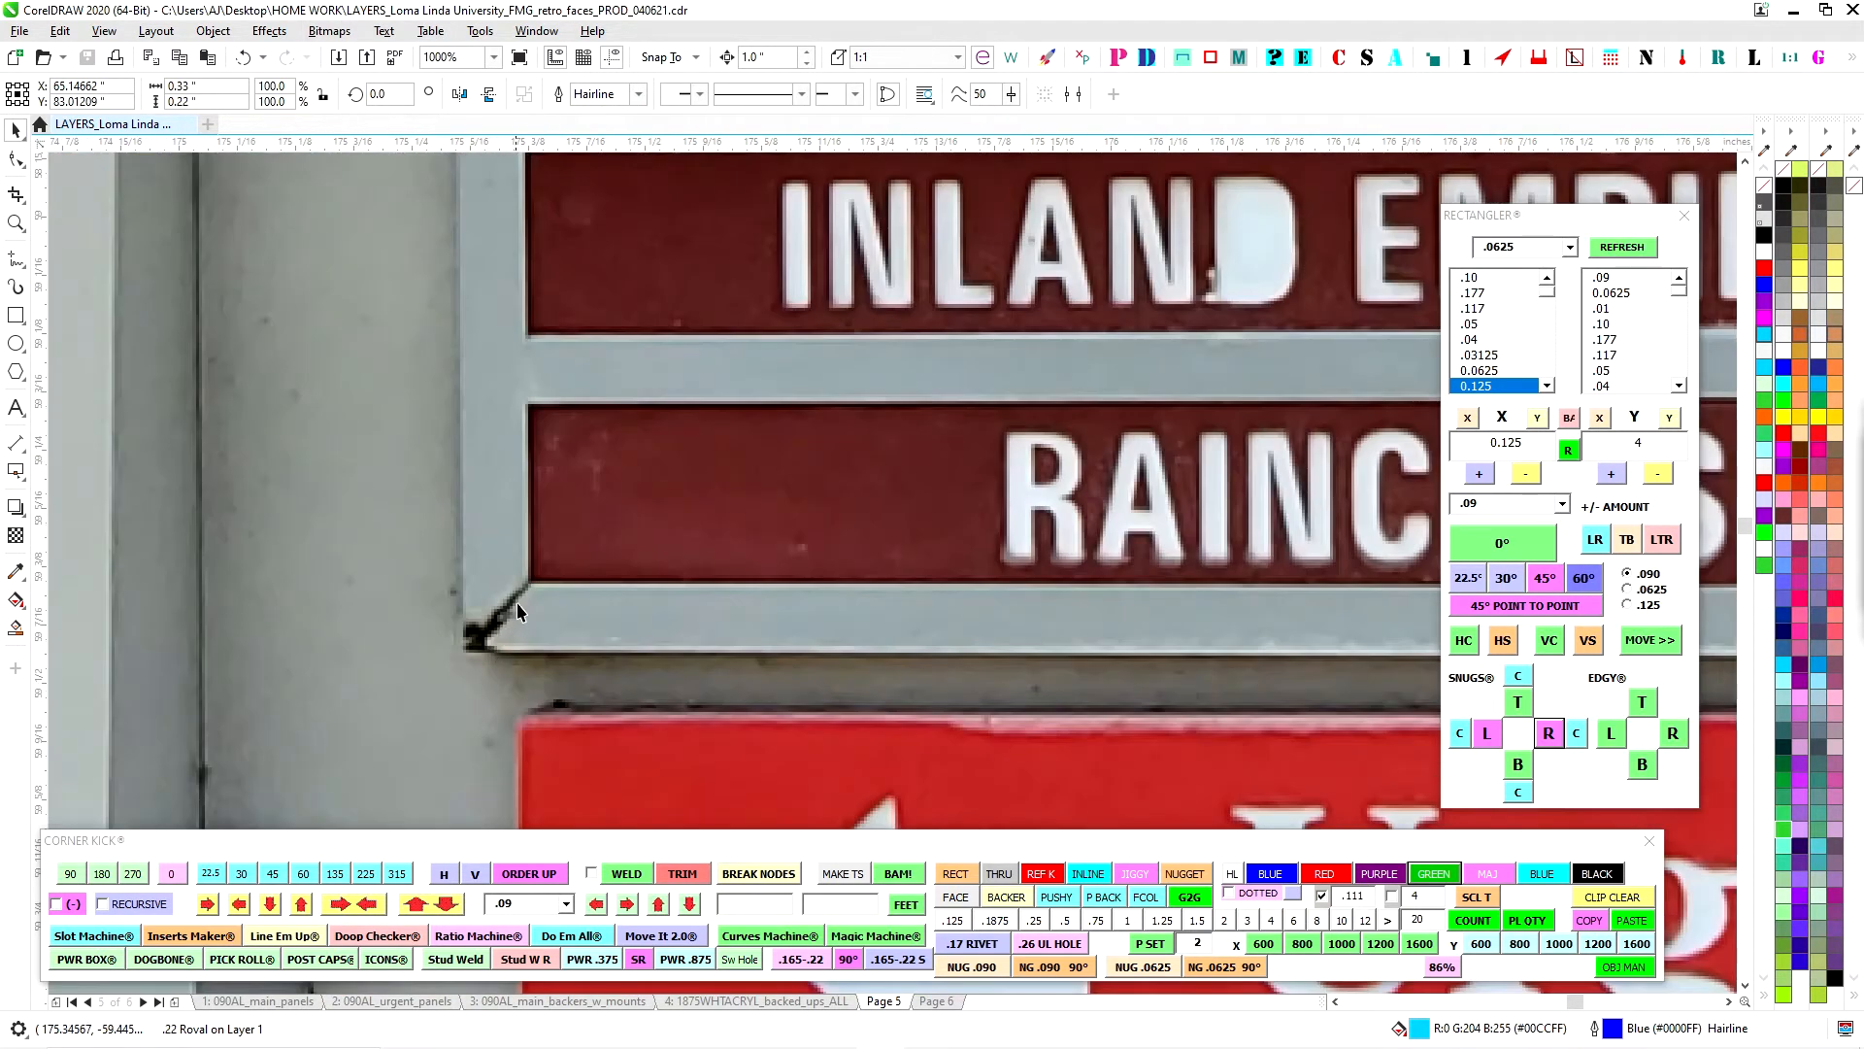
{"action": "scroll", "coordinate": [514, 602], "scroll_direction": "down", "scroll_amount": 1}
{"action": "scroll", "coordinate": [826, 510], "scroll_direction": "down", "scroll_amount": 3}
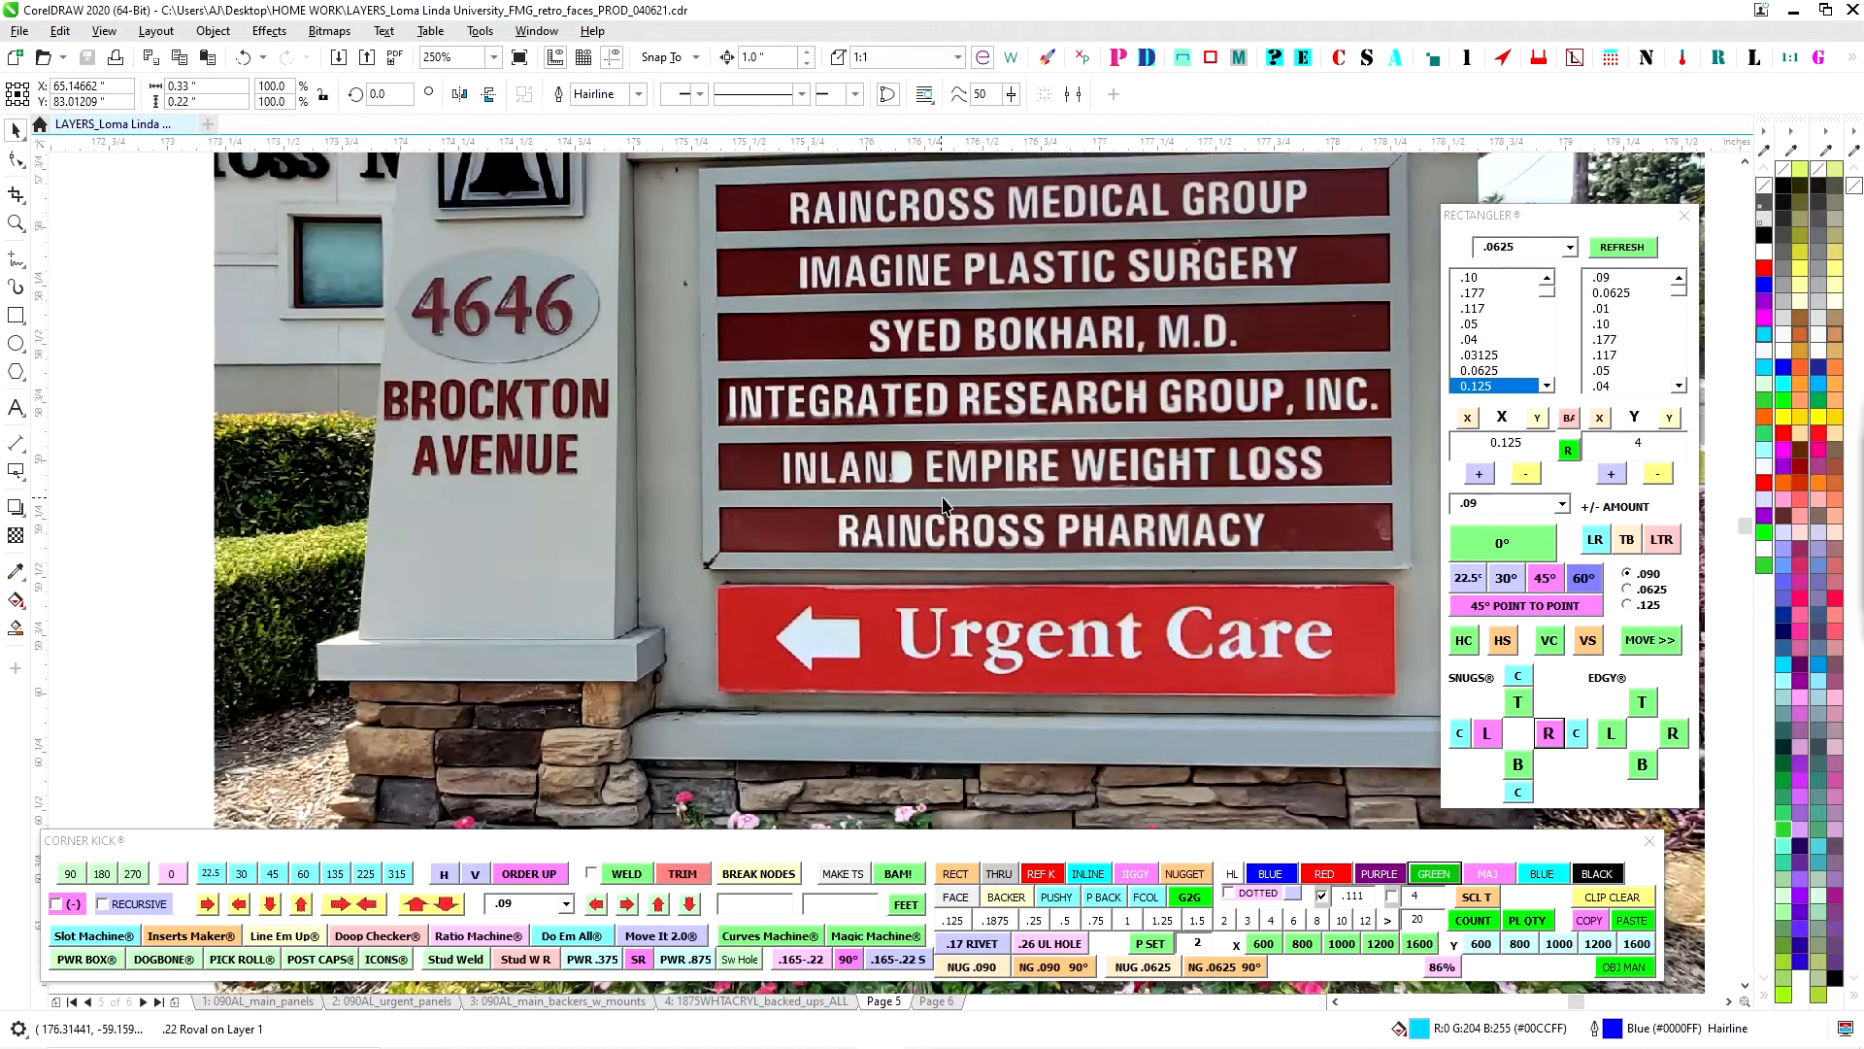
Examine the close-up site photos of the removed retainers, then the frame corner in the monument sign photo.
{"action": "scroll", "coordinate": [578, 447], "scroll_direction": "down", "scroll_amount": 2}
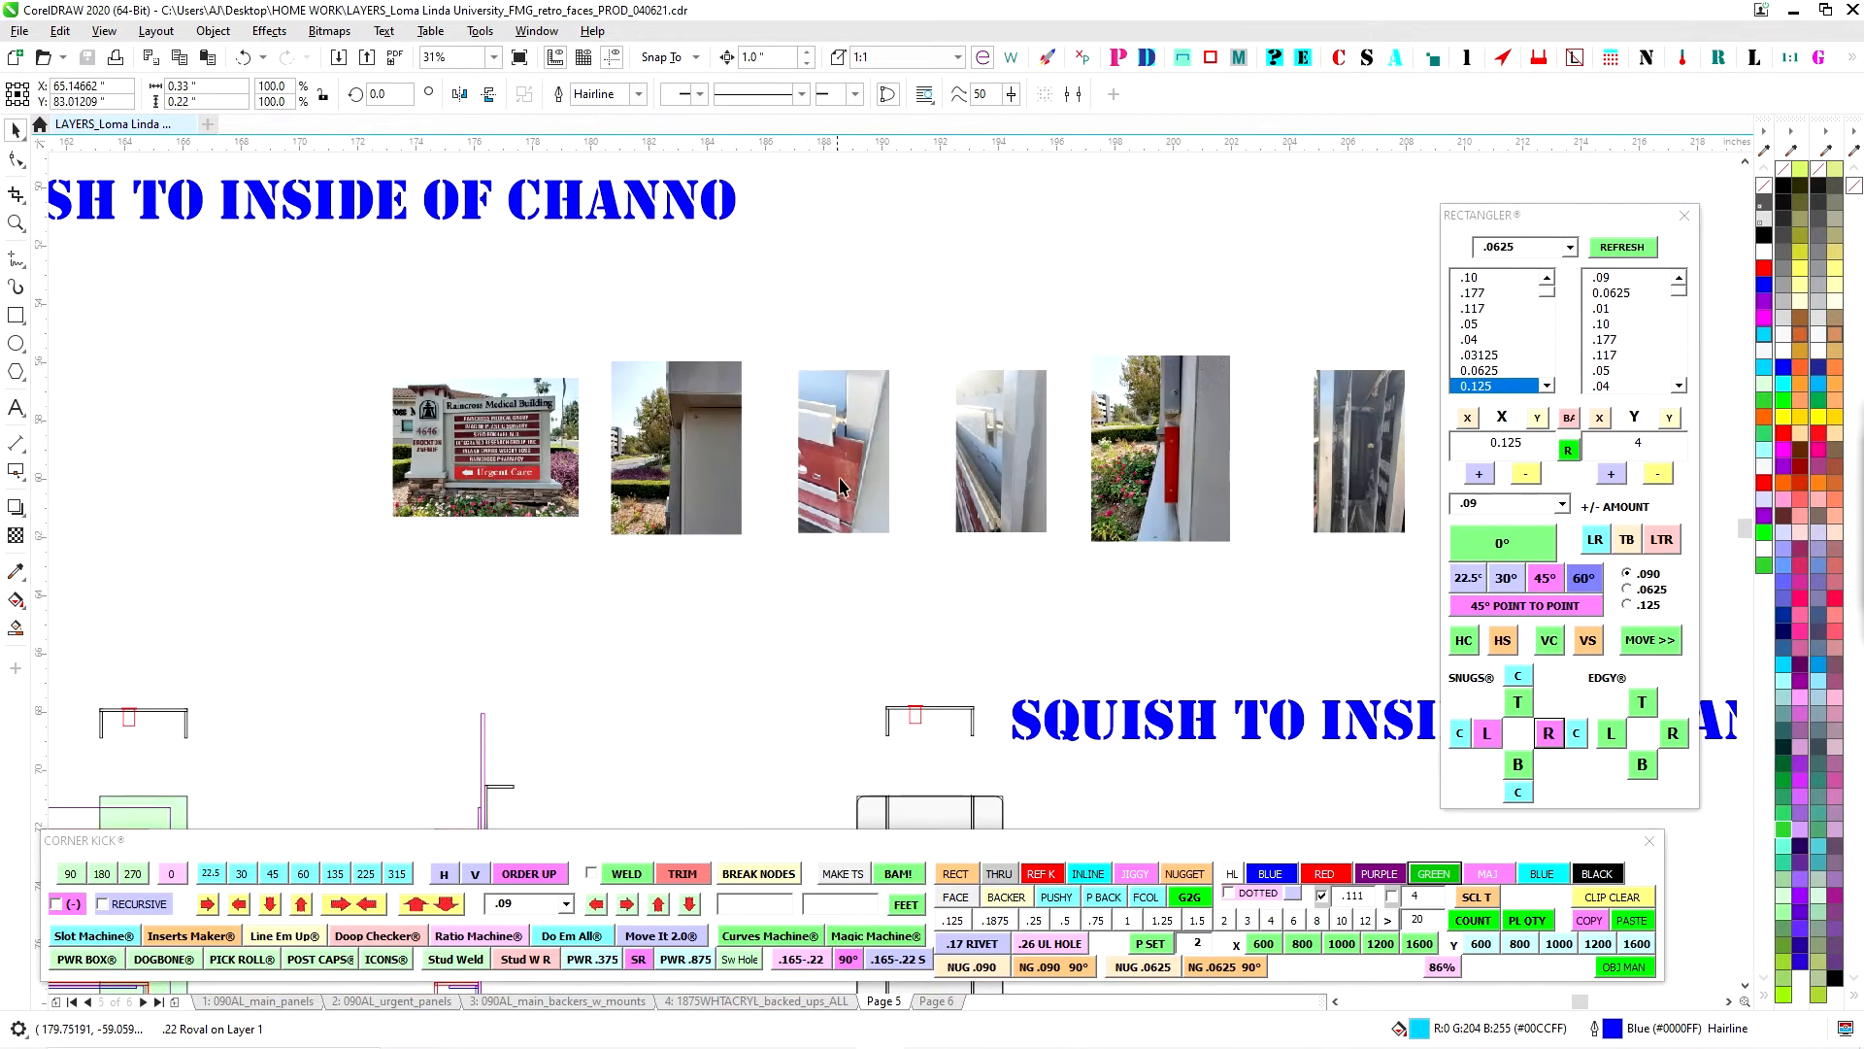
{"action": "scroll", "coordinate": [846, 485], "scroll_direction": "up", "scroll_amount": 1}
{"action": "scroll", "coordinate": [840, 443], "scroll_direction": "up", "scroll_amount": 2}
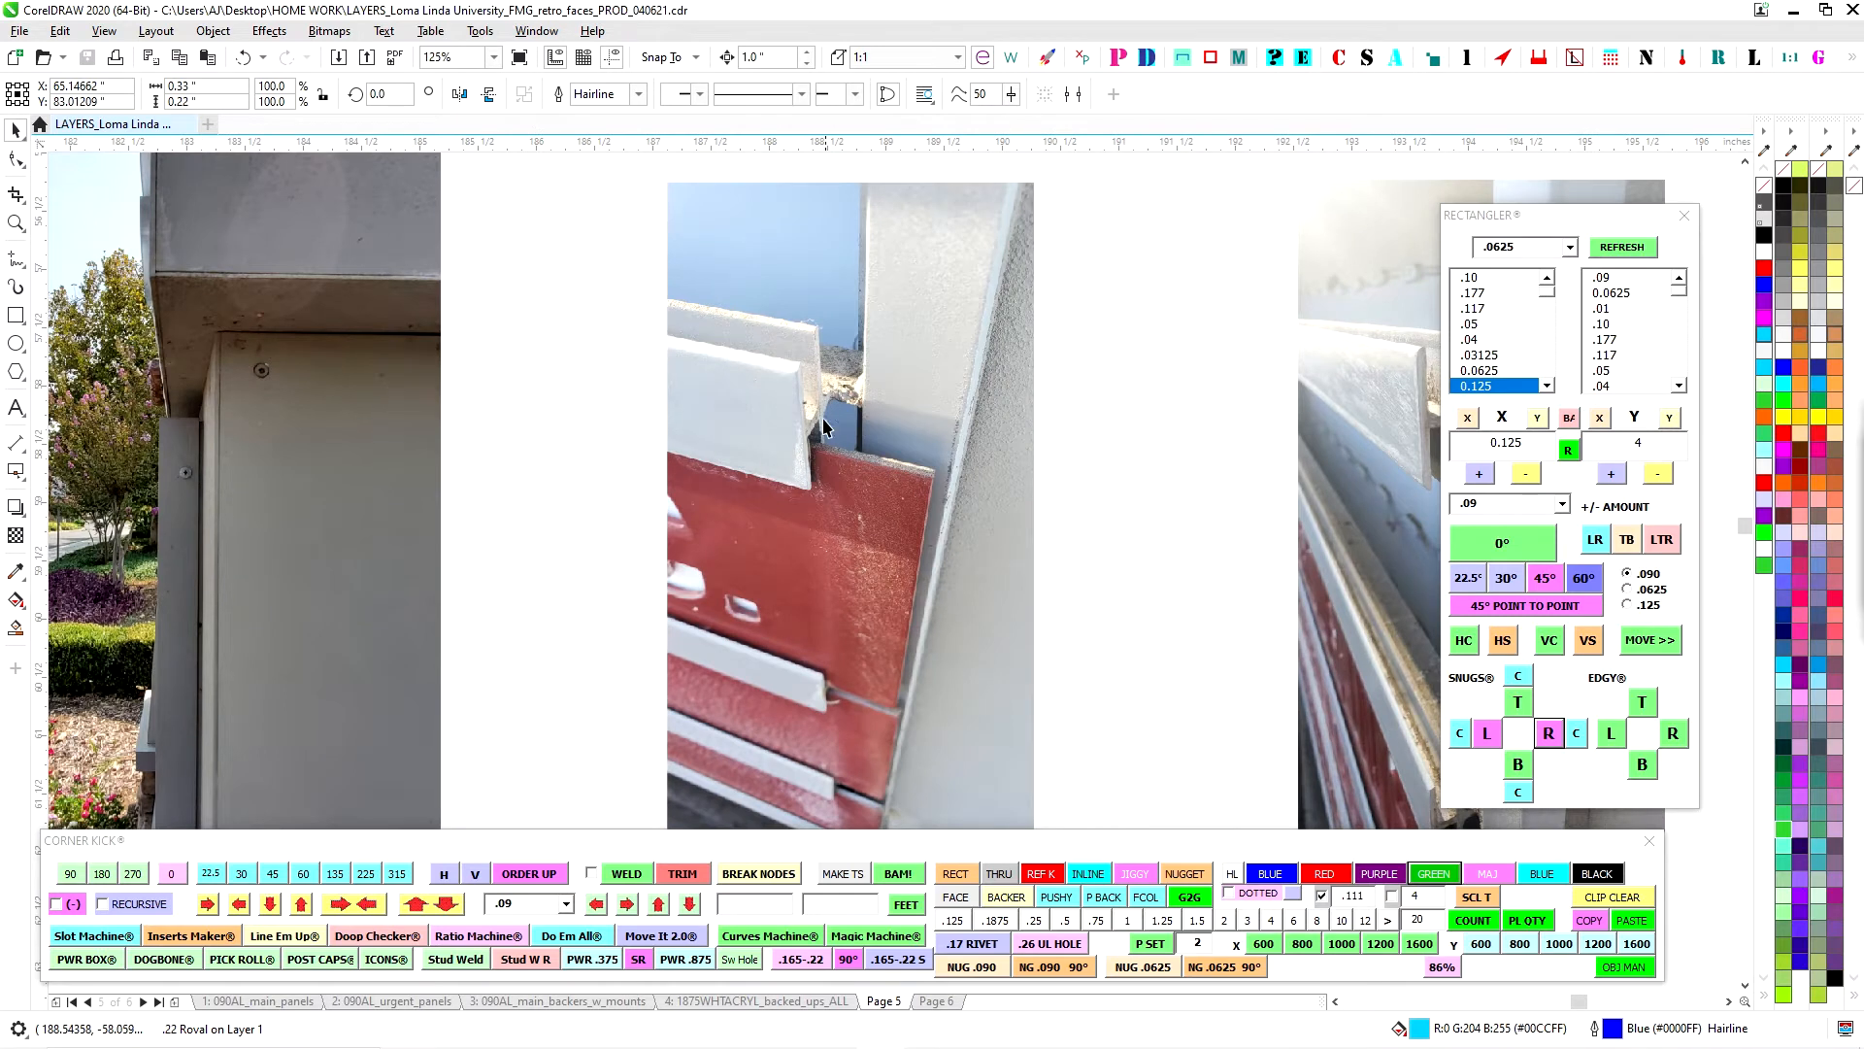
{"action": "scroll", "coordinate": [772, 433], "scroll_direction": "down", "scroll_amount": 1}
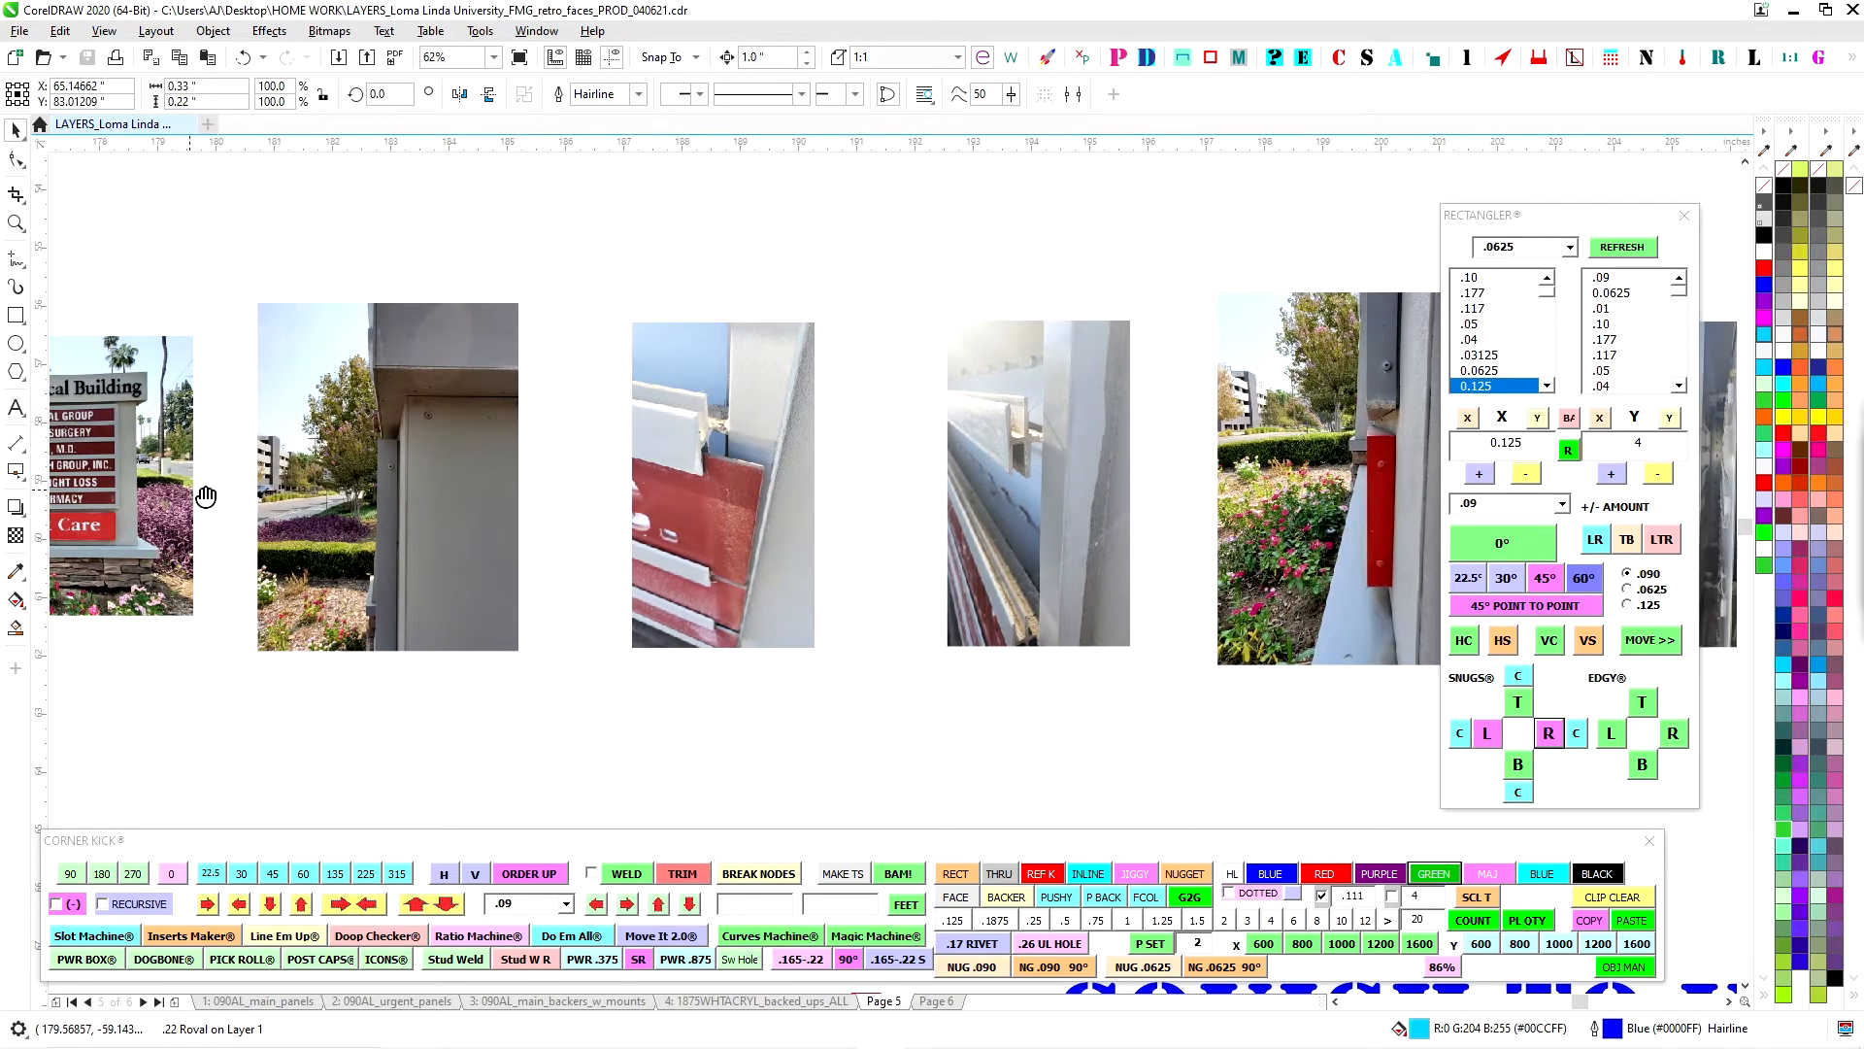
{"action": "scroll", "coordinate": [192, 499], "scroll_direction": "up", "scroll_amount": 2}
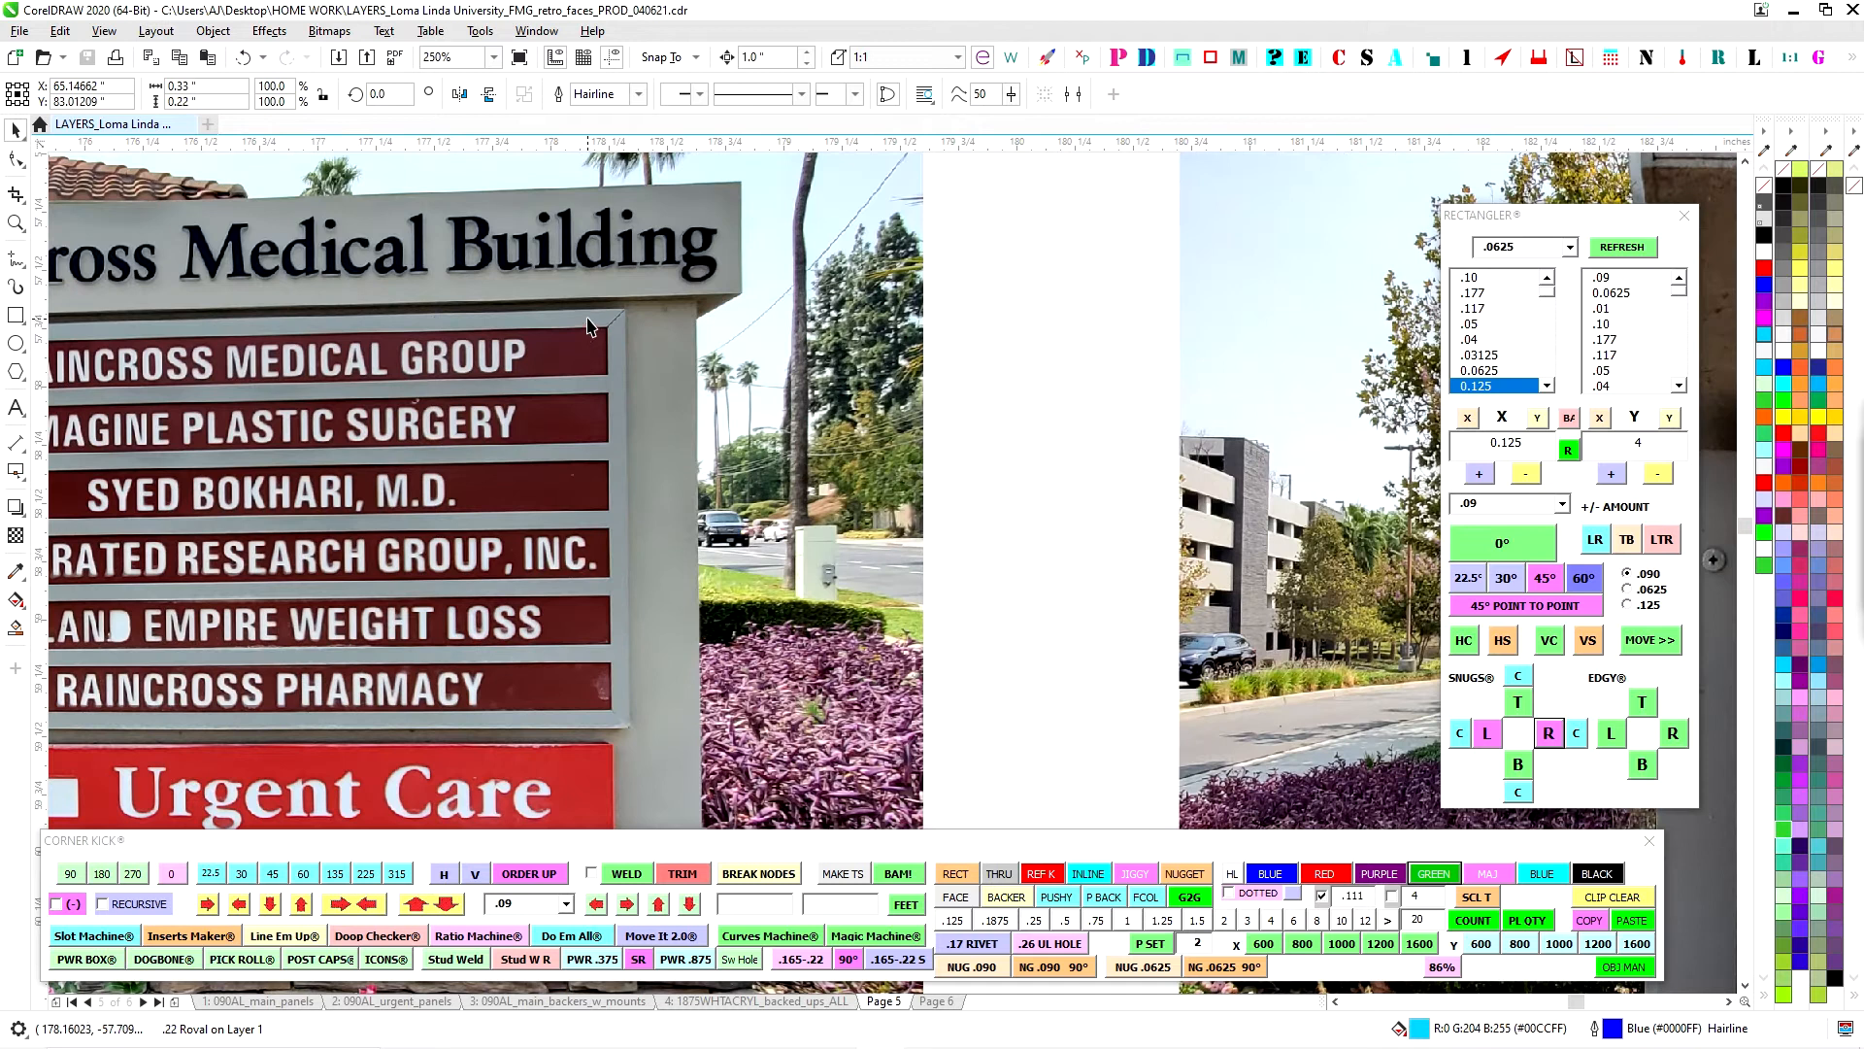
Examine the panel and backer assembly drawings next to the 1/4-20 steel rivnuts channel details.
{"action": "scroll", "coordinate": [488, 534], "scroll_direction": "down", "scroll_amount": 10}
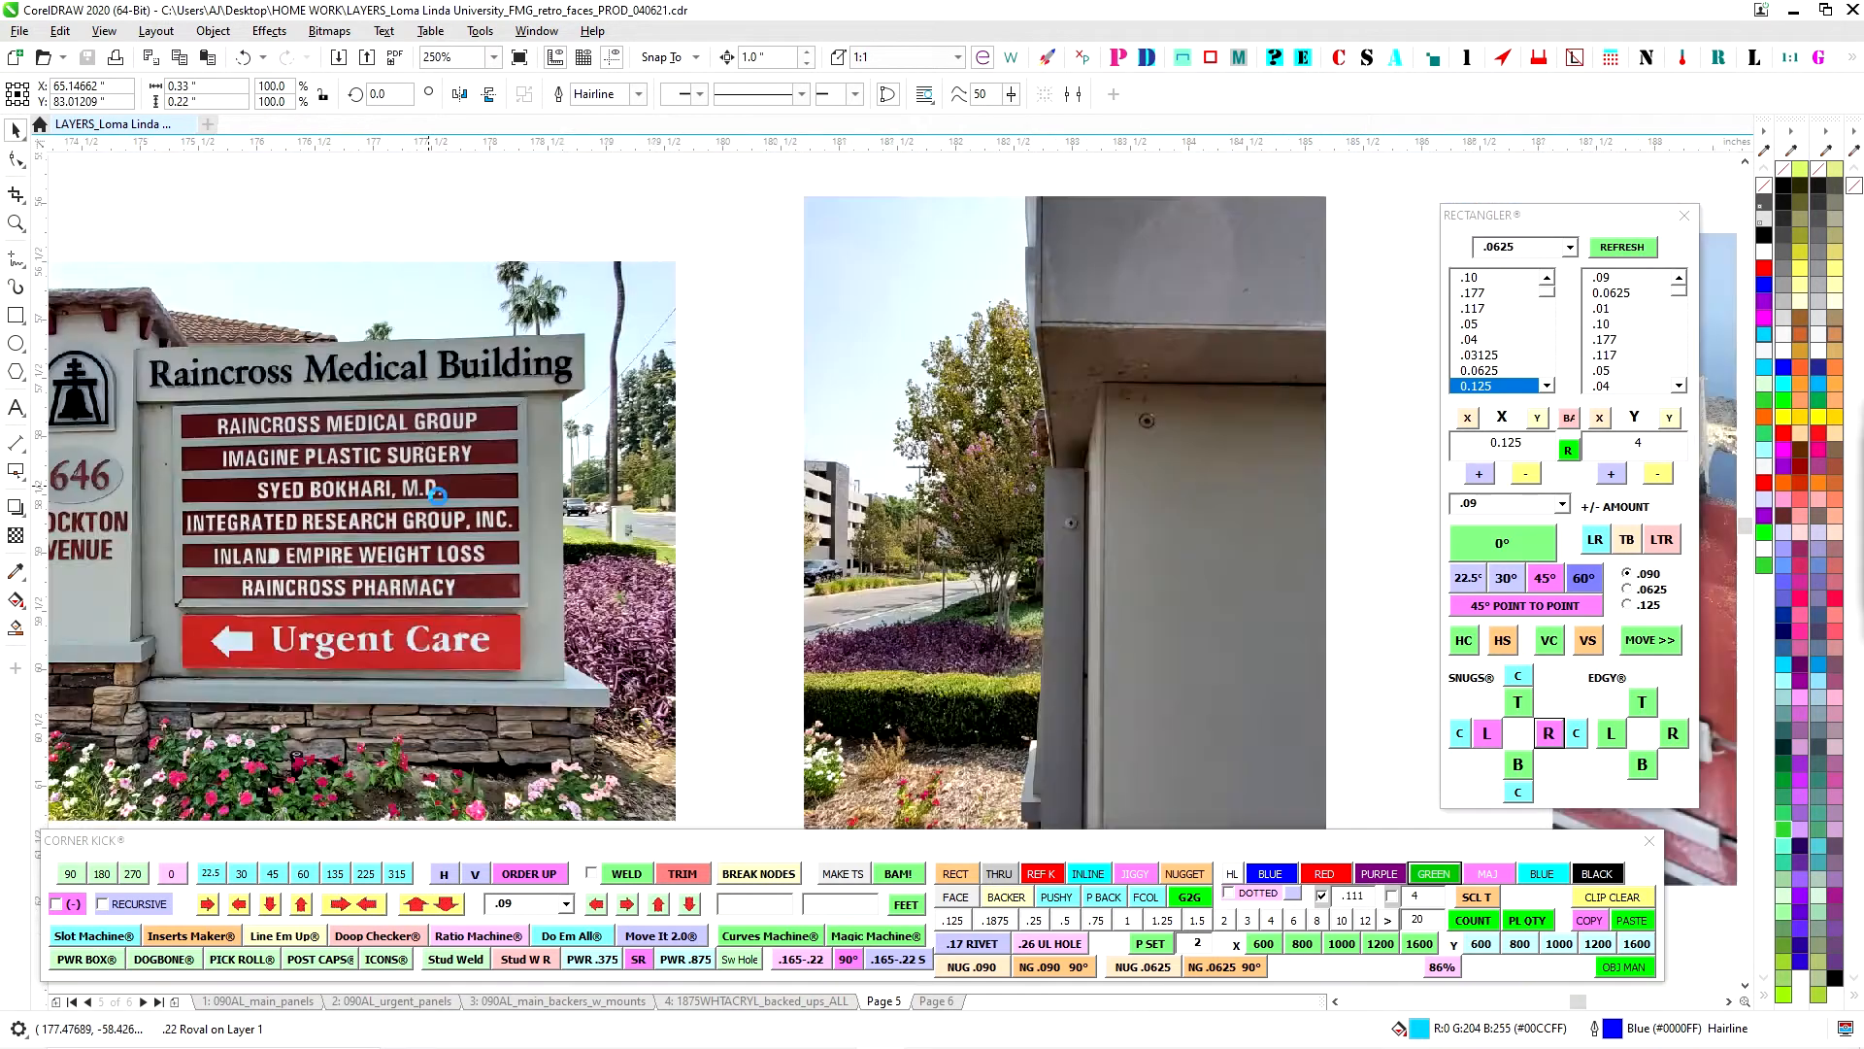
{"action": "scroll", "coordinate": [972, 521], "scroll_direction": "down", "scroll_amount": 5}
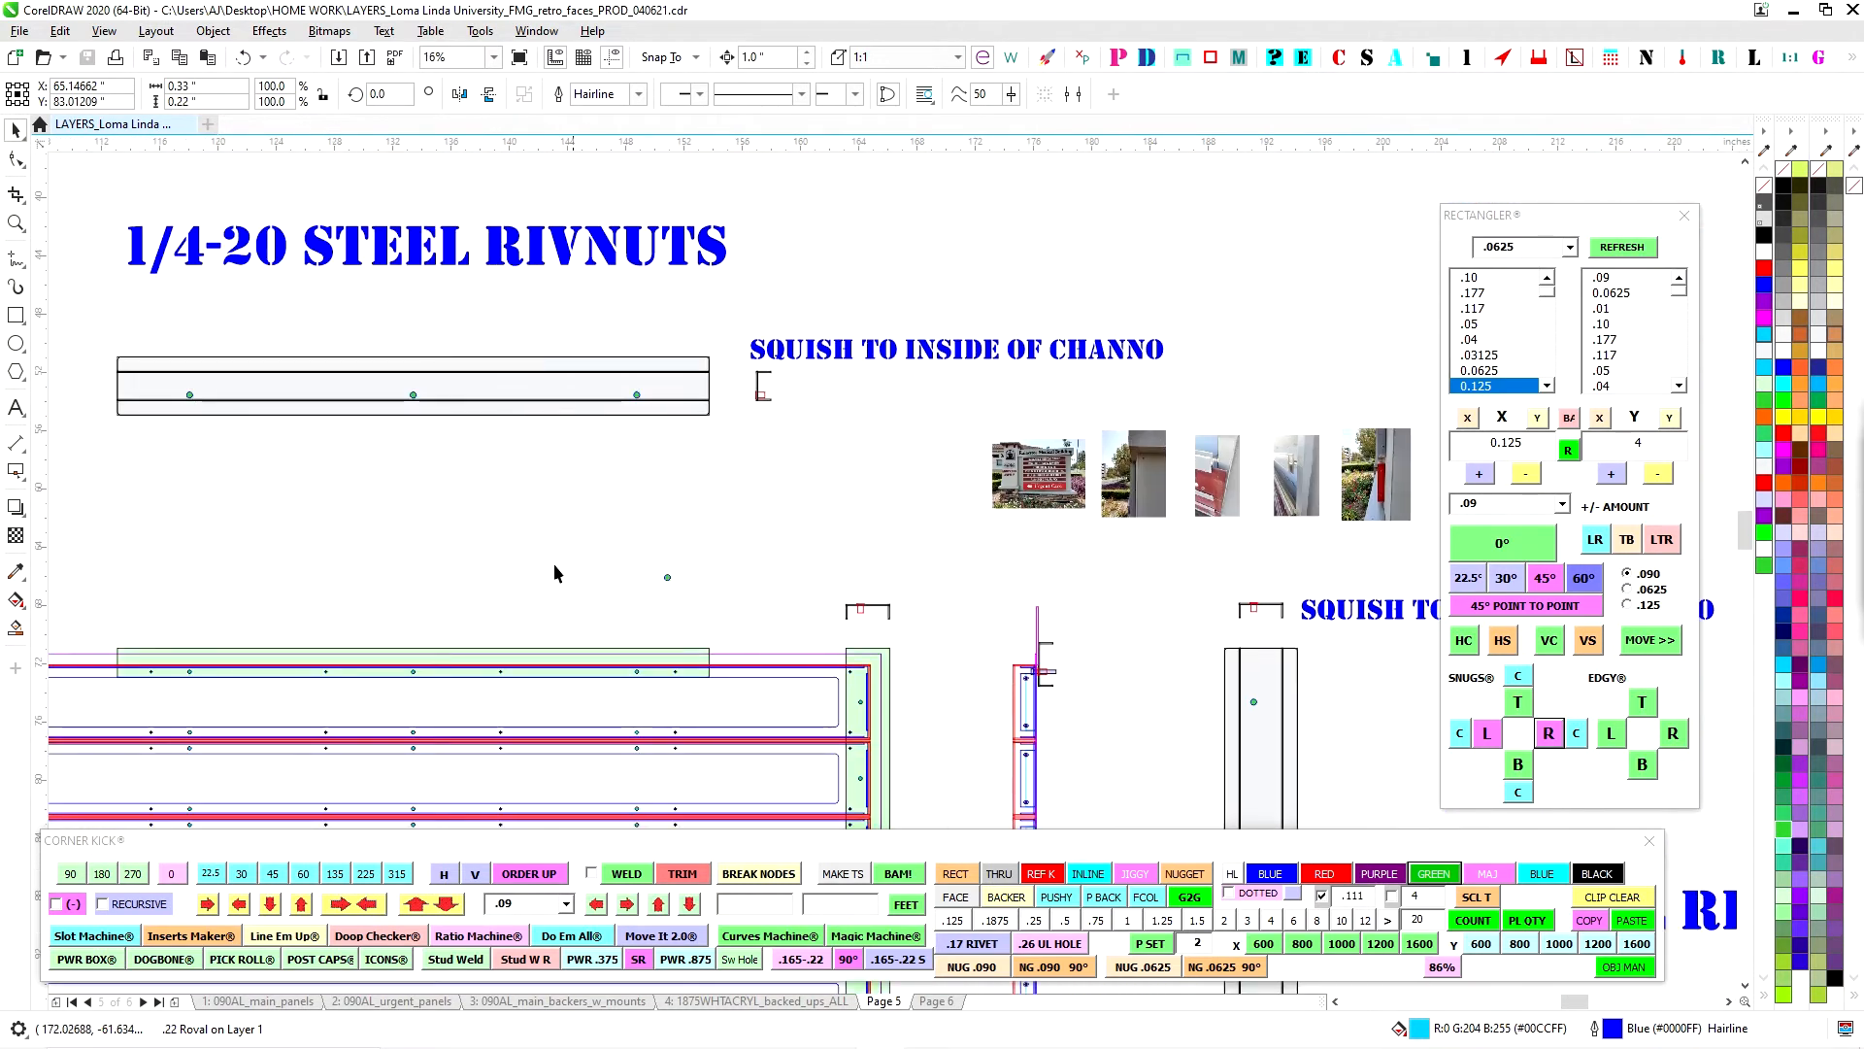
{"action": "scroll", "coordinate": [563, 500], "scroll_direction": "left", "scroll_amount": 3}
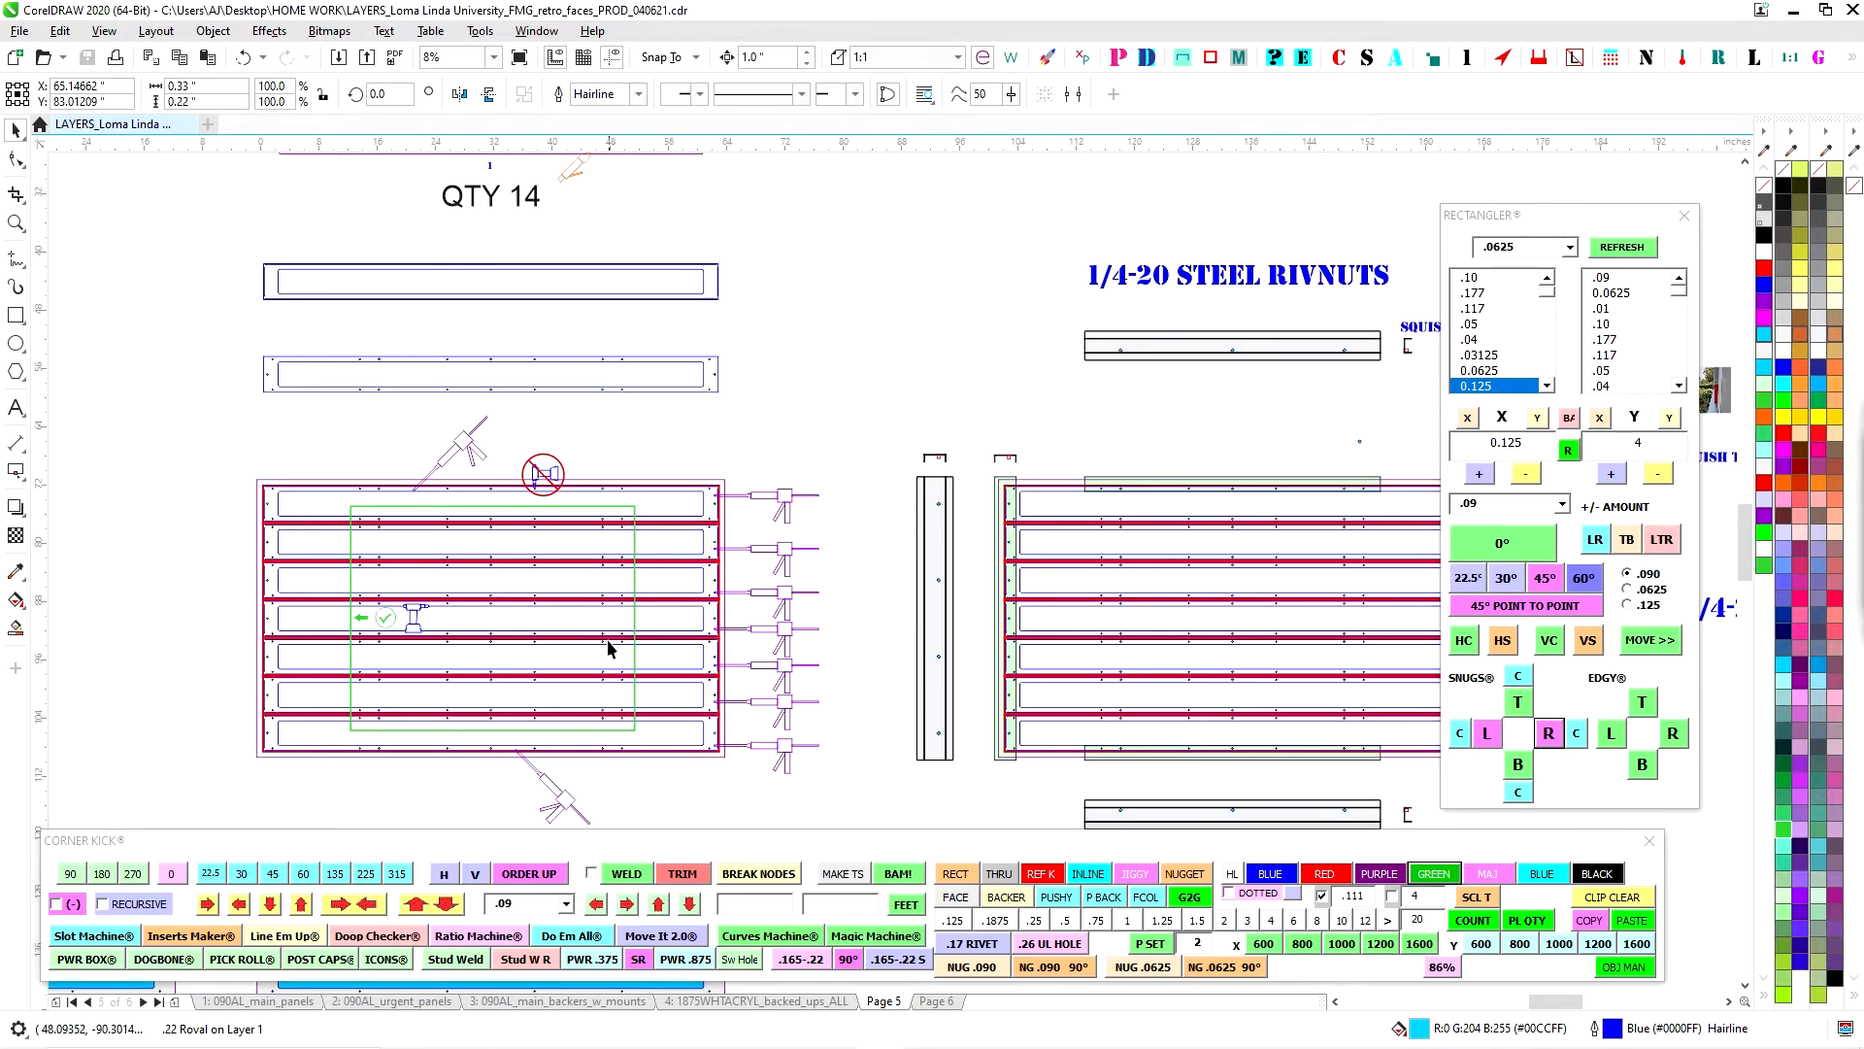
{"action": "scroll", "coordinate": [610, 649], "scroll_direction": "down", "scroll_amount": 1}
{"action": "scroll", "coordinate": [702, 685], "scroll_direction": "down", "scroll_amount": 1}
{"action": "left_click_drag", "start_coordinate": [625, 476], "coordinate": [478, 588]}
{"action": "scroll", "coordinate": [519, 427], "scroll_direction": "up", "scroll_amount": 2}
{"action": "scroll", "coordinate": [519, 427], "scroll_direction": "down", "scroll_amount": 1}
Look through the row of site photos showing the sign's side, retainers, red return and cabinet interior.
{"action": "scroll", "coordinate": [656, 561], "scroll_direction": "up", "scroll_amount": 4}
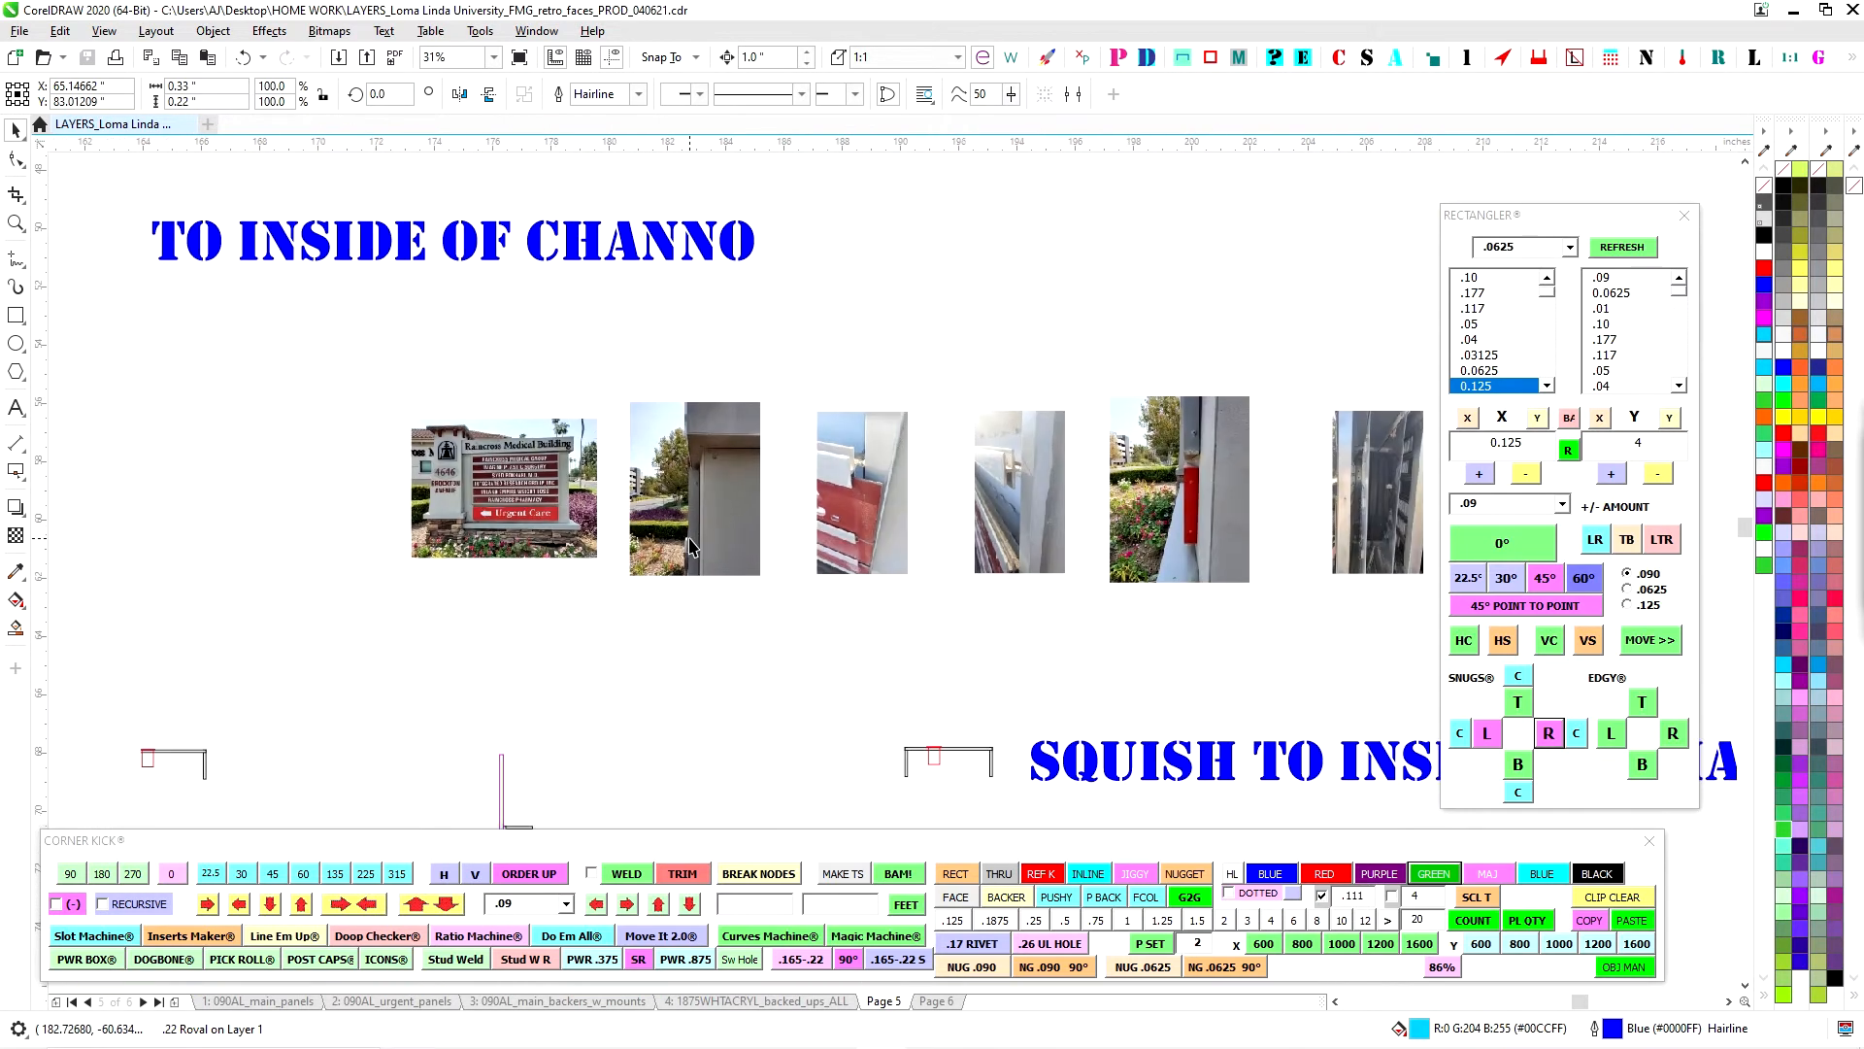
{"action": "scroll", "coordinate": [738, 513], "scroll_direction": "up", "scroll_amount": 2}
{"action": "left_click_drag", "start_coordinate": [738, 513], "coordinate": [595, 506]}
{"action": "left_click_drag", "start_coordinate": [769, 545], "coordinate": [592, 516]}
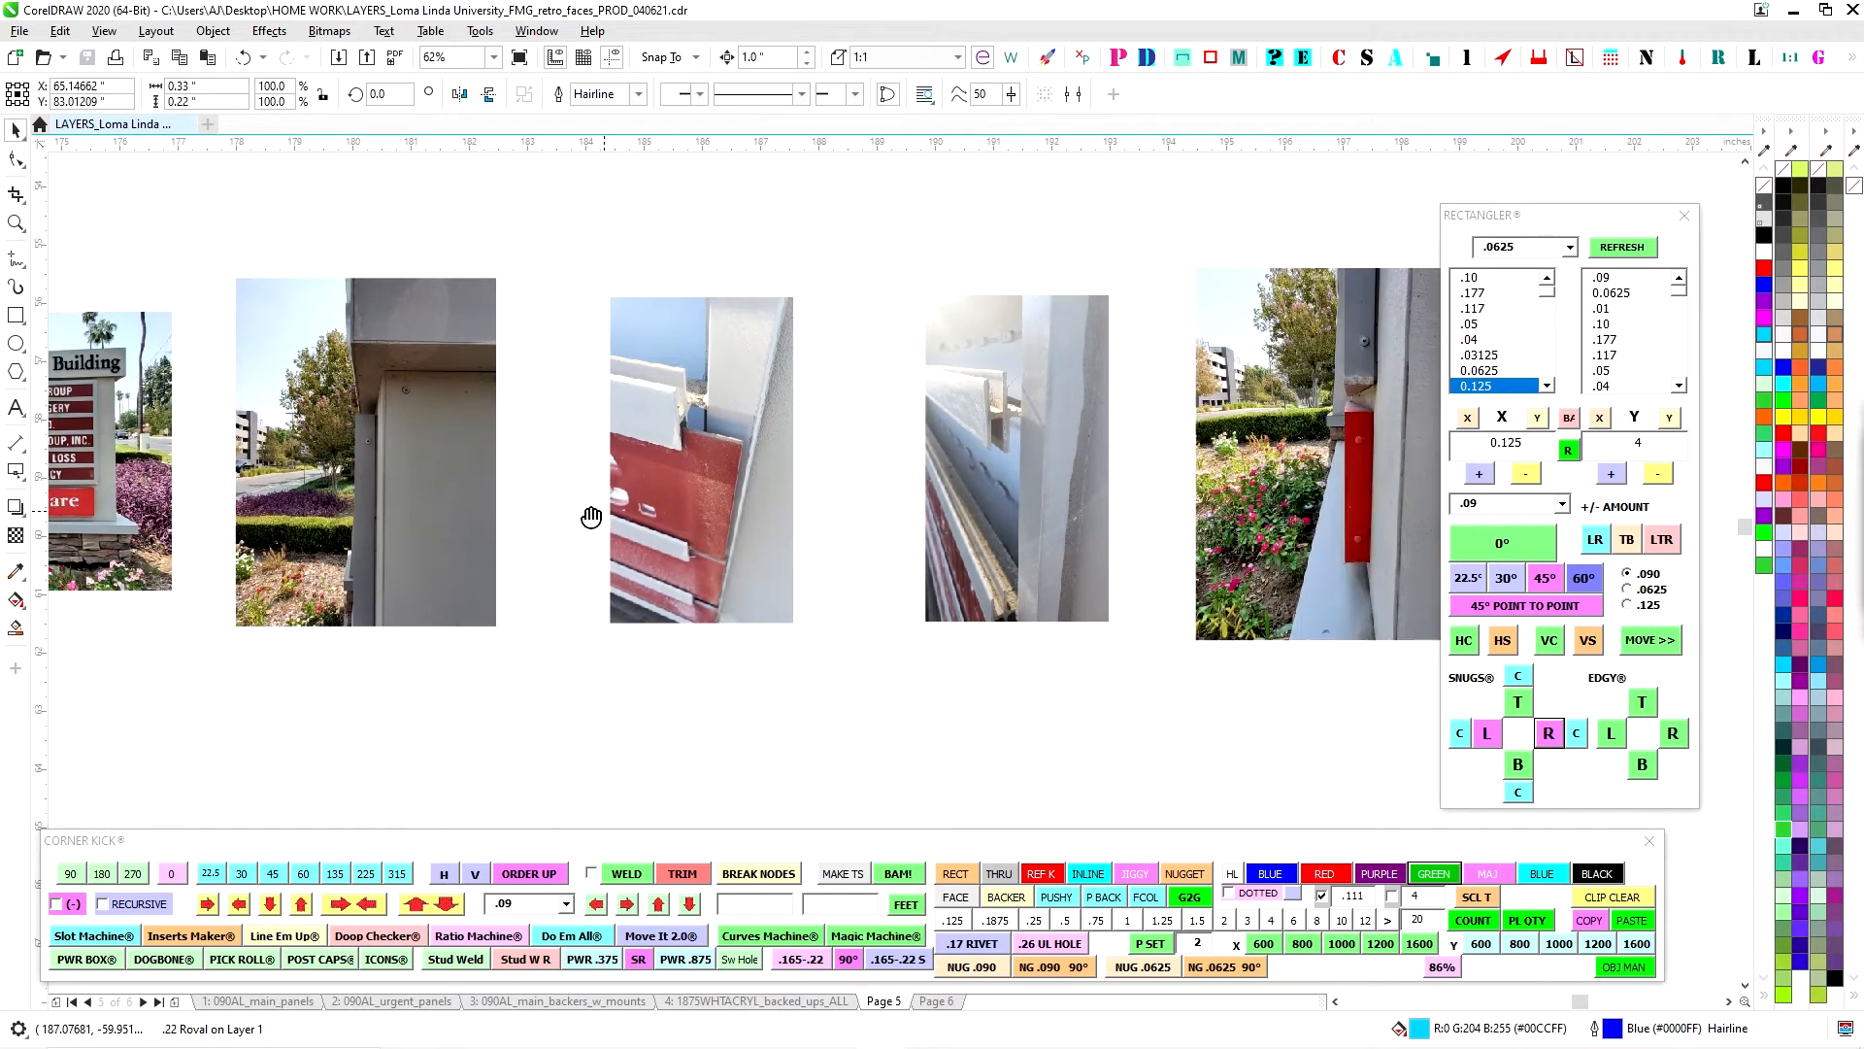
{"action": "scroll", "coordinate": [916, 417], "scroll_direction": "down", "scroll_amount": 3}
{"action": "scroll", "coordinate": [890, 468], "scroll_direction": "up", "scroll_amount": 3}
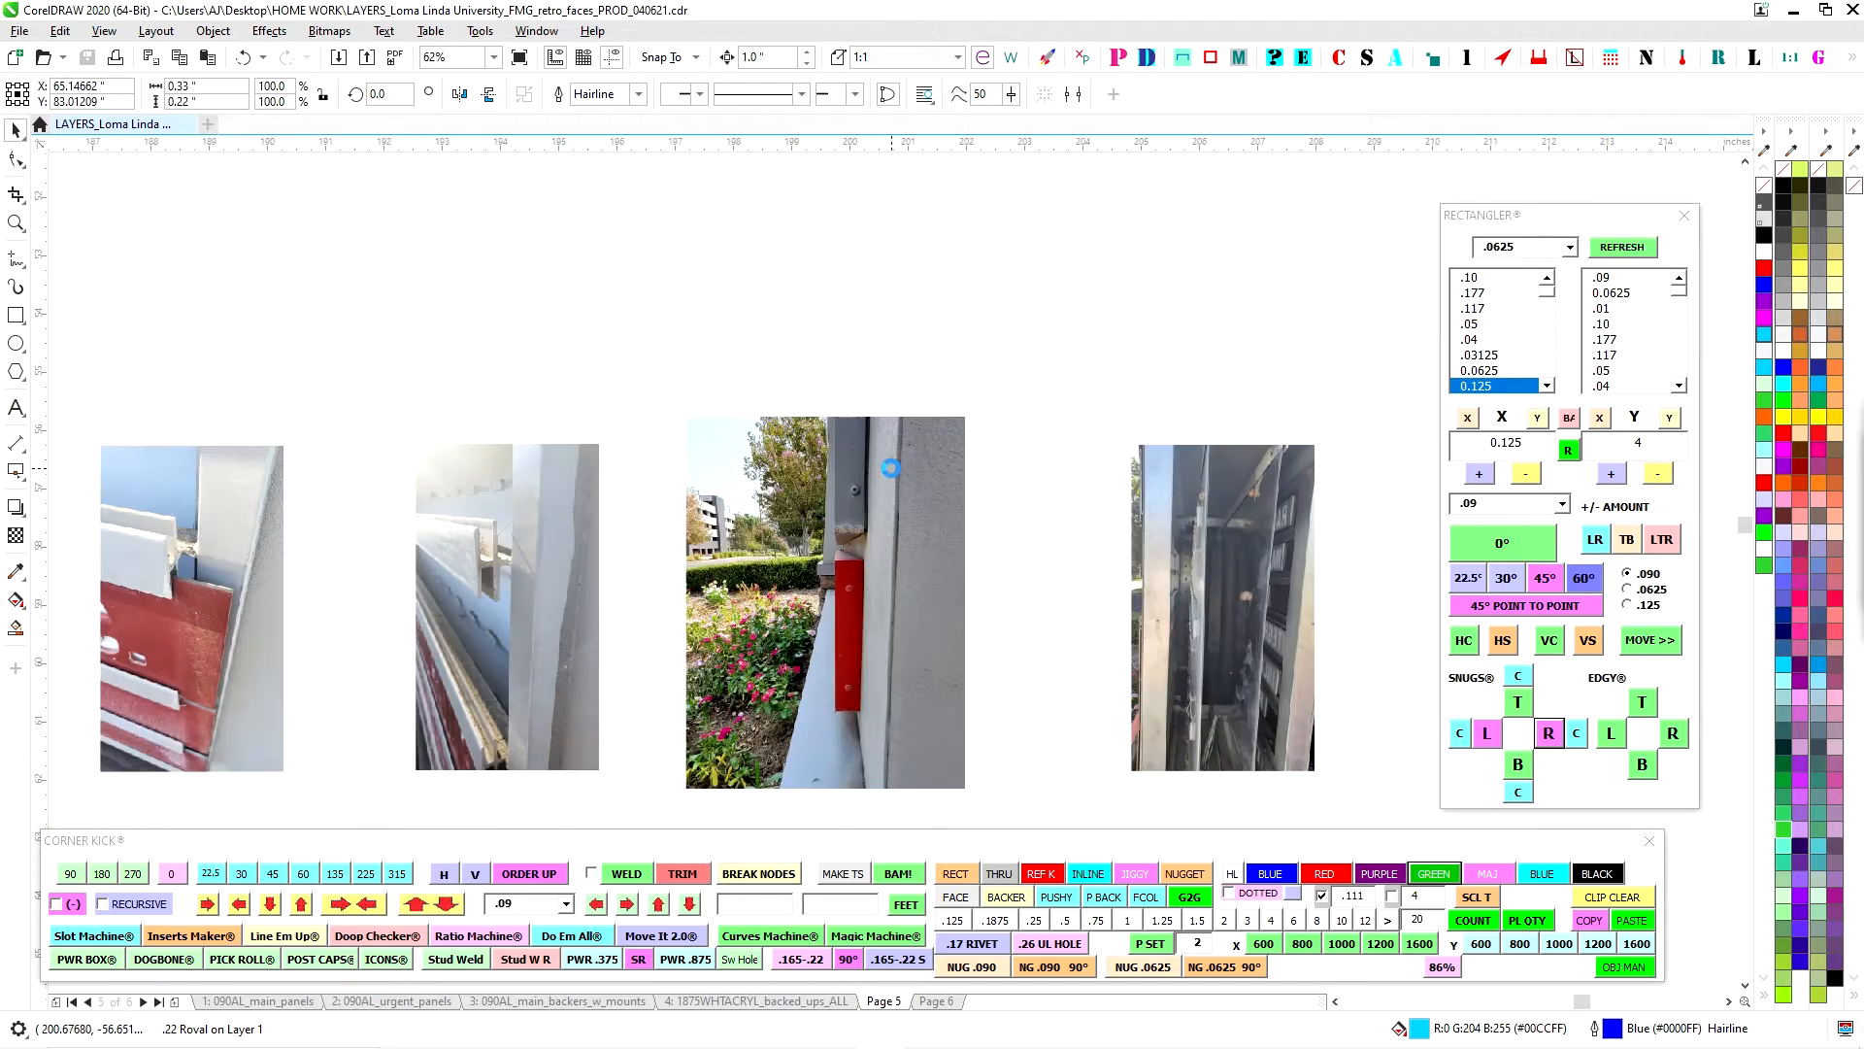
Return to the QTY 14 backer part and the rivet gun assembly diagram on Page 5.
{"action": "scroll", "coordinate": [788, 473], "scroll_direction": "down", "scroll_amount": 1}
{"action": "left_click_drag", "start_coordinate": [838, 538], "coordinate": [1373, 522]}
{"action": "scroll", "coordinate": [1049, 522], "scroll_direction": "down", "scroll_amount": 1}
{"action": "left_click_drag", "start_coordinate": [743, 576], "coordinate": [1366, 531]}
{"action": "scroll", "coordinate": [1131, 511], "scroll_direction": "down", "scroll_amount": 1}
{"action": "left_click_drag", "start_coordinate": [774, 523], "coordinate": [1308, 503]}
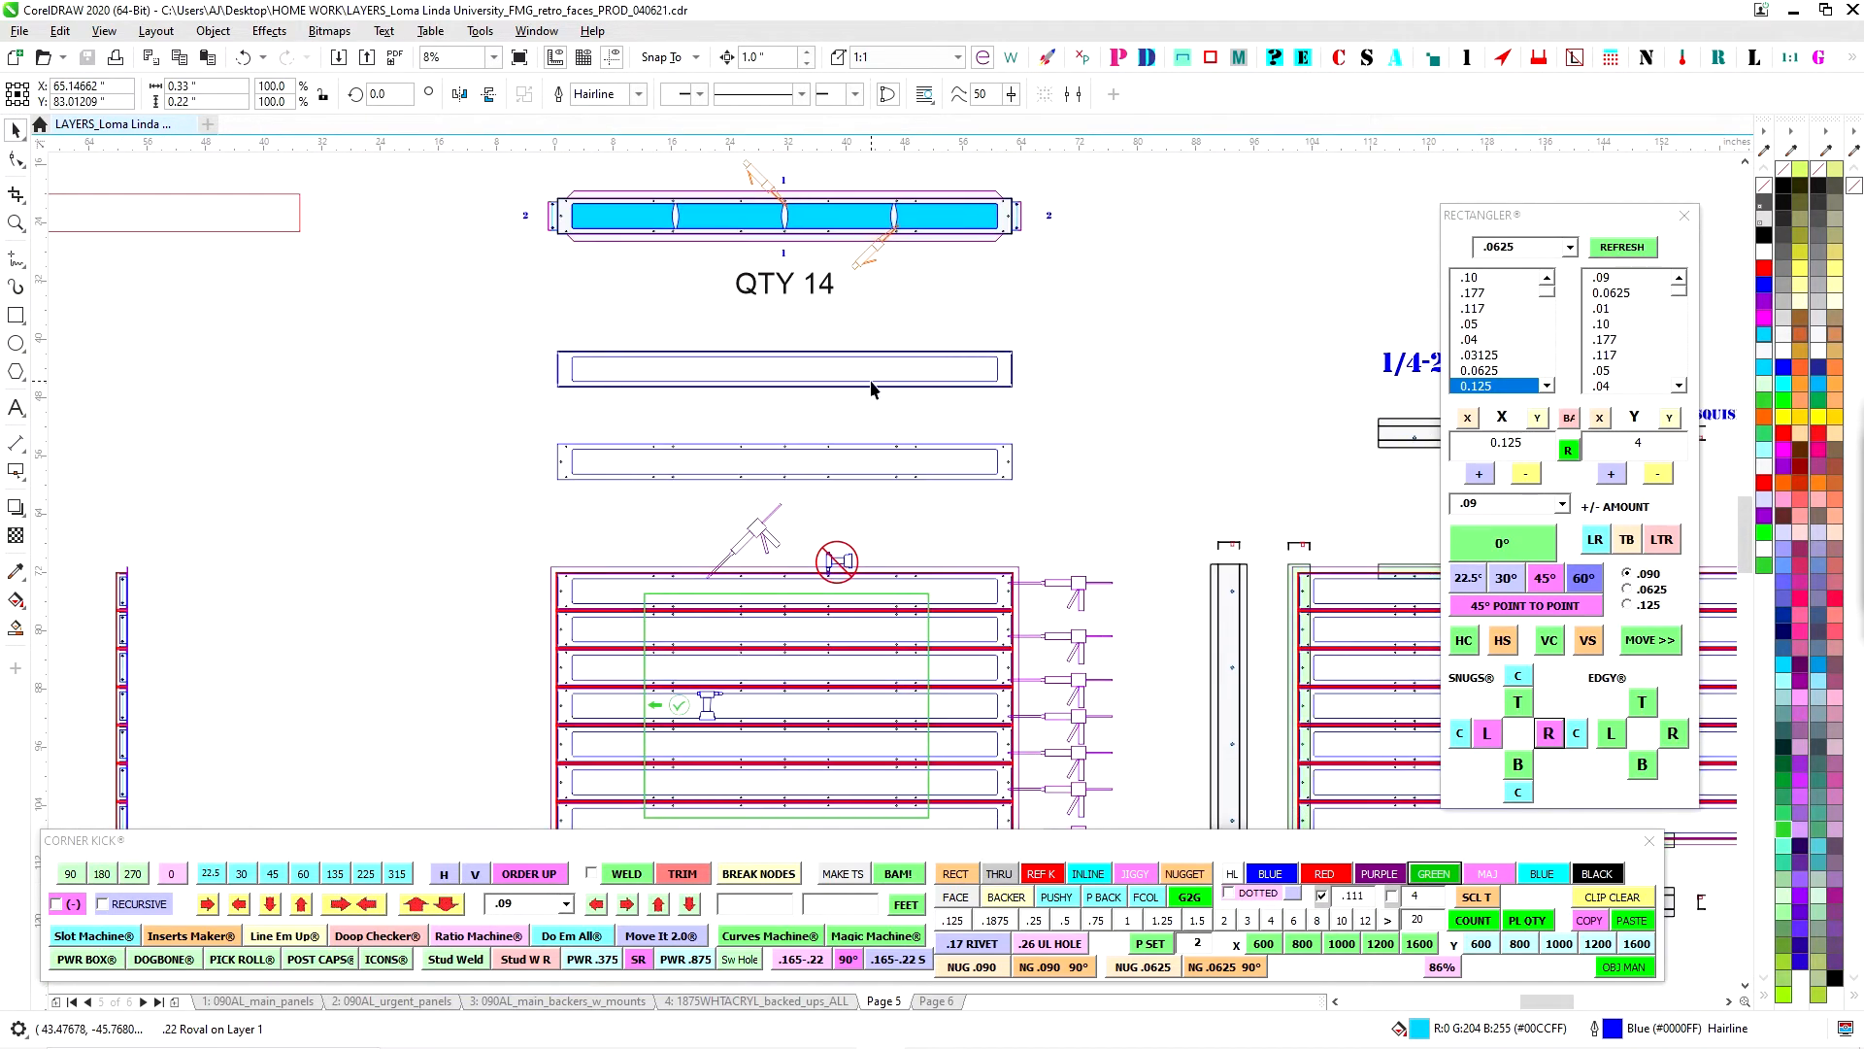
Examine the mirrored tenant name panels and their end pieces above the QTY 14 backer on Page 5.
{"action": "scroll", "coordinate": [871, 389], "scroll_direction": "down", "scroll_amount": 1}
{"action": "scroll", "coordinate": [782, 383], "scroll_direction": "up", "scroll_amount": 3}
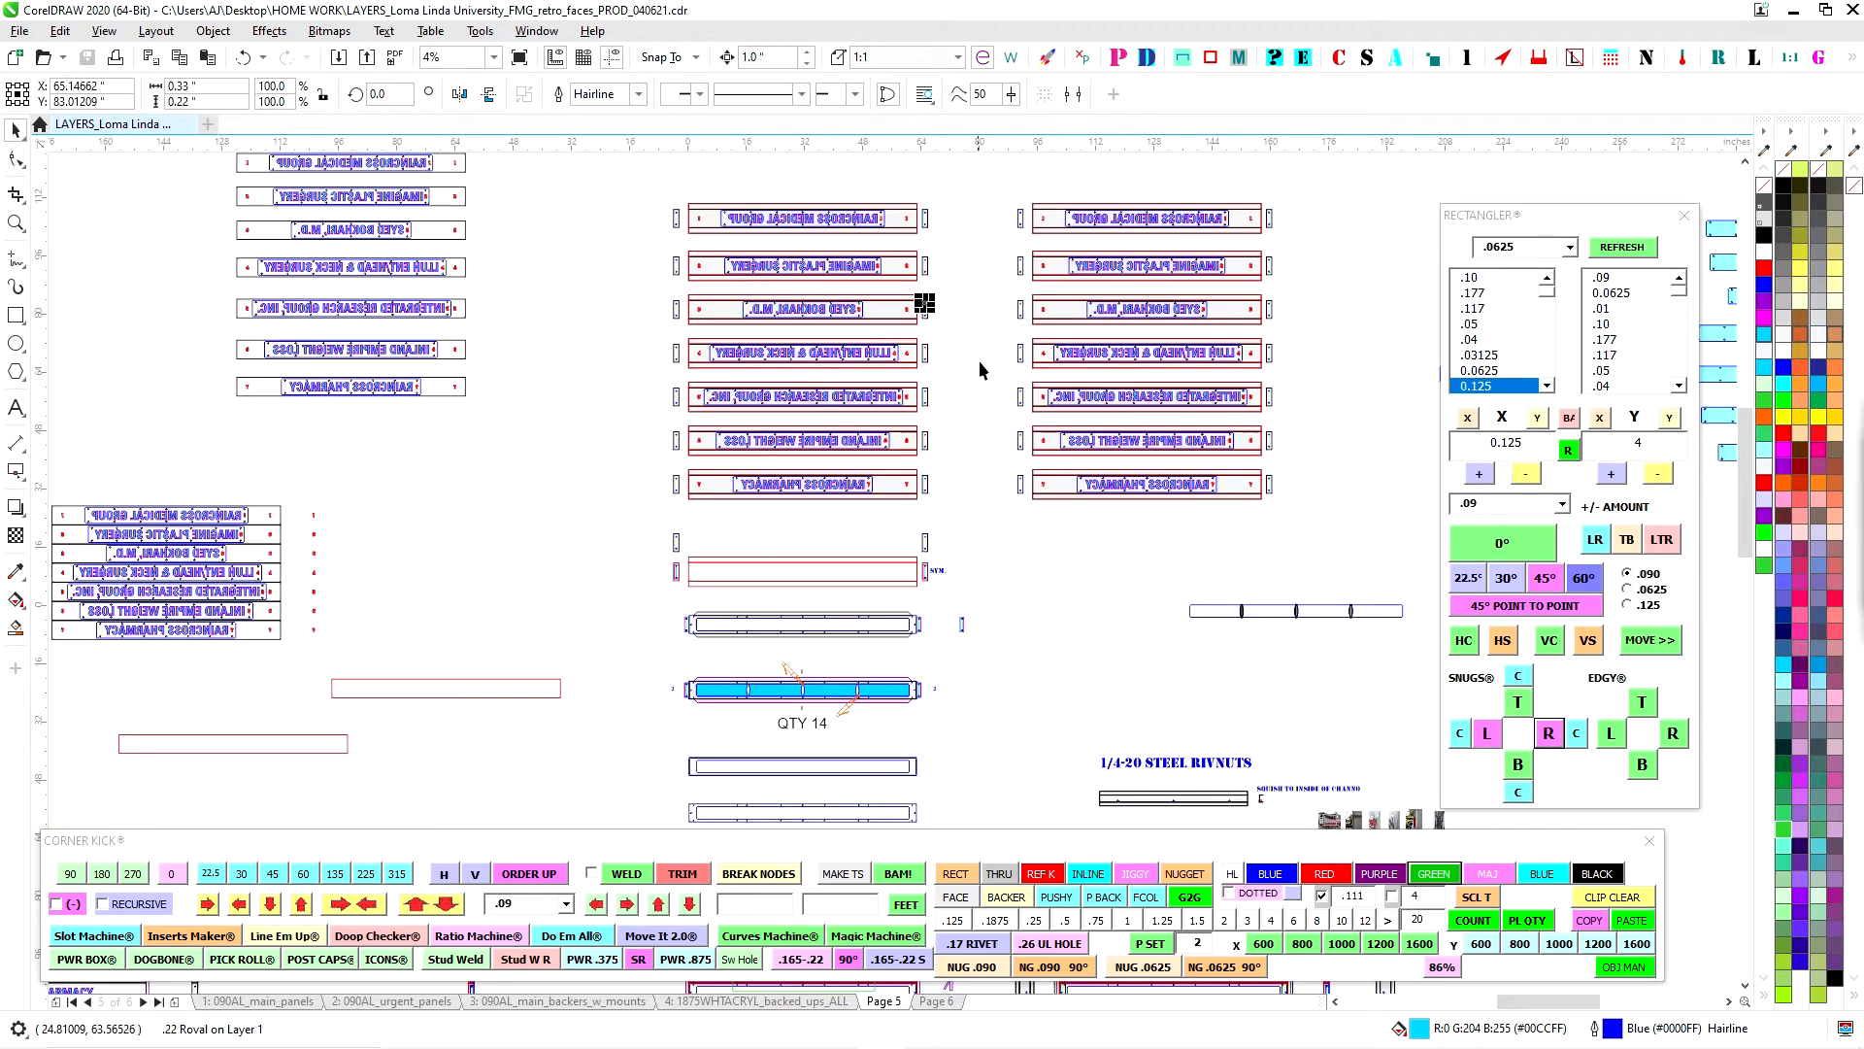
{"action": "scroll", "coordinate": [845, 311], "scroll_direction": "up", "scroll_amount": 2}
{"action": "scroll", "coordinate": [924, 313], "scroll_direction": "down", "scroll_amount": 1}
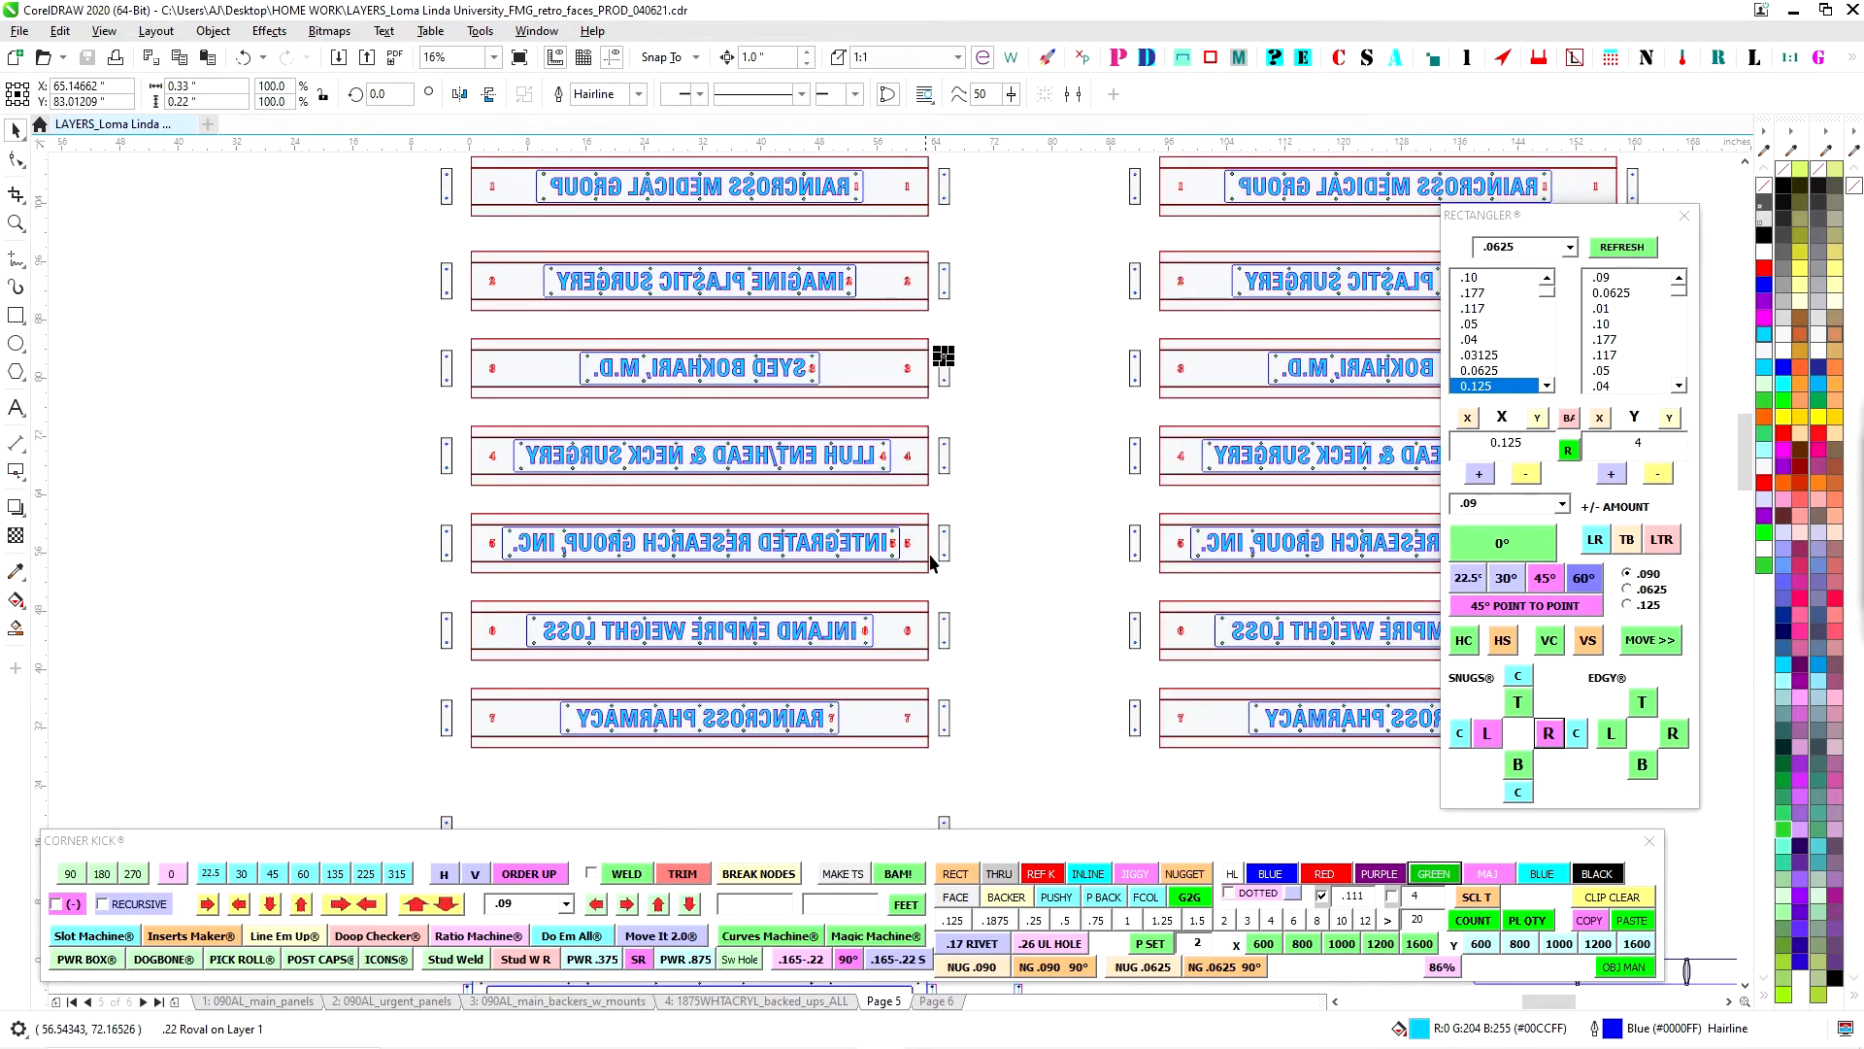
{"action": "scroll", "coordinate": [934, 568], "scroll_direction": "down", "scroll_amount": 5}
{"action": "scroll", "coordinate": [990, 495], "scroll_direction": "down", "scroll_amount": 3}
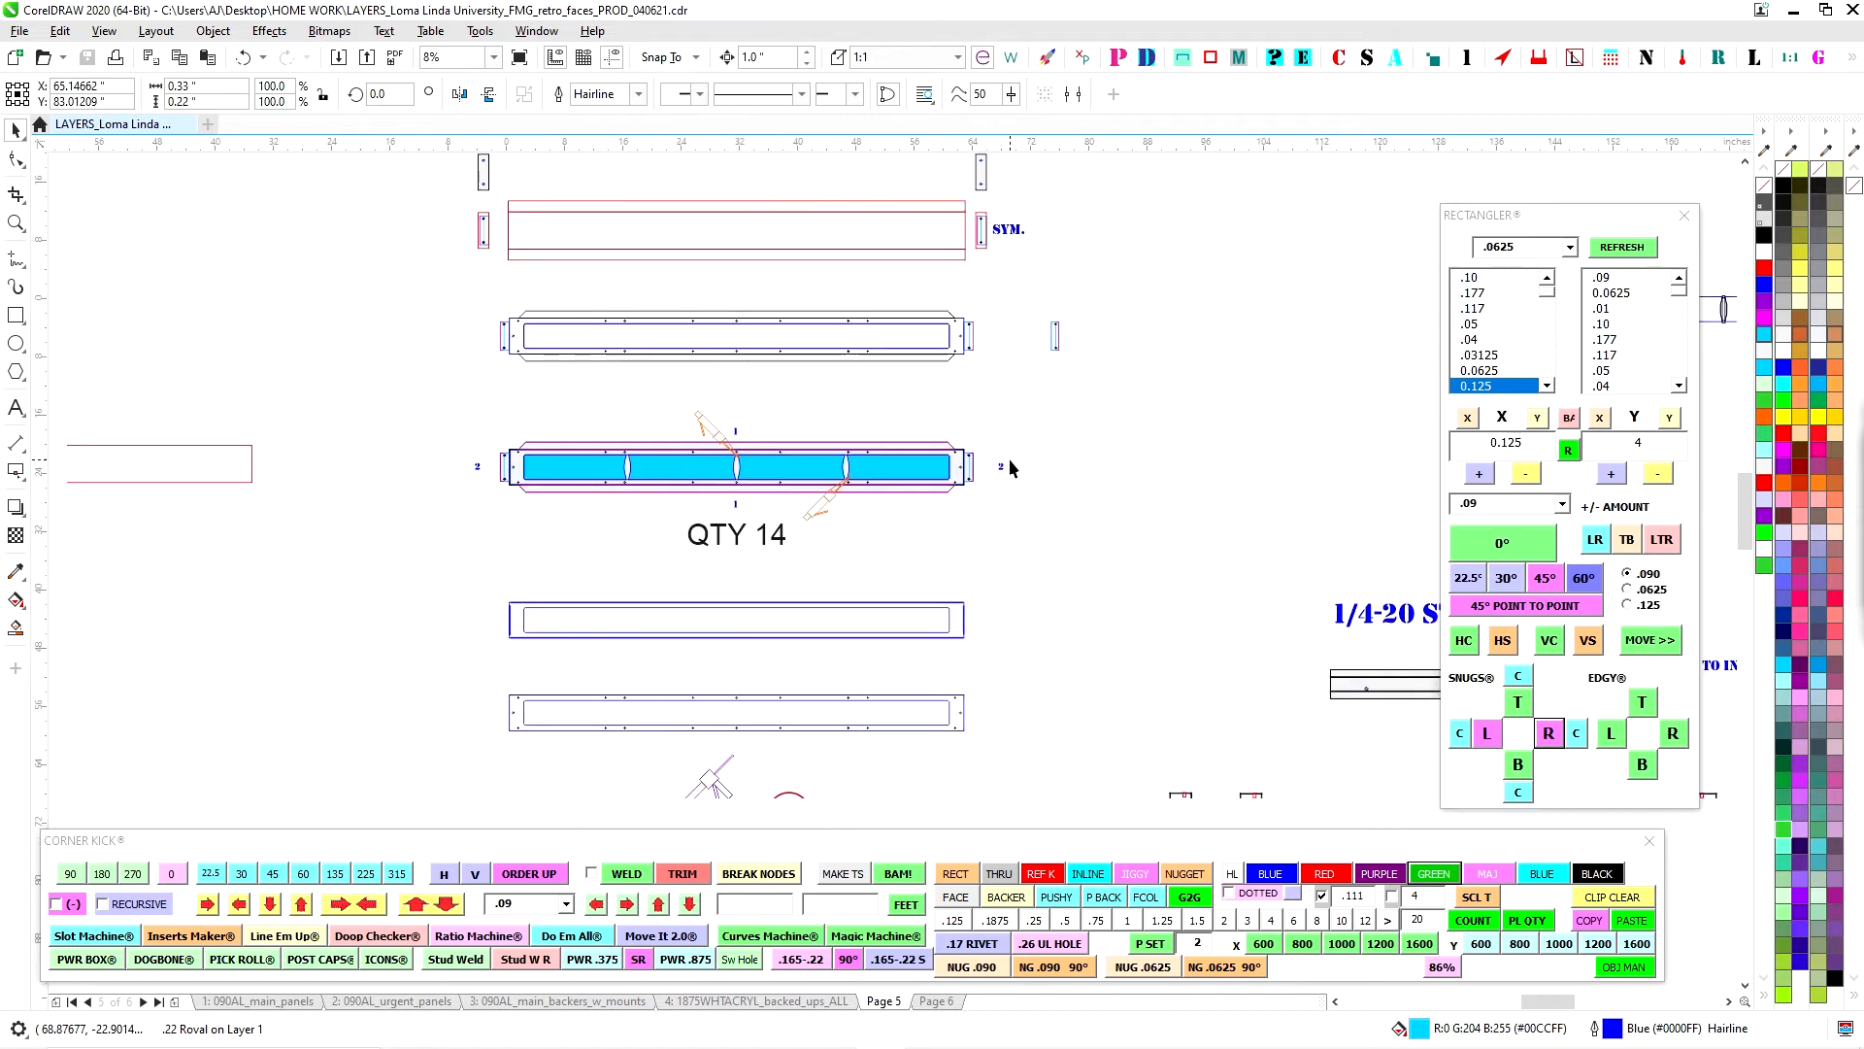
Inspect the QTY 14 backer's end flange marked 2 and its rivet holes up close.
{"action": "scroll", "coordinate": [913, 466], "scroll_direction": "up", "scroll_amount": 1}
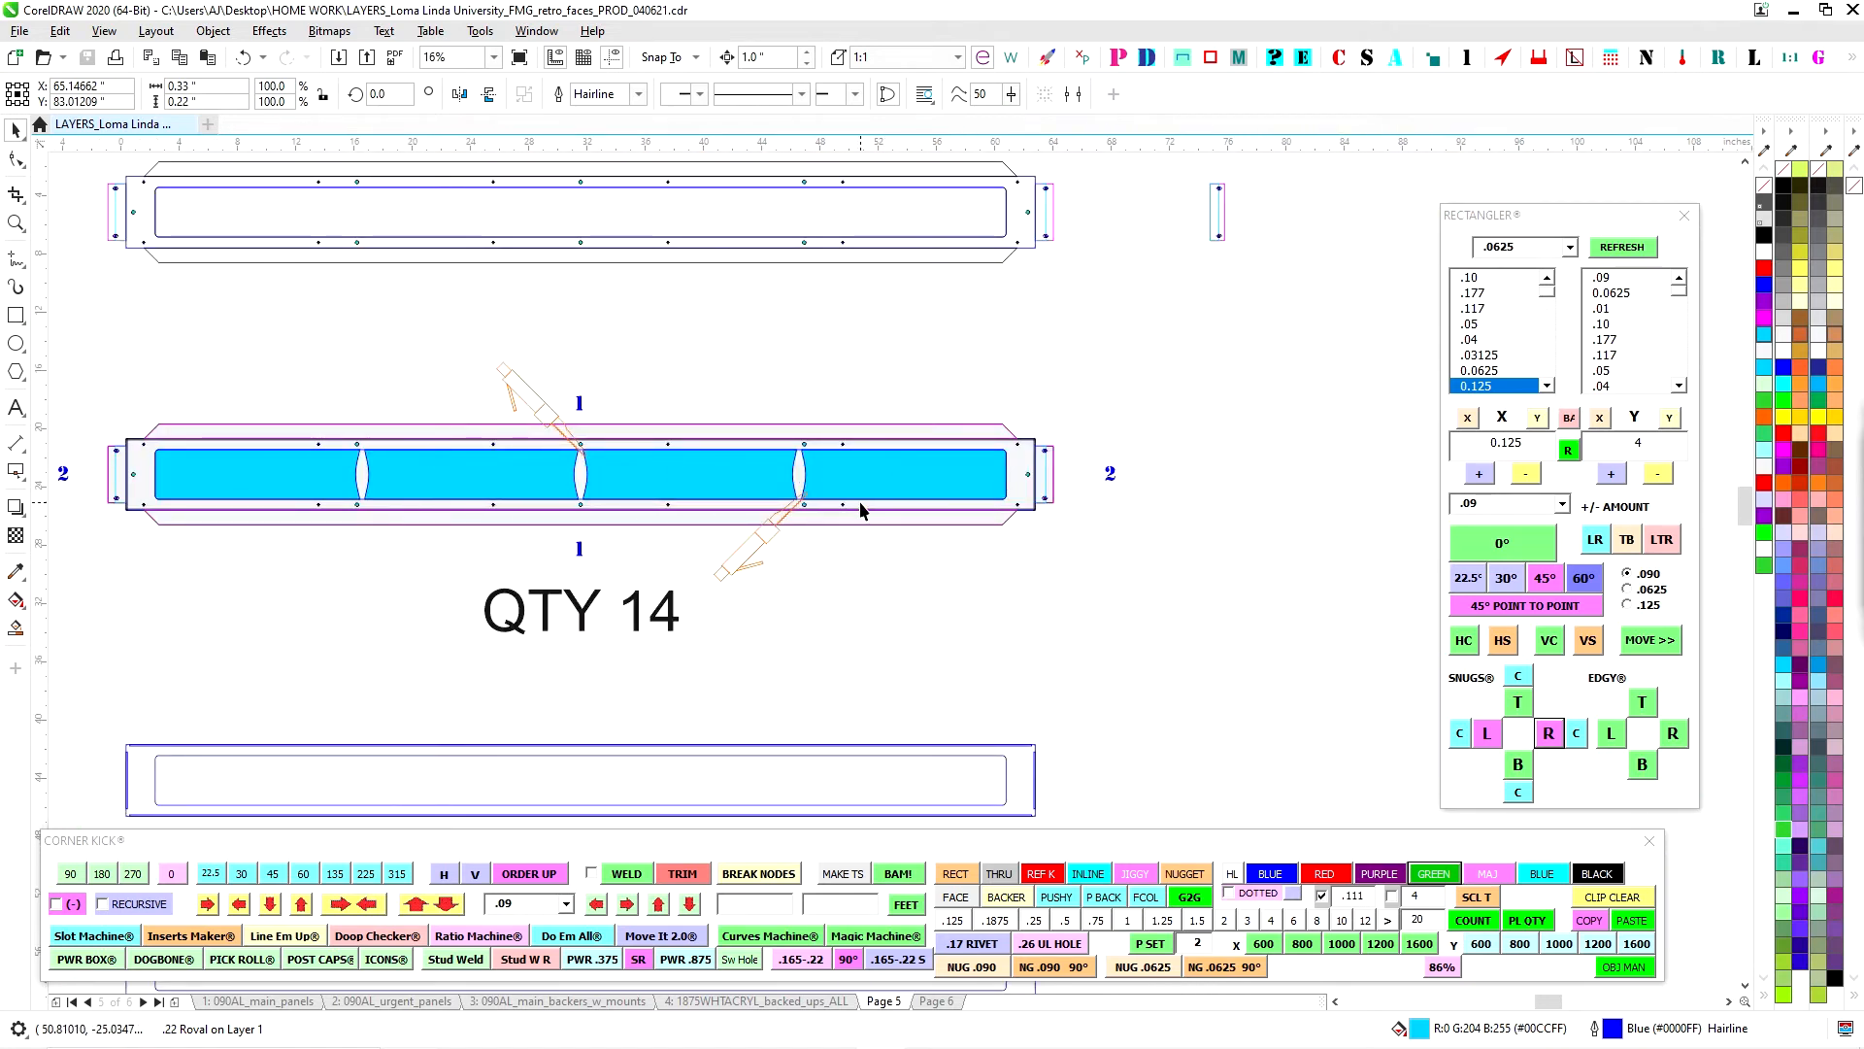
{"action": "scroll", "coordinate": [1000, 502], "scroll_direction": "up", "scroll_amount": 2}
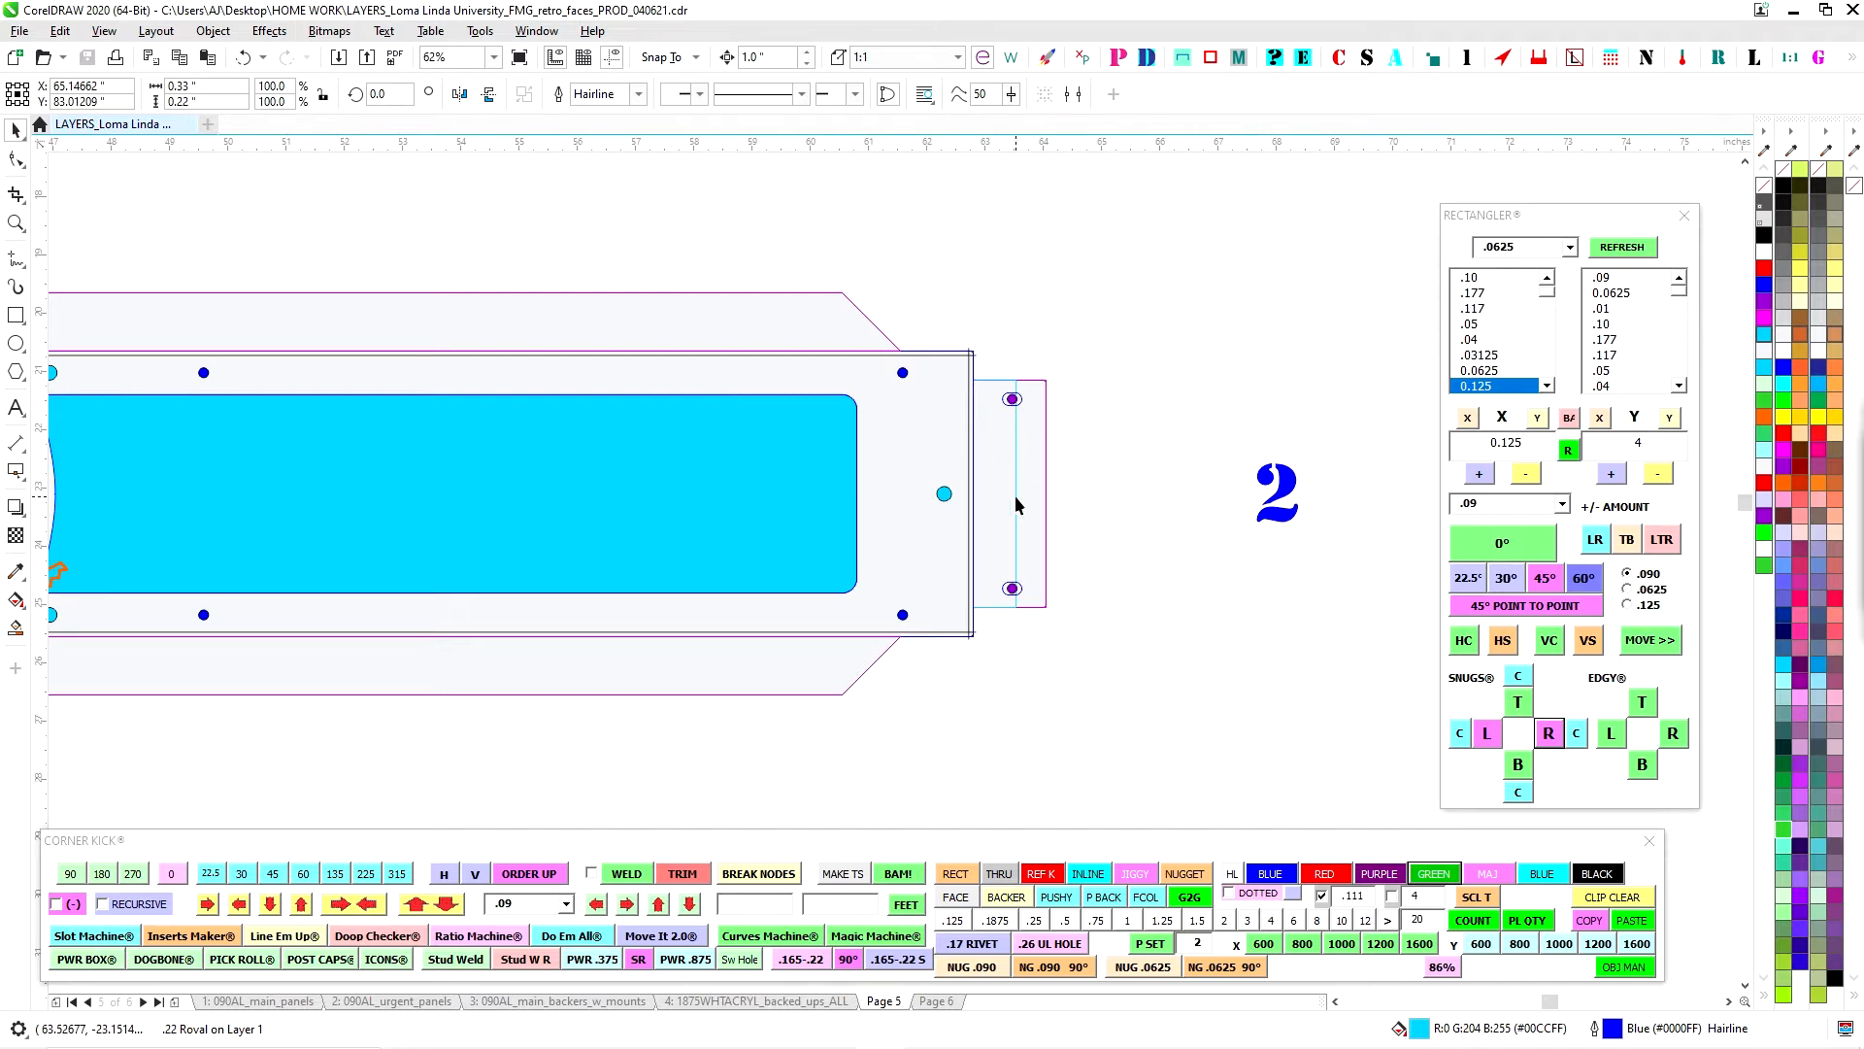
{"action": "scroll", "coordinate": [1016, 503], "scroll_direction": "down", "scroll_amount": 2}
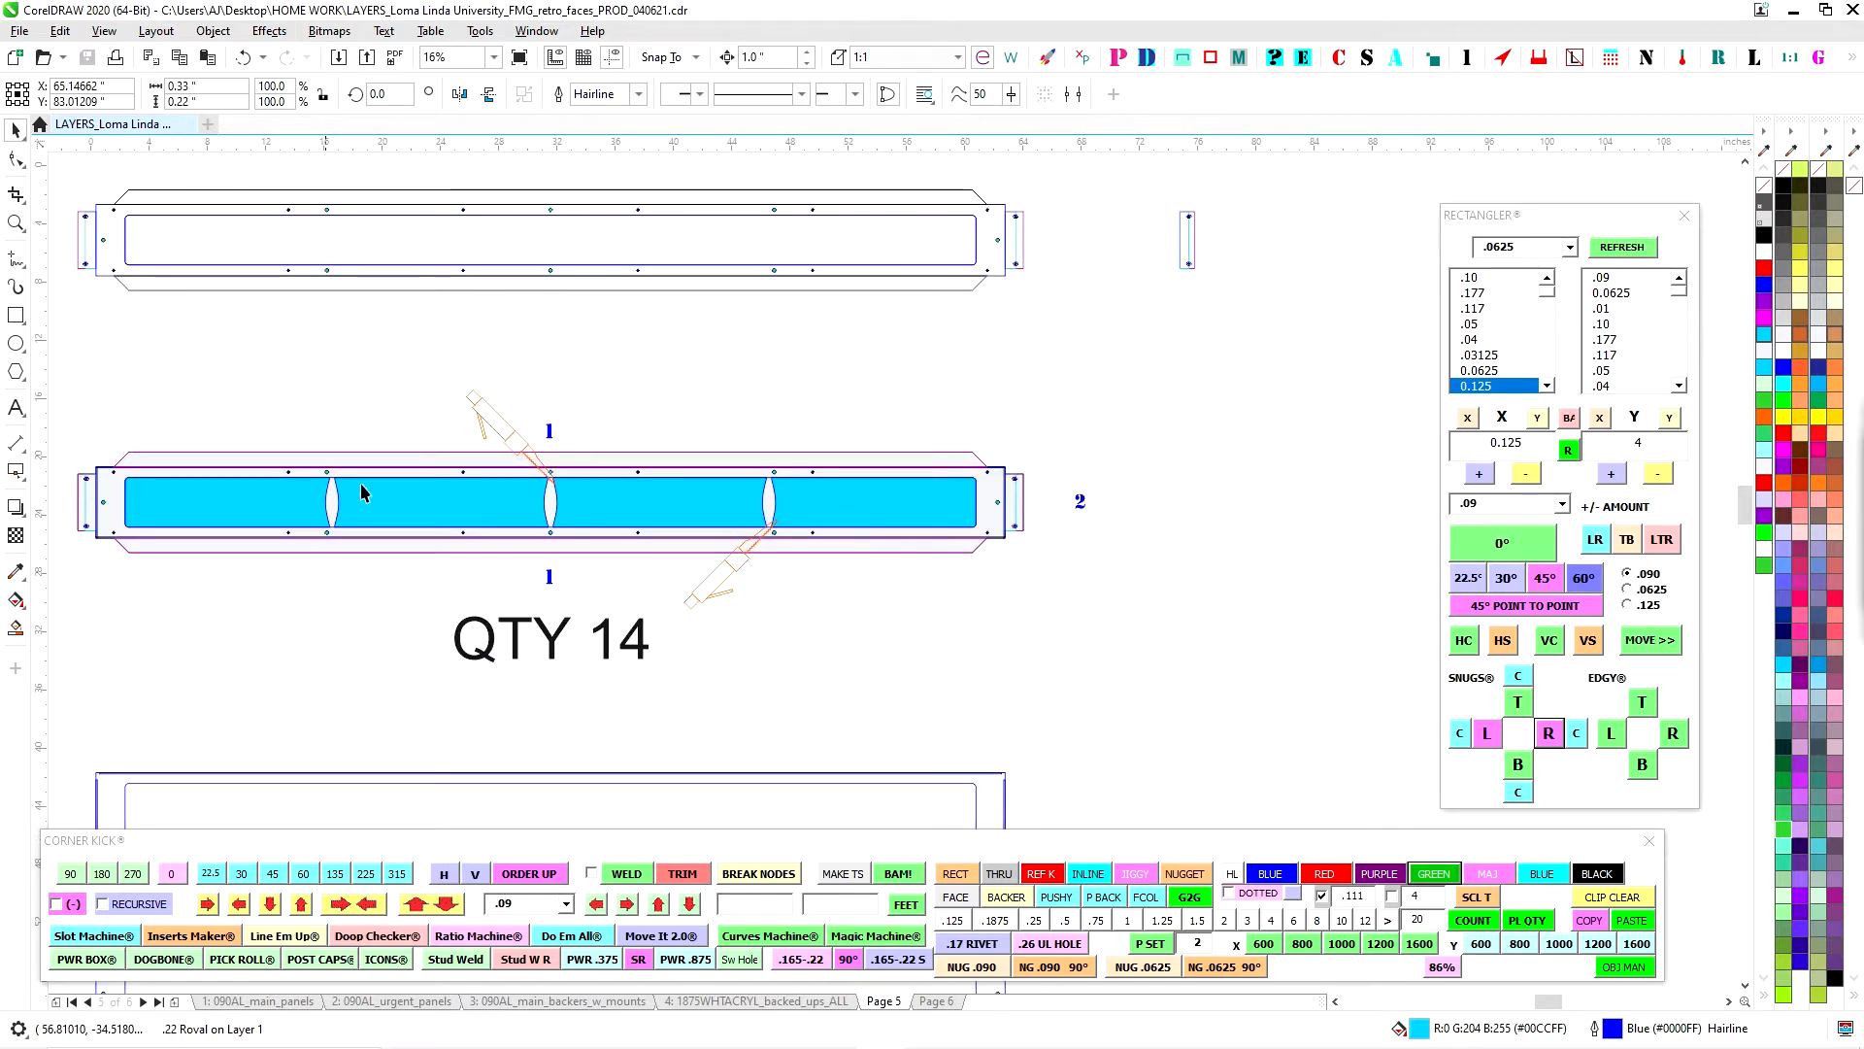
{"action": "scroll", "coordinate": [574, 600], "scroll_direction": "down", "scroll_amount": 2}
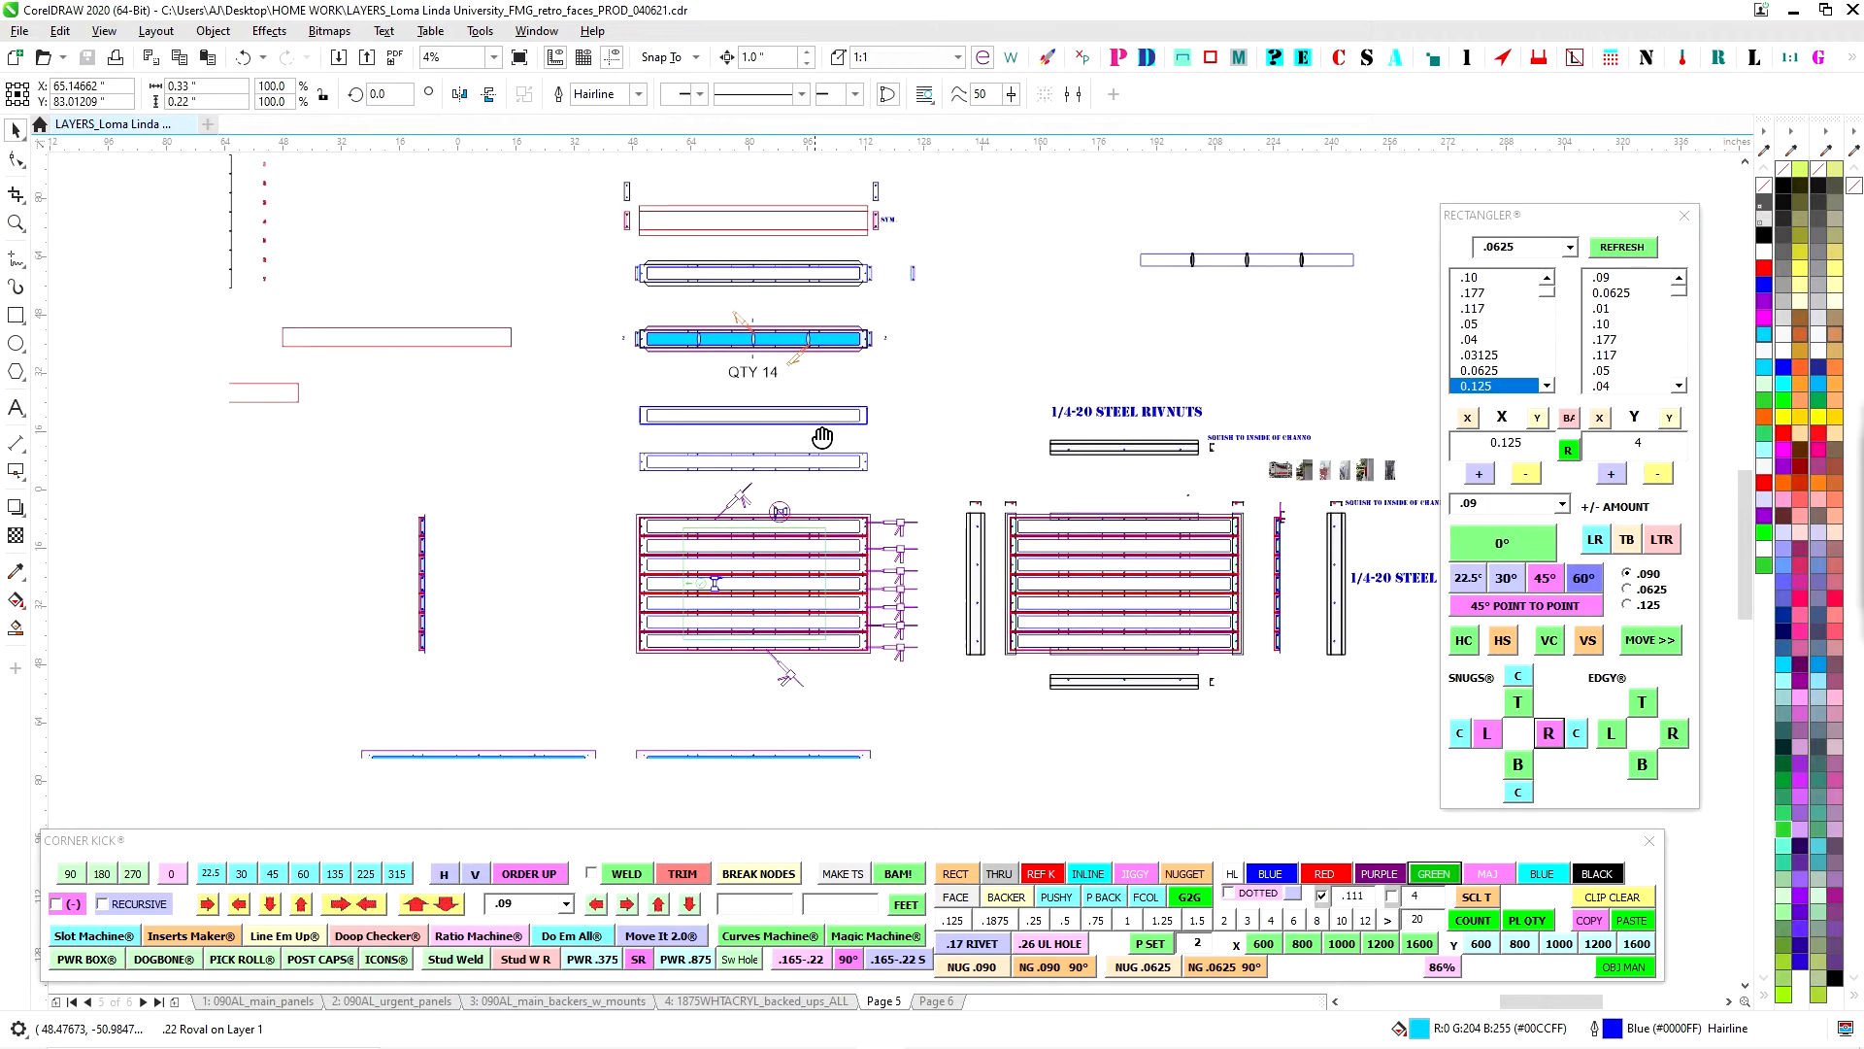
Examine the stacked backer diagram with the rivet guns, the crossed-out drill and the green drill zone.
{"action": "scroll", "coordinate": [738, 612], "scroll_direction": "up", "scroll_amount": 1}
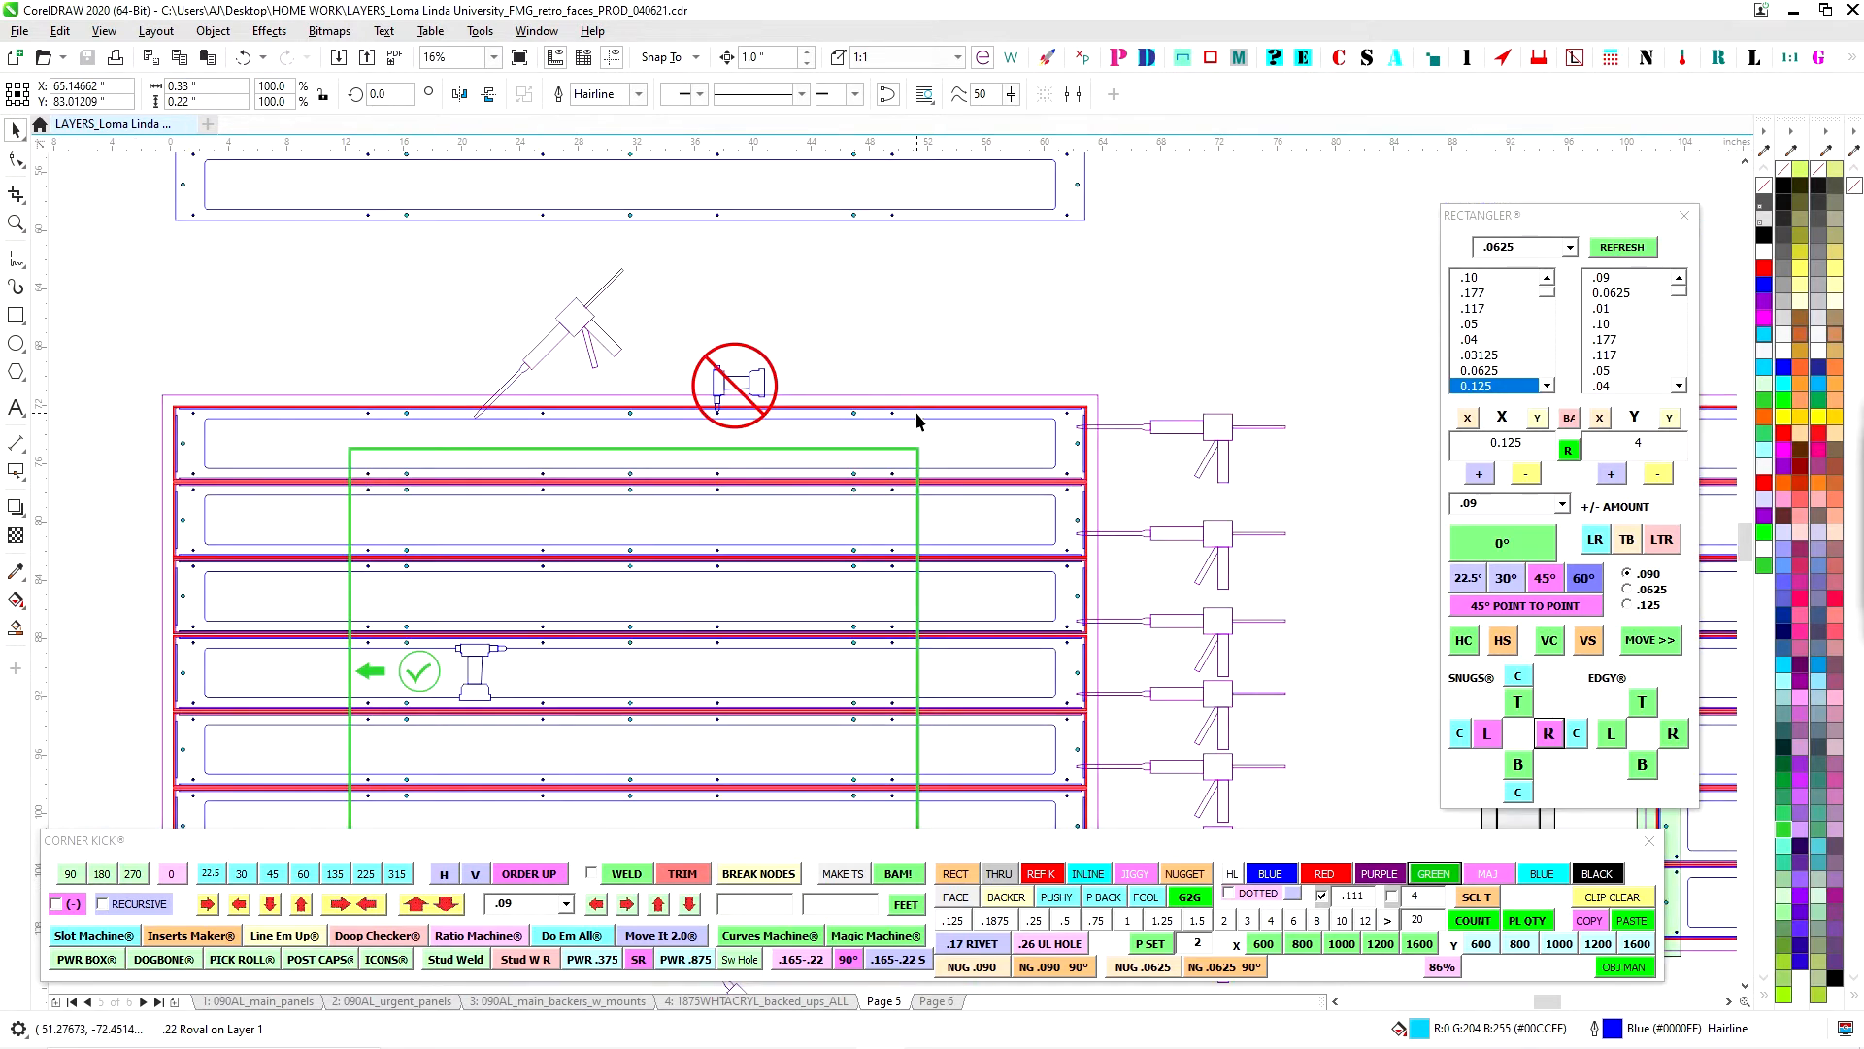
{"action": "scroll", "coordinate": [988, 513], "scroll_direction": "up", "scroll_amount": 1}
{"action": "left_click_drag", "start_coordinate": [988, 513], "coordinate": [964, 377]}
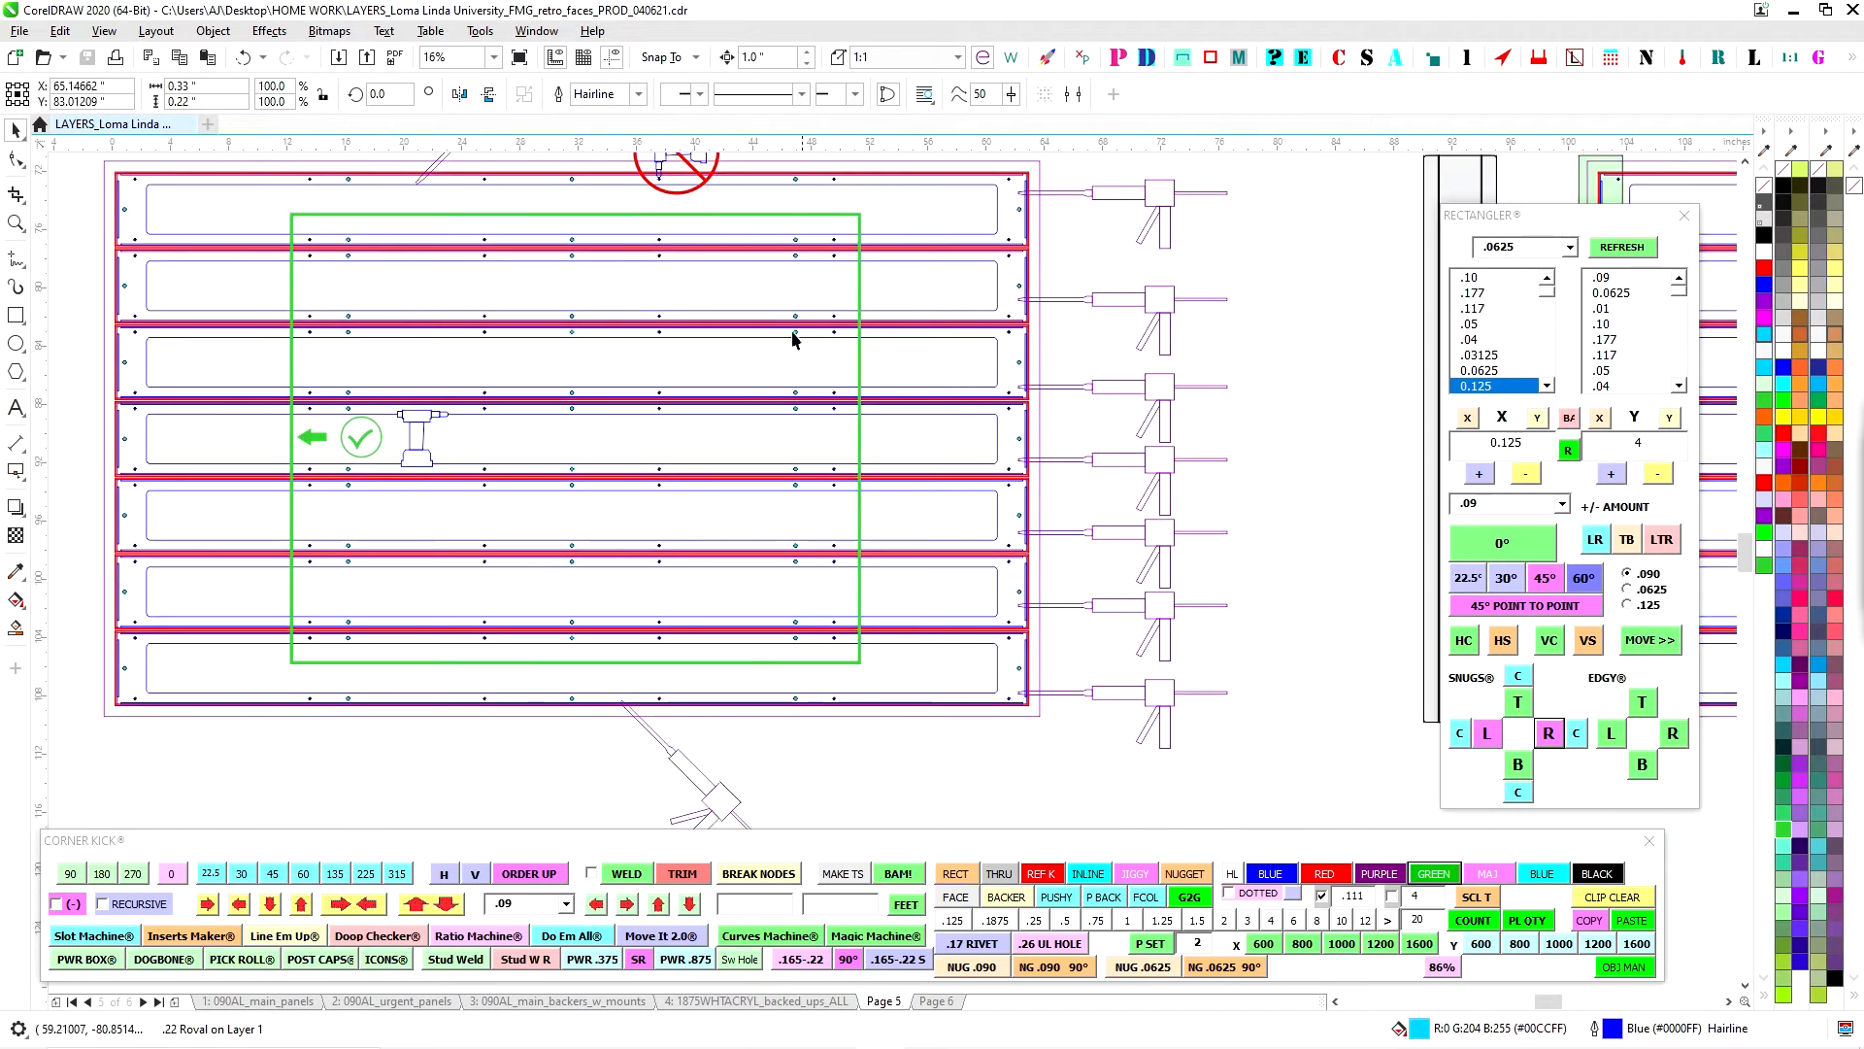
Examine the main panel with the cyan windows, checking its orientation arrows and surrounding holes.
{"action": "scroll", "coordinate": [918, 606], "scroll_direction": "down", "scroll_amount": 1}
{"action": "left_click_drag", "start_coordinate": [899, 674], "coordinate": [1030, 384]}
{"action": "scroll", "coordinate": [1029, 384], "scroll_direction": "up", "scroll_amount": 1}
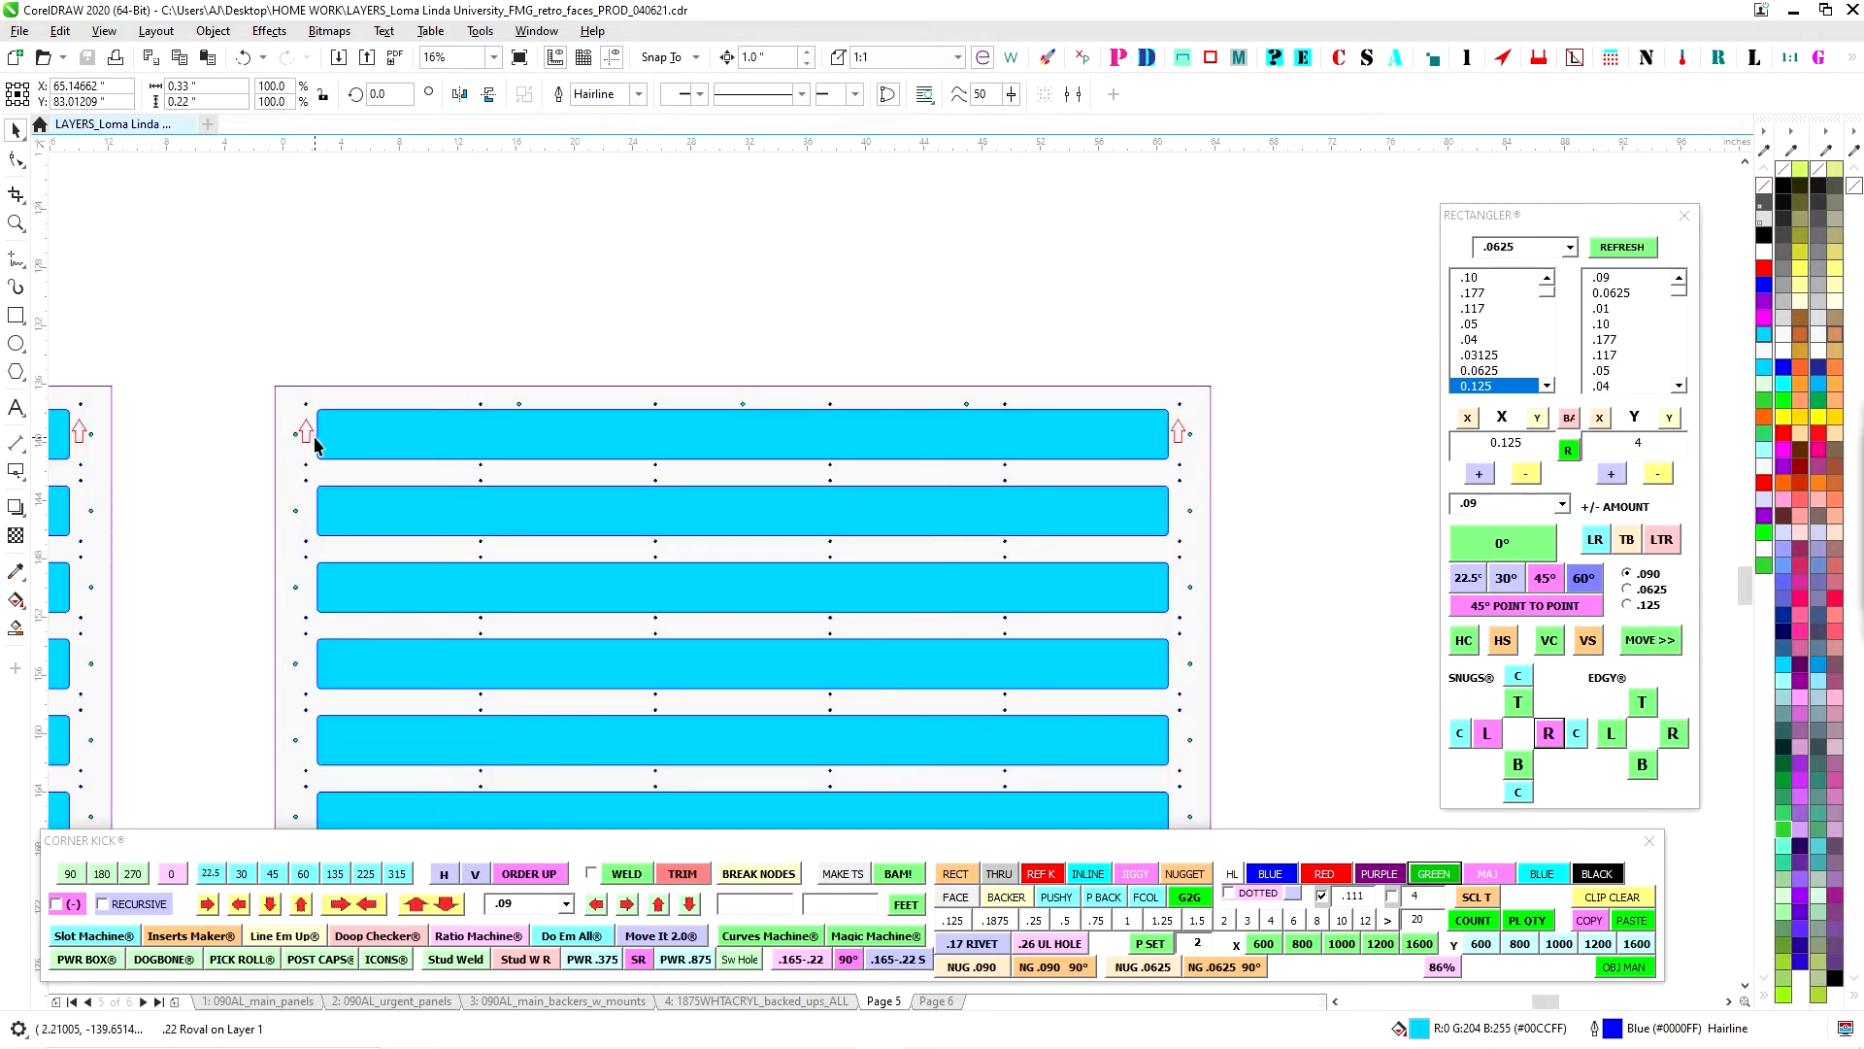
{"action": "scroll", "coordinate": [360, 421], "scroll_direction": "up", "scroll_amount": 1}
{"action": "scroll", "coordinate": [612, 410], "scroll_direction": "down", "scroll_amount": 2}
Inspect the upper corner of the stacked backer assembly where the end rivet gun meets the flange.
{"action": "left_click_drag", "start_coordinate": [753, 327], "coordinate": [757, 415]}
{"action": "scroll", "coordinate": [758, 416], "scroll_direction": "up", "scroll_amount": 1}
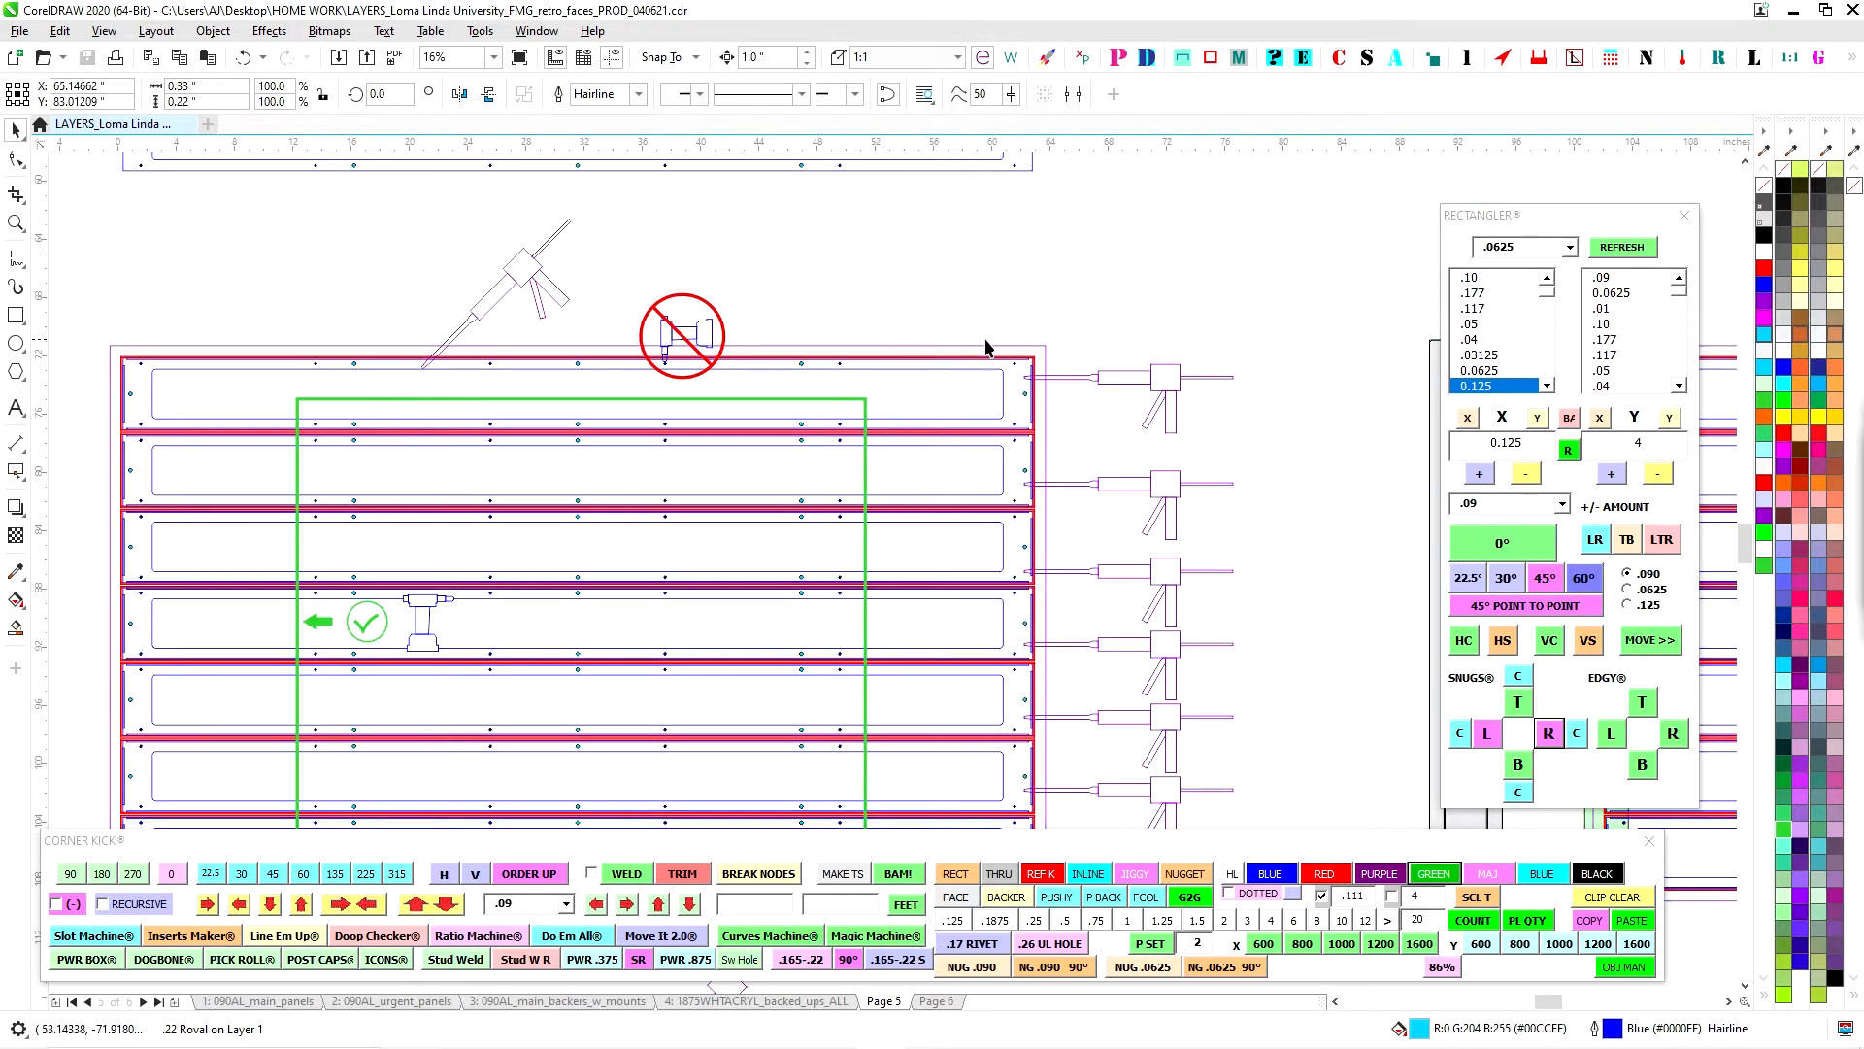
{"action": "scroll", "coordinate": [1020, 364], "scroll_direction": "up", "scroll_amount": 1}
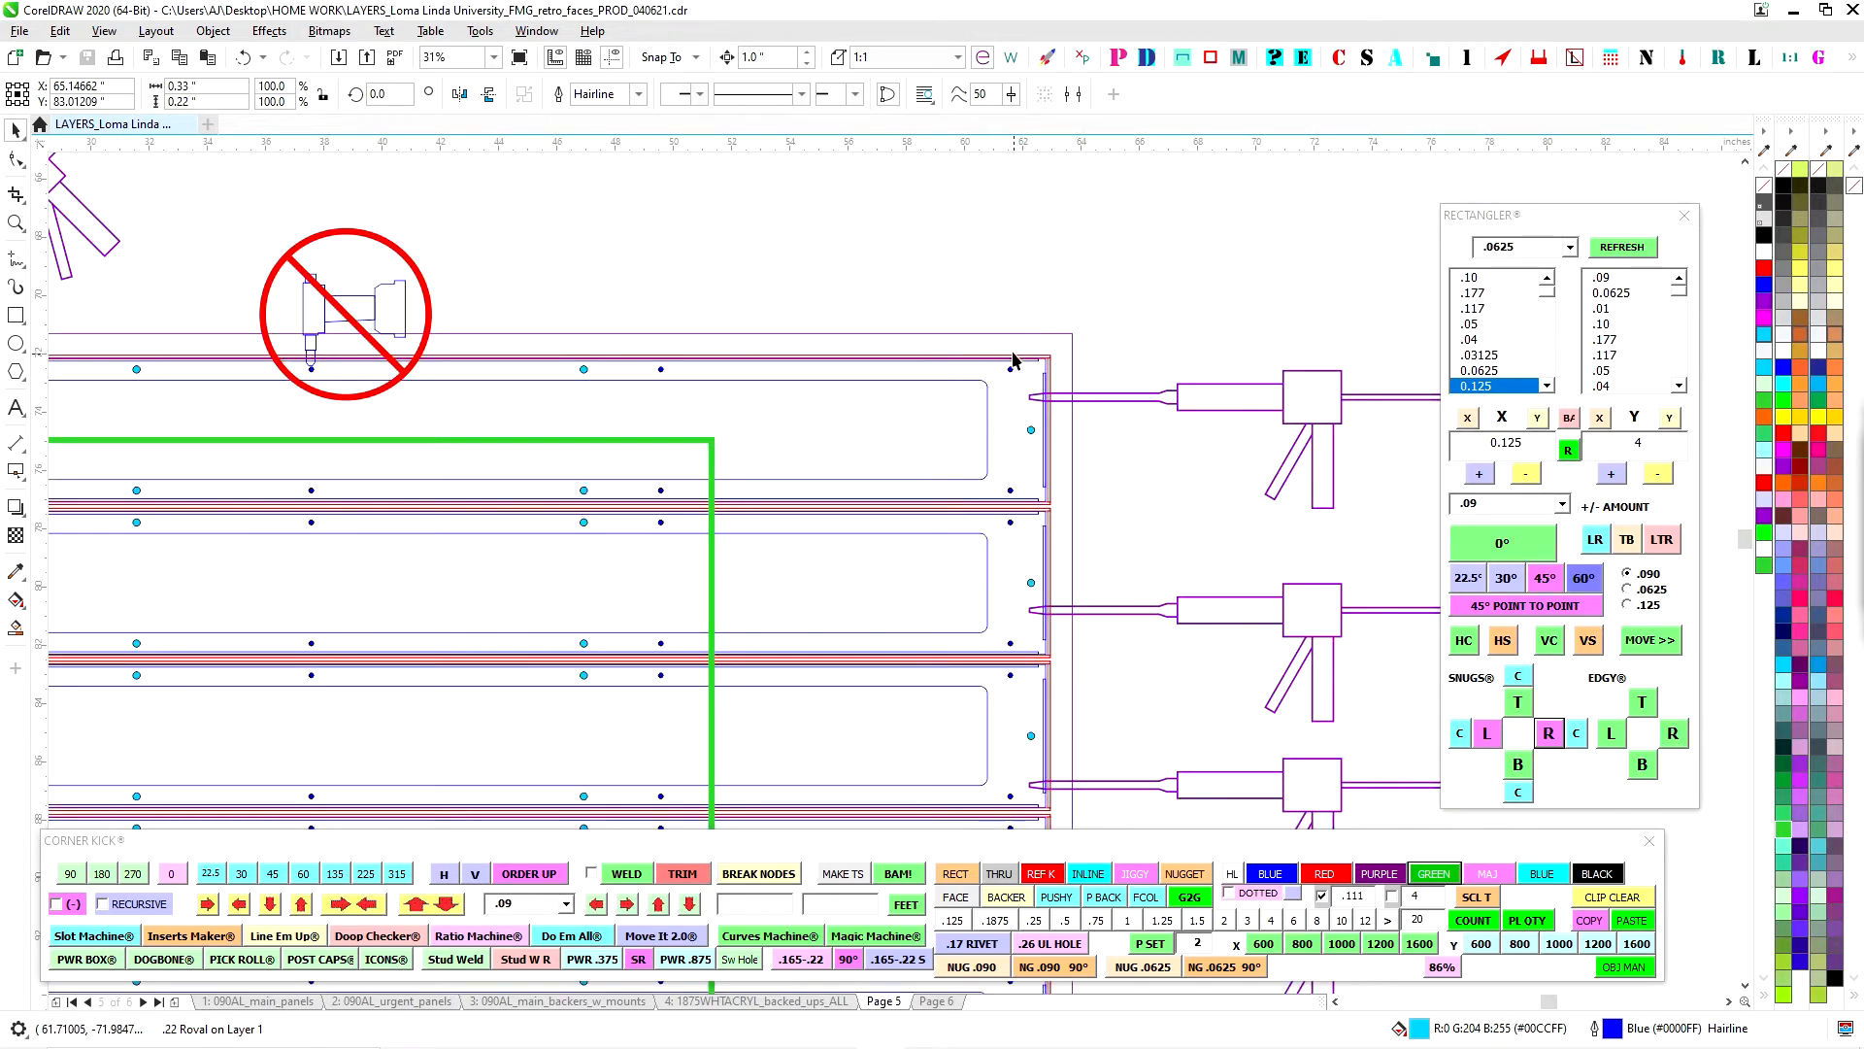
{"action": "scroll", "coordinate": [1012, 362], "scroll_direction": "up", "scroll_amount": 2}
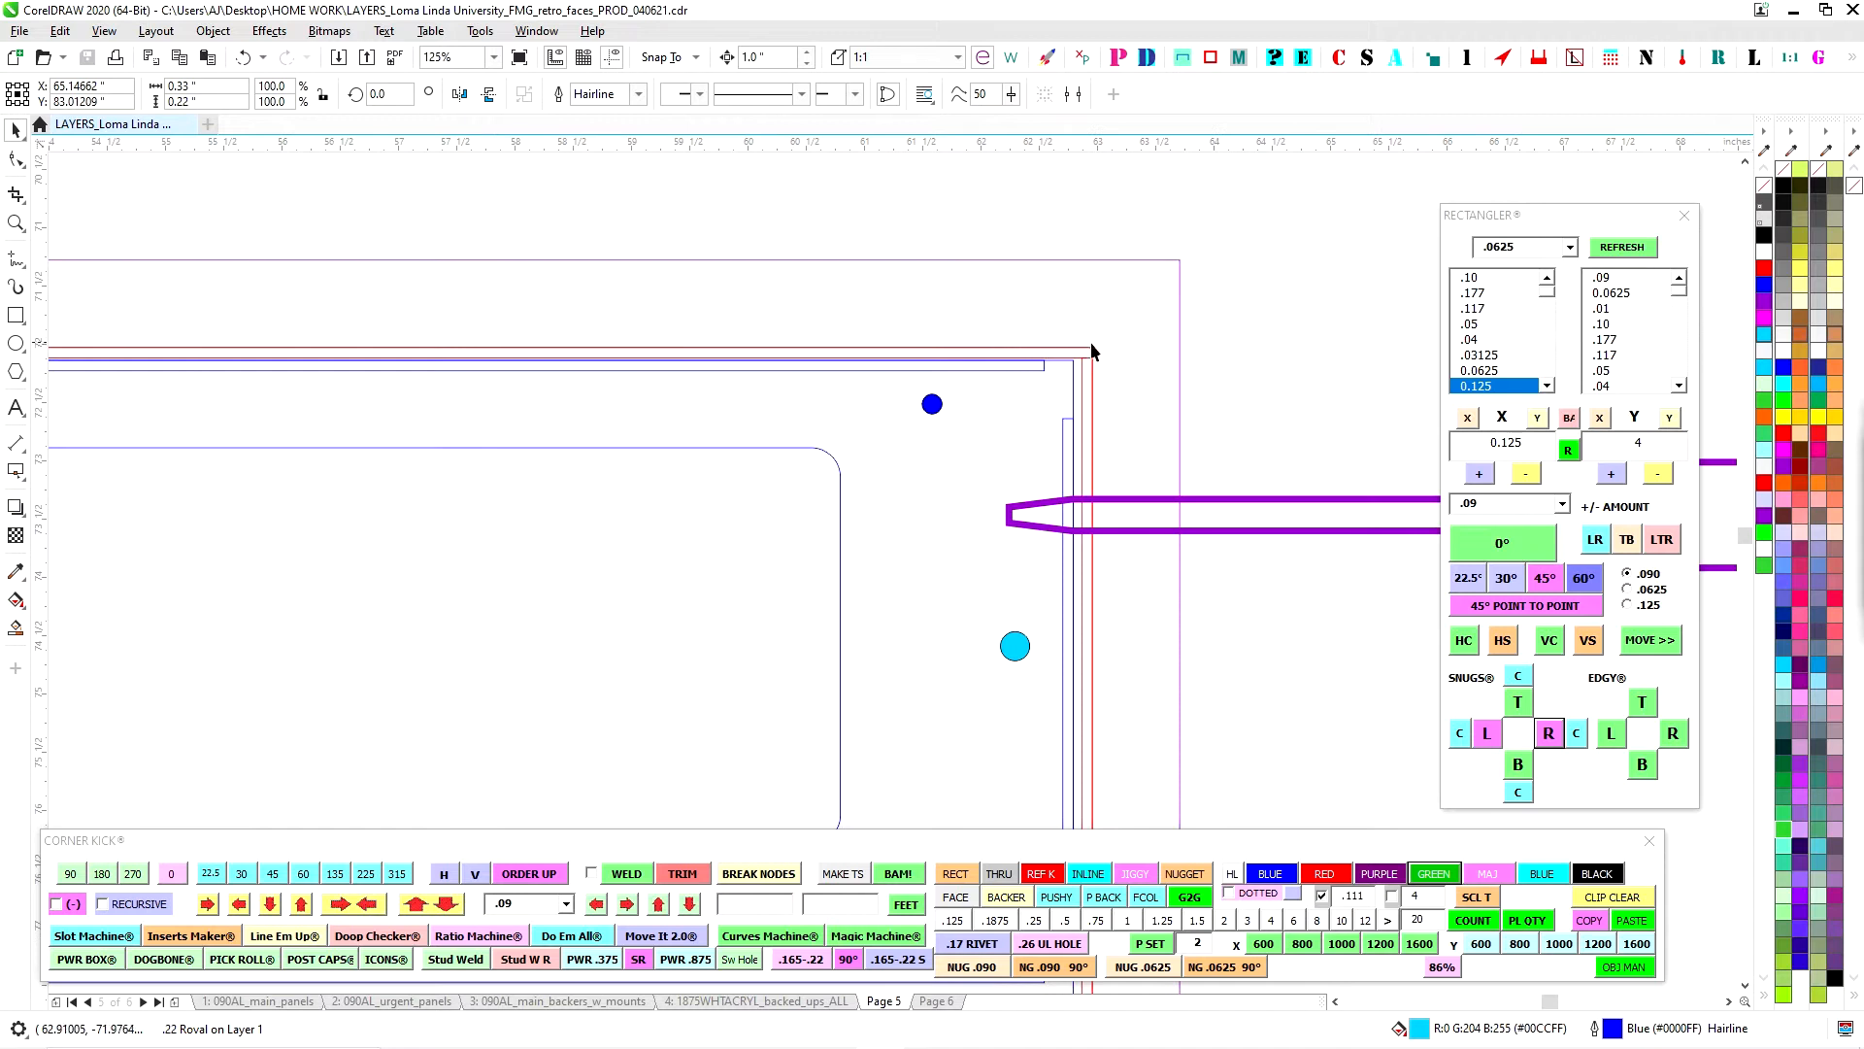
{"action": "scroll", "coordinate": [1085, 606], "scroll_direction": "down", "scroll_amount": 2}
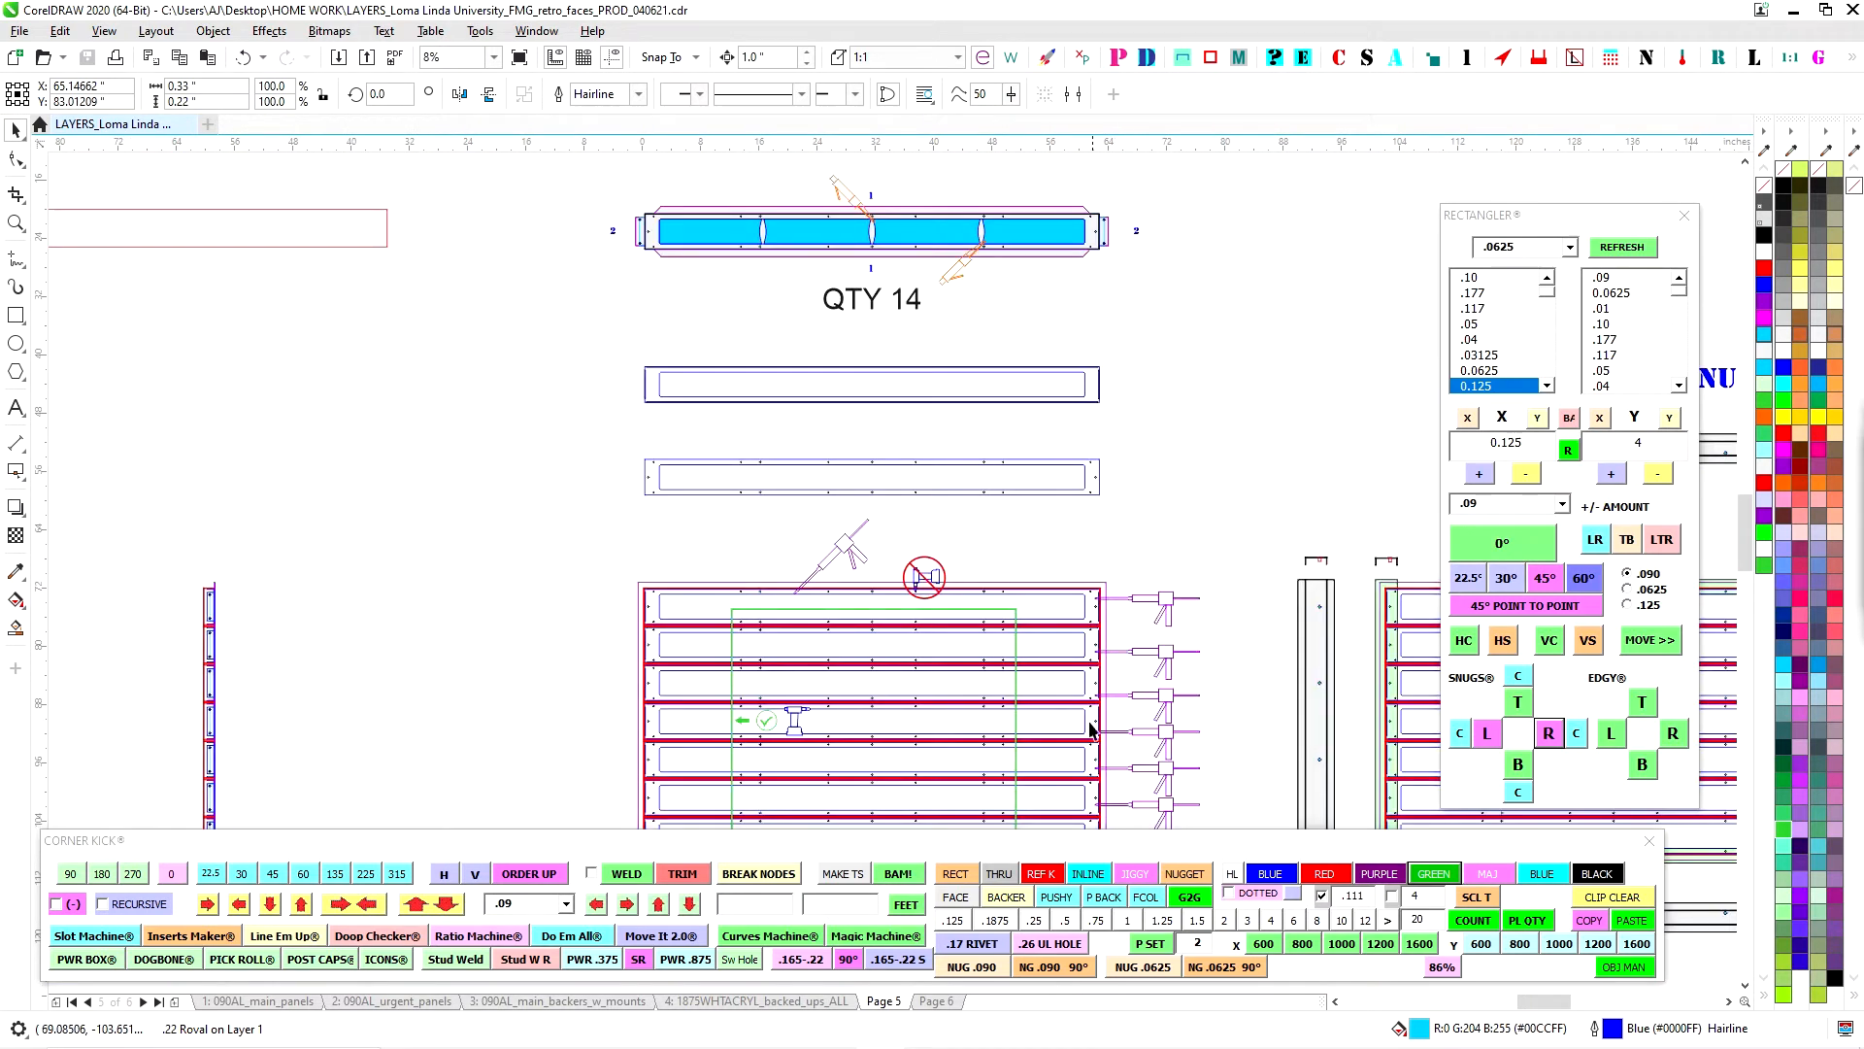
Examine the mirrored tenant name faces and backing plates numbered 1 to 7.
{"action": "scroll", "coordinate": [1098, 745], "scroll_direction": "down", "scroll_amount": 2}
{"action": "scroll", "coordinate": [715, 410], "scroll_direction": "up", "scroll_amount": 1}
{"action": "scroll", "coordinate": [714, 409], "scroll_direction": "up", "scroll_amount": 4}
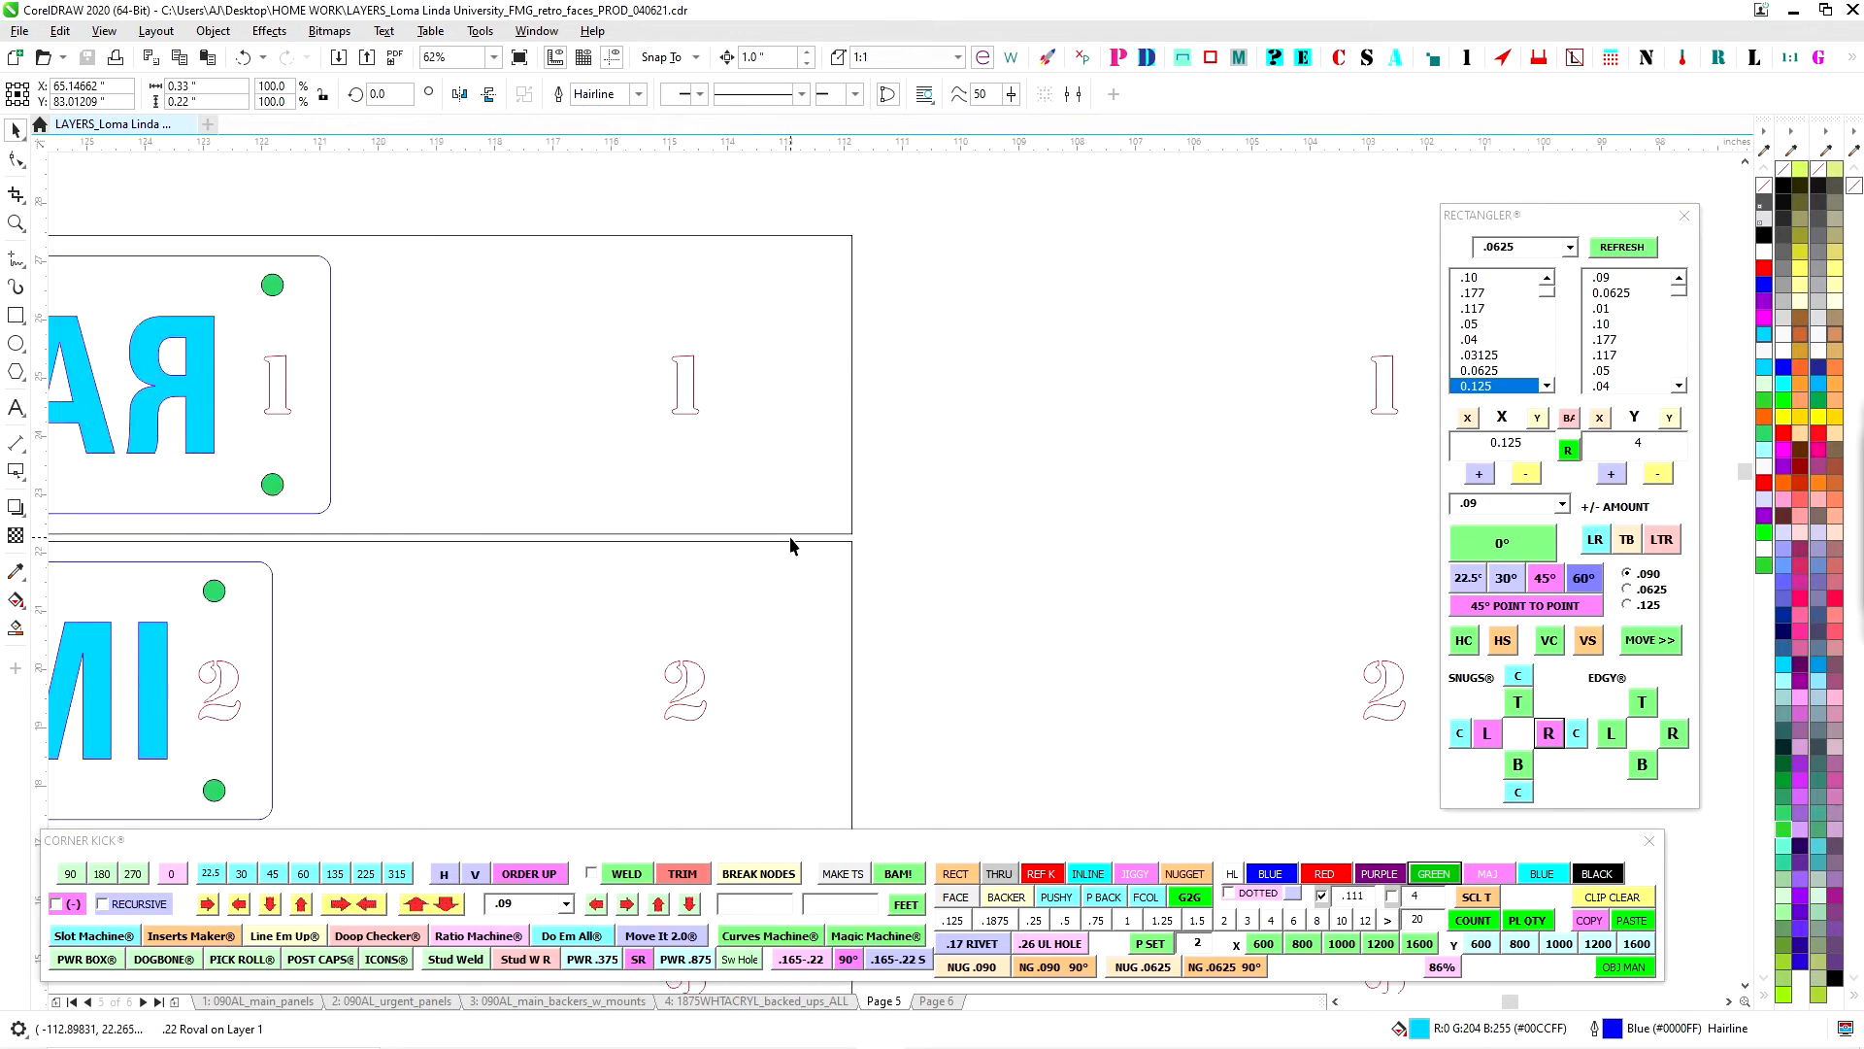
{"action": "scroll", "coordinate": [852, 346], "scroll_direction": "down", "scroll_amount": 3}
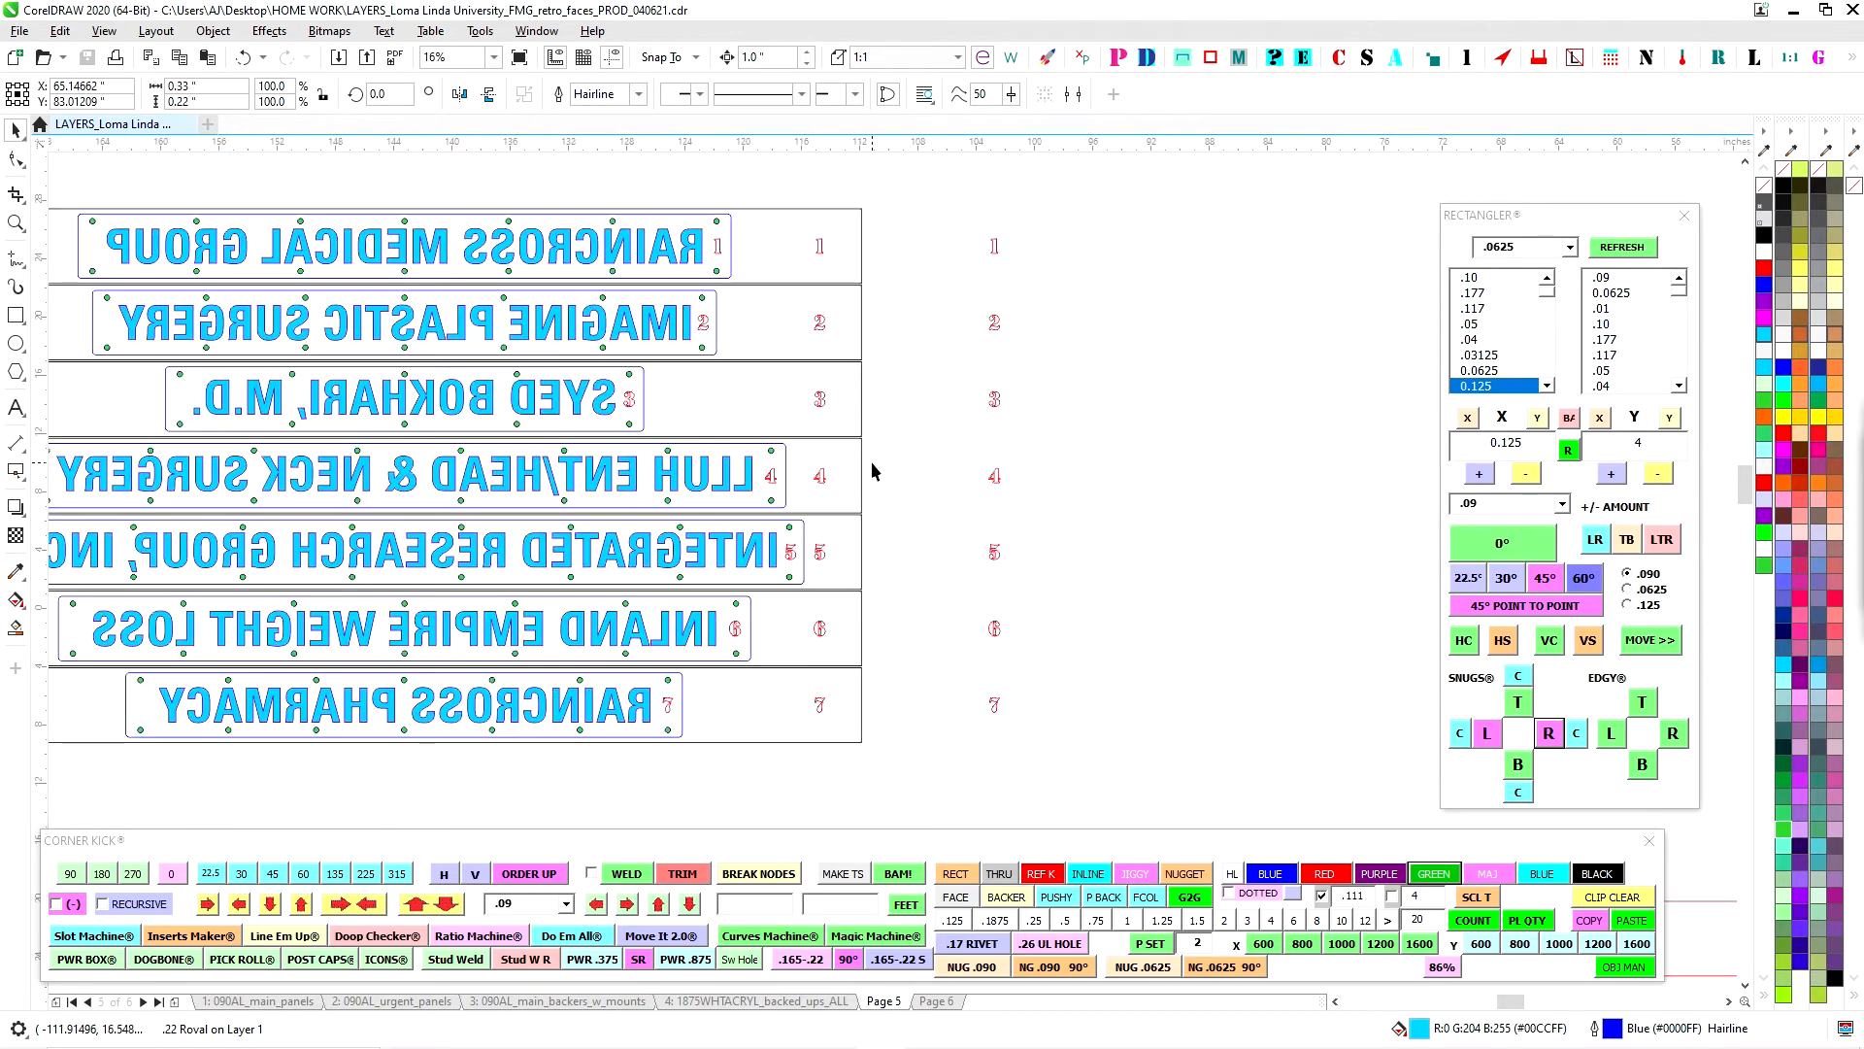
{"action": "scroll", "coordinate": [945, 730], "scroll_direction": "down", "scroll_amount": 3}
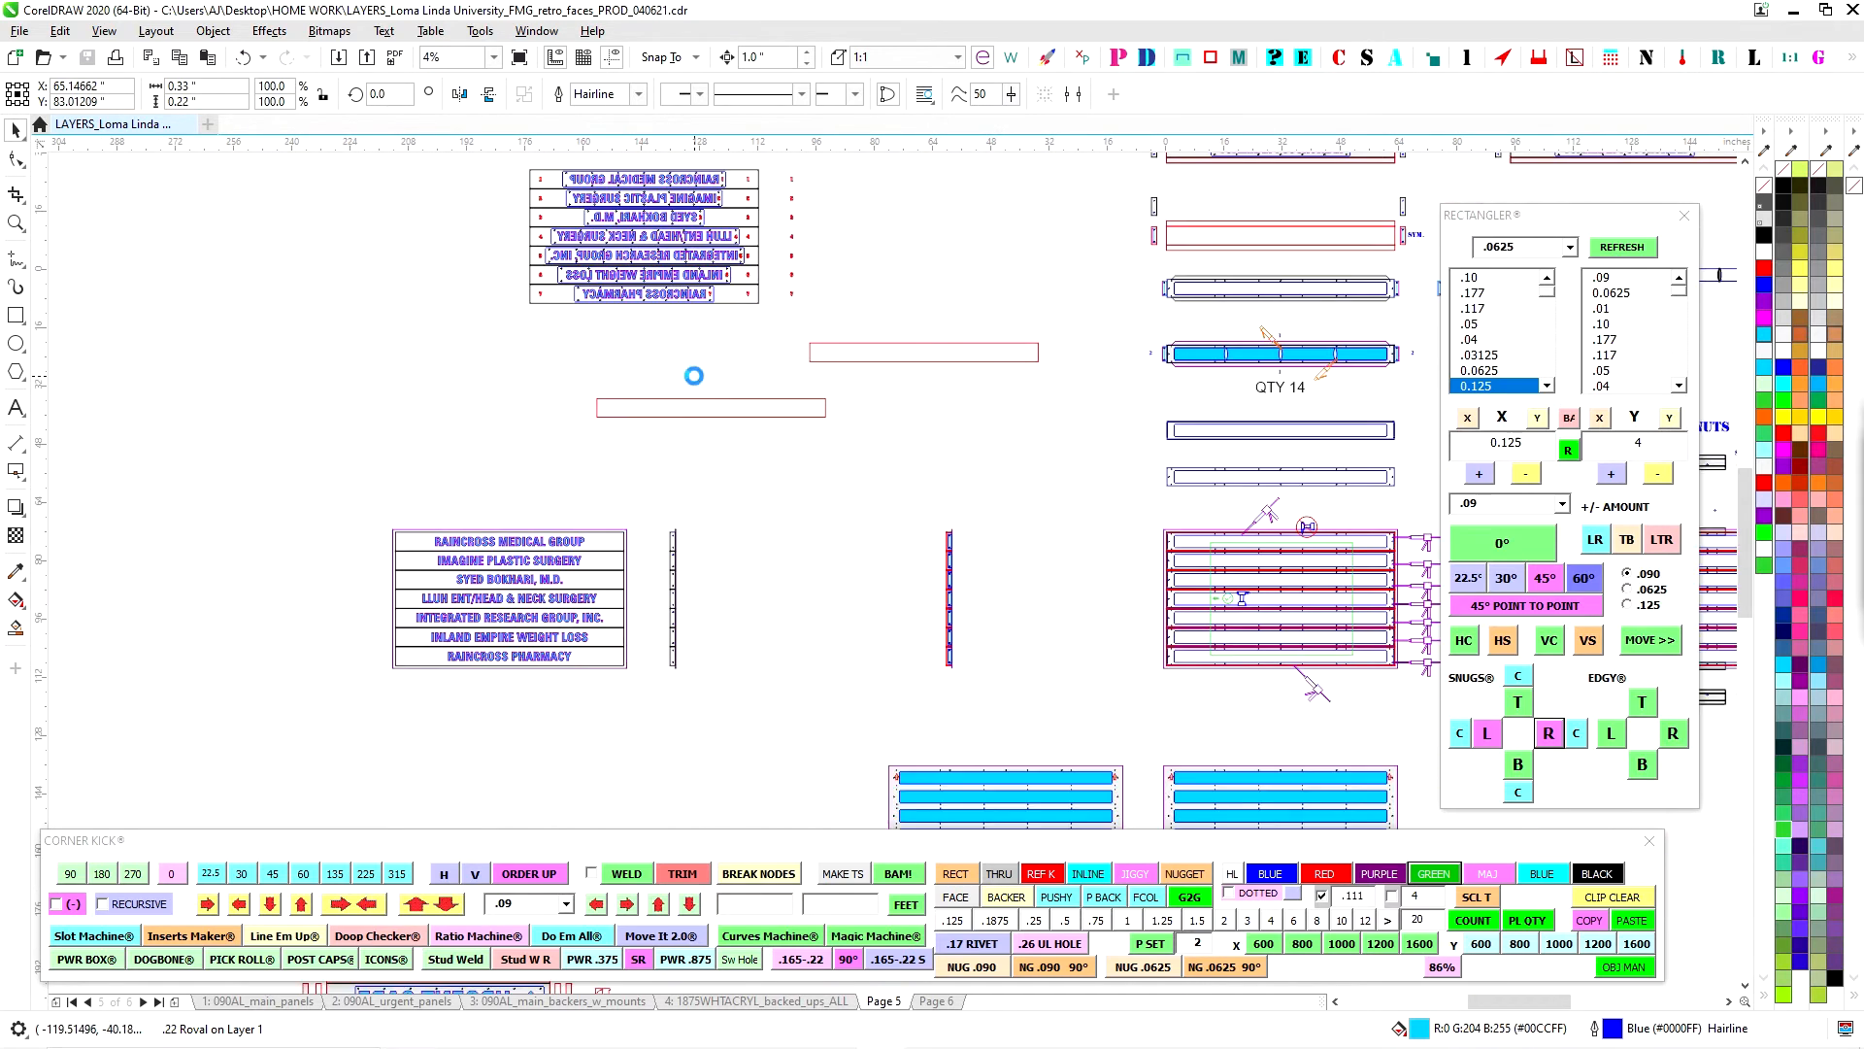
Inspect the side-view strip with paired holes beside the right-reading tenant name layout.
{"action": "scroll", "coordinate": [645, 534], "scroll_direction": "up", "scroll_amount": 3}
{"action": "scroll", "coordinate": [629, 495], "scroll_direction": "up", "scroll_amount": 1}
{"action": "left_click_drag", "start_coordinate": [1115, 500], "coordinate": [860, 466]}
{"action": "scroll", "coordinate": [860, 466], "scroll_direction": "up", "scroll_amount": 1}
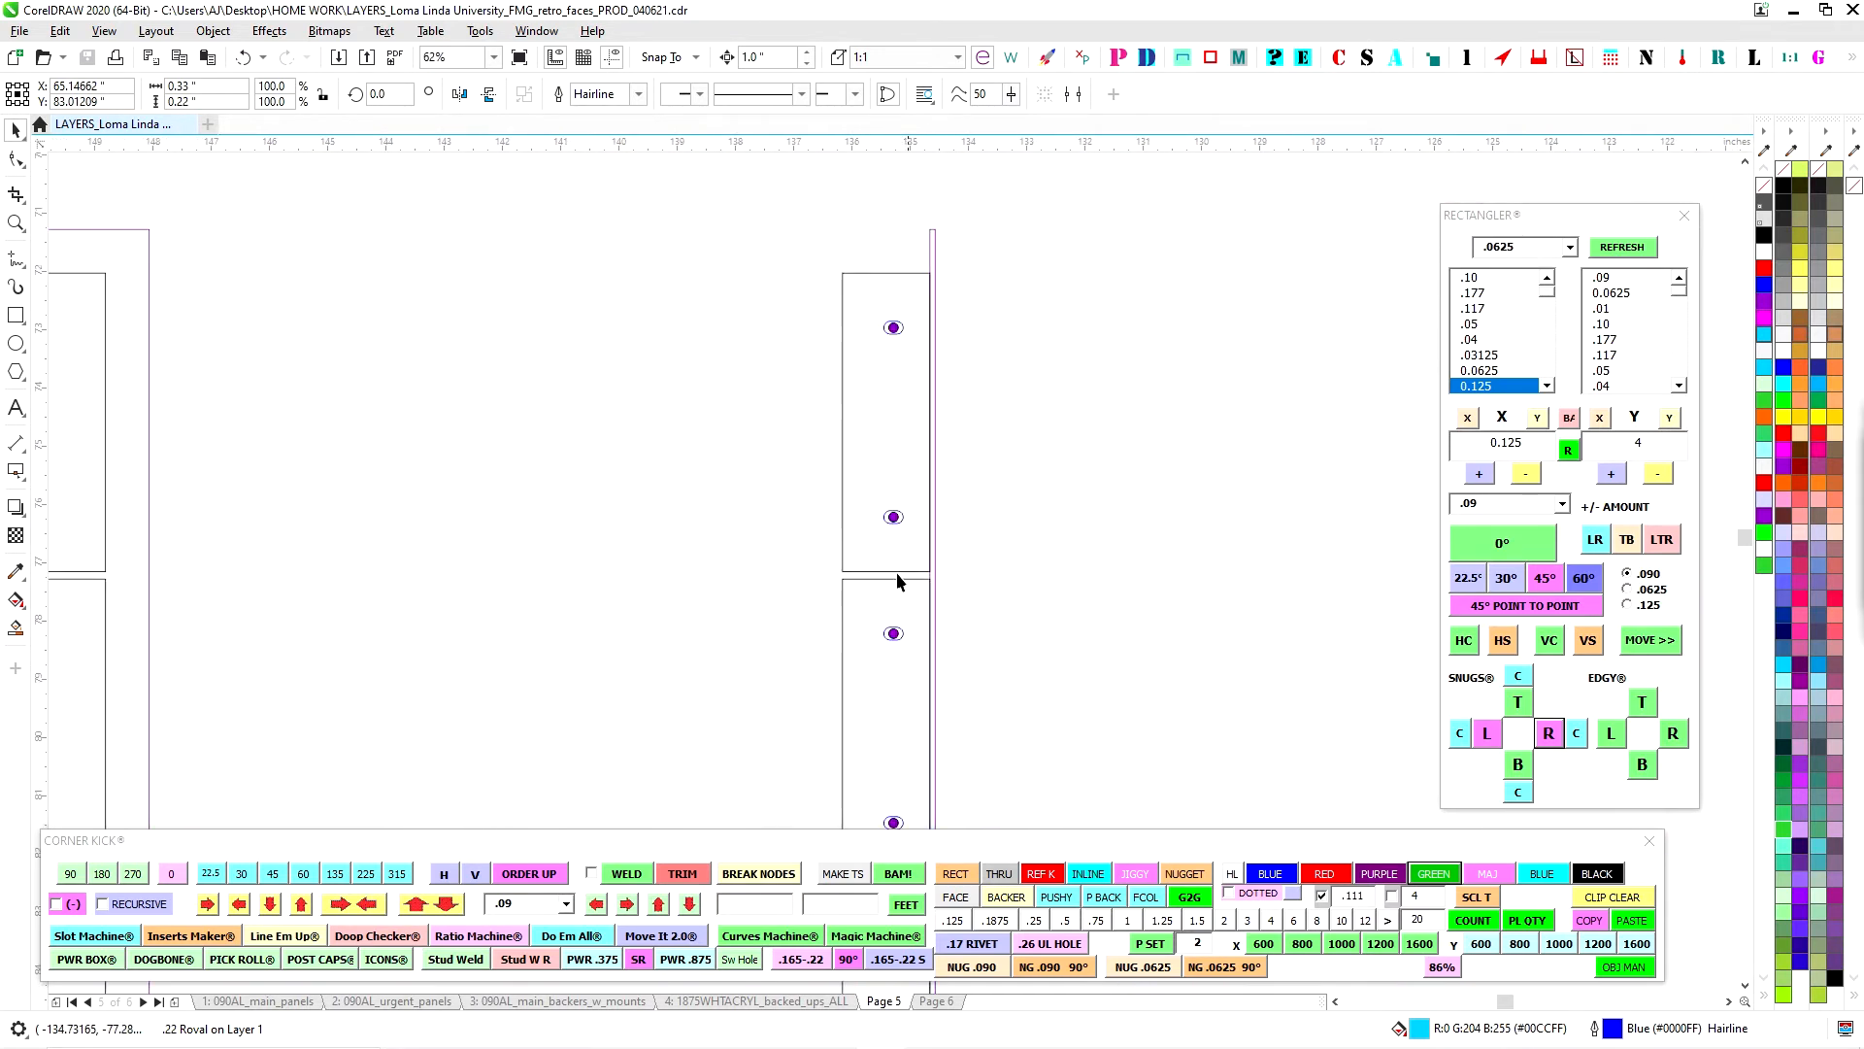
{"action": "scroll", "coordinate": [1103, 598], "scroll_direction": "down", "scroll_amount": 4}
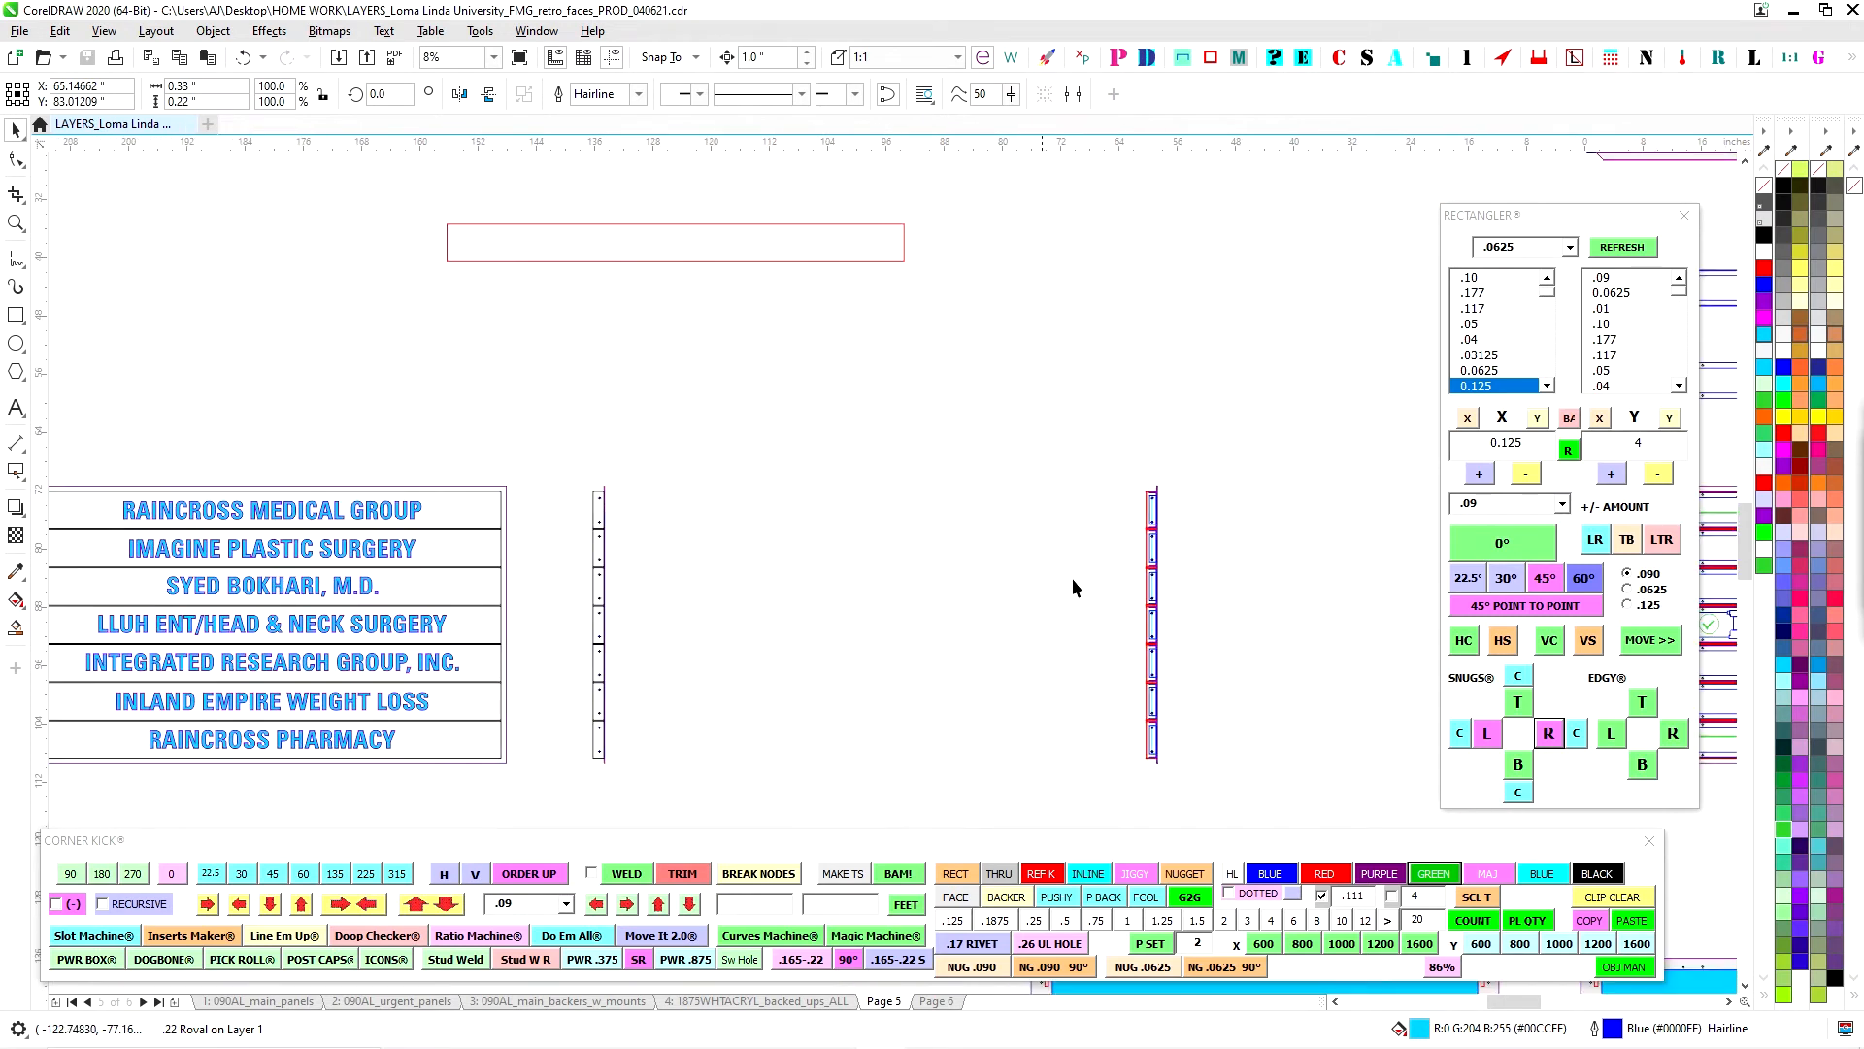
Inspect the flange edge lines and the gap between the top two backers in the rivet gun diagram.
{"action": "scroll", "coordinate": [1091, 393], "scroll_direction": "up", "scroll_amount": 4}
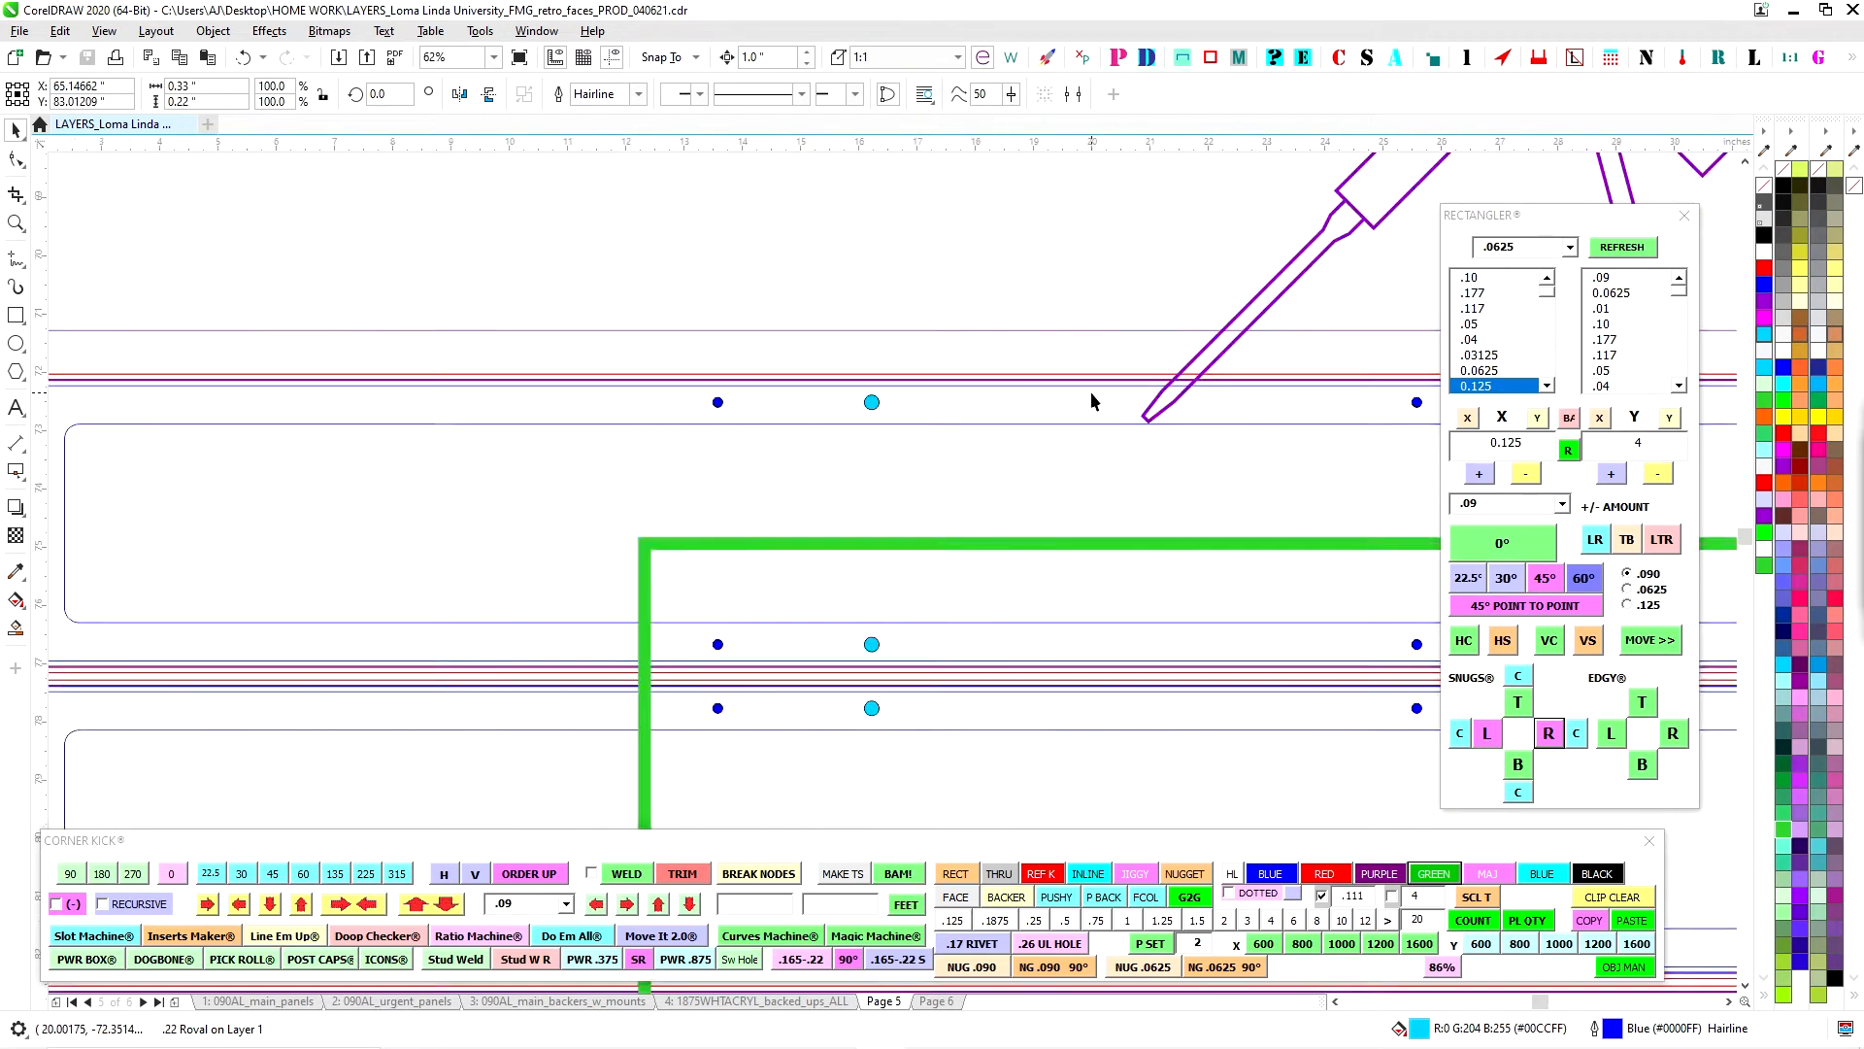
{"action": "scroll", "coordinate": [1083, 372], "scroll_direction": "up", "scroll_amount": 2}
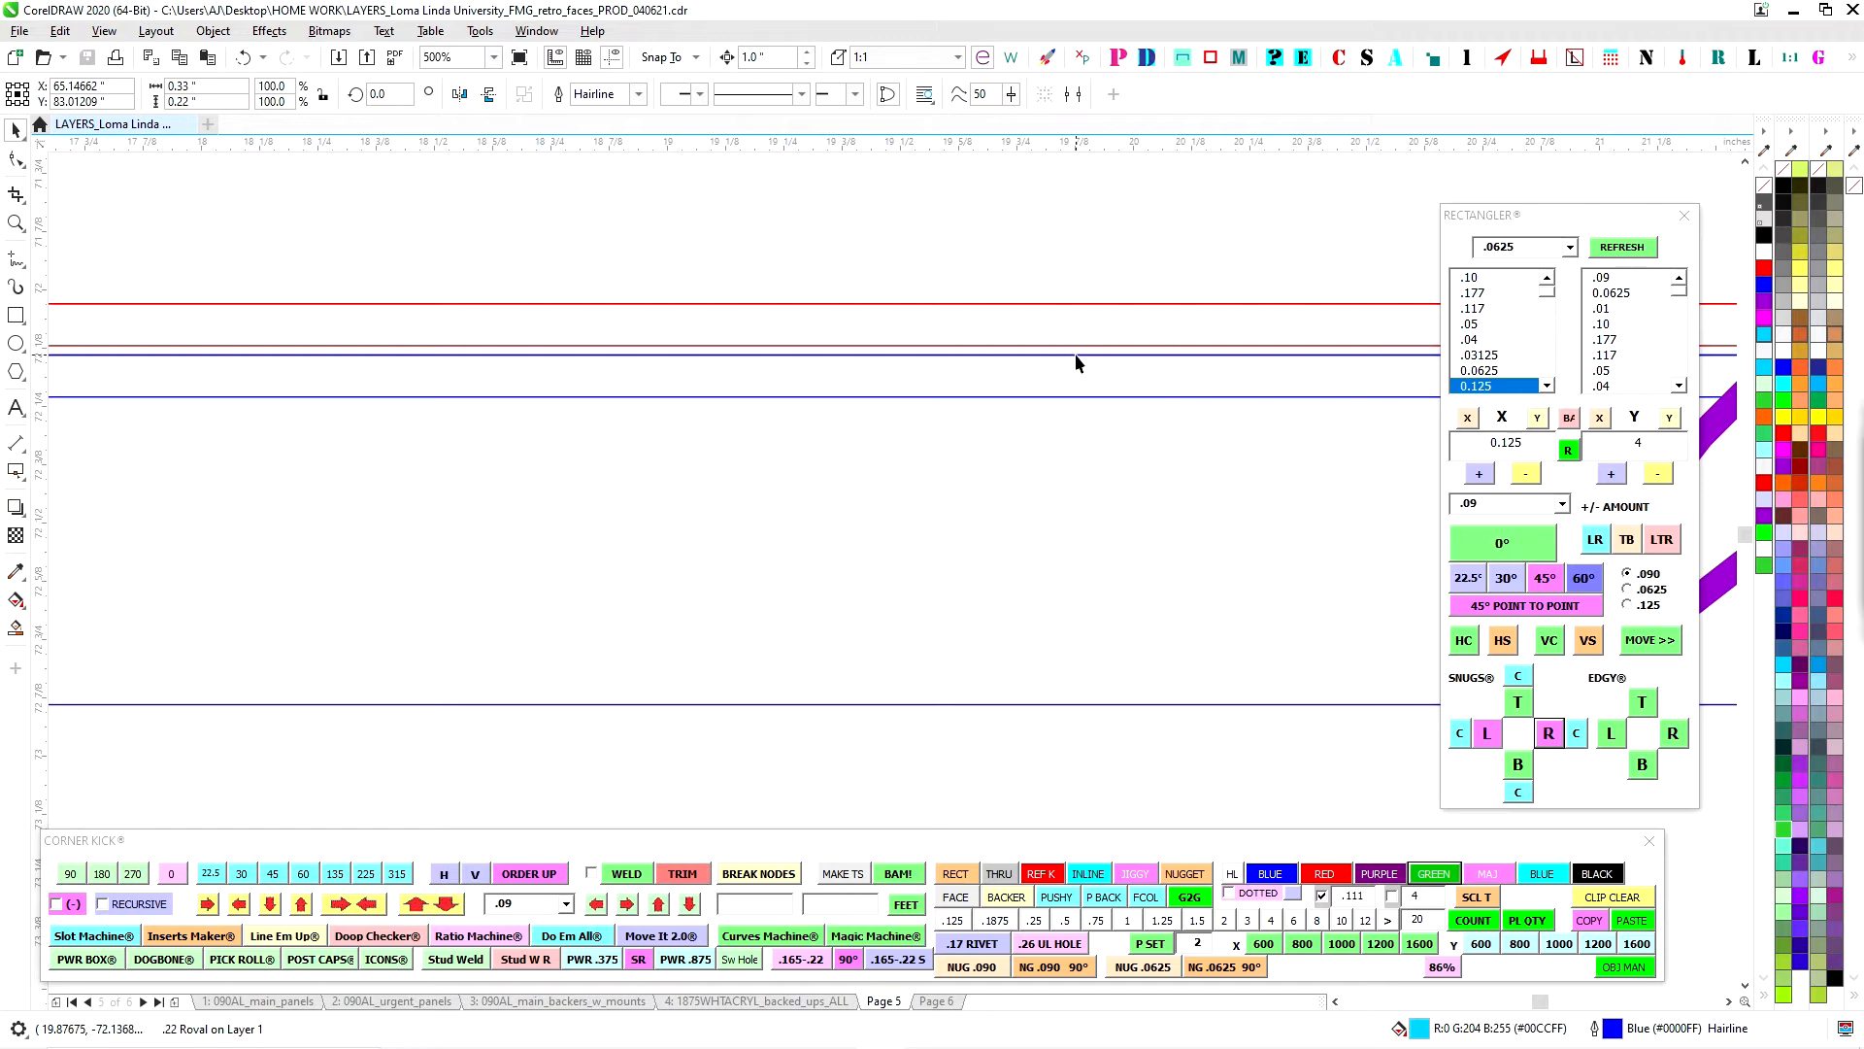
{"action": "scroll", "coordinate": [1072, 357], "scroll_direction": "down", "scroll_amount": 2}
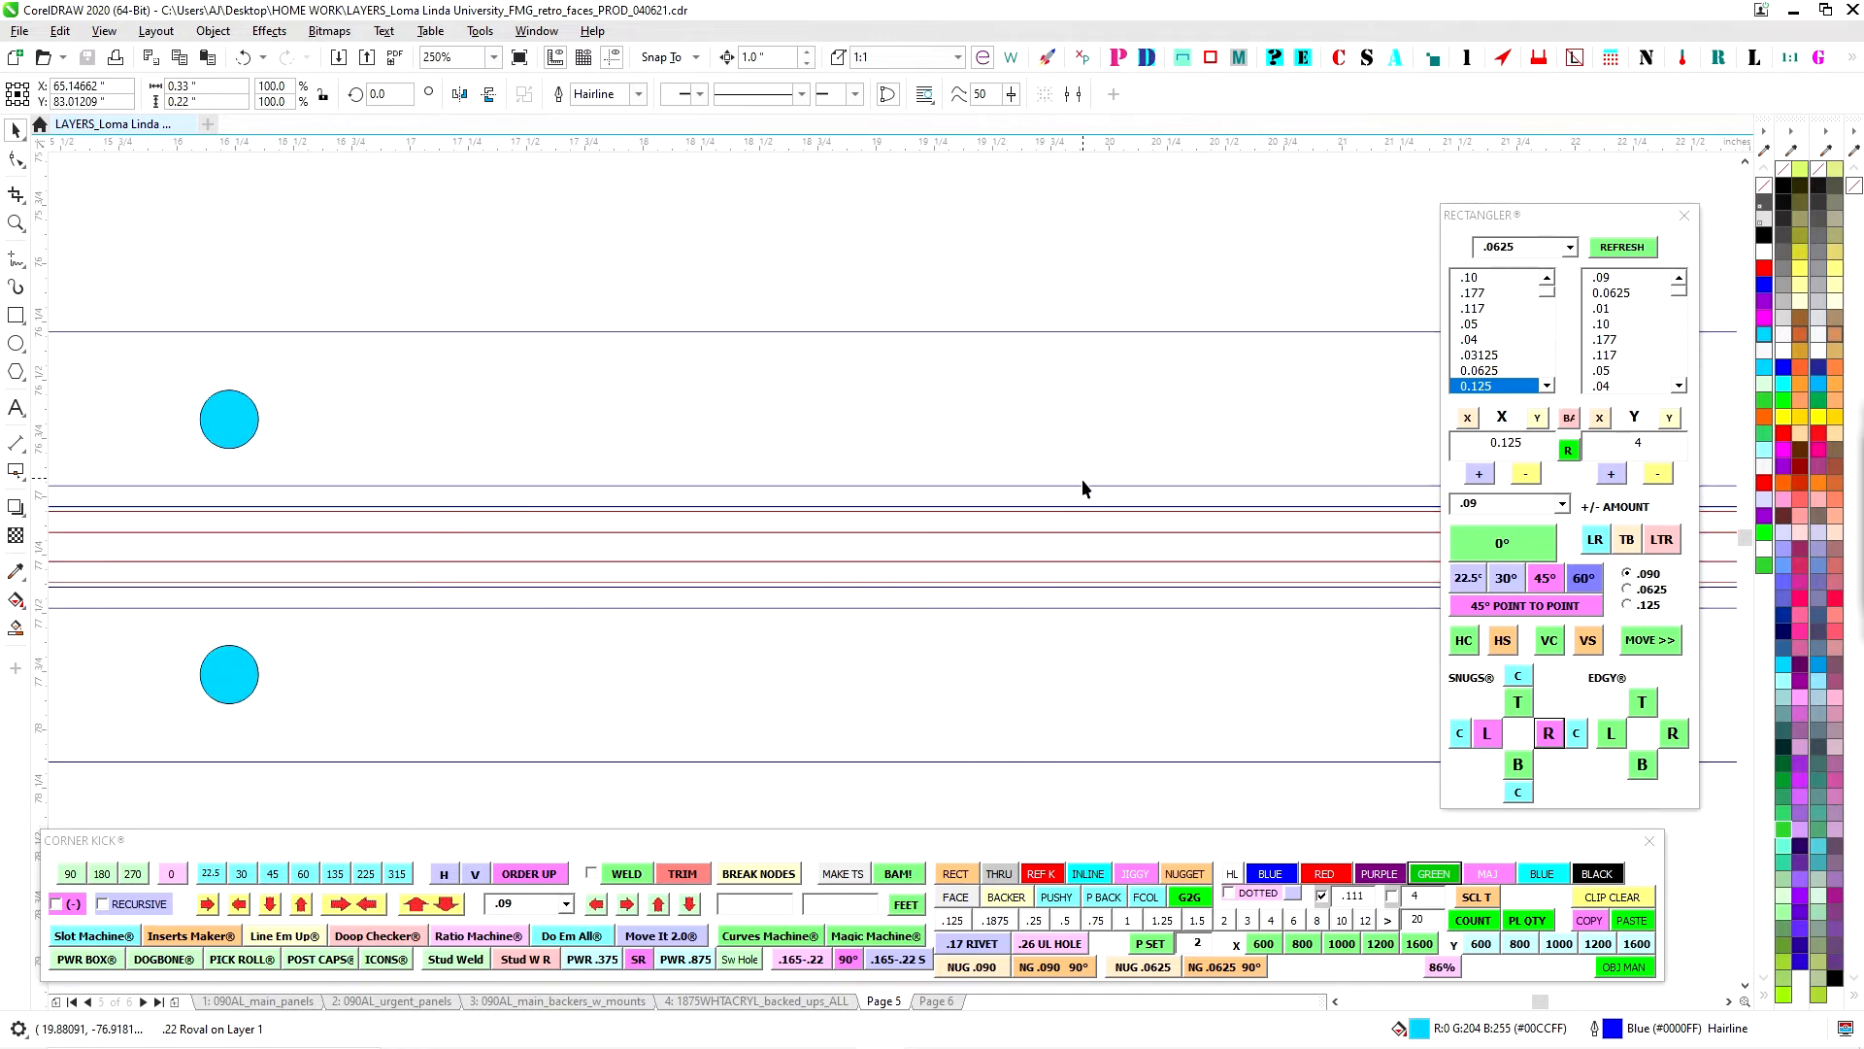
{"action": "scroll", "coordinate": [1082, 490], "scroll_direction": "down", "scroll_amount": 3}
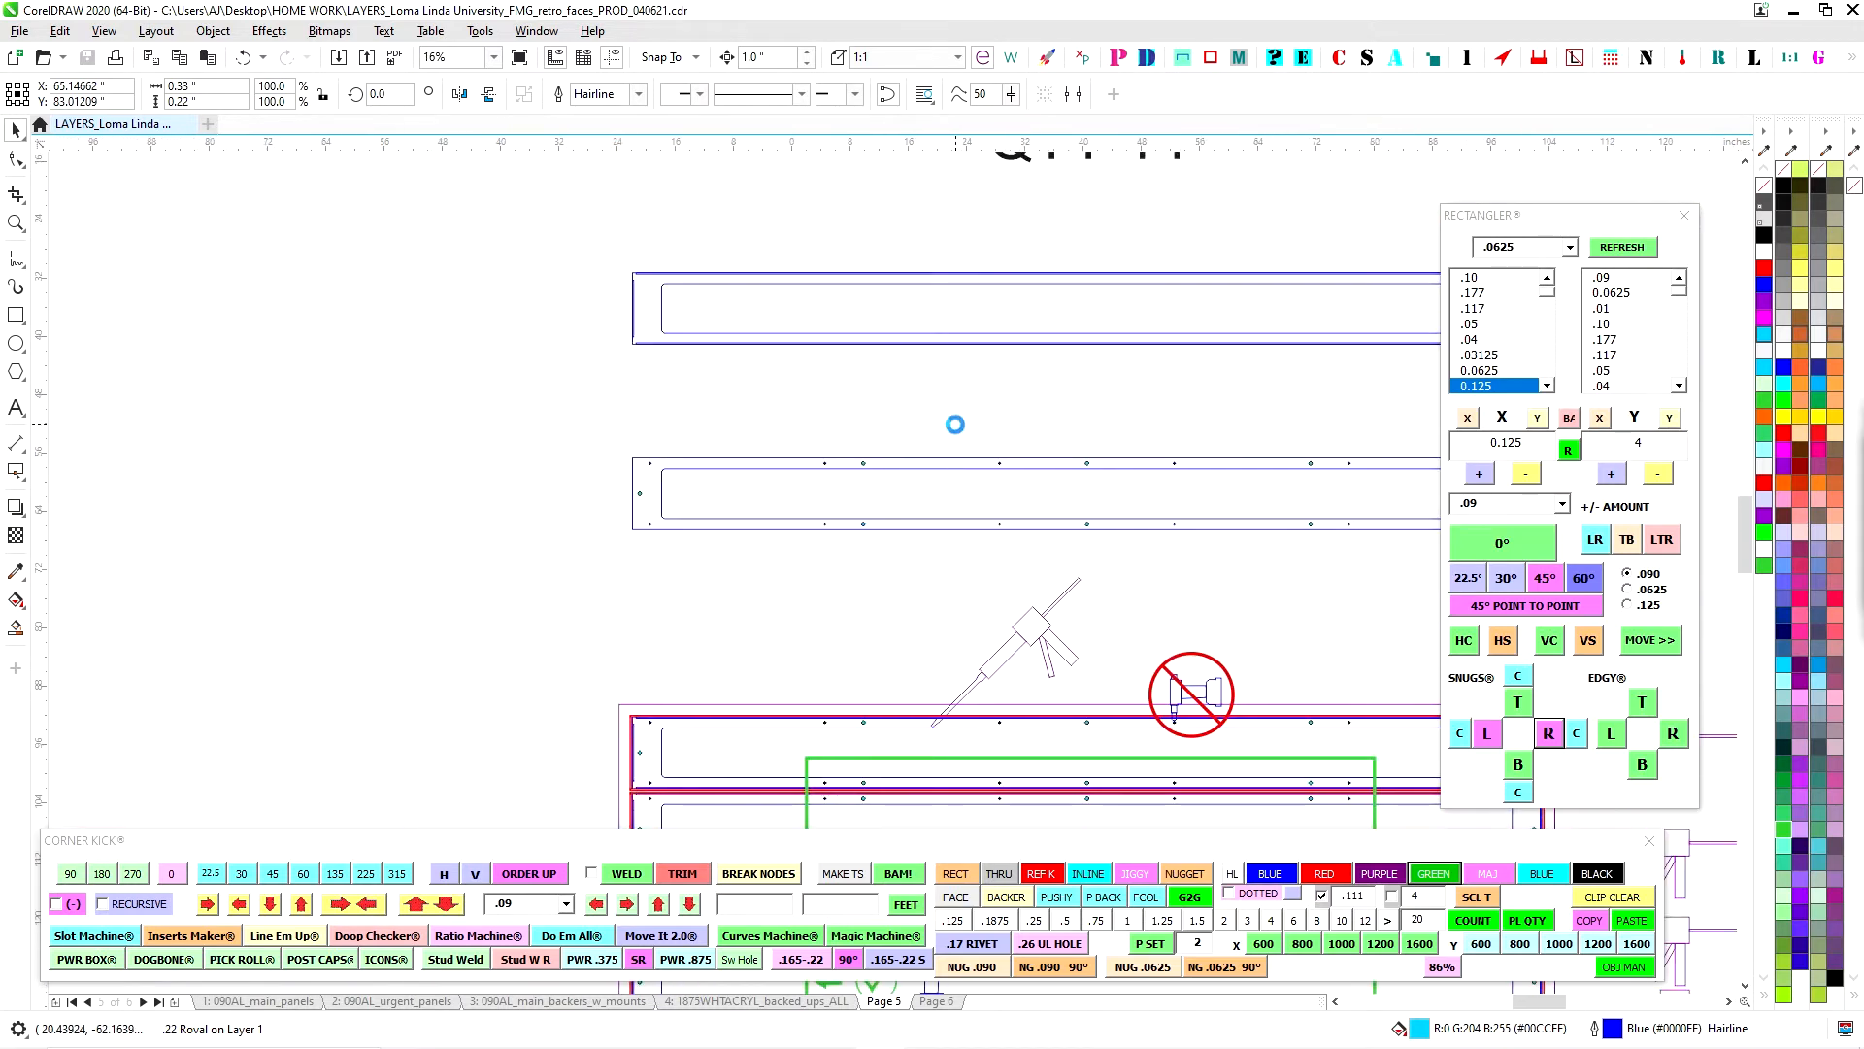
Examine the QTY 14 backer's long flanges marked 1, then its opposite end flange marked 2.
{"action": "scroll", "coordinate": [956, 425], "scroll_direction": "down", "scroll_amount": 2}
{"action": "scroll", "coordinate": [946, 321], "scroll_direction": "up", "scroll_amount": 2}
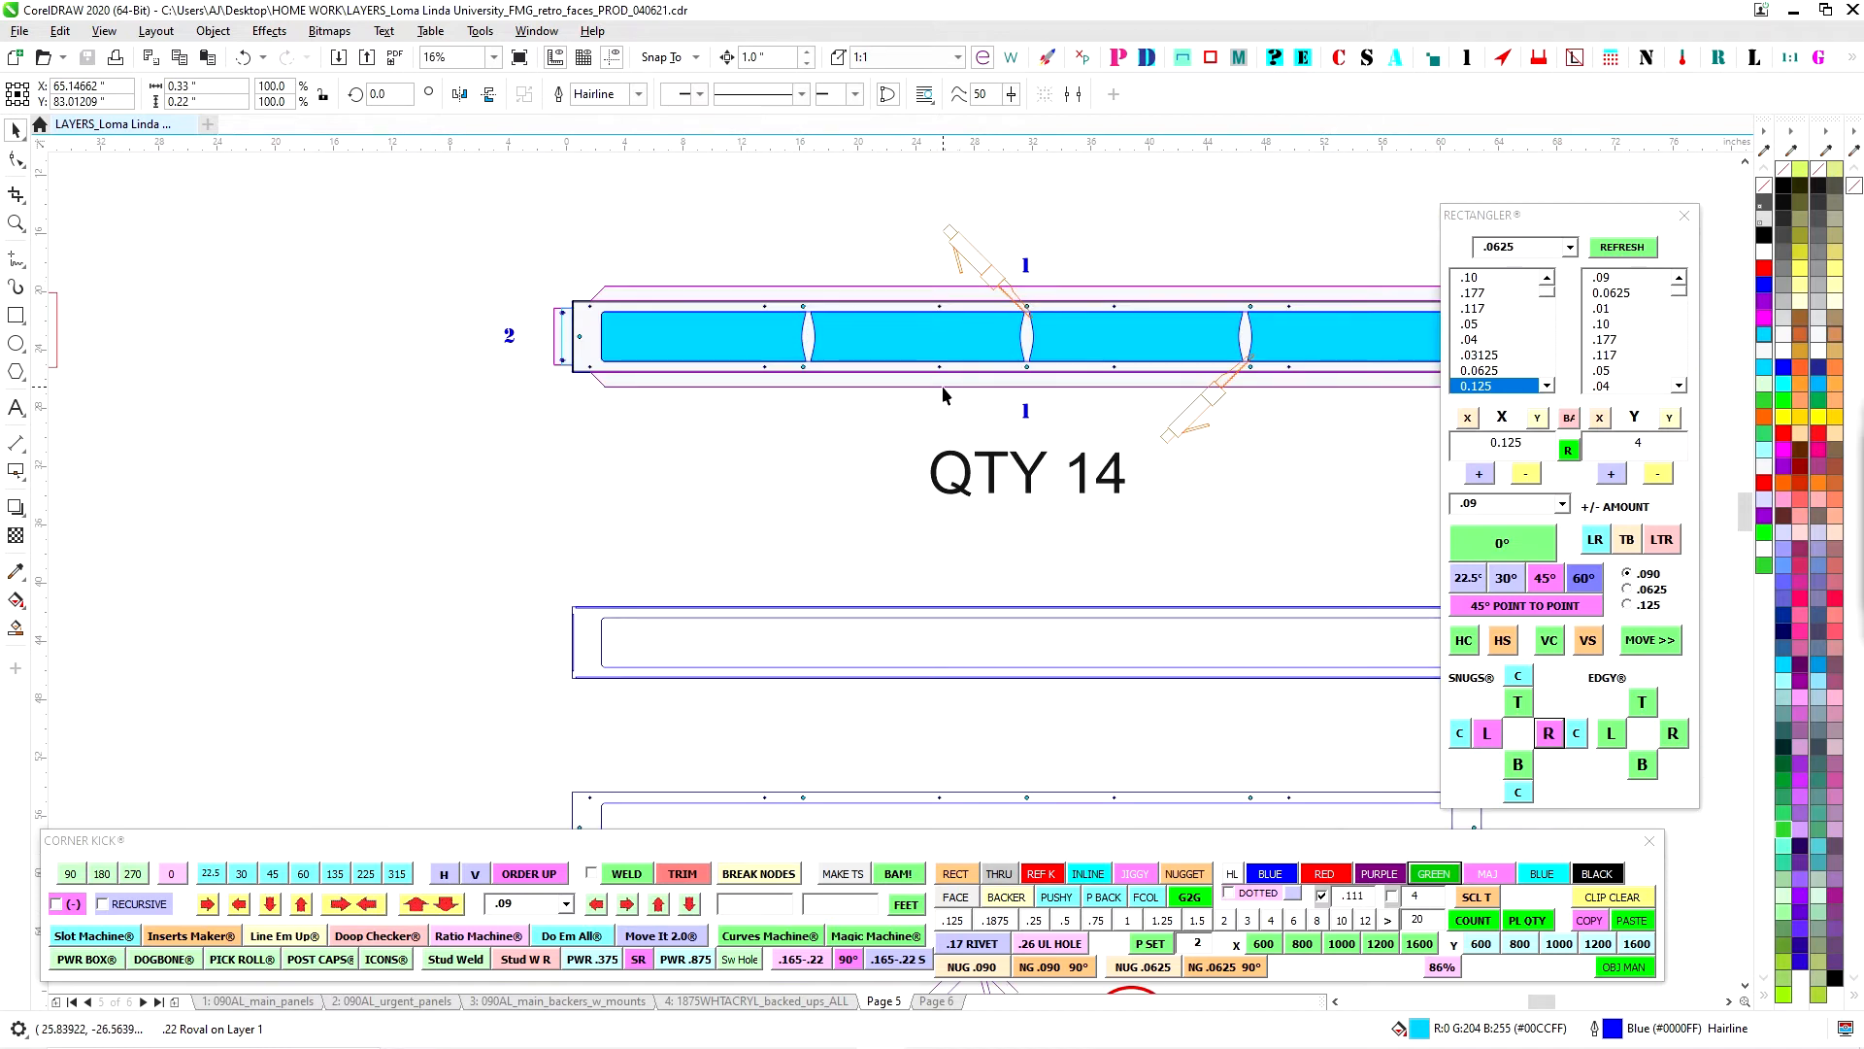
{"action": "scroll", "coordinate": [953, 281], "scroll_direction": "up", "scroll_amount": 1}
{"action": "scroll", "coordinate": [952, 369], "scroll_direction": "down", "scroll_amount": 2}
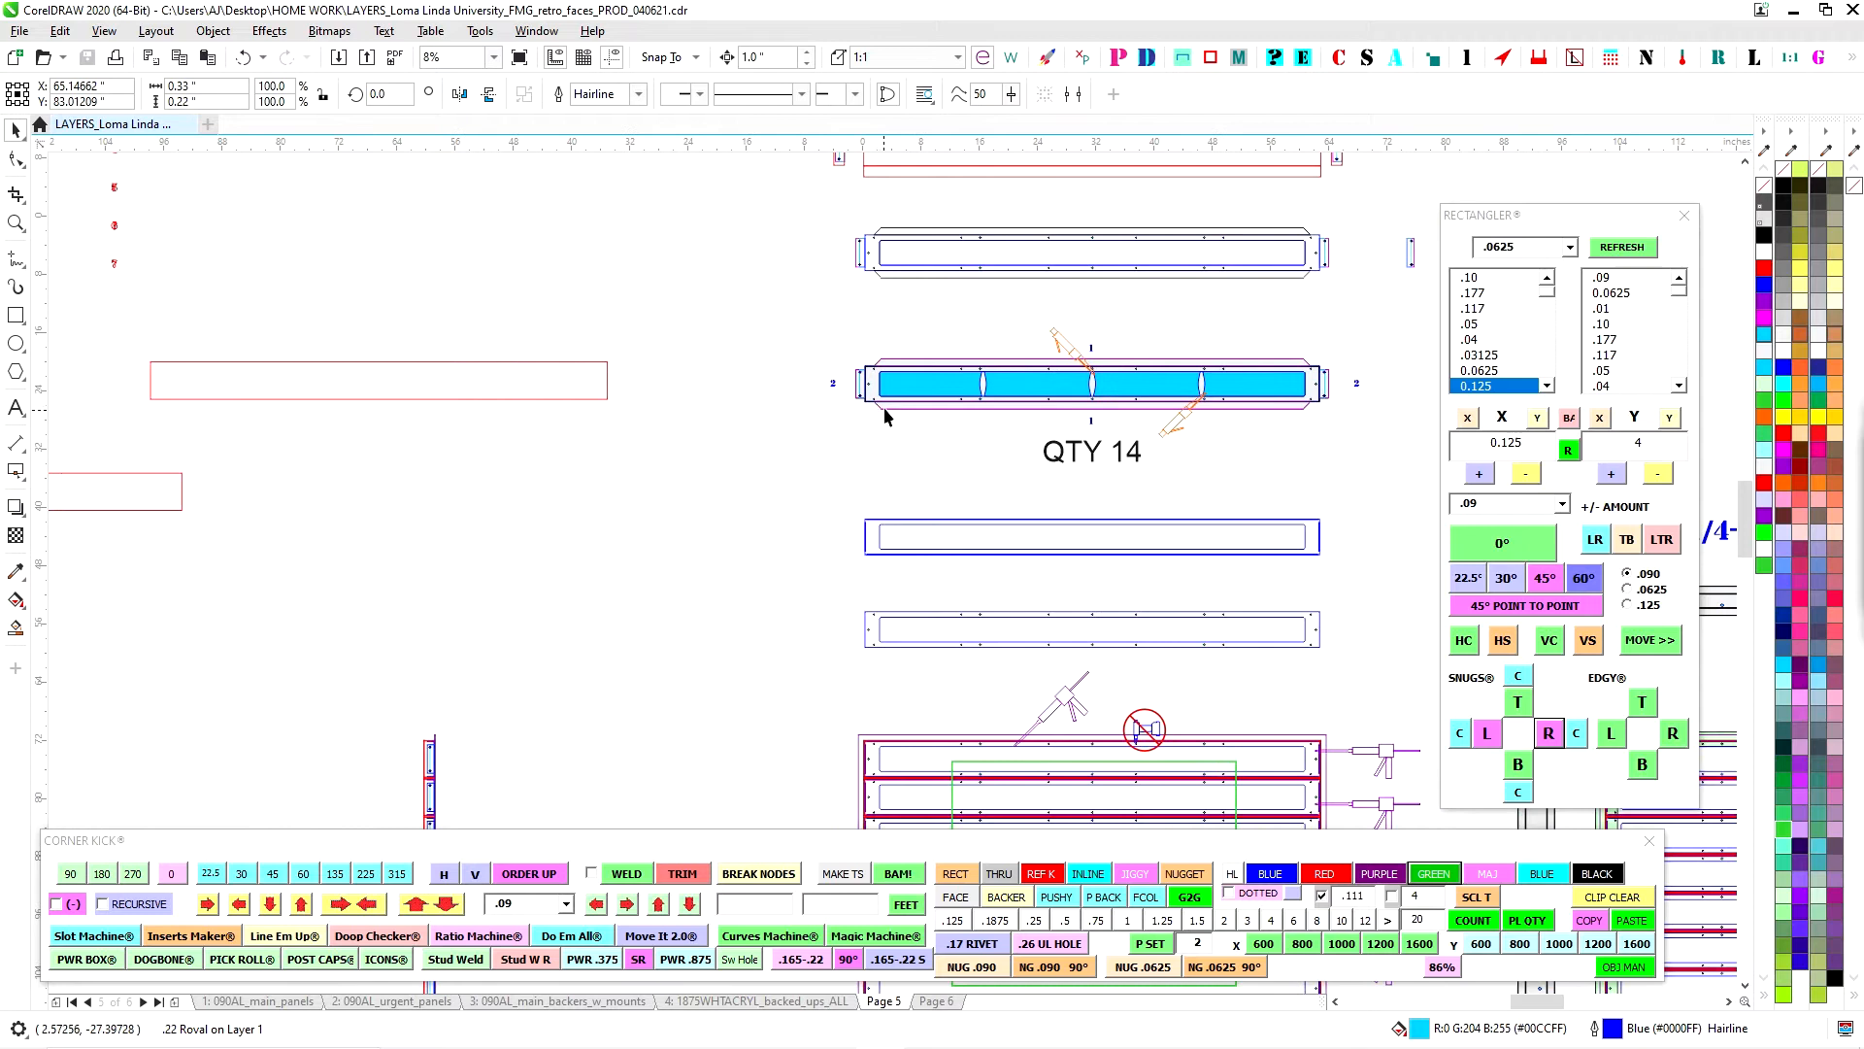
{"action": "scroll", "coordinate": [879, 420], "scroll_direction": "up", "scroll_amount": 3}
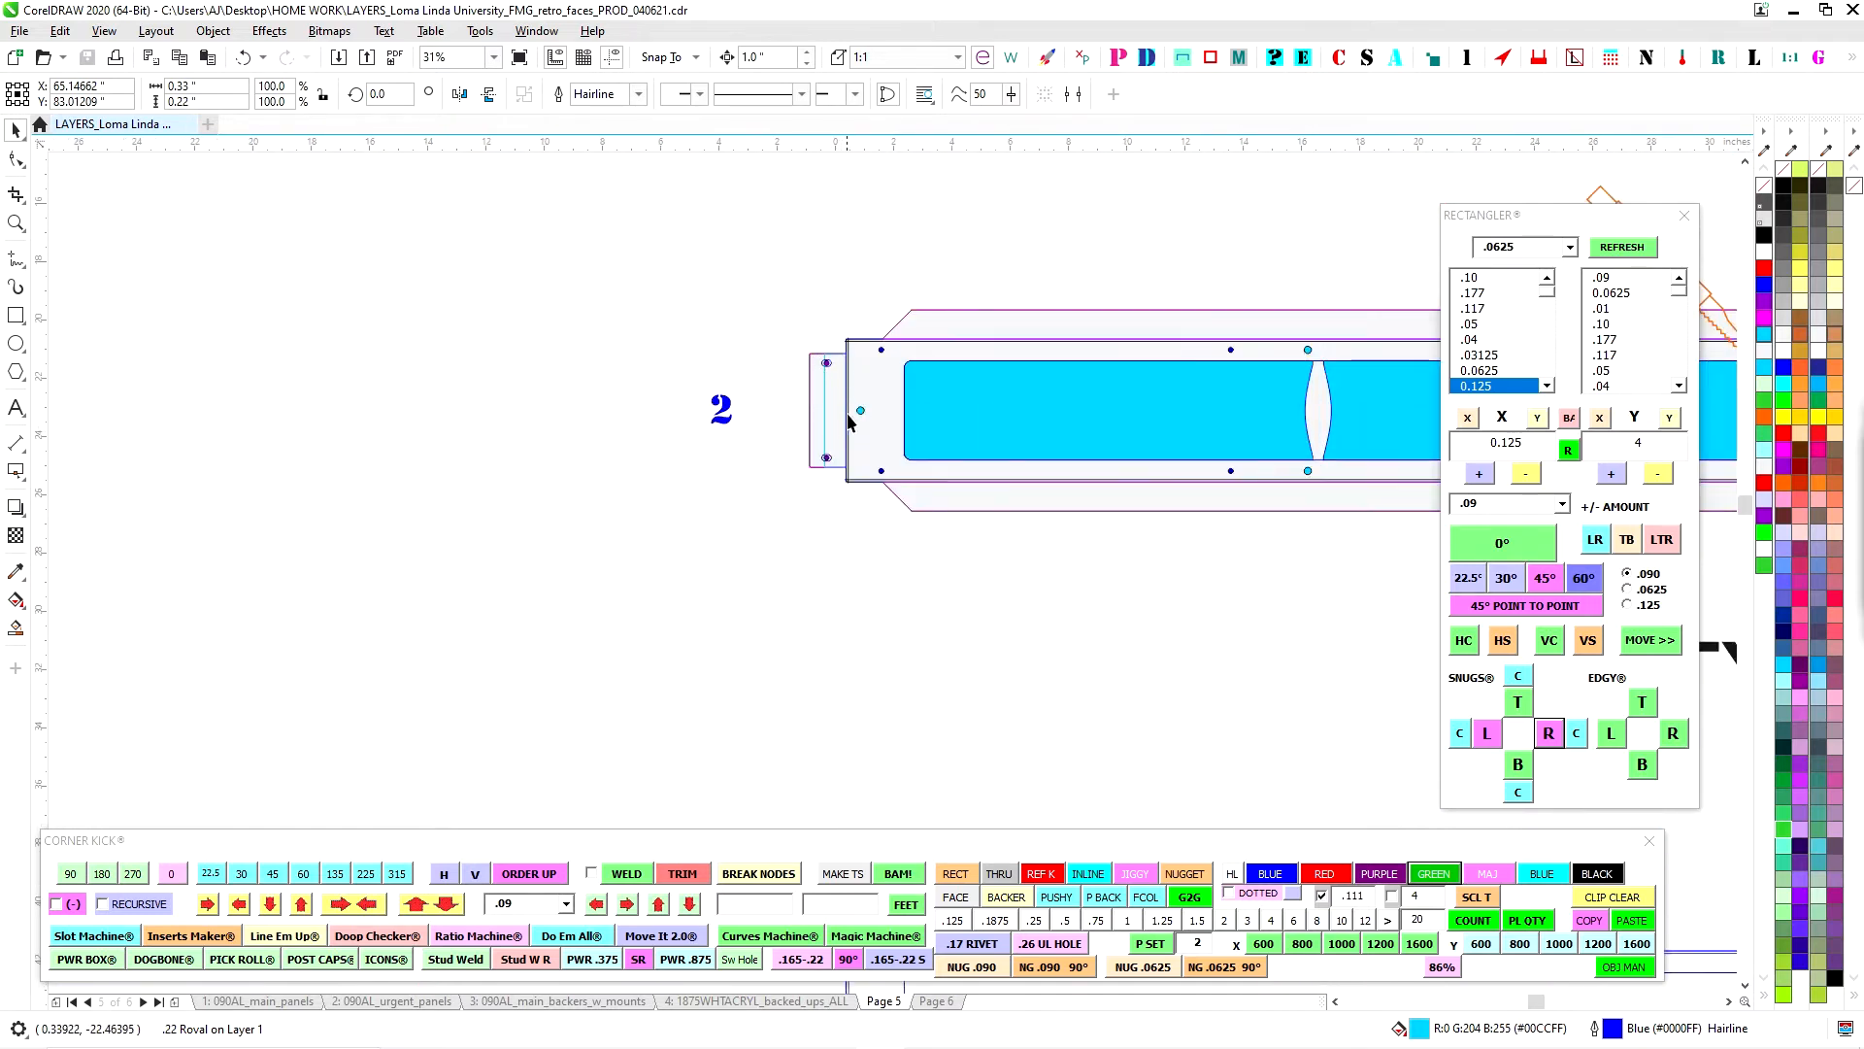
Recheck the upper end of the side-view strip and its uppermost flange holes.
{"action": "scroll", "coordinate": [738, 557], "scroll_direction": "down", "scroll_amount": 5}
{"action": "scroll", "coordinate": [872, 452], "scroll_direction": "up", "scroll_amount": 2}
{"action": "scroll", "coordinate": [872, 452], "scroll_direction": "up", "scroll_amount": 2}
{"action": "scroll", "coordinate": [872, 453], "scroll_direction": "down", "scroll_amount": 1}
{"action": "scroll", "coordinate": [870, 448], "scroll_direction": "up", "scroll_amount": 1}
{"action": "scroll", "coordinate": [870, 449], "scroll_direction": "up", "scroll_amount": 1}
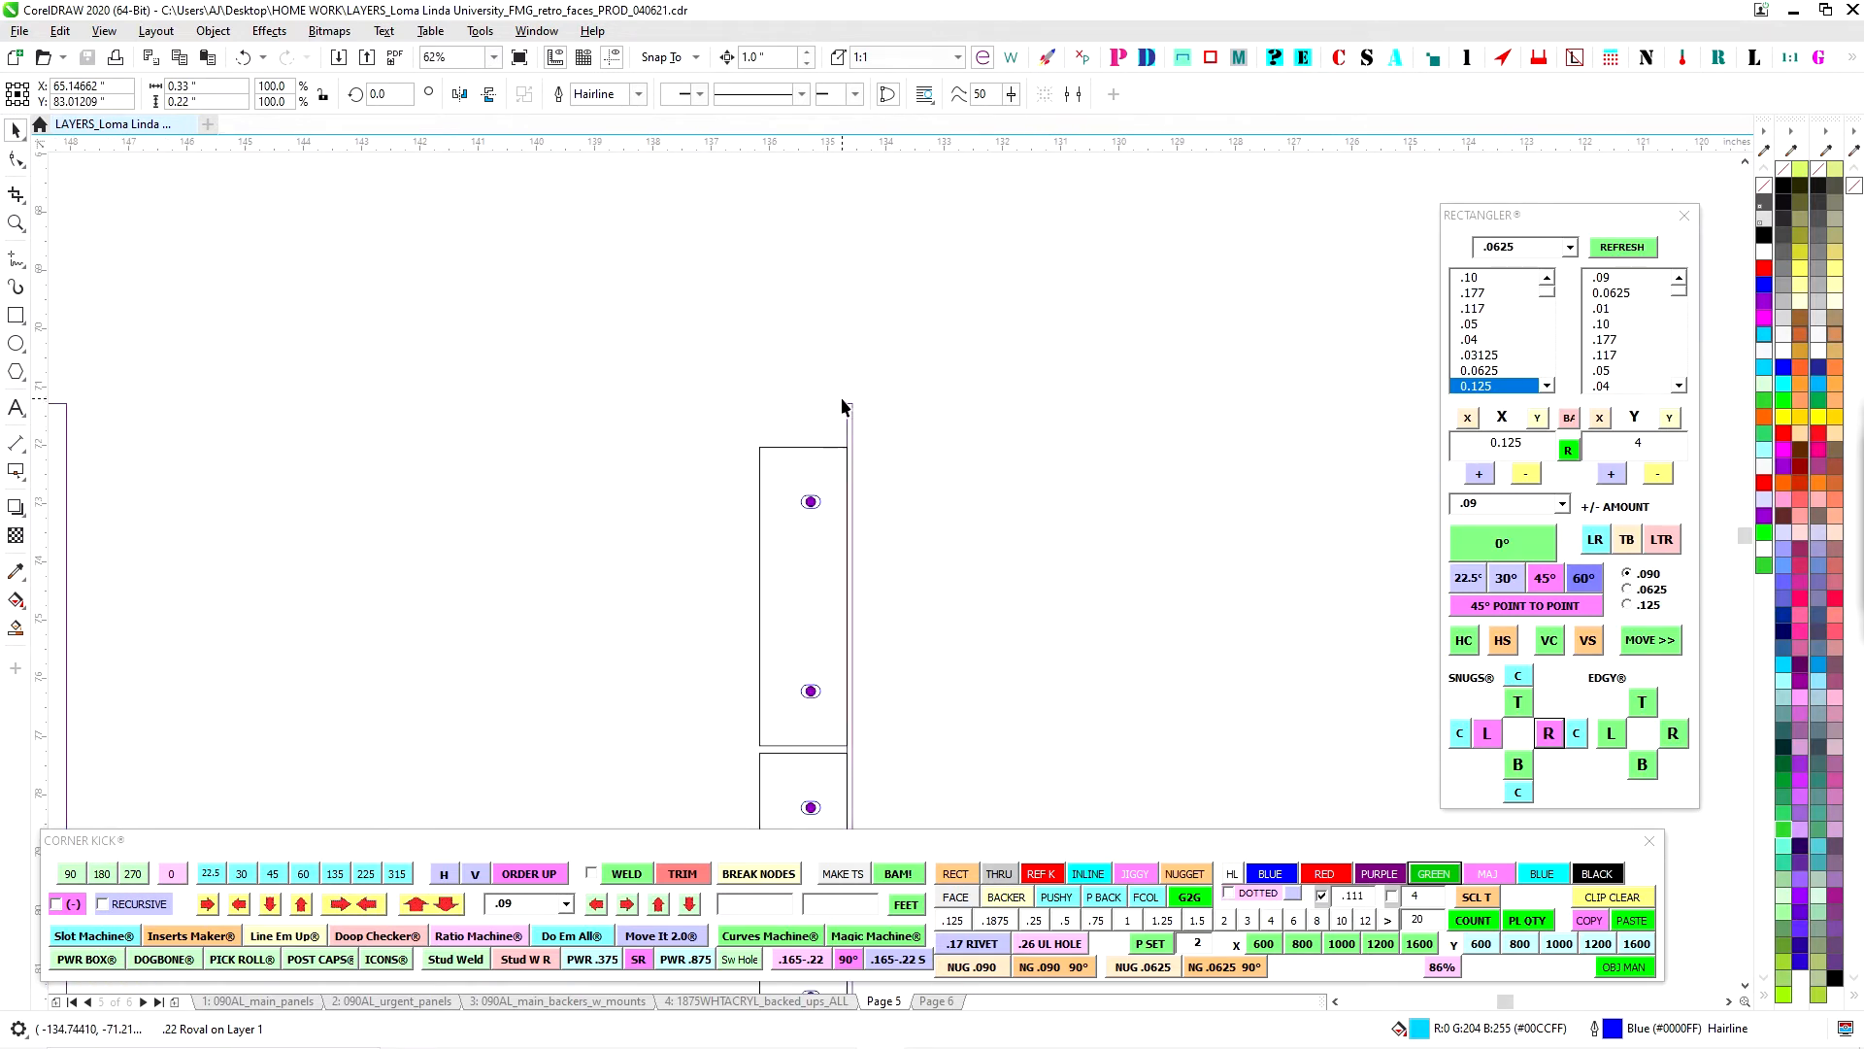
View the complete right-reading layout of the seven tenant name panels.
{"action": "scroll", "coordinate": [845, 442], "scroll_direction": "down", "scroll_amount": 2}
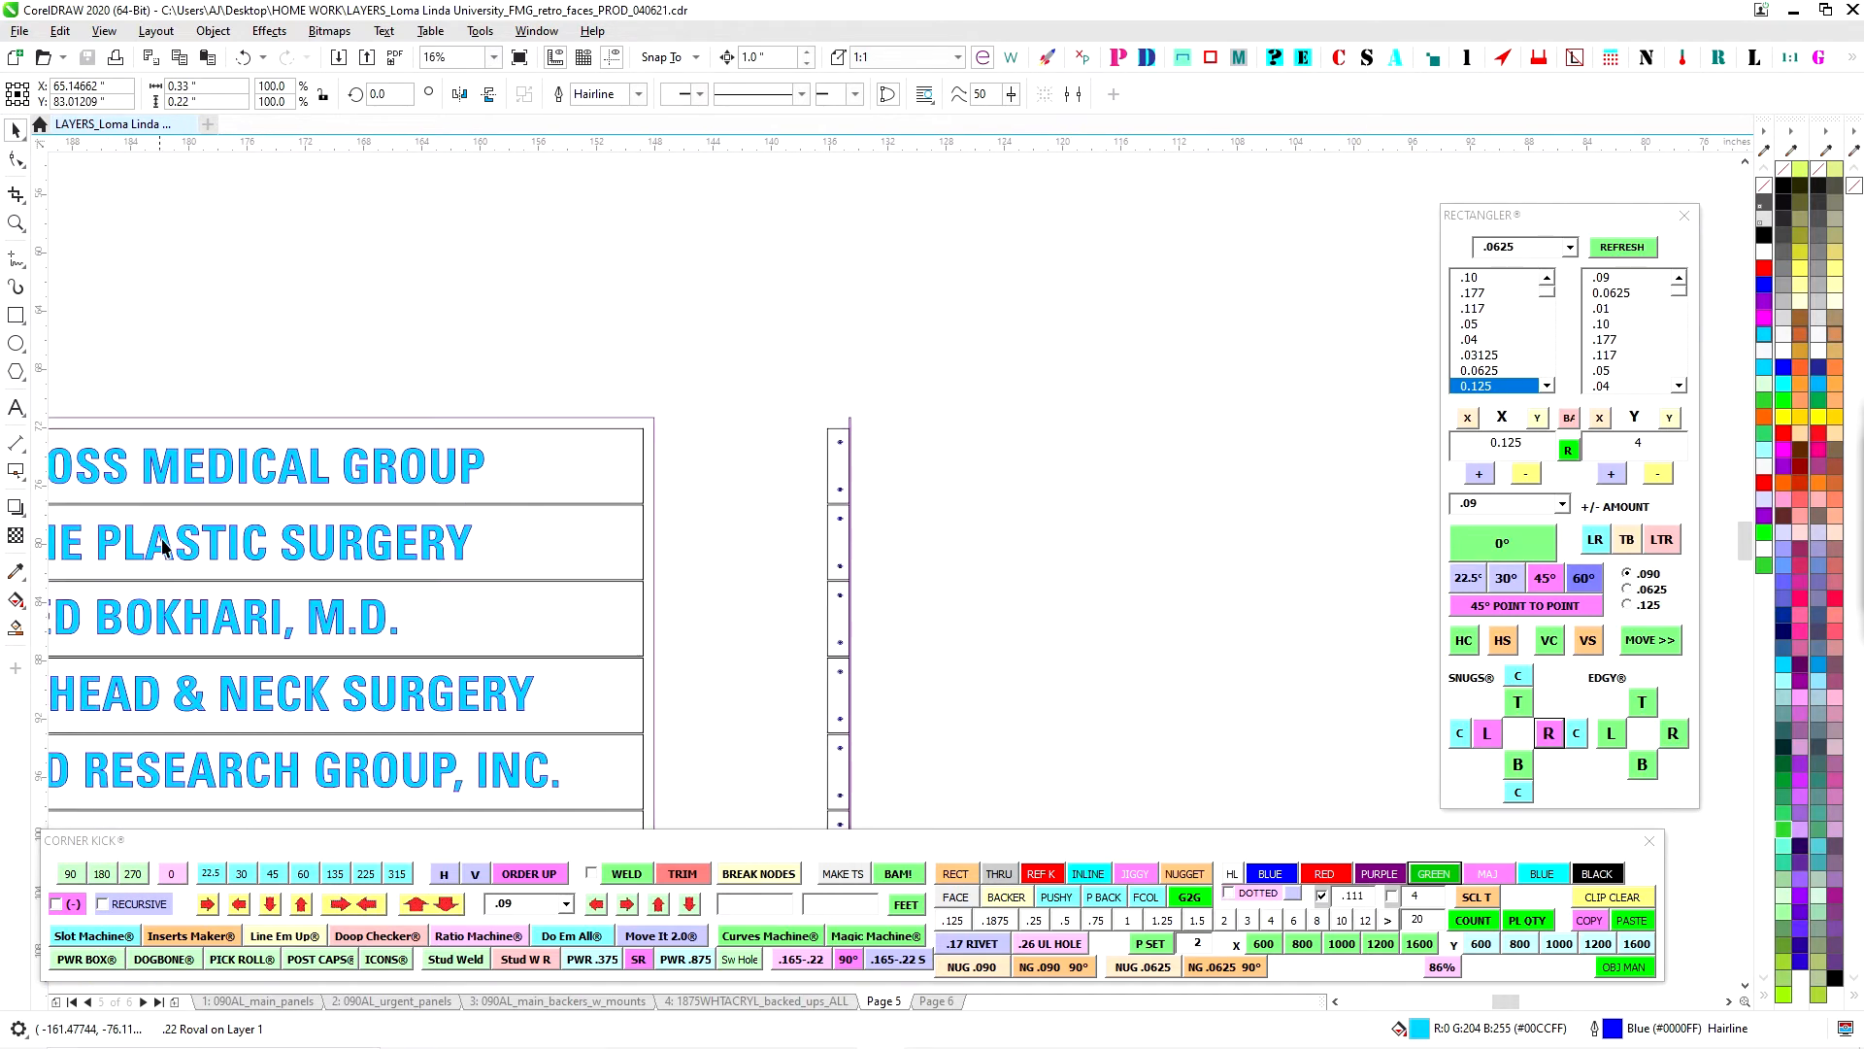
{"action": "left_click_drag", "start_coordinate": [158, 542], "coordinate": [865, 497]}
{"action": "left_click_drag", "start_coordinate": [901, 739], "coordinate": [816, 526]}
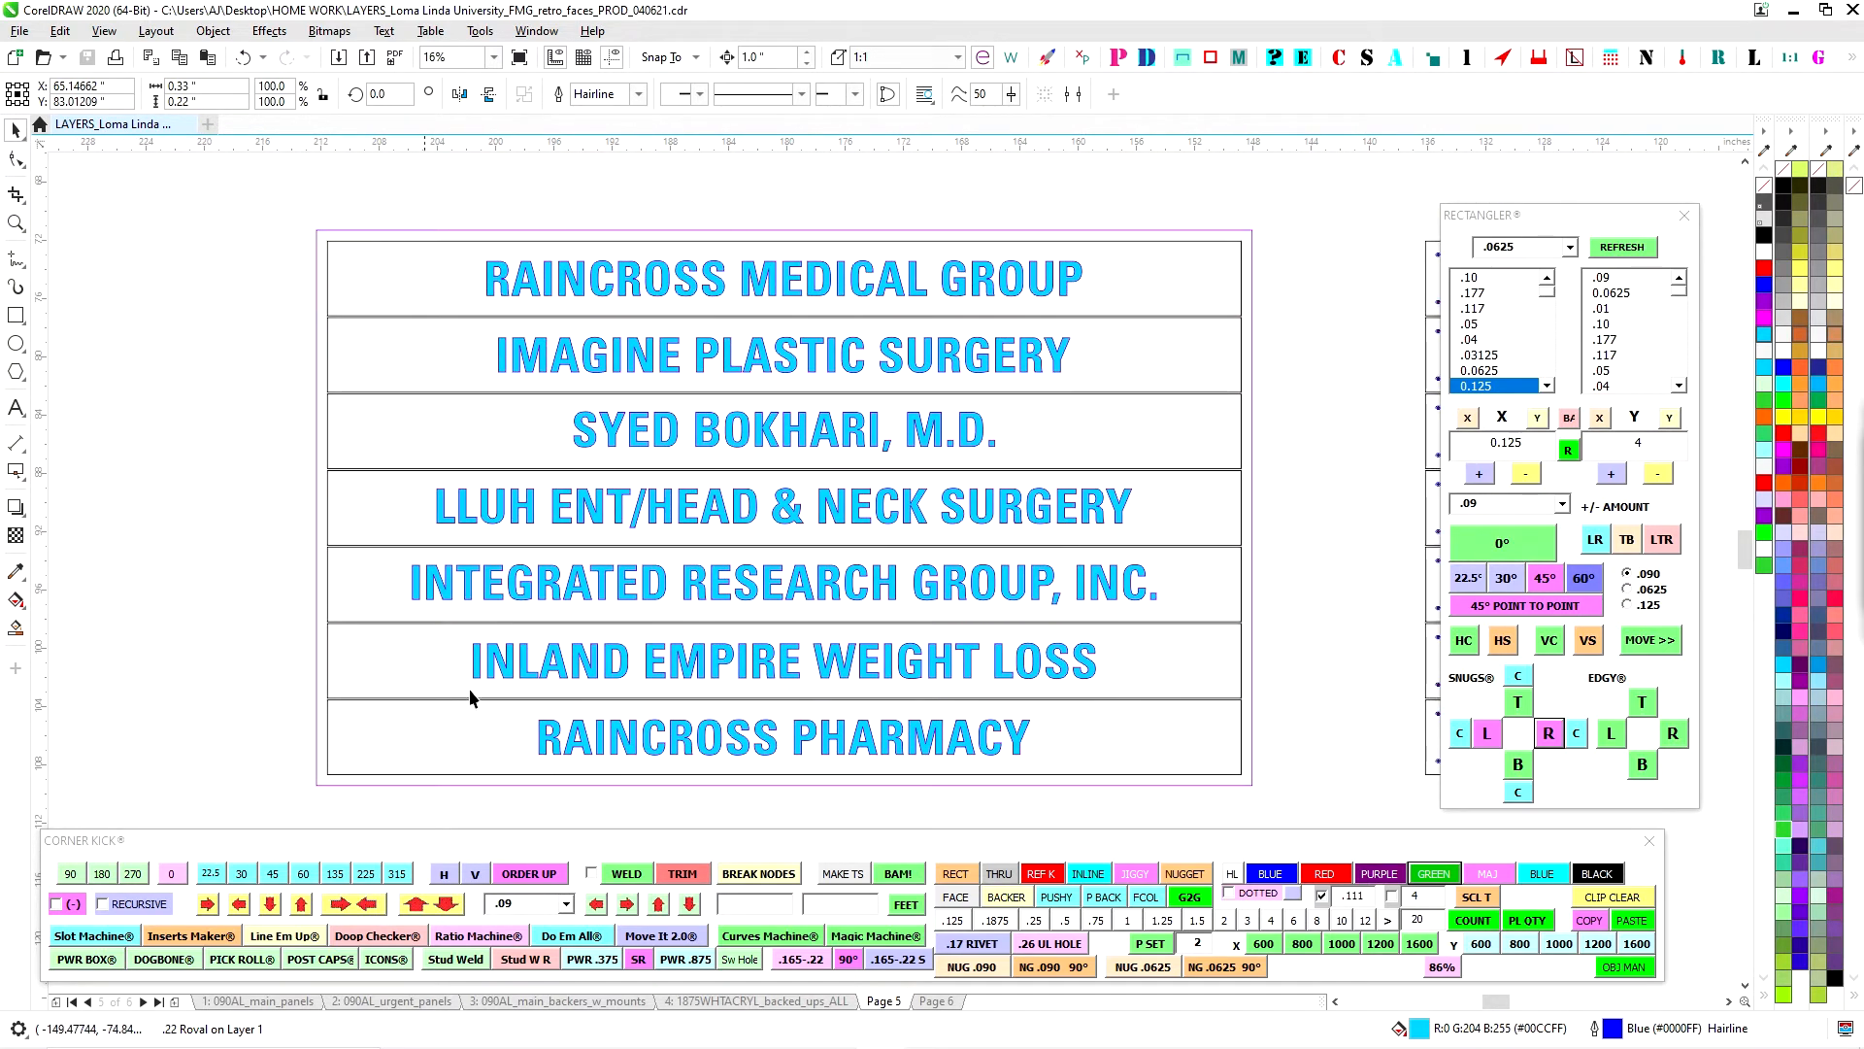
Return to the rivet gun diagram and examine the crossed-out drill above the green drill zone.
{"action": "left_click_drag", "start_coordinate": [1173, 538], "coordinate": [561, 503]}
{"action": "scroll", "coordinate": [769, 541], "scroll_direction": "down", "scroll_amount": 1}
{"action": "left_click_drag", "start_coordinate": [1186, 619], "coordinate": [998, 631]}
{"action": "scroll", "coordinate": [999, 495], "scroll_direction": "up", "scroll_amount": 2}
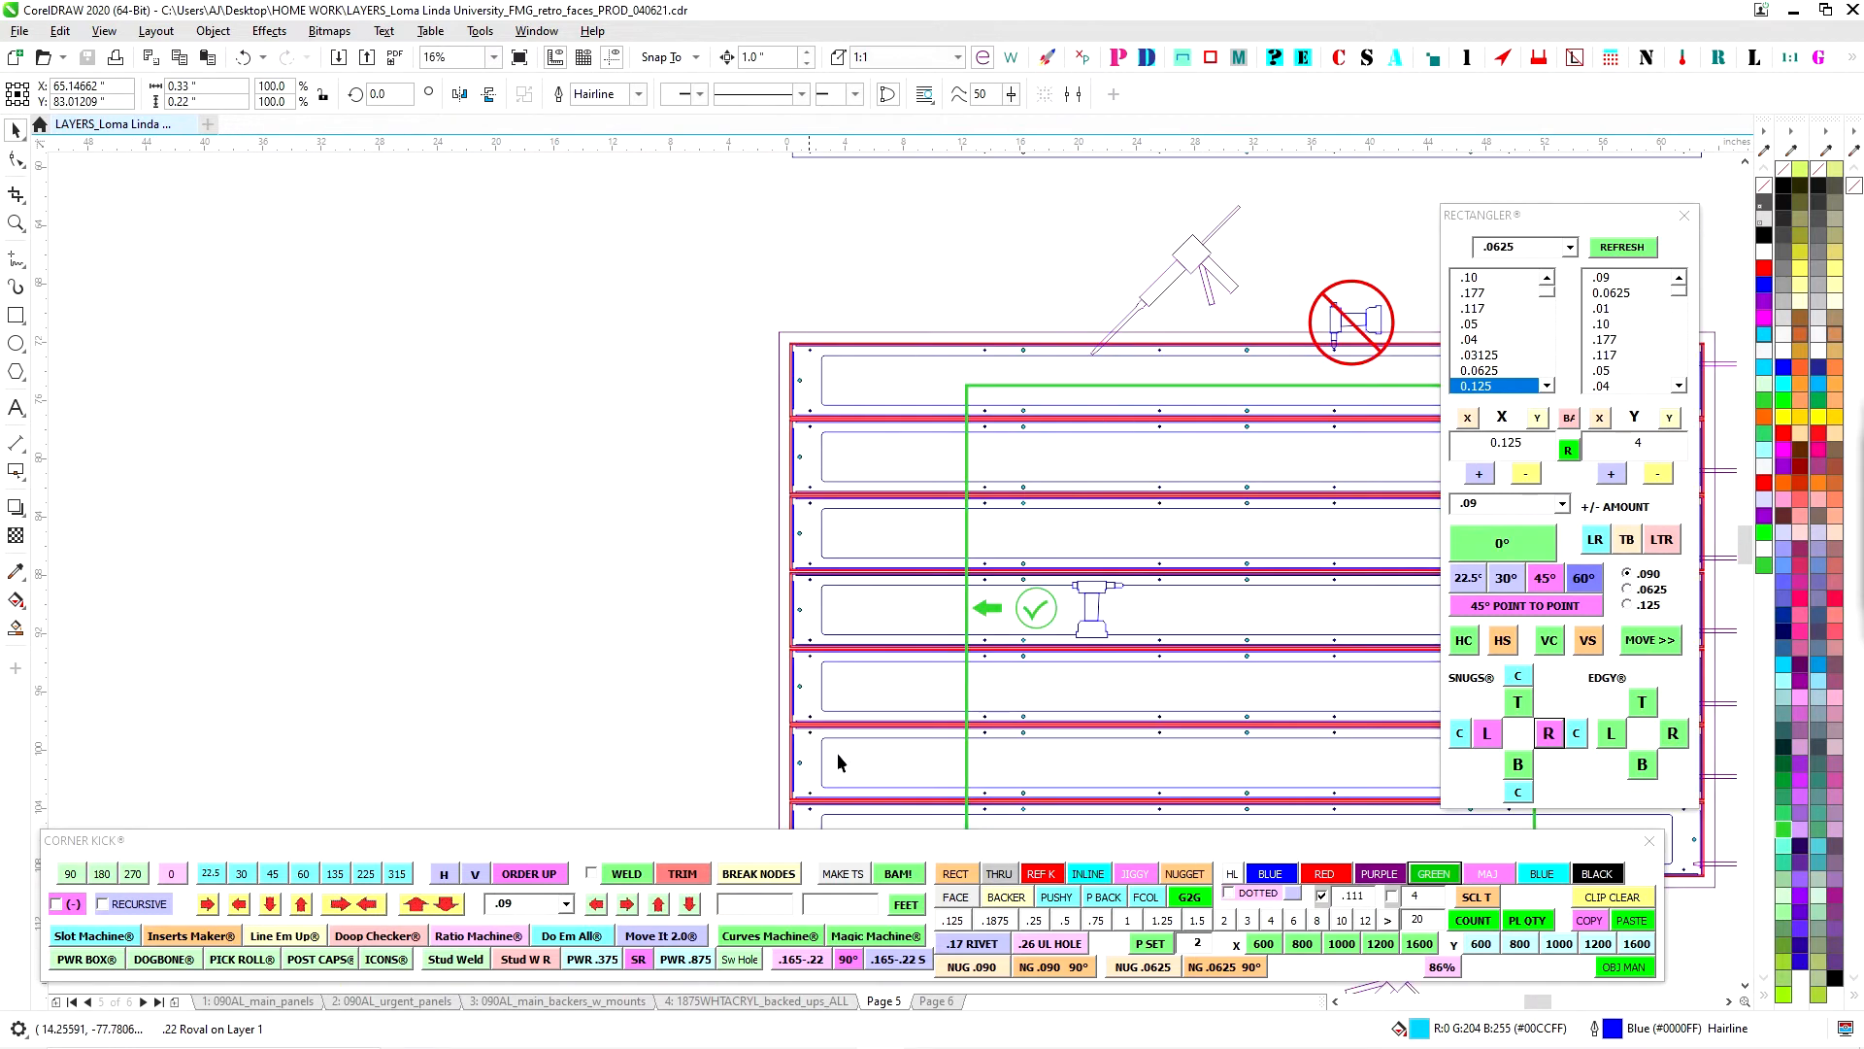
{"action": "left_click_drag", "start_coordinate": [1252, 636], "coordinate": [777, 611]}
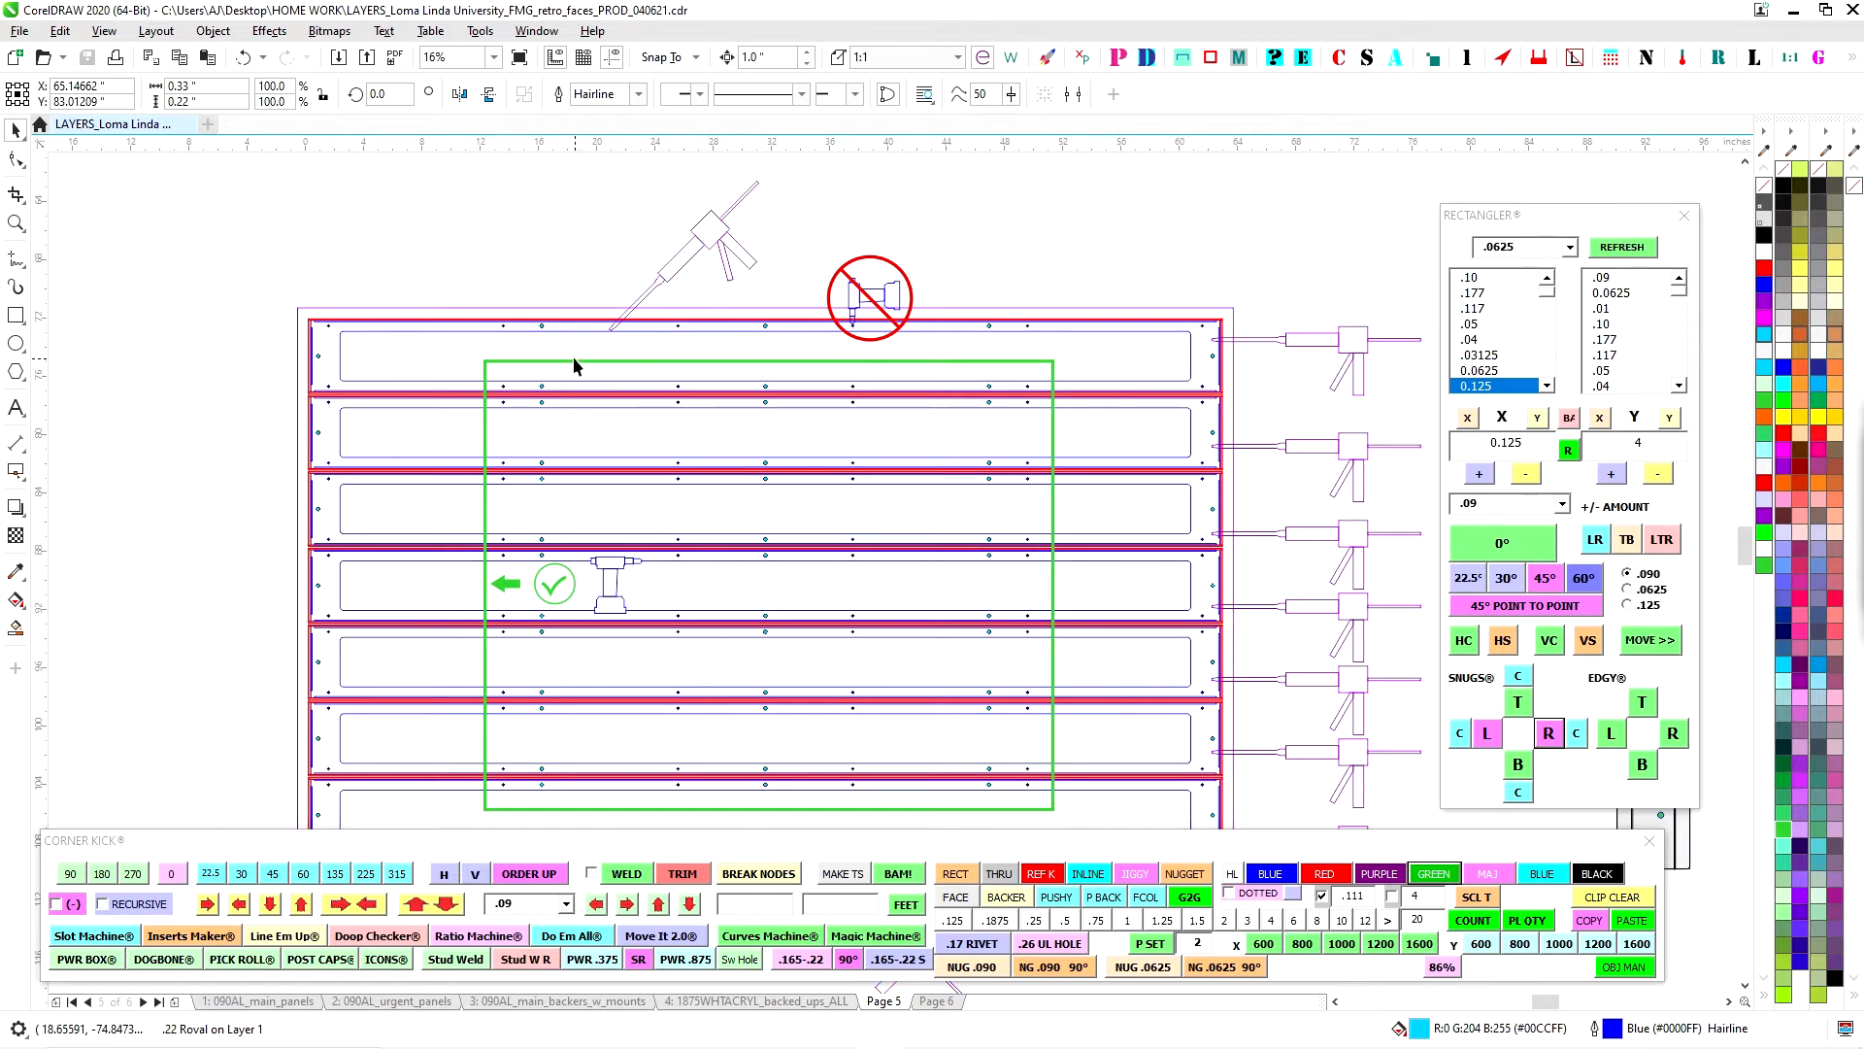
{"action": "scroll", "coordinate": [497, 381], "scroll_direction": "up", "scroll_amount": 1}
{"action": "left_click_drag", "start_coordinate": [1283, 210], "coordinate": [1039, 323]}
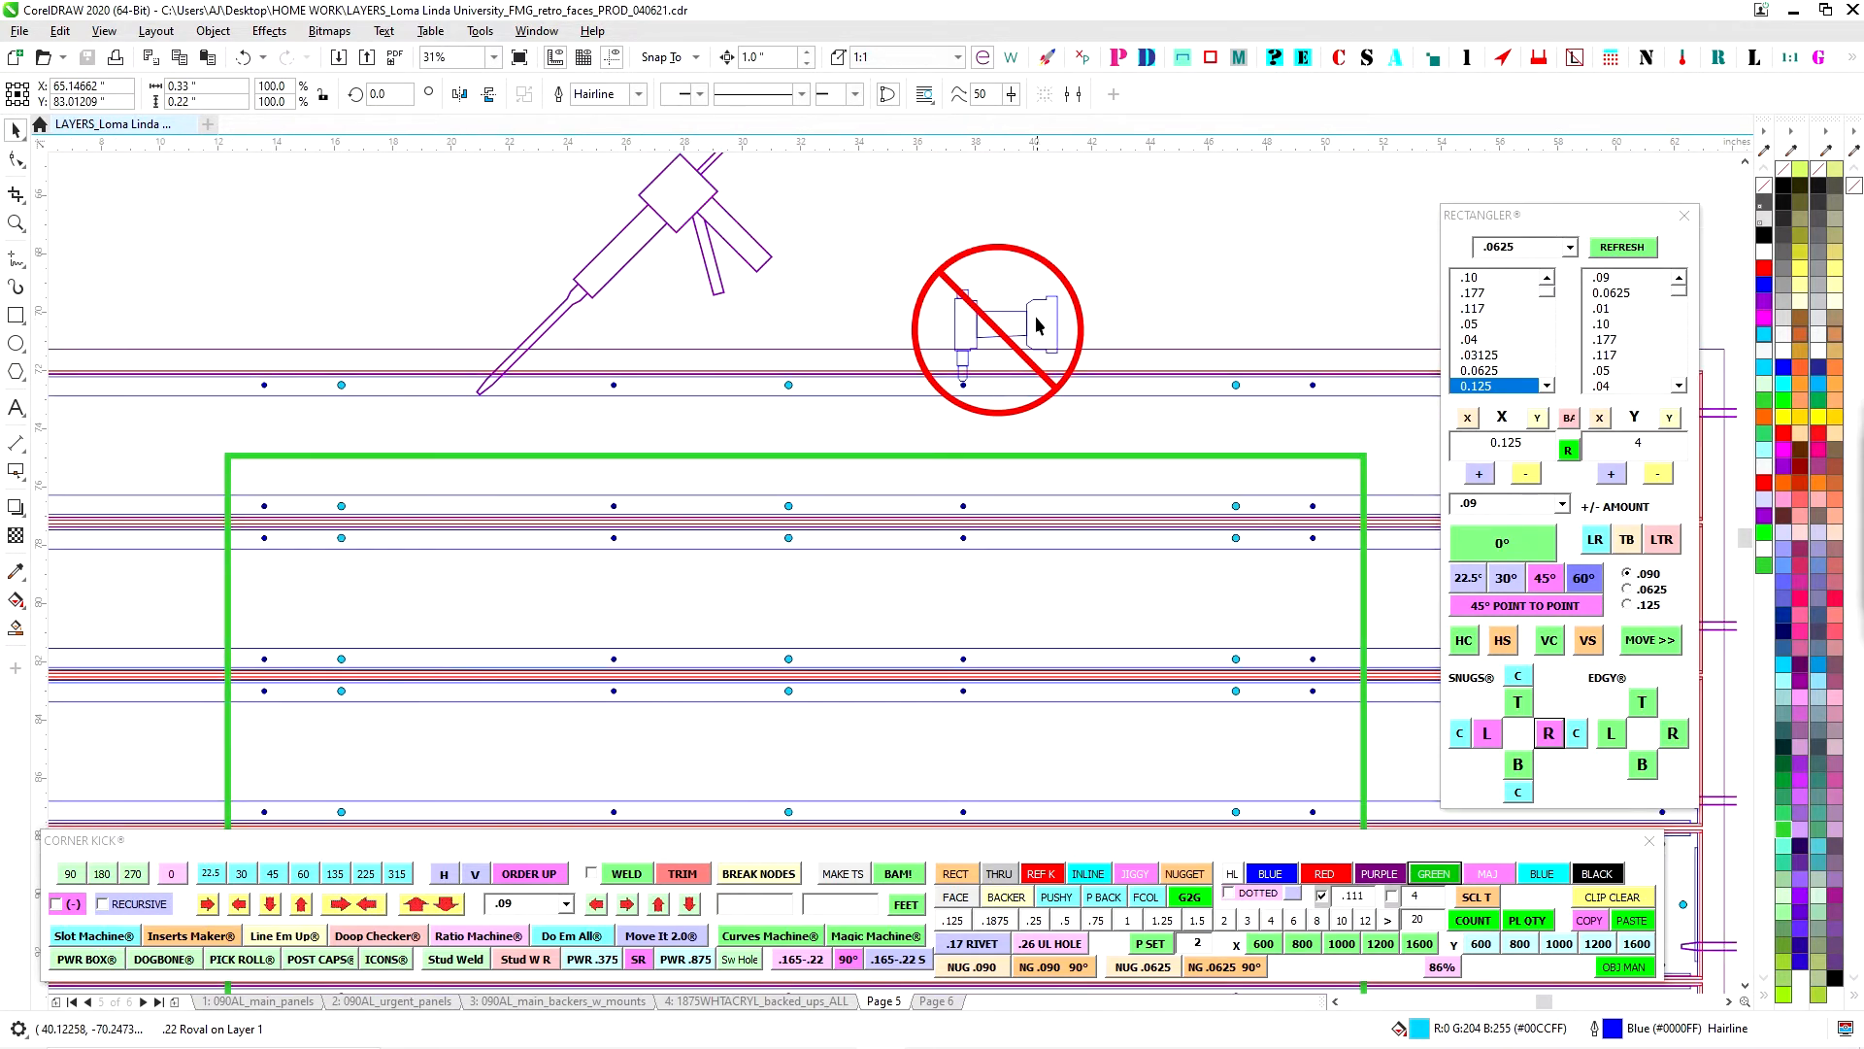
Examine the end holes of the stacked backers on the side without rivet guns.
{"action": "scroll", "coordinate": [209, 385], "scroll_direction": "down", "scroll_amount": 1}
{"action": "left_click_drag", "start_coordinate": [350, 376], "coordinate": [938, 355]}
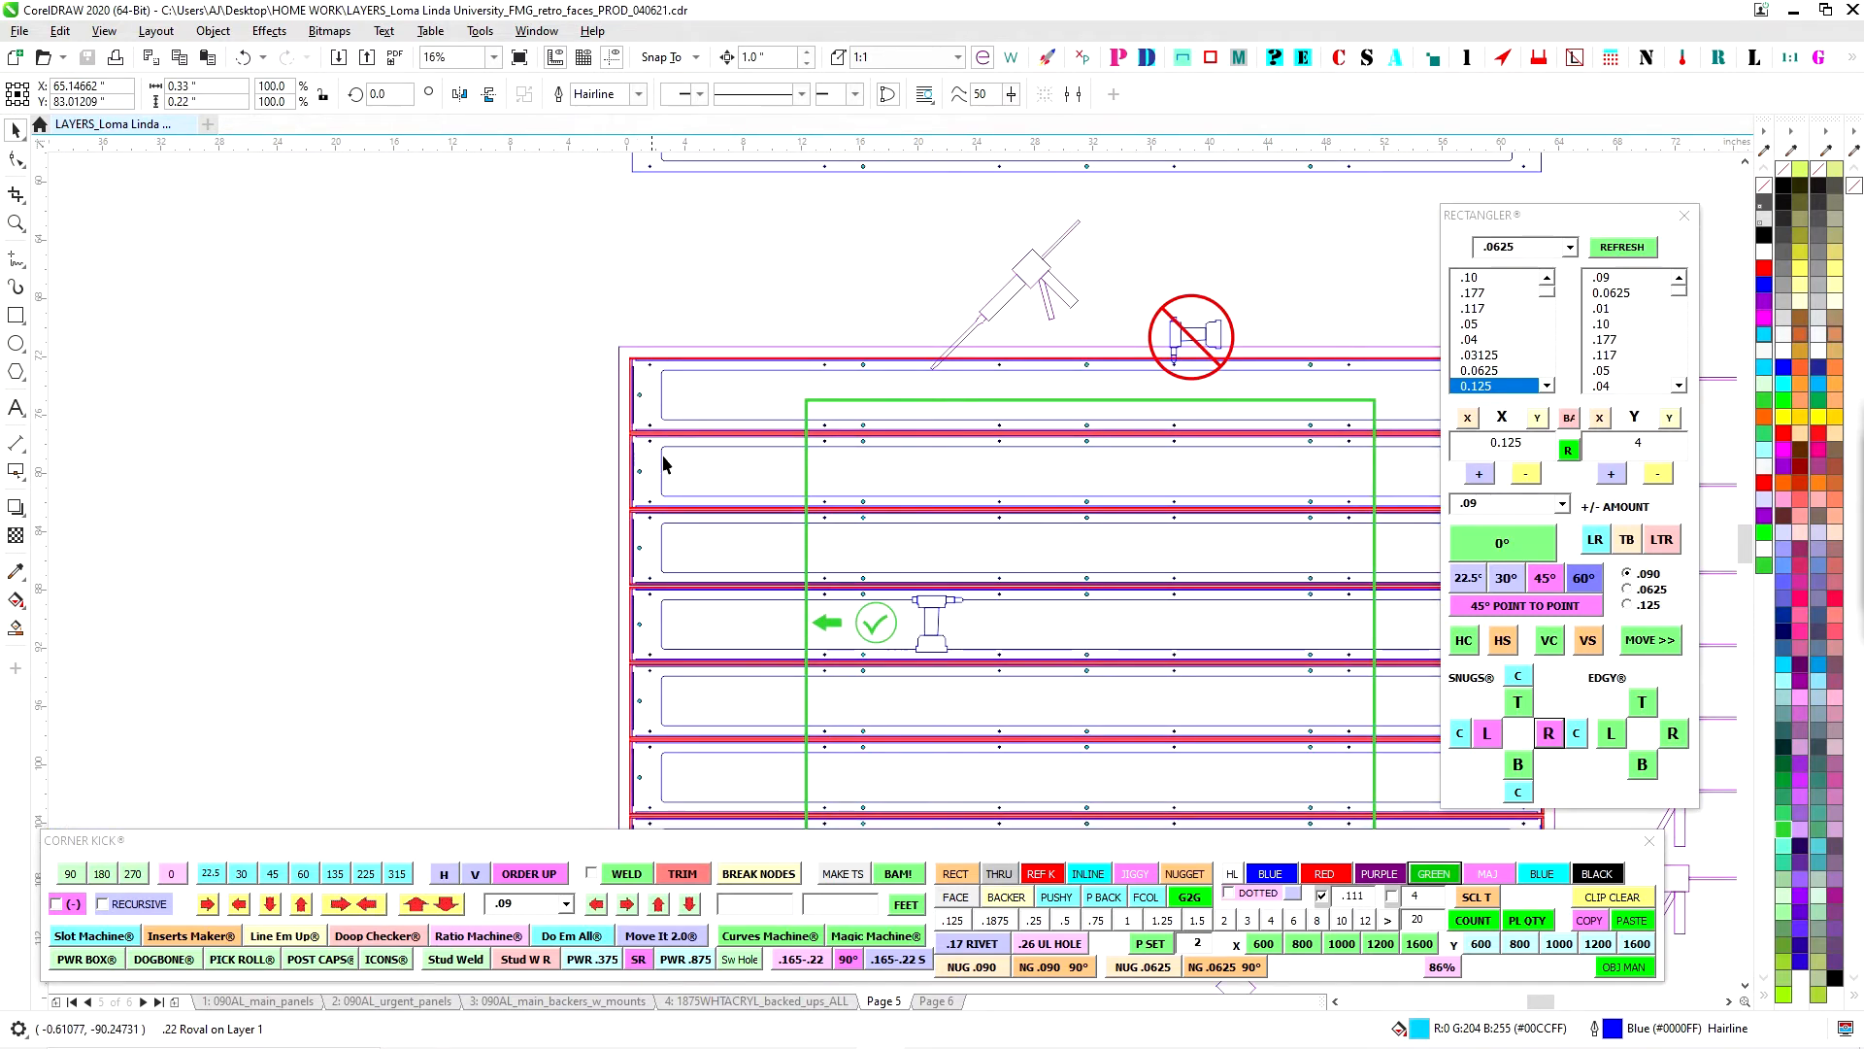
{"action": "scroll", "coordinate": [666, 353], "scroll_direction": "up", "scroll_amount": 1}
{"action": "scroll", "coordinate": [1283, 486], "scroll_direction": "down", "scroll_amount": 1}
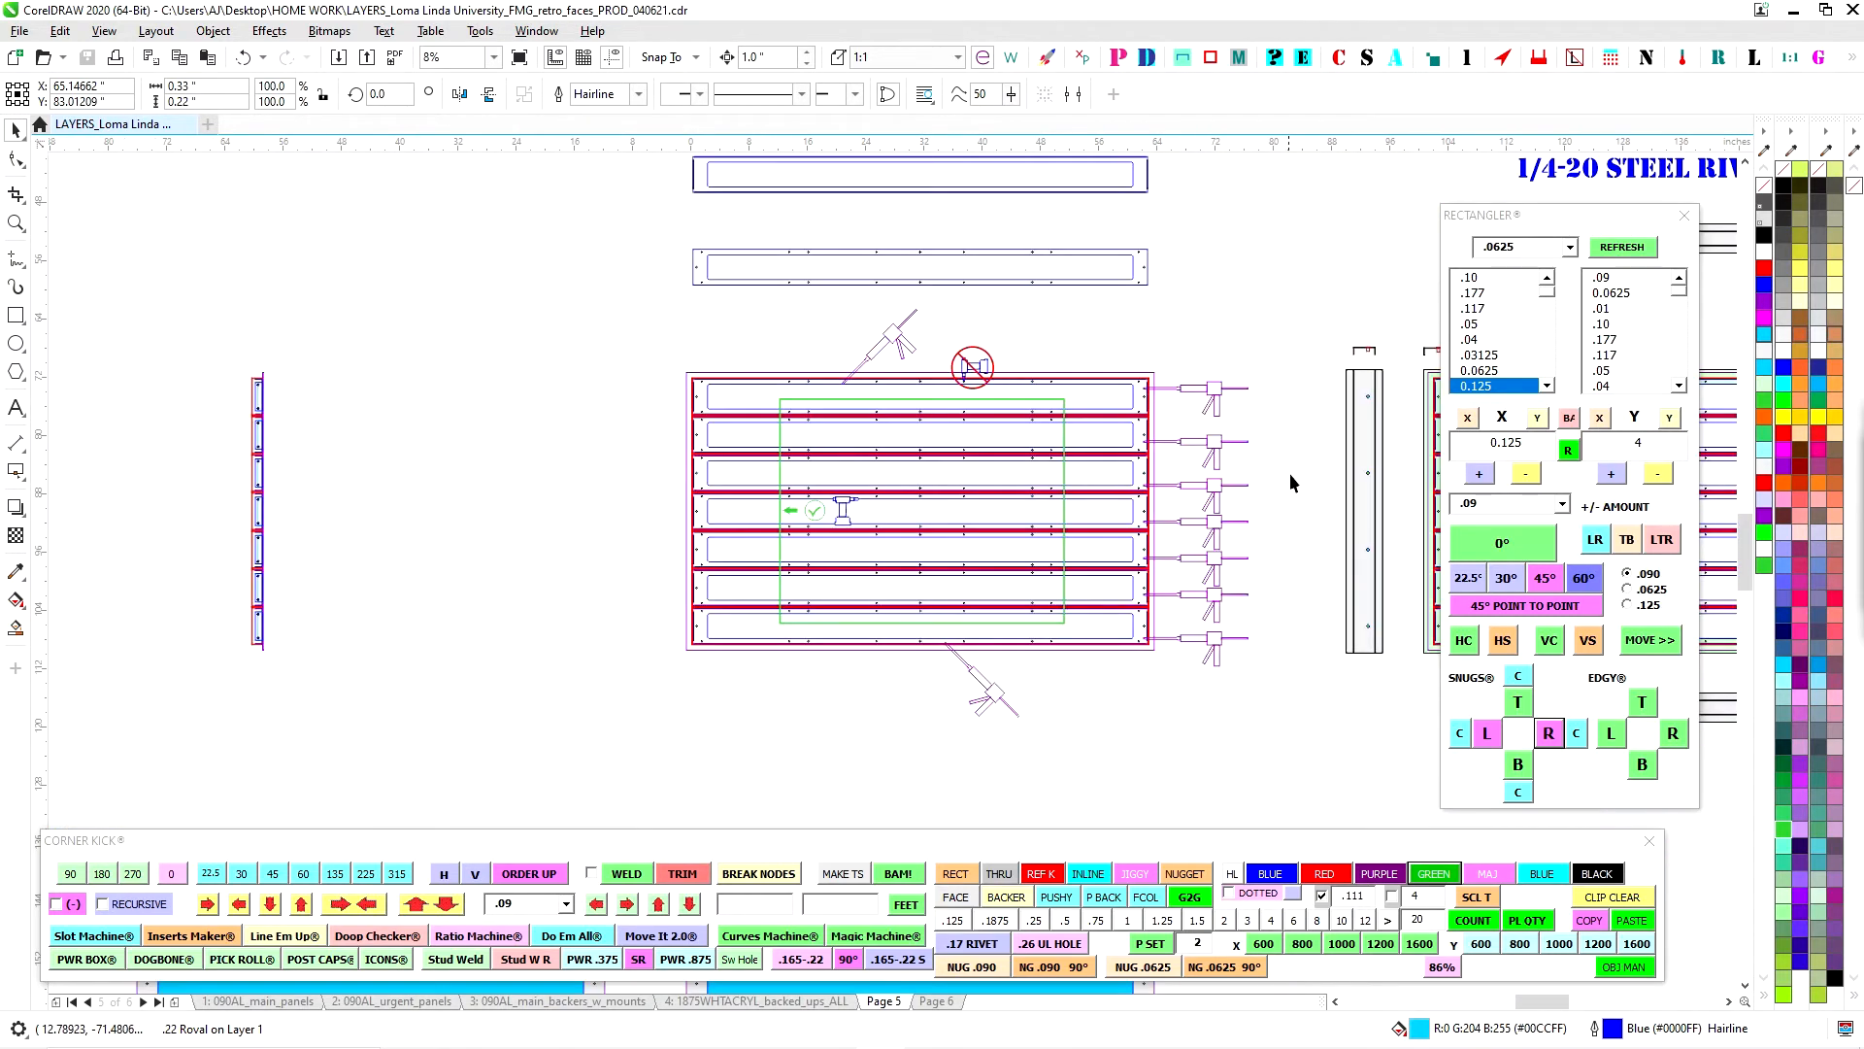
Return to the row of site photos showing the monument sign, its side and the retainers.
{"action": "scroll", "coordinate": [728, 443], "scroll_direction": "down", "scroll_amount": 2}
{"action": "scroll", "coordinate": [728, 443], "scroll_direction": "up", "scroll_amount": 5}
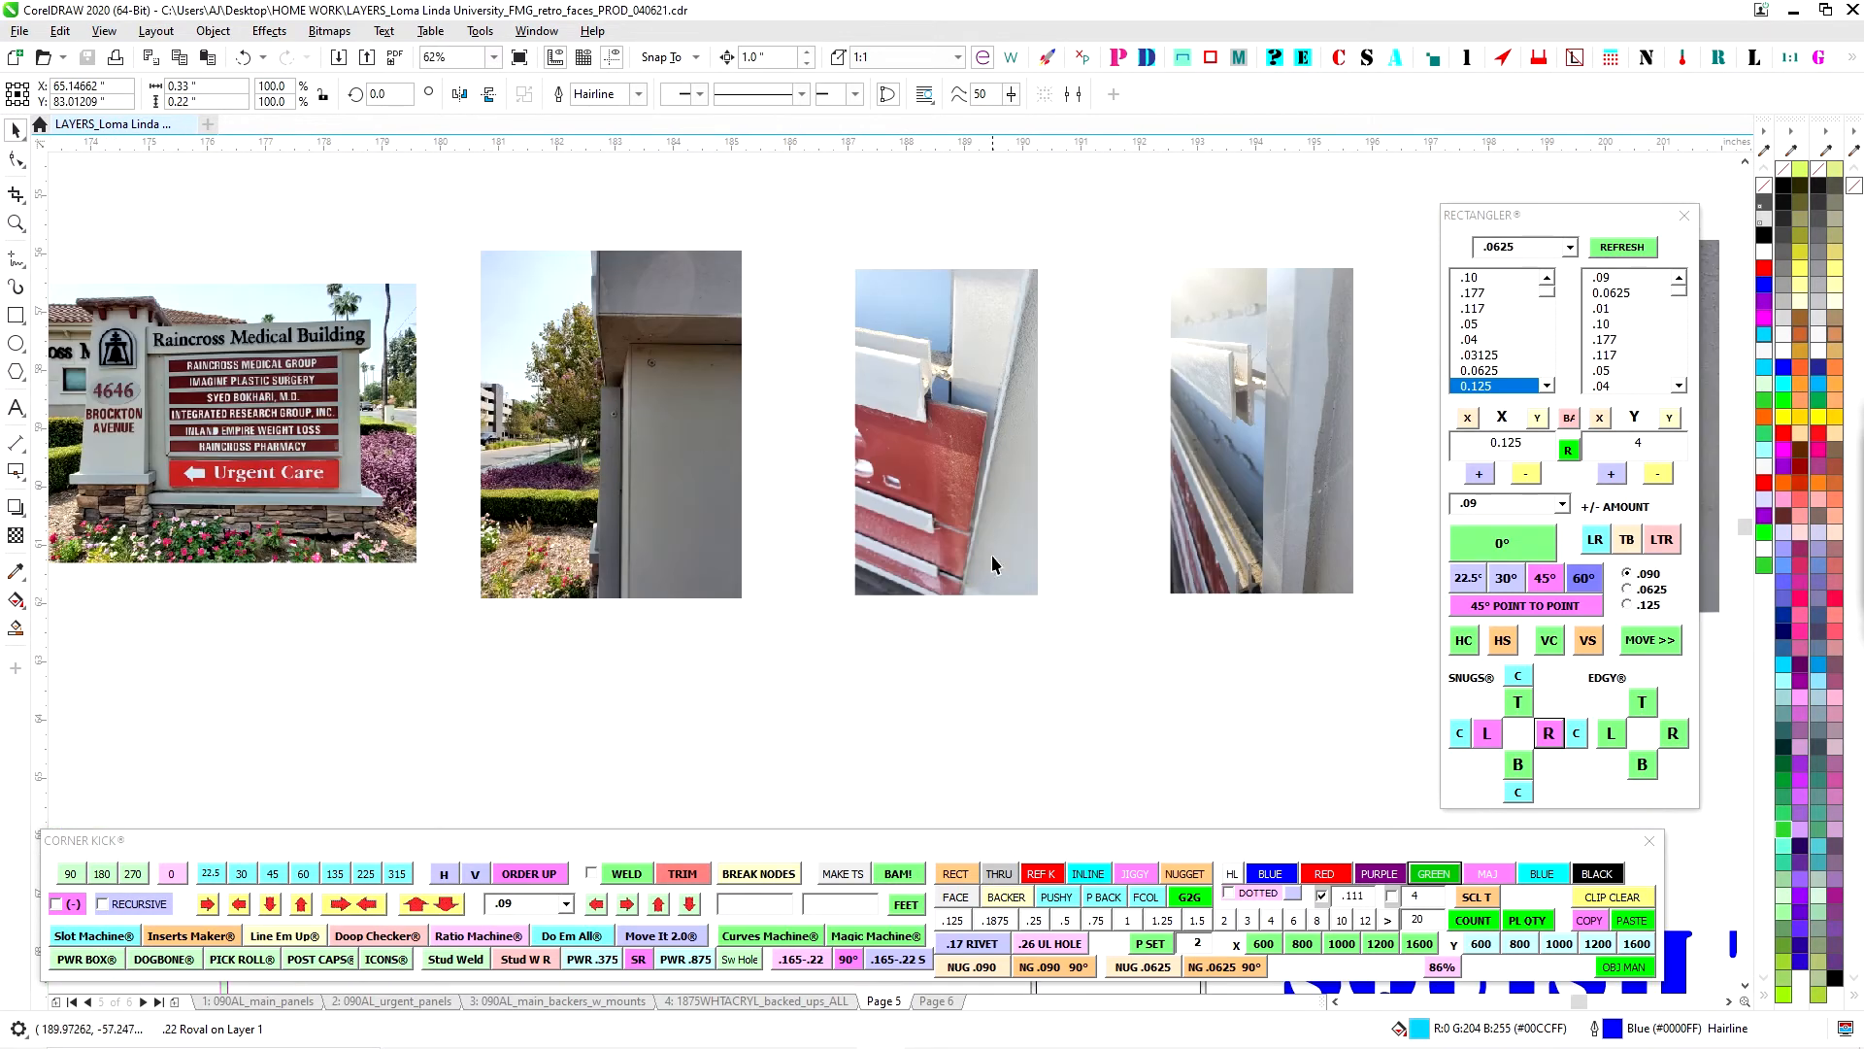
Return from the site photos to the rivet gun diagram and examine the green zone marked with the drill and check mark.
{"action": "scroll", "coordinate": [313, 419], "scroll_direction": "down", "scroll_amount": 2}
{"action": "left_click_drag", "start_coordinate": [318, 499], "coordinate": [1201, 391]}
{"action": "scroll", "coordinate": [1201, 391], "scroll_direction": "down", "scroll_amount": 1}
{"action": "left_click_drag", "start_coordinate": [276, 442], "coordinate": [849, 410]}
{"action": "scroll", "coordinate": [847, 408], "scroll_direction": "up", "scroll_amount": 1}
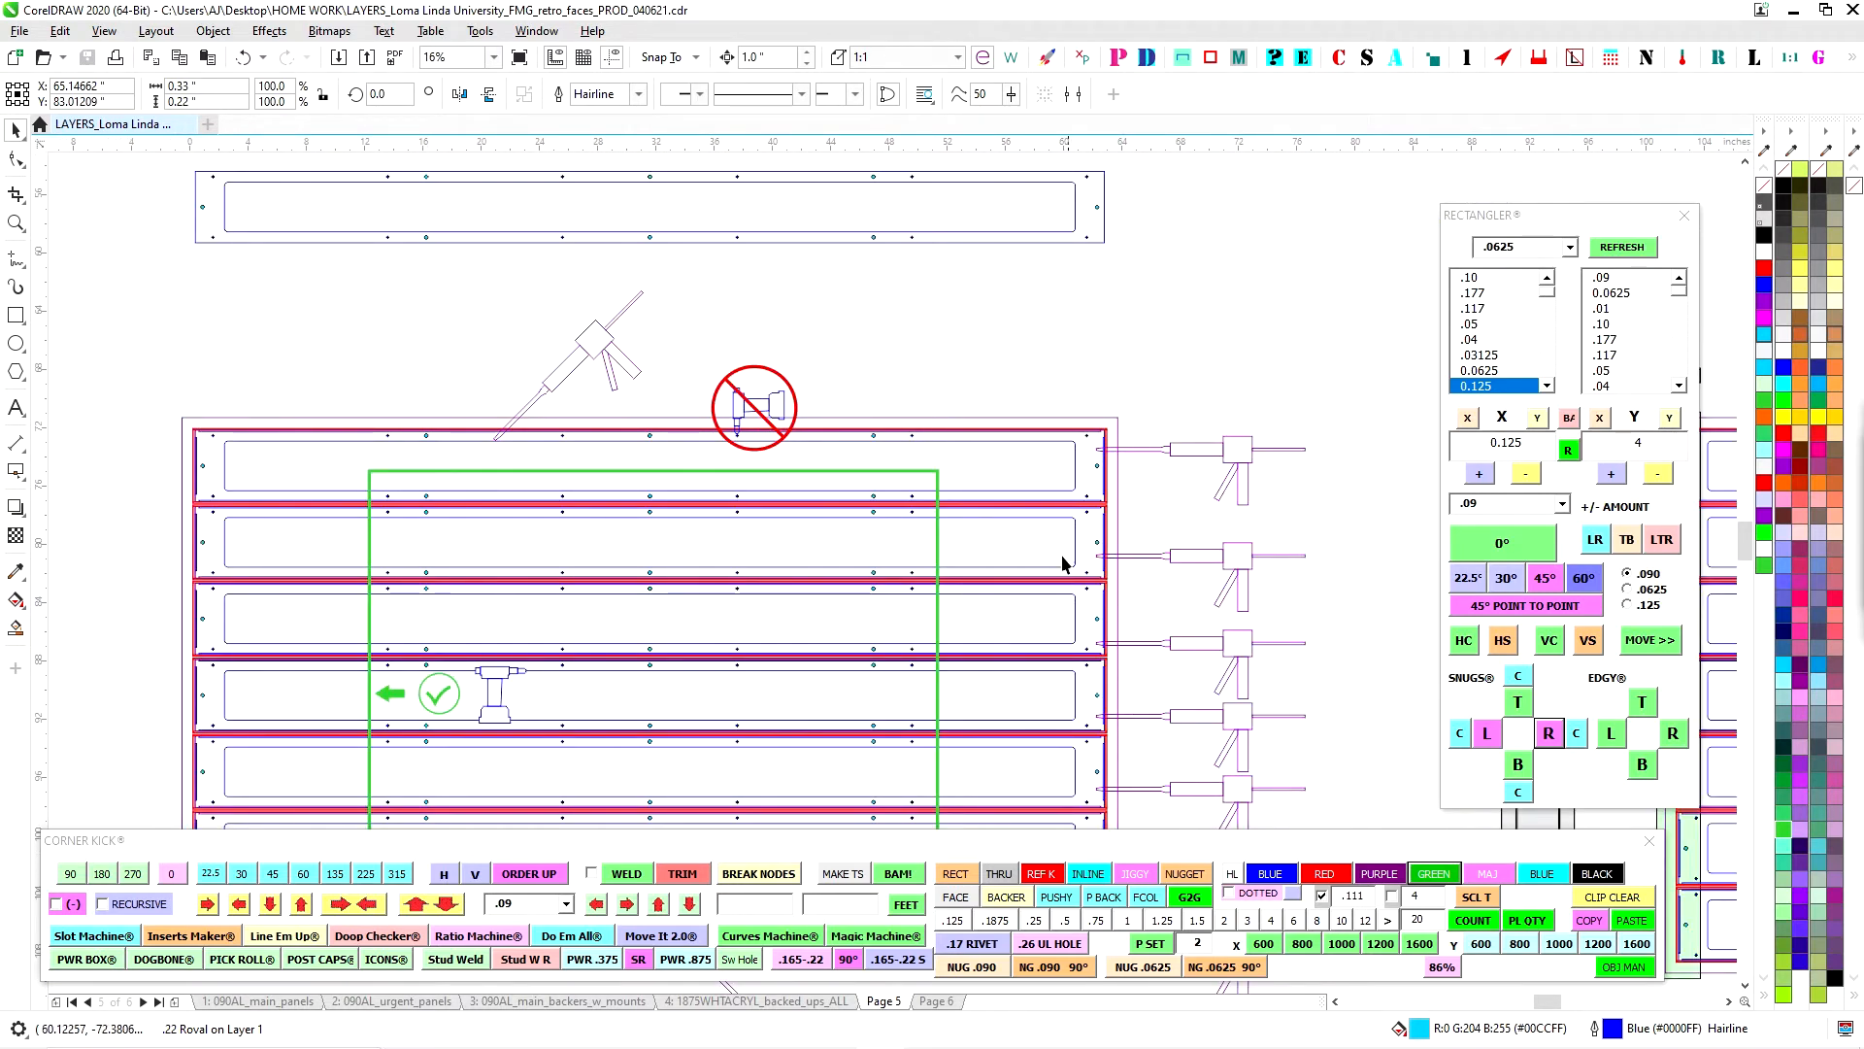
{"action": "scroll", "coordinate": [960, 598], "scroll_direction": "down", "scroll_amount": 1}
{"action": "left_click_drag", "start_coordinate": [986, 561], "coordinate": [1096, 394]}
{"action": "scroll", "coordinate": [1097, 394], "scroll_direction": "up", "scroll_amount": 1}
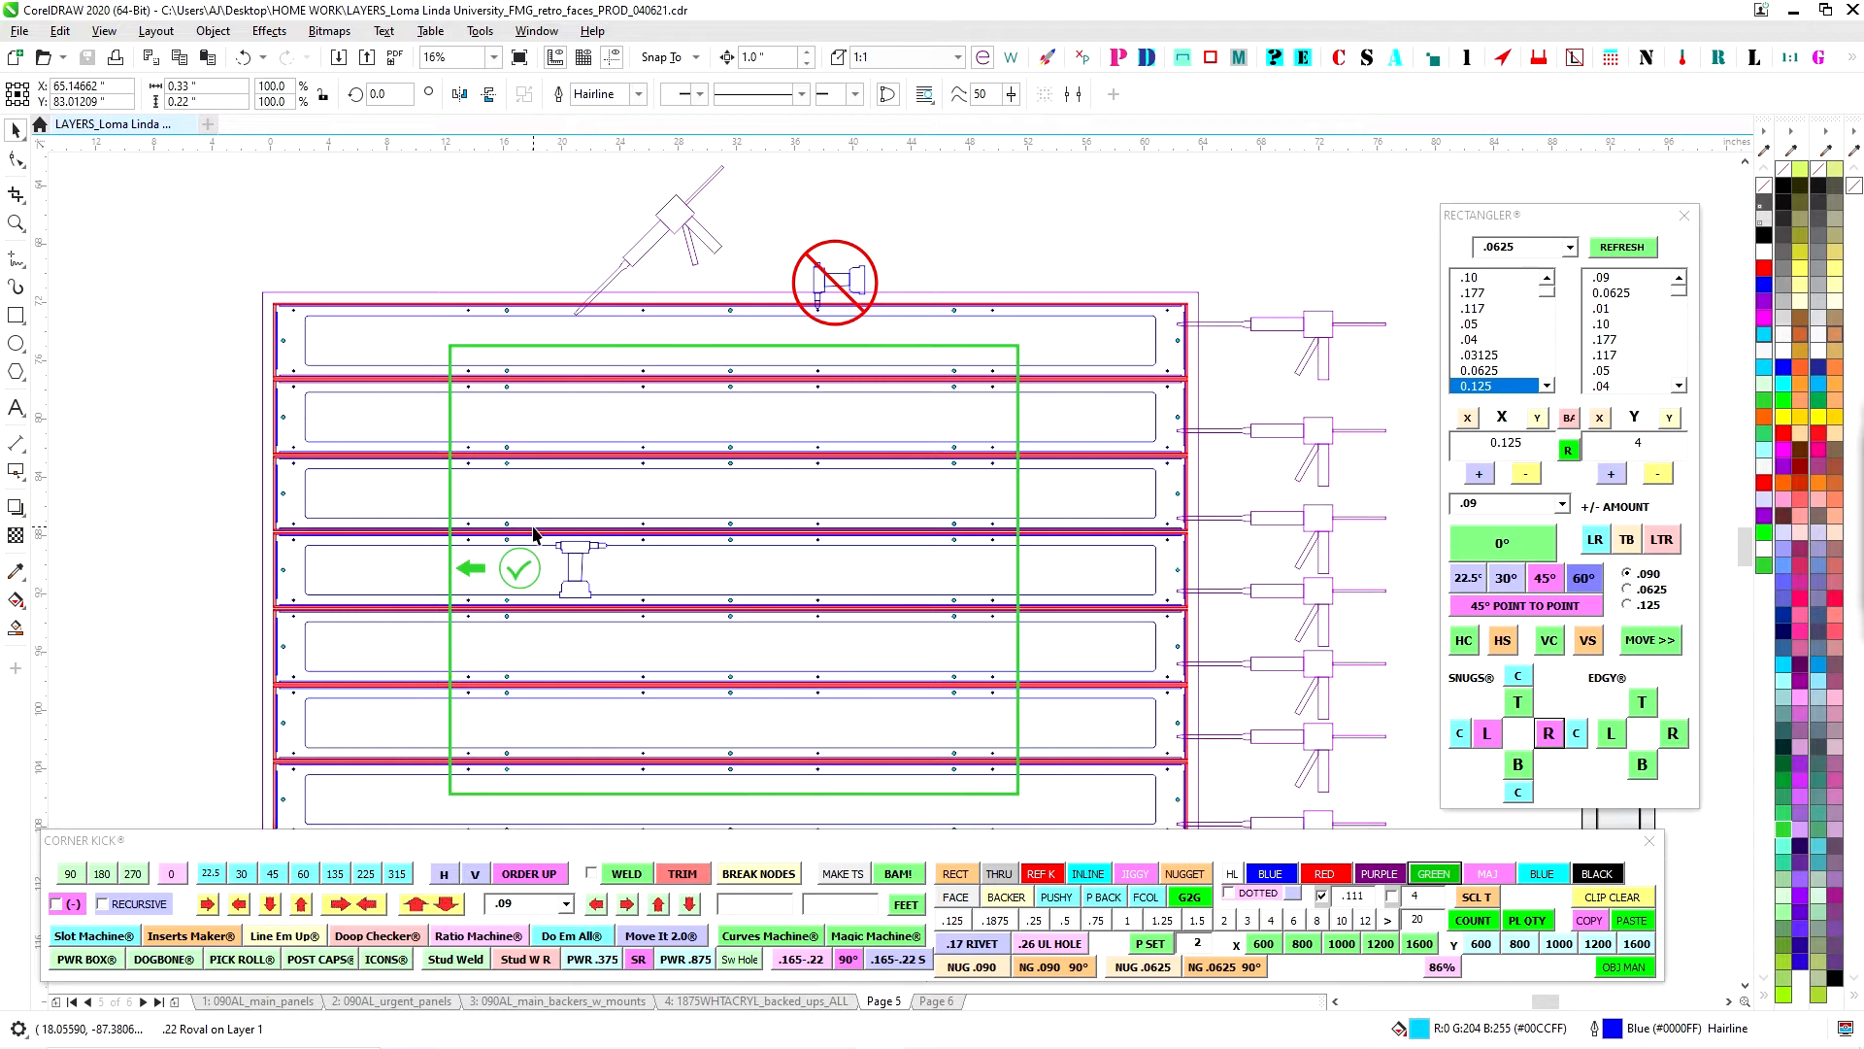
{"action": "scroll", "coordinate": [533, 532], "scroll_direction": "up", "scroll_amount": 1}
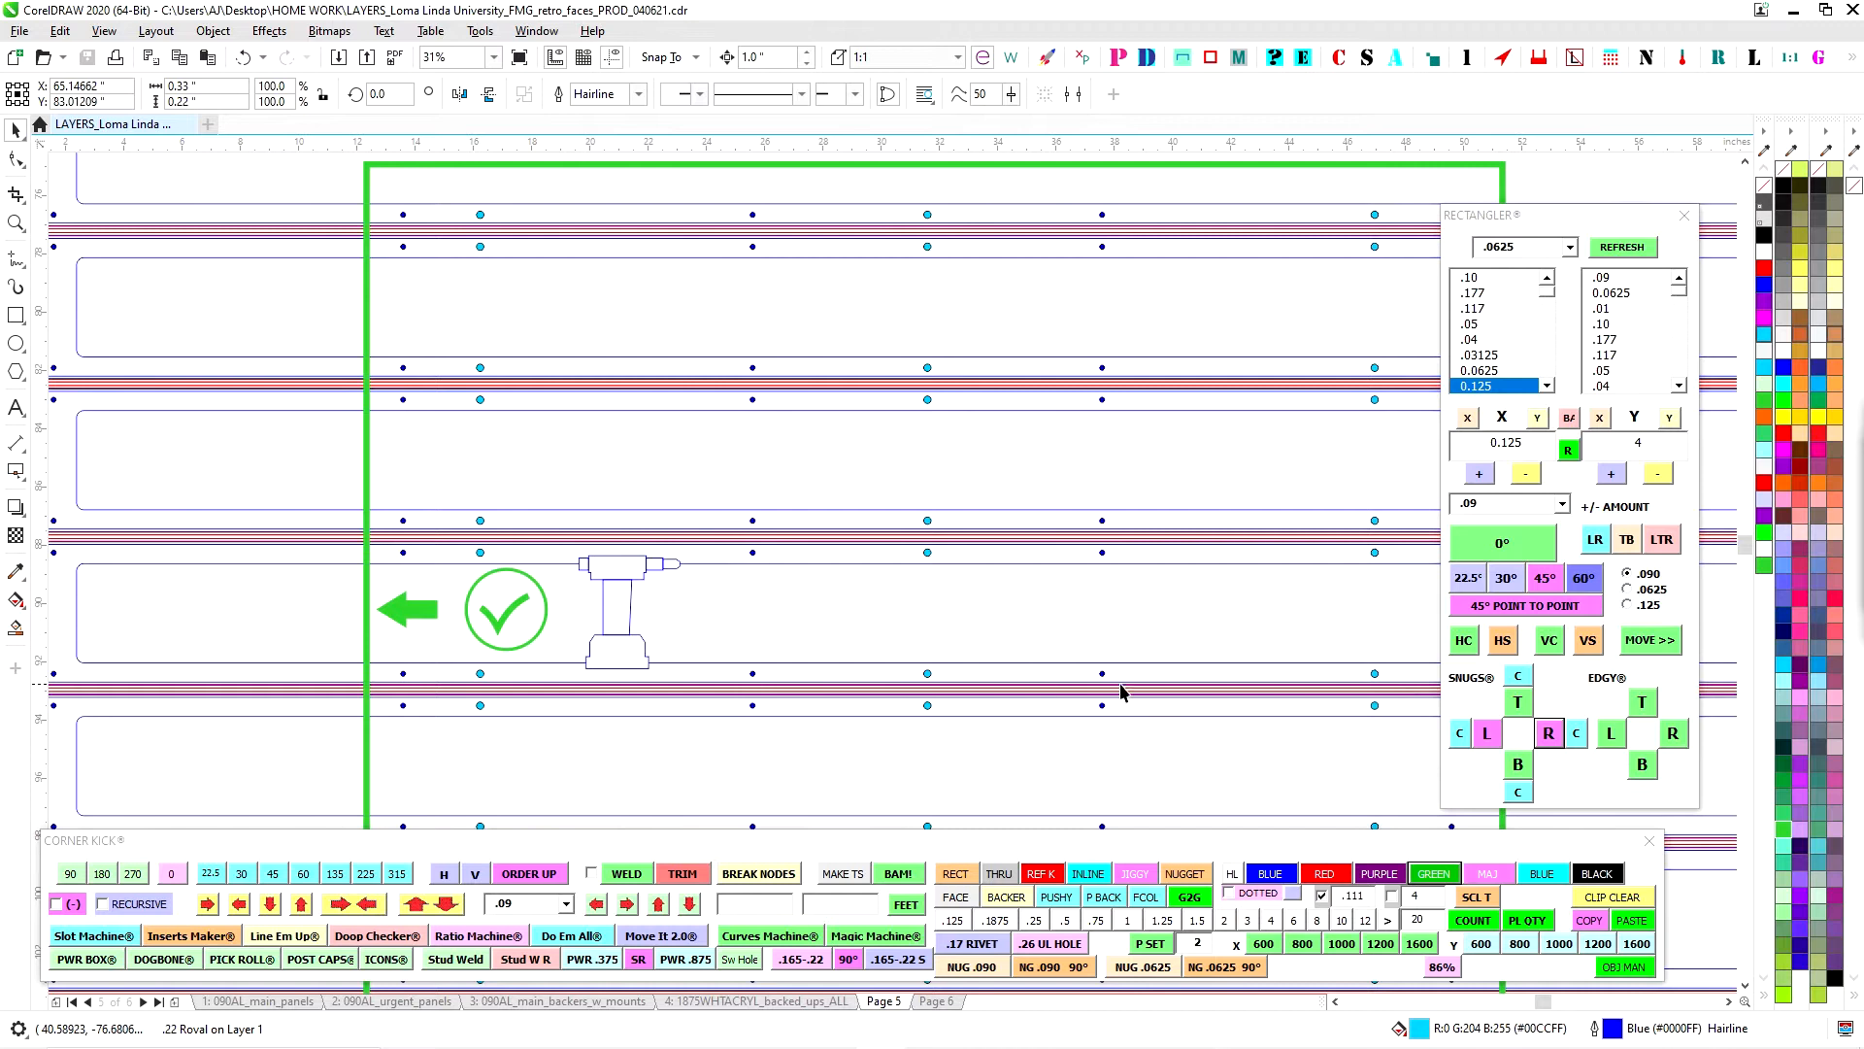
Examine the rivet holes along the backer seams inside the green drill zone and clear the current selection.
{"action": "scroll", "coordinate": [913, 684], "scroll_direction": "down", "scroll_amount": 1}
{"action": "left_click_drag", "start_coordinate": [913, 685], "coordinate": [716, 472]}
{"action": "scroll", "coordinate": [716, 472], "scroll_direction": "up", "scroll_amount": 1}
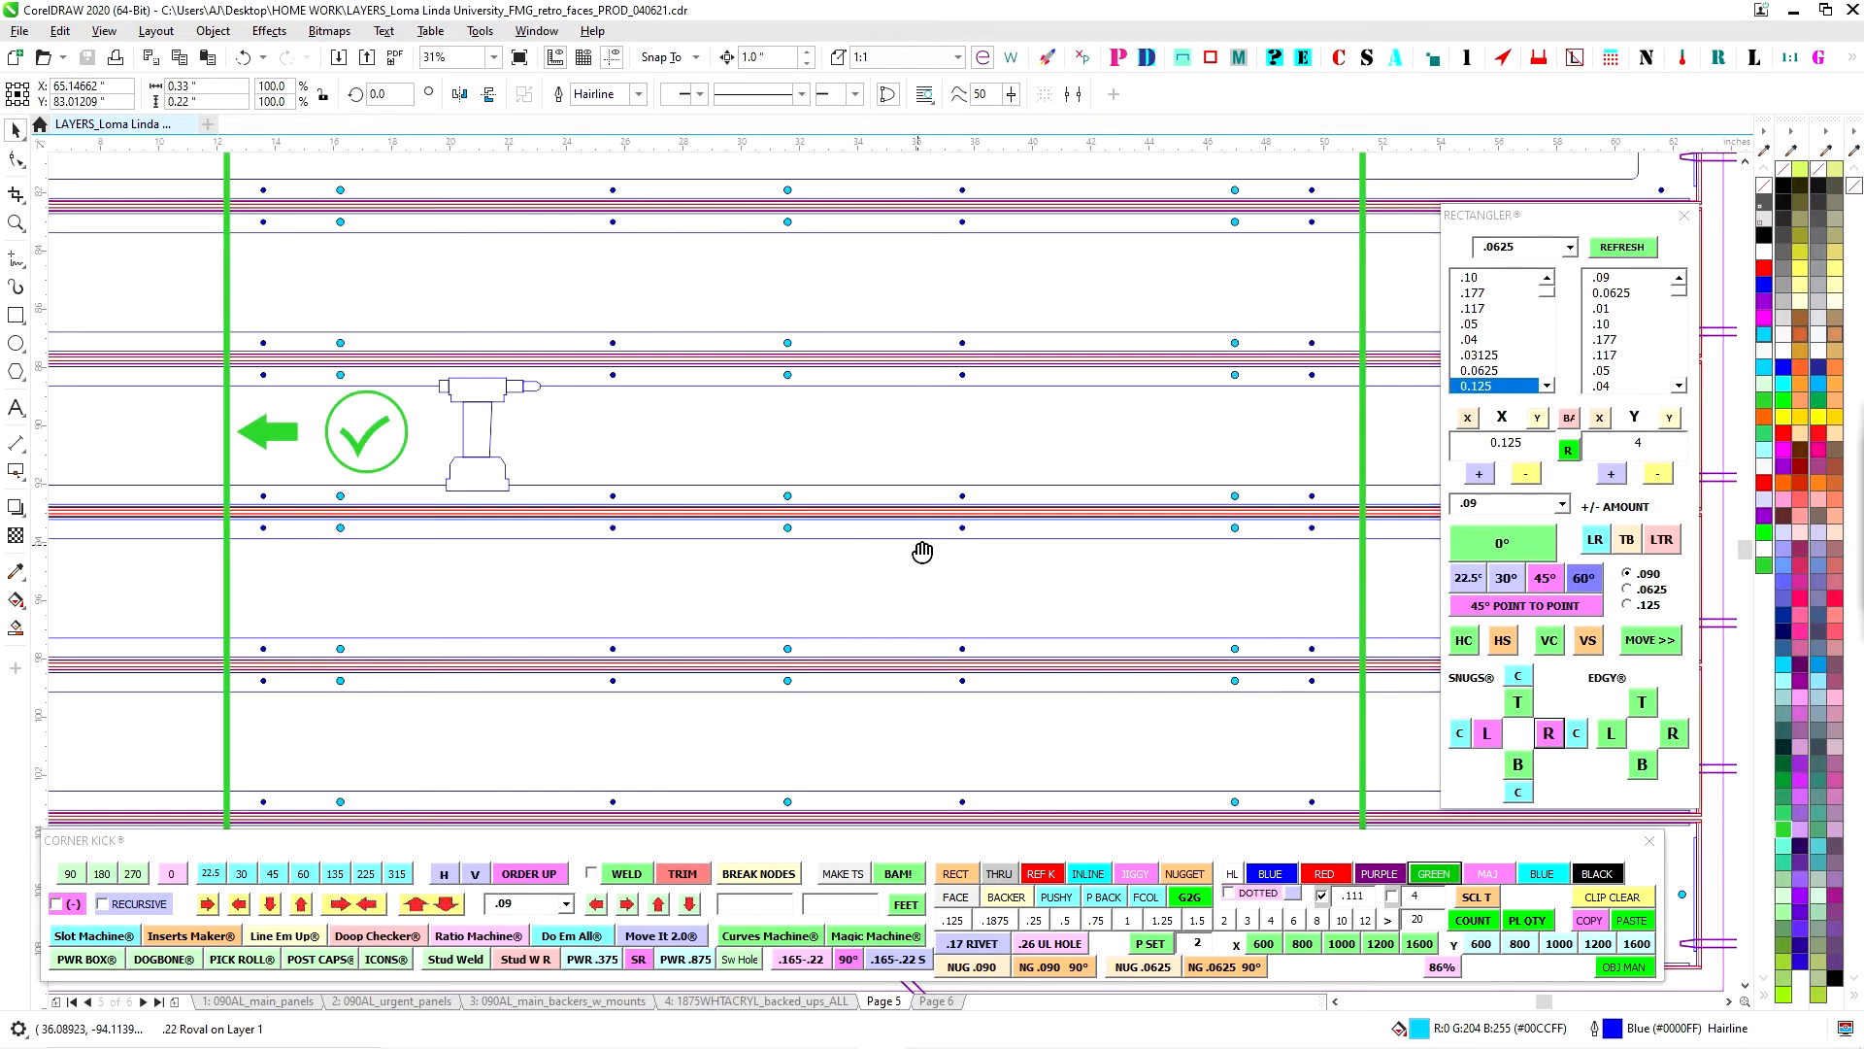
{"action": "left_click_drag", "start_coordinate": [917, 544], "coordinate": [595, 488]}
{"action": "scroll", "coordinate": [891, 466], "scroll_direction": "up", "scroll_amount": 2}
{"action": "left_click", "coordinate": [1005, 379]}
{"action": "scroll", "coordinate": [988, 425], "scroll_direction": "down", "scroll_amount": 2}
{"action": "scroll", "coordinate": [988, 426], "scroll_direction": "down", "scroll_amount": 1}
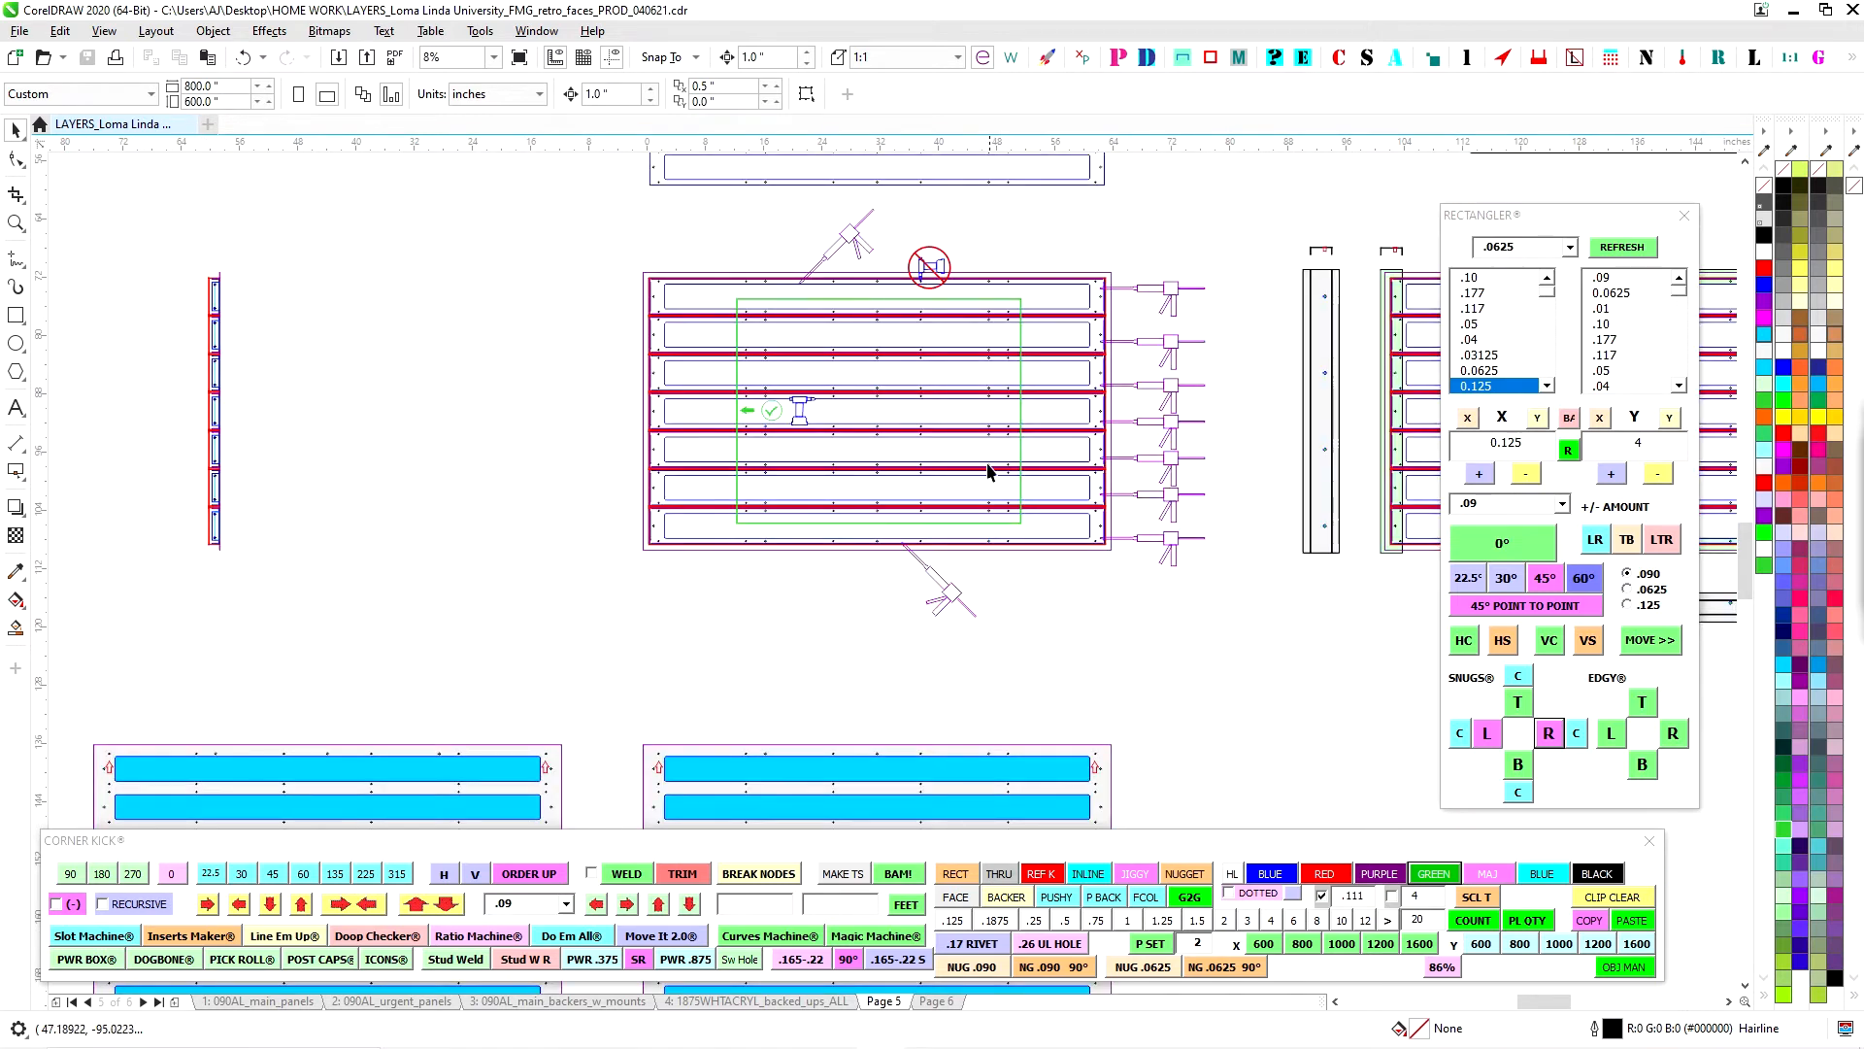
Examine the cyan and blue hole pairs at the lowest seam inside the green zone, near the lower rivet gun.
{"action": "scroll", "coordinate": [991, 486], "scroll_direction": "up", "scroll_amount": 1}
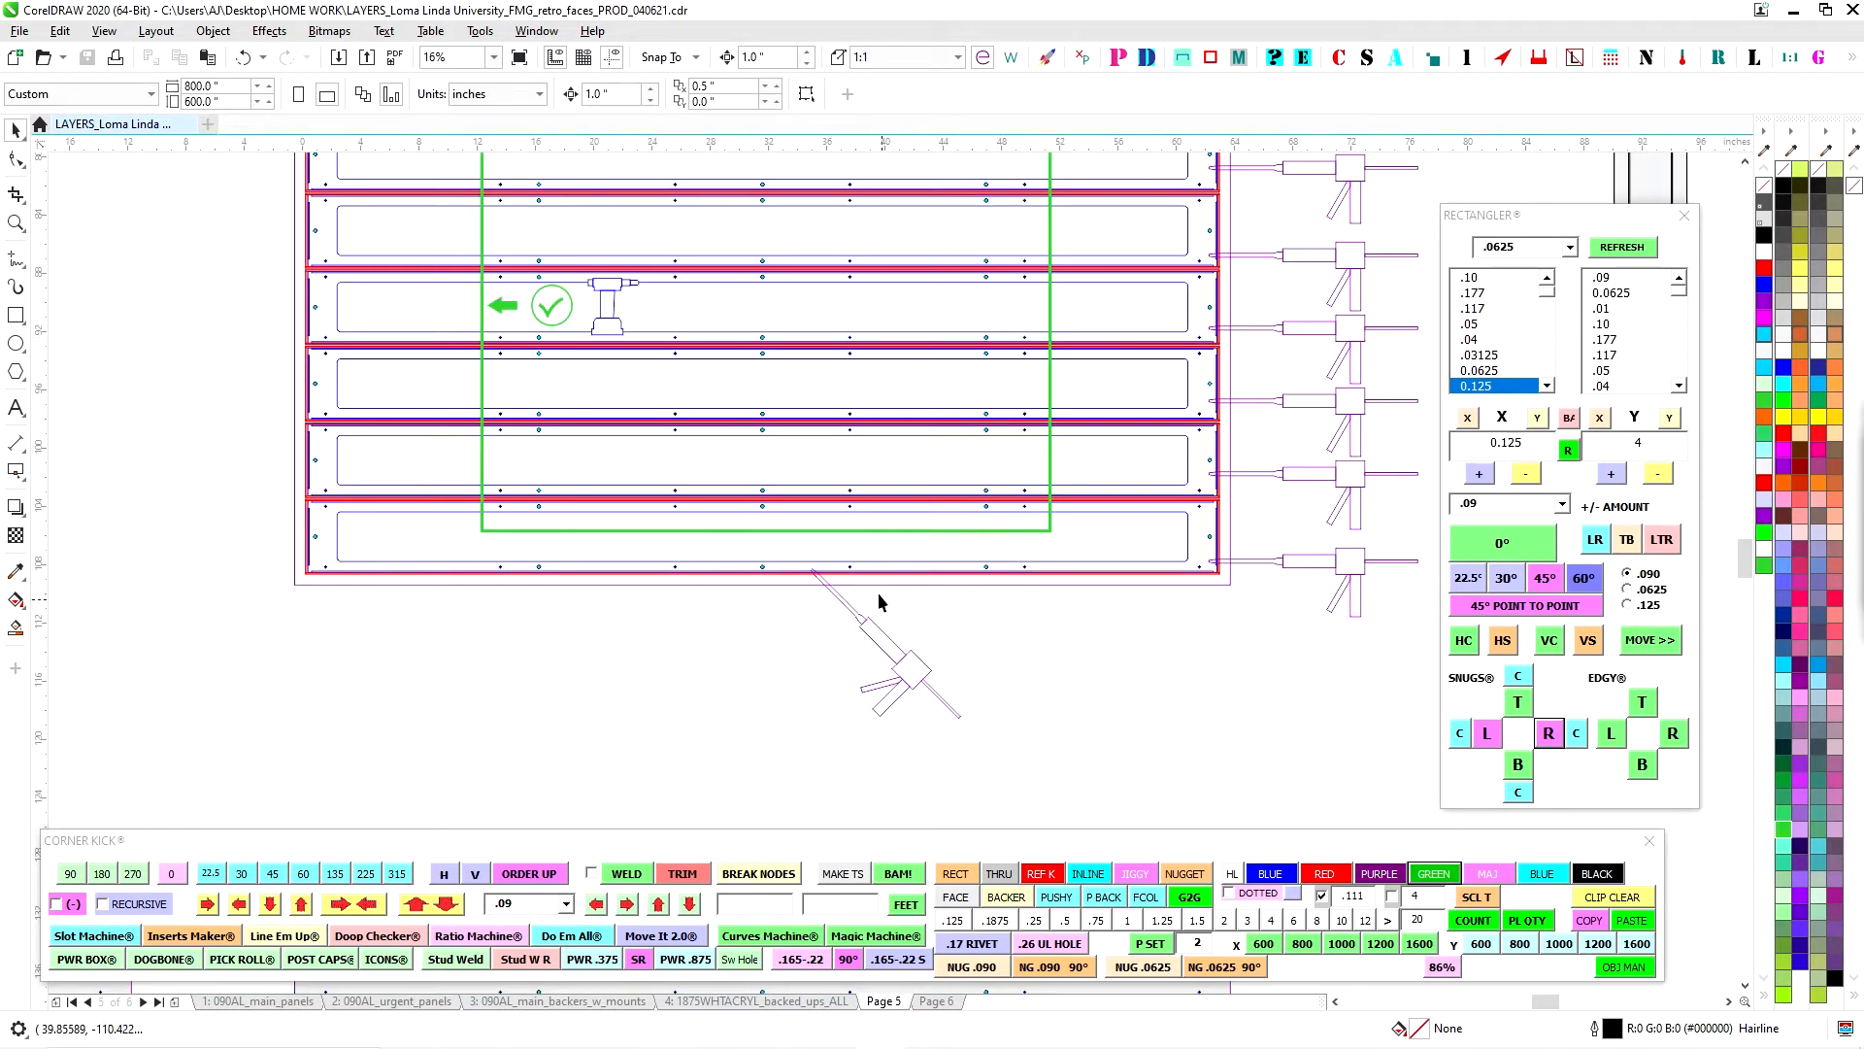
{"action": "scroll", "coordinate": [802, 511], "scroll_direction": "up", "scroll_amount": 4}
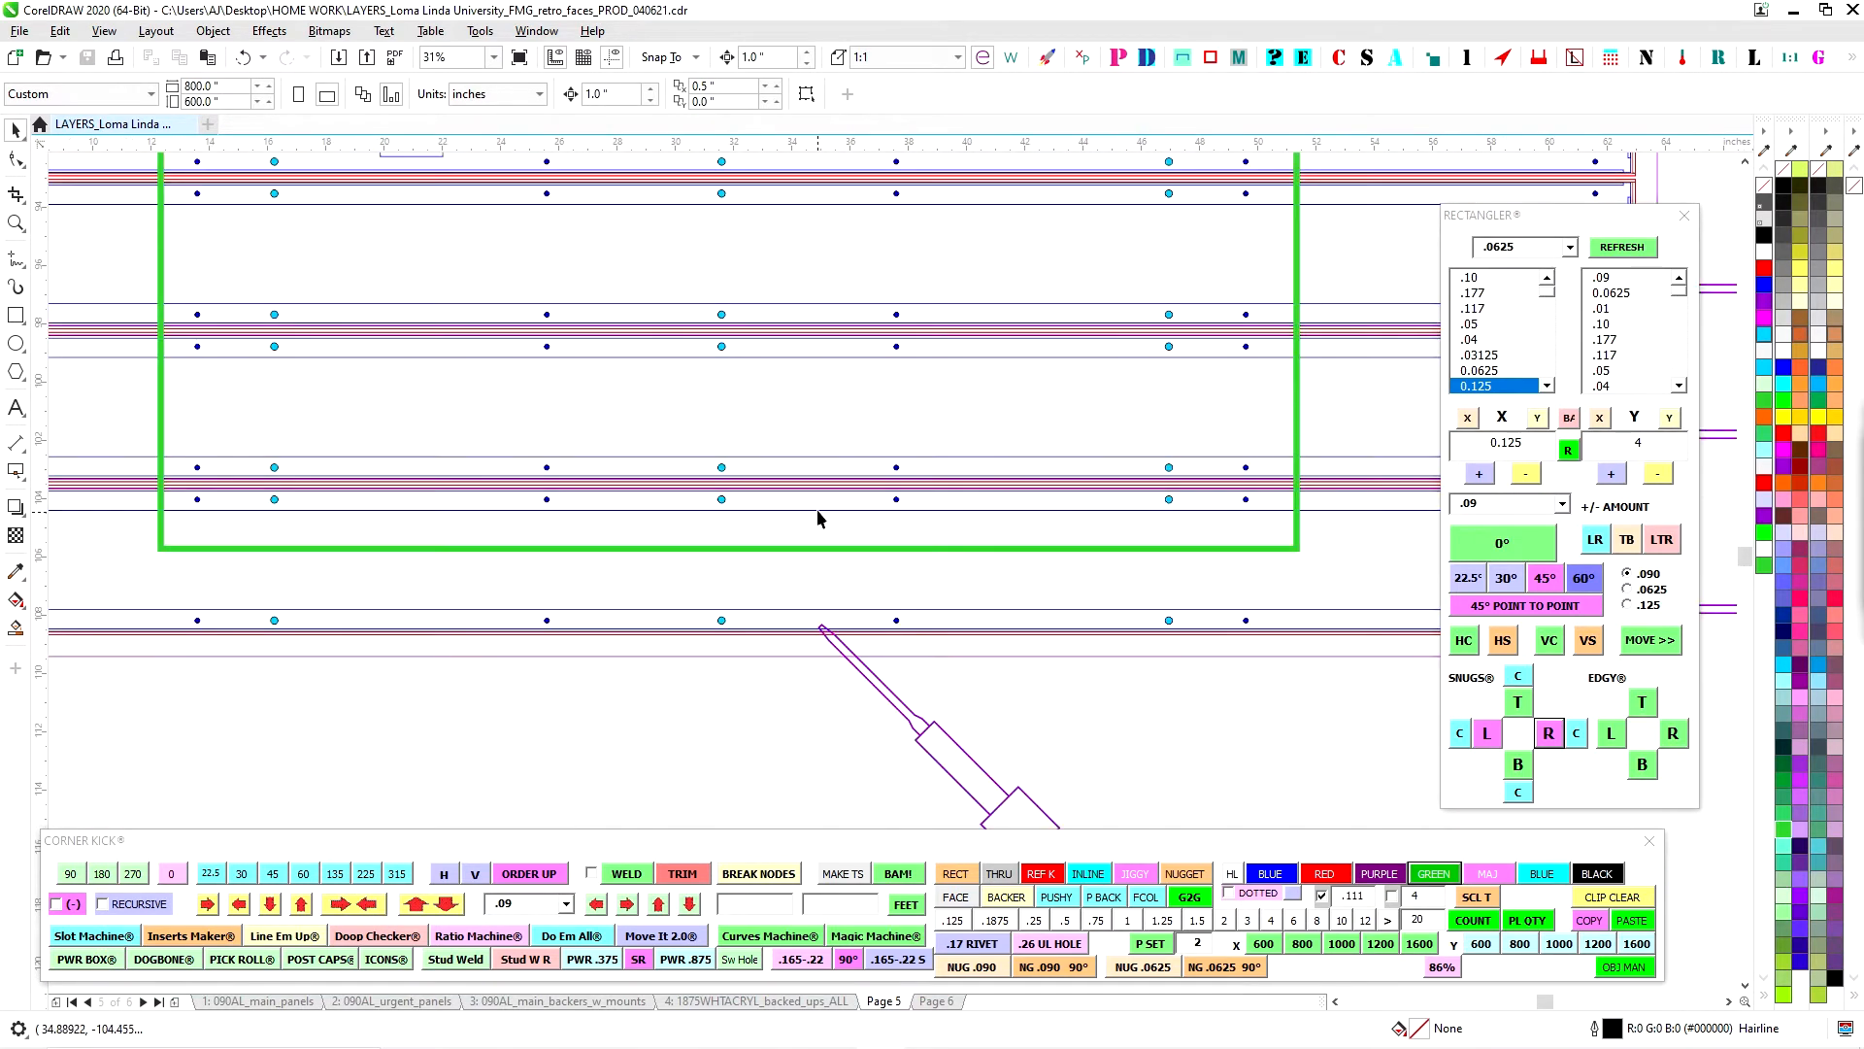
{"action": "scroll", "coordinate": [626, 430], "scroll_direction": "up", "scroll_amount": 1}
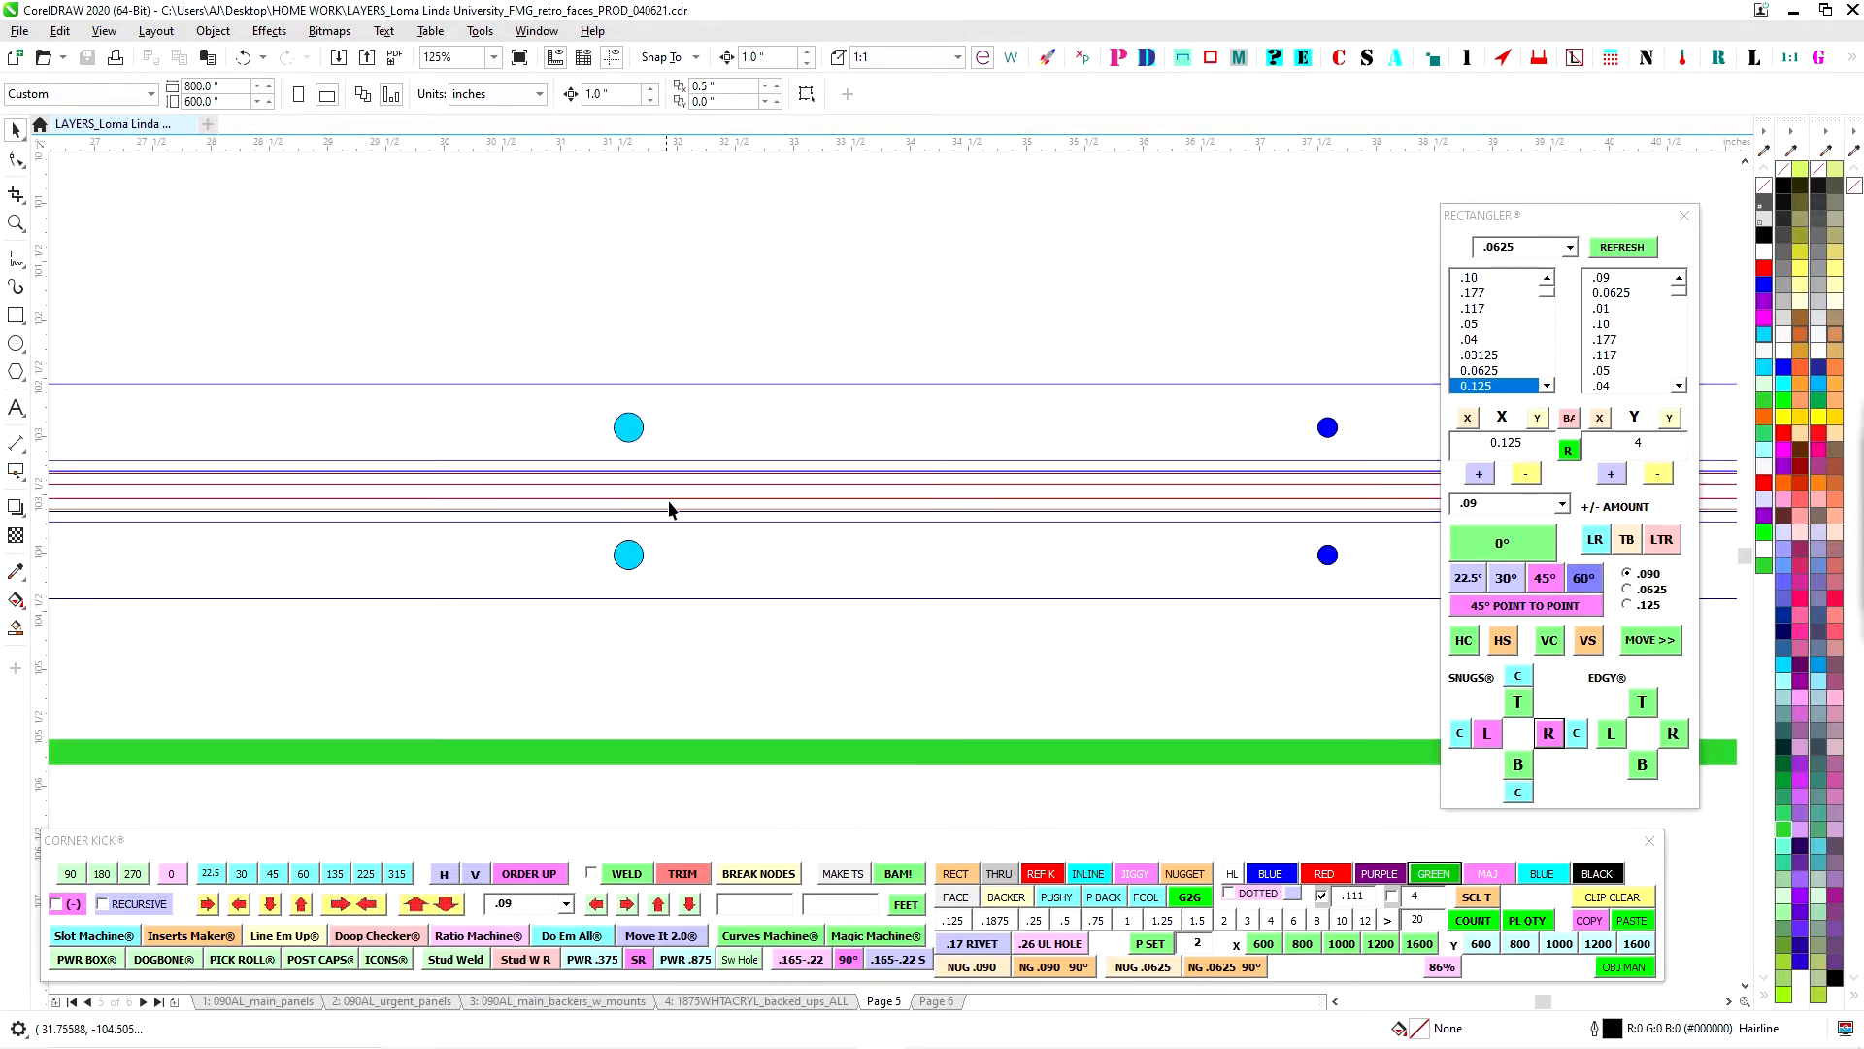
Examine the holes around the cyan openings of the backer sheet below the rivet gun diagram, including its arrow-marked corners.
{"action": "scroll", "coordinate": [669, 508], "scroll_direction": "down", "scroll_amount": 5}
{"action": "scroll", "coordinate": [784, 505], "scroll_direction": "up", "scroll_amount": 3}
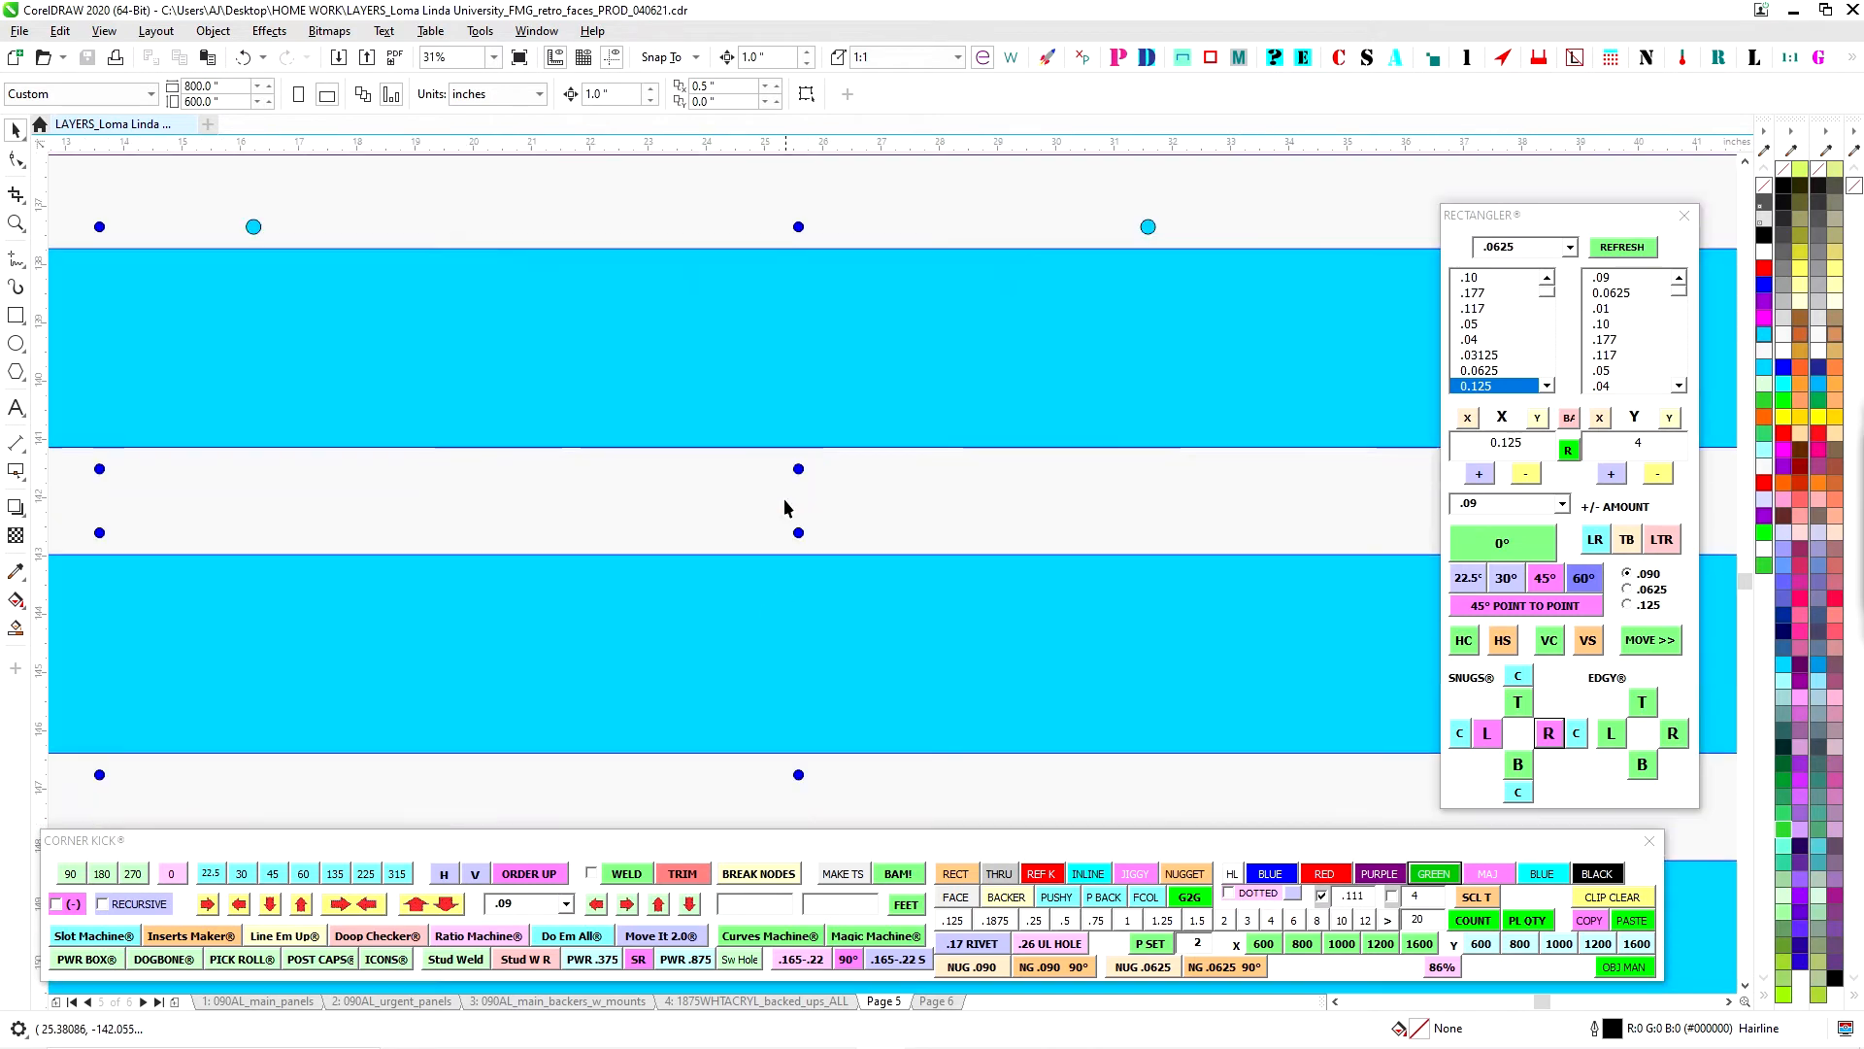
{"action": "scroll", "coordinate": [533, 573], "scroll_direction": "down", "scroll_amount": 3}
{"action": "scroll", "coordinate": [230, 468], "scroll_direction": "up", "scroll_amount": 2}
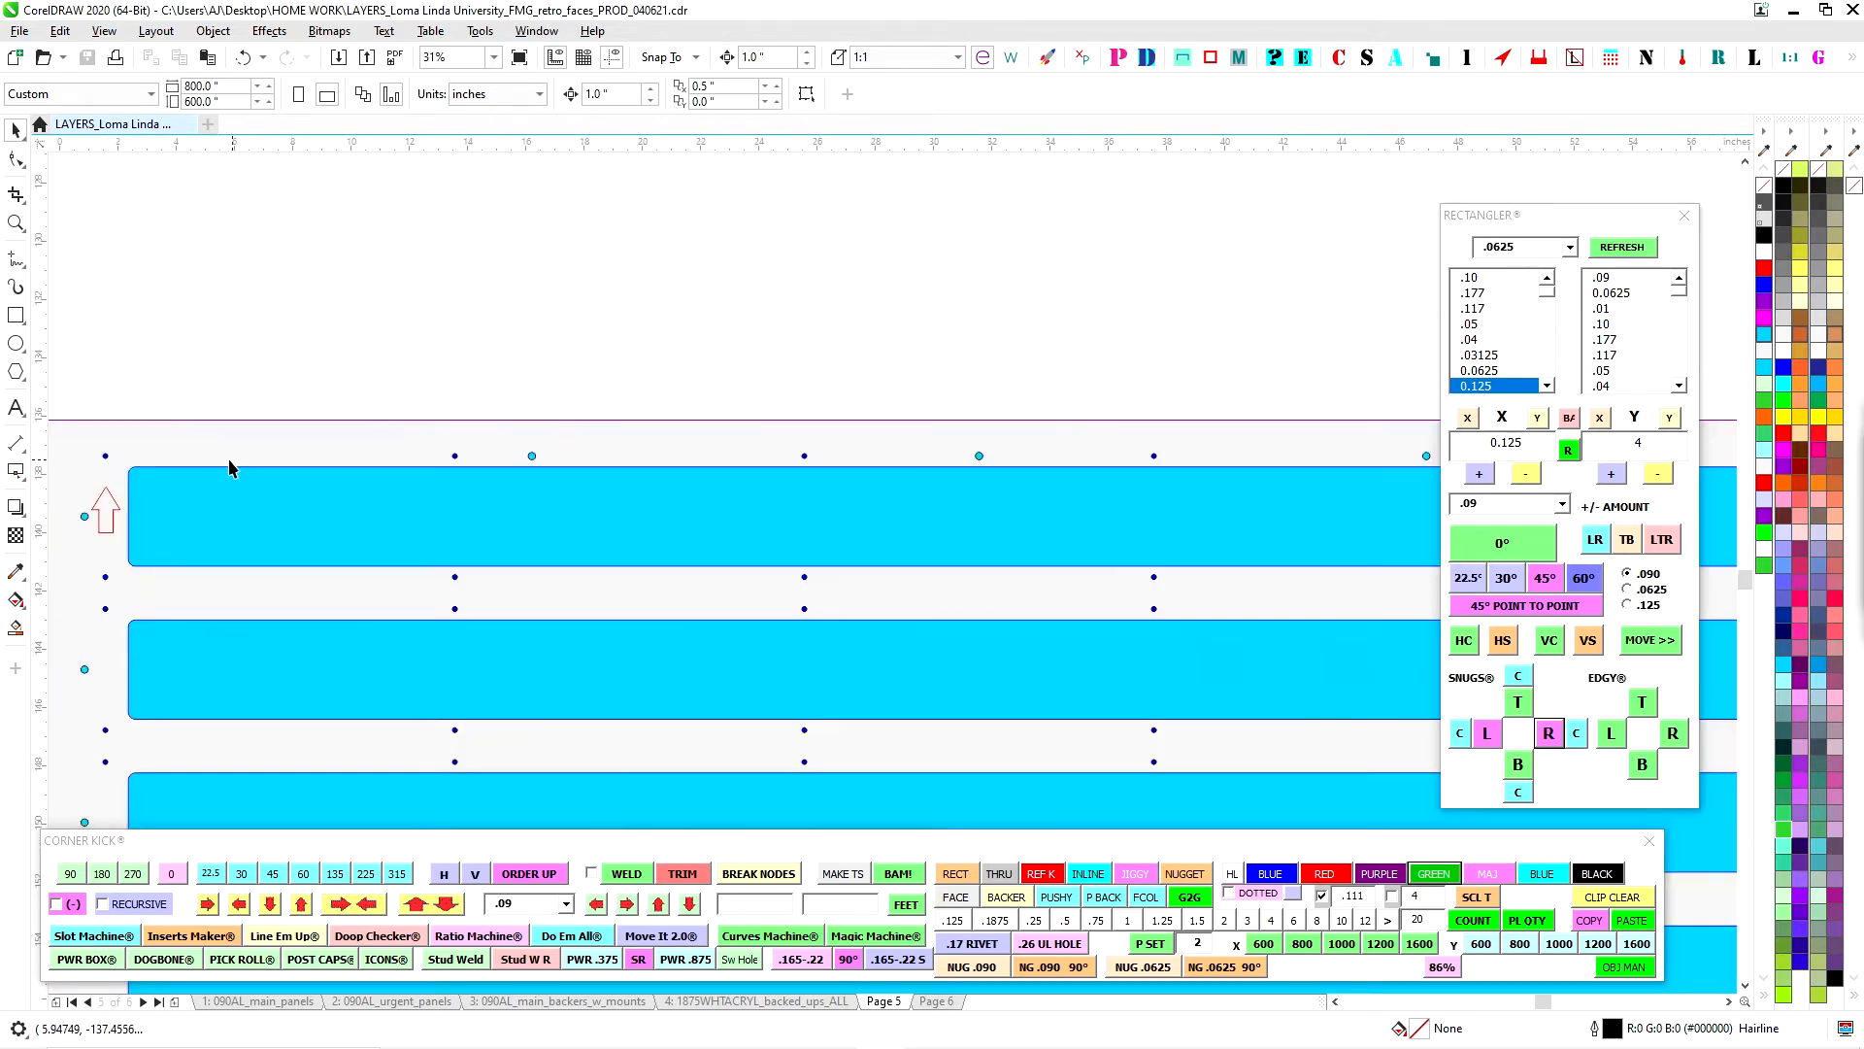
{"action": "left_click_drag", "start_coordinate": [1223, 342], "coordinate": [577, 264]}
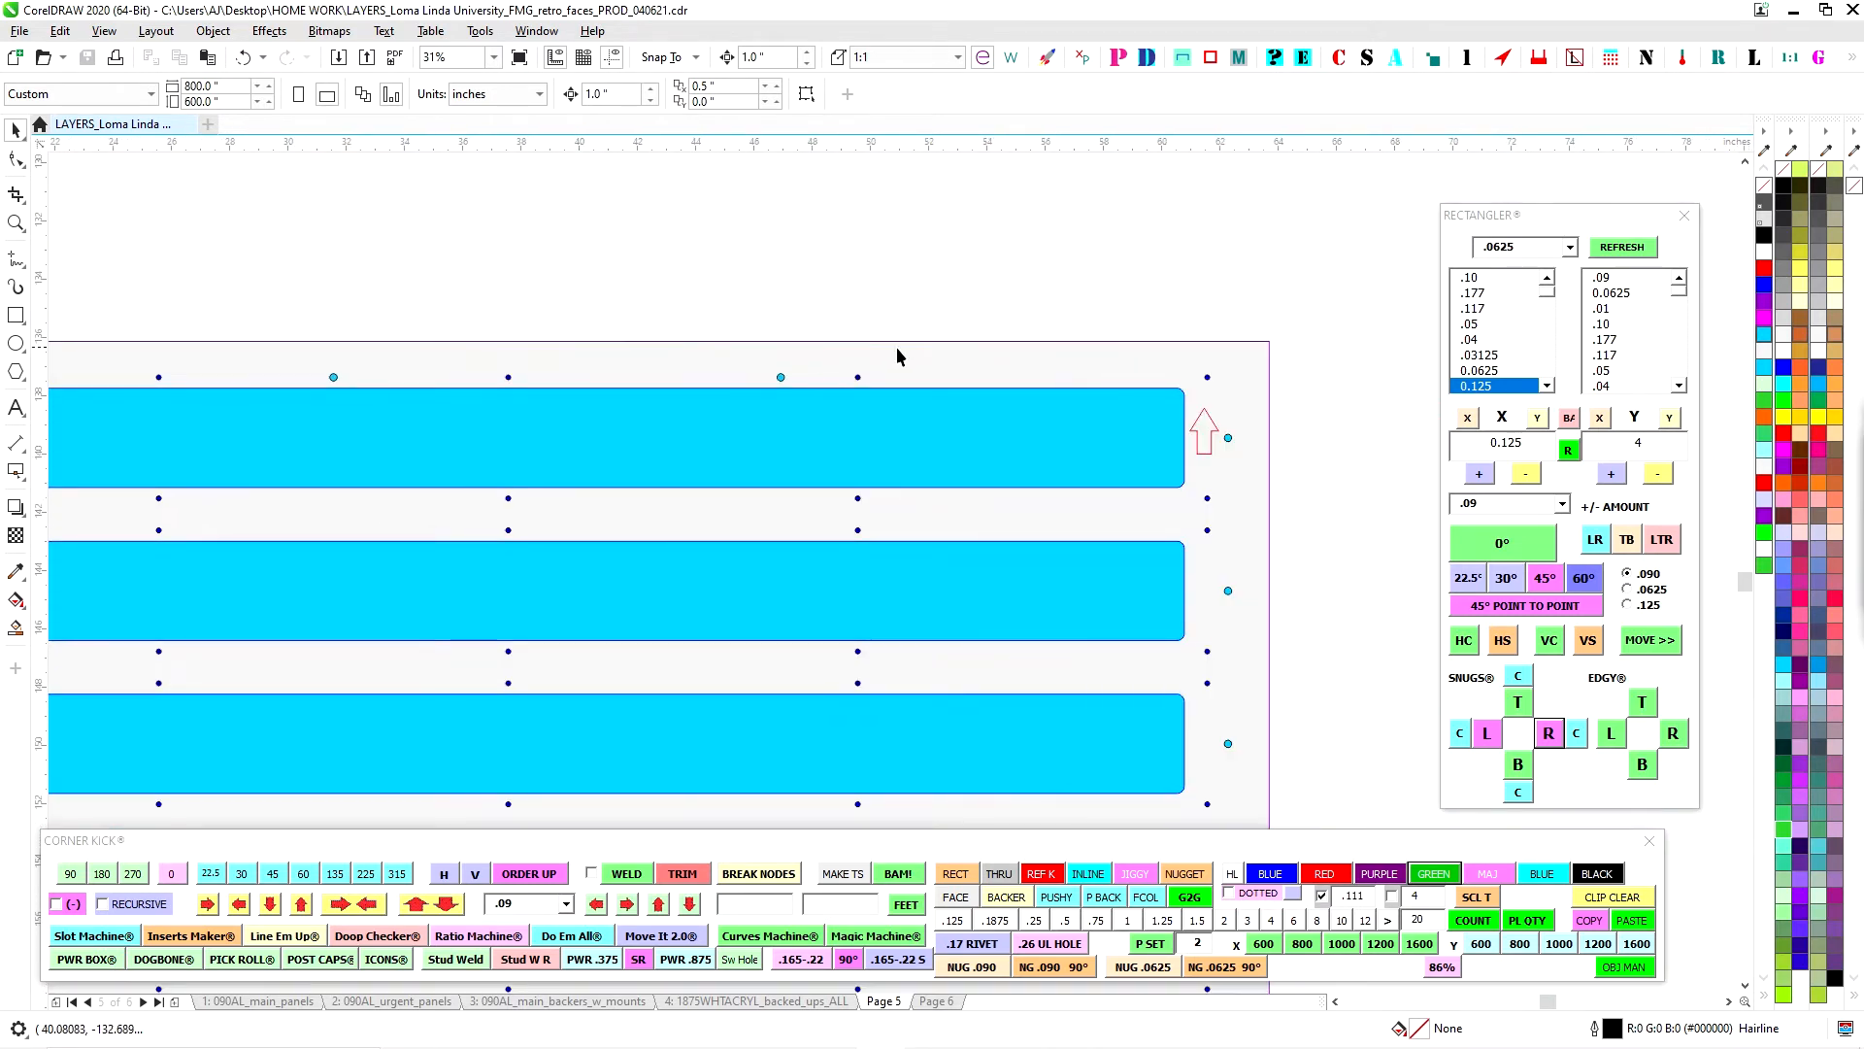
{"action": "scroll", "coordinate": [1270, 744], "scroll_direction": "down", "scroll_amount": 2}
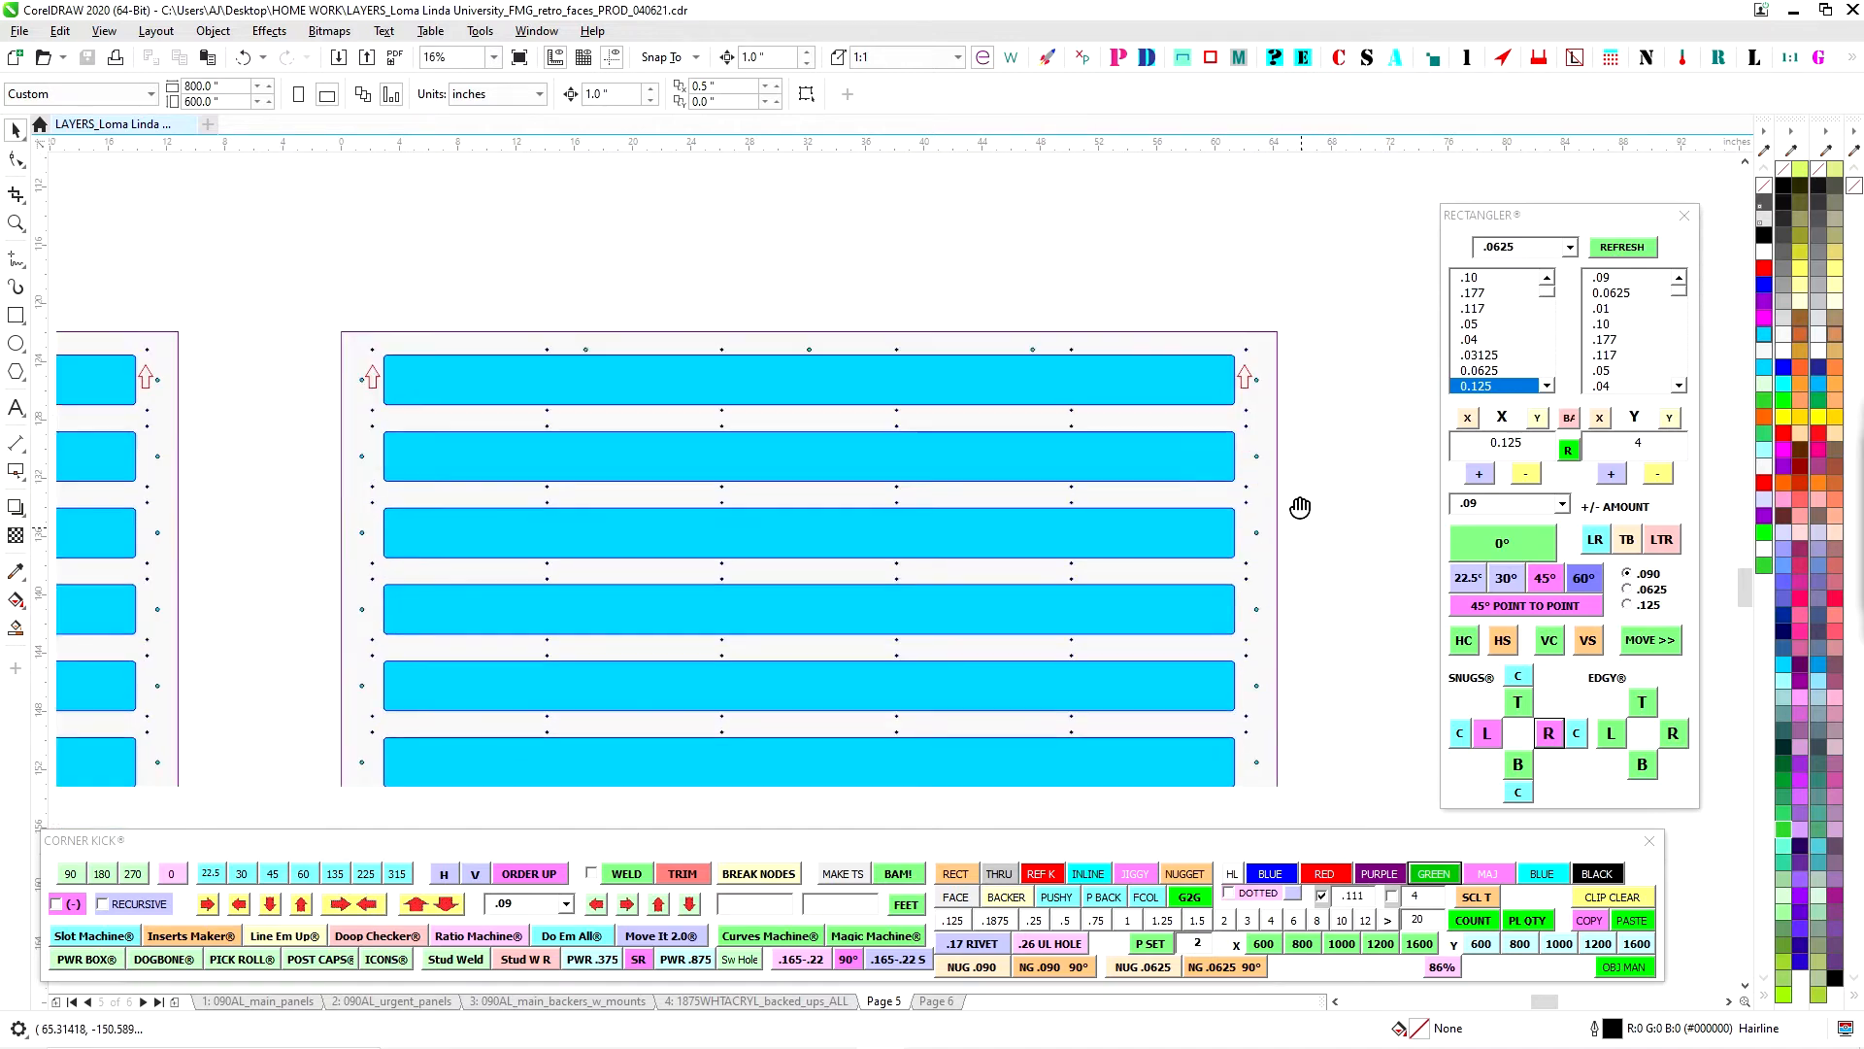
{"action": "scroll", "coordinate": [805, 428], "scroll_direction": "up", "scroll_amount": 1}
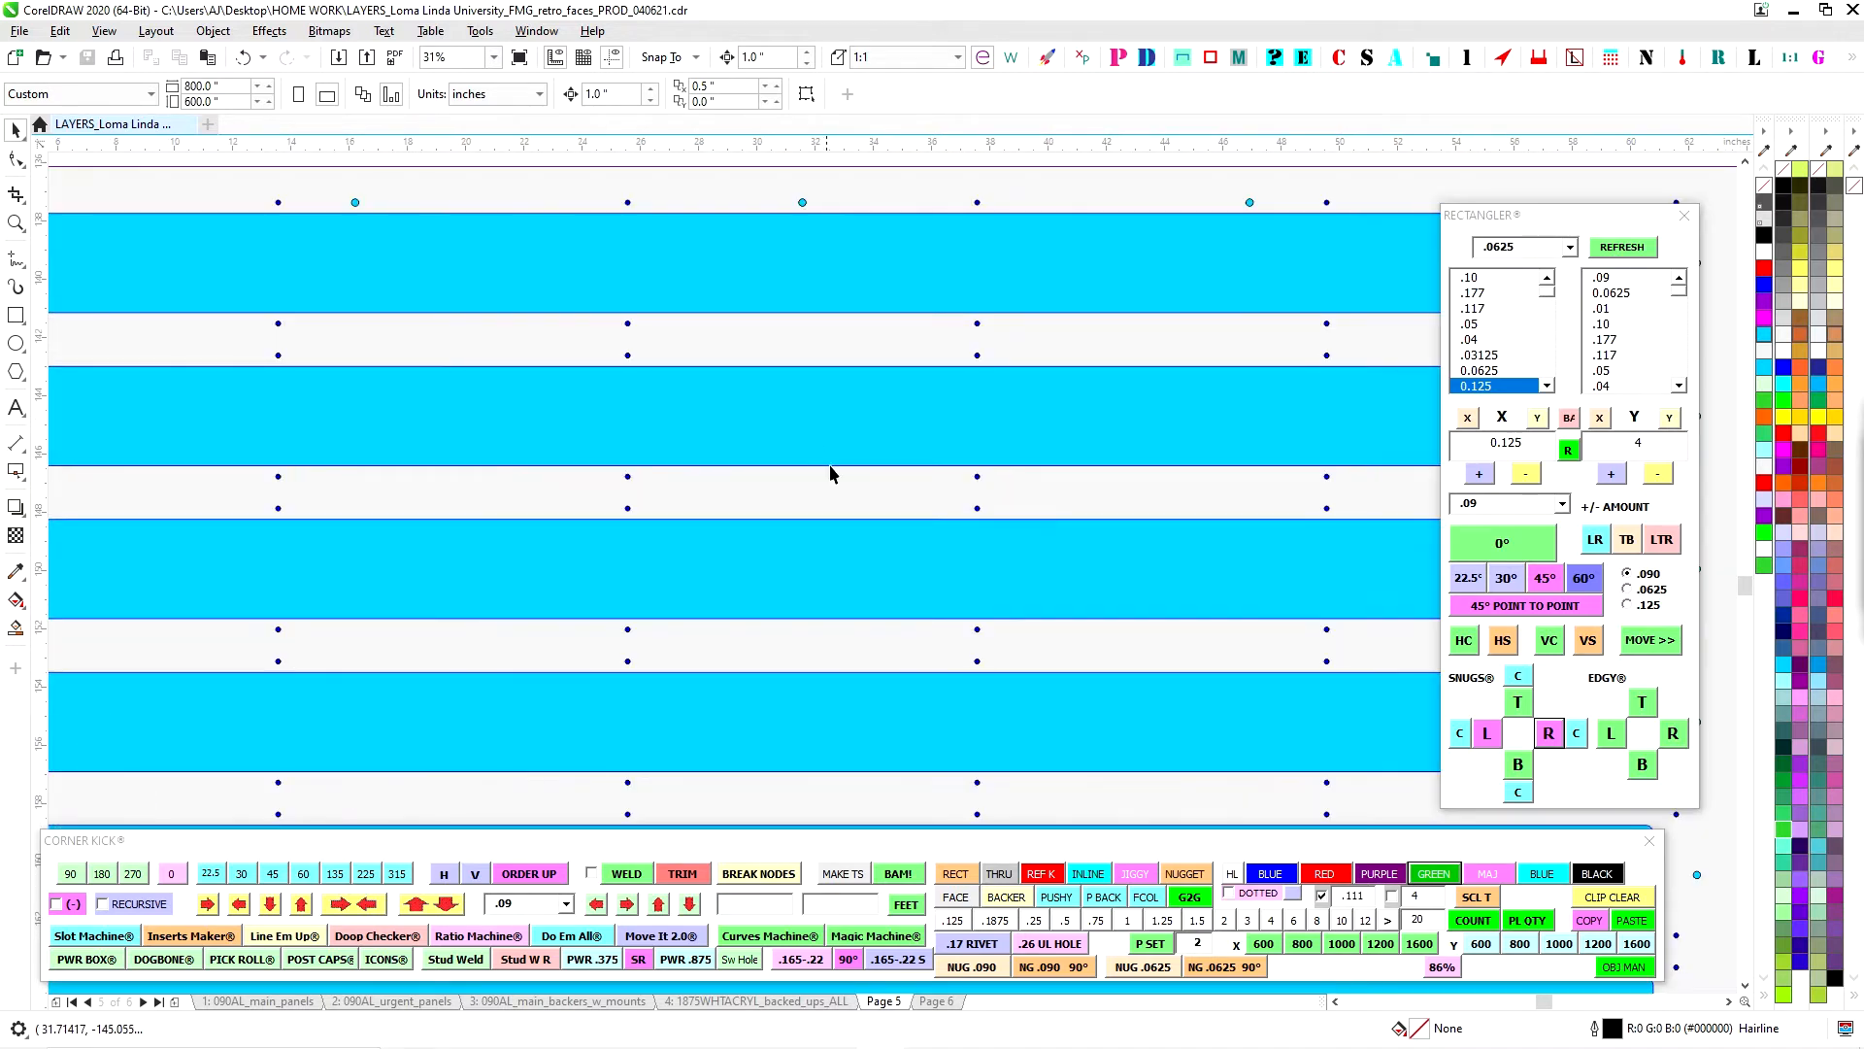
Go back to the rivet gun diagram and compare the cyan and blue hole pairs just above the green zone's lower edge.
{"action": "scroll", "coordinate": [1117, 709], "scroll_direction": "down", "scroll_amount": 1}
{"action": "left_click_drag", "start_coordinate": [1117, 709], "coordinate": [1006, 653]}
{"action": "scroll", "coordinate": [983, 643], "scroll_direction": "down", "scroll_amount": 1}
{"action": "mouse_move", "coordinate": [914, 420]}
{"action": "left_mouse_down"}
{"action": "mouse_move", "coordinate": [862, 541]}
{"action": "mouse_move", "coordinate": [931, 707]}
{"action": "left_mouse_up"}
{"action": "scroll", "coordinate": [930, 560], "scroll_direction": "up", "scroll_amount": 3}
{"action": "scroll", "coordinate": [930, 560], "scroll_direction": "up", "scroll_amount": 1}
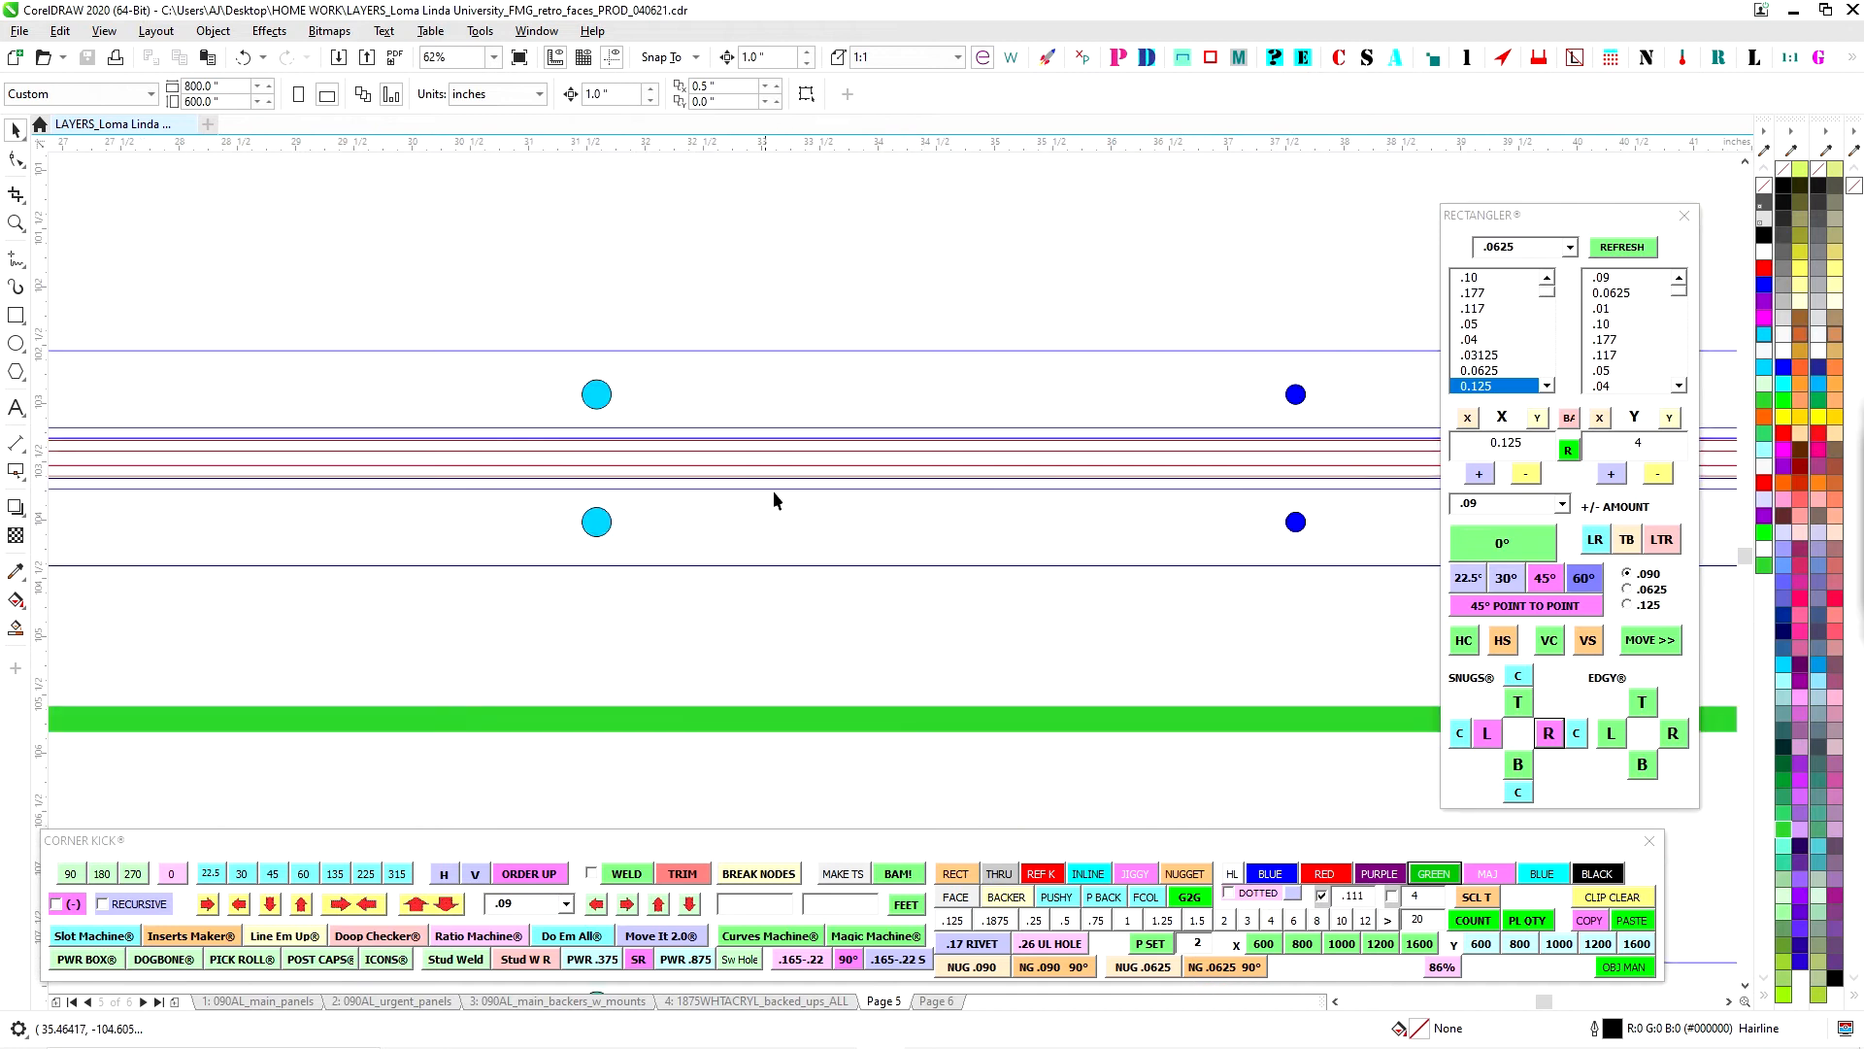
View the full rivet gun diagram again, including the green zone, the crossed-out drill and the row of rivet guns.
{"action": "scroll", "coordinate": [626, 454], "scroll_direction": "down", "scroll_amount": 2}
{"action": "left_click_drag", "start_coordinate": [640, 374], "coordinate": [708, 481]}
{"action": "scroll", "coordinate": [782, 476], "scroll_direction": "down", "scroll_amount": 3}
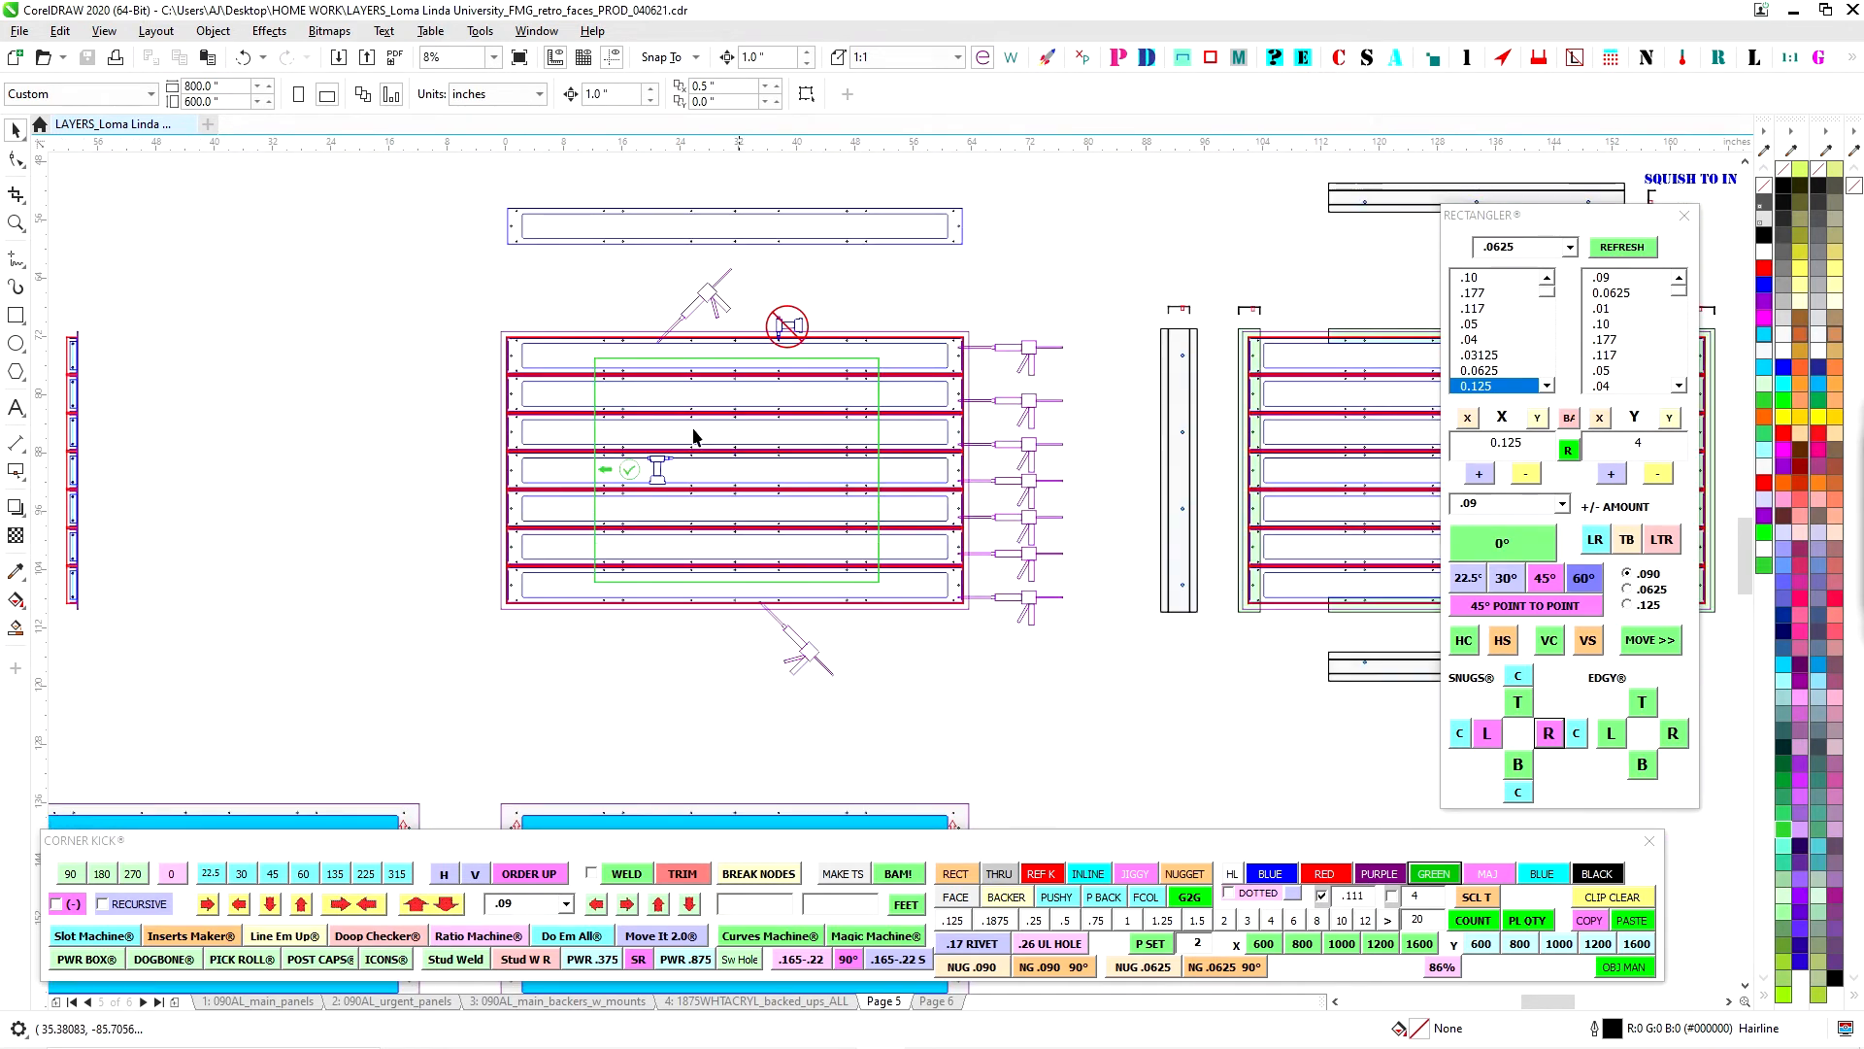
{"action": "scroll", "coordinate": [785, 419], "scroll_direction": "up", "scroll_amount": 1}
{"action": "scroll", "coordinate": [1186, 375], "scroll_direction": "down", "scroll_amount": 1}
{"action": "scroll", "coordinate": [666, 291], "scroll_direction": "up", "scroll_amount": 1}
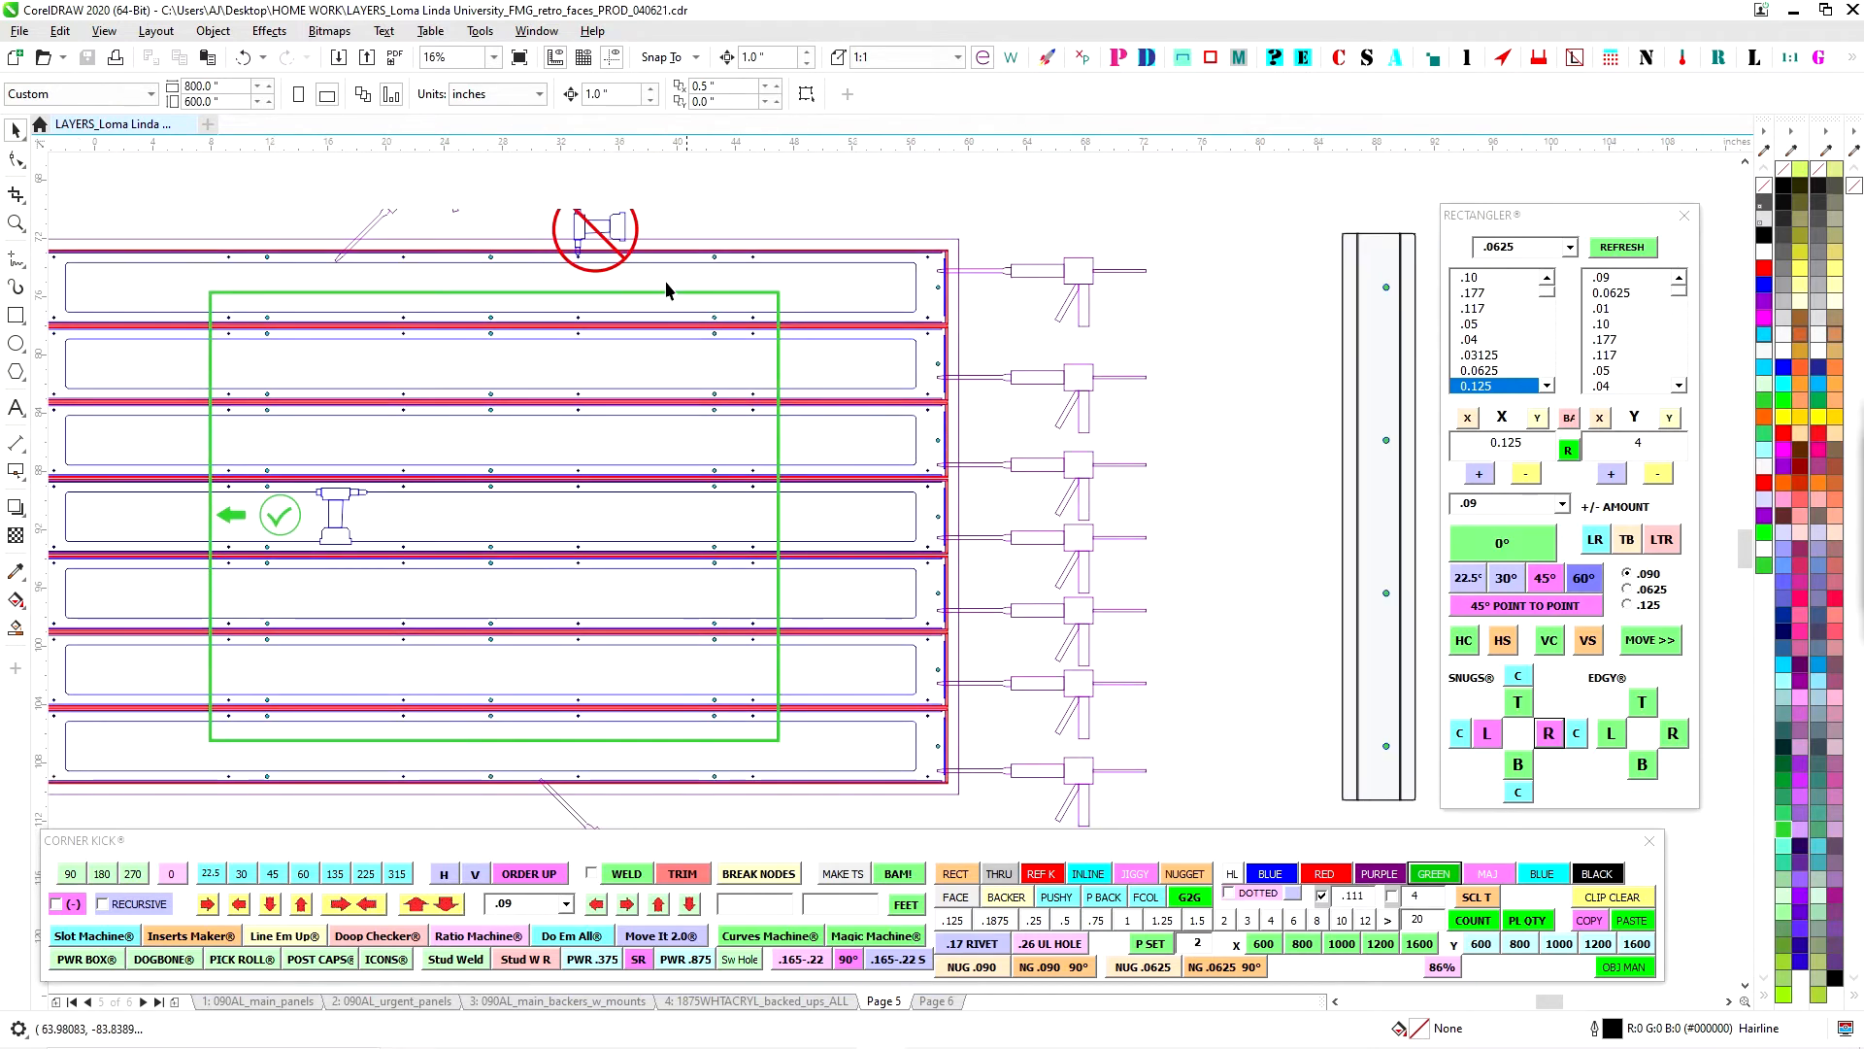
Examine the QTY 14 panel diagram above, with its numbered 1 and 2 sides, end tabs and lens-shaped pieces.
{"action": "scroll", "coordinate": [852, 401], "scroll_direction": "down", "scroll_amount": 2}
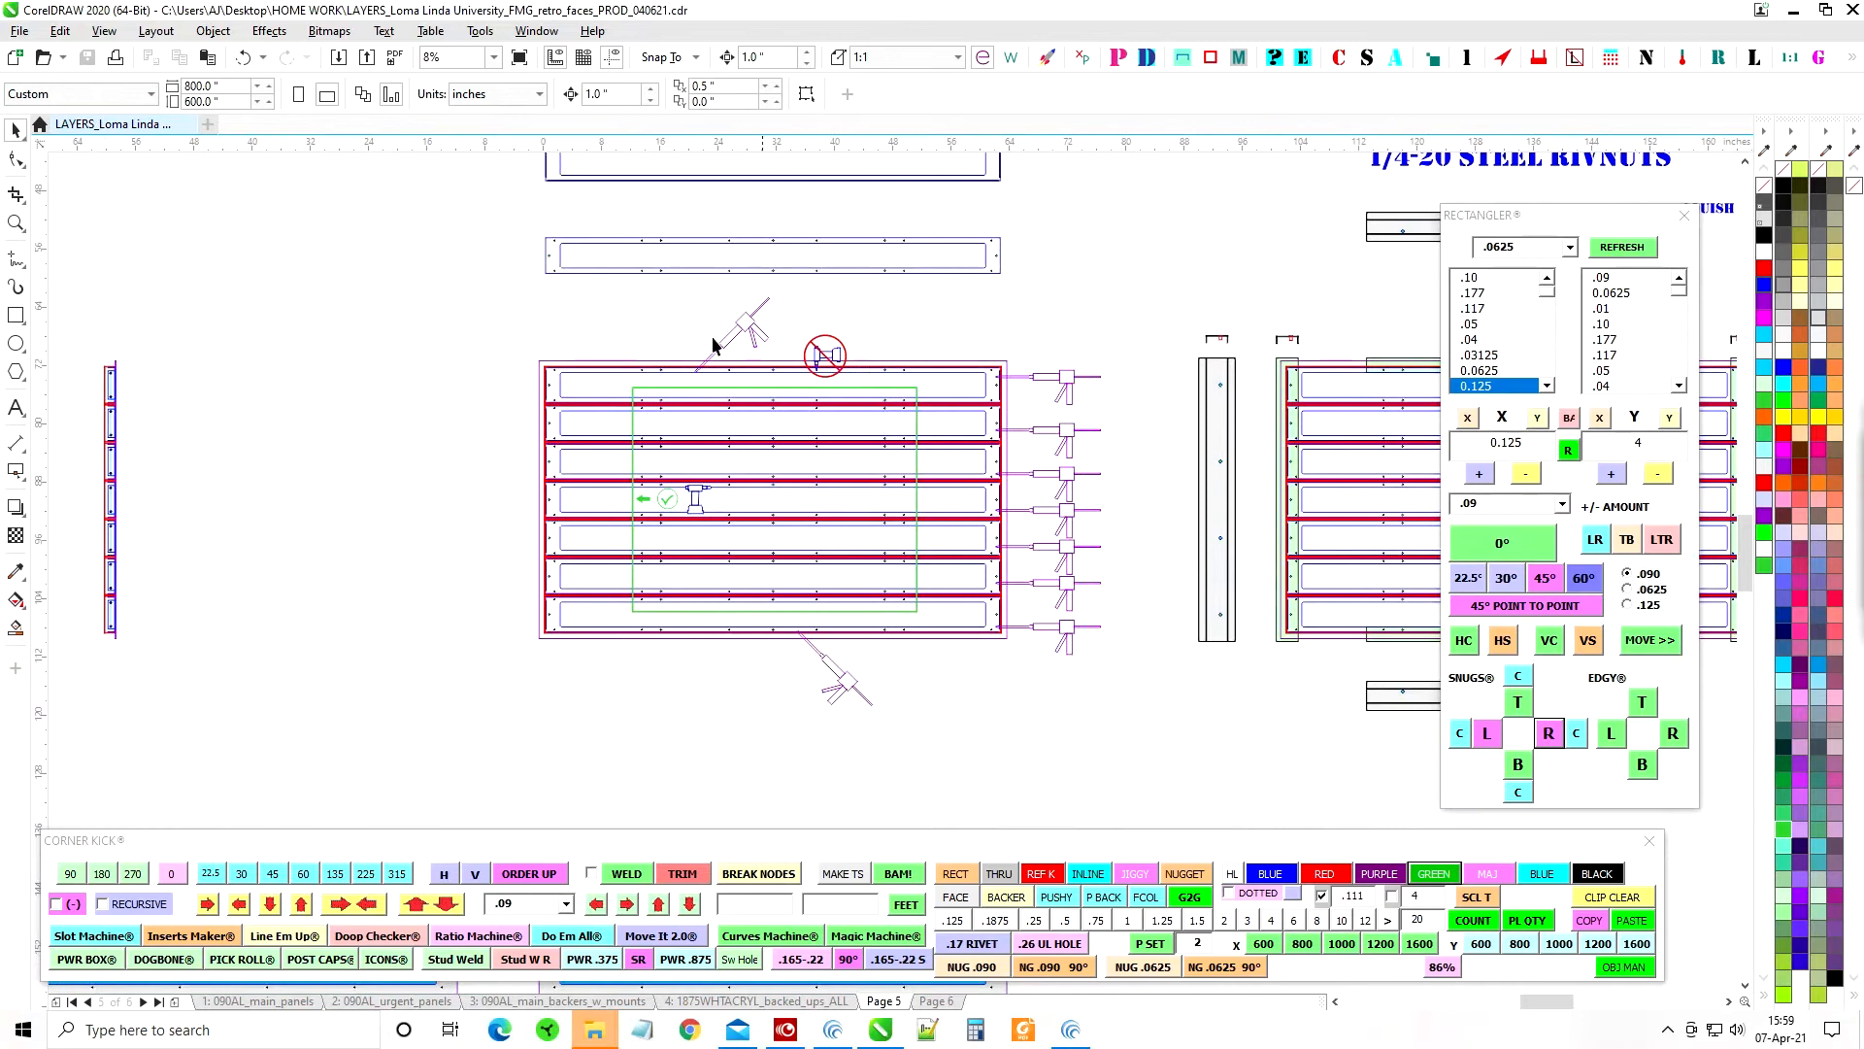
{"action": "scroll", "coordinate": [811, 292], "scroll_direction": "up", "scroll_amount": 2}
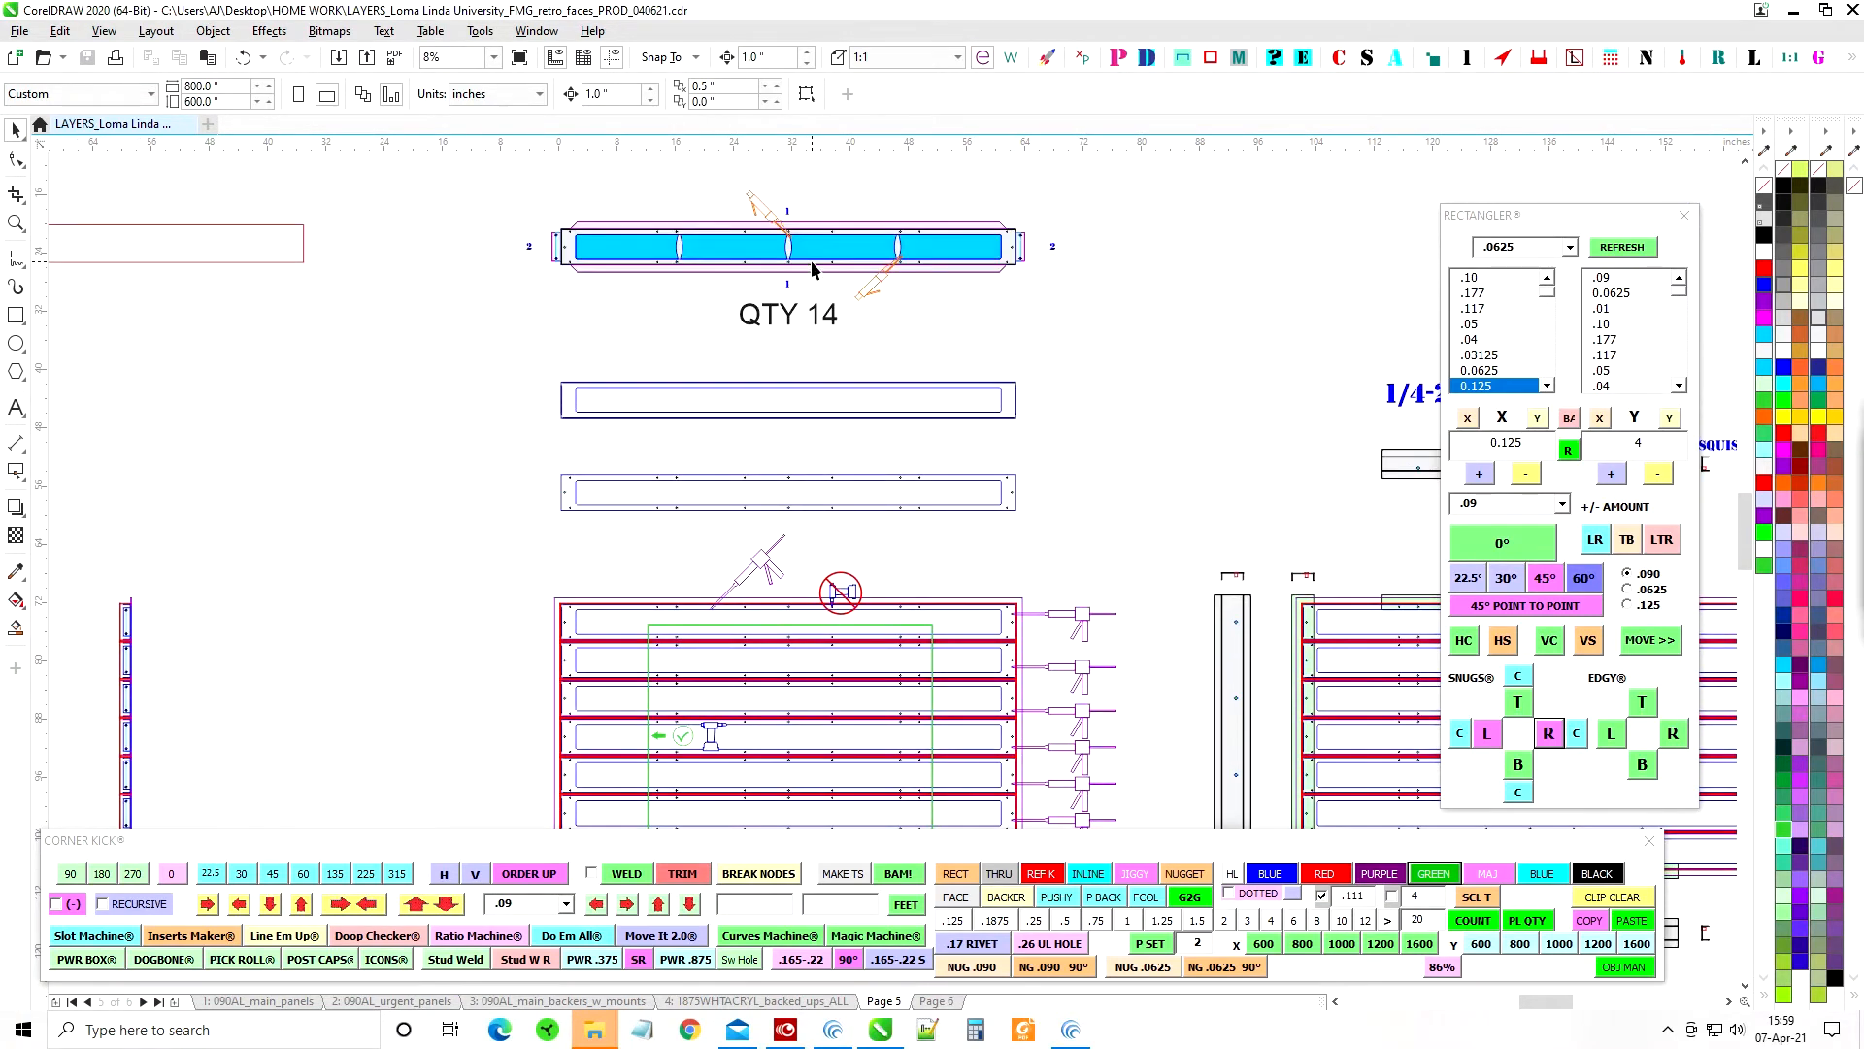
{"action": "scroll", "coordinate": [806, 242], "scroll_direction": "up", "scroll_amount": 1}
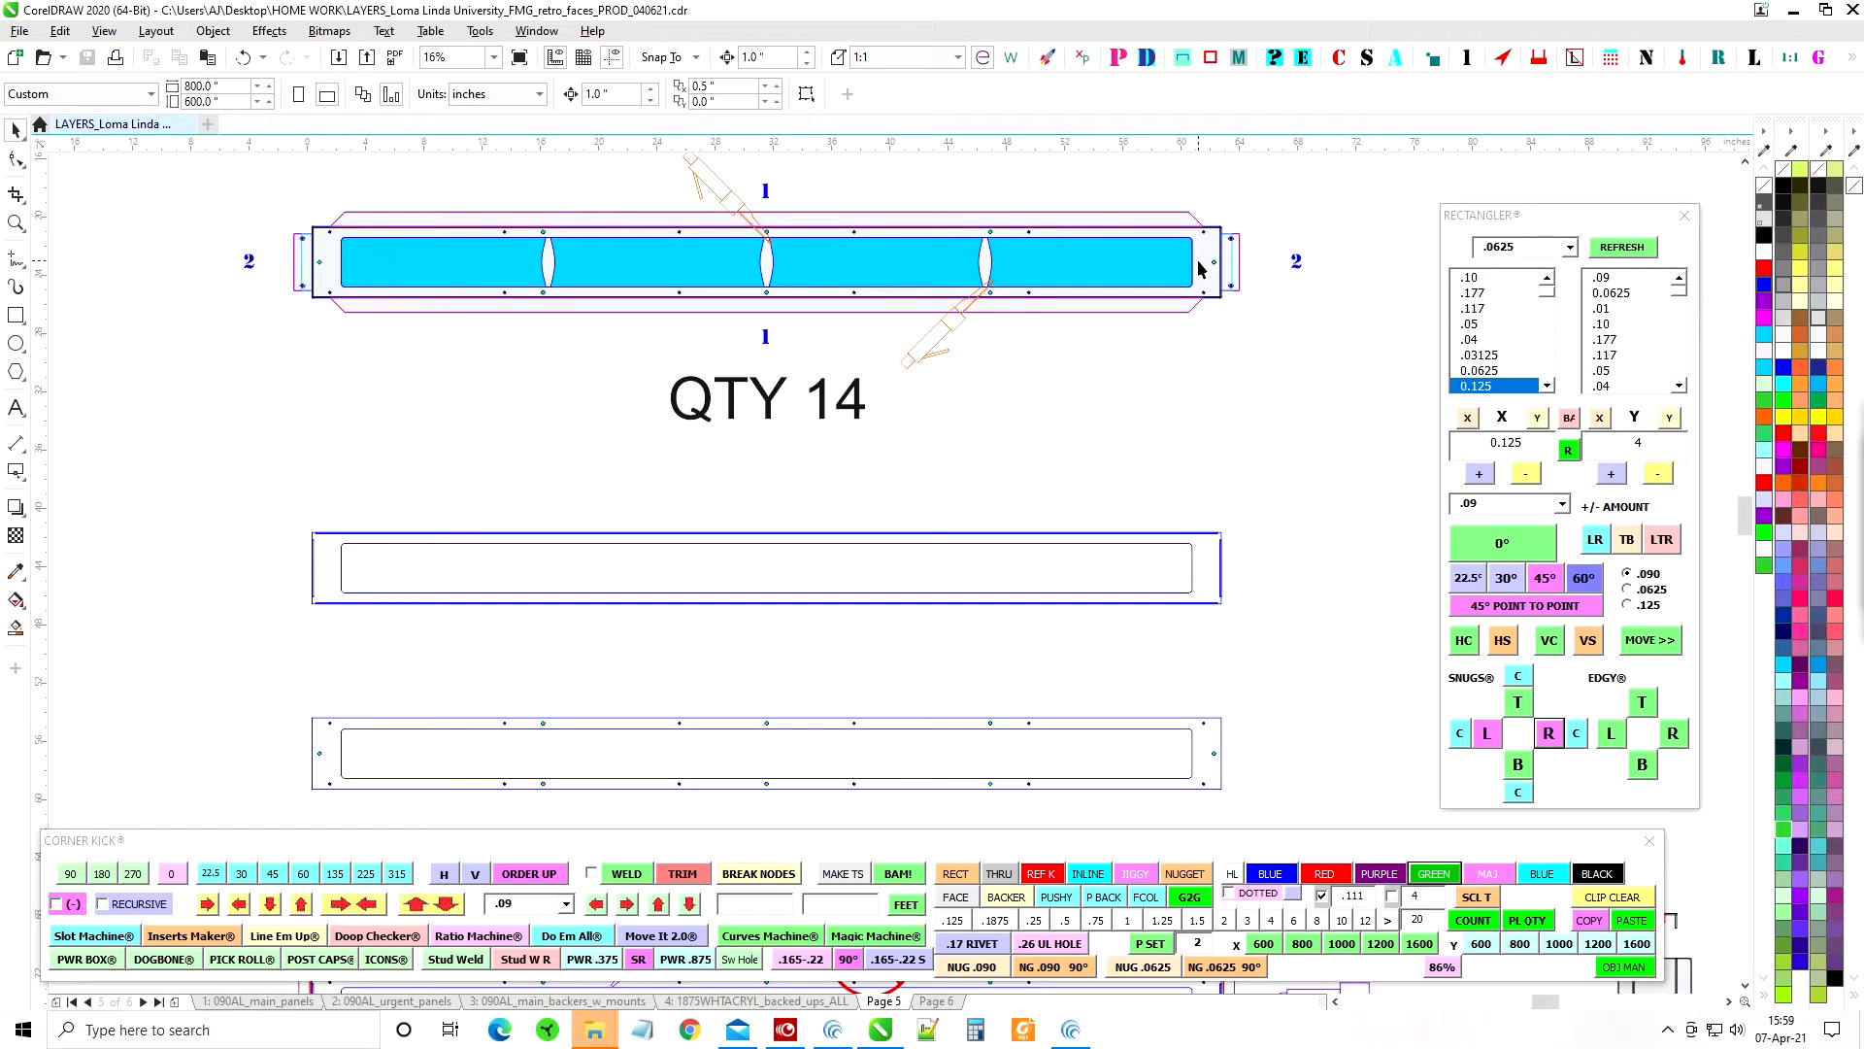
{"action": "scroll", "coordinate": [991, 233], "scroll_direction": "down", "scroll_amount": 2}
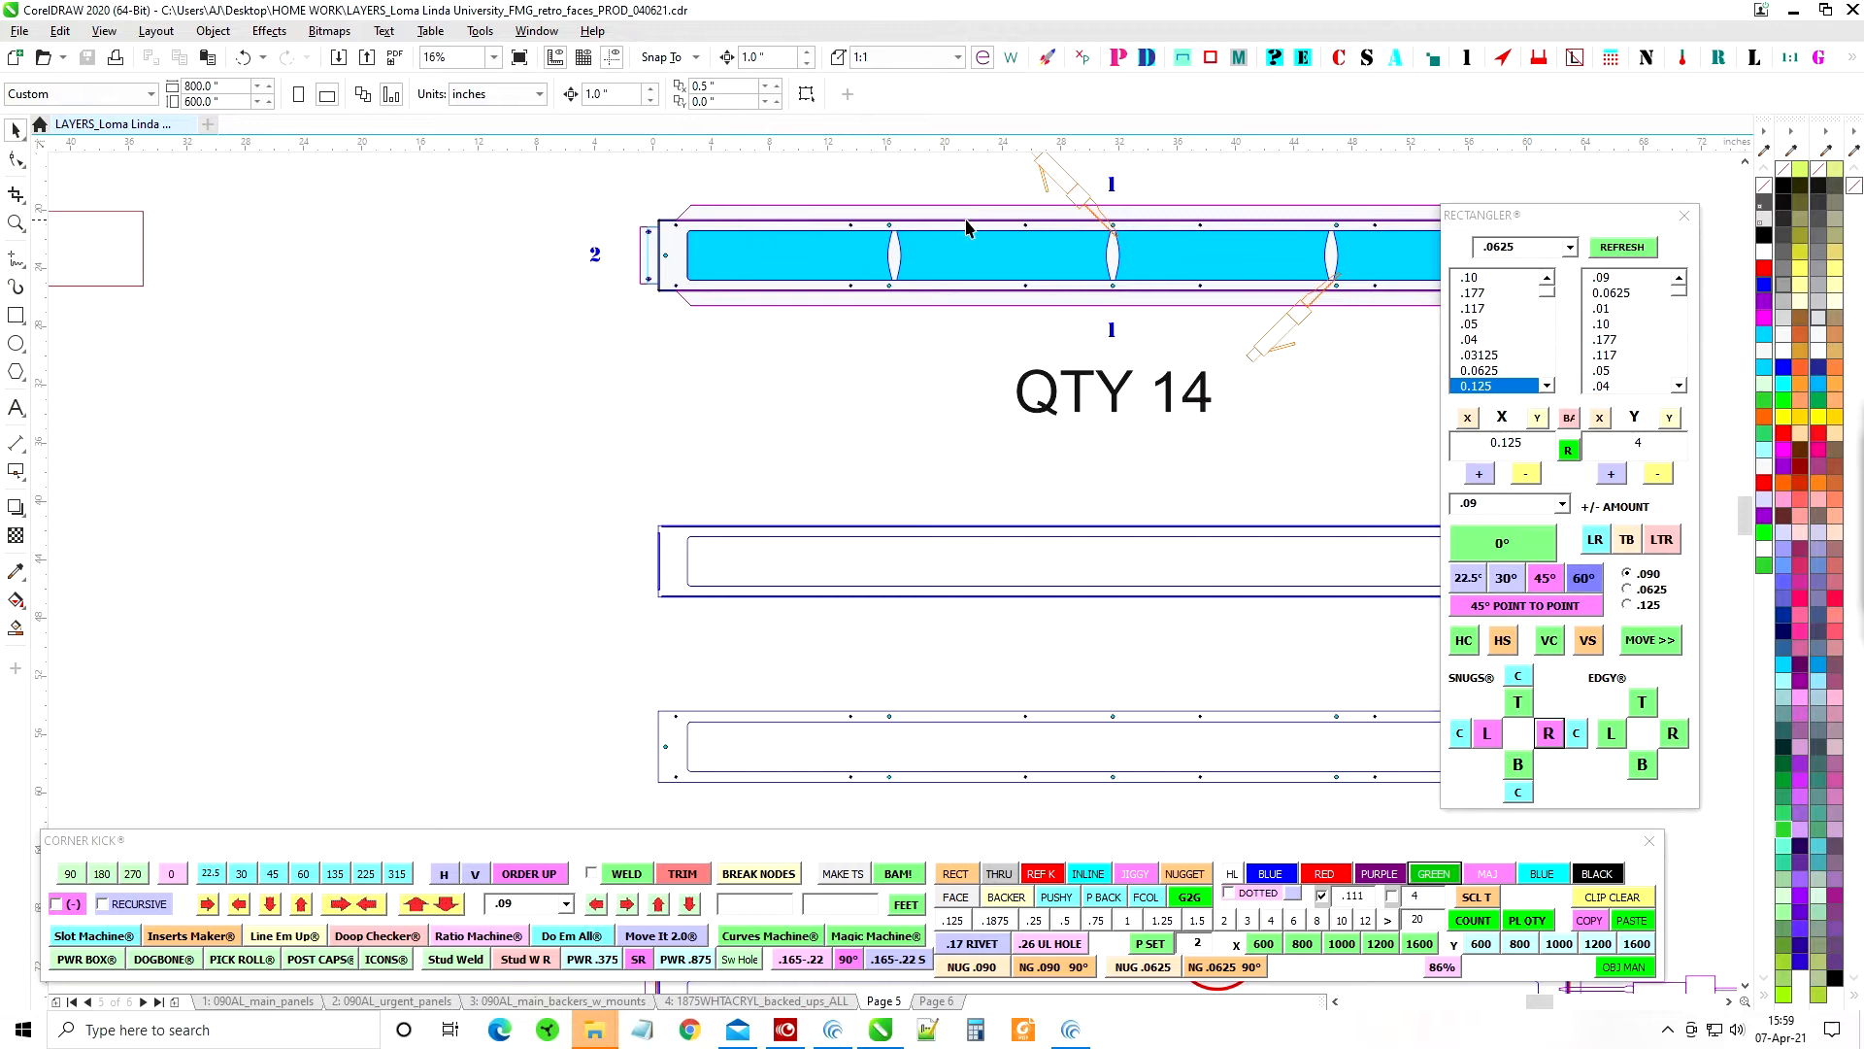
{"action": "scroll", "coordinate": [941, 242], "scroll_direction": "up", "scroll_amount": 2}
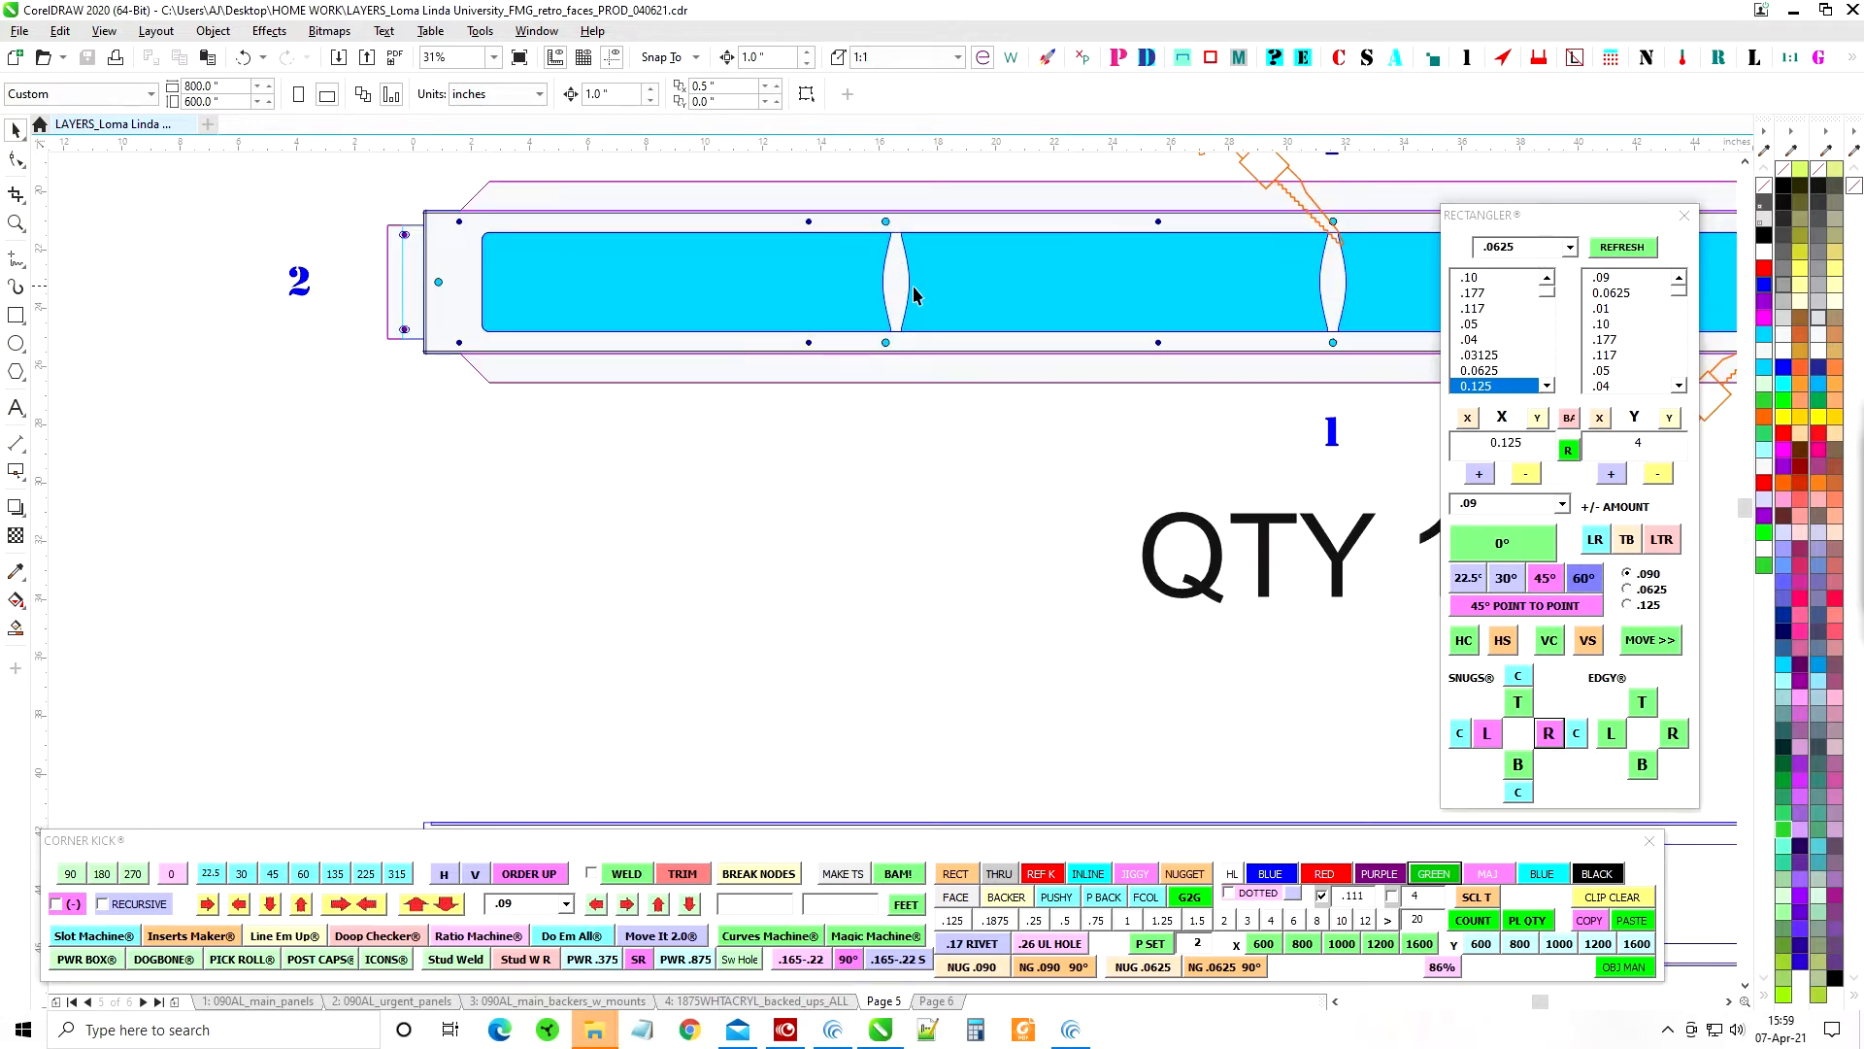
Compare the QTY 14 panel diagram with the stacked backers in the rivet gun diagram.
{"action": "scroll", "coordinate": [913, 285], "scroll_direction": "down", "scroll_amount": 4}
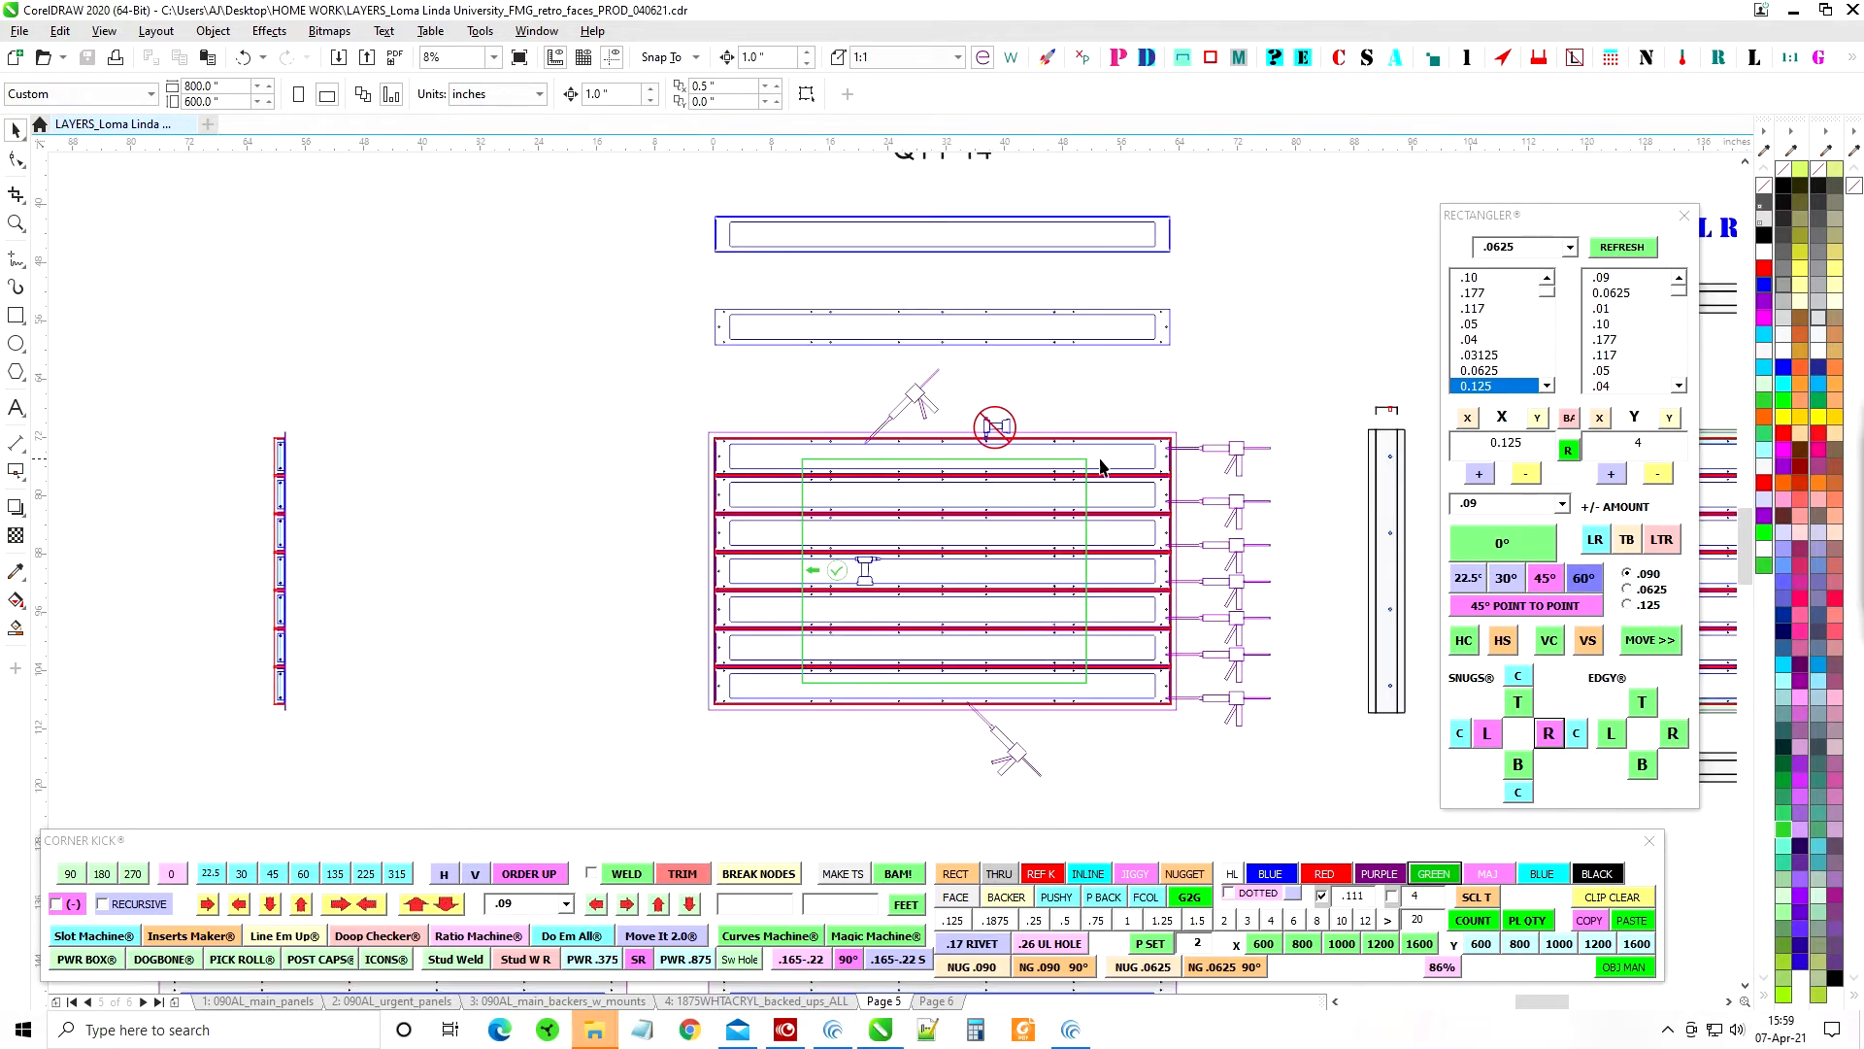
{"action": "scroll", "coordinate": [1083, 526], "scroll_direction": "up", "scroll_amount": 2}
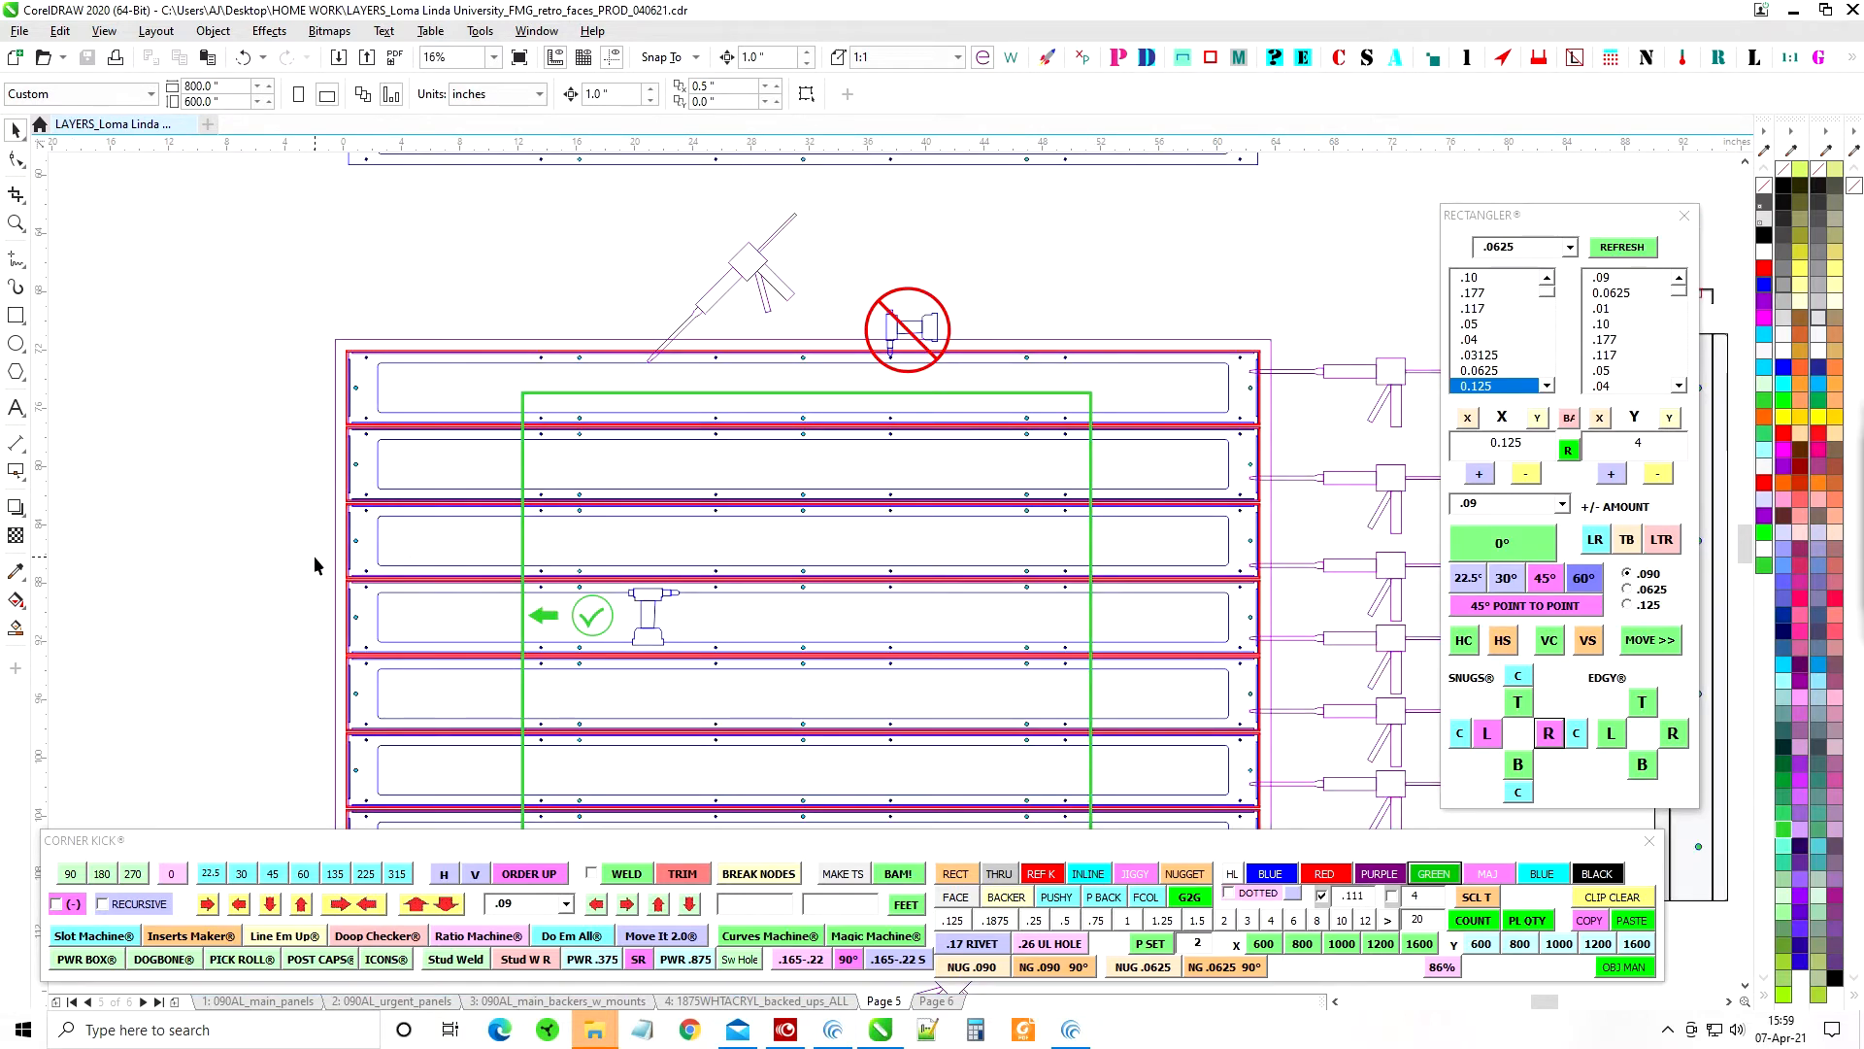
{"action": "scroll", "coordinate": [680, 437], "scroll_direction": "down", "scroll_amount": 2}
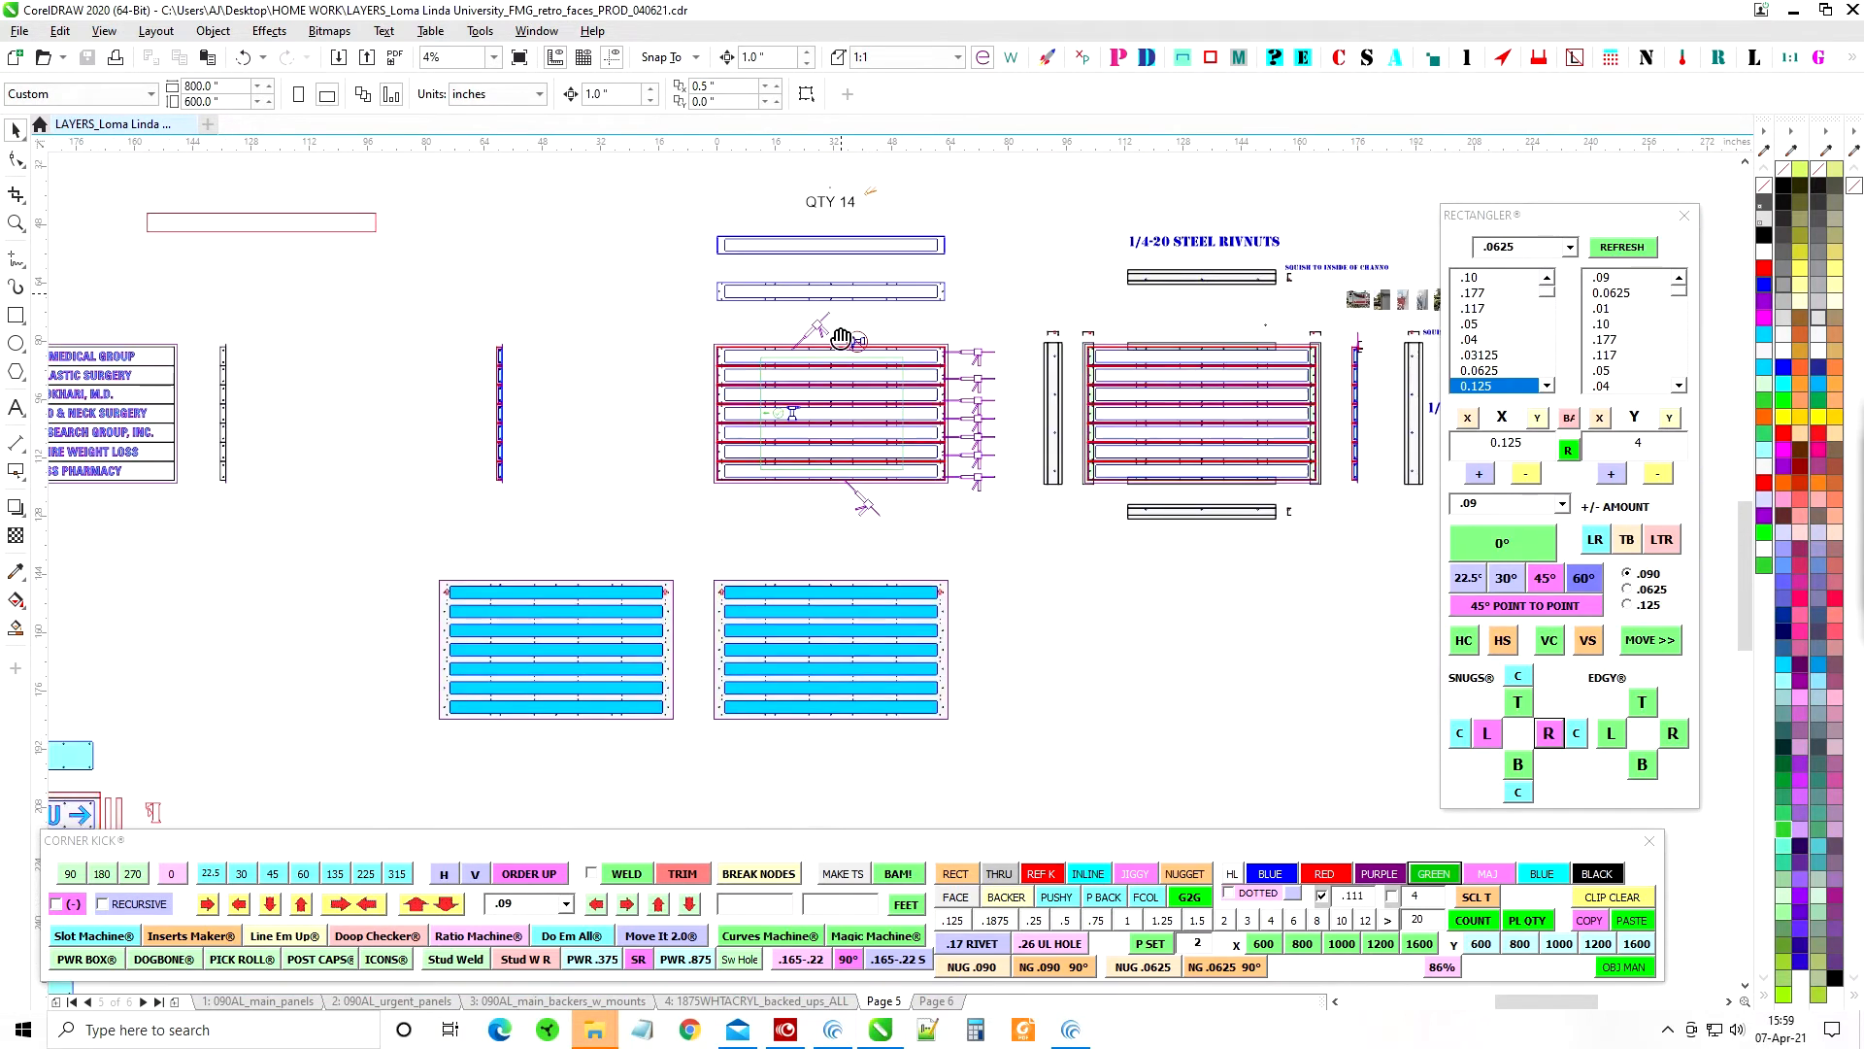
{"action": "scroll", "coordinate": [841, 257], "scroll_direction": "up", "scroll_amount": 2}
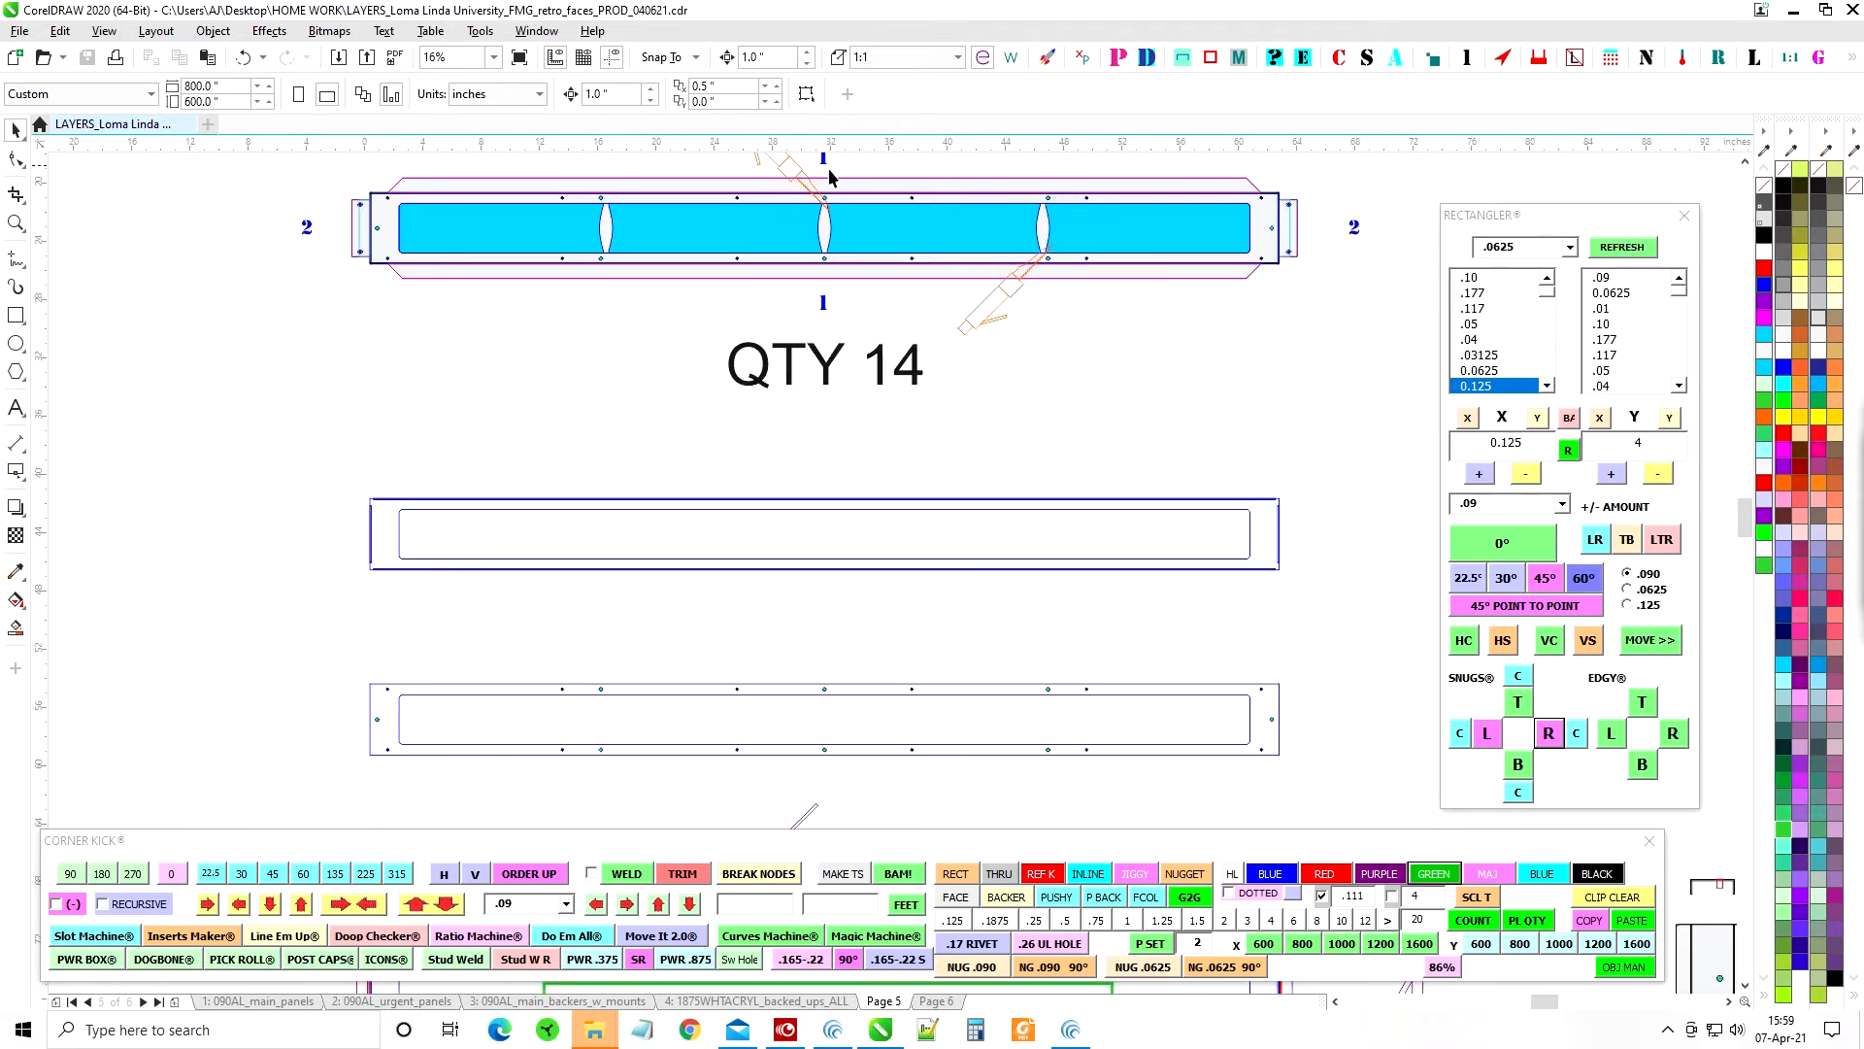
{"action": "scroll", "coordinate": [892, 383], "scroll_direction": "down", "scroll_amount": 2}
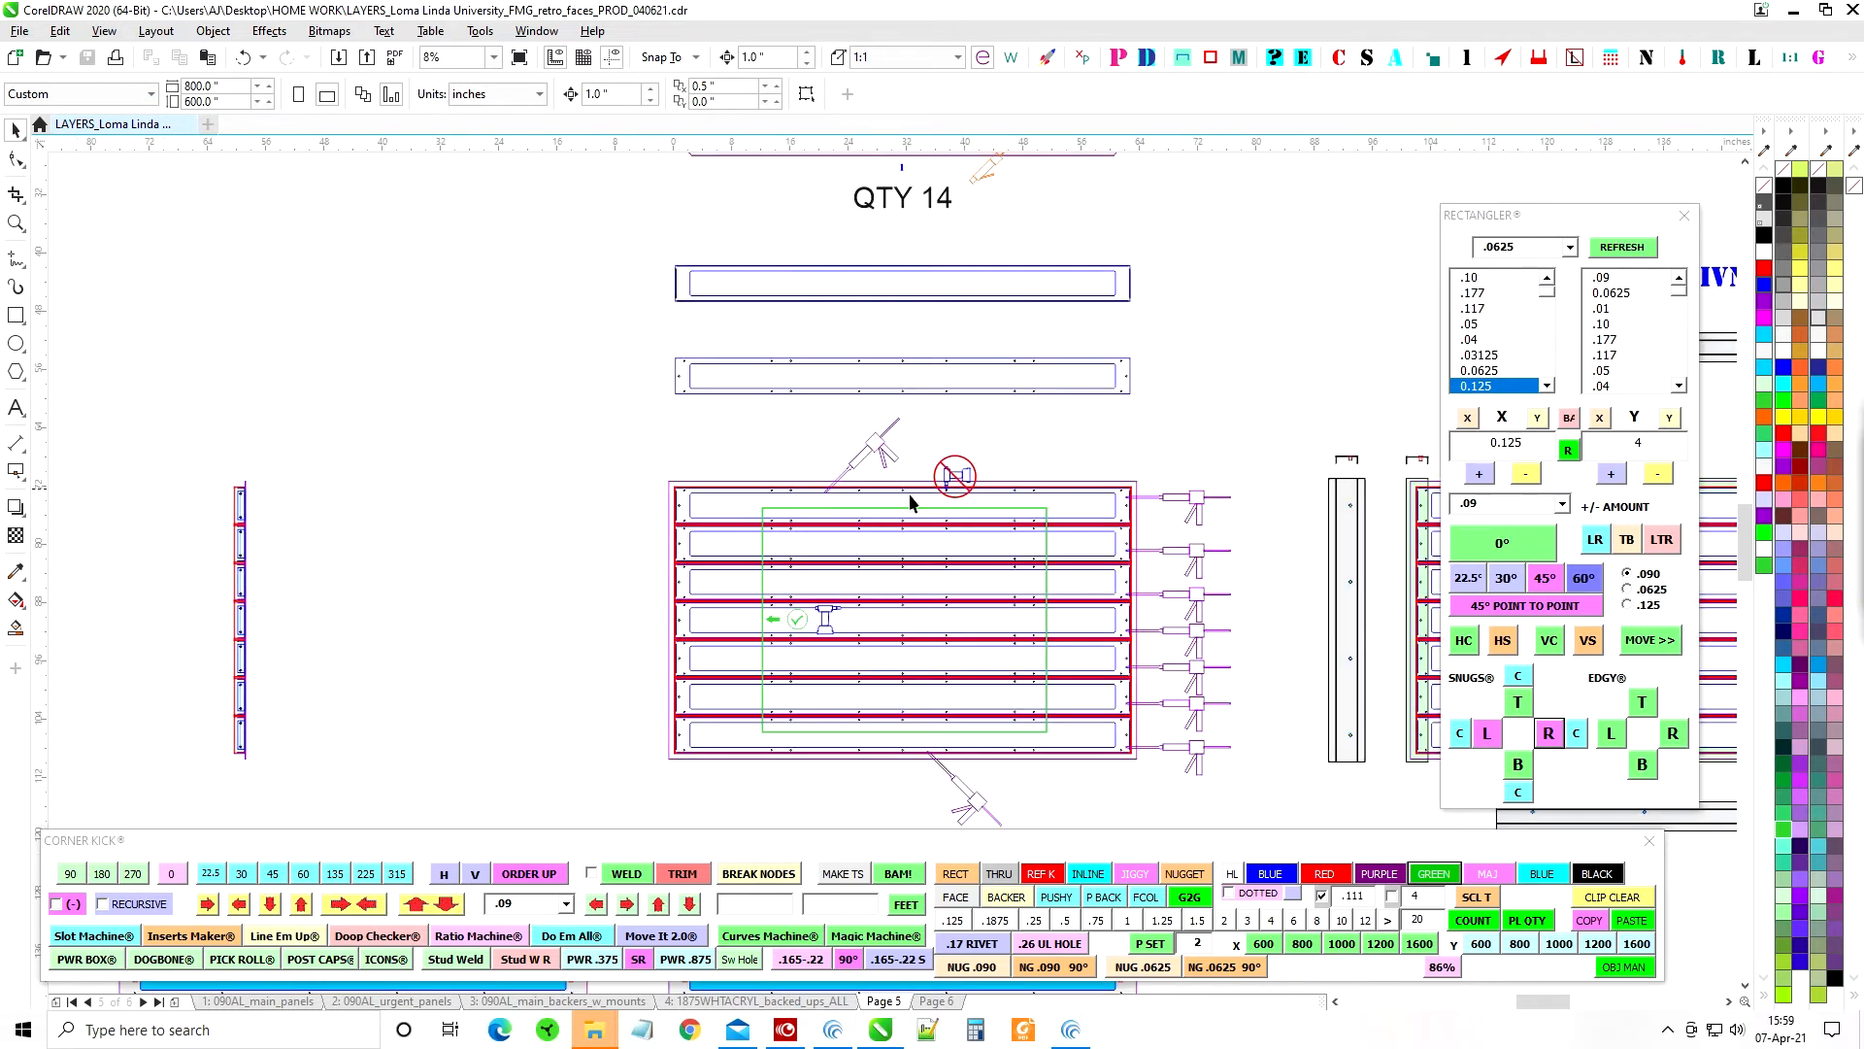
{"action": "scroll", "coordinate": [1068, 514], "scroll_direction": "up", "scroll_amount": 2}
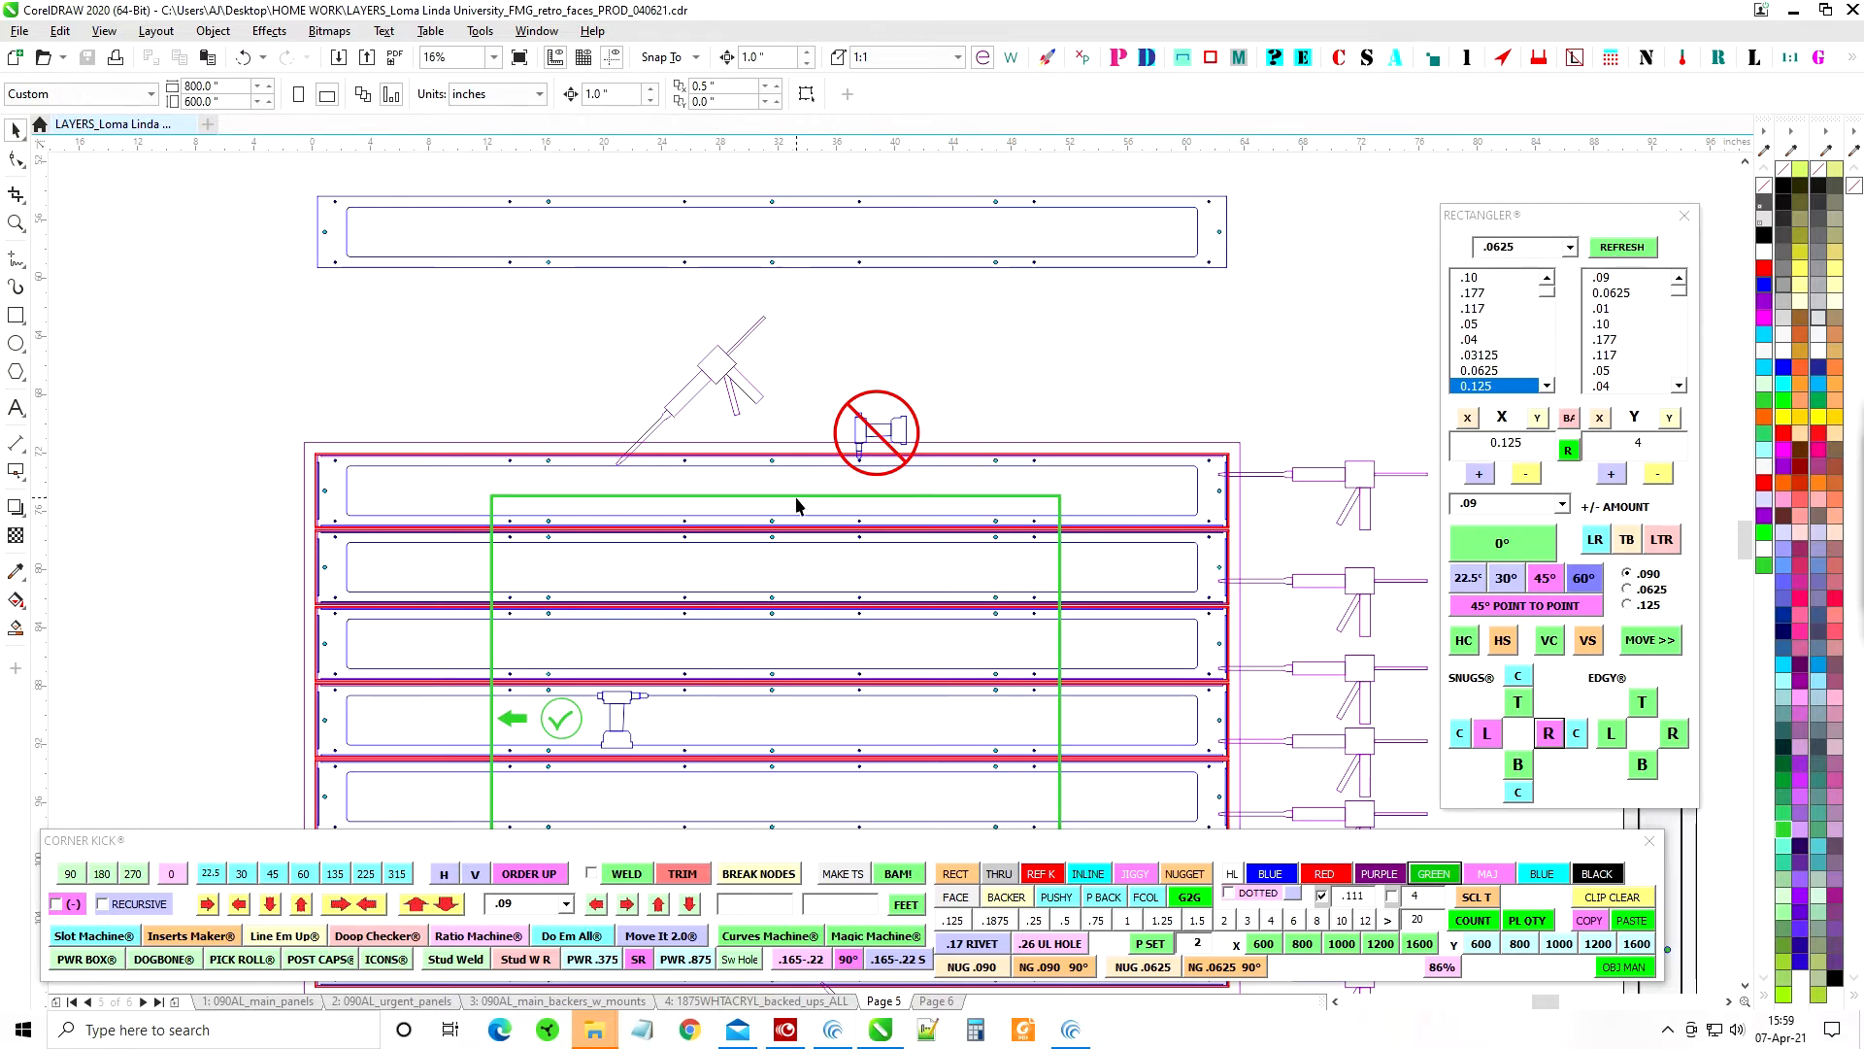
{"action": "scroll", "coordinate": [825, 437], "scroll_direction": "down", "scroll_amount": 2}
Examine the two reversed URGENT CARE panels with their cyan backers and side pieces.
{"action": "scroll", "coordinate": [1000, 434], "scroll_direction": "right", "scroll_amount": 2}
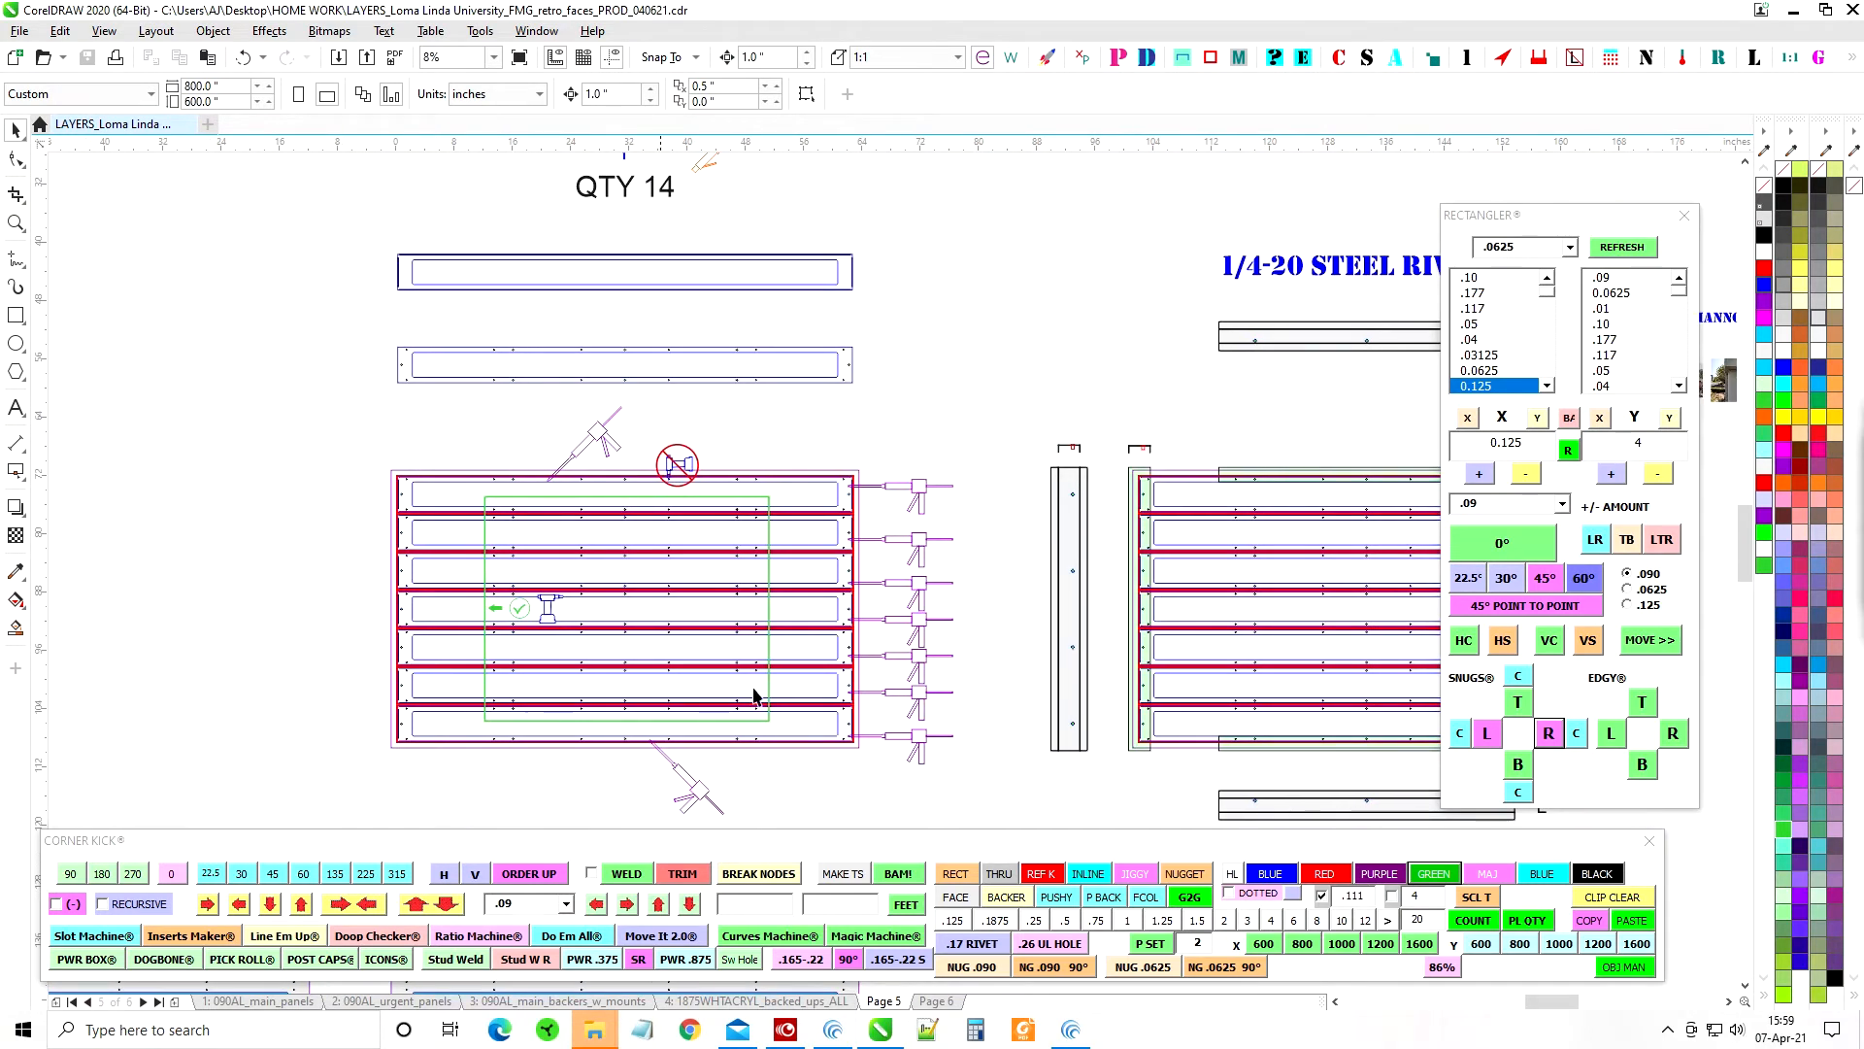
{"action": "scroll", "coordinate": [650, 396], "scroll_direction": "right", "scroll_amount": 3}
{"action": "scroll", "coordinate": [1167, 568], "scroll_direction": "down", "scroll_amount": 2}
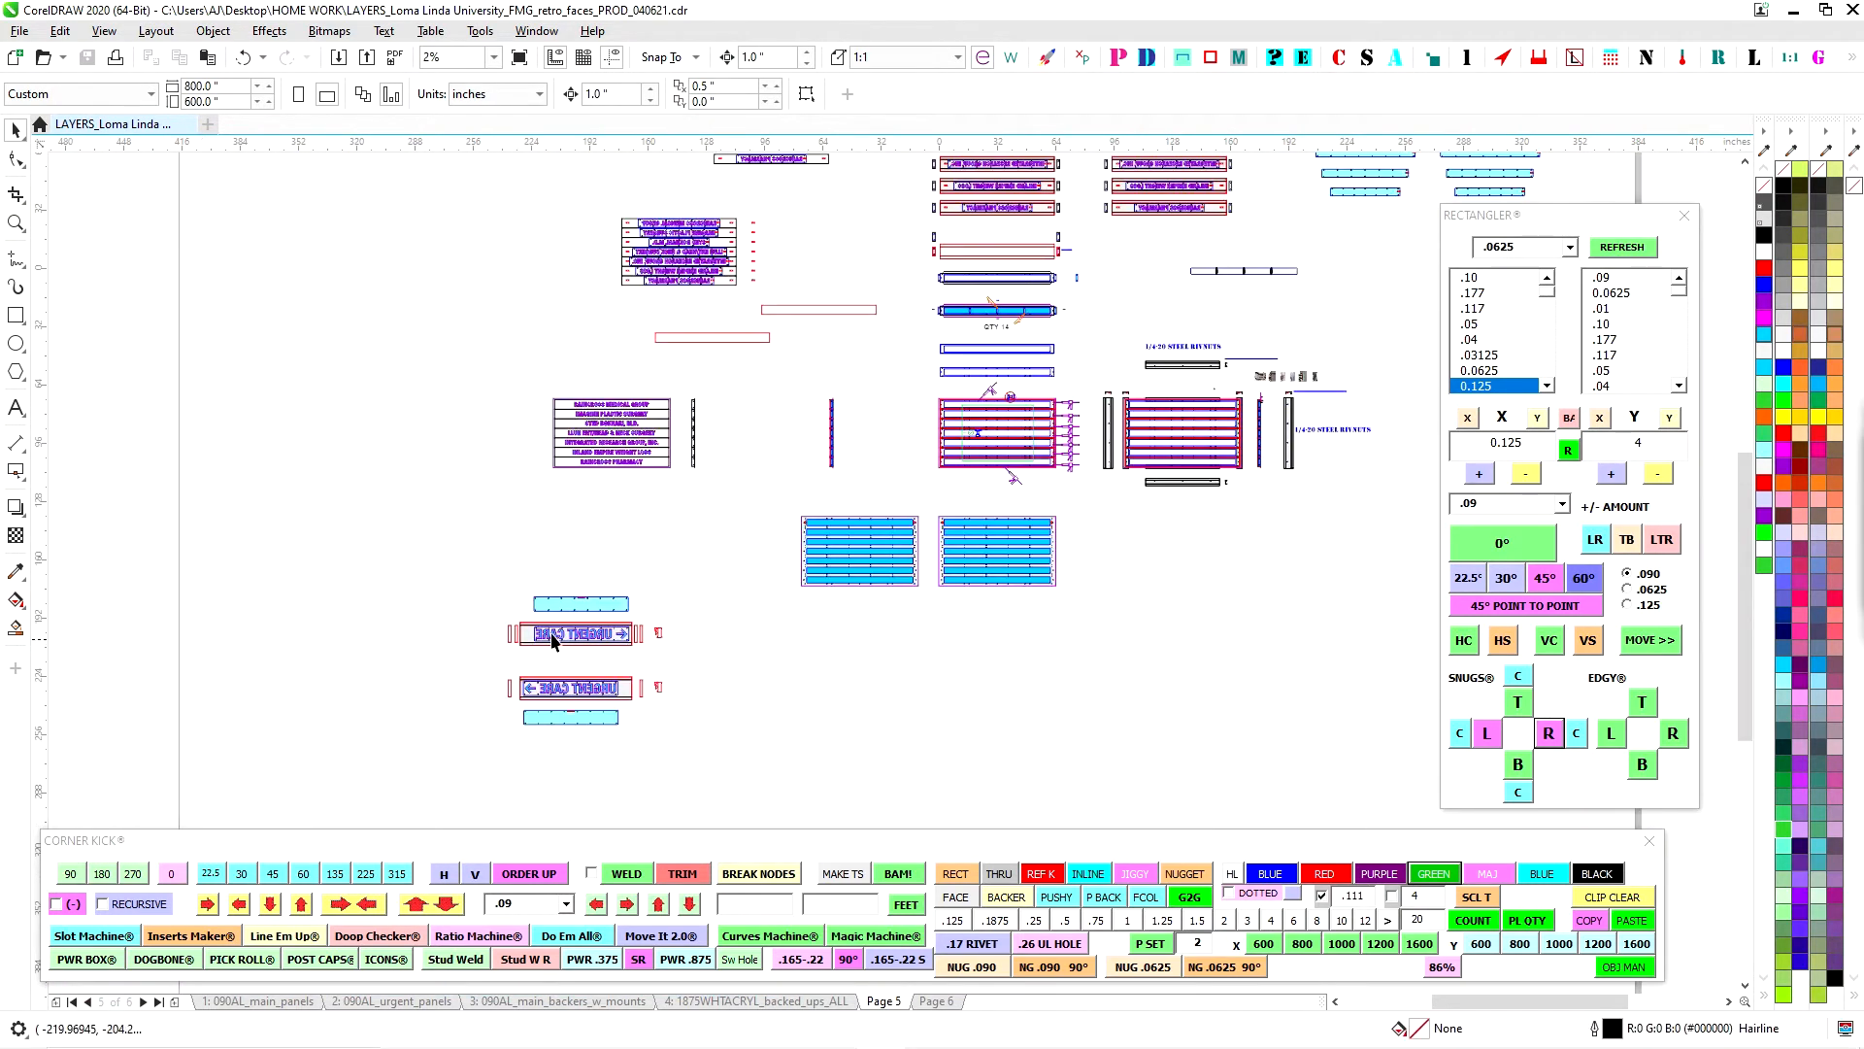
{"action": "scroll", "coordinate": [515, 643], "scroll_direction": "up", "scroll_amount": 2}
{"action": "scroll", "coordinate": [597, 455], "scroll_direction": "down", "scroll_amount": 2}
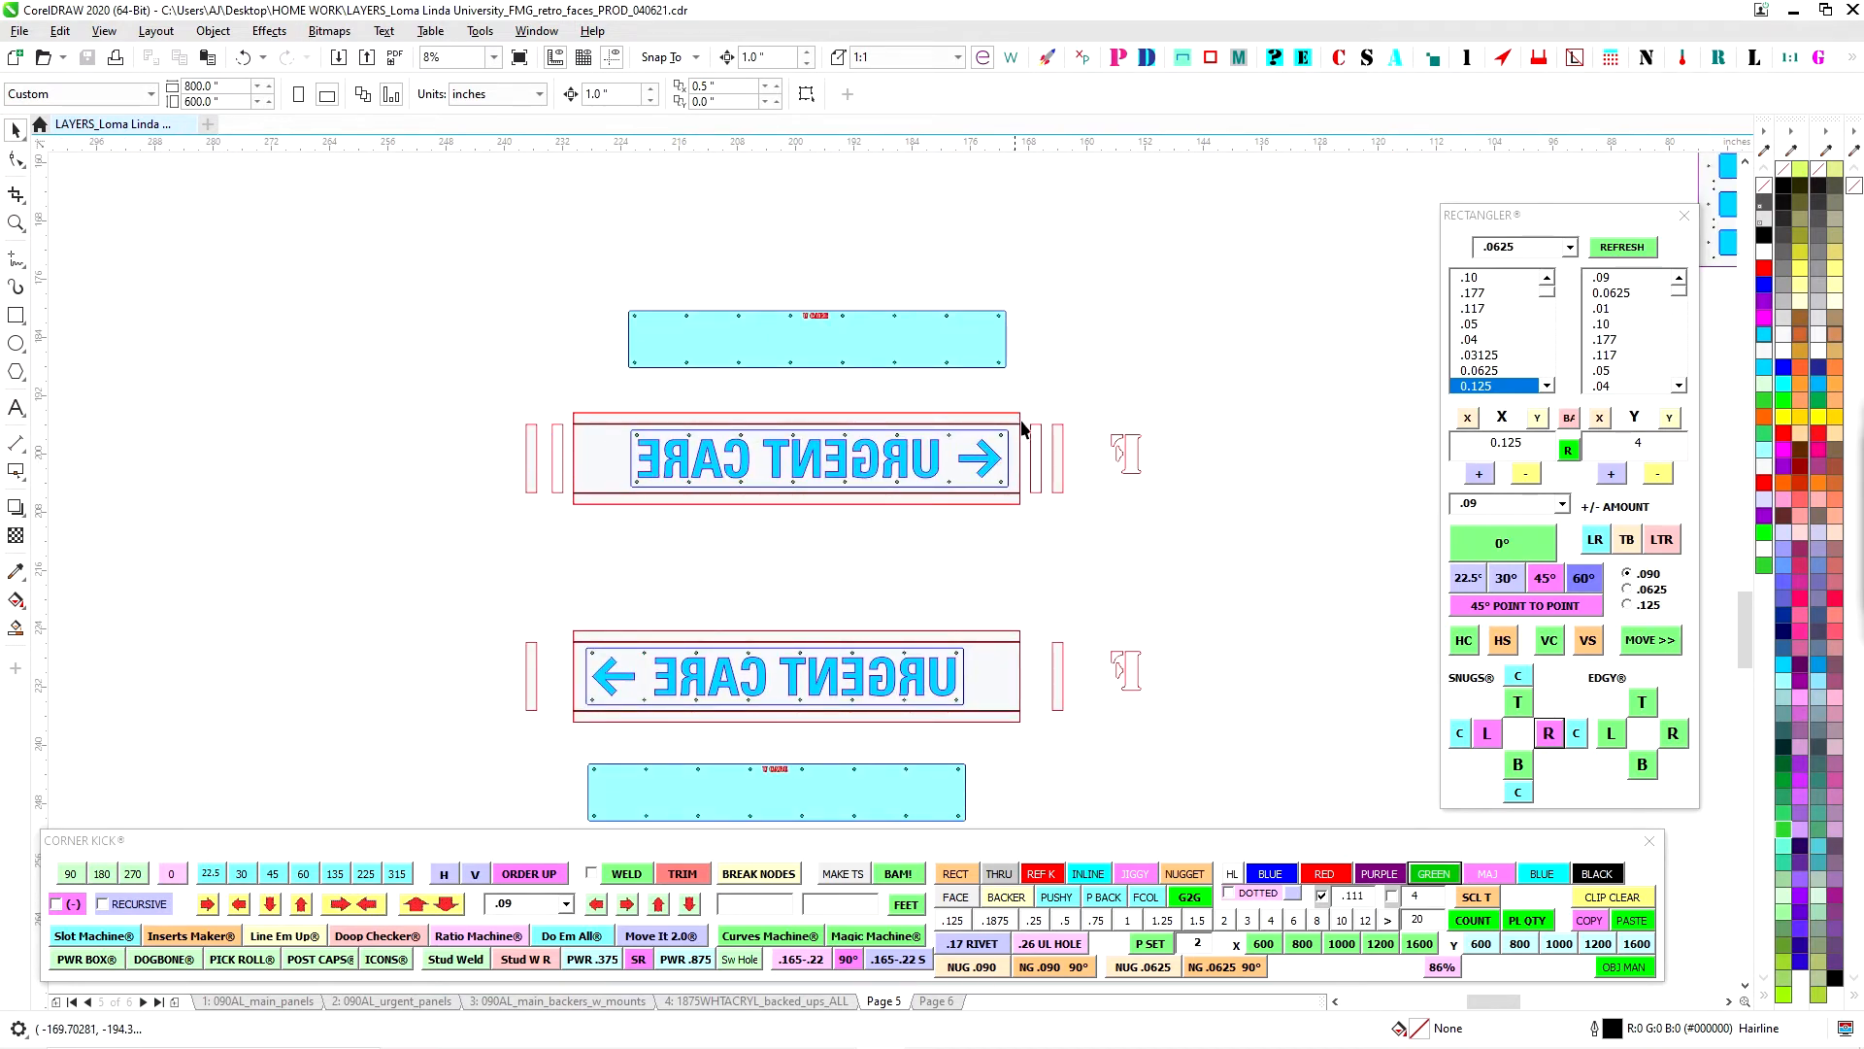
{"action": "scroll", "coordinate": [771, 588], "scroll_direction": "down", "scroll_amount": 2}
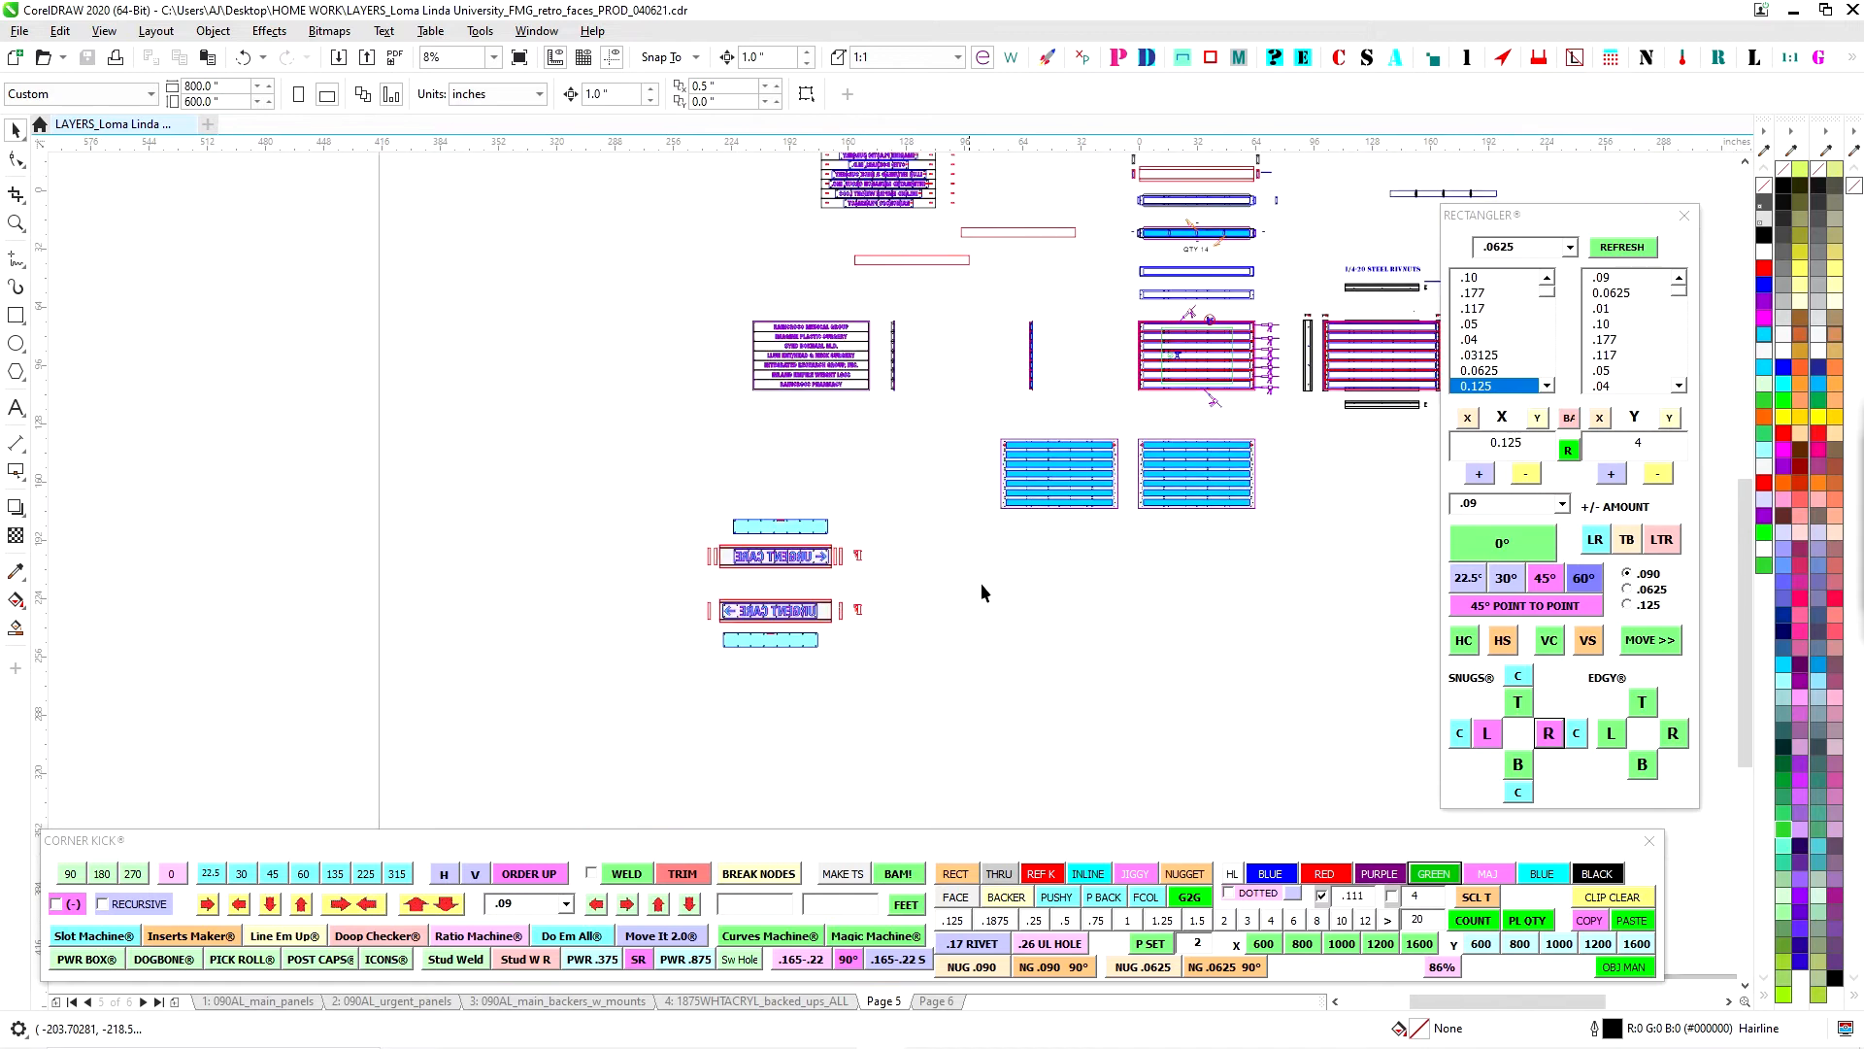
Return past the steel rivnut diagram to the row of site photos and view through to the last one.
{"action": "left_click_drag", "start_coordinate": [981, 582], "coordinate": [639, 615]}
{"action": "left_click_drag", "start_coordinate": [866, 430], "coordinate": [619, 509]}
{"action": "scroll", "coordinate": [709, 390], "scroll_direction": "up", "scroll_amount": 1}
{"action": "left_click_drag", "start_coordinate": [772, 442], "coordinate": [723, 330]}
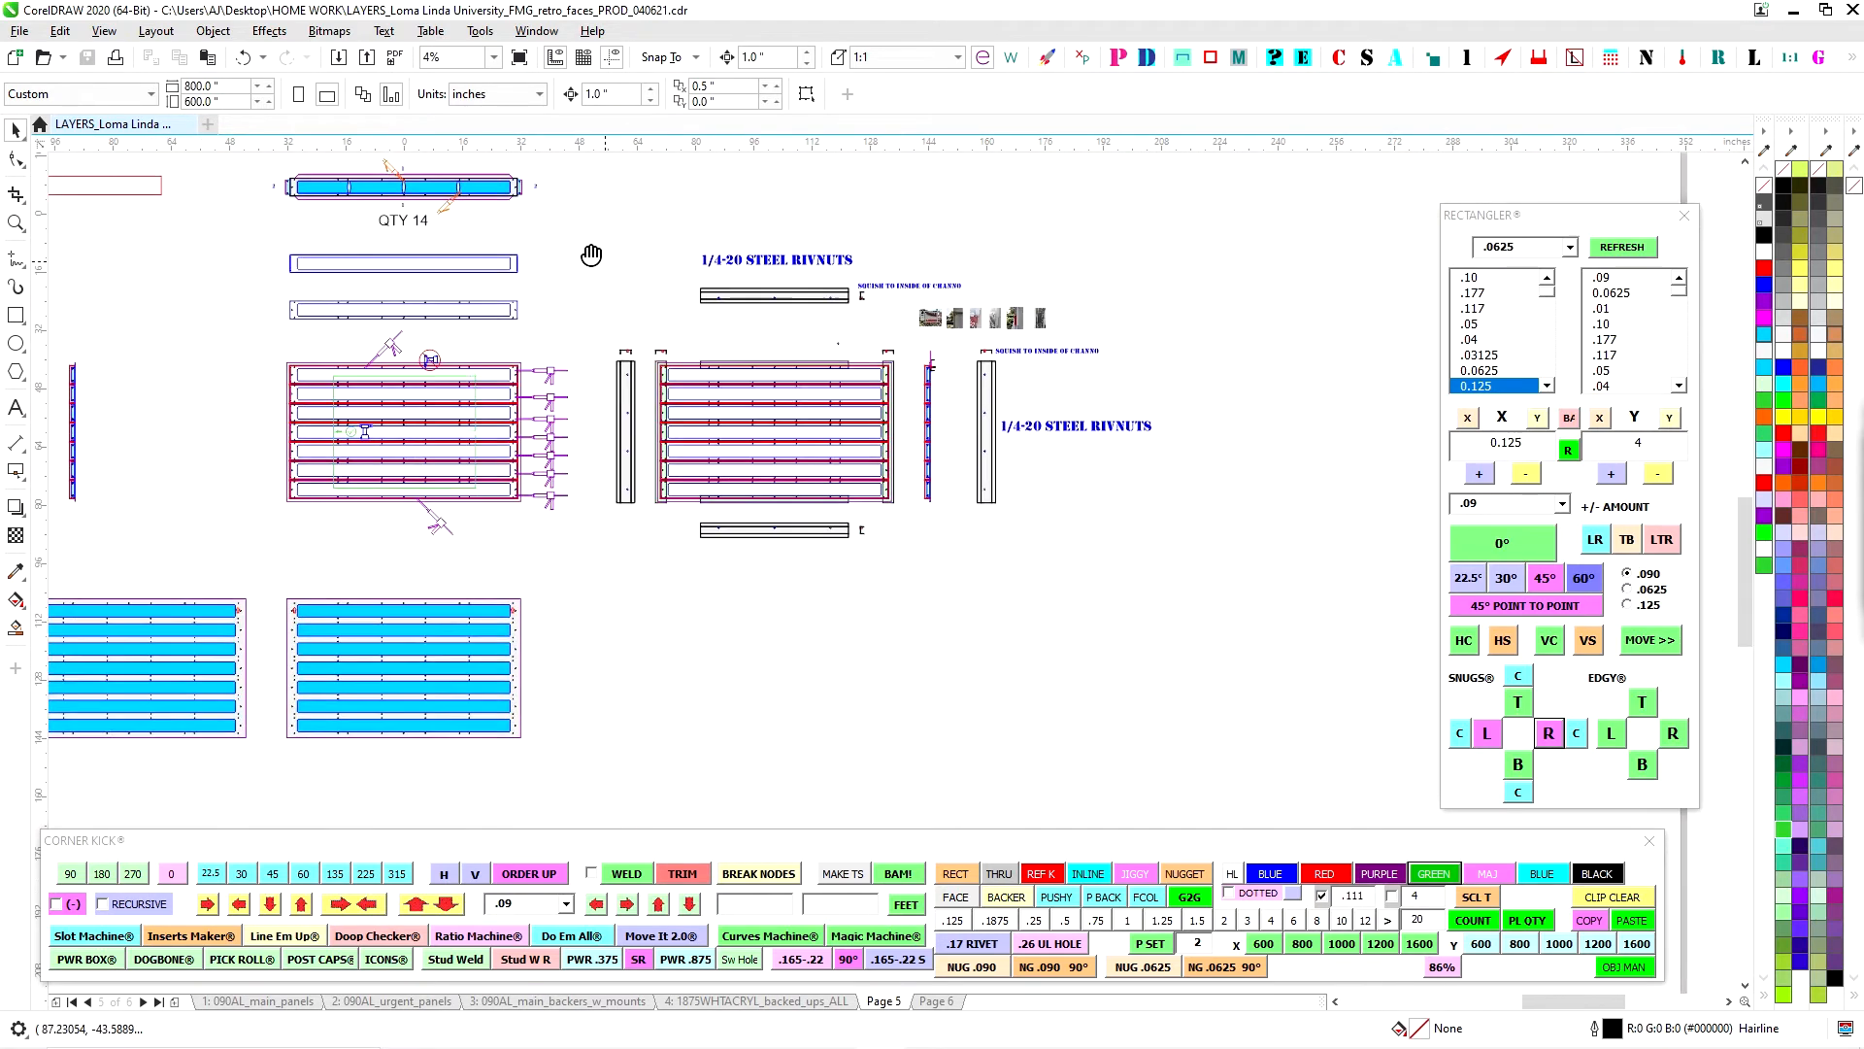
{"action": "scroll", "coordinate": [723, 330], "scroll_direction": "up", "scroll_amount": 1}
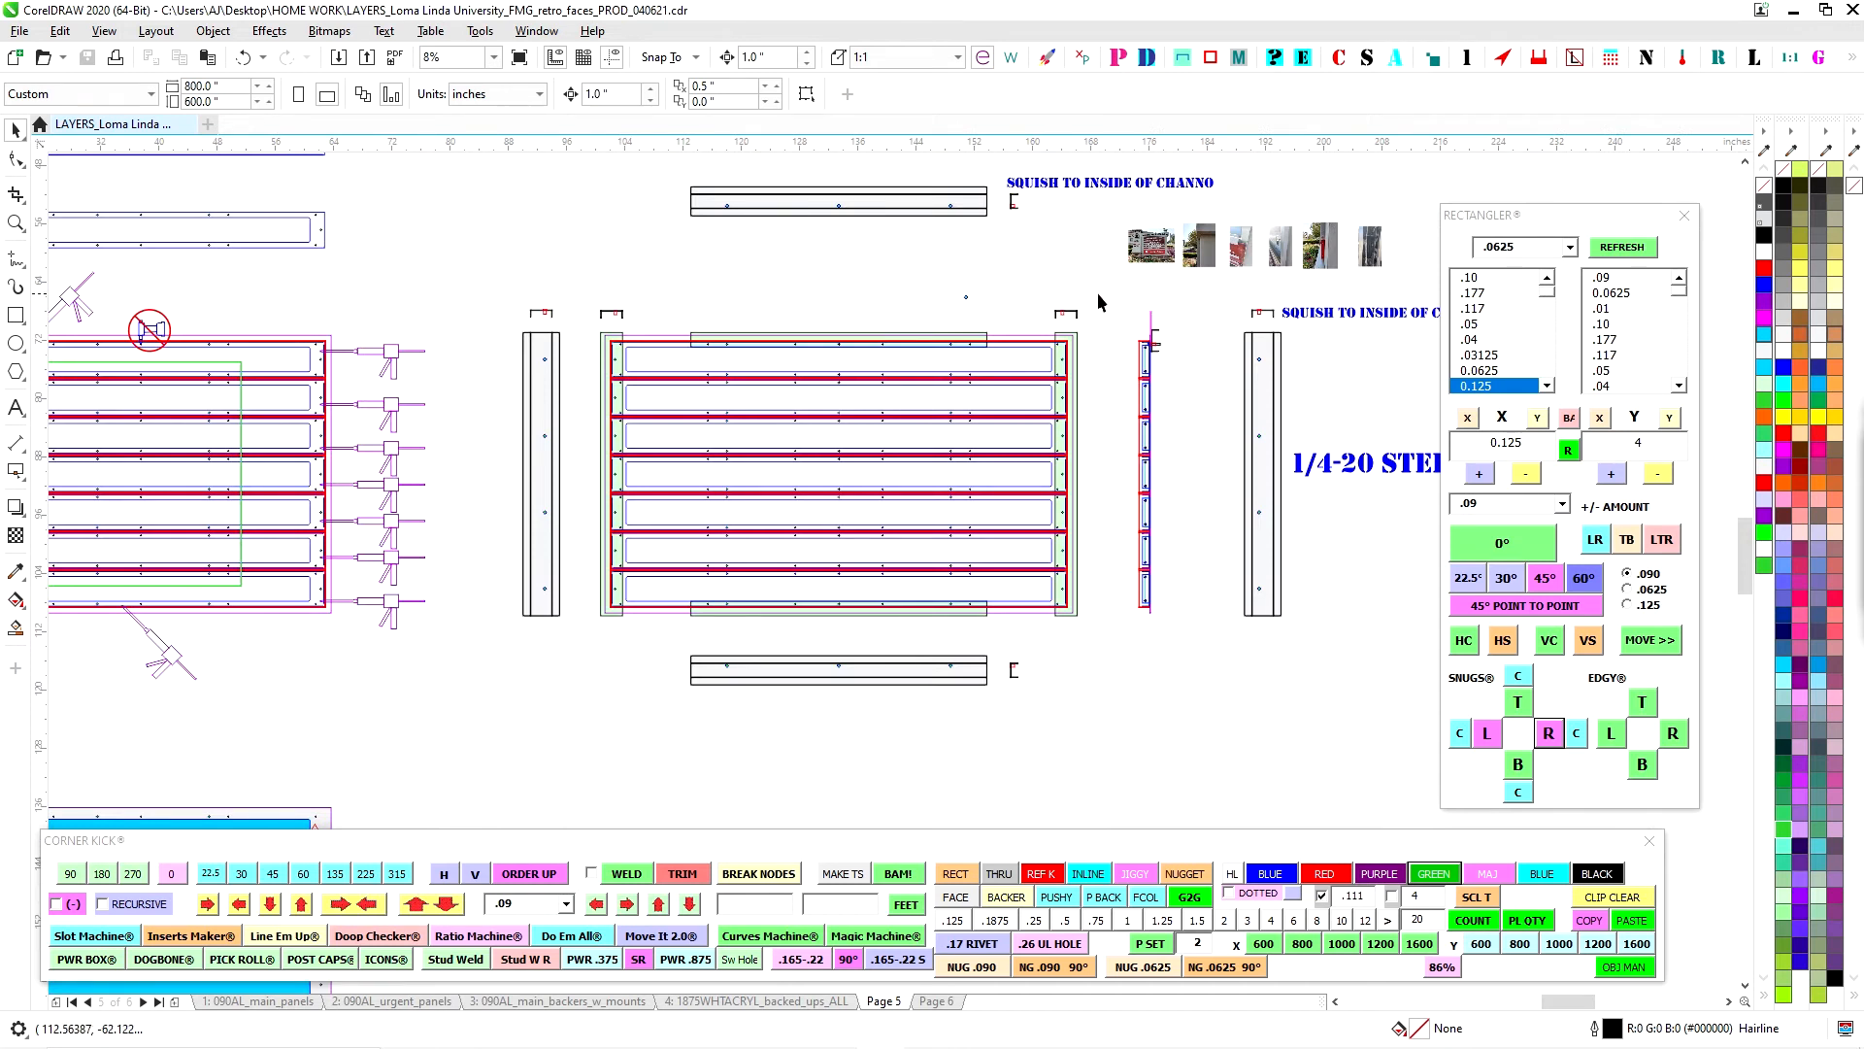
{"action": "scroll", "coordinate": [1097, 293], "scroll_direction": "up", "scroll_amount": 3}
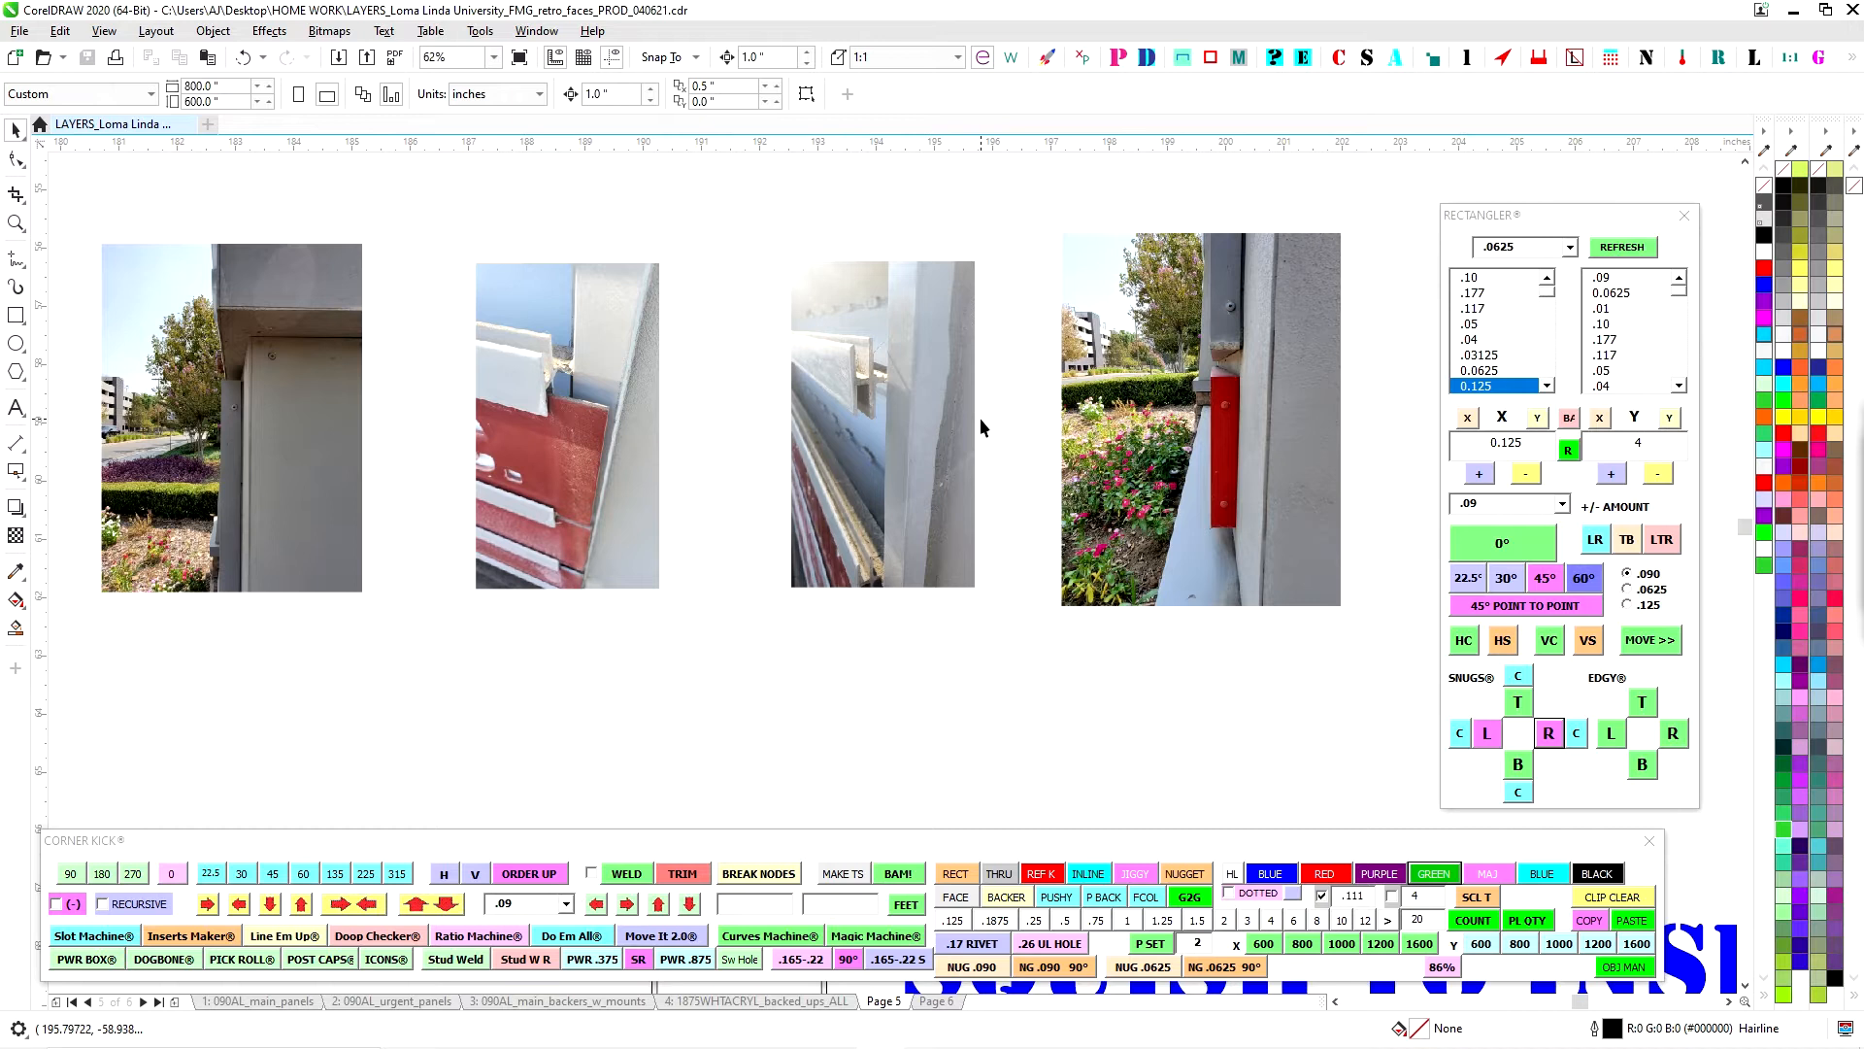
{"action": "scroll", "coordinate": [981, 418], "scroll_direction": "right", "scroll_amount": 5}
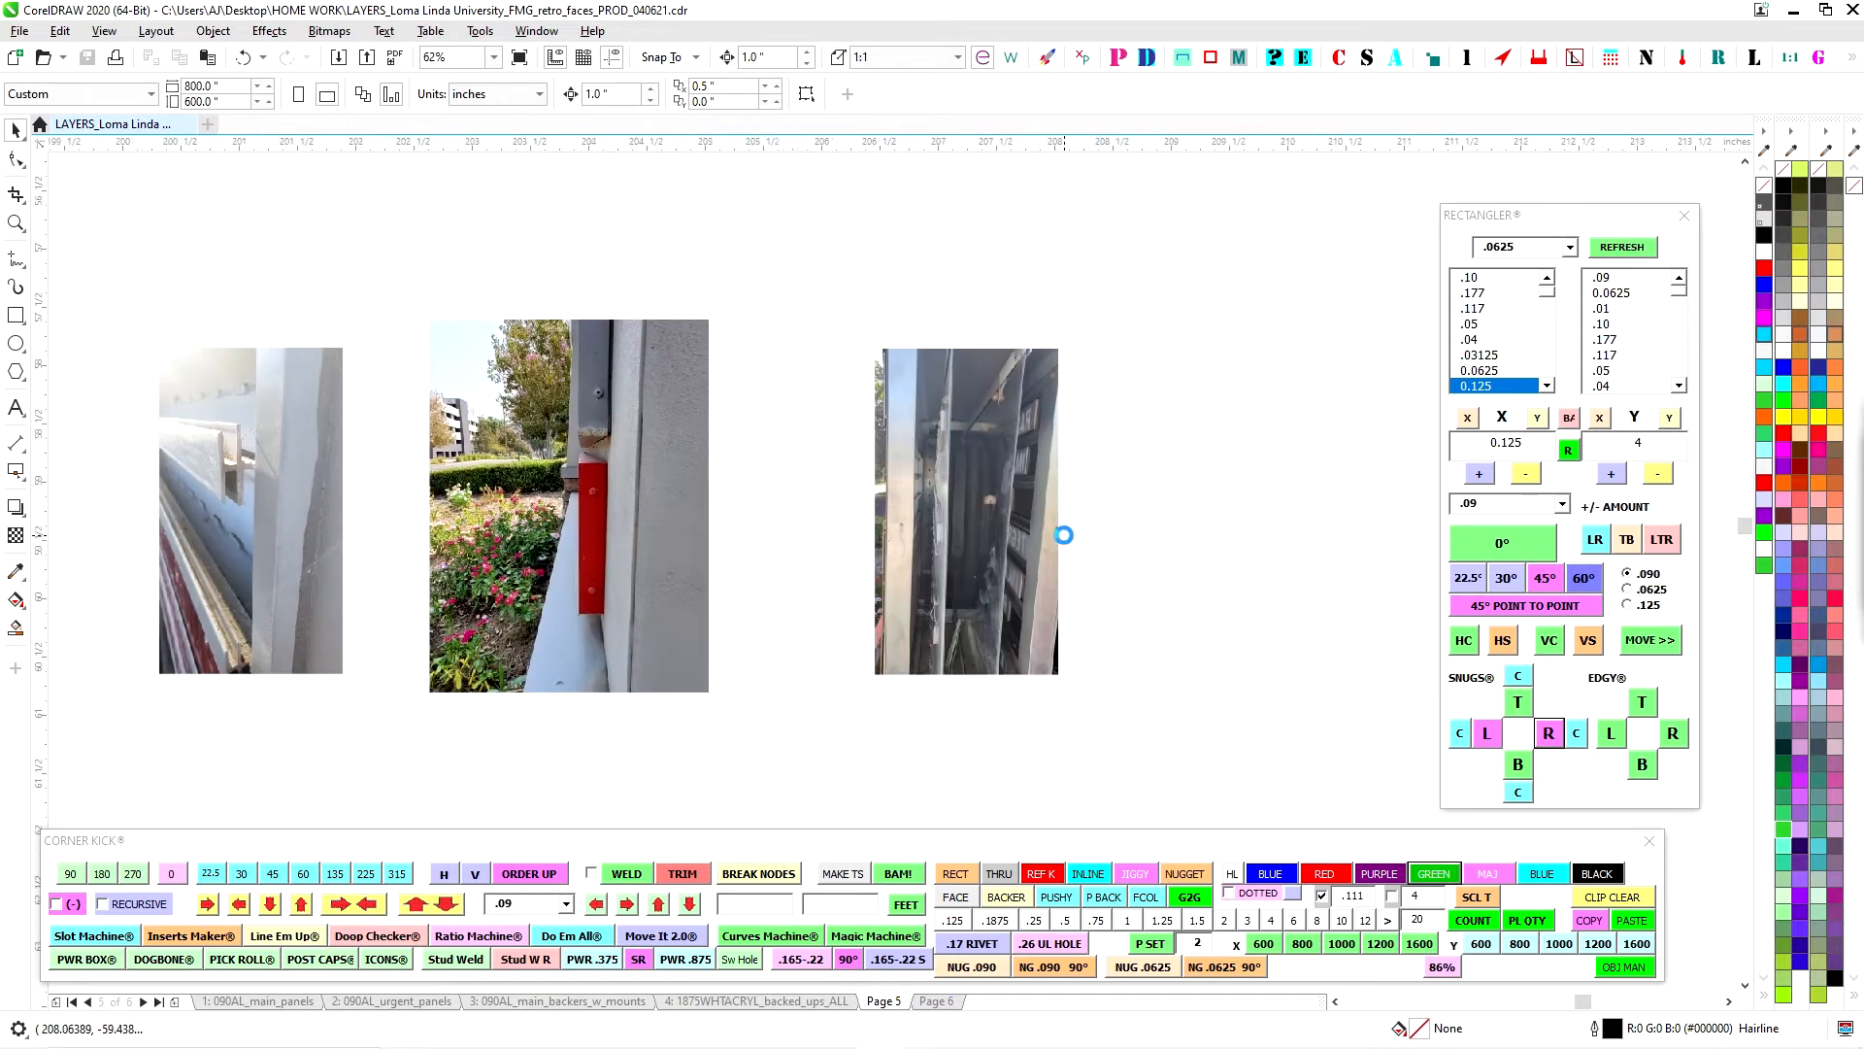
Inspect the close-up photos of the slat ends and compare them with the green channel corner of the panel diagram.
{"action": "scroll", "coordinate": [1064, 535], "scroll_direction": "left", "scroll_amount": 5}
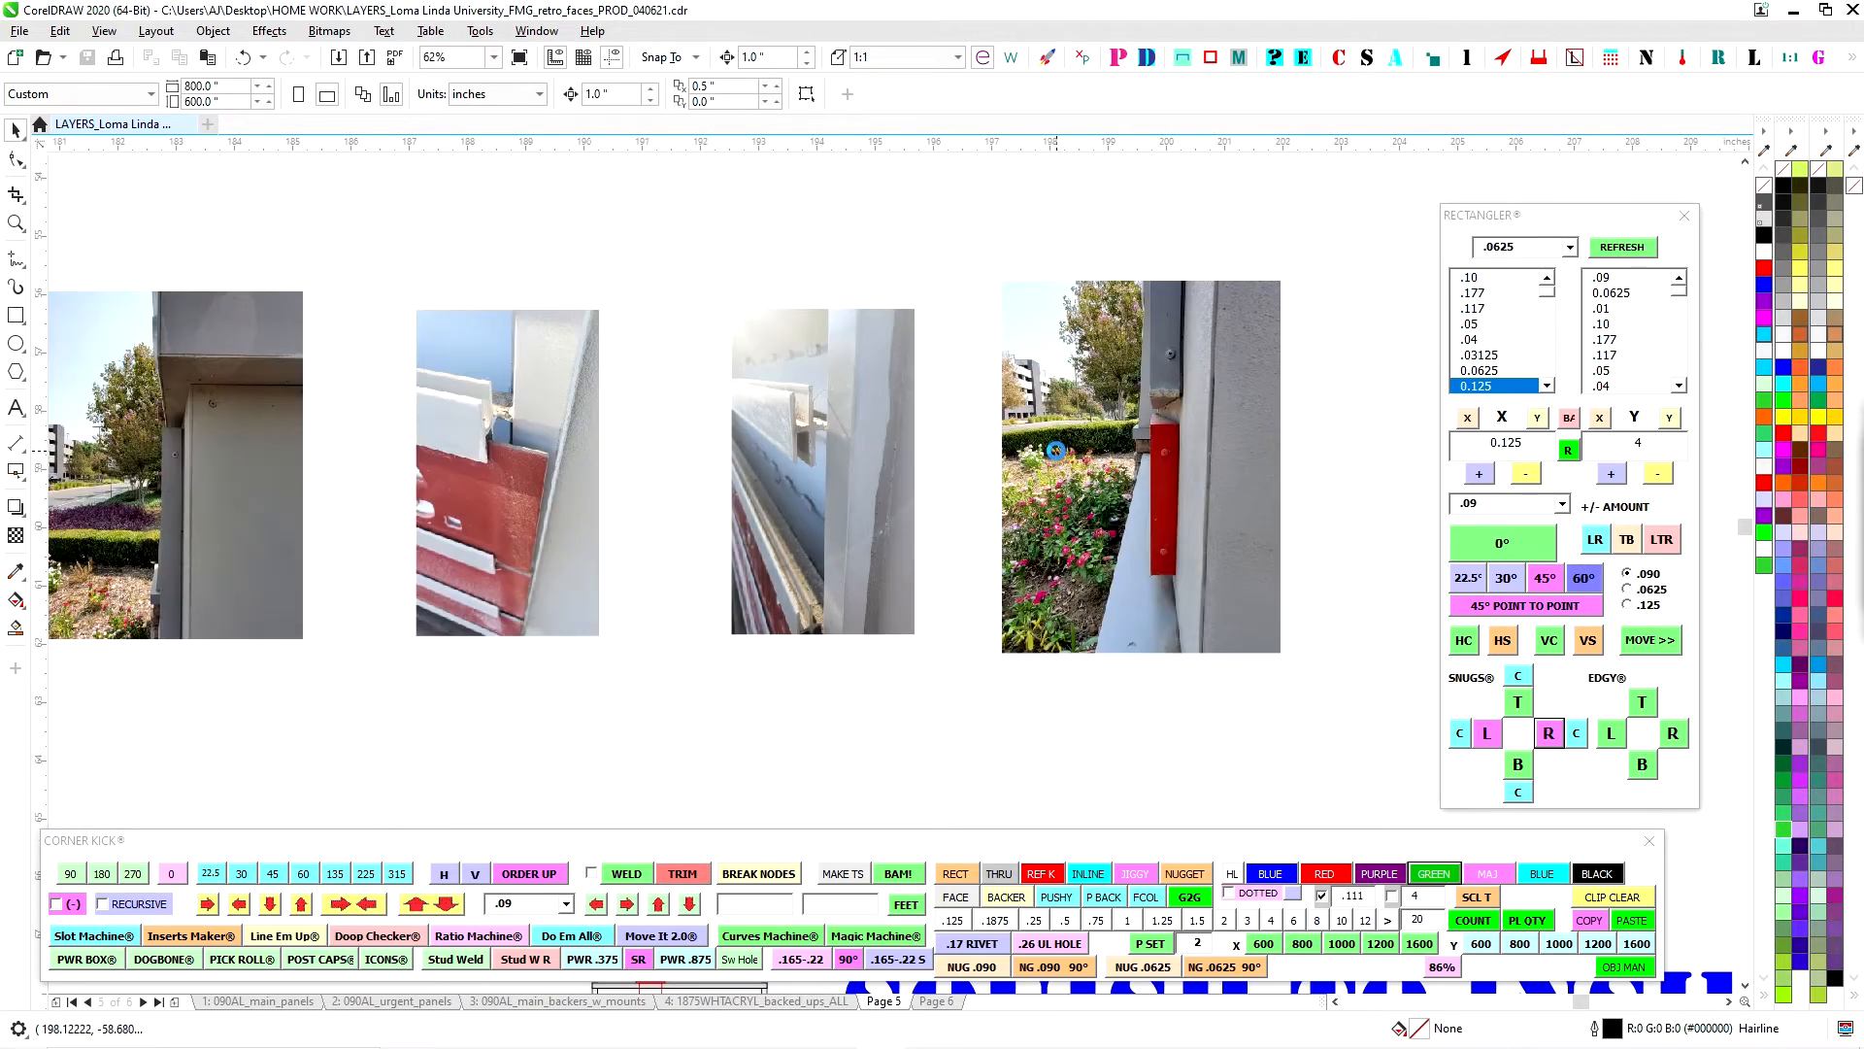
{"action": "scroll", "coordinate": [881, 450], "scroll_direction": "up", "scroll_amount": 2}
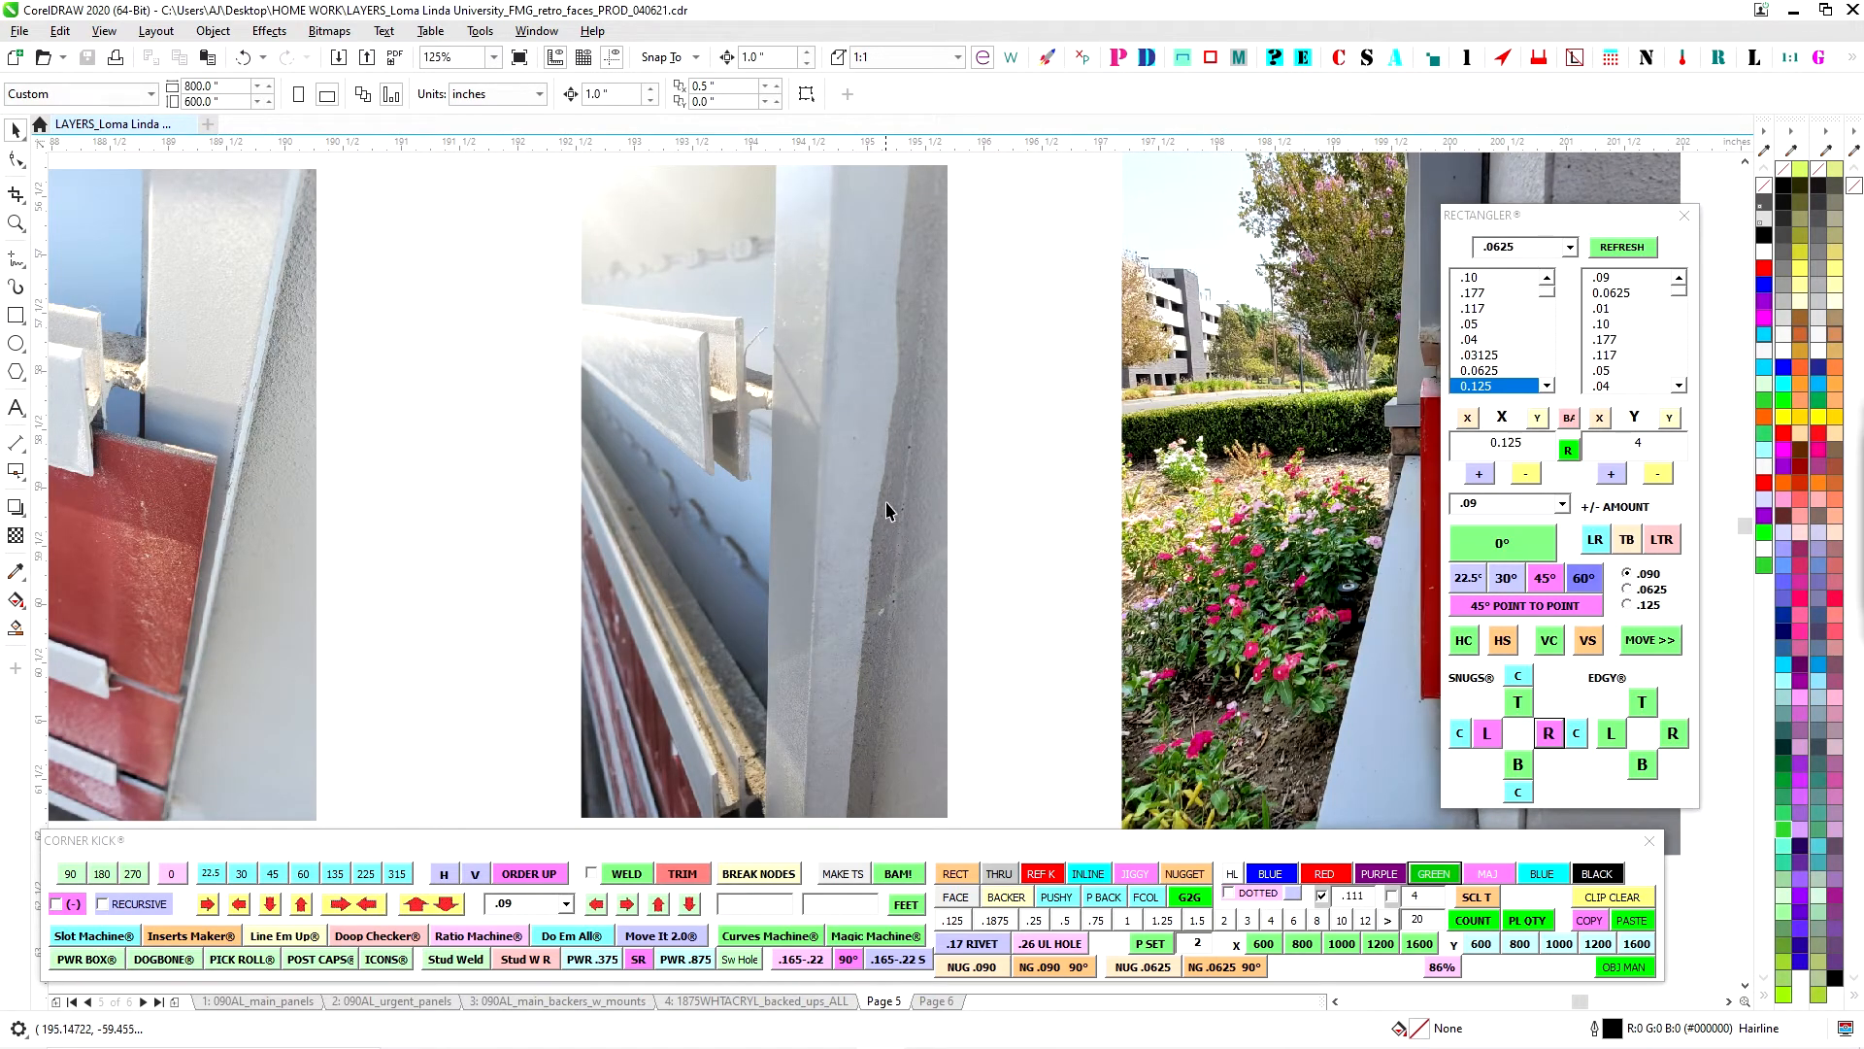
{"action": "scroll", "coordinate": [802, 523], "scroll_direction": "down", "scroll_amount": 2}
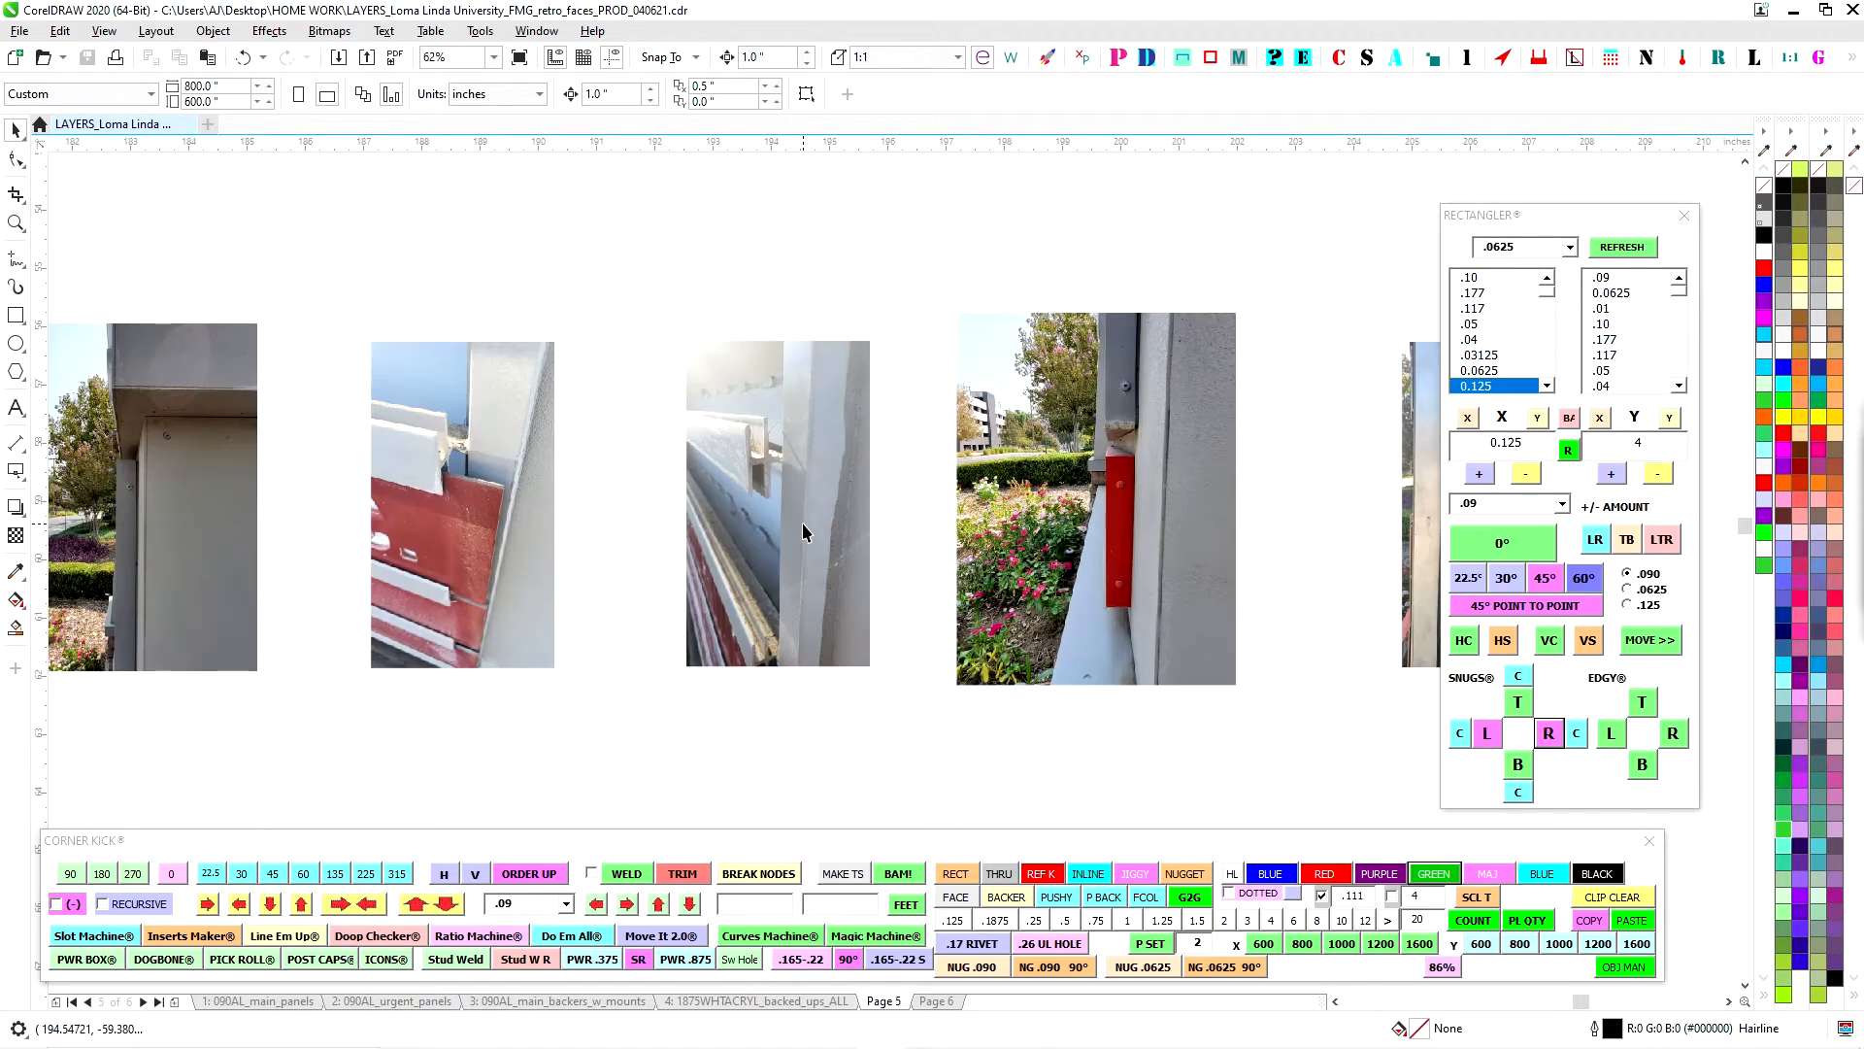
{"action": "scroll", "coordinate": [522, 430], "scroll_direction": "up", "scroll_amount": 2}
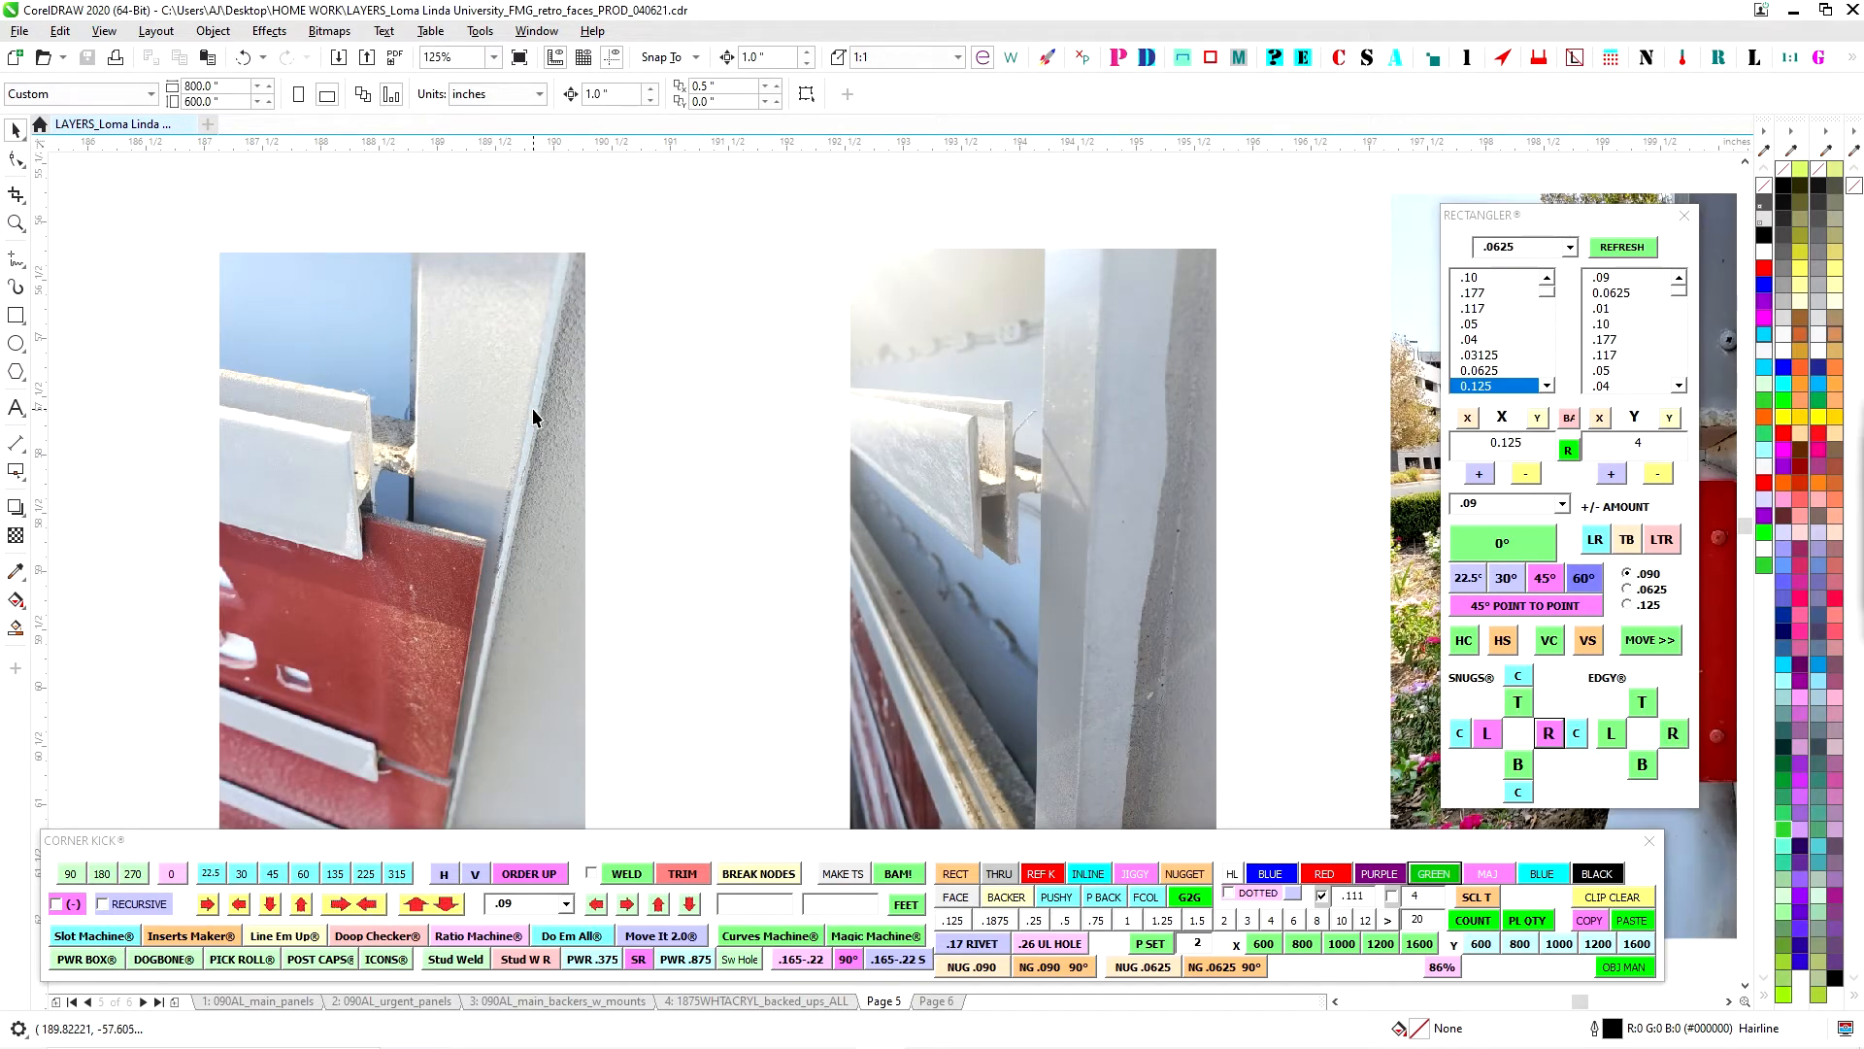
{"action": "scroll", "coordinate": [537, 498], "scroll_direction": "down", "scroll_amount": 2}
{"action": "left_click_drag", "start_coordinate": [632, 697], "coordinate": [932, 243]}
{"action": "left_click_drag", "start_coordinate": [661, 513], "coordinate": [1131, 412]}
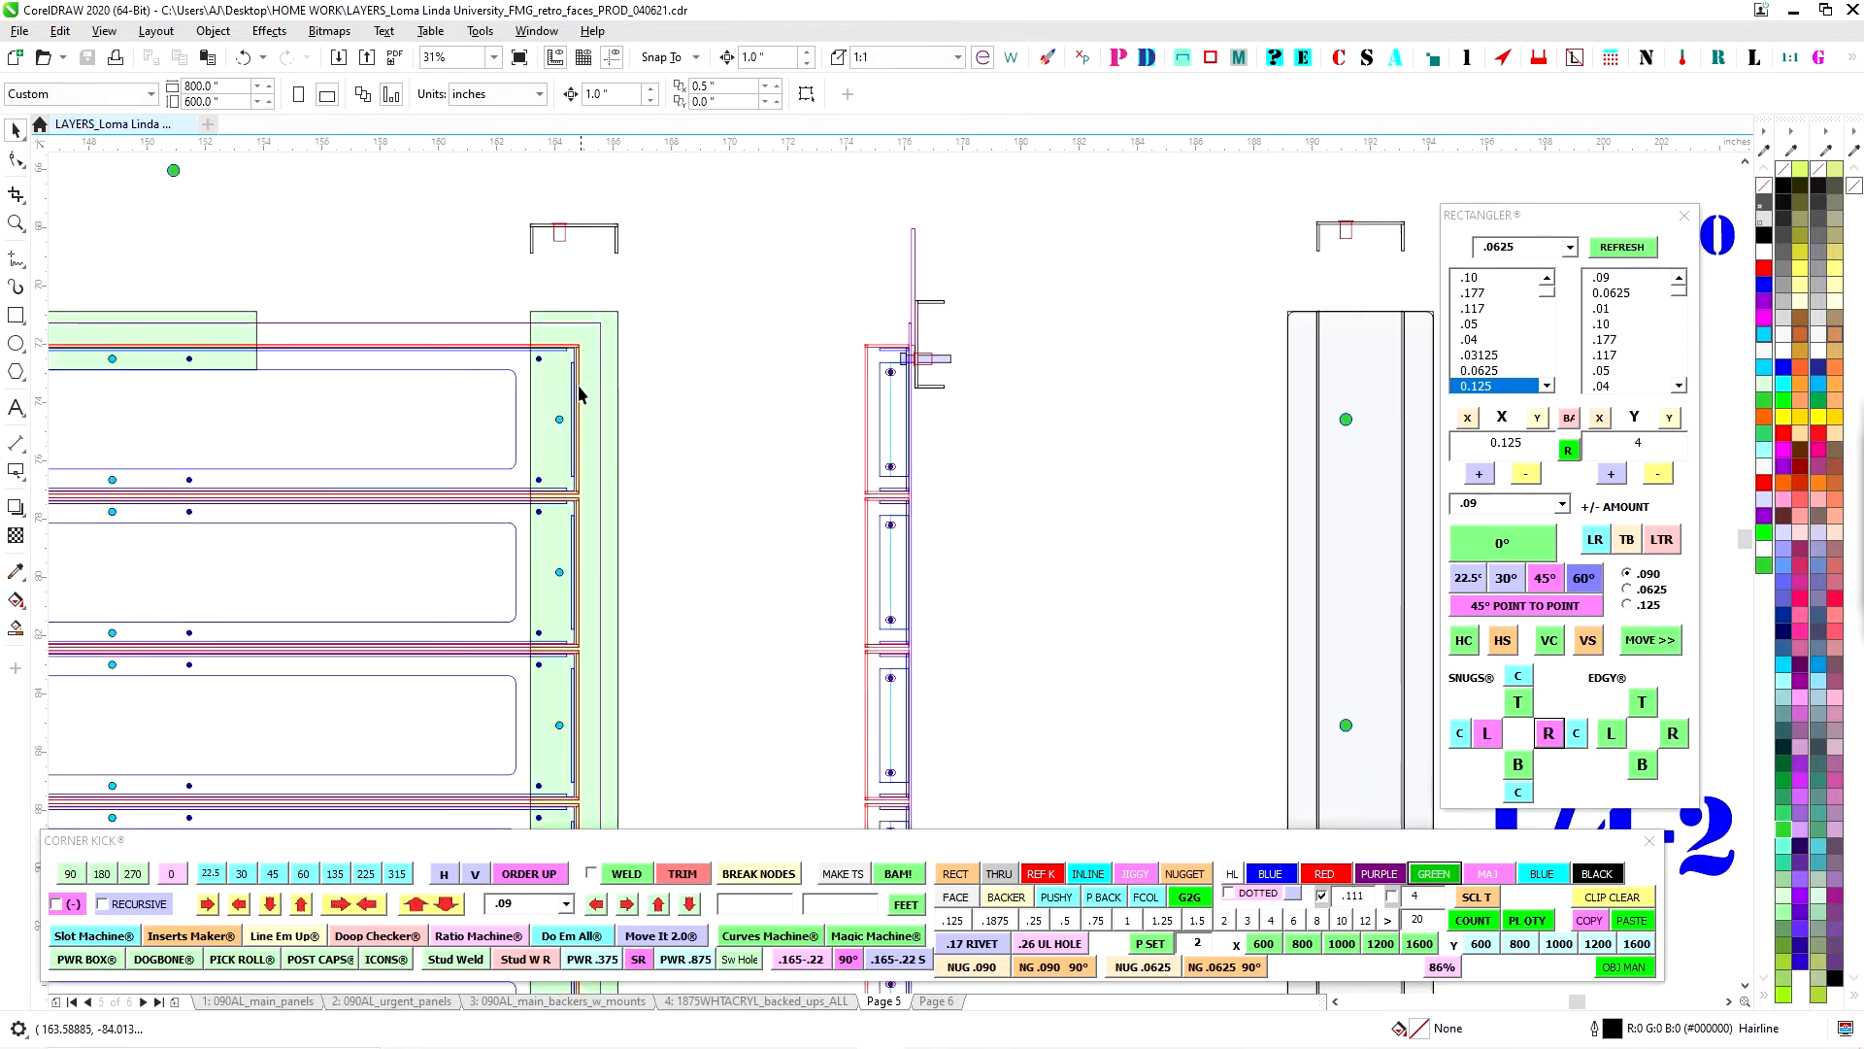
Examine the Raincross Medical Building sign photo, focusing on the upper corner of the panel frame beneath the header.
{"action": "scroll", "coordinate": [508, 403], "scroll_direction": "down", "scroll_amount": 2}
{"action": "left_click_drag", "start_coordinate": [333, 470], "coordinate": [1093, 480]}
{"action": "scroll", "coordinate": [523, 404], "scroll_direction": "up", "scroll_amount": 2}
{"action": "scroll", "coordinate": [602, 408], "scroll_direction": "up", "scroll_amount": 1}
{"action": "scroll", "coordinate": [602, 407], "scroll_direction": "down", "scroll_amount": 4}
{"action": "scroll", "coordinate": [735, 482], "scroll_direction": "up", "scroll_amount": 7}
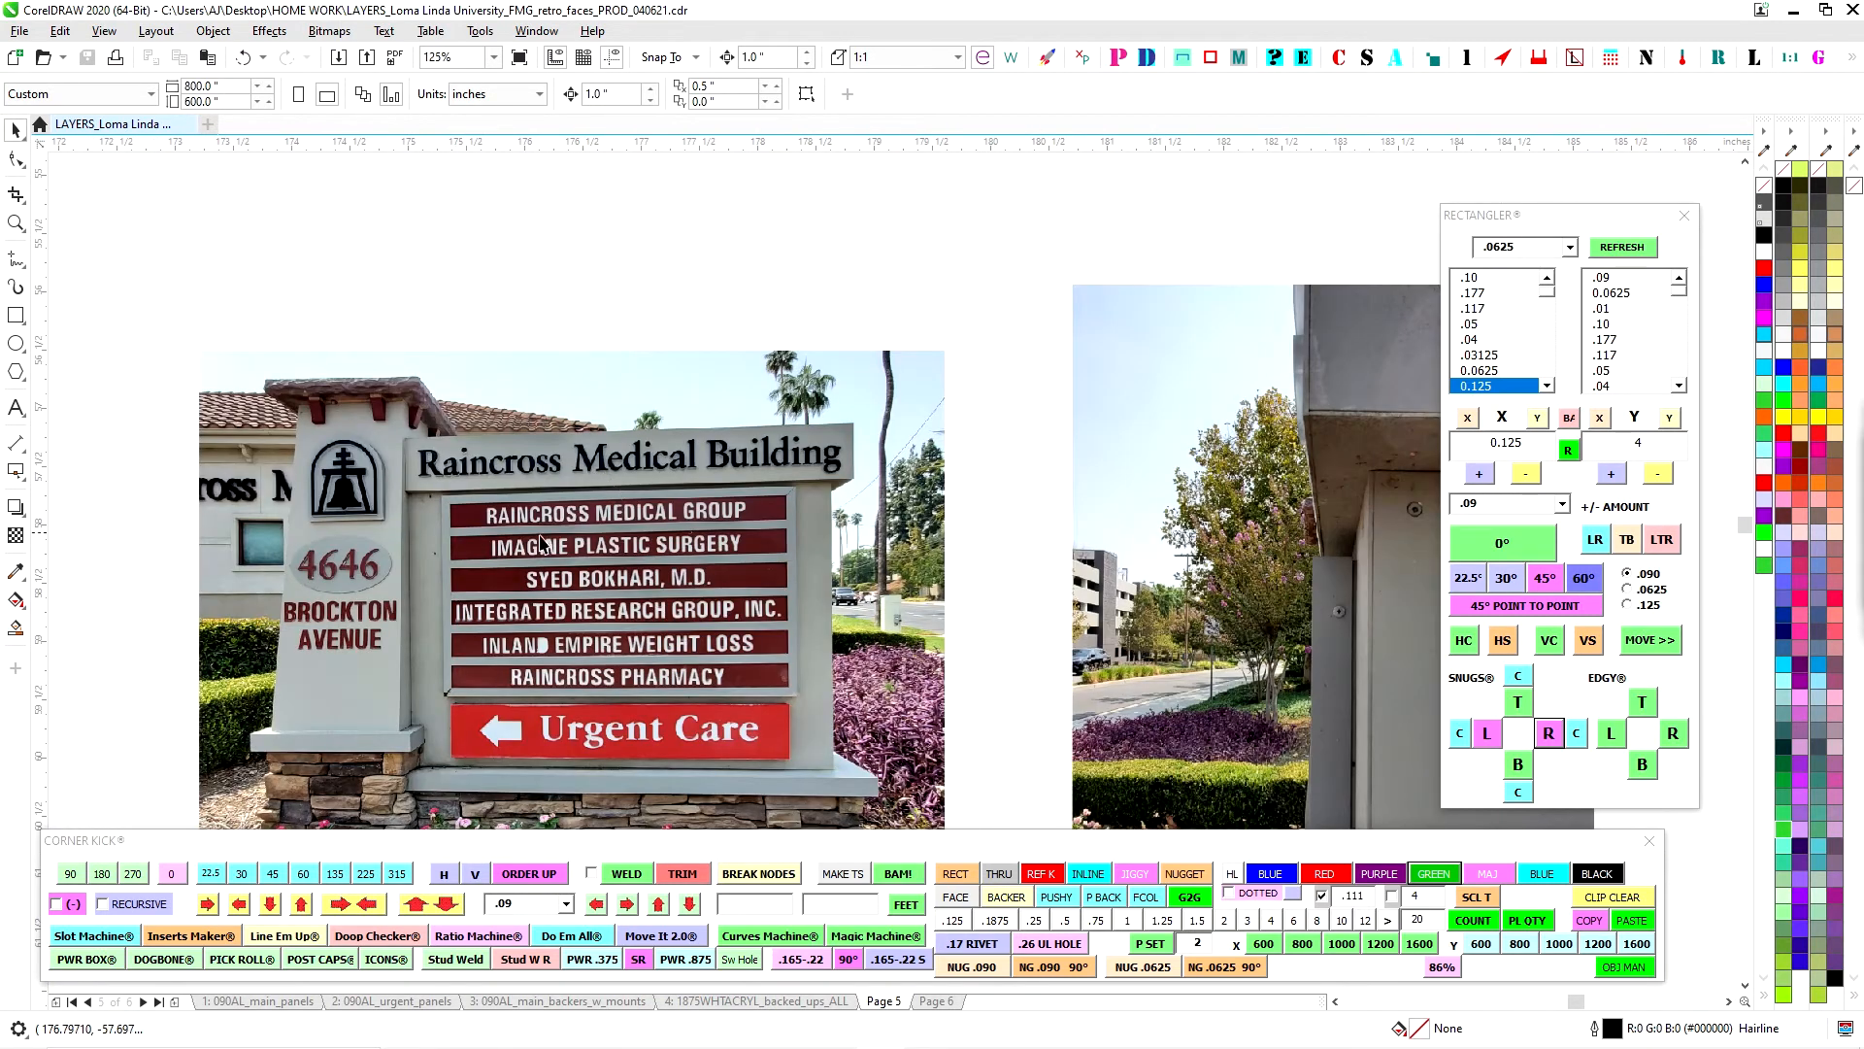
{"action": "scroll", "coordinate": [433, 526], "scroll_direction": "up", "scroll_amount": 3}
{"action": "scroll", "coordinate": [433, 462], "scroll_direction": "up", "scroll_amount": 2}
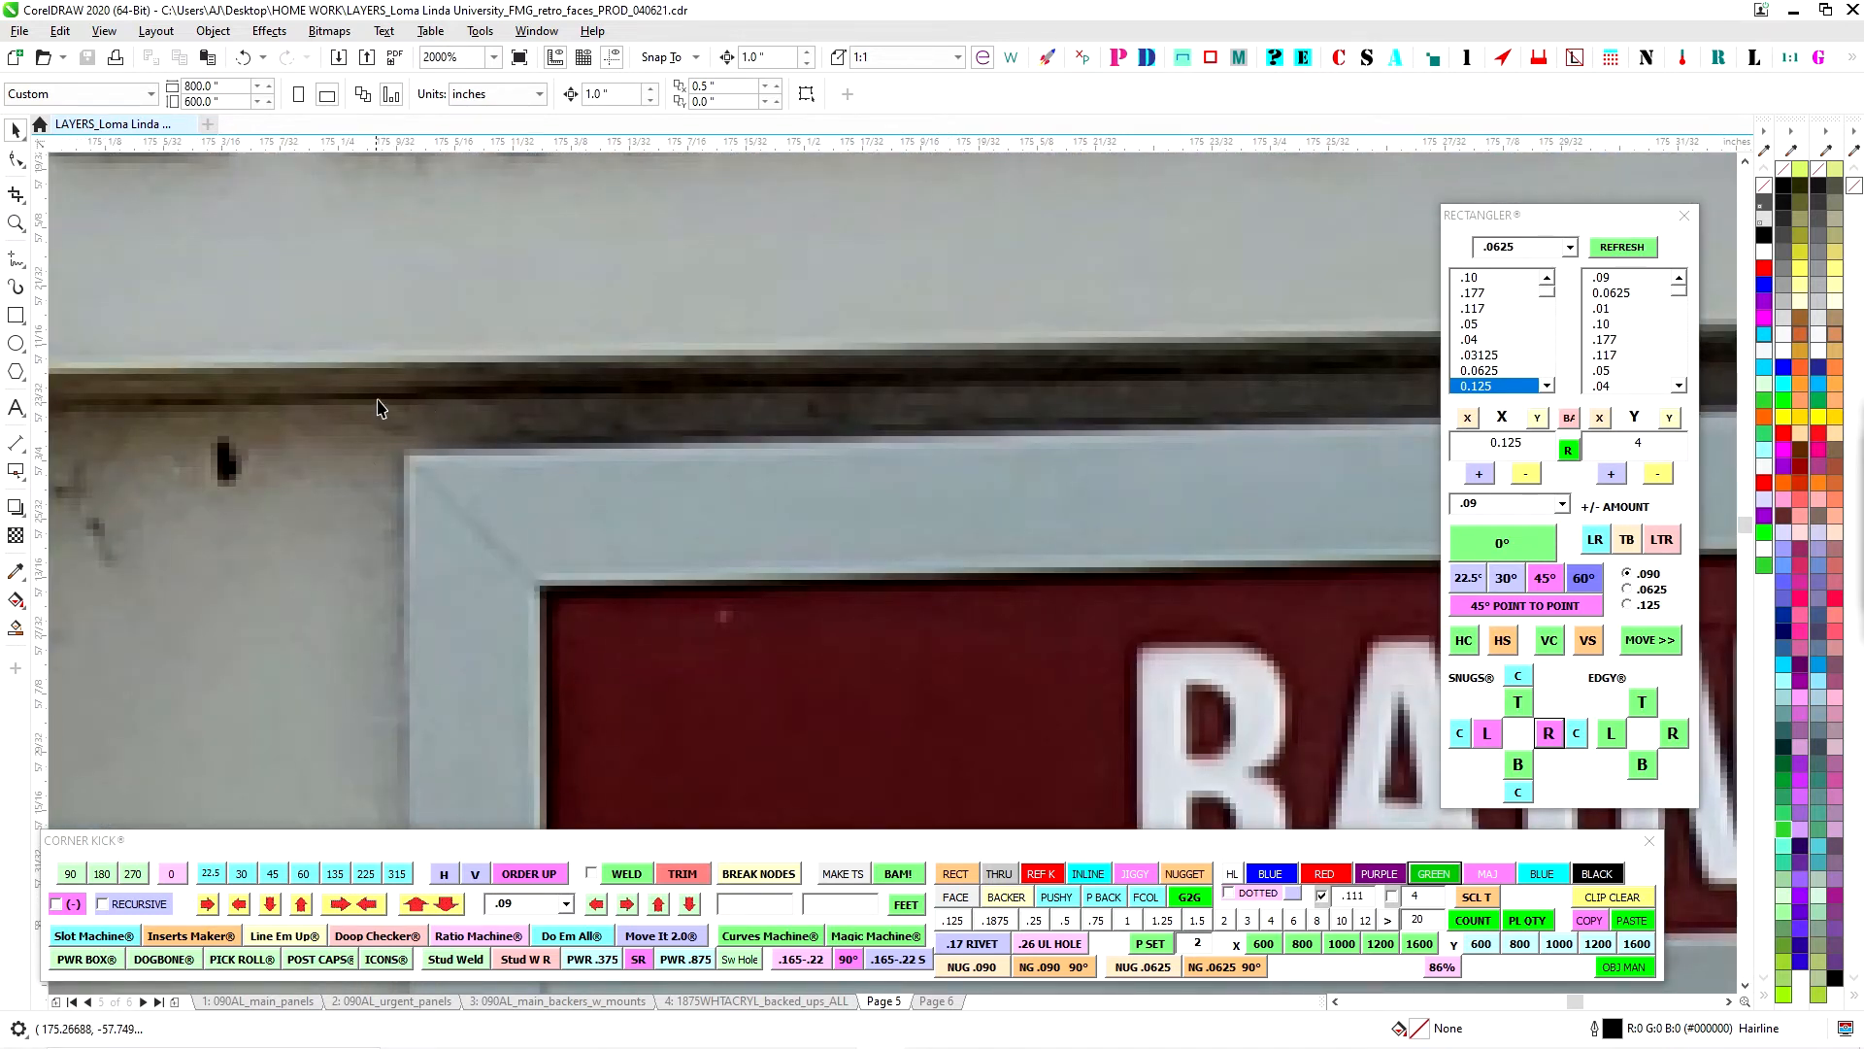
{"action": "scroll", "coordinate": [419, 419], "scroll_direction": "down", "scroll_amount": 2}
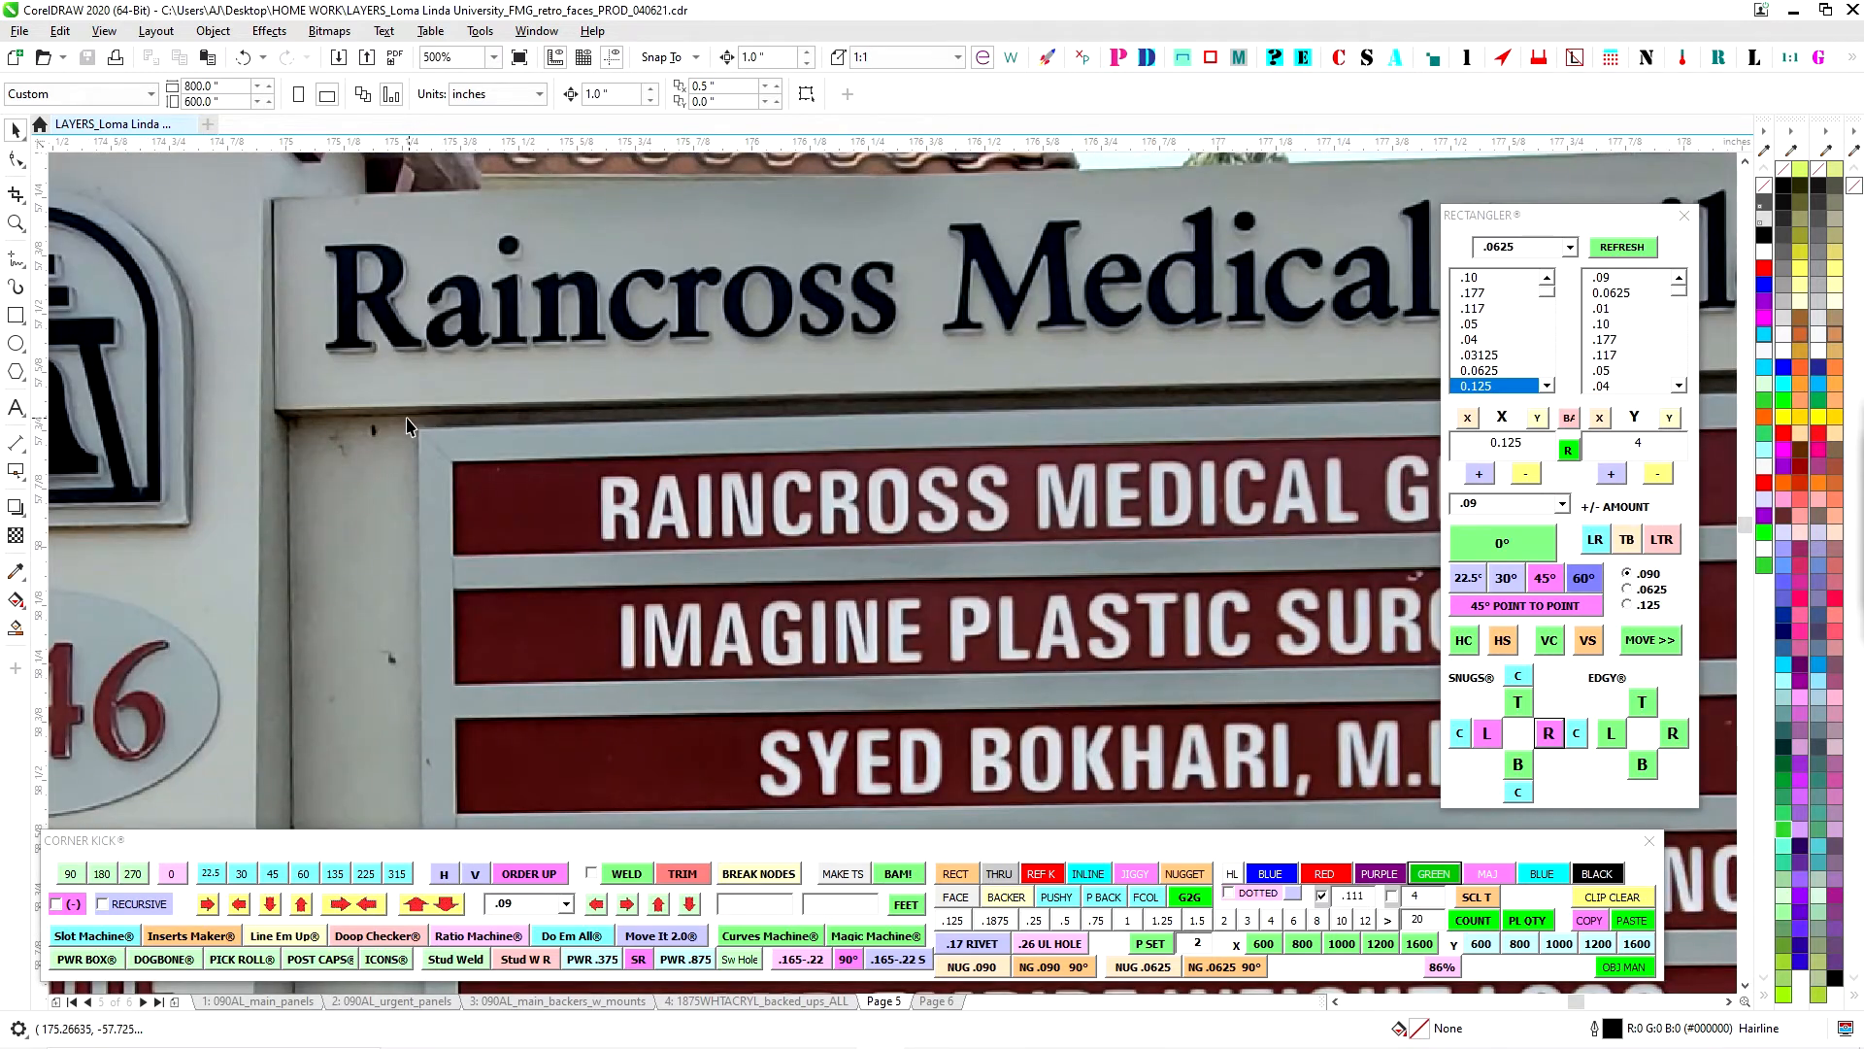
{"action": "scroll", "coordinate": [428, 463], "scroll_direction": "down", "scroll_amount": 1}
{"action": "scroll", "coordinate": [433, 467], "scroll_direction": "up", "scroll_amount": 1}
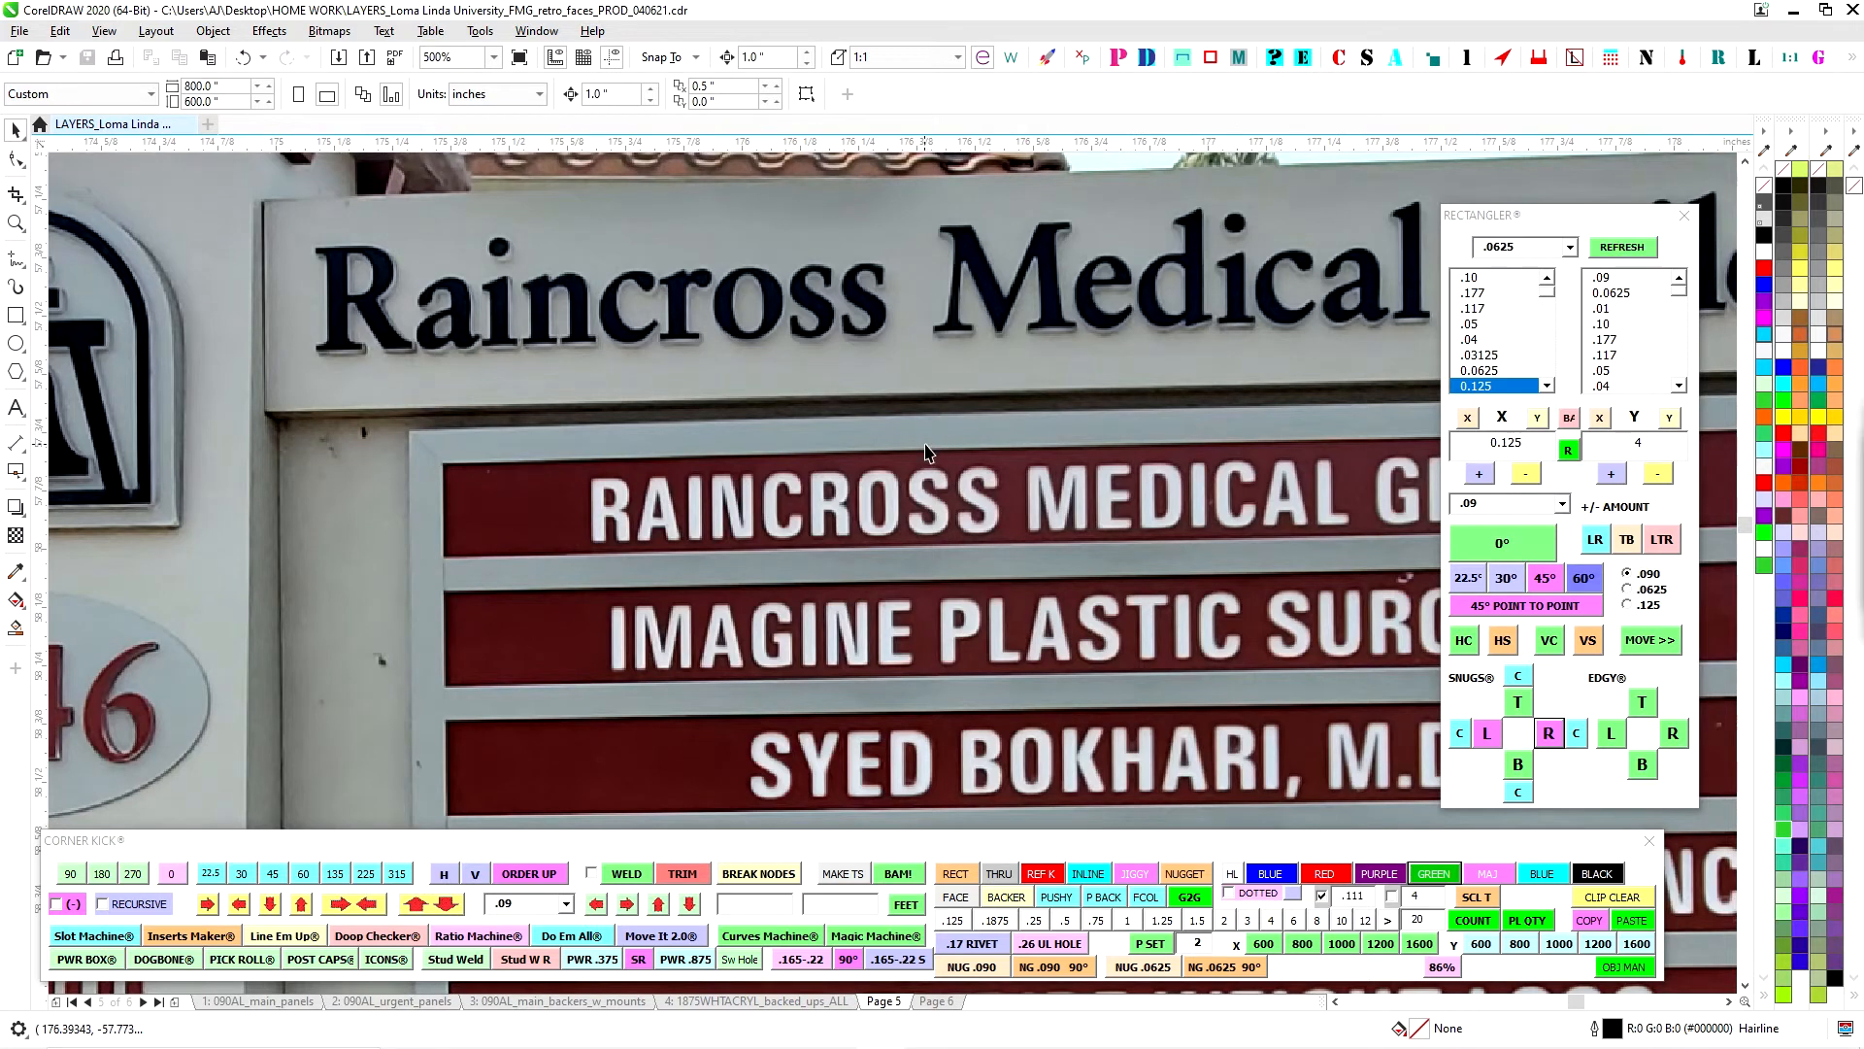
Examine the outline around the cyan-lettered tenant panels, including the corner beside RAINCROSS MEDICAL GROUP and the side view.
{"action": "scroll", "coordinate": [439, 447], "scroll_direction": "down", "scroll_amount": 4}
{"action": "scroll", "coordinate": [583, 544], "scroll_direction": "down", "scroll_amount": 3}
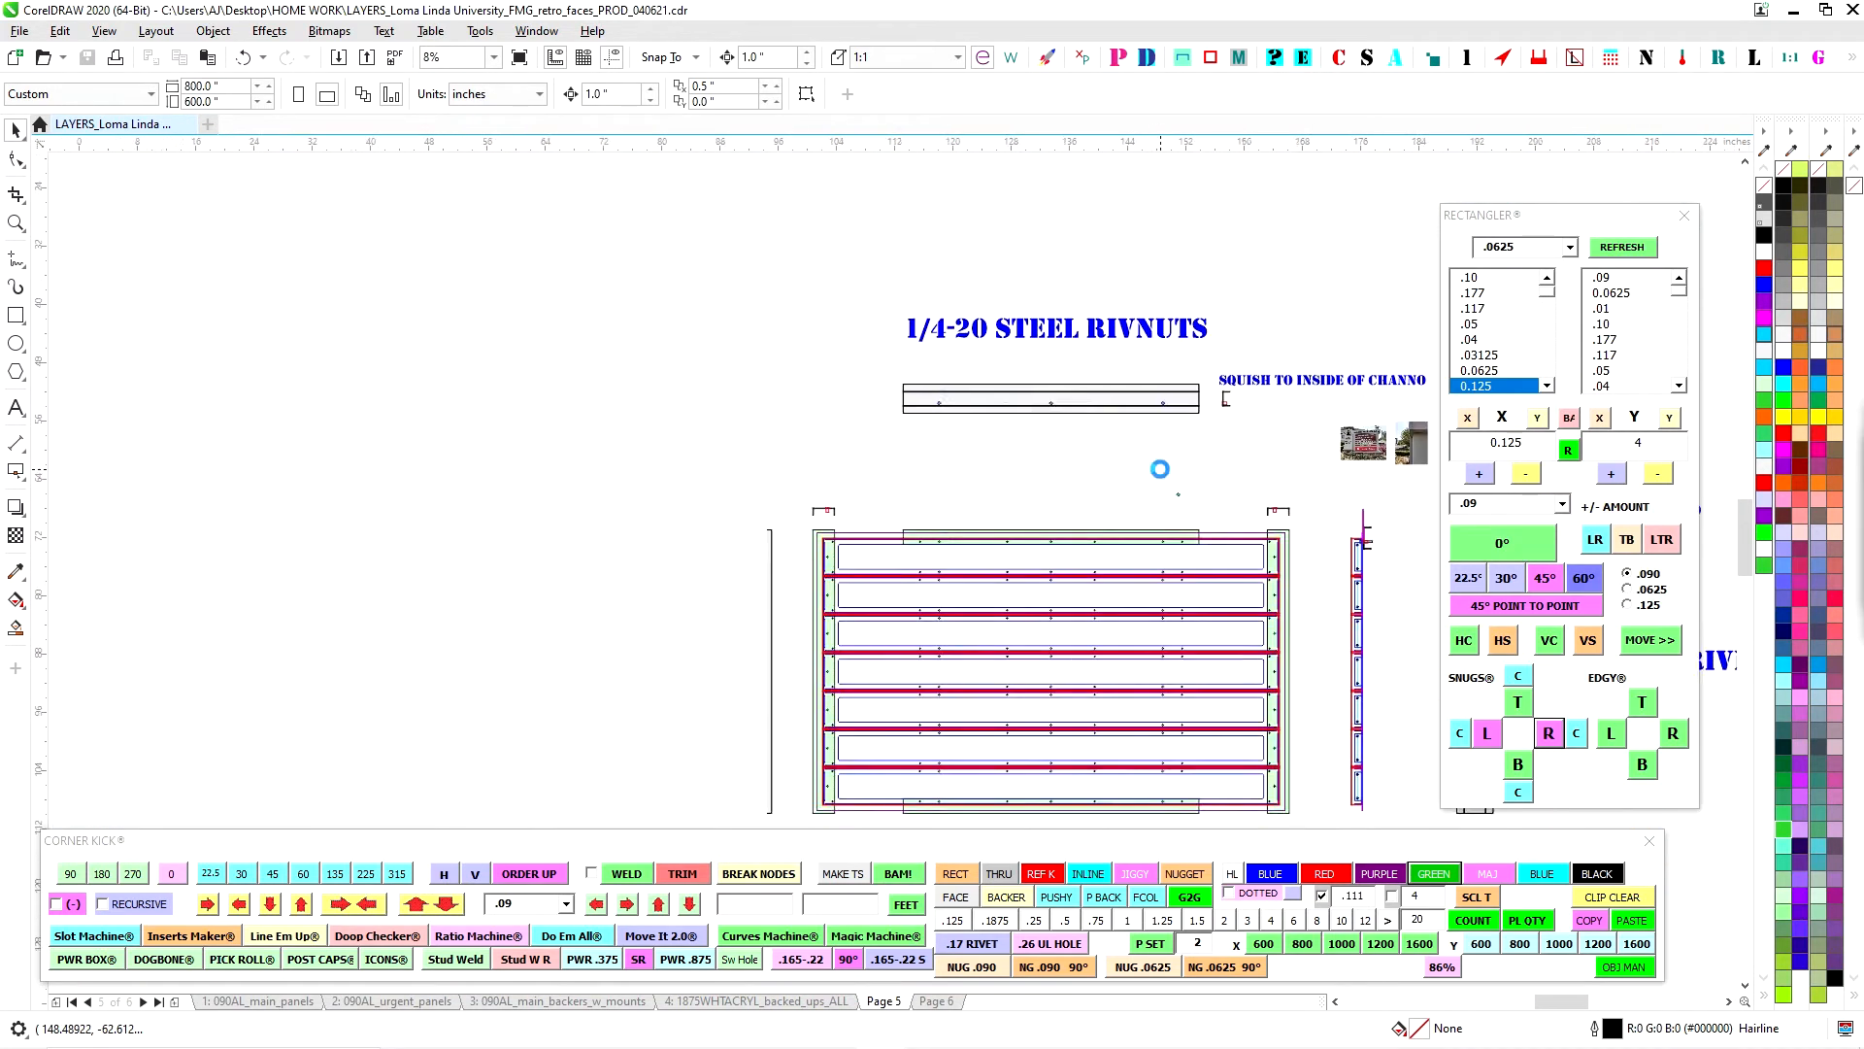
{"action": "scroll", "coordinate": [1023, 485], "scroll_direction": "up", "scroll_amount": 4}
{"action": "scroll", "coordinate": [1023, 477], "scroll_direction": "down", "scroll_amount": 3}
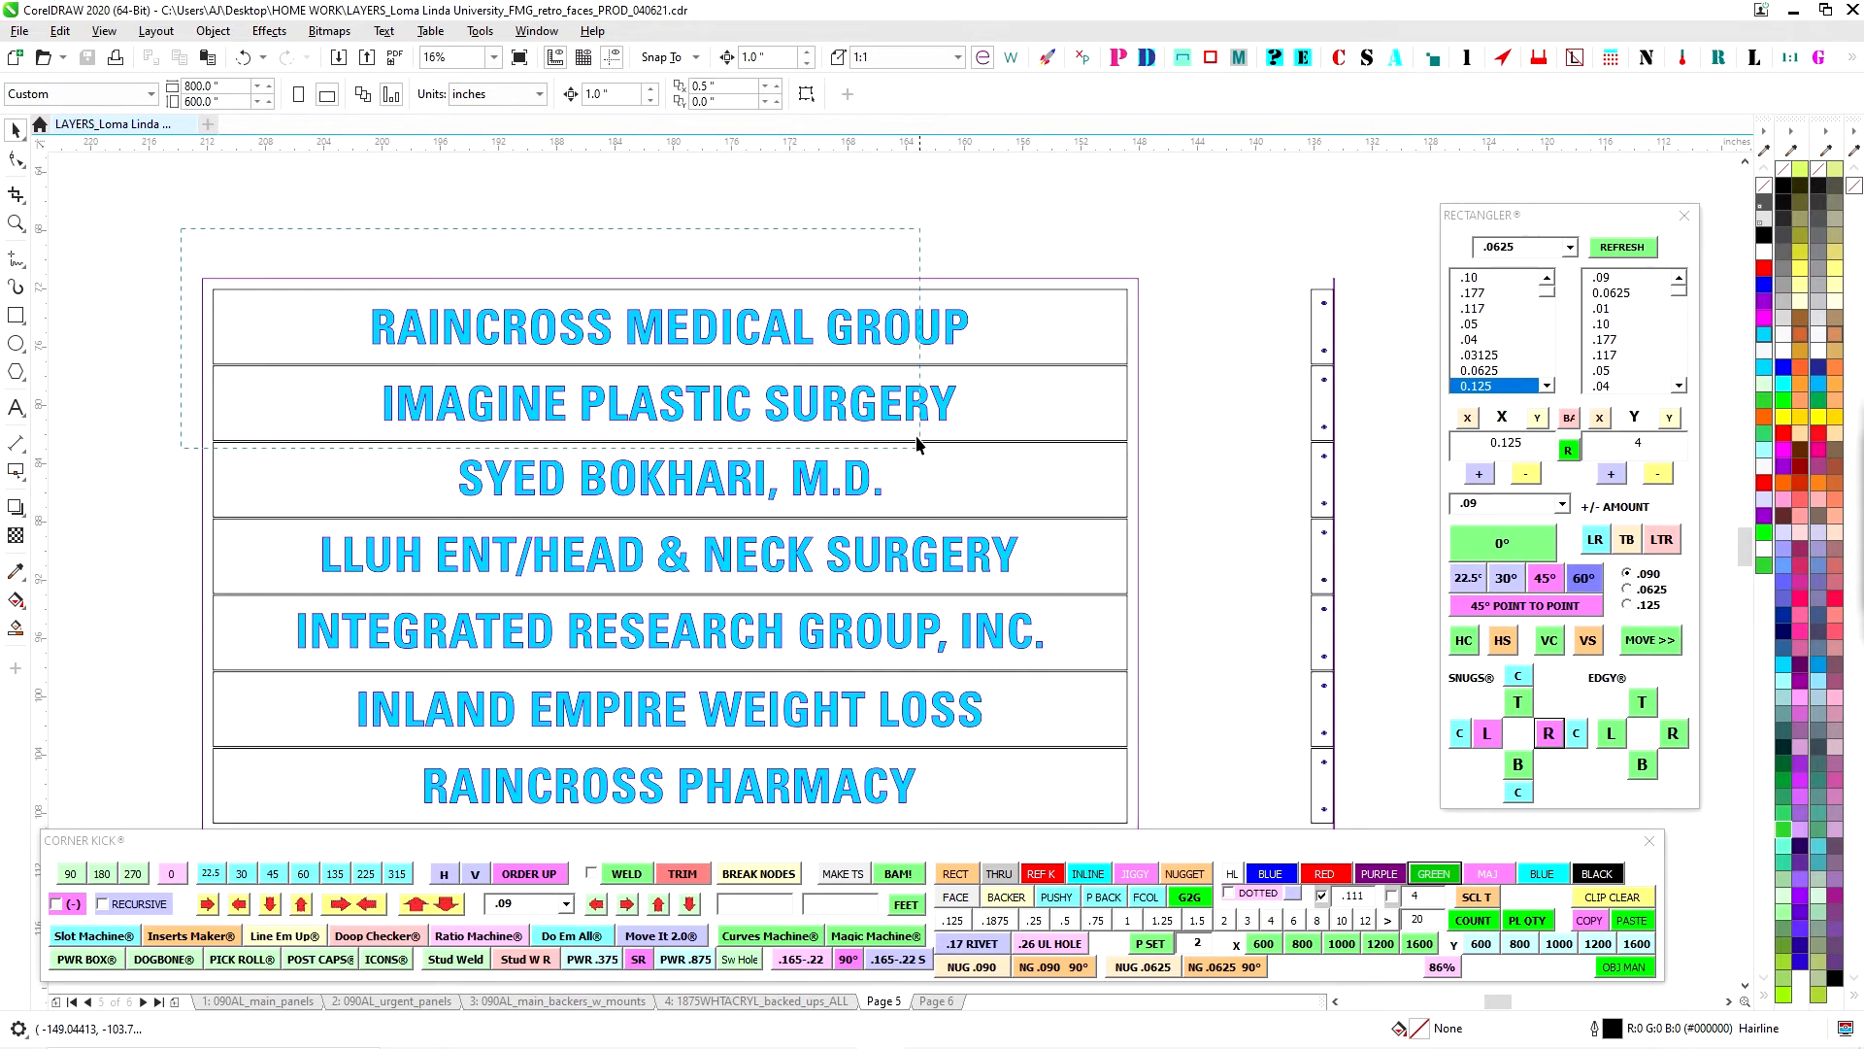
{"action": "scroll", "coordinate": [911, 283], "scroll_direction": "up", "scroll_amount": 4}
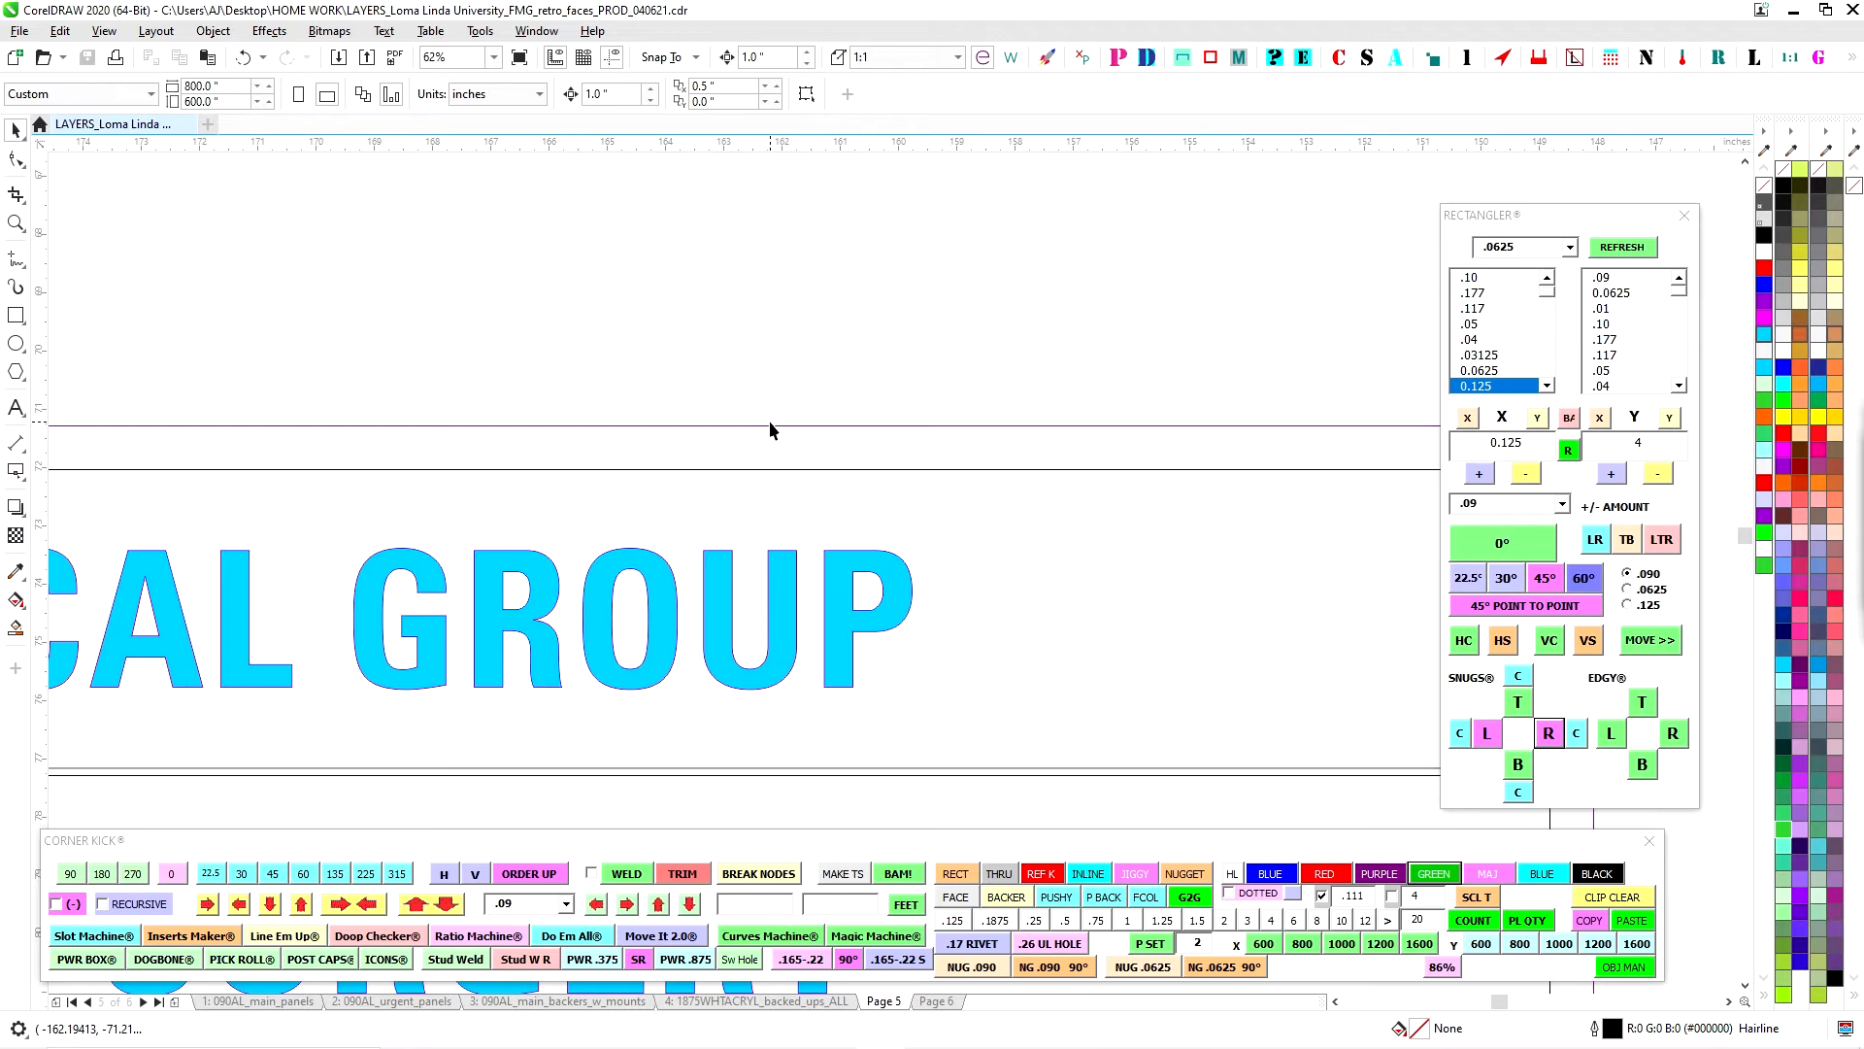
{"action": "scroll", "coordinate": [418, 350], "scroll_direction": "right", "scroll_amount": 5}
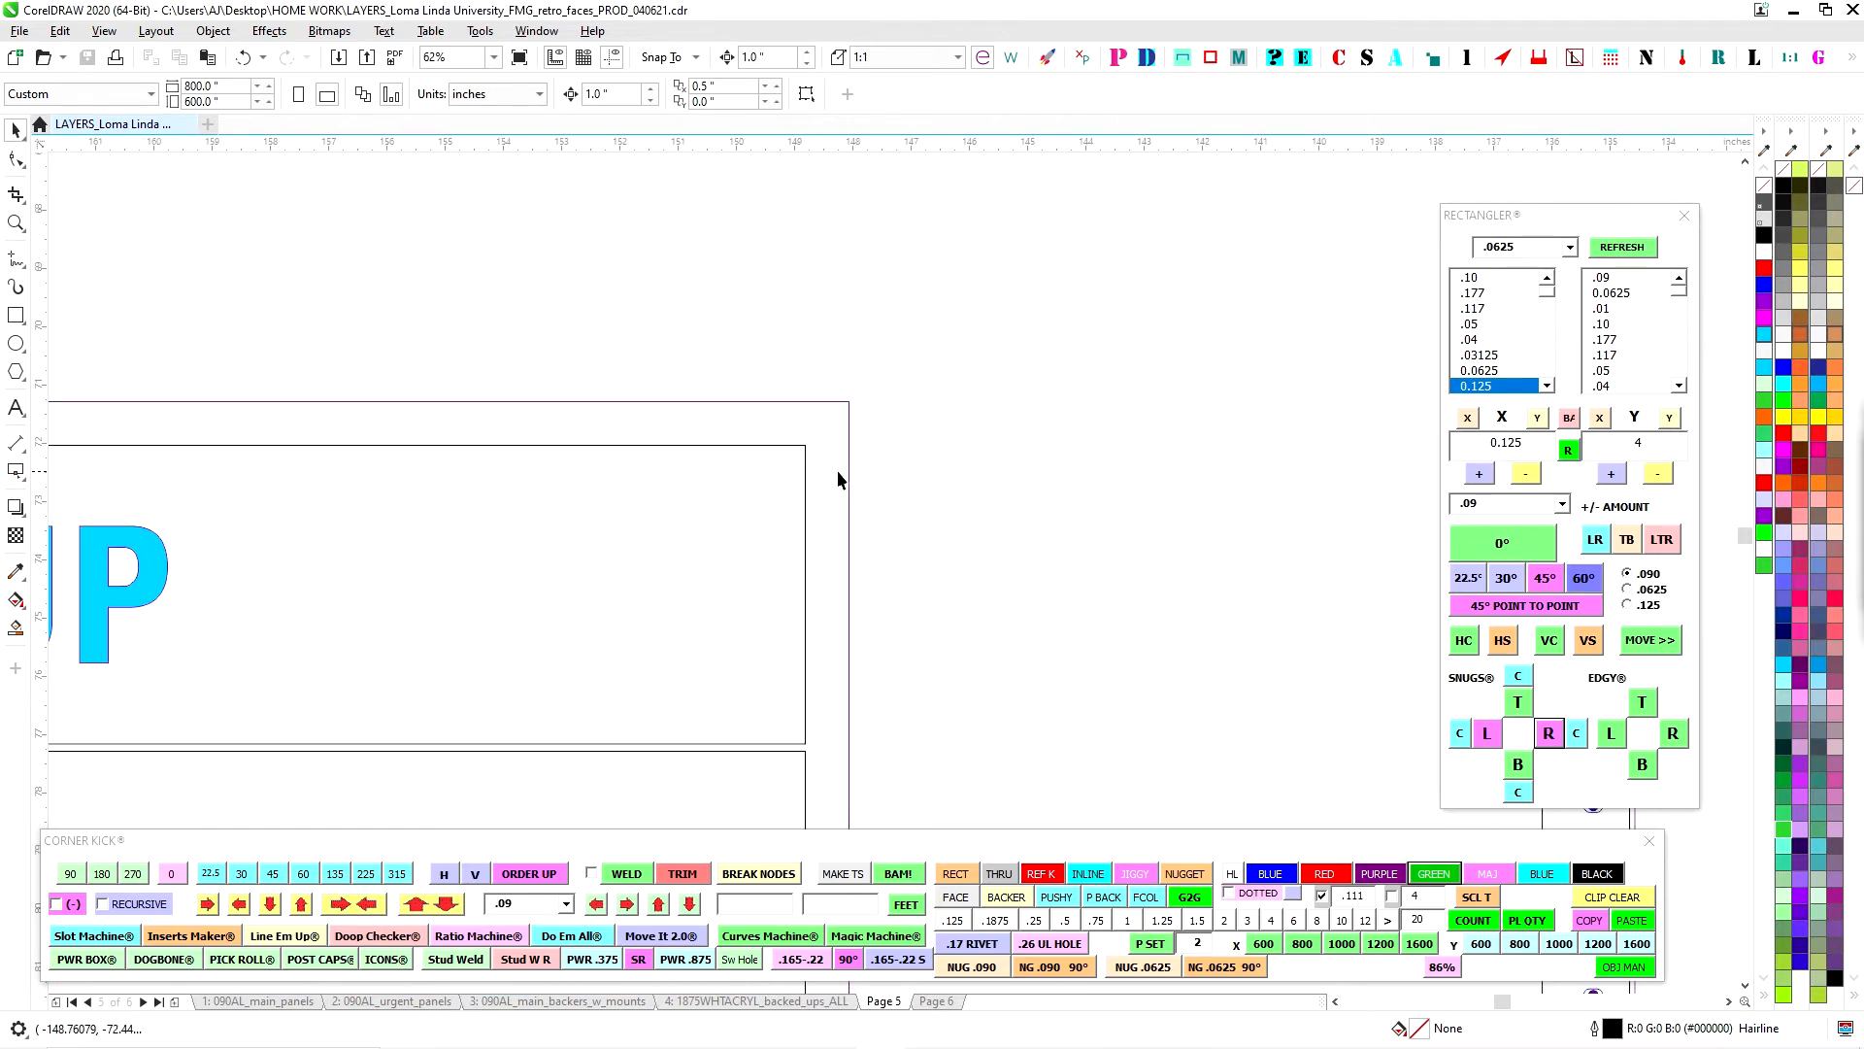
{"action": "scroll", "coordinate": [936, 522], "scroll_direction": "down", "scroll_amount": 4}
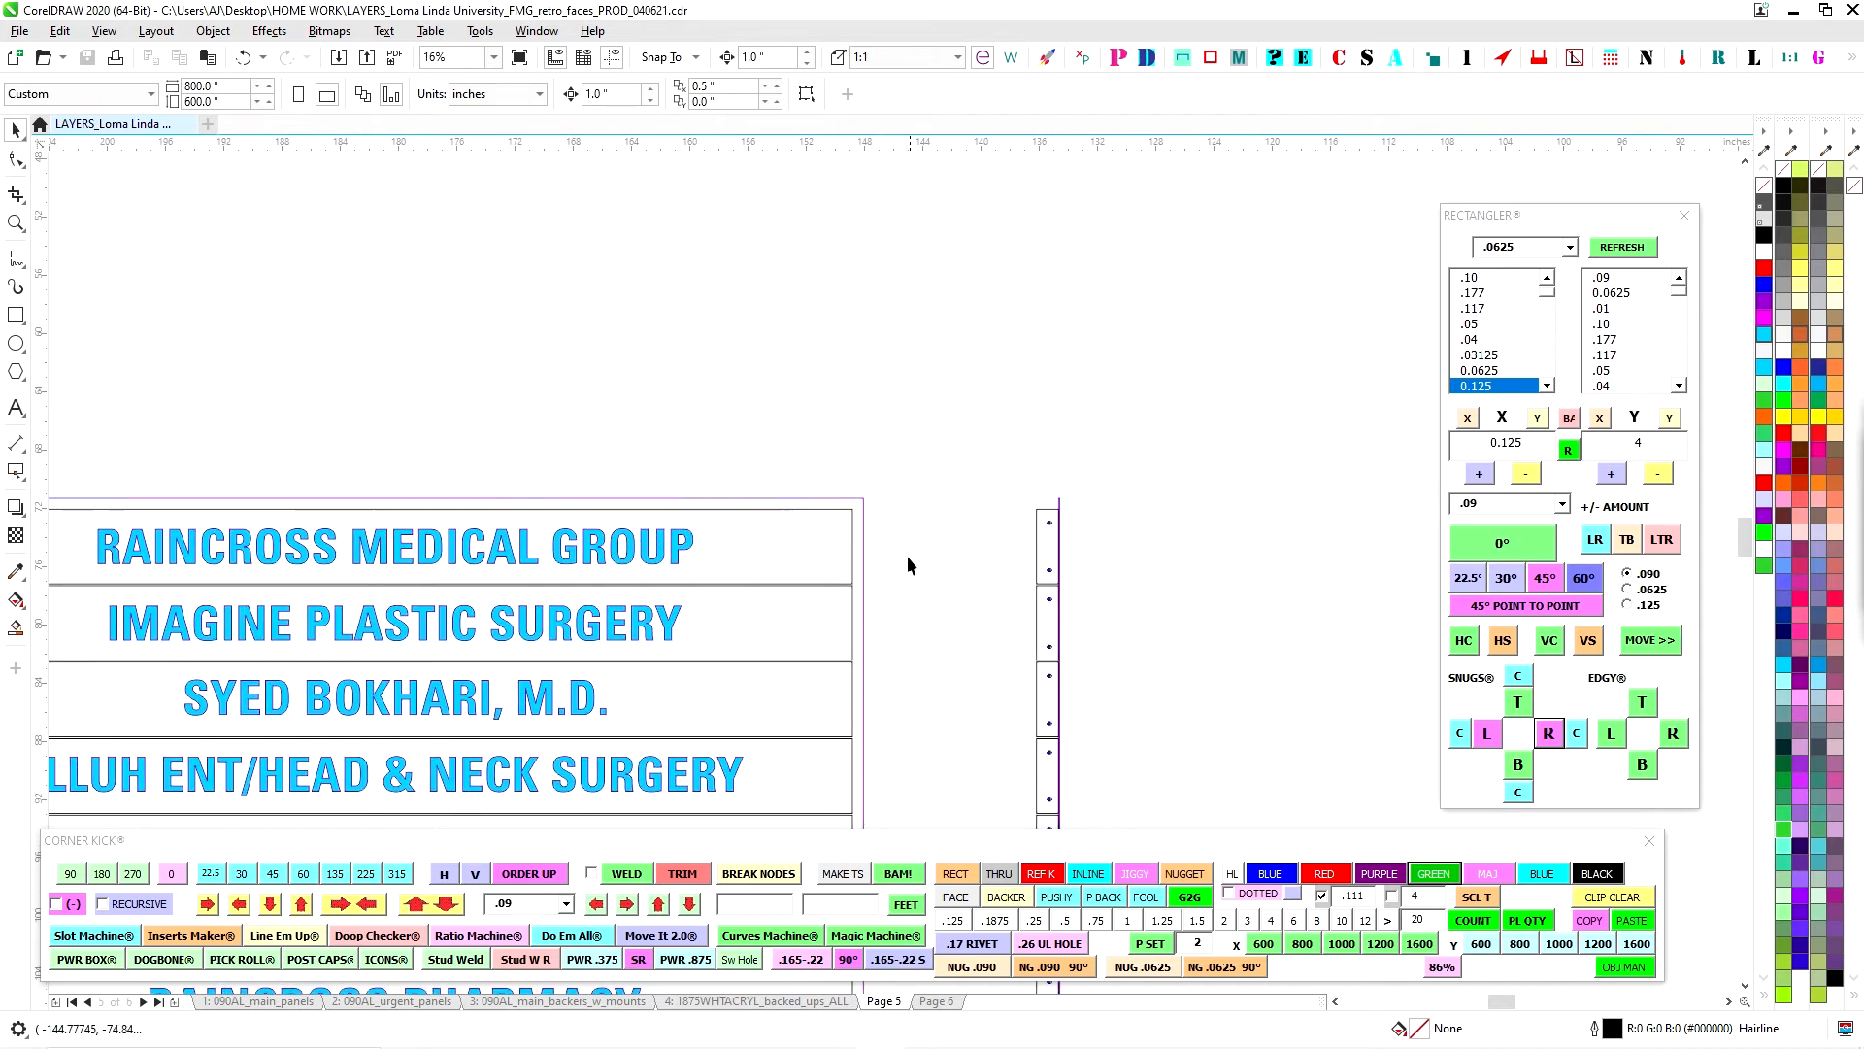
{"action": "scroll", "coordinate": [921, 525], "scroll_direction": "down", "scroll_amount": 2}
Revisit the Raincross sign photo and the row of post and slat close-ups.
{"action": "left_click_drag", "start_coordinate": [1064, 529], "coordinate": [806, 519]}
{"action": "left_click_drag", "start_coordinate": [1193, 525], "coordinate": [679, 533]}
{"action": "left_click_drag", "start_coordinate": [1095, 557], "coordinate": [809, 534]}
{"action": "scroll", "coordinate": [1076, 470], "scroll_direction": "up", "scroll_amount": 10}
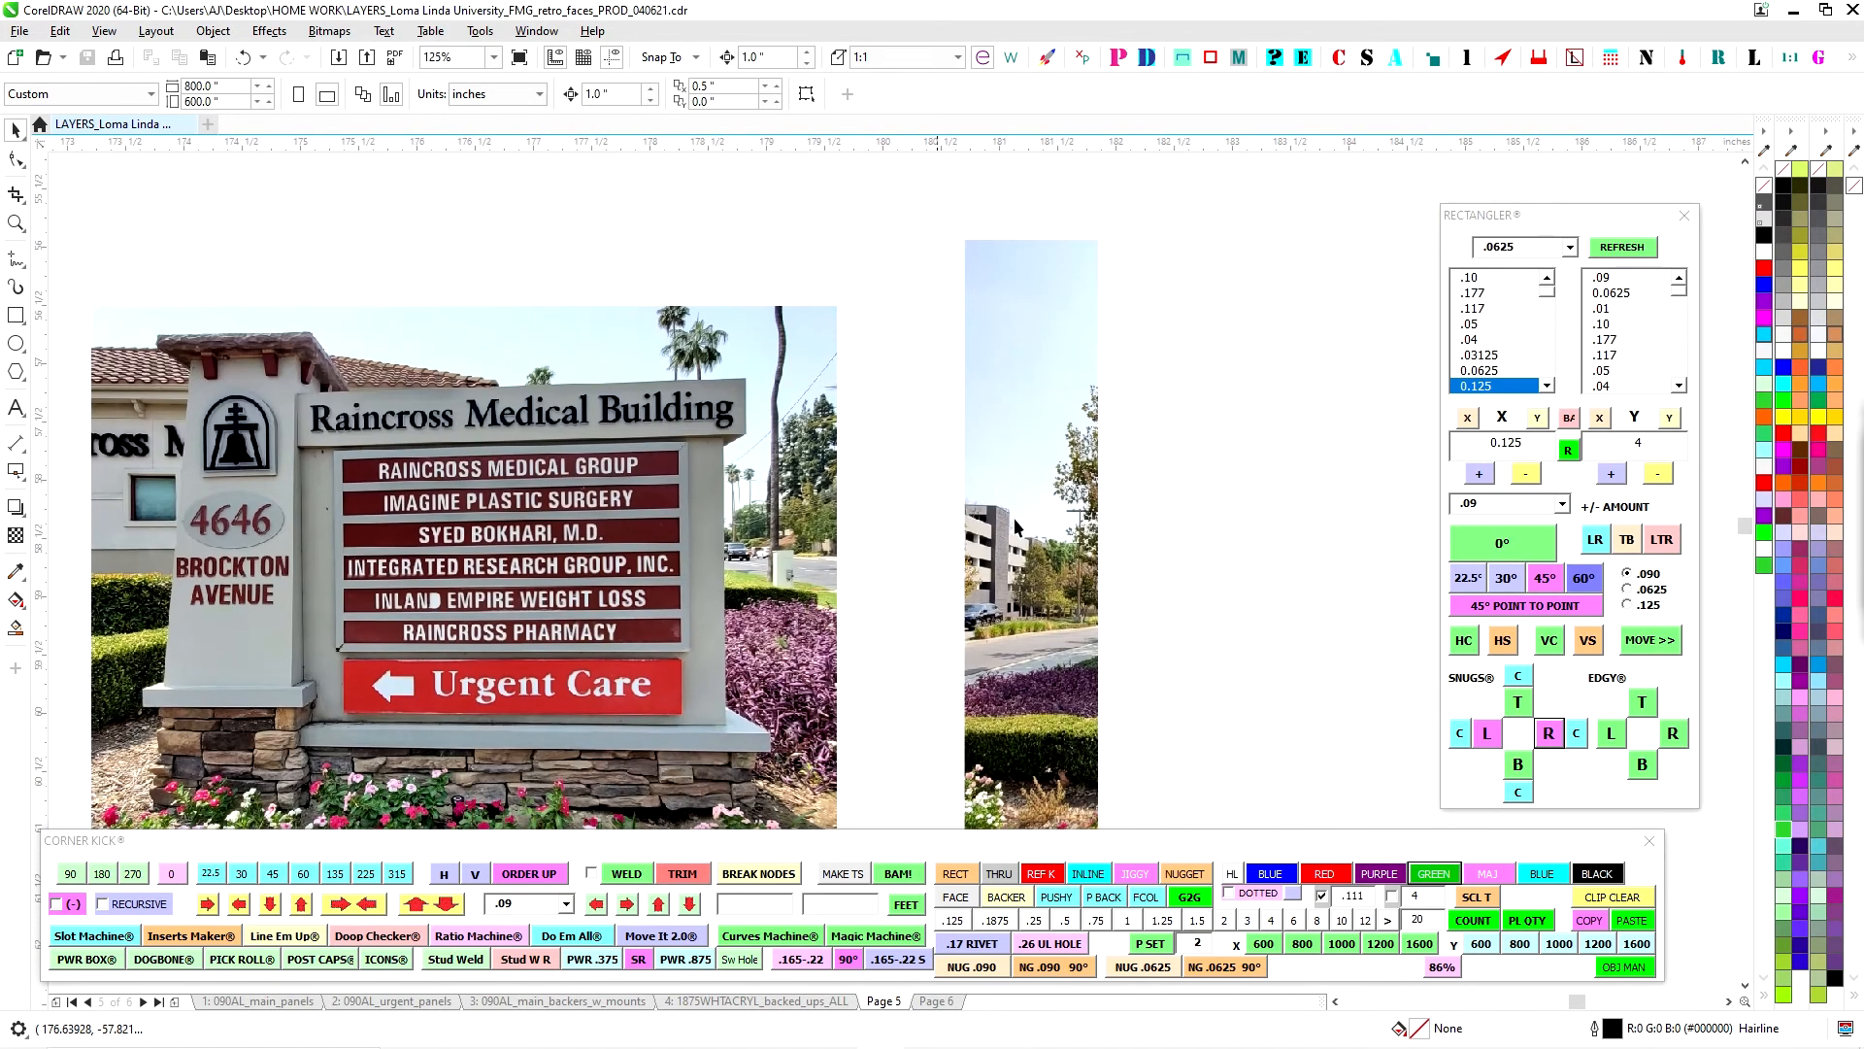
{"action": "scroll", "coordinate": [1105, 504], "scroll_direction": "down", "scroll_amount": 2}
{"action": "left_click_drag", "start_coordinate": [1105, 503], "coordinate": [715, 465]}
{"action": "left_click_drag", "start_coordinate": [1039, 485], "coordinate": [837, 468]}
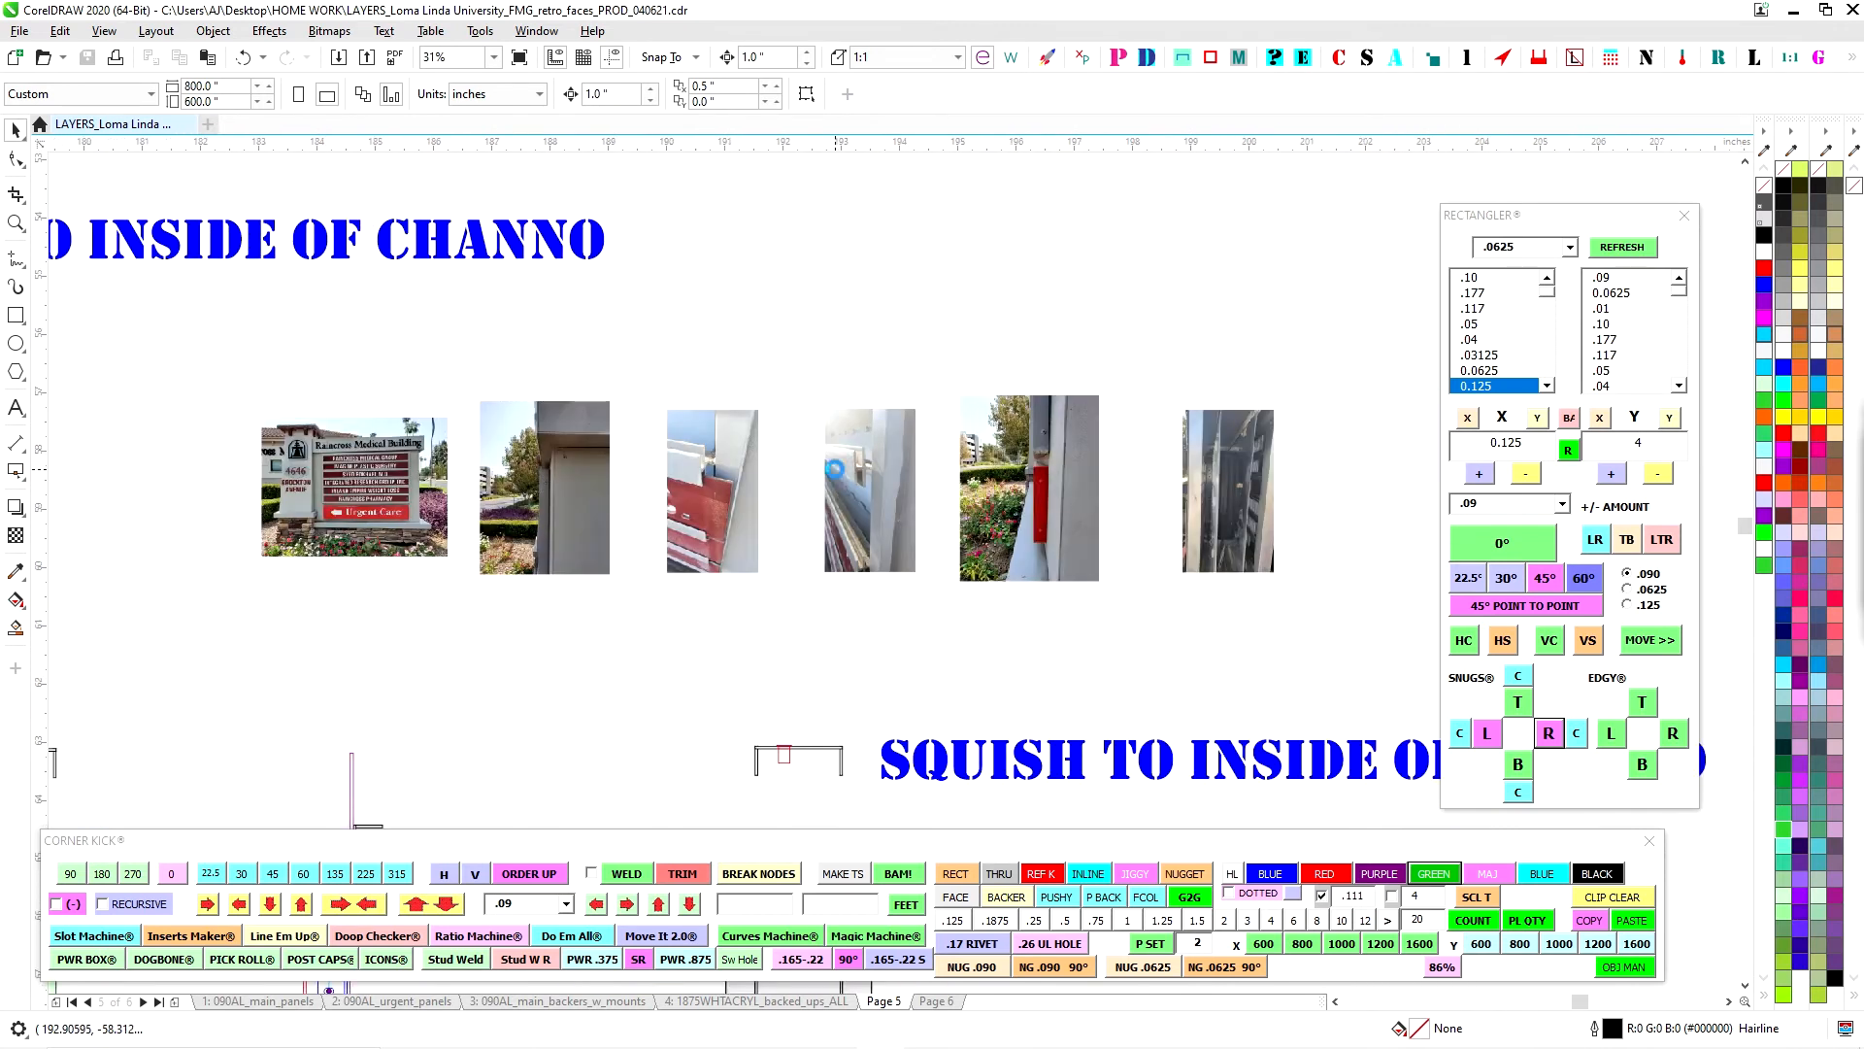
{"action": "scroll", "coordinate": [836, 468], "scroll_direction": "up", "scroll_amount": 1}
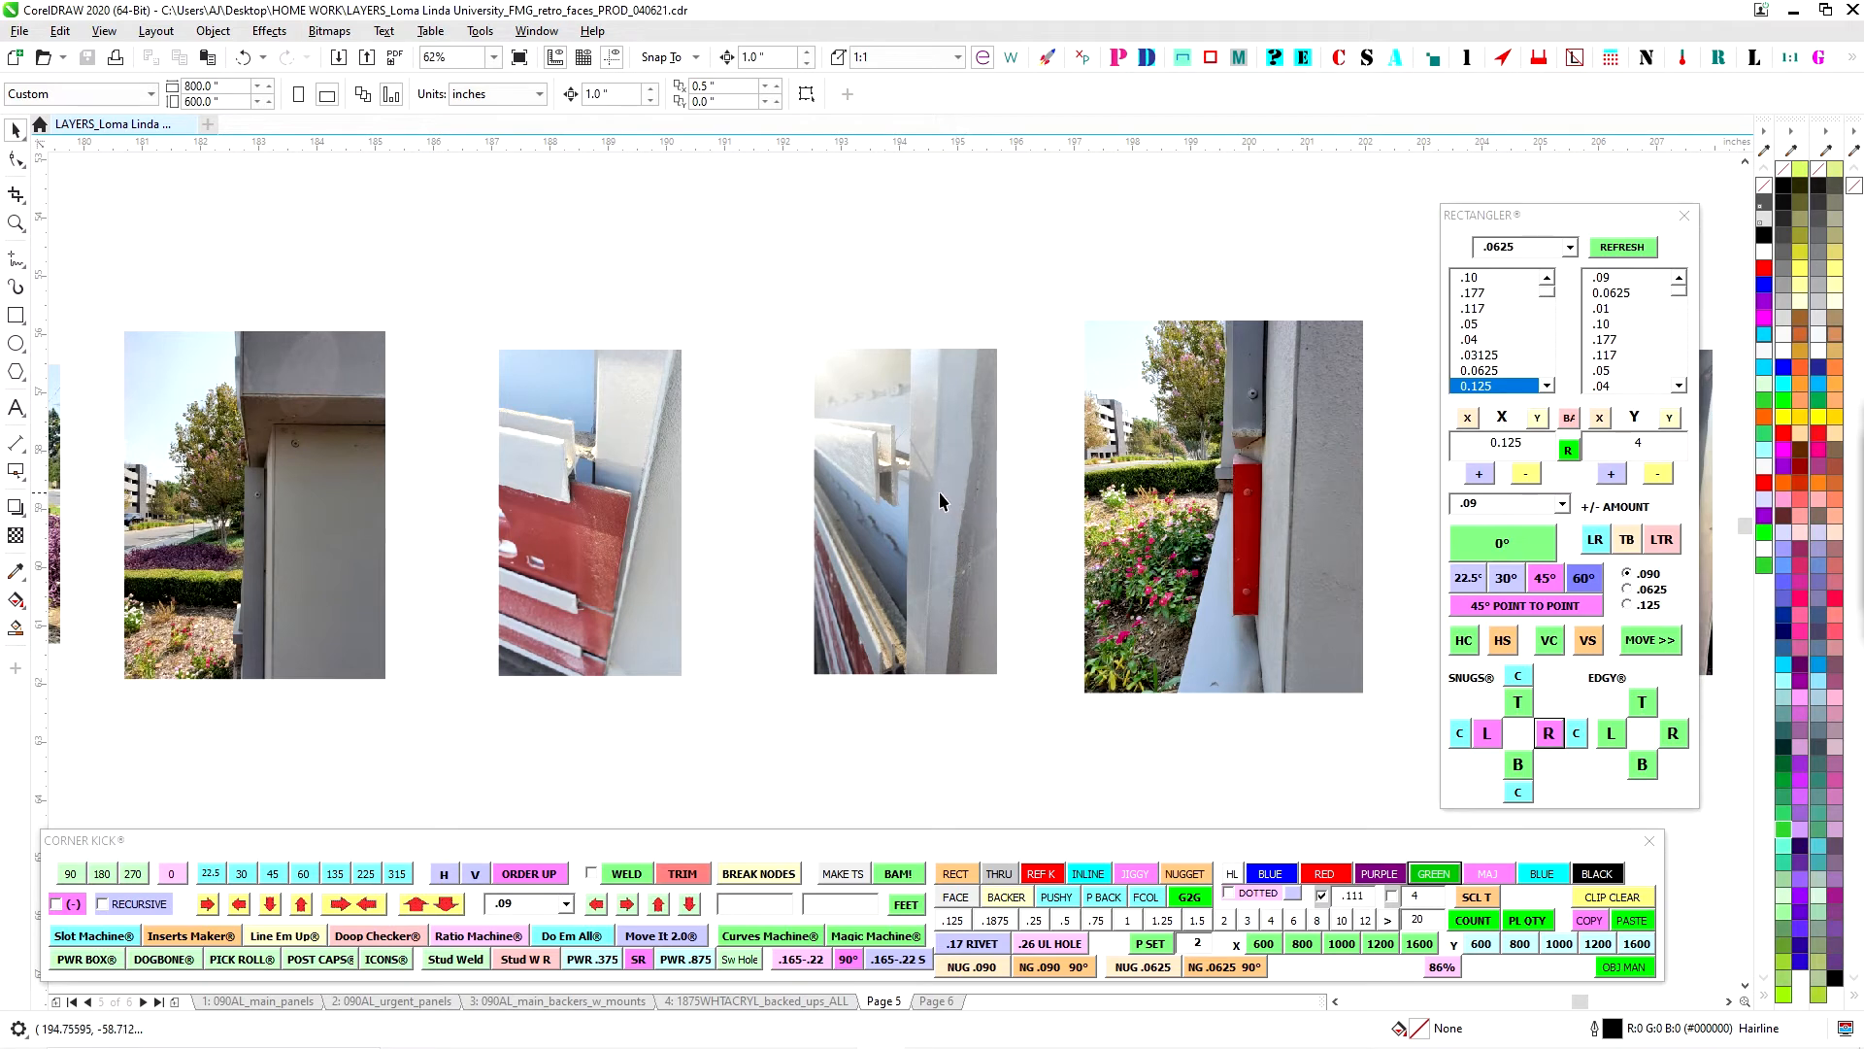
Nudge the vertical green channel rectangle 2 inches to the right to uncover the panel's end holes, and return it to its place.
{"action": "scroll", "coordinate": [905, 509], "scroll_direction": "down", "scroll_amount": 2}
{"action": "left_click_drag", "start_coordinate": [734, 687], "coordinate": [1112, 500]}
{"action": "scroll", "coordinate": [988, 541], "scroll_direction": "up", "scroll_amount": 3}
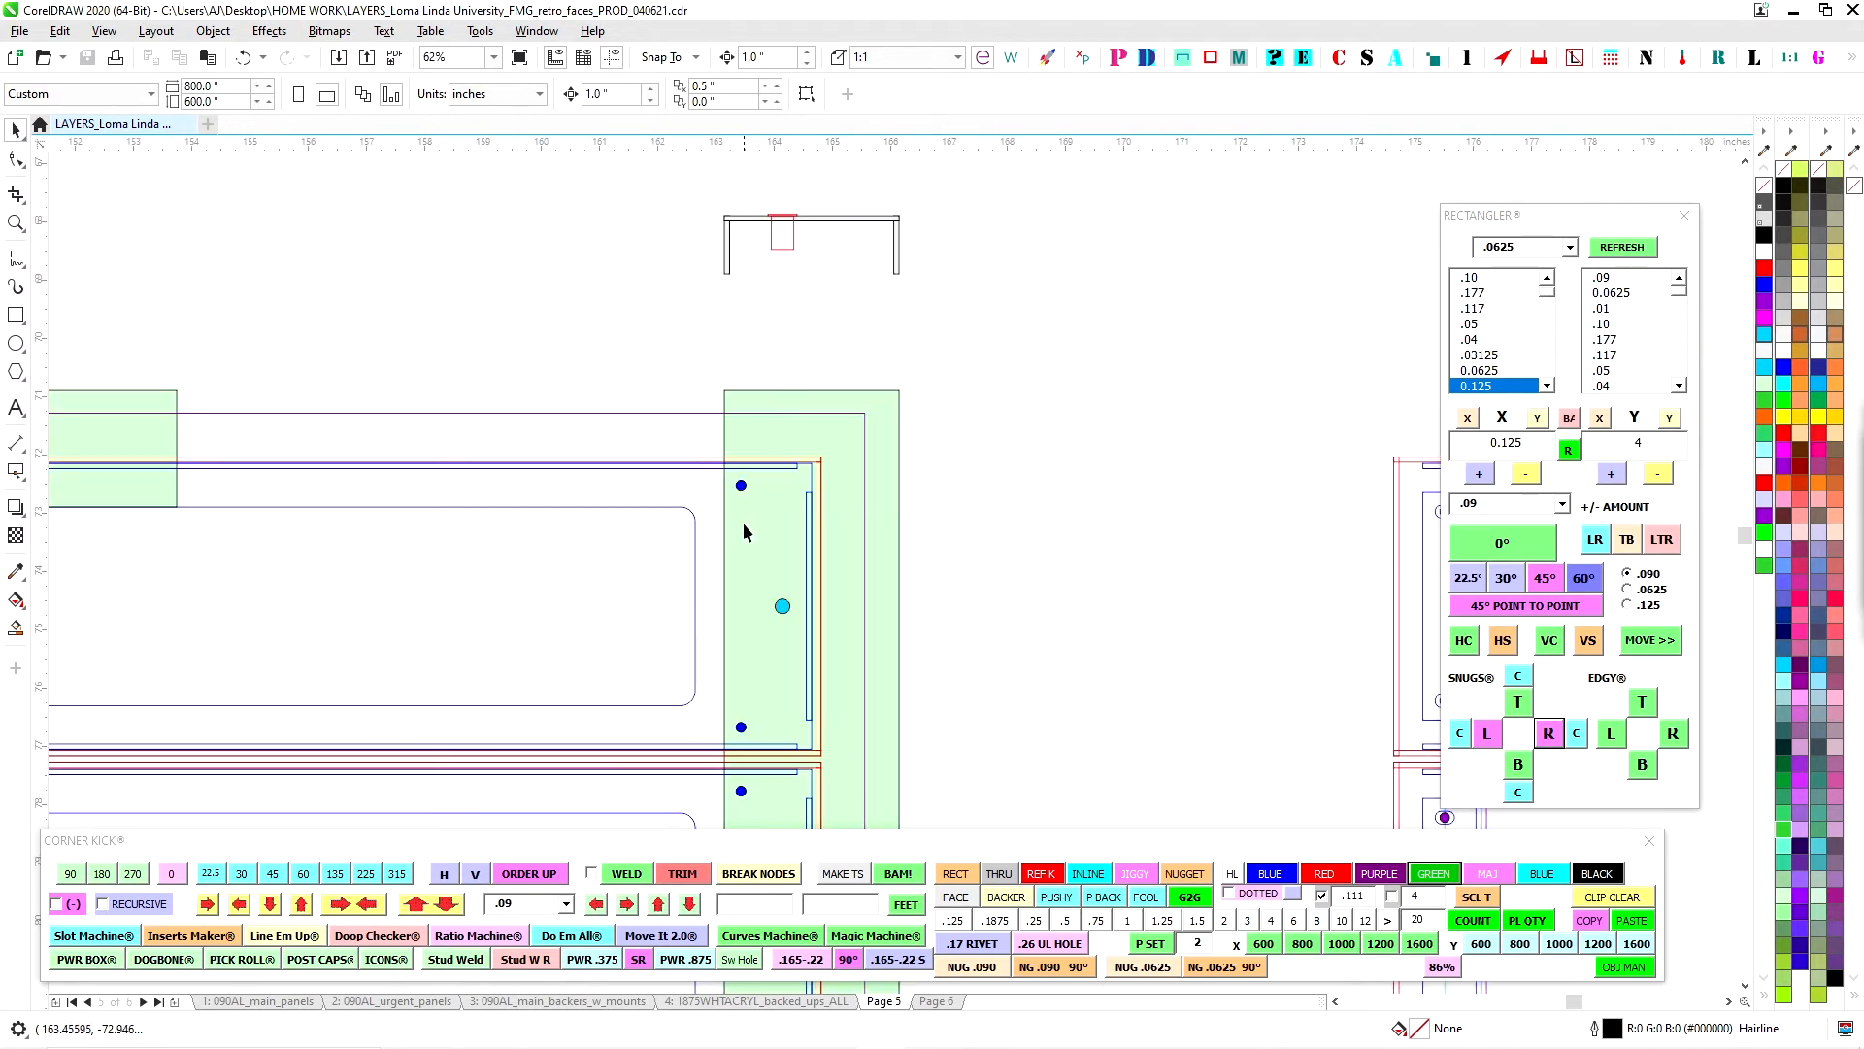
{"action": "left_click", "coordinate": [876, 586]}
{"action": "key", "text": "Right"}
{"action": "key", "text": "Right"}
{"action": "scroll", "coordinate": [742, 601], "scroll_direction": "up", "scroll_amount": 2}
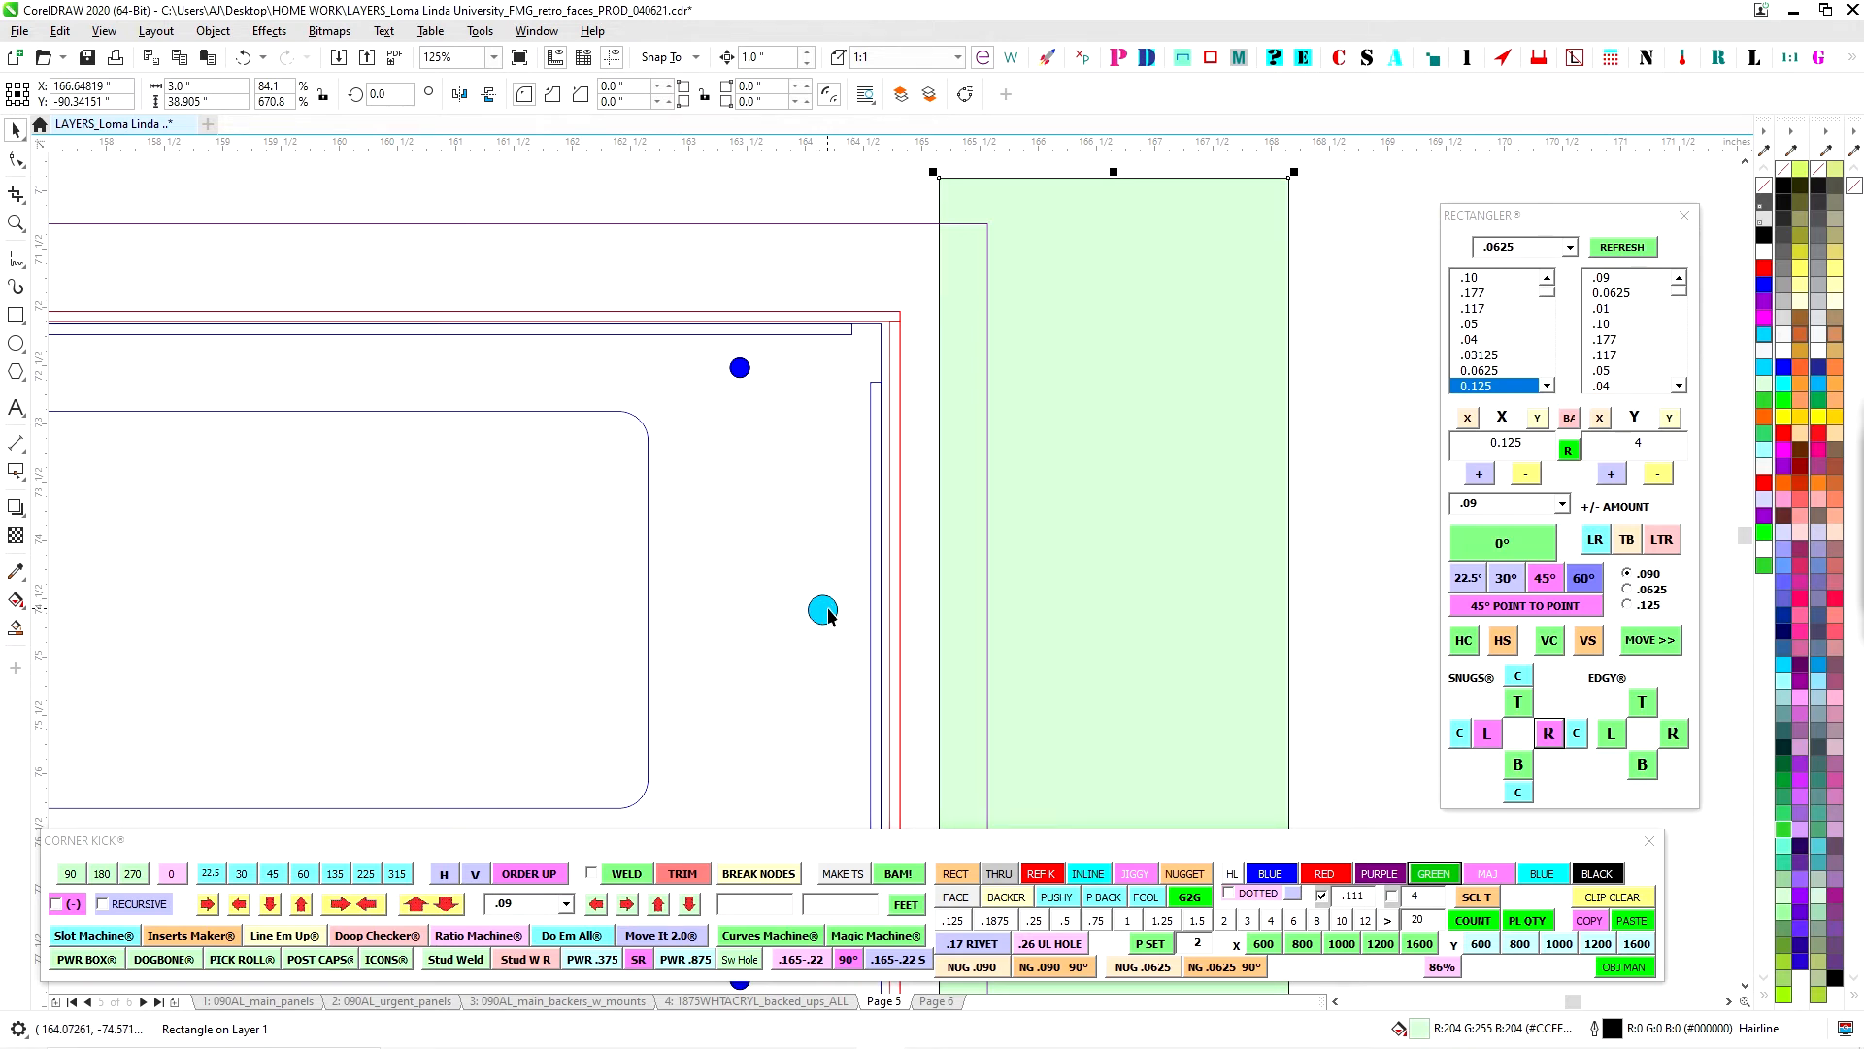
{"action": "scroll", "coordinate": [788, 601], "scroll_direction": "down", "scroll_amount": 2}
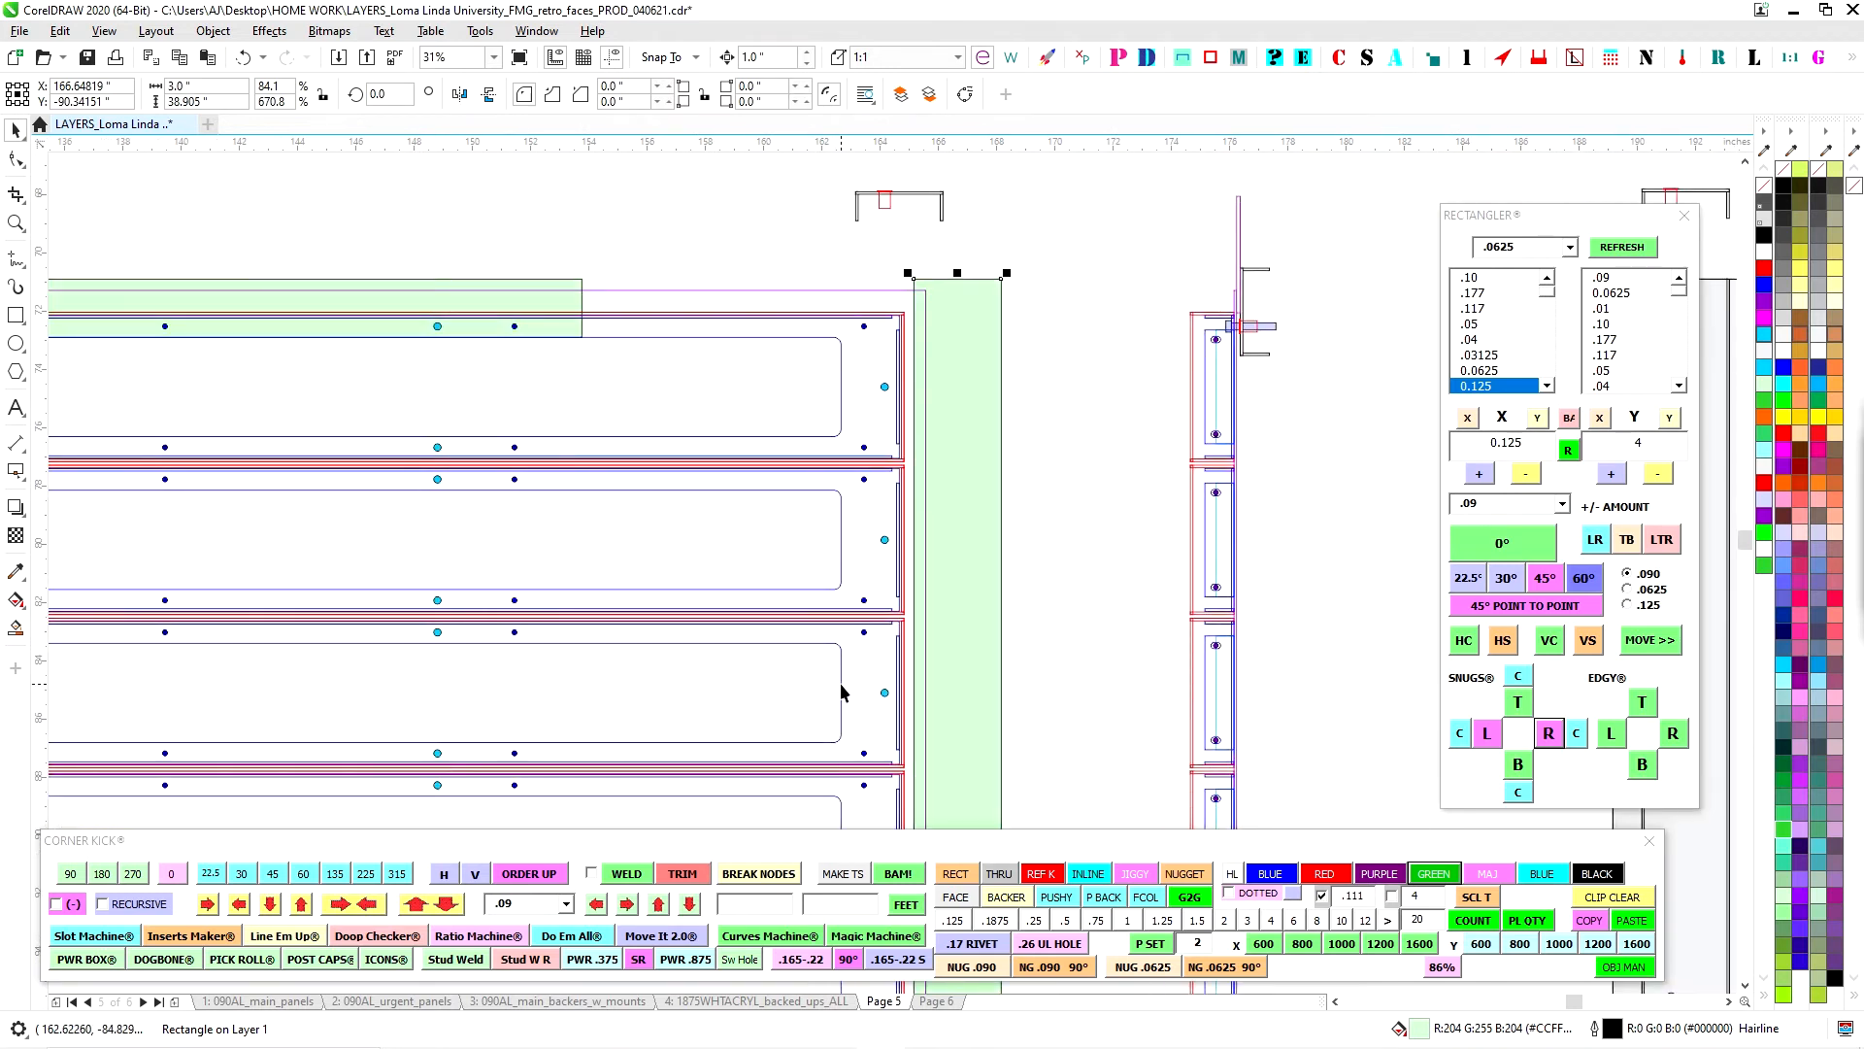
{"action": "scroll", "coordinate": [841, 691], "scroll_direction": "down", "scroll_amount": 1}
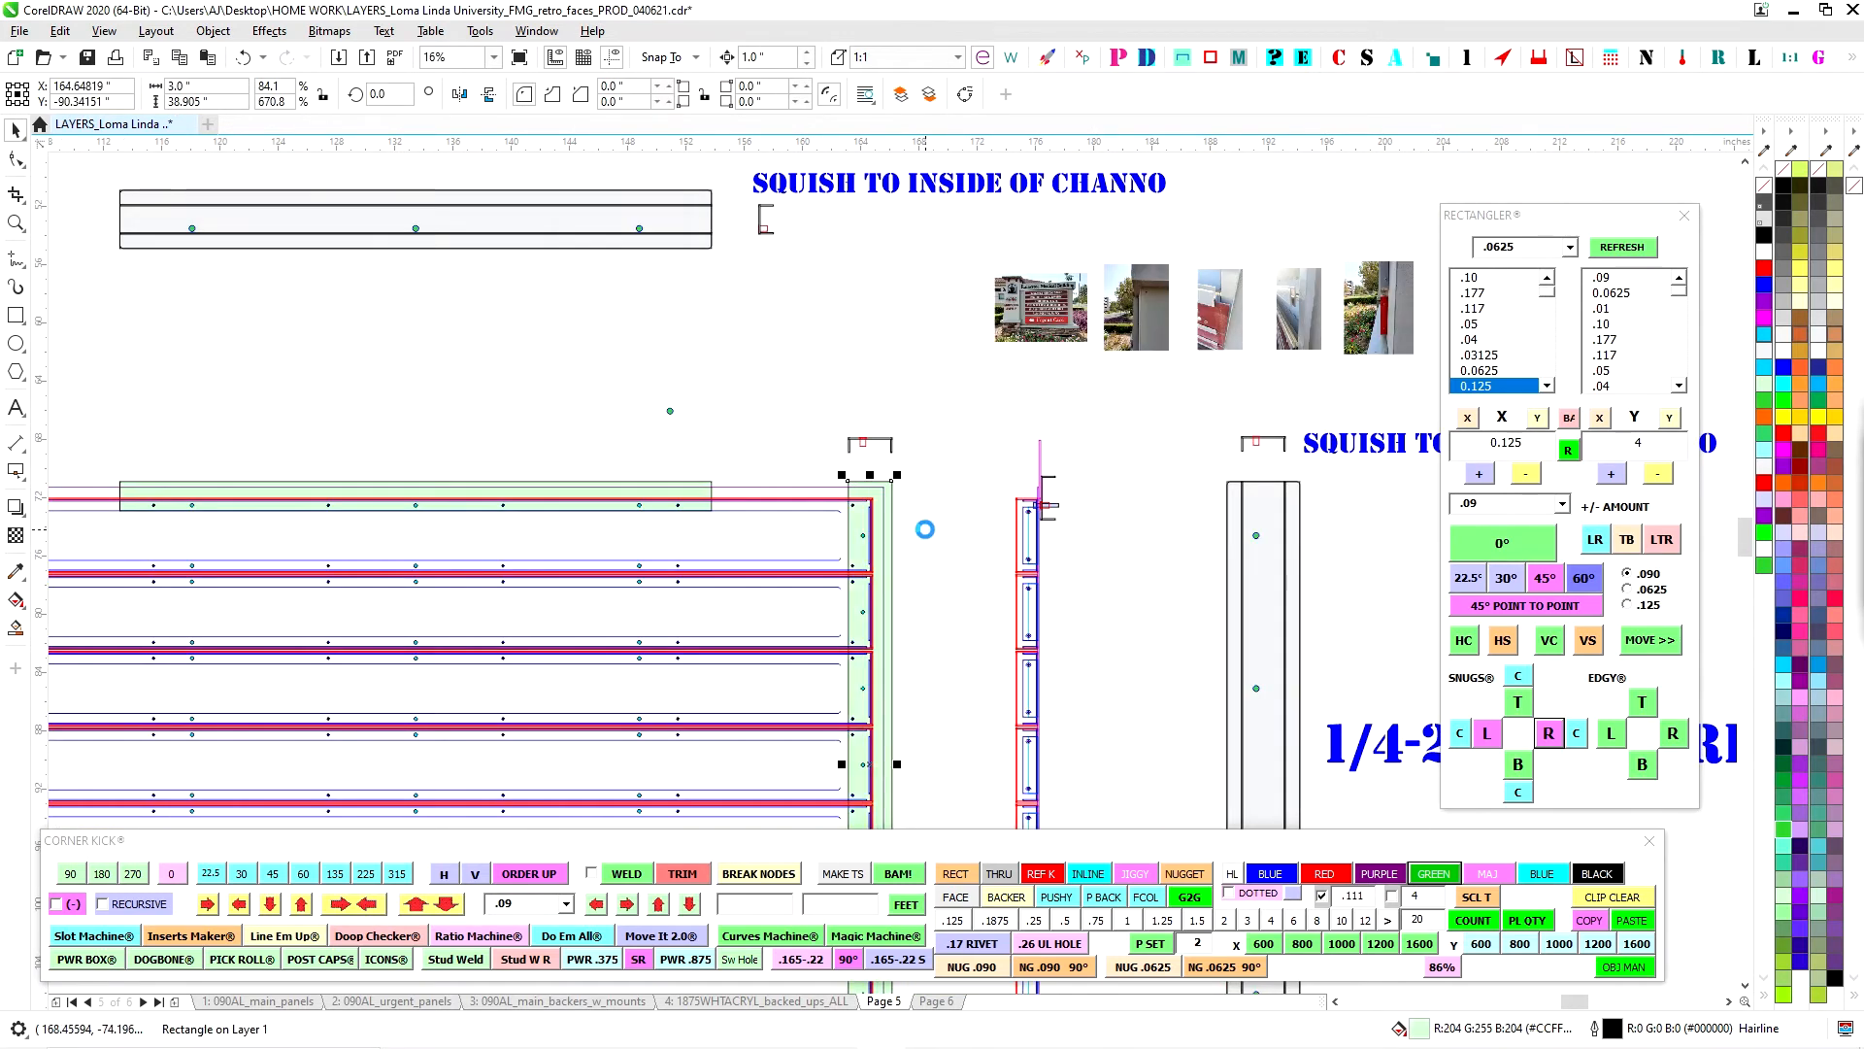
Examine the rivet gun diagram around the crossed-out right-angle drill and the angled rivet gun on the upper panel.
{"action": "scroll", "coordinate": [926, 529], "scroll_direction": "down", "scroll_amount": 2}
{"action": "scroll", "coordinate": [365, 590], "scroll_direction": "up", "scroll_amount": 1}
{"action": "scroll", "coordinate": [764, 490], "scroll_direction": "up", "scroll_amount": 1}
{"action": "left_click_drag", "start_coordinate": [648, 425], "coordinate": [1025, 528]}
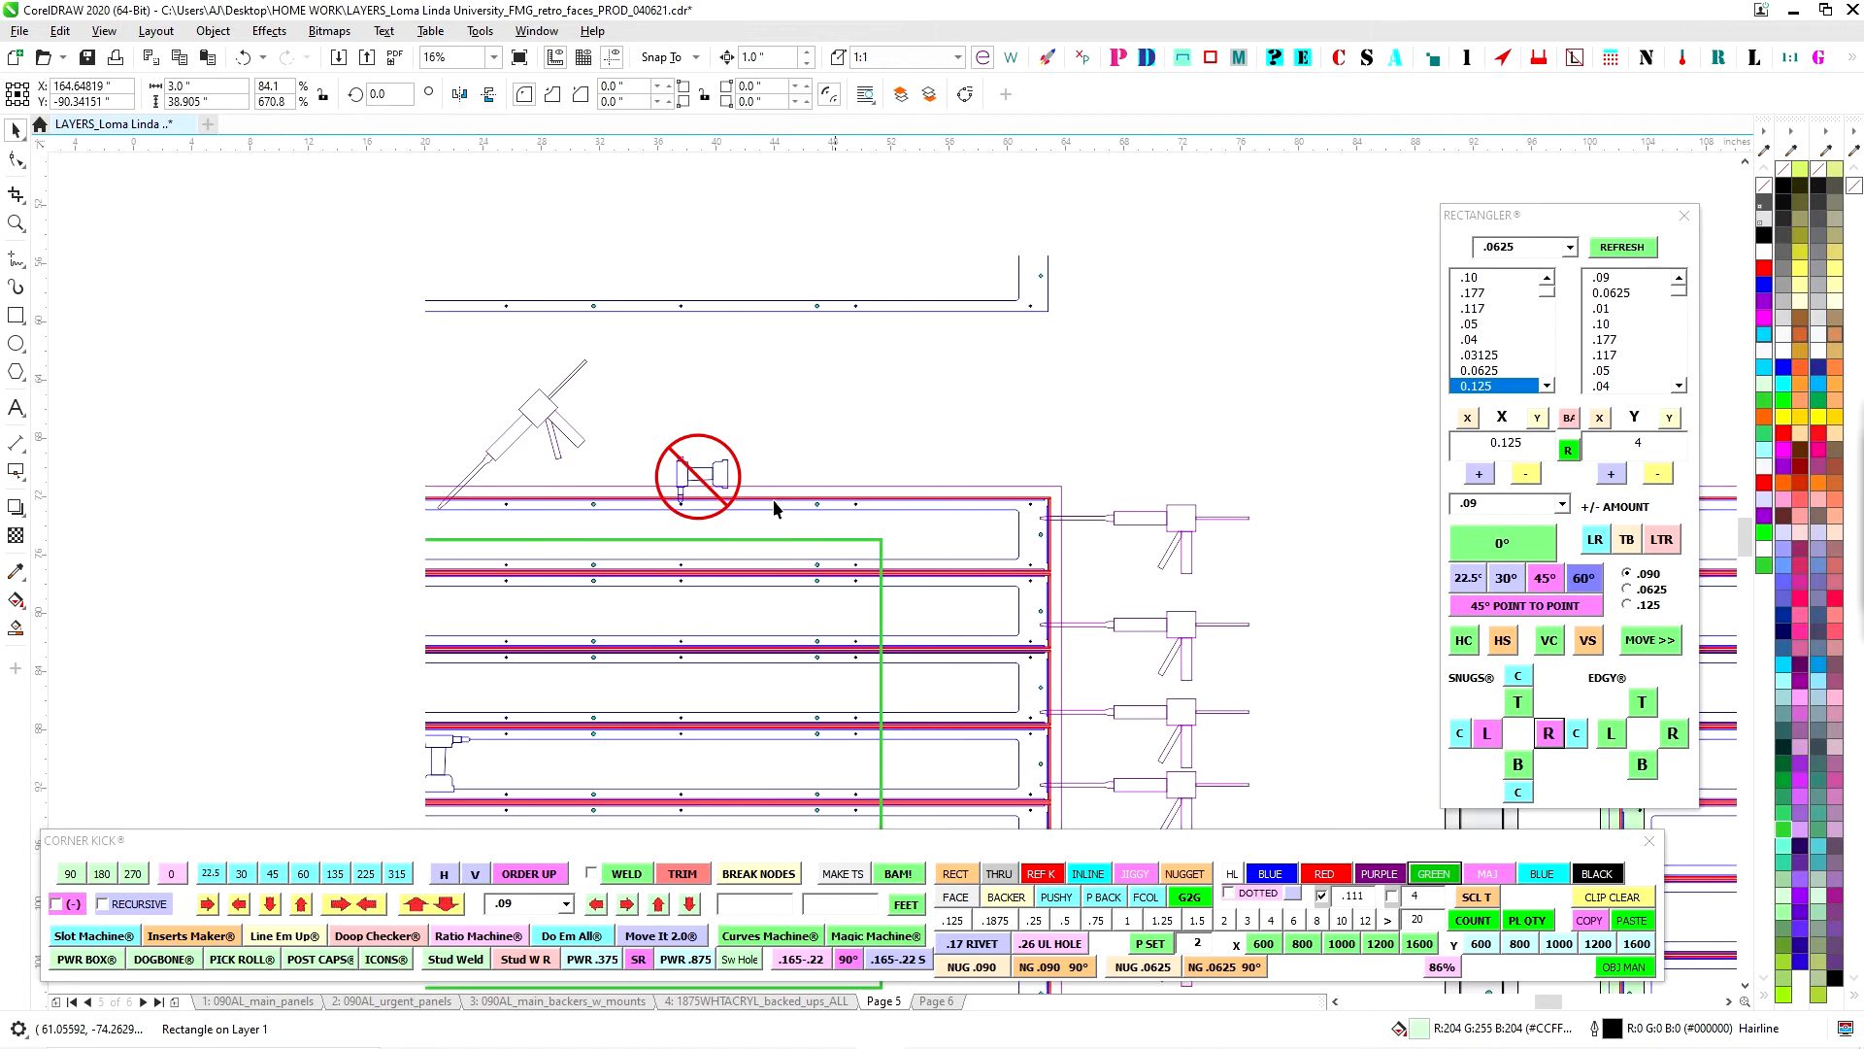
{"action": "scroll", "coordinate": [777, 508], "scroll_direction": "up", "scroll_amount": 2}
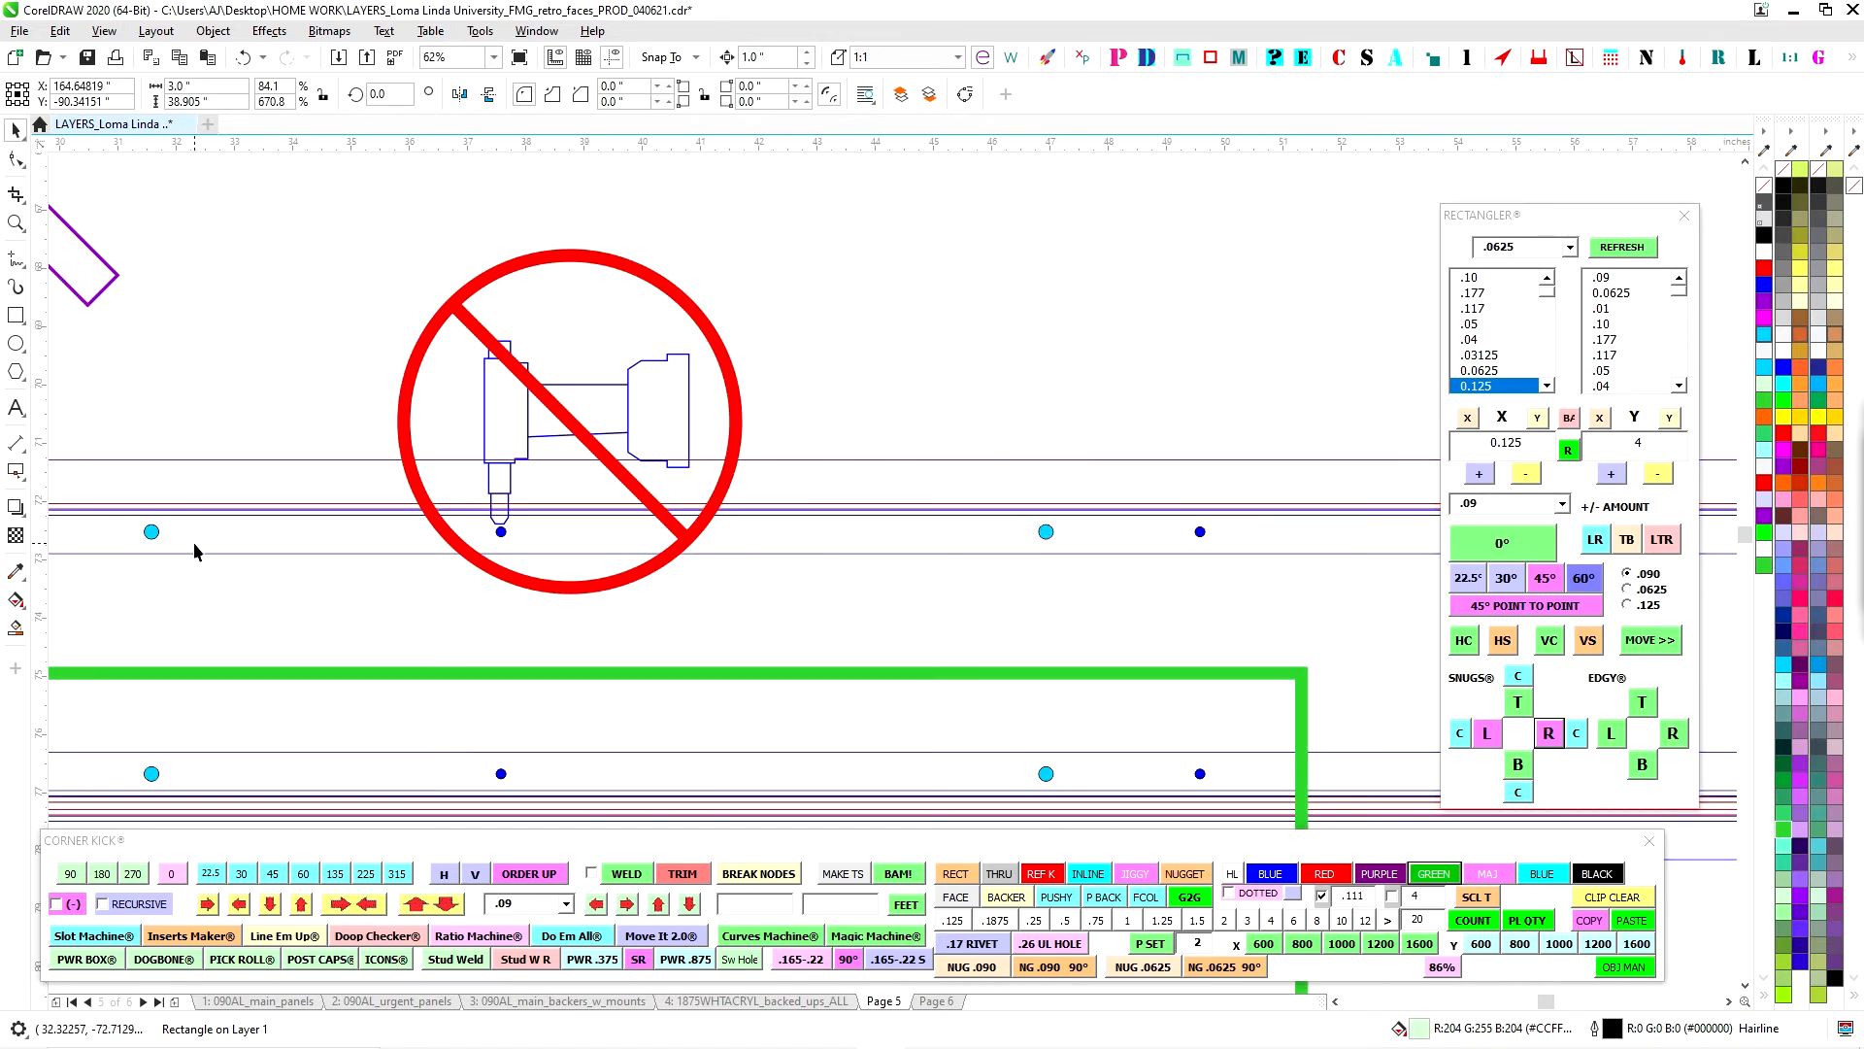
{"action": "left_click_drag", "start_coordinate": [184, 545], "coordinate": [1184, 505]}
{"action": "scroll", "coordinate": [1184, 505], "scroll_direction": "down", "scroll_amount": 1}
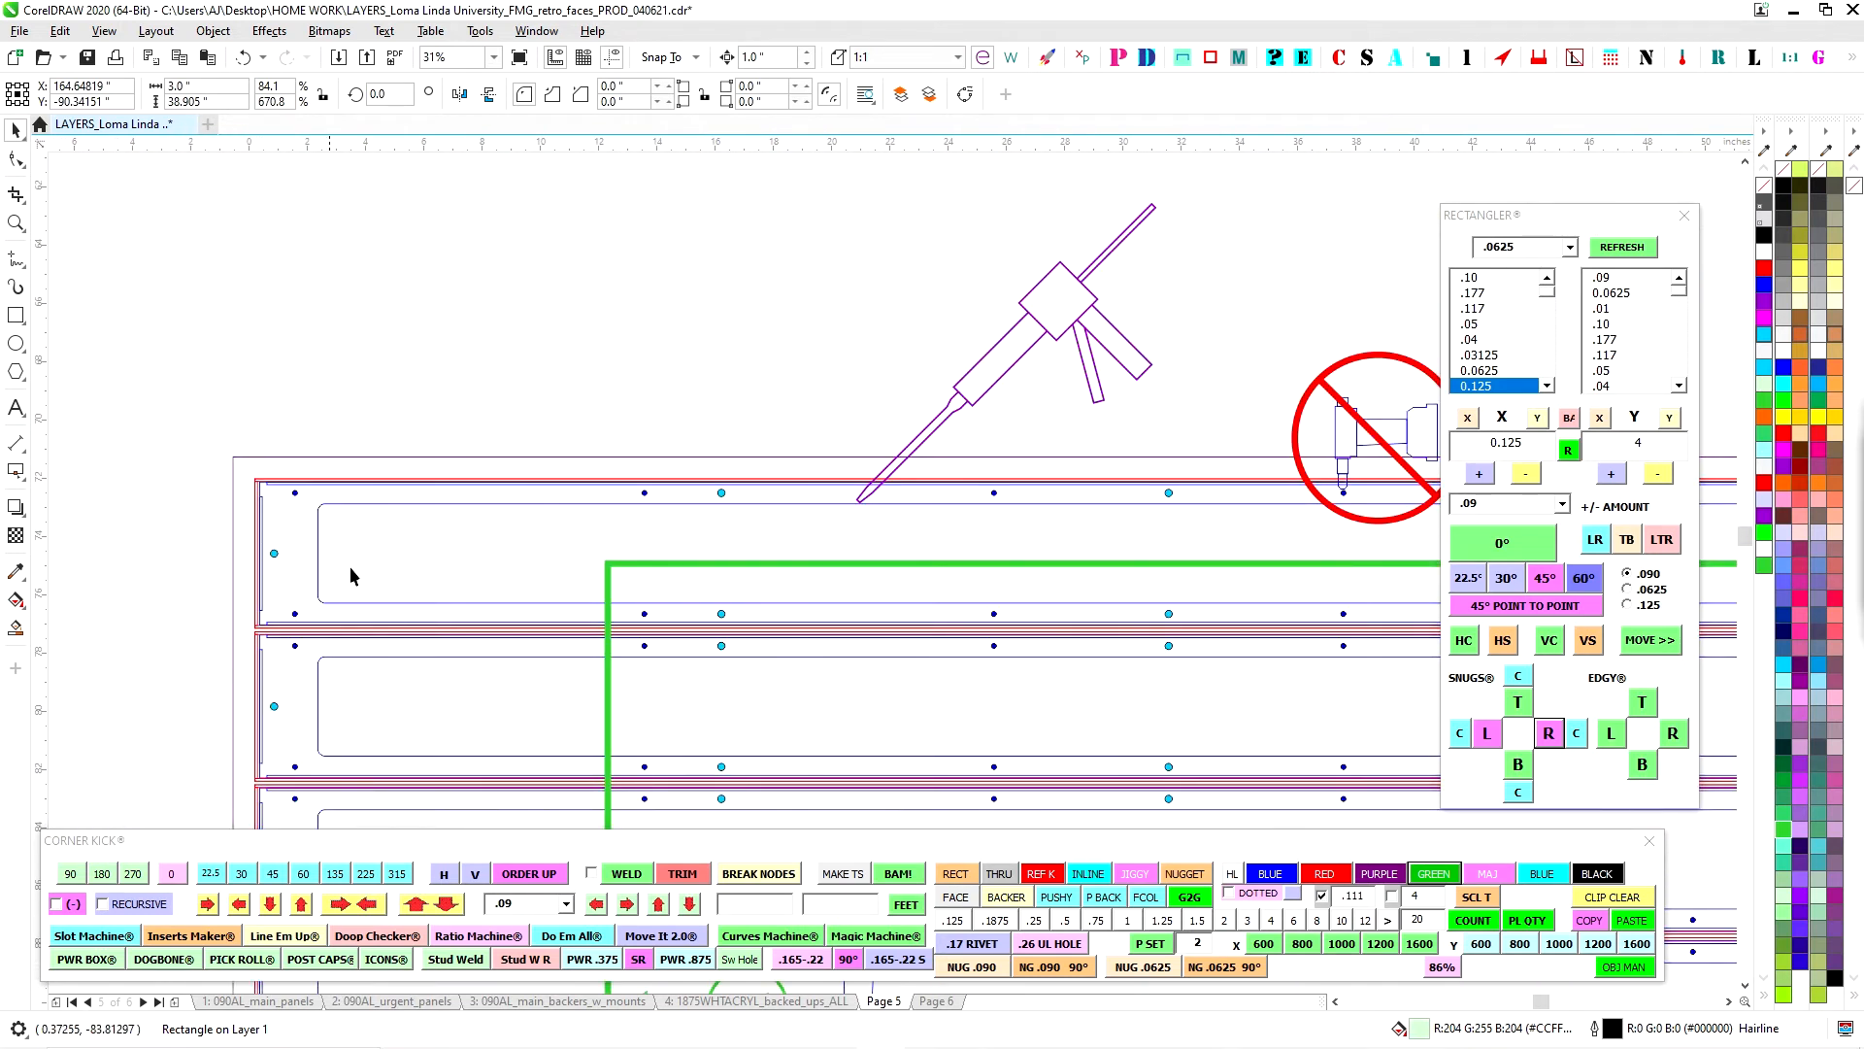
Deselect the green channel and examine how it overlaps the rivet holes and panel edges at the upper corner.
{"action": "scroll", "coordinate": [365, 527], "scroll_direction": "down", "scroll_amount": 1}
{"action": "left_click_drag", "start_coordinate": [566, 551], "coordinate": [281, 525]}
{"action": "left_click_drag", "start_coordinate": [474, 438], "coordinate": [463, 439]}
{"action": "scroll", "coordinate": [1153, 452], "scroll_direction": "up", "scroll_amount": 1}
{"action": "left_click", "coordinate": [1127, 395]}
{"action": "scroll", "coordinate": [1124, 450], "scroll_direction": "up", "scroll_amount": 1}
{"action": "left_click_drag", "start_coordinate": [1123, 451], "coordinate": [742, 416]}
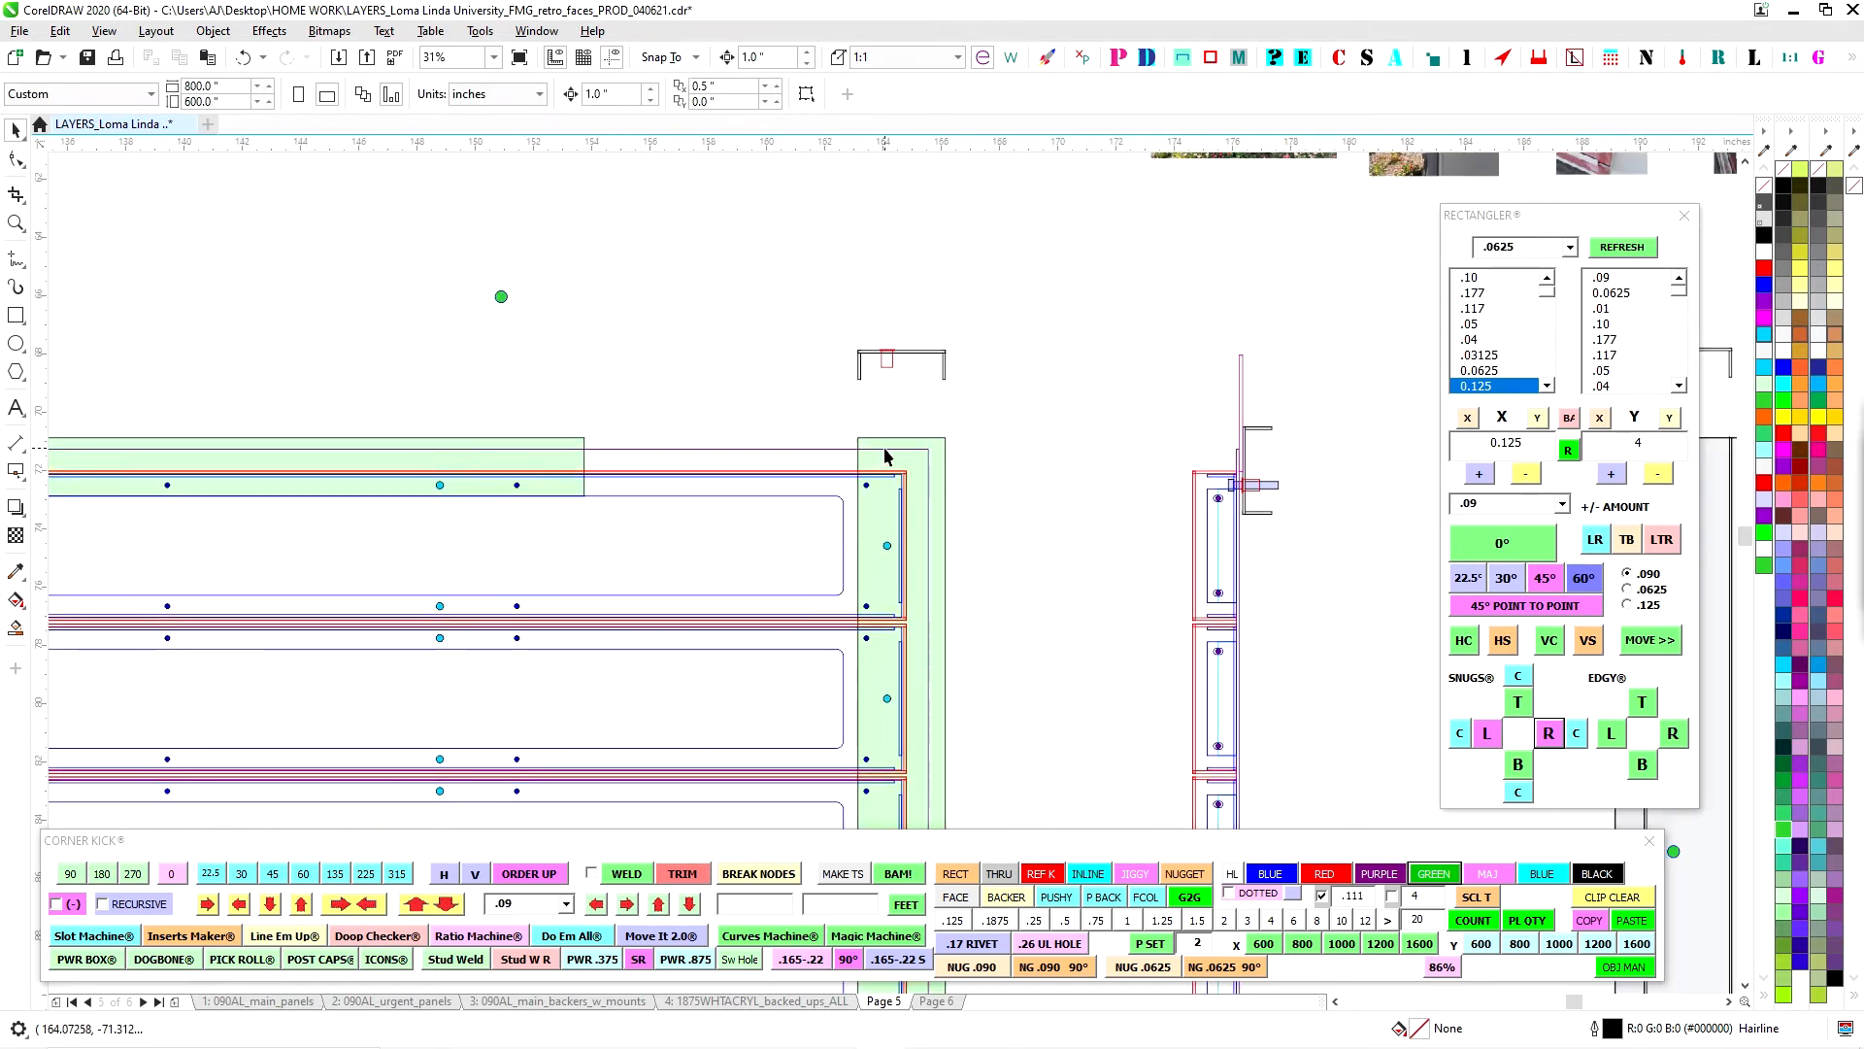
{"action": "scroll", "coordinate": [884, 452], "scroll_direction": "up", "scroll_amount": 2}
{"action": "scroll", "coordinate": [959, 502], "scroll_direction": "up", "scroll_amount": 2}
{"action": "scroll", "coordinate": [1056, 485], "scroll_direction": "down", "scroll_amount": 2}
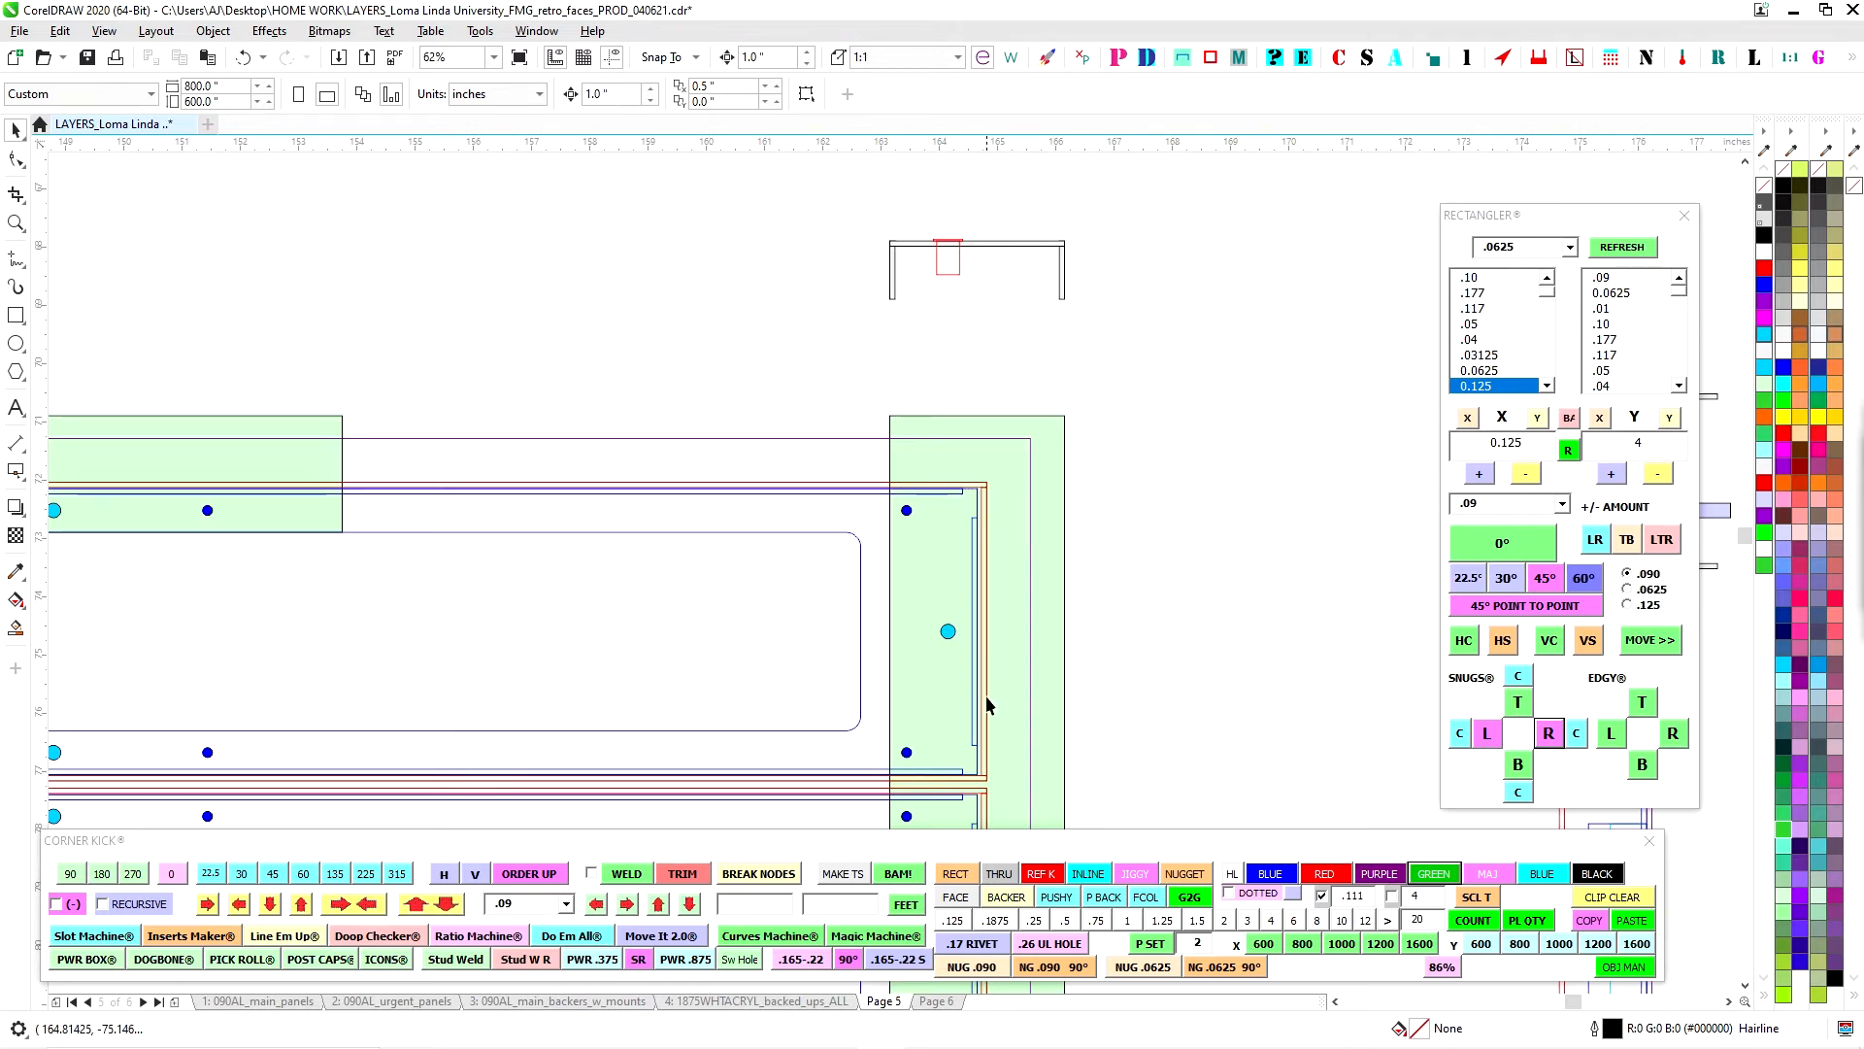
Inspect the photos of the post corner and the gap between the red slat panel and the post.
{"action": "scroll", "coordinate": [940, 616], "scroll_direction": "down", "scroll_amount": 1}
{"action": "left_click_drag", "start_coordinate": [1261, 421], "coordinate": [813, 462]}
{"action": "left_click_drag", "start_coordinate": [1109, 209], "coordinate": [900, 476]}
{"action": "scroll", "coordinate": [864, 475], "scroll_direction": "up", "scroll_amount": 1}
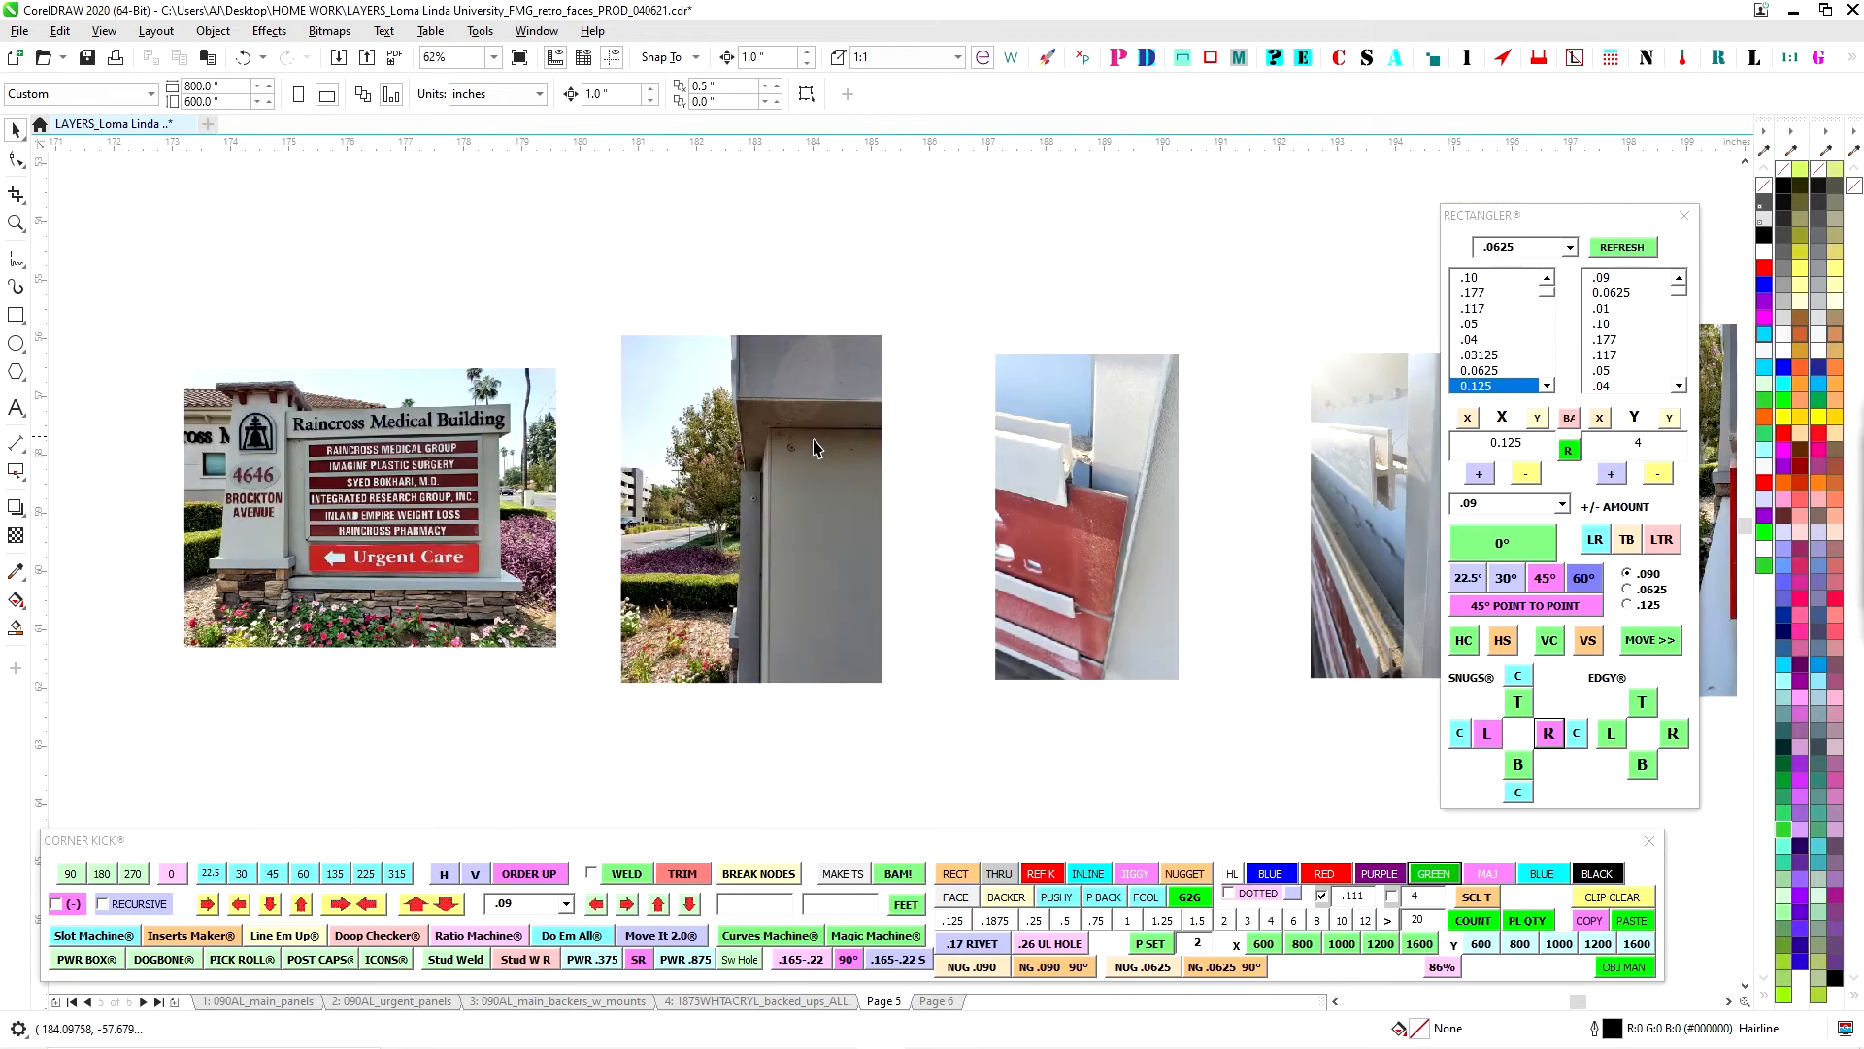
{"action": "scroll", "coordinate": [1154, 460], "scroll_direction": "up", "scroll_amount": 1}
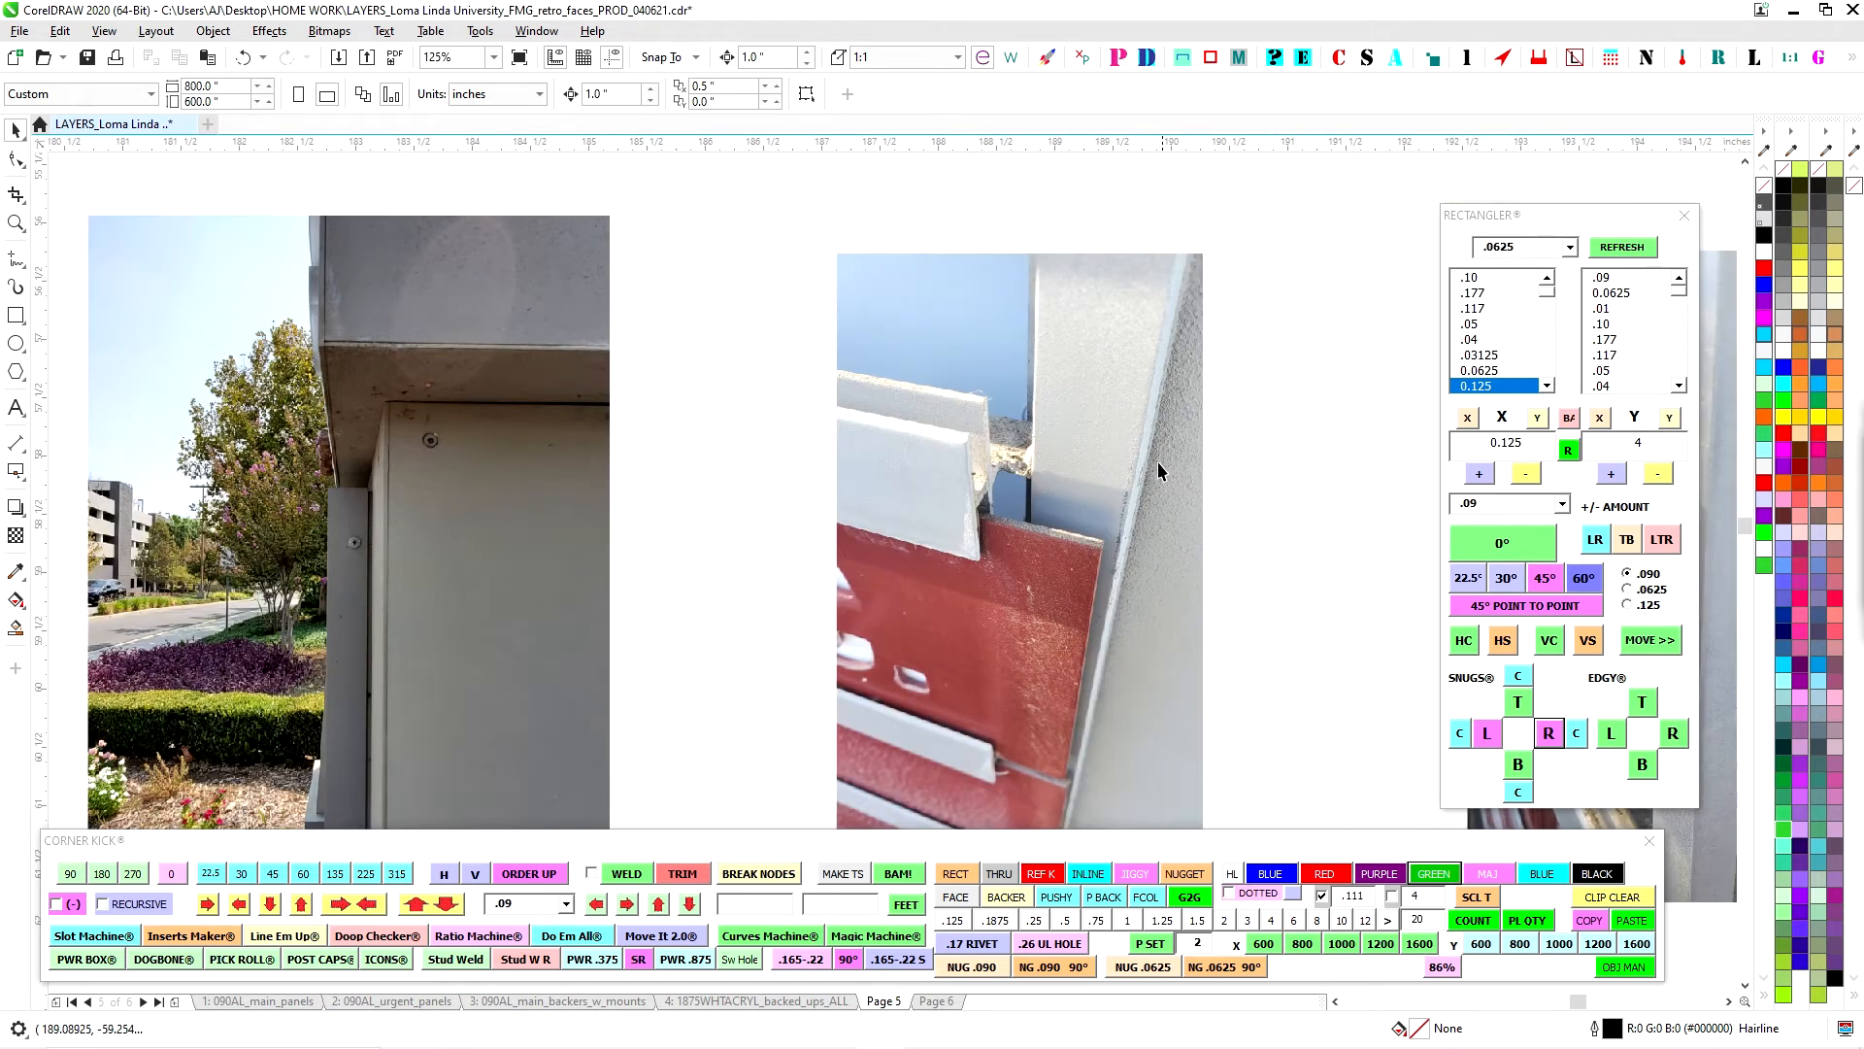
{"action": "left_click_drag", "start_coordinate": [1158, 462], "coordinate": [976, 453]}
{"action": "scroll", "coordinate": [976, 452], "scroll_direction": "up", "scroll_amount": 1}
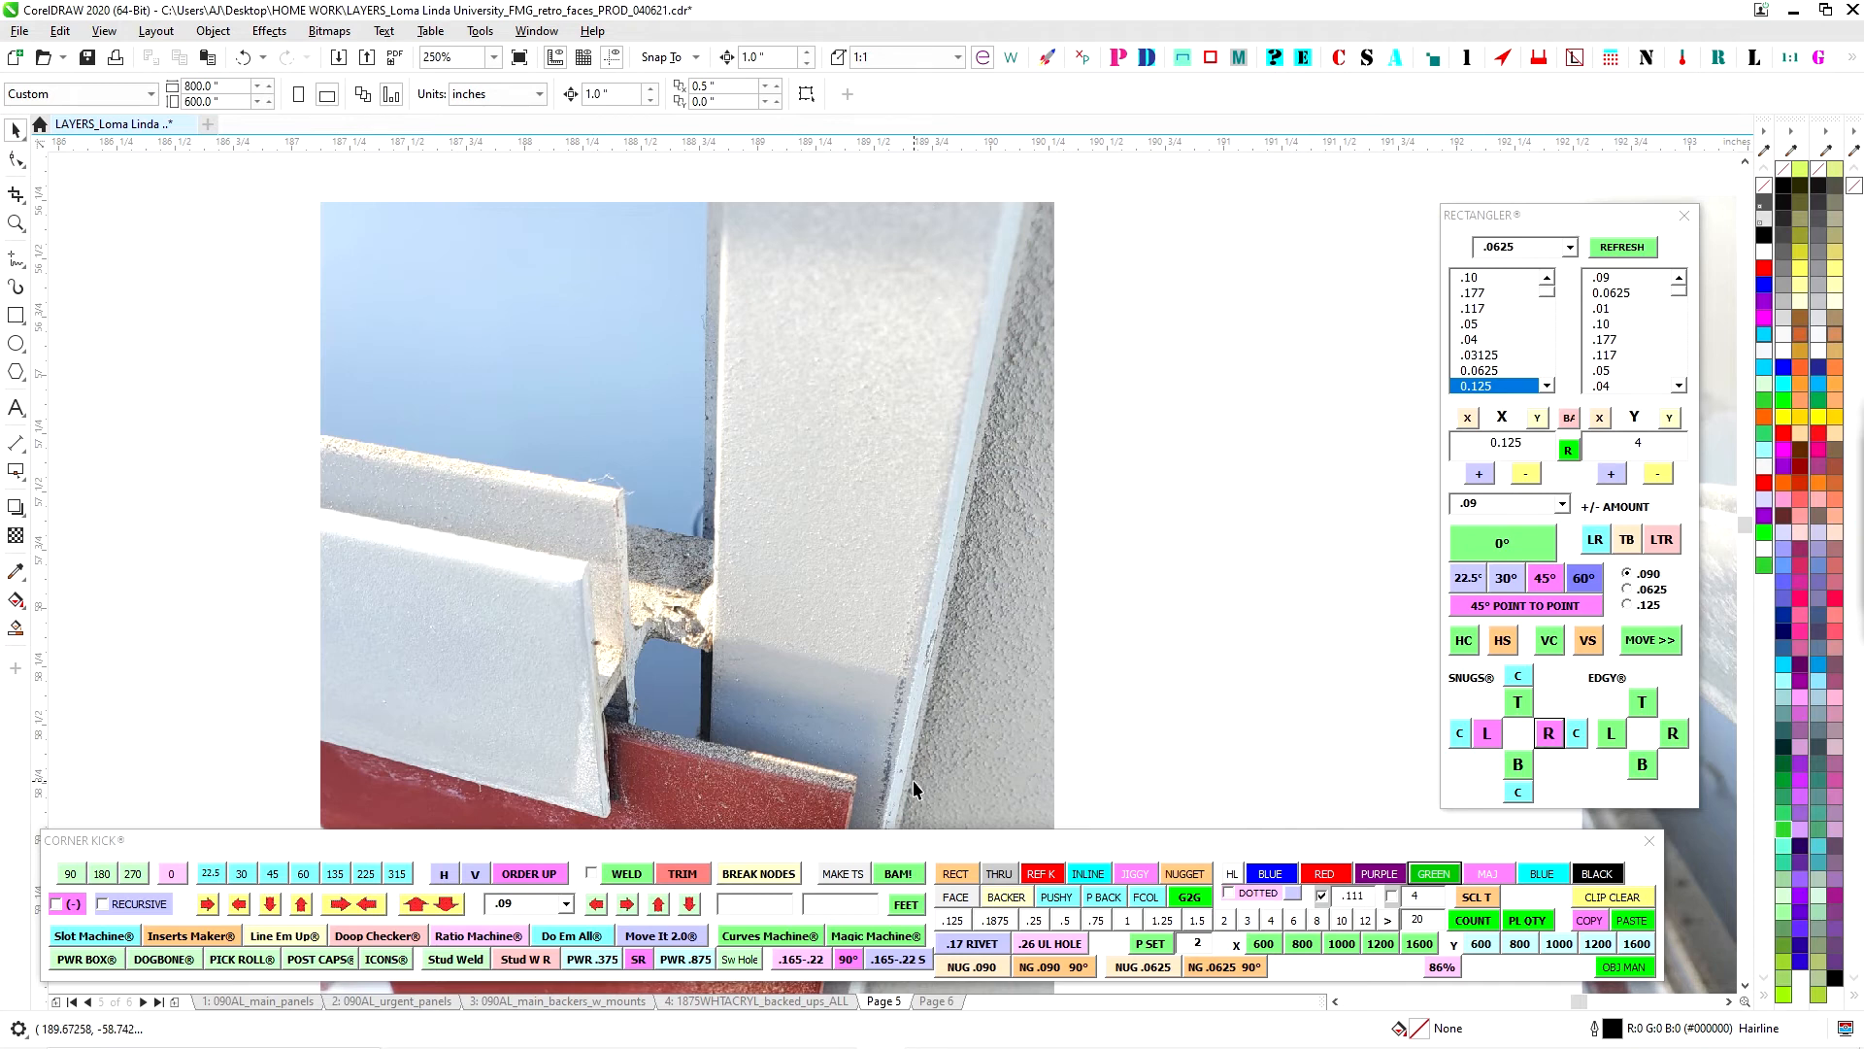
{"action": "scroll", "coordinate": [918, 782], "scroll_direction": "down", "scroll_amount": 2}
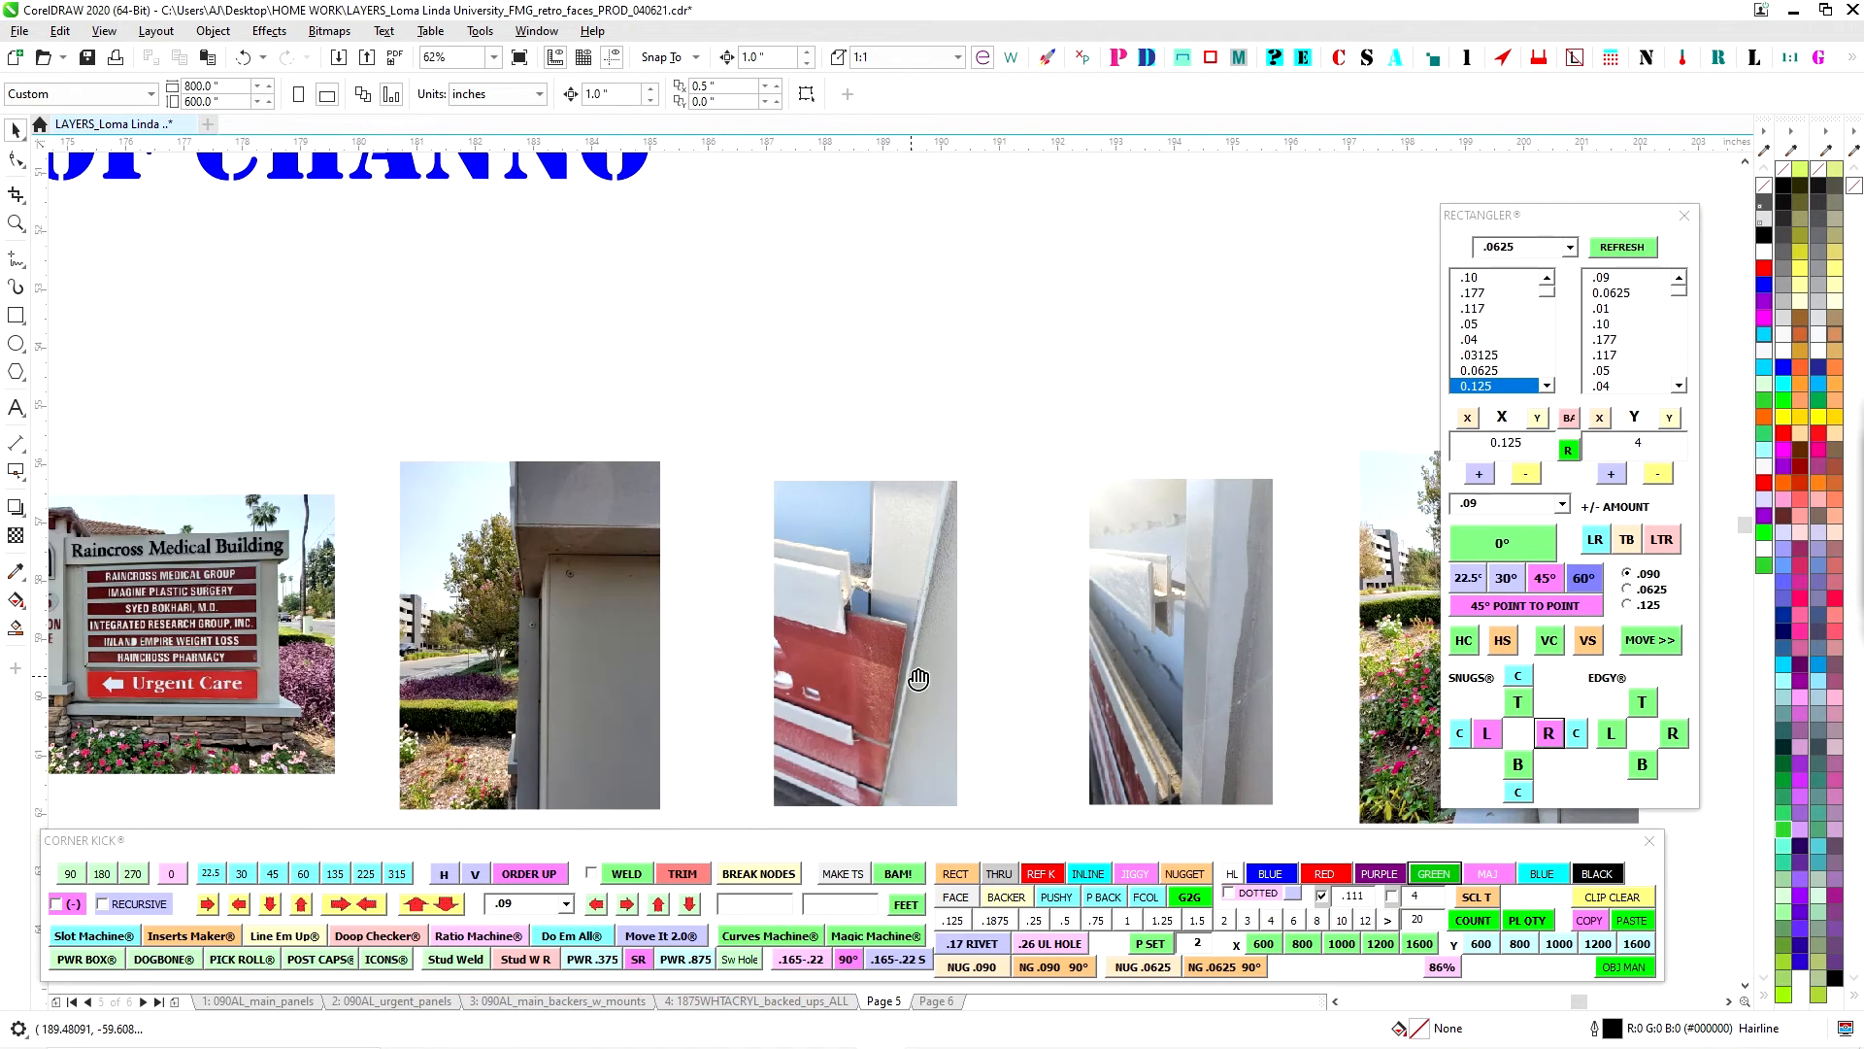
Compare the green channel's corner overlap with the neighbouring side view of the panels, channel and rivnut.
{"action": "left_click_drag", "start_coordinate": [918, 679], "coordinate": [1057, 481]}
{"action": "scroll", "coordinate": [1056, 495], "scroll_direction": "down", "scroll_amount": 1}
{"action": "left_click_drag", "start_coordinate": [866, 719], "coordinate": [1187, 433]}
{"action": "scroll", "coordinate": [654, 540], "scroll_direction": "up", "scroll_amount": 1}
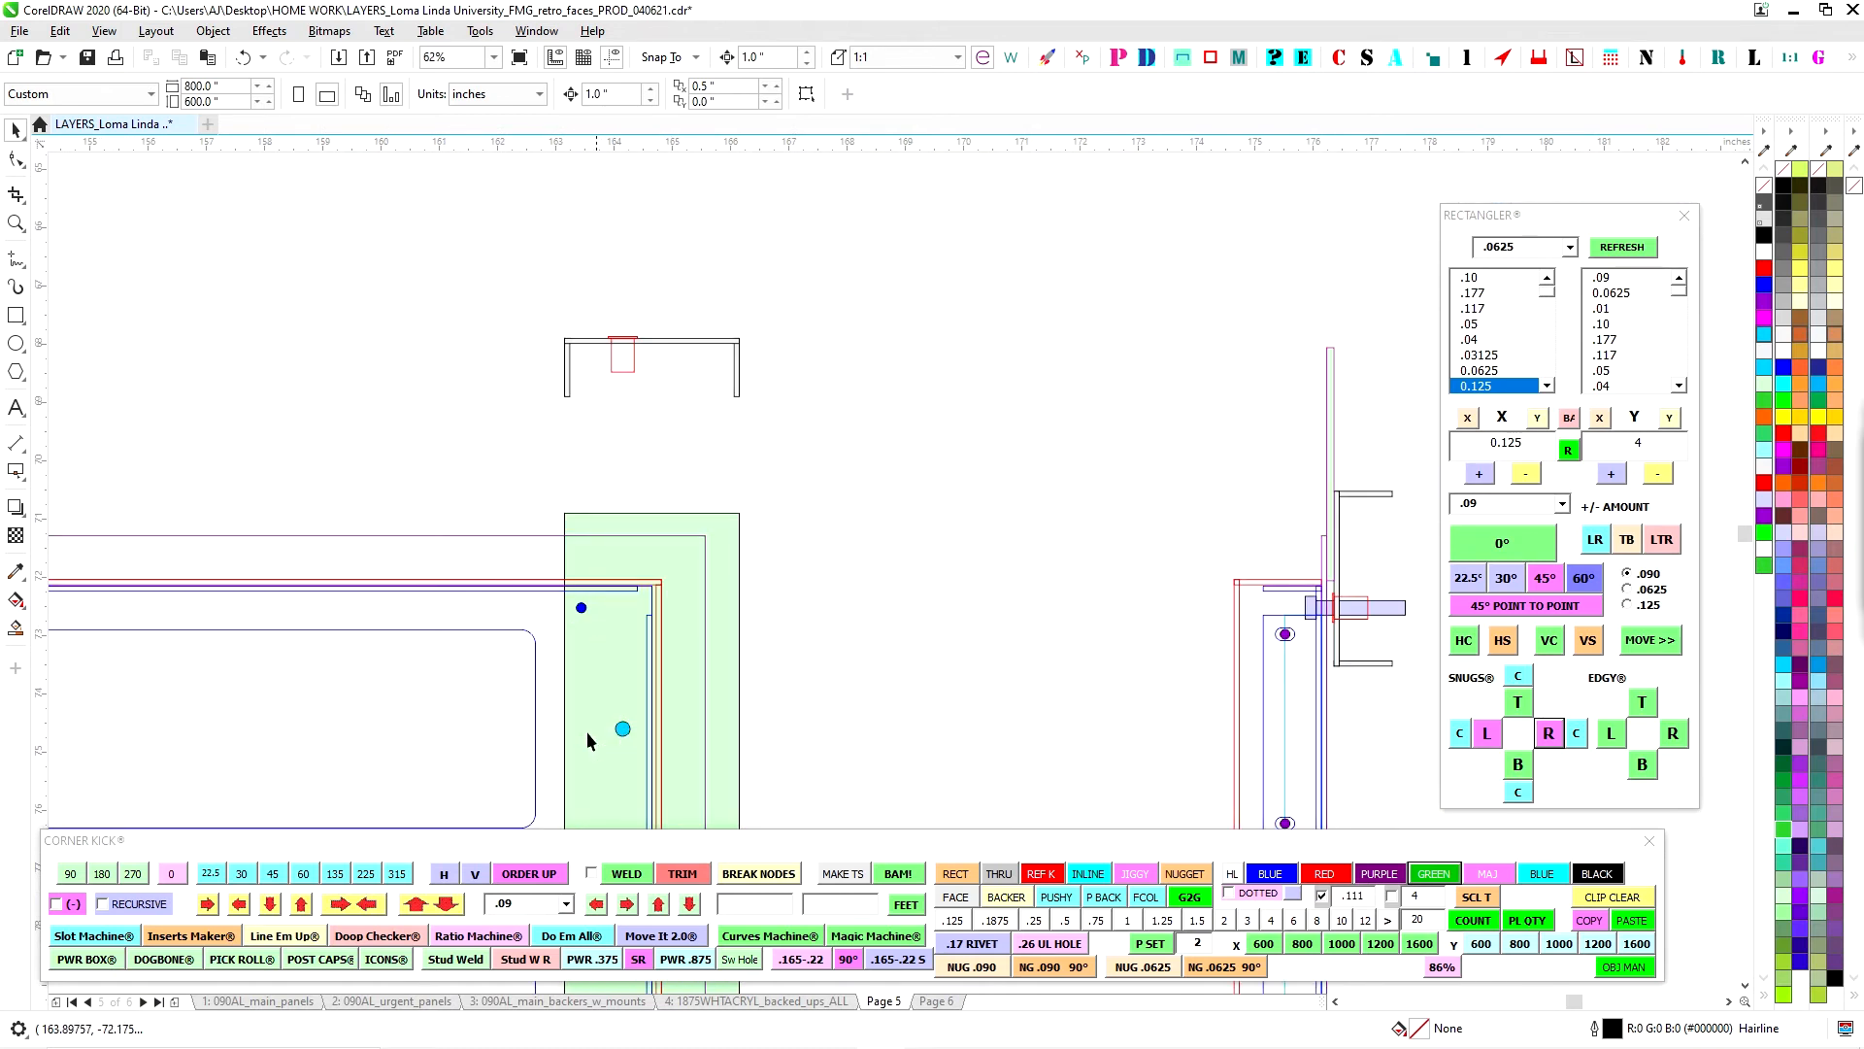
{"action": "scroll", "coordinate": [598, 672], "scroll_direction": "up", "scroll_amount": 2}
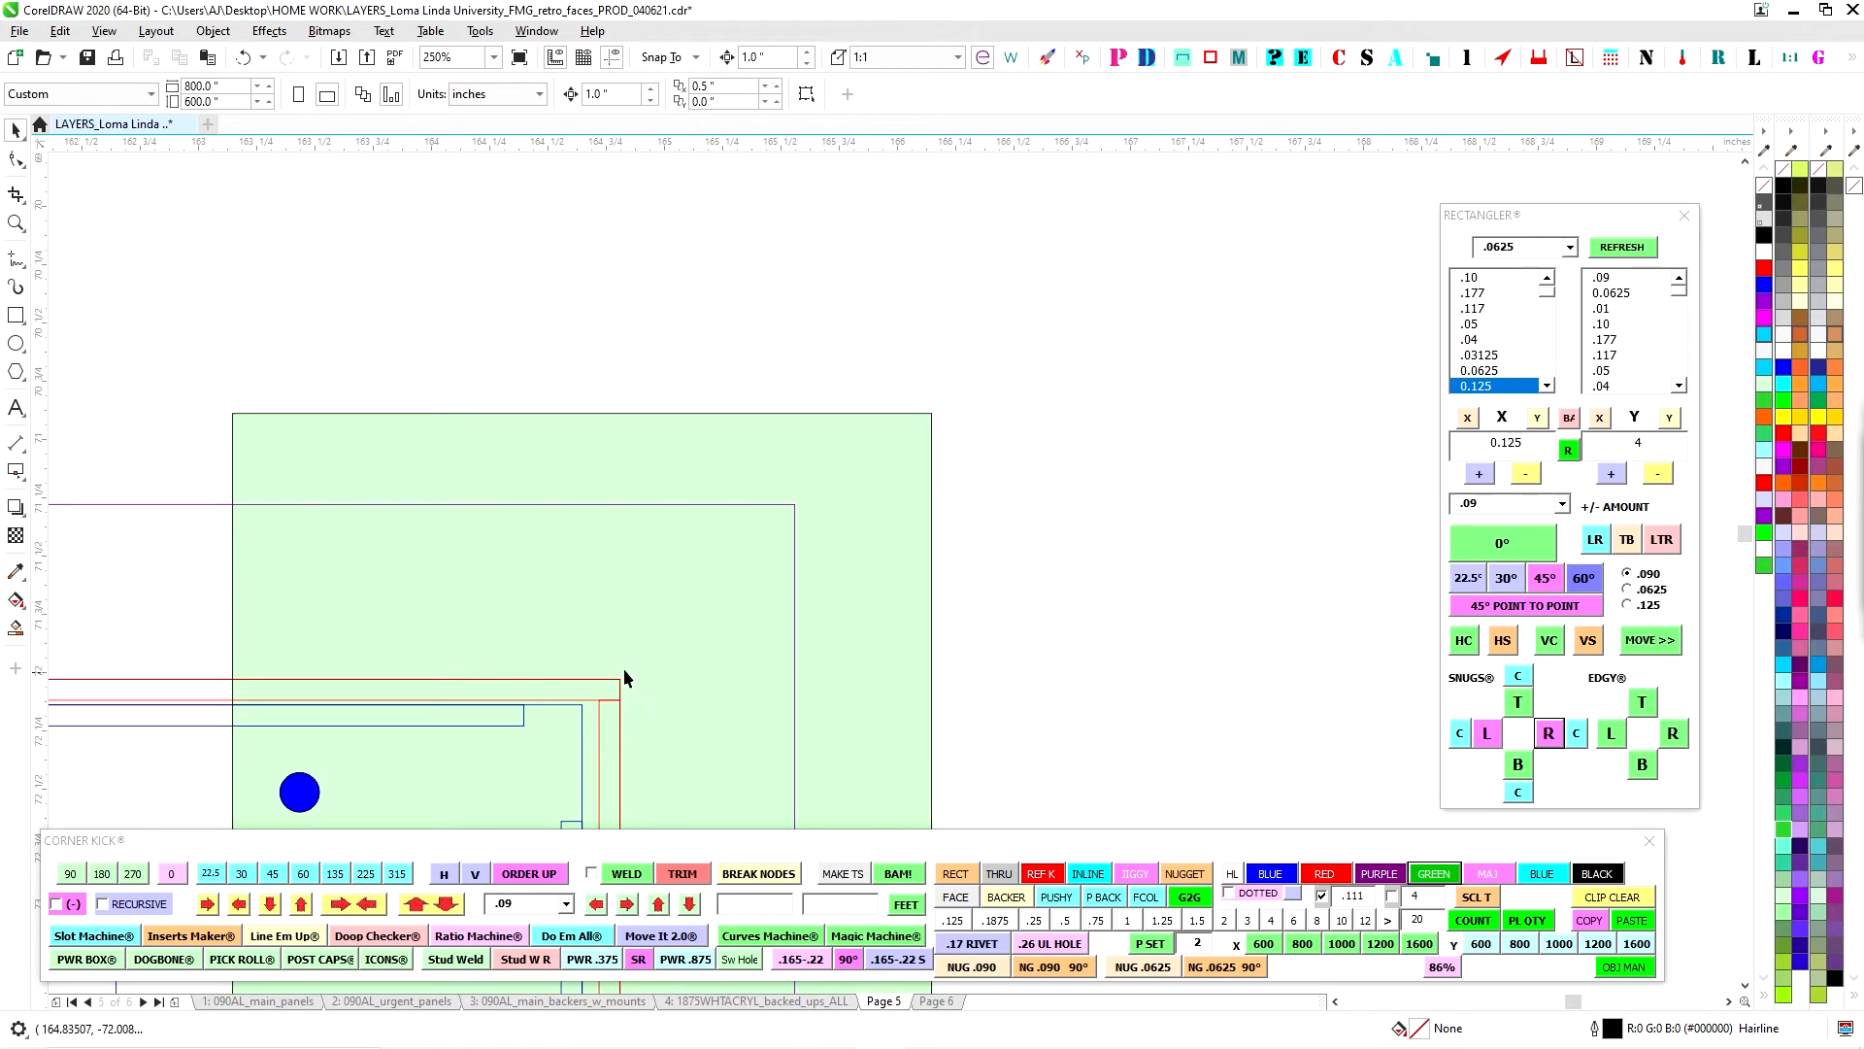
{"action": "scroll", "coordinate": [609, 480], "scroll_direction": "down", "scroll_amount": 2}
{"action": "left_click_drag", "start_coordinate": [877, 515], "coordinate": [714, 520]}
{"action": "scroll", "coordinate": [404, 511], "scroll_direction": "up", "scroll_amount": 1}
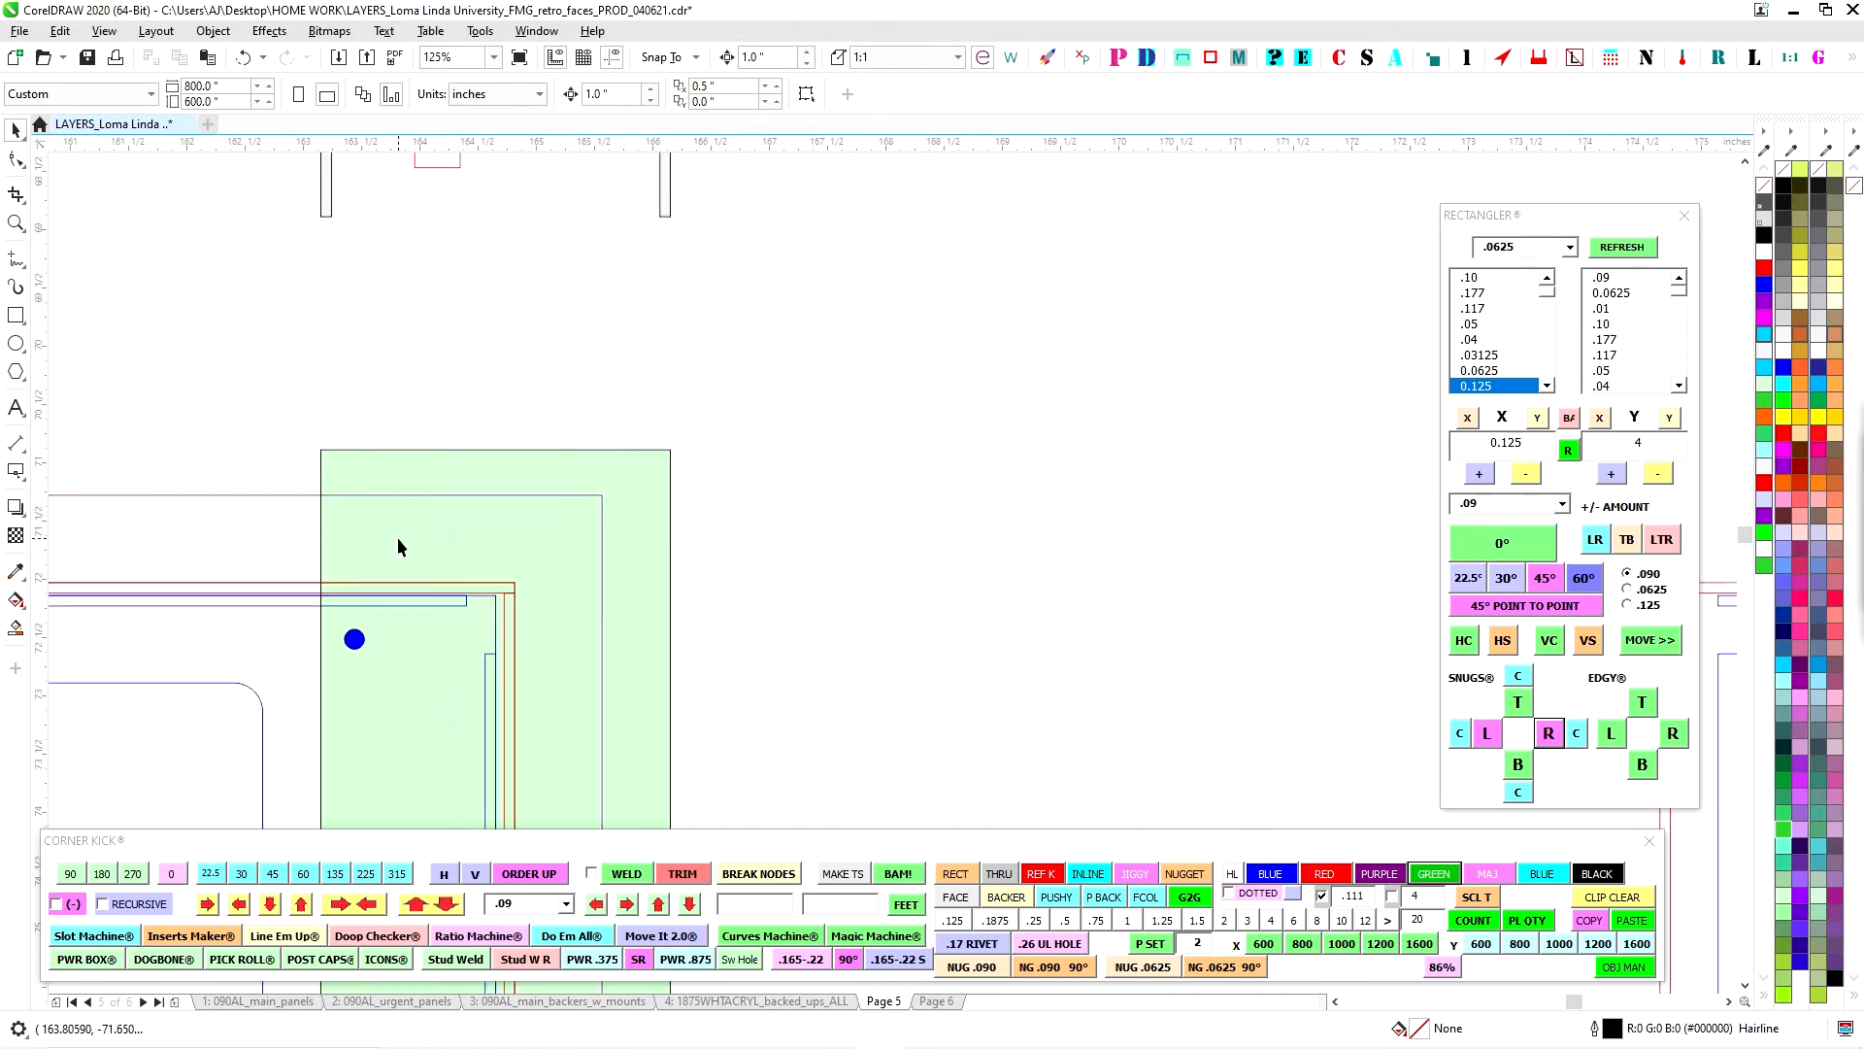
{"action": "scroll", "coordinate": [410, 544], "scroll_direction": "down", "scroll_amount": 1}
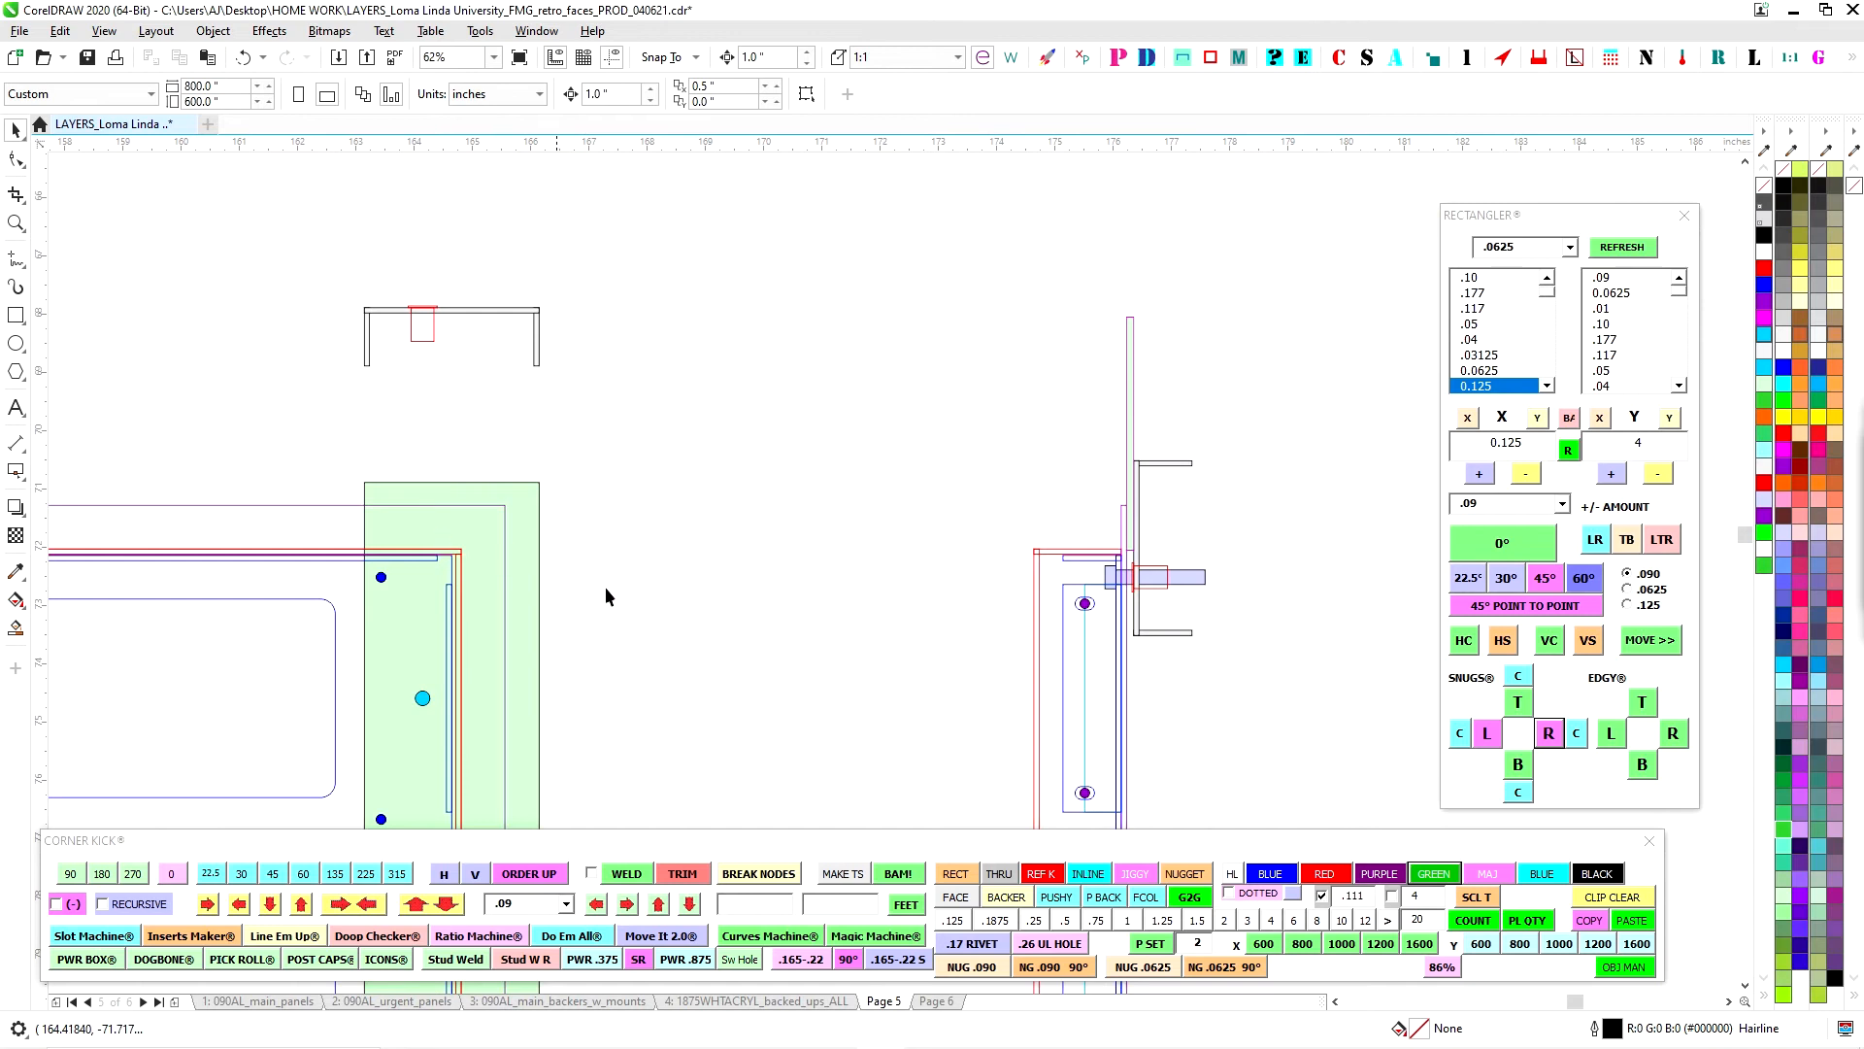
{"action": "scroll", "coordinate": [699, 553], "scroll_direction": "down", "scroll_amount": 2}
{"action": "scroll", "coordinate": [787, 540], "scroll_direction": "up", "scroll_amount": 1}
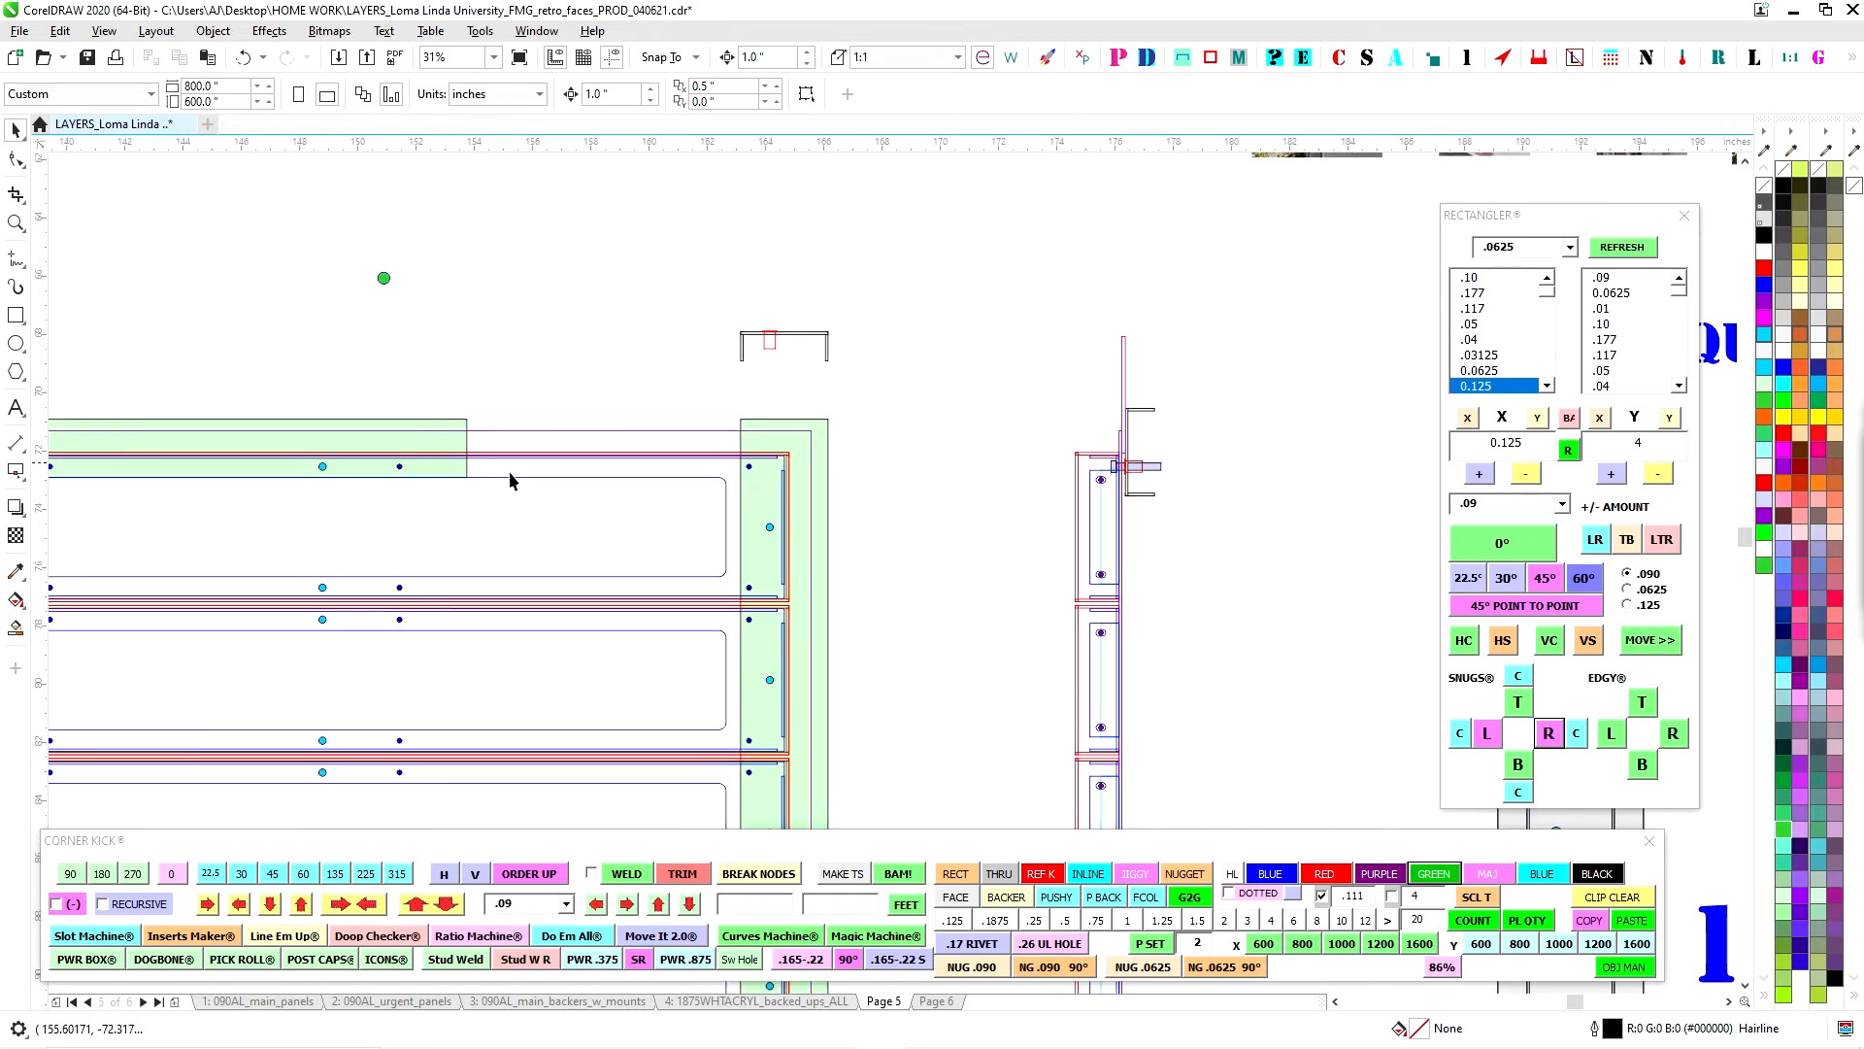
Examine how the vertical green channel lines up with the rivet holes and panel edges at the upper corner.
{"action": "scroll", "coordinate": [774, 527], "scroll_direction": "up", "scroll_amount": 1}
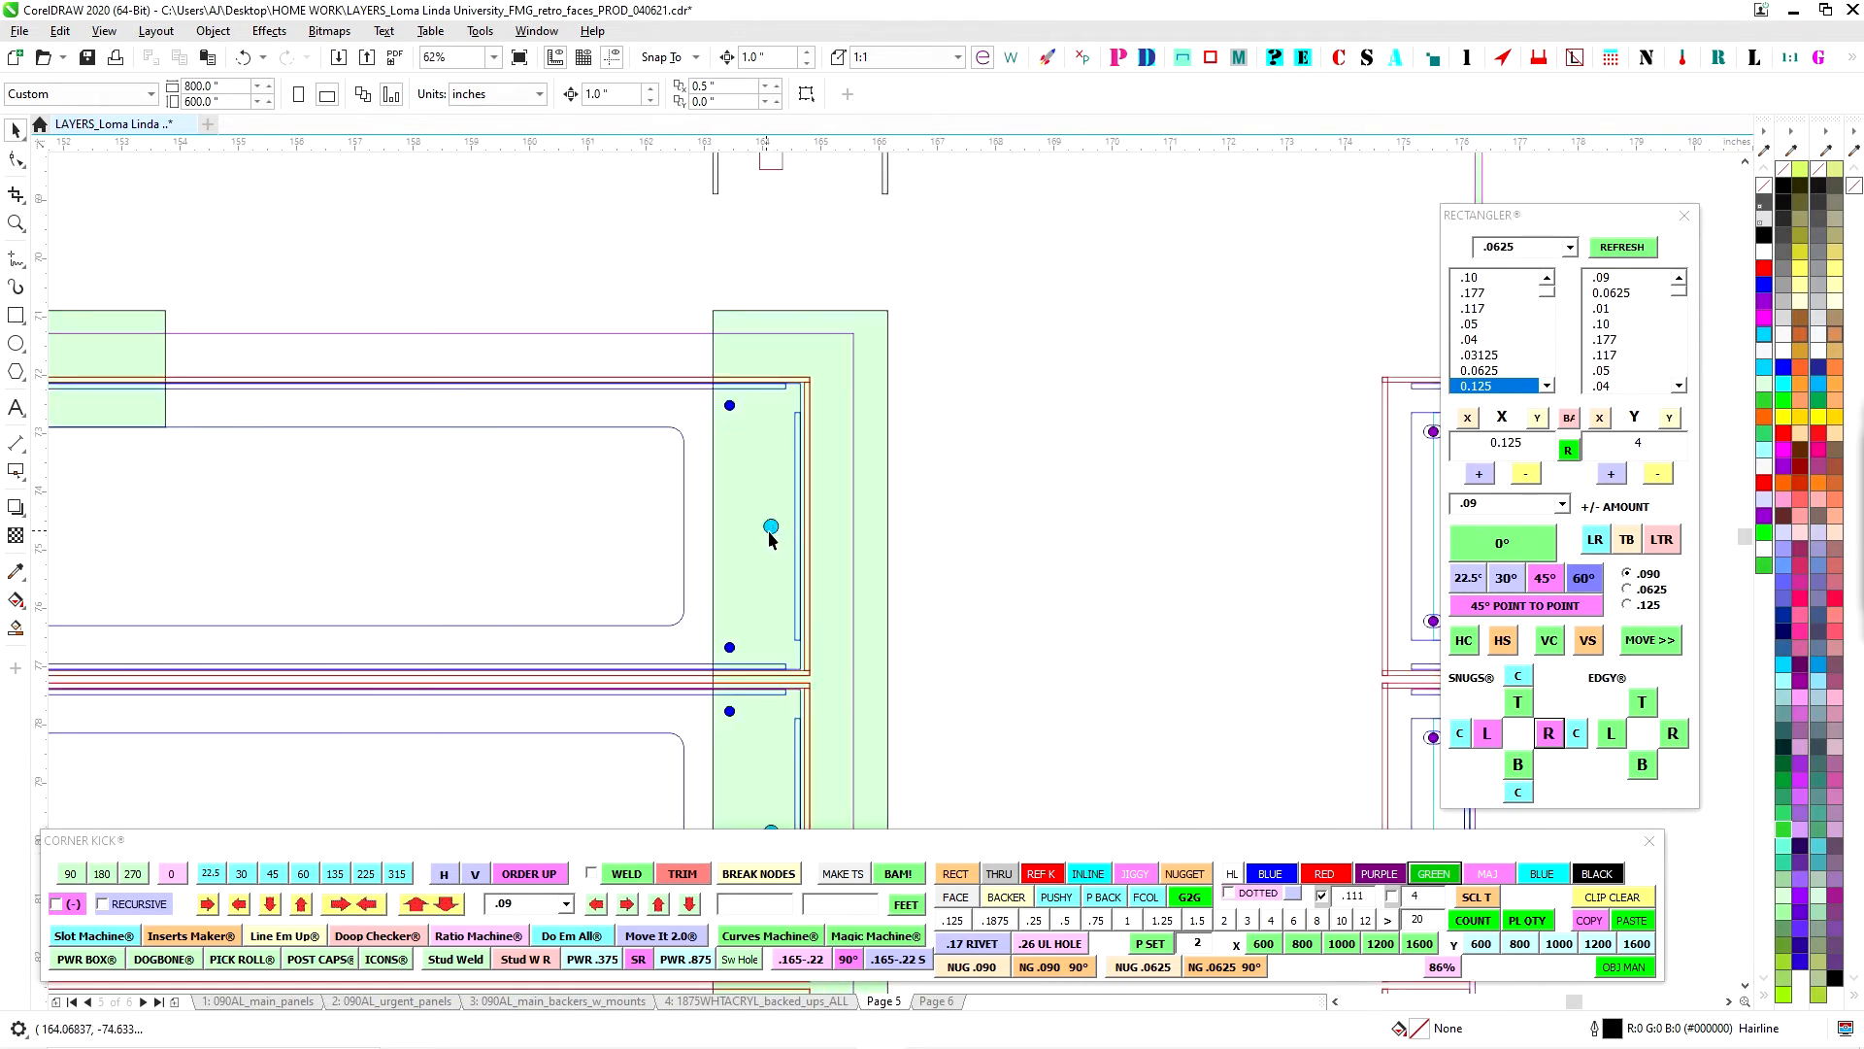
{"action": "scroll", "coordinate": [774, 685], "scroll_direction": "down", "scroll_amount": 2}
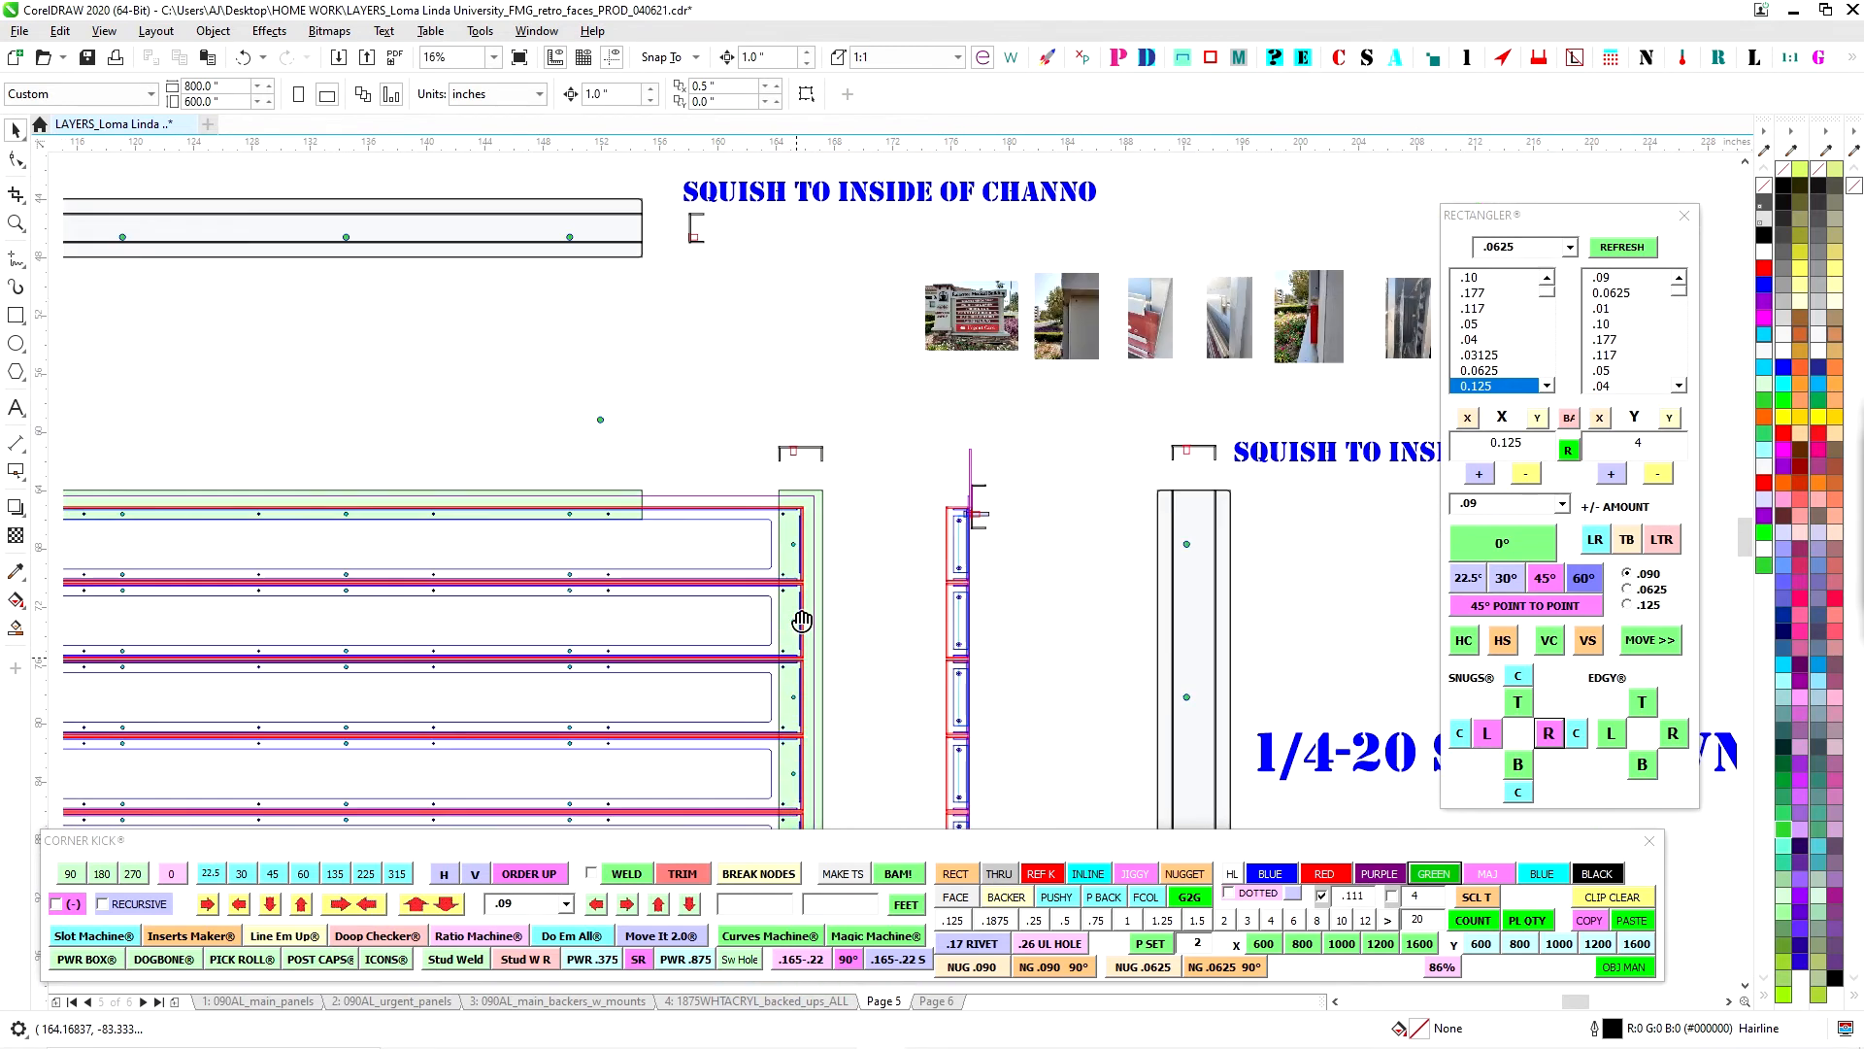
{"action": "scroll", "coordinate": [767, 398], "scroll_direction": "up", "scroll_amount": 1}
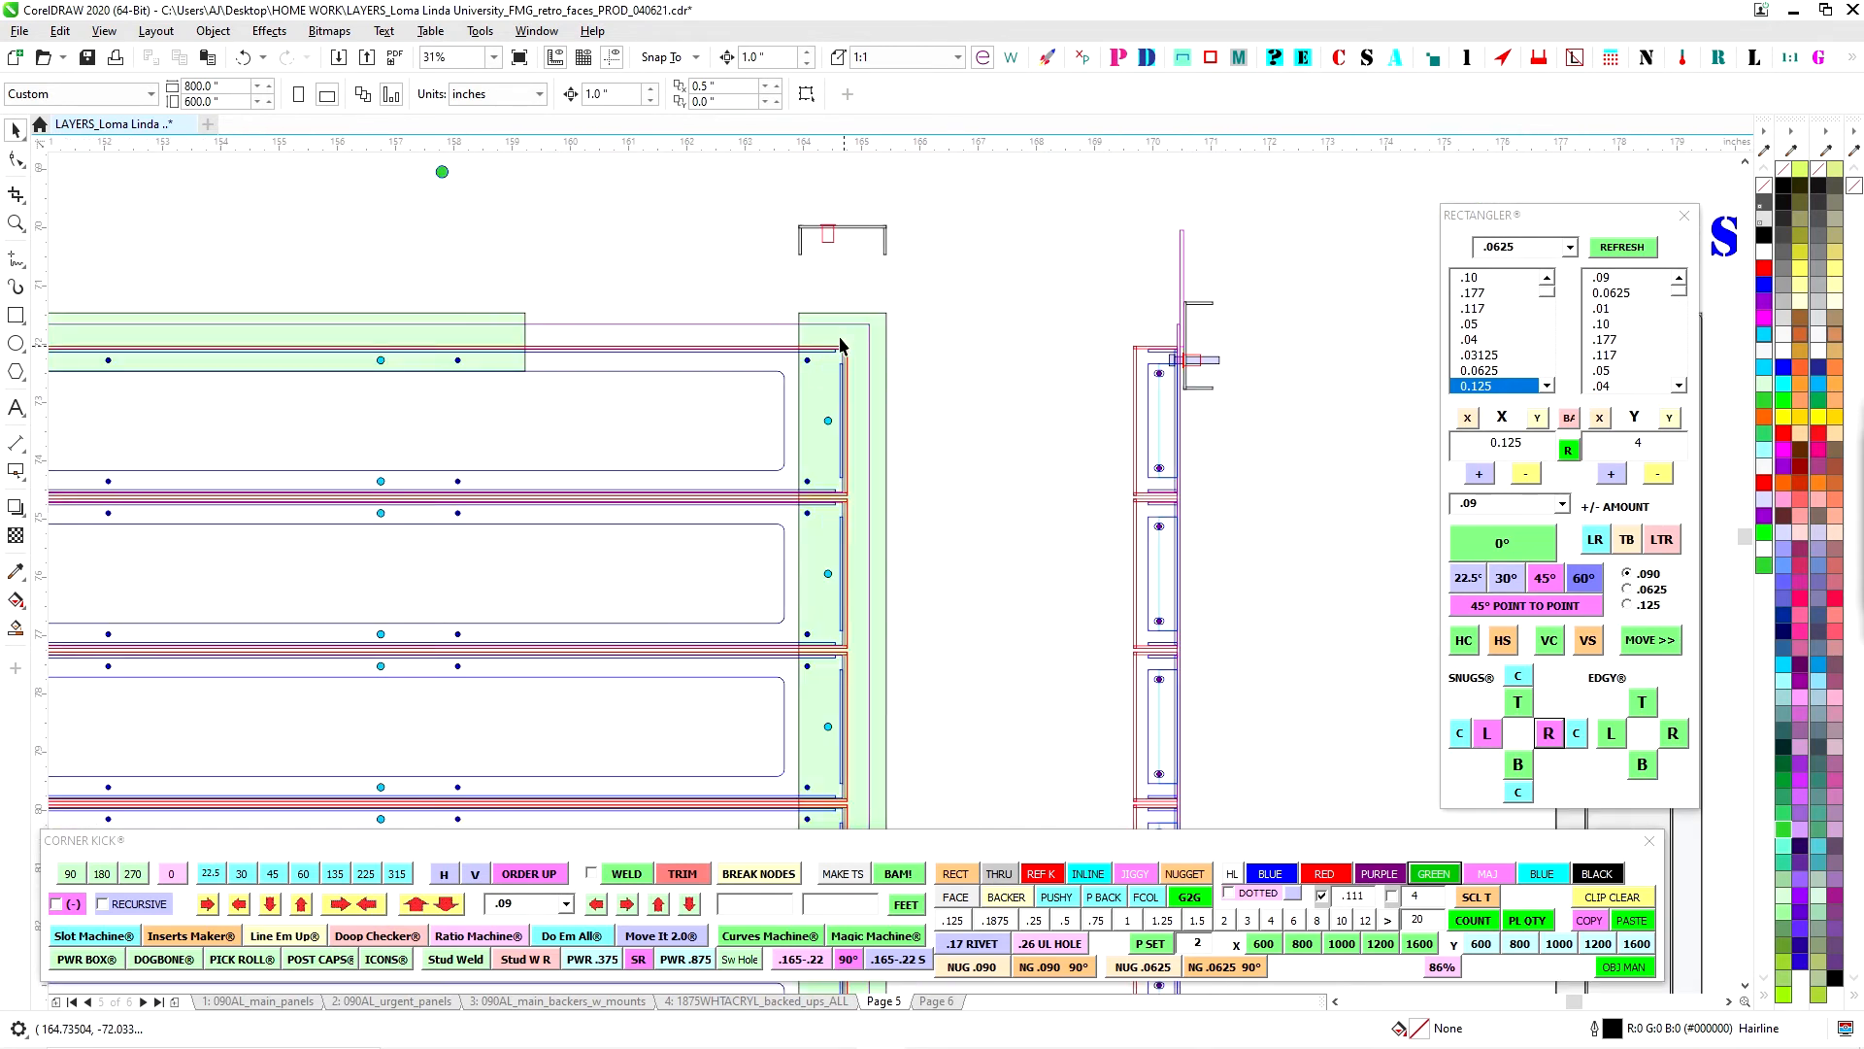
{"action": "scroll", "coordinate": [835, 345], "scroll_direction": "up", "scroll_amount": 1}
{"action": "scroll", "coordinate": [825, 437], "scroll_direction": "down", "scroll_amount": 1}
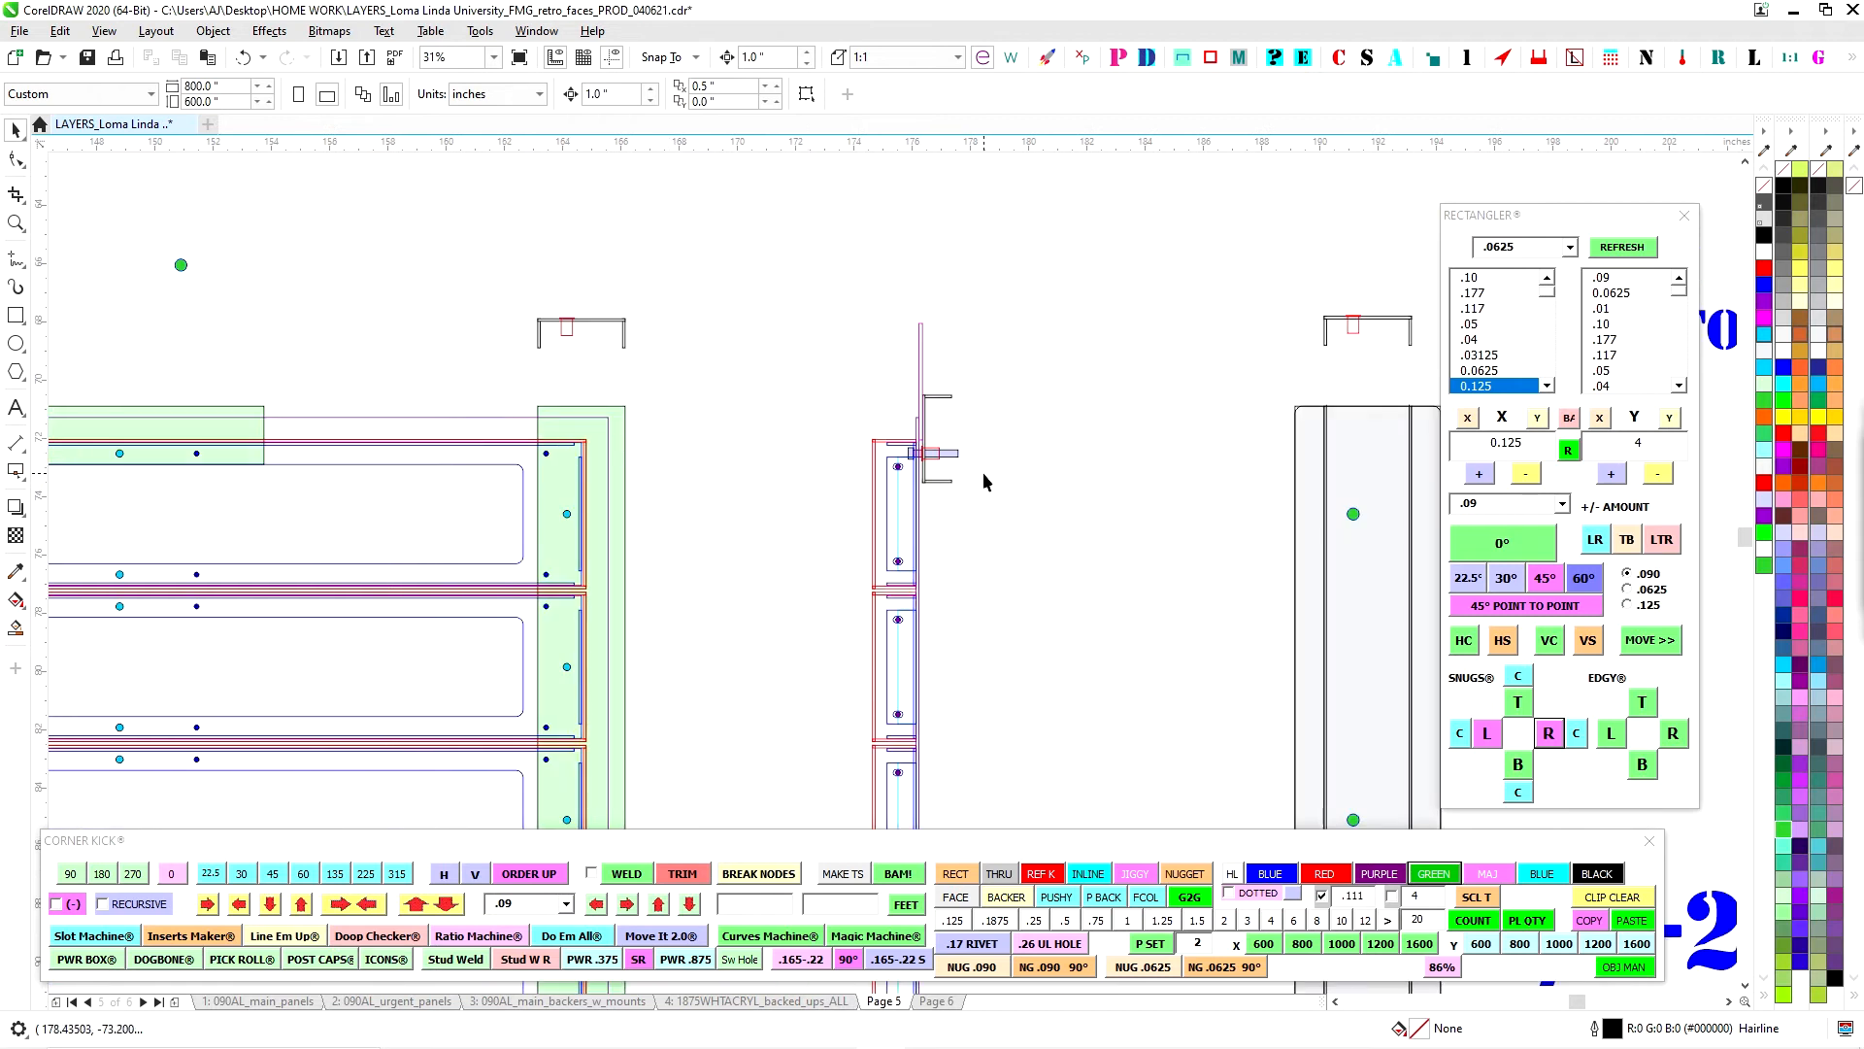
Examine the side view where the bolt passes through the panel layers into the rivnut and channel, leaving the green strip deselected.
{"action": "scroll", "coordinate": [936, 450], "scroll_direction": "up", "scroll_amount": 1}
{"action": "scroll", "coordinate": [907, 428], "scroll_direction": "up", "scroll_amount": 2}
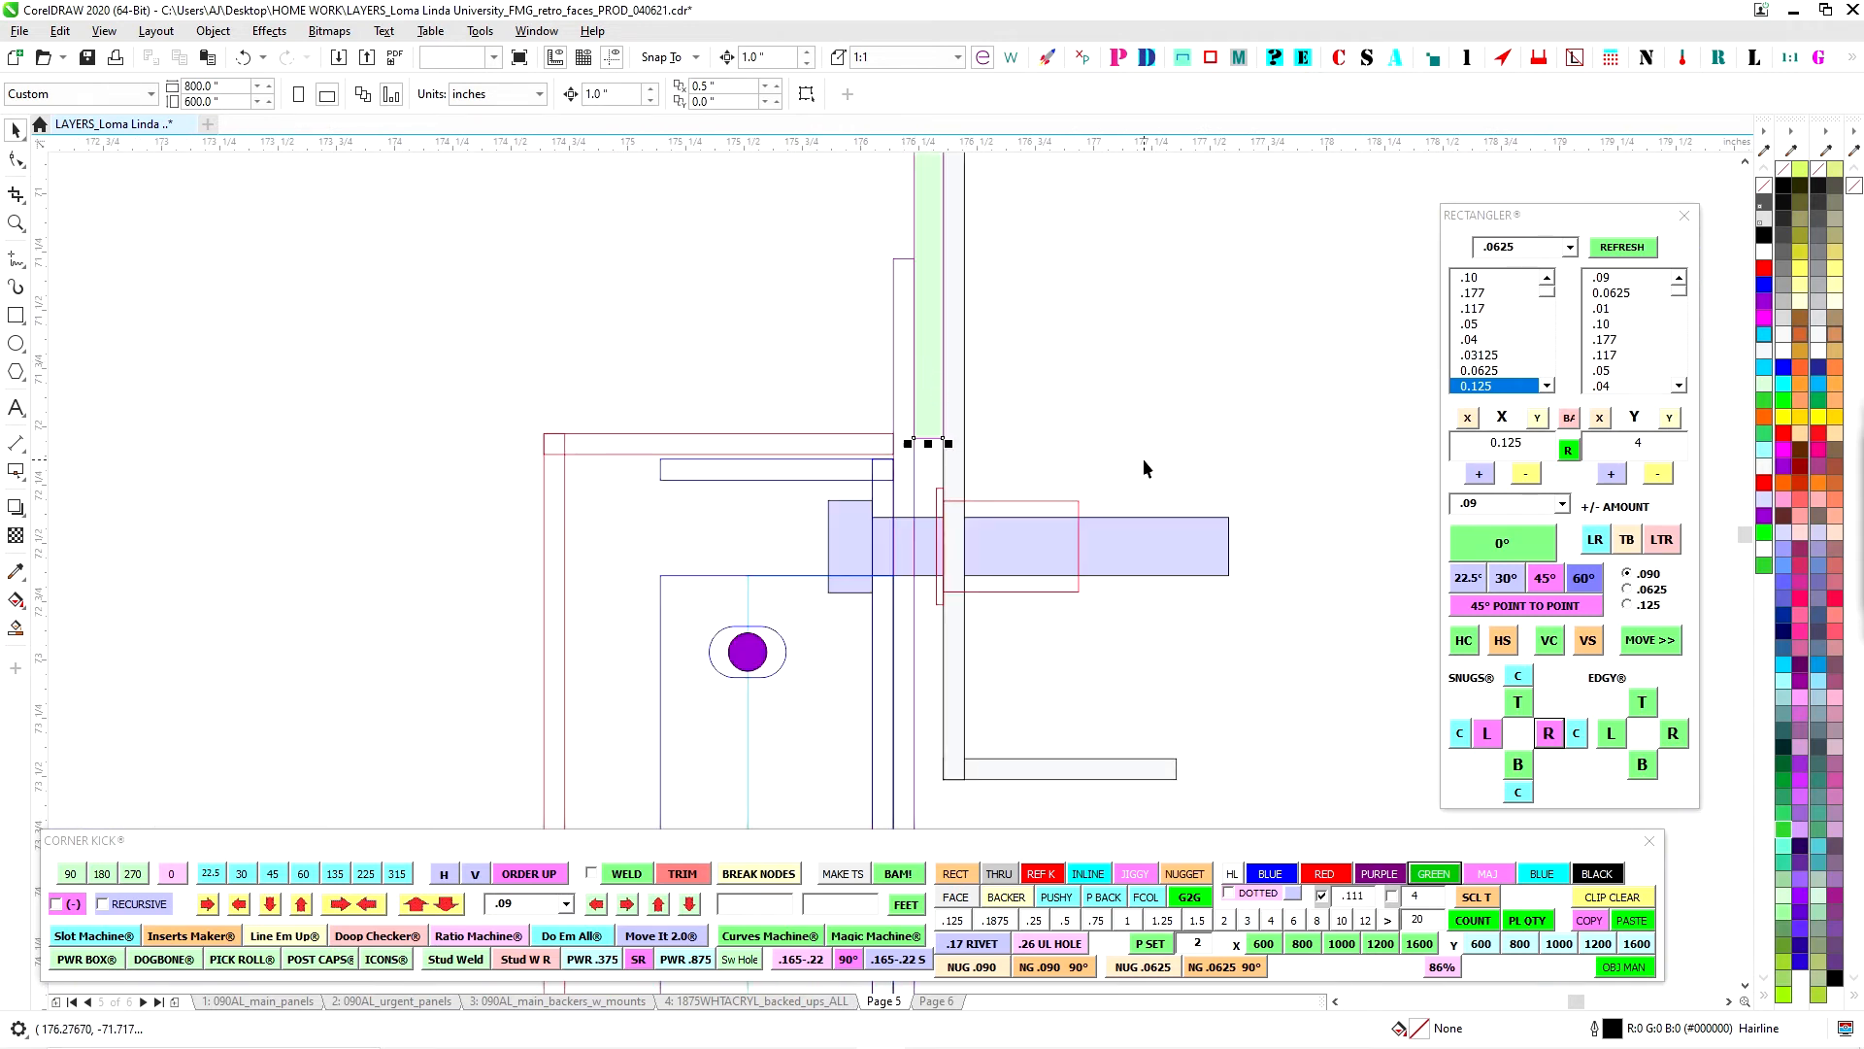
{"action": "scroll", "coordinate": [1146, 469], "scroll_direction": "down", "scroll_amount": 2}
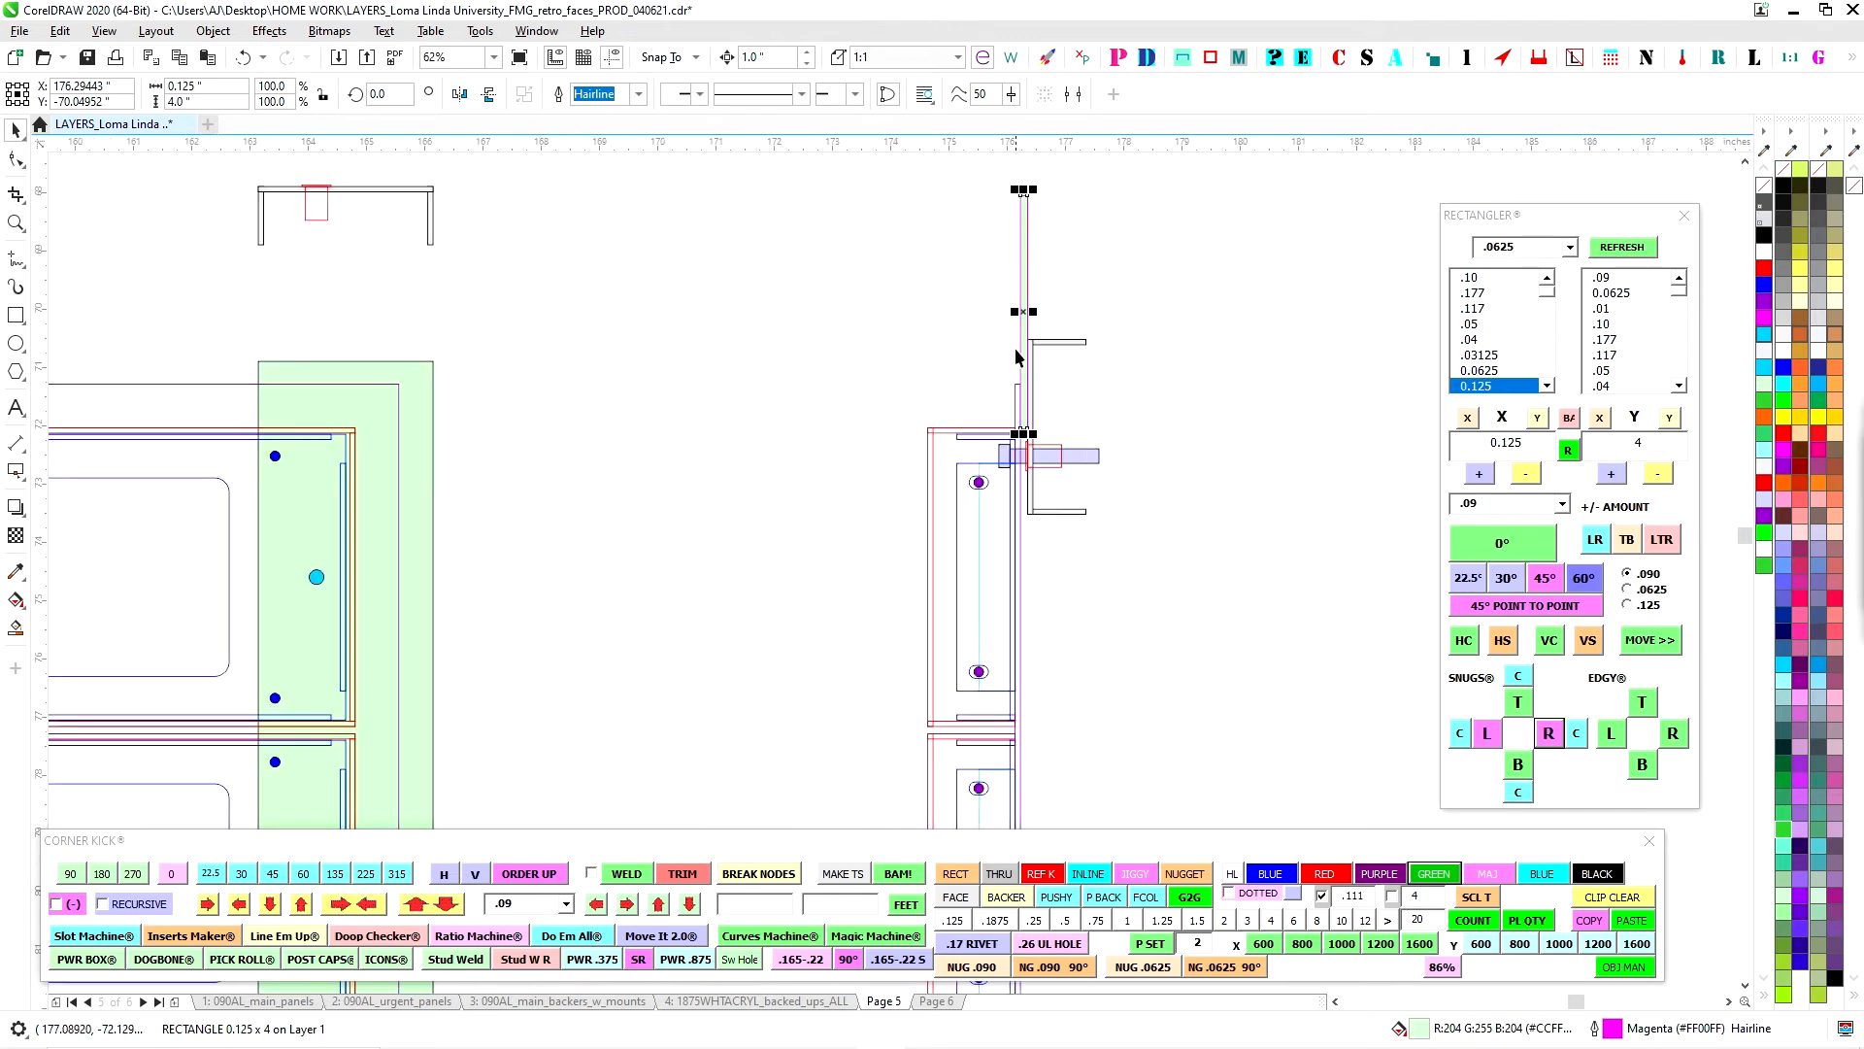
{"action": "scroll", "coordinate": [1017, 358], "scroll_direction": "up", "scroll_amount": 1}
{"action": "scroll", "coordinate": [1124, 508], "scroll_direction": "up", "scroll_amount": 1}
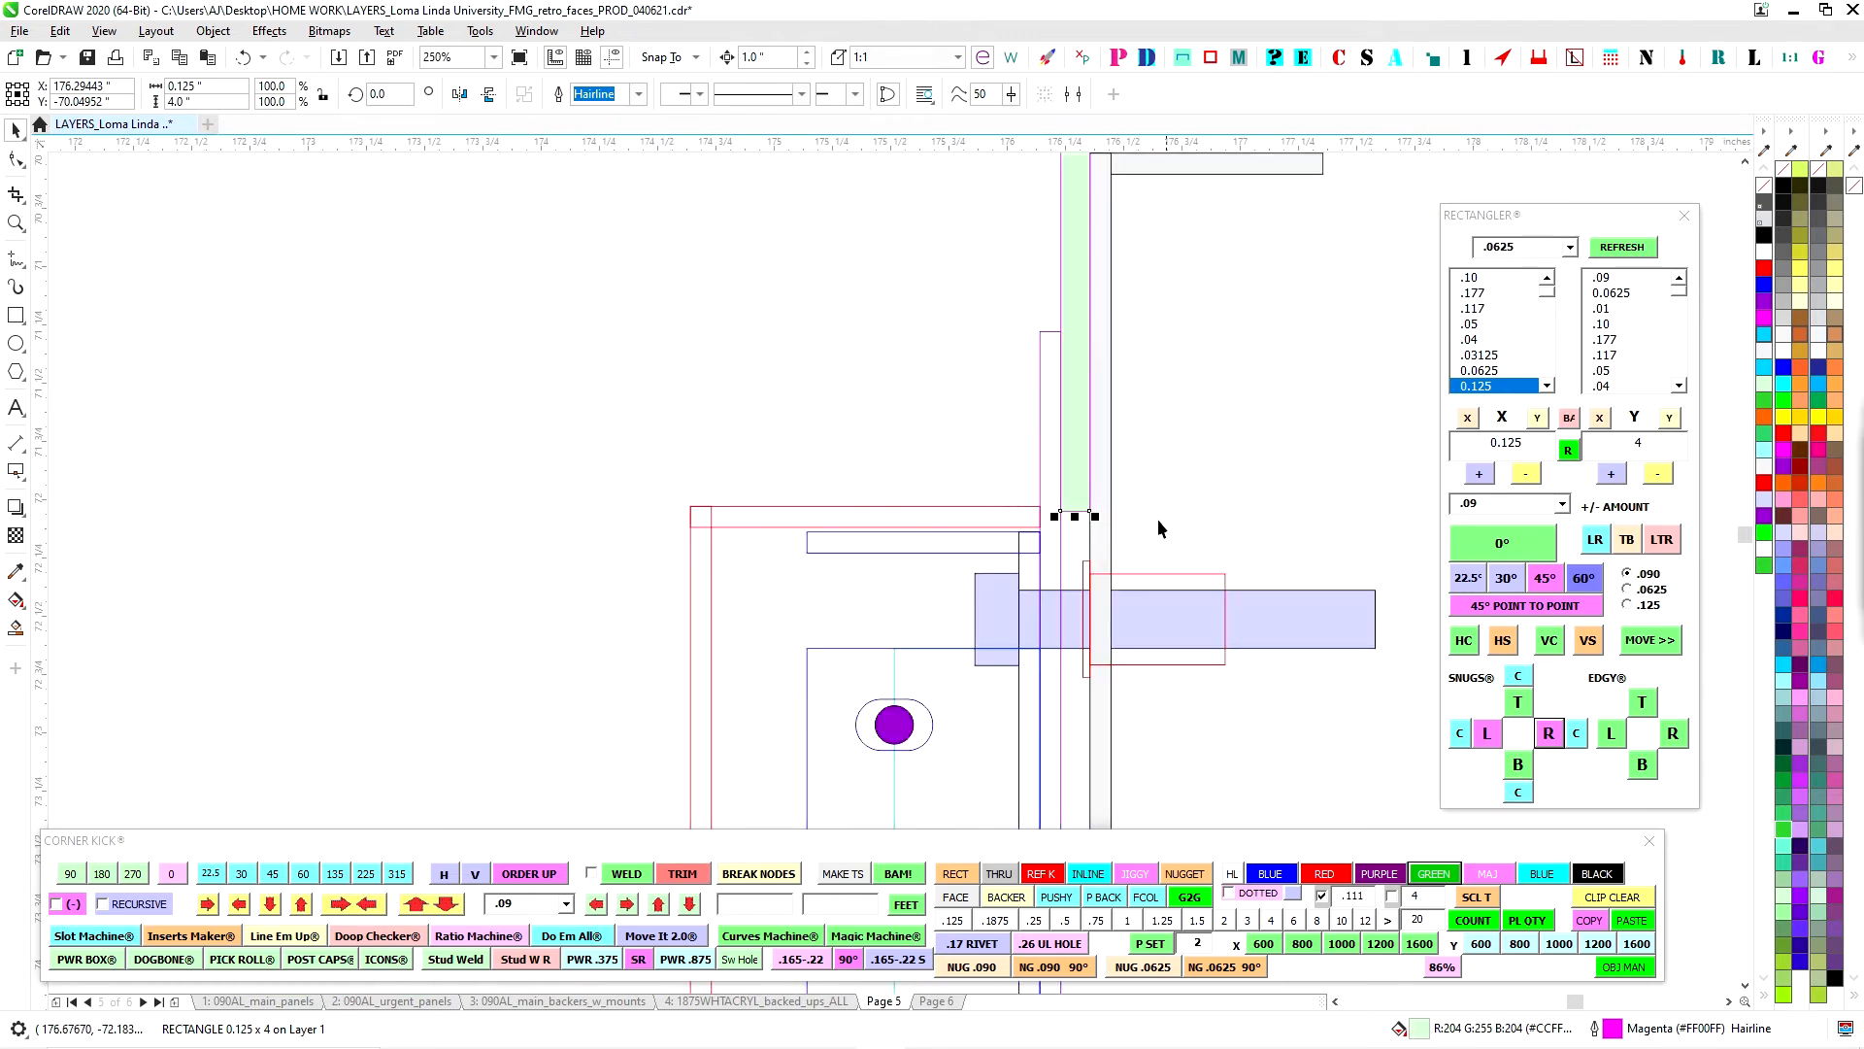
{"action": "left_click", "coordinate": [1127, 421]}
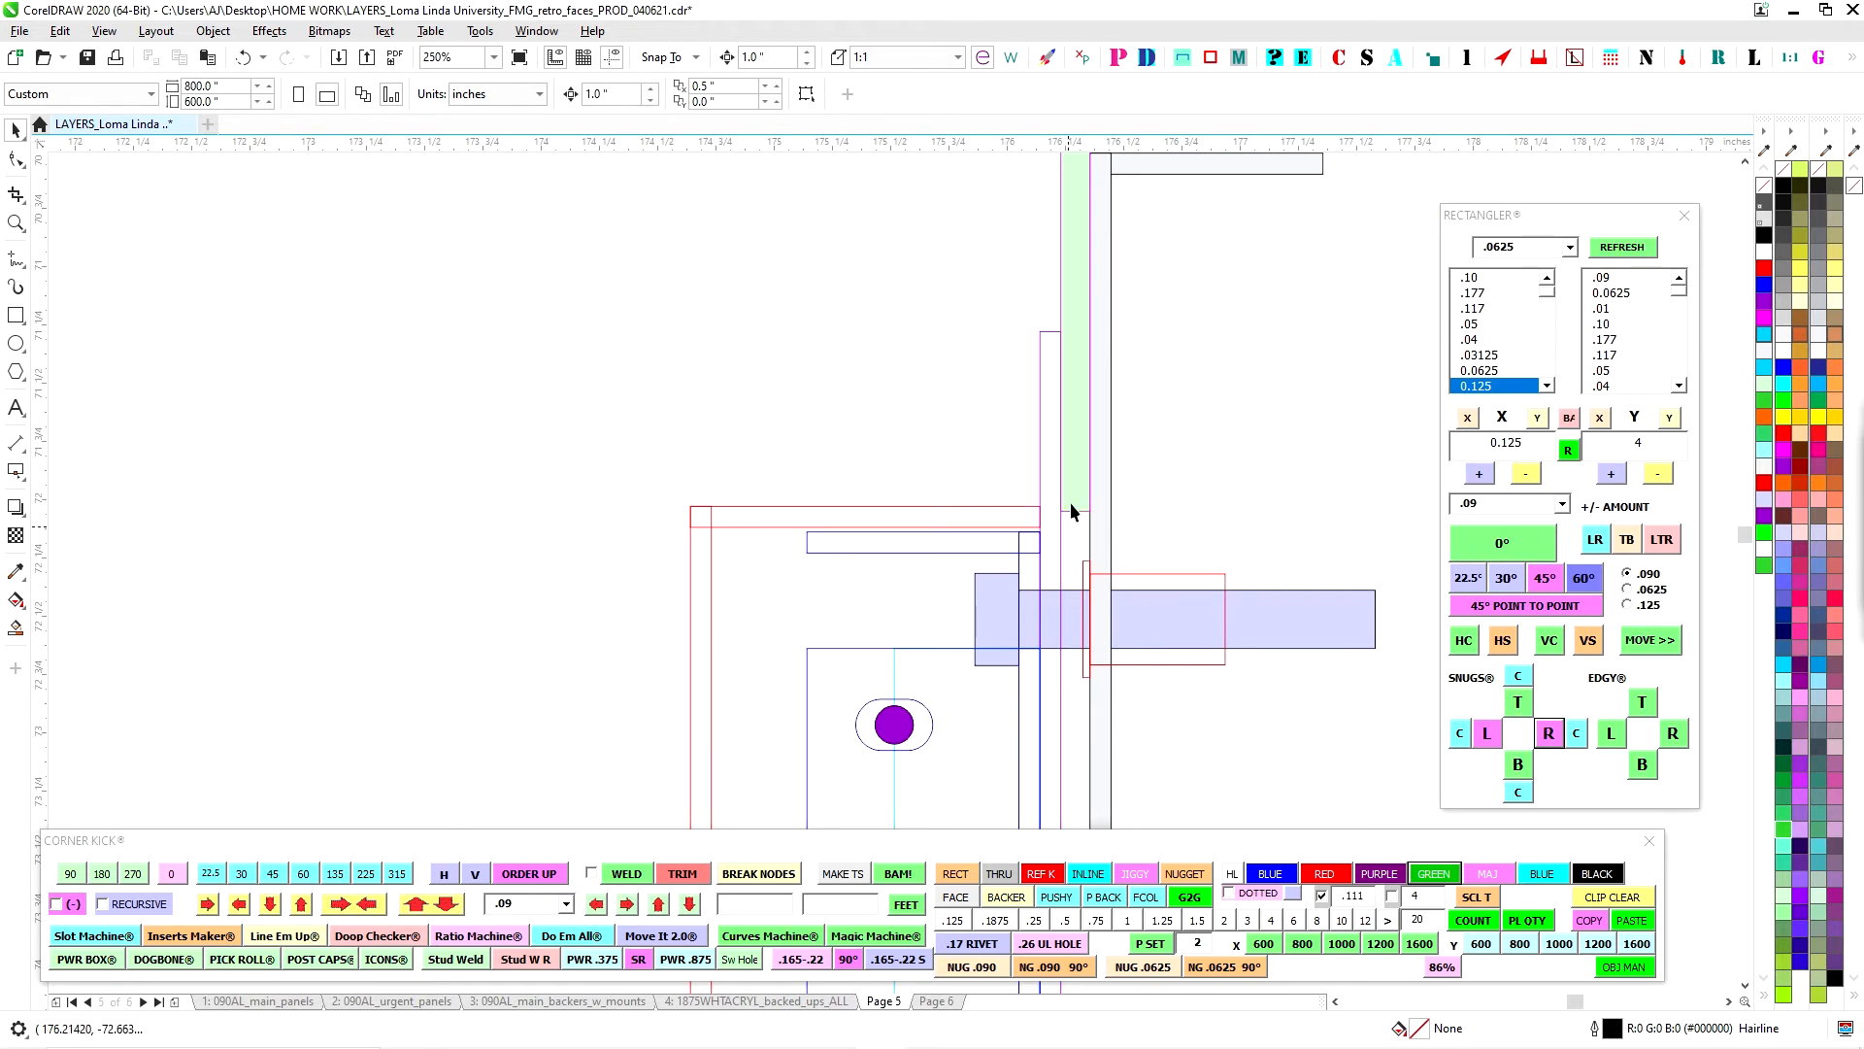
{"action": "scroll", "coordinate": [1065, 709], "scroll_direction": "down", "scroll_amount": 1}
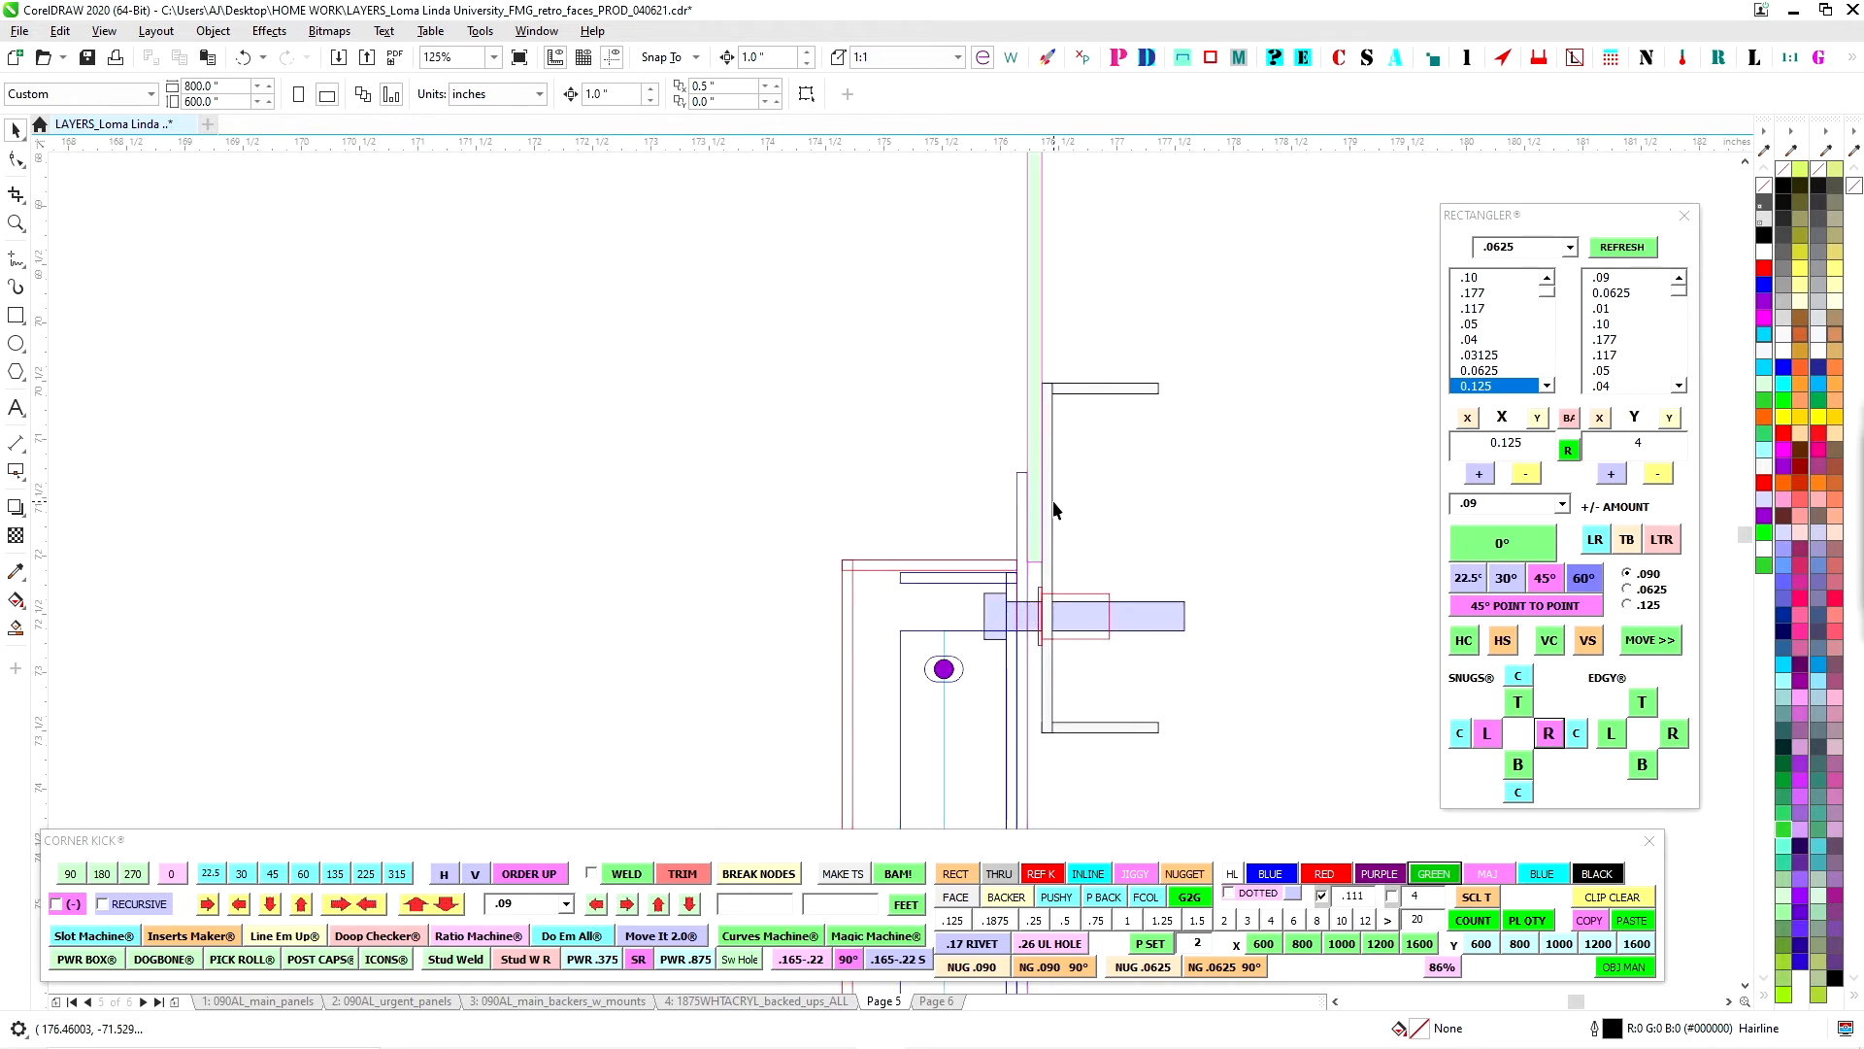
Select all parts of the separate vertical channel drawing and compare it with the adjacent panel side view.
{"action": "scroll", "coordinate": [1044, 437], "scroll_direction": "down", "scroll_amount": 1}
{"action": "left_click", "coordinate": [1045, 437]}
{"action": "scroll", "coordinate": [1045, 437], "scroll_direction": "down", "scroll_amount": 1}
{"action": "left_click_drag", "start_coordinate": [1194, 473], "coordinate": [911, 443]}
{"action": "scroll", "coordinate": [991, 422], "scroll_direction": "down", "scroll_amount": 1}
{"action": "left_click_drag", "start_coordinate": [1031, 427], "coordinate": [1036, 635]}
{"action": "scroll", "coordinate": [925, 307], "scroll_direction": "down", "scroll_amount": 1}
{"action": "scroll", "coordinate": [952, 361], "scroll_direction": "up", "scroll_amount": 1}
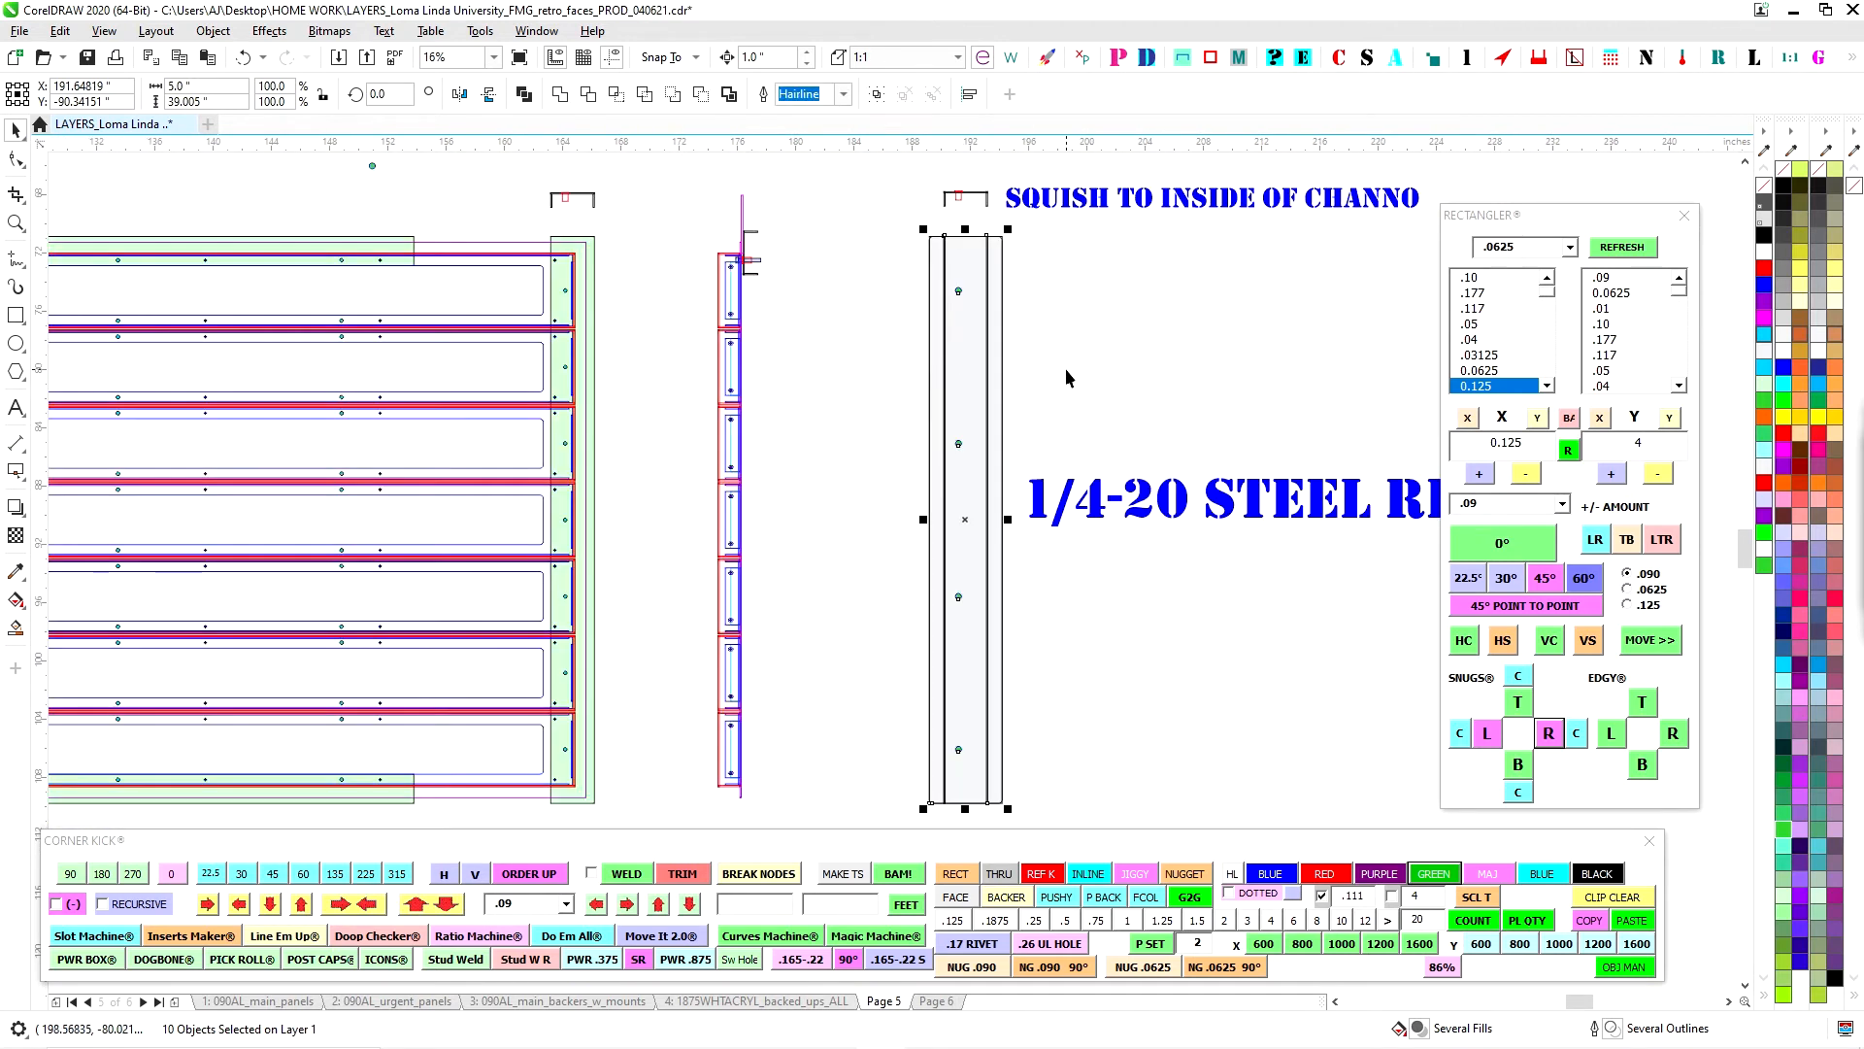
Select the vertical green channel beside the panels and inspect the photo of the sign cabinet's interior.
{"action": "scroll", "coordinate": [582, 248], "scroll_direction": "up", "scroll_amount": 1}
{"action": "left_click", "coordinate": [637, 257]}
{"action": "left_click", "coordinate": [599, 283]}
{"action": "scroll", "coordinate": [638, 296], "scroll_direction": "up", "scroll_amount": 1}
{"action": "left_click_drag", "start_coordinate": [651, 316], "coordinate": [714, 369]}
{"action": "scroll", "coordinate": [718, 374], "scroll_direction": "down", "scroll_amount": 2}
{"action": "left_click_drag", "start_coordinate": [1065, 270], "coordinate": [886, 472]}
{"action": "scroll", "coordinate": [1048, 388], "scroll_direction": "up", "scroll_amount": 3}
{"action": "scroll", "coordinate": [1165, 301], "scroll_direction": "up", "scroll_amount": 1}
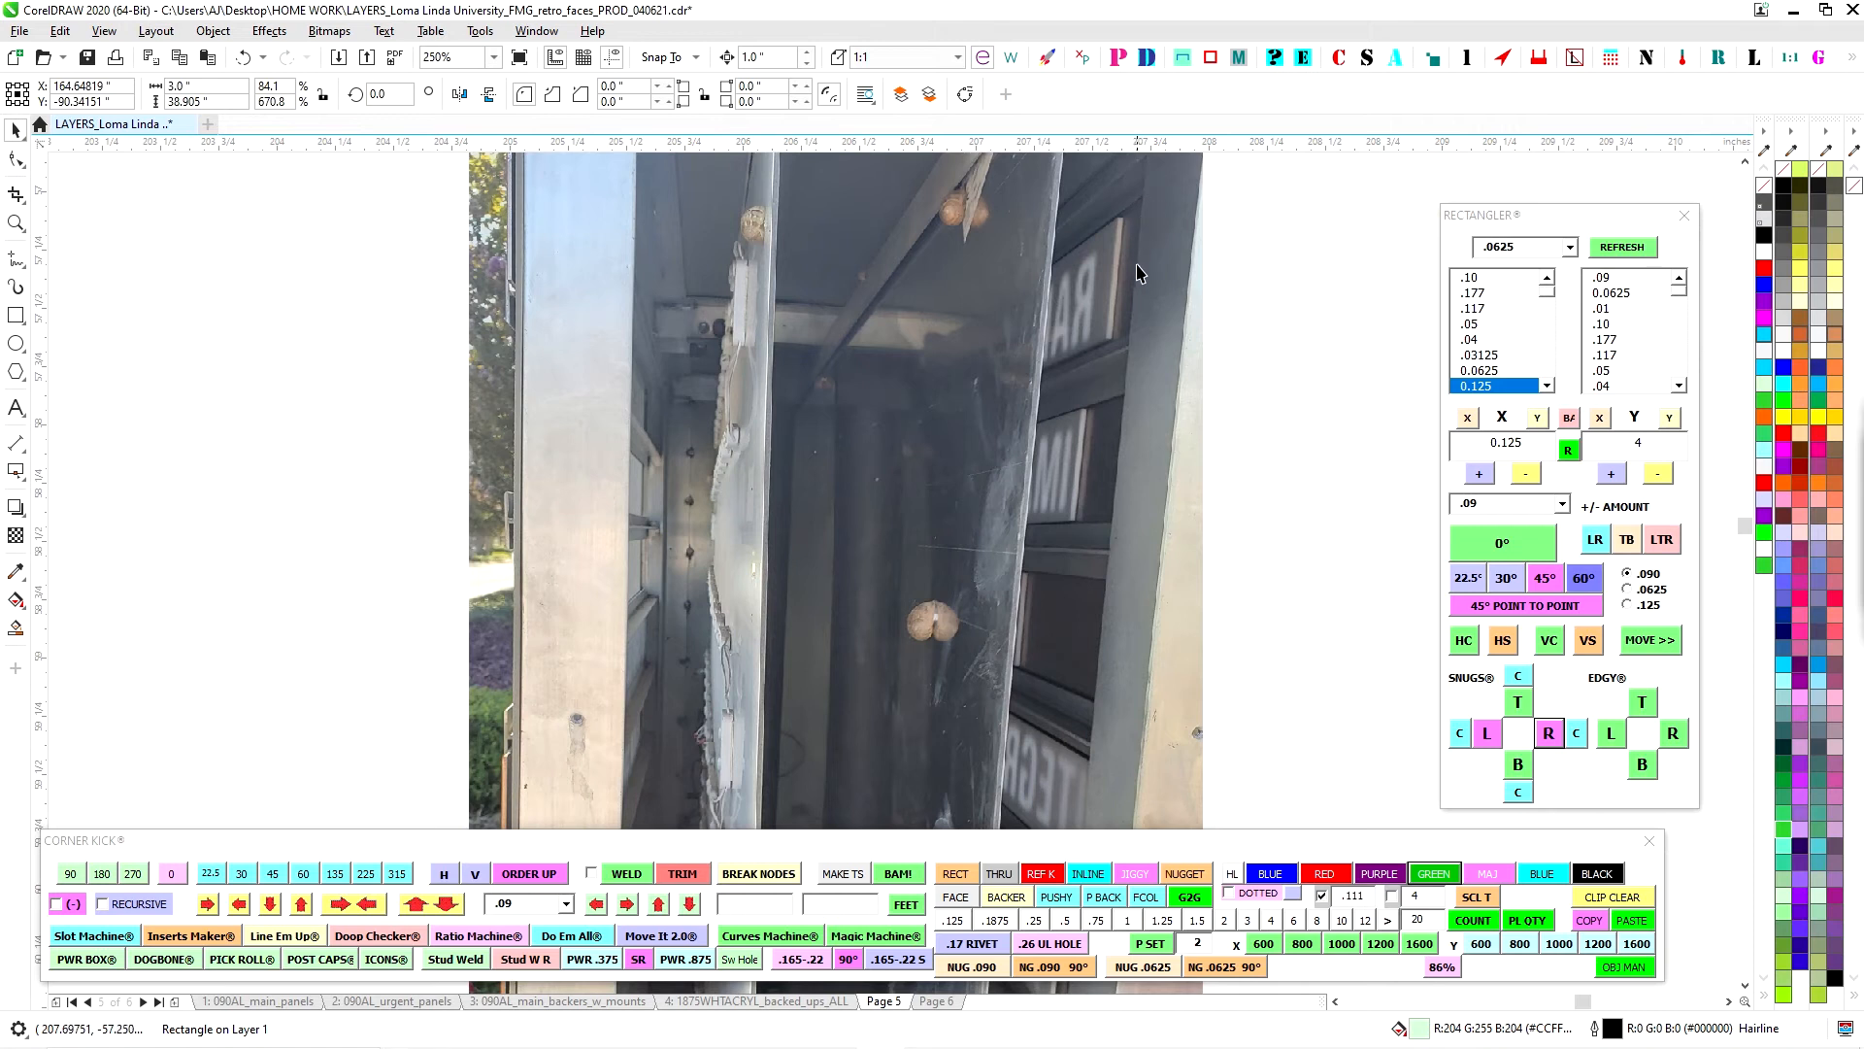
Compare the channel and rivnut side view with the cabinet interior photo around the upper brace and inner panels.
{"action": "scroll", "coordinate": [1128, 499], "scroll_direction": "down", "scroll_amount": 1}
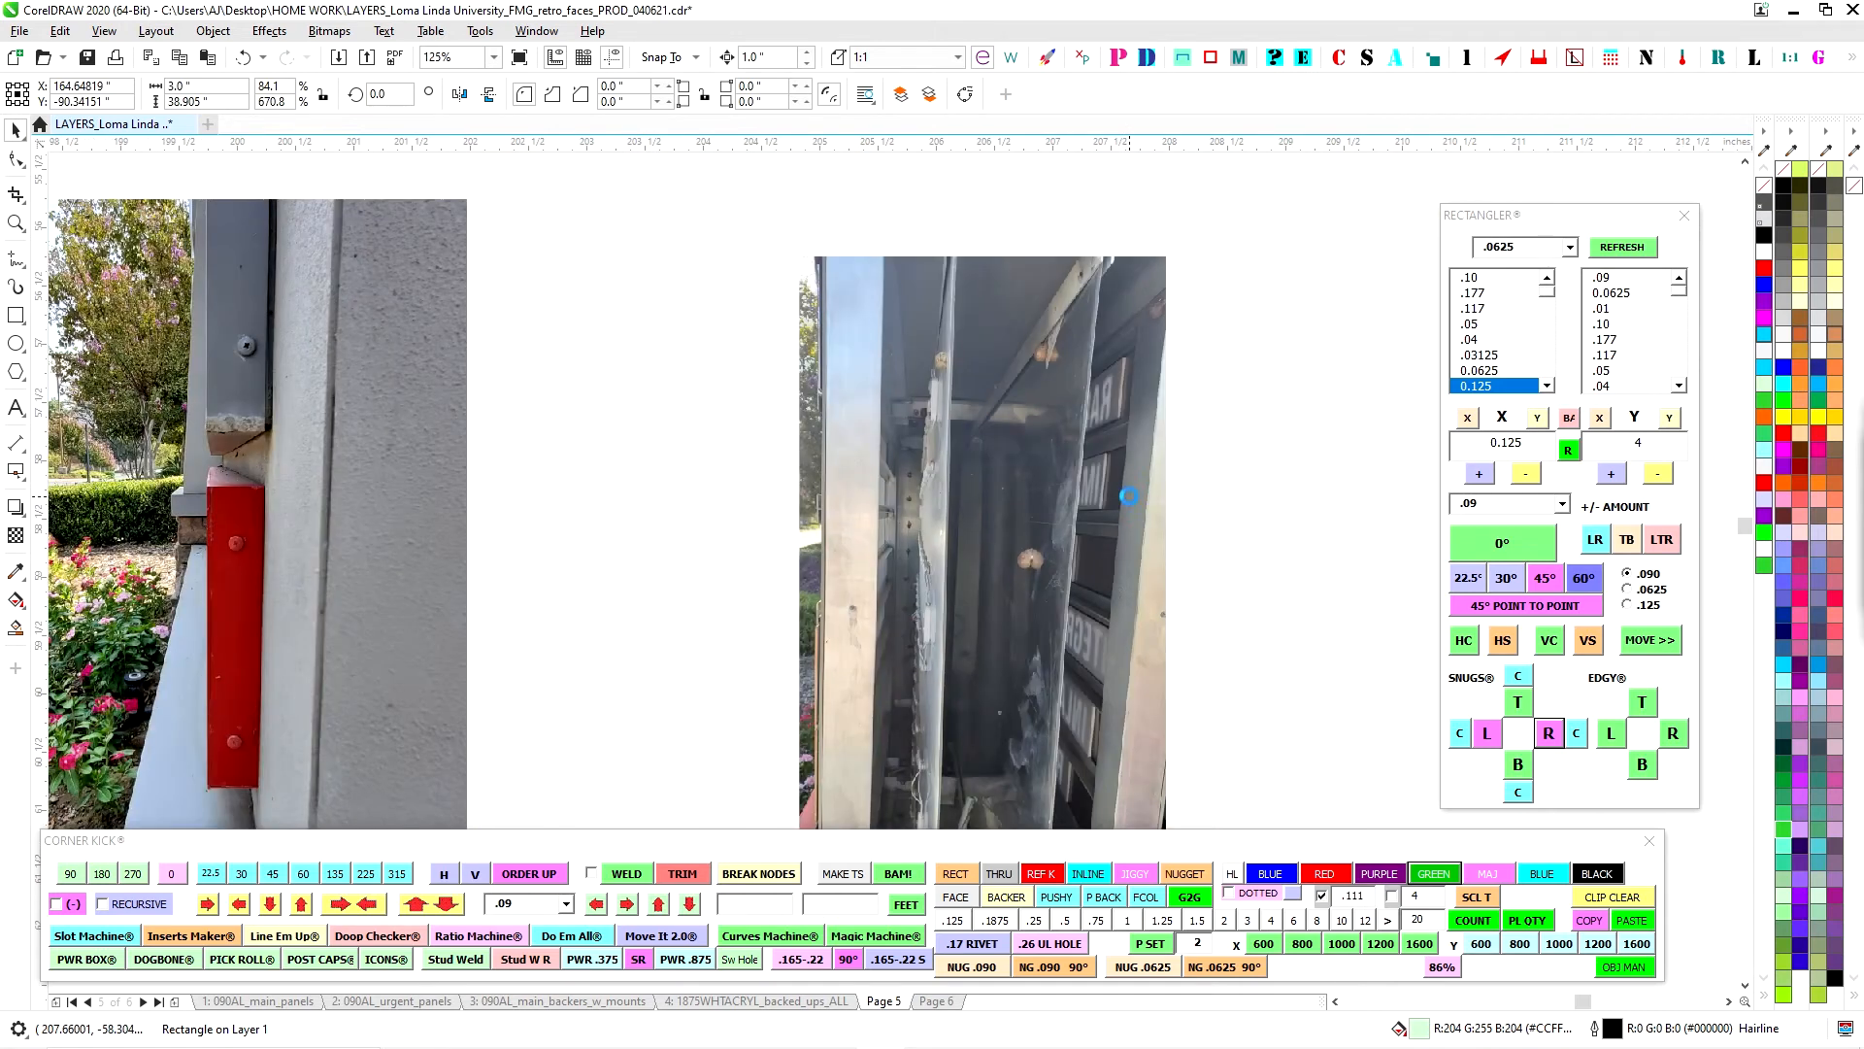
{"action": "left_click_drag", "start_coordinate": [1109, 576], "coordinate": [1181, 200]}
{"action": "scroll", "coordinate": [1181, 199], "scroll_direction": "down", "scroll_amount": 1}
{"action": "left_click_drag", "start_coordinate": [616, 642], "coordinate": [1091, 233]}
{"action": "scroll", "coordinate": [1071, 307], "scroll_direction": "down", "scroll_amount": 1}
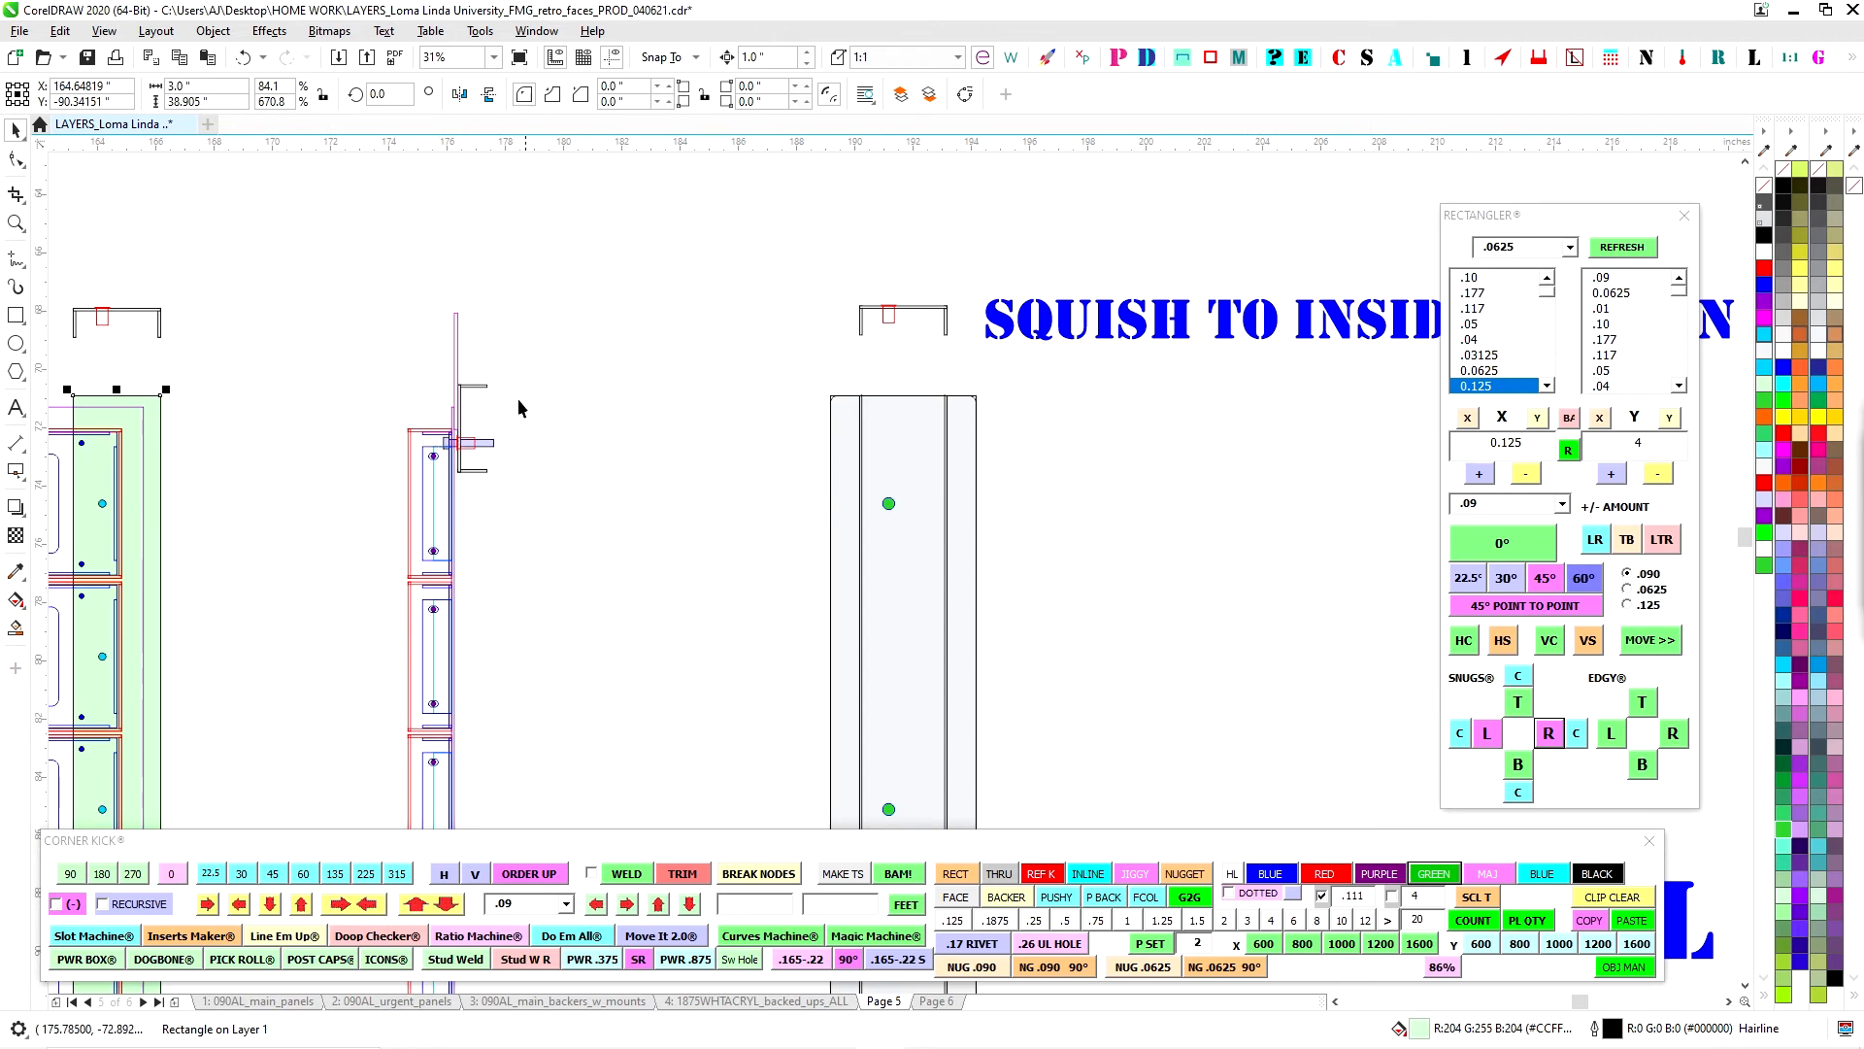
{"action": "scroll", "coordinate": [913, 466], "scroll_direction": "down", "scroll_amount": 2}
{"action": "scroll", "coordinate": [536, 653], "scroll_direction": "up", "scroll_amount": 2}
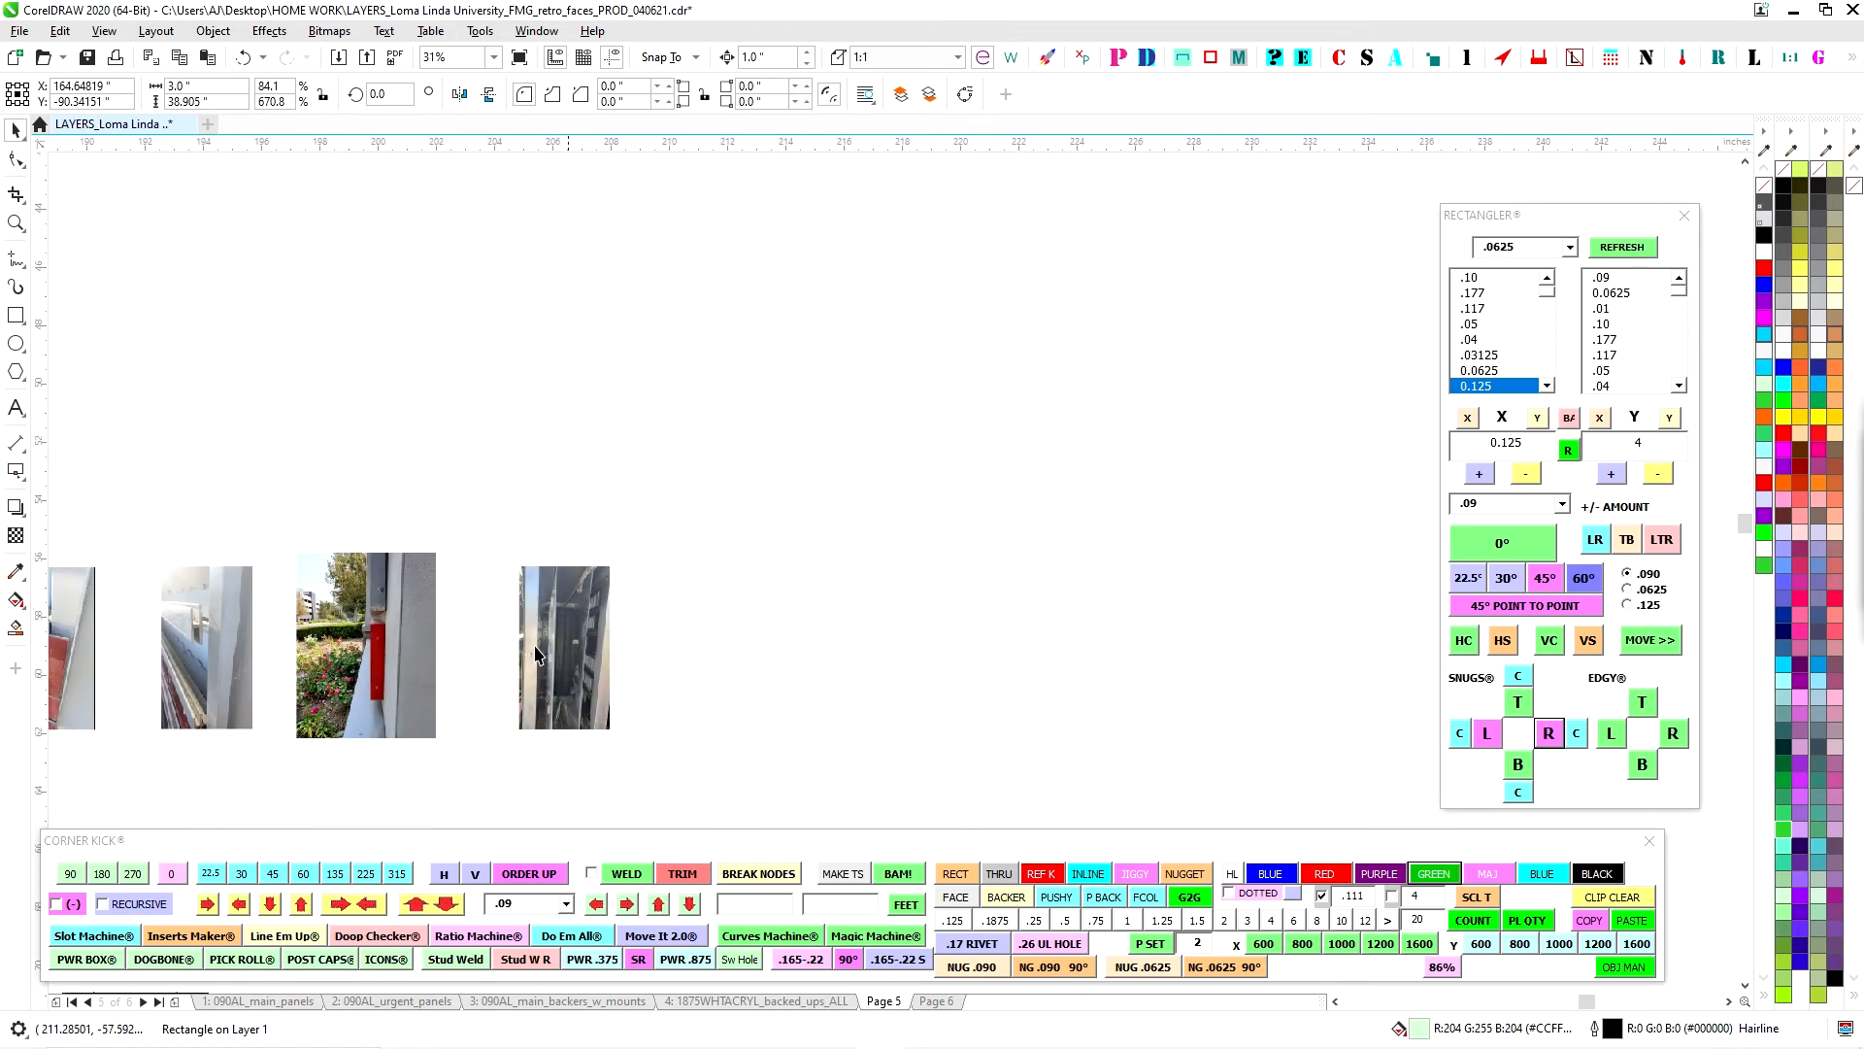
{"action": "scroll", "coordinate": [1134, 536], "scroll_direction": "up", "scroll_amount": 1}
{"action": "scroll", "coordinate": [992, 543], "scroll_direction": "up", "scroll_amount": 1}
{"action": "scroll", "coordinate": [1248, 532], "scroll_direction": "left", "scroll_amount": 2}
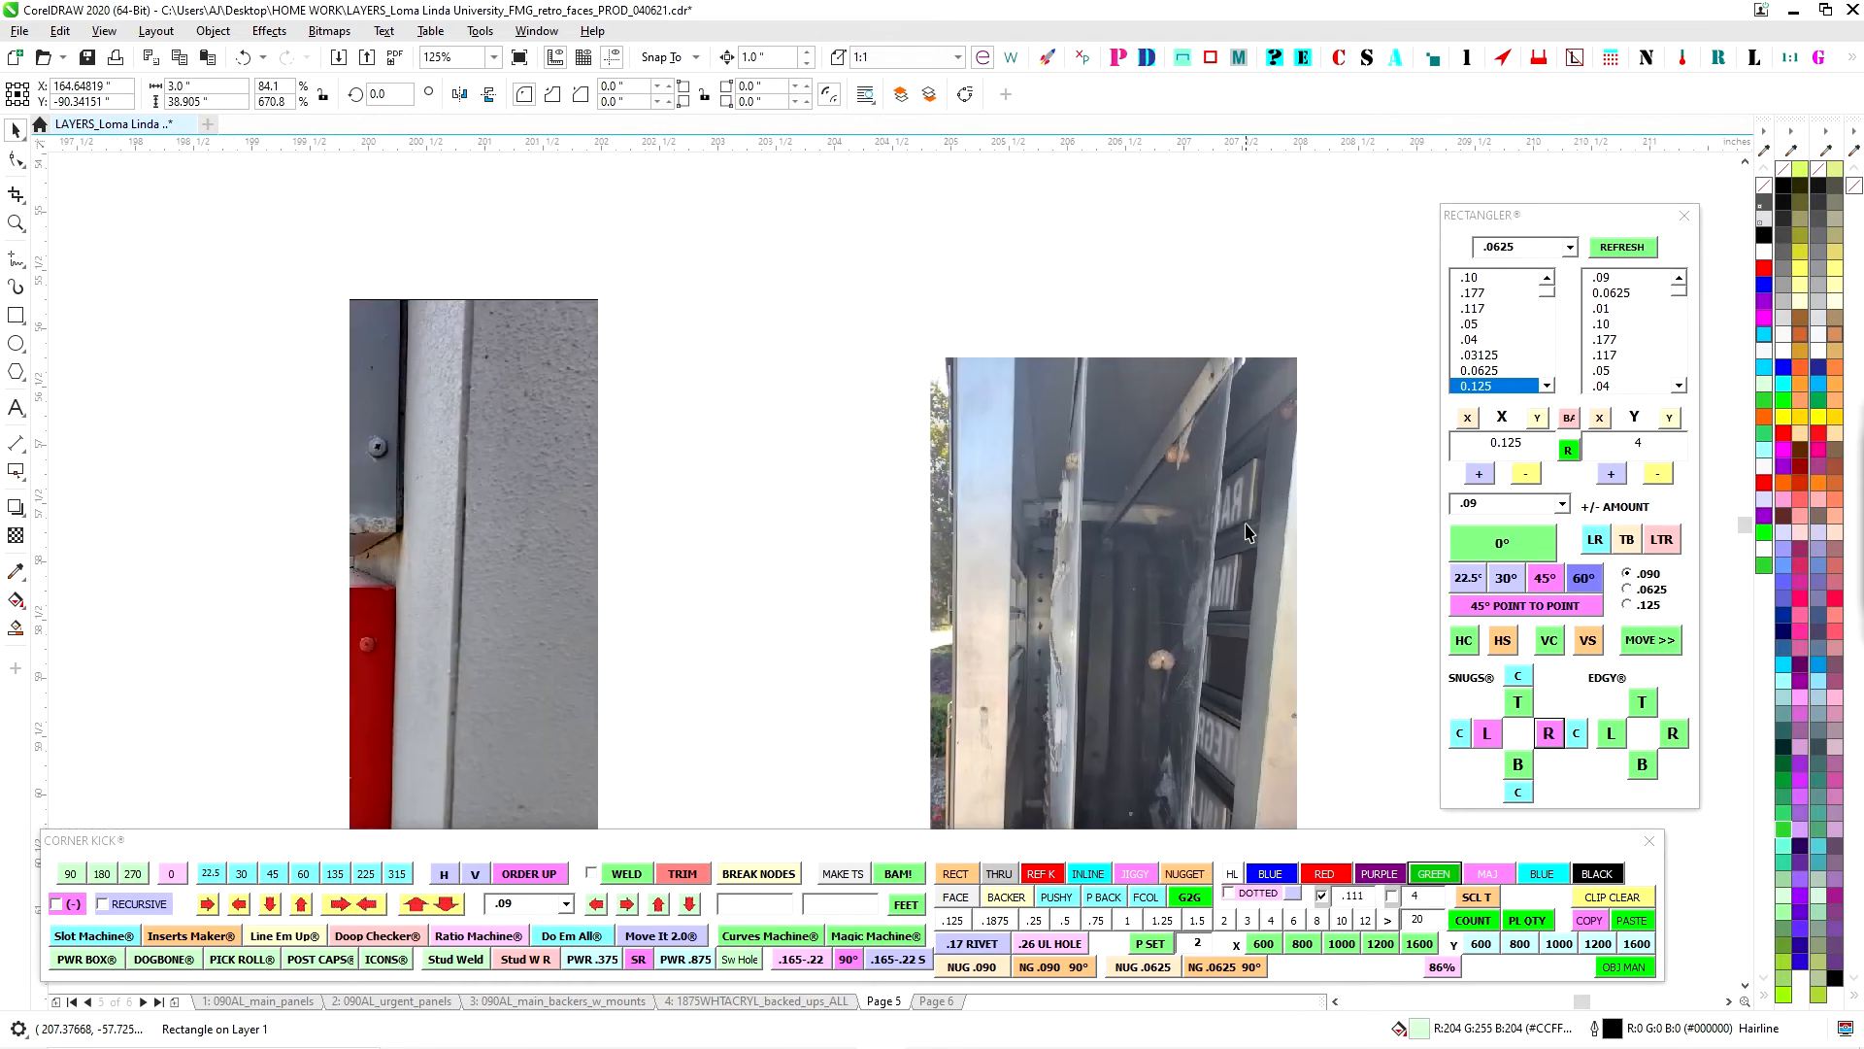
{"action": "scroll", "coordinate": [1280, 439], "scroll_direction": "up", "scroll_amount": 1}
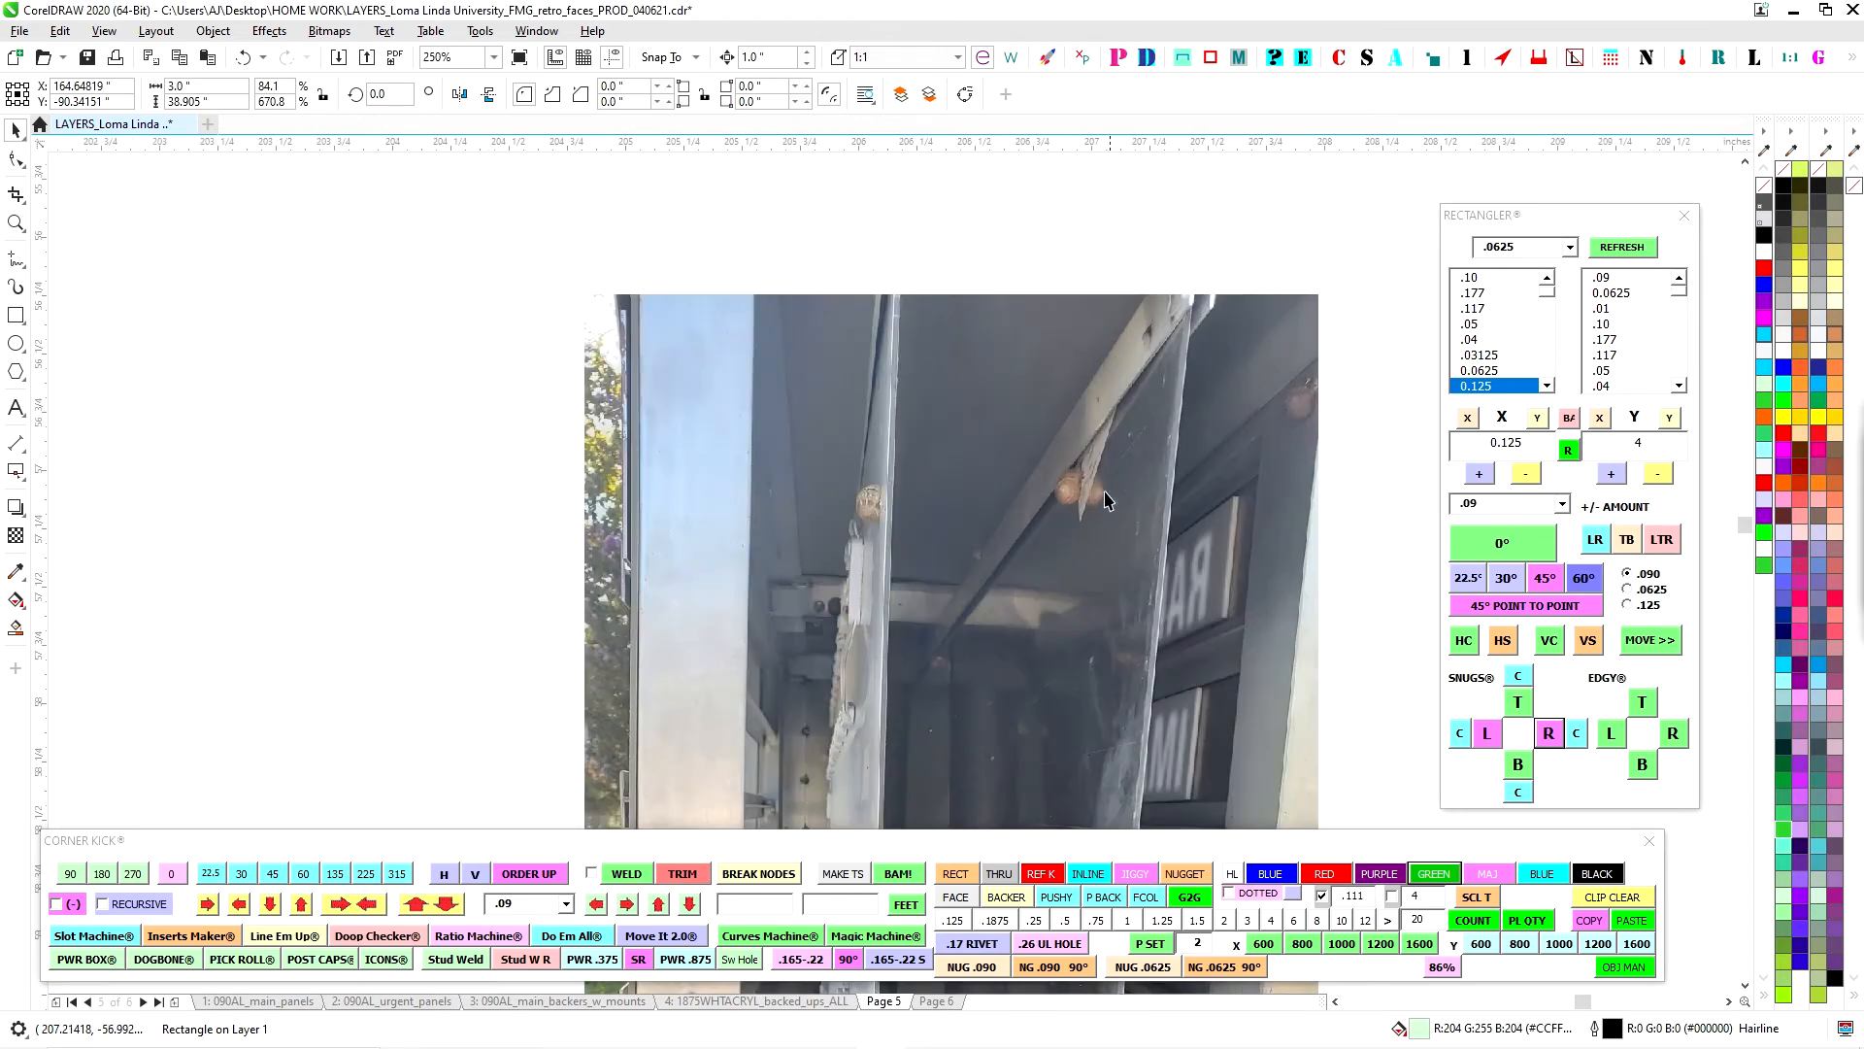
Move the side-view channel with its rivnut 2 inches right, away from the panel layers.
{"action": "scroll", "coordinate": [1029, 583], "scroll_direction": "down", "scroll_amount": 4}
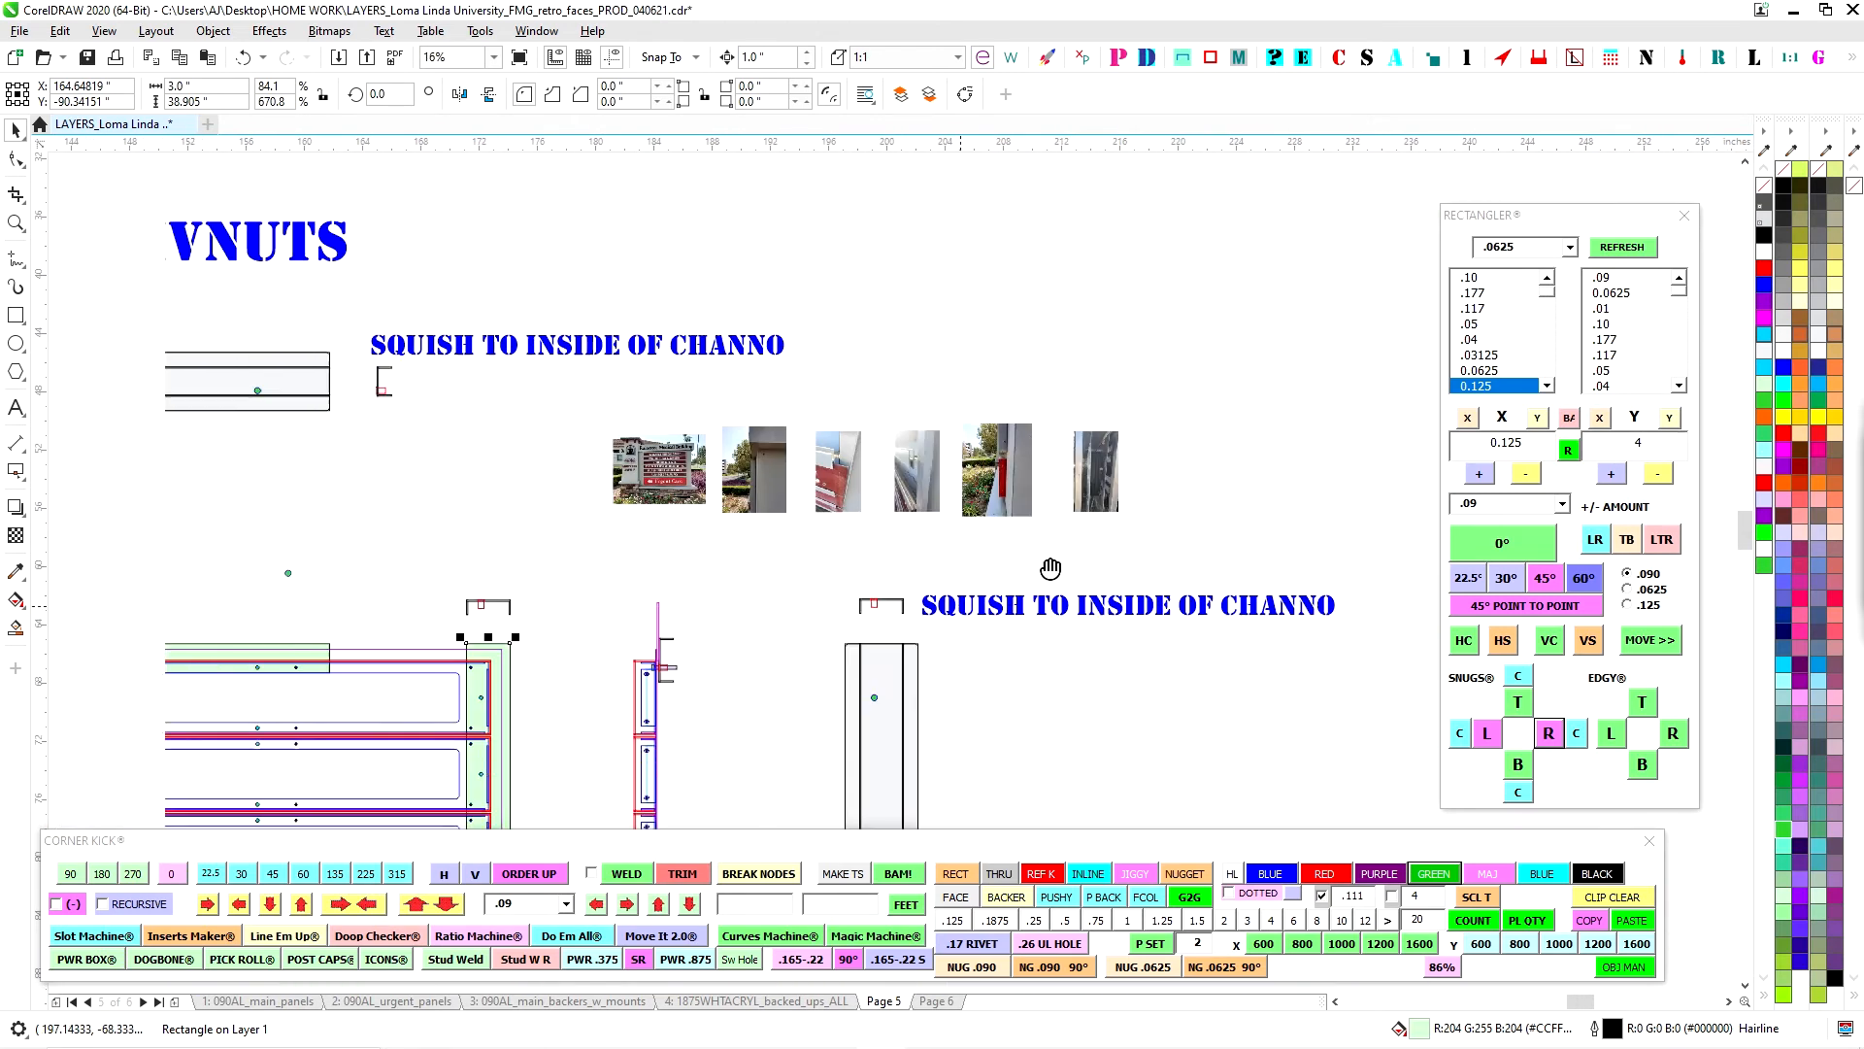
{"action": "scroll", "coordinate": [1051, 568], "scroll_direction": "up", "scroll_amount": 2}
{"action": "scroll", "coordinate": [1032, 429], "scroll_direction": "down", "scroll_amount": 1}
{"action": "scroll", "coordinate": [1023, 328], "scroll_direction": "up", "scroll_amount": 3}
{"action": "left_click_drag", "start_coordinate": [1170, 295], "coordinate": [1400, 295]}
Move the bolt group 4 inches left, clear of the panels in the side view.
{"action": "left_click", "coordinate": [1068, 450]}
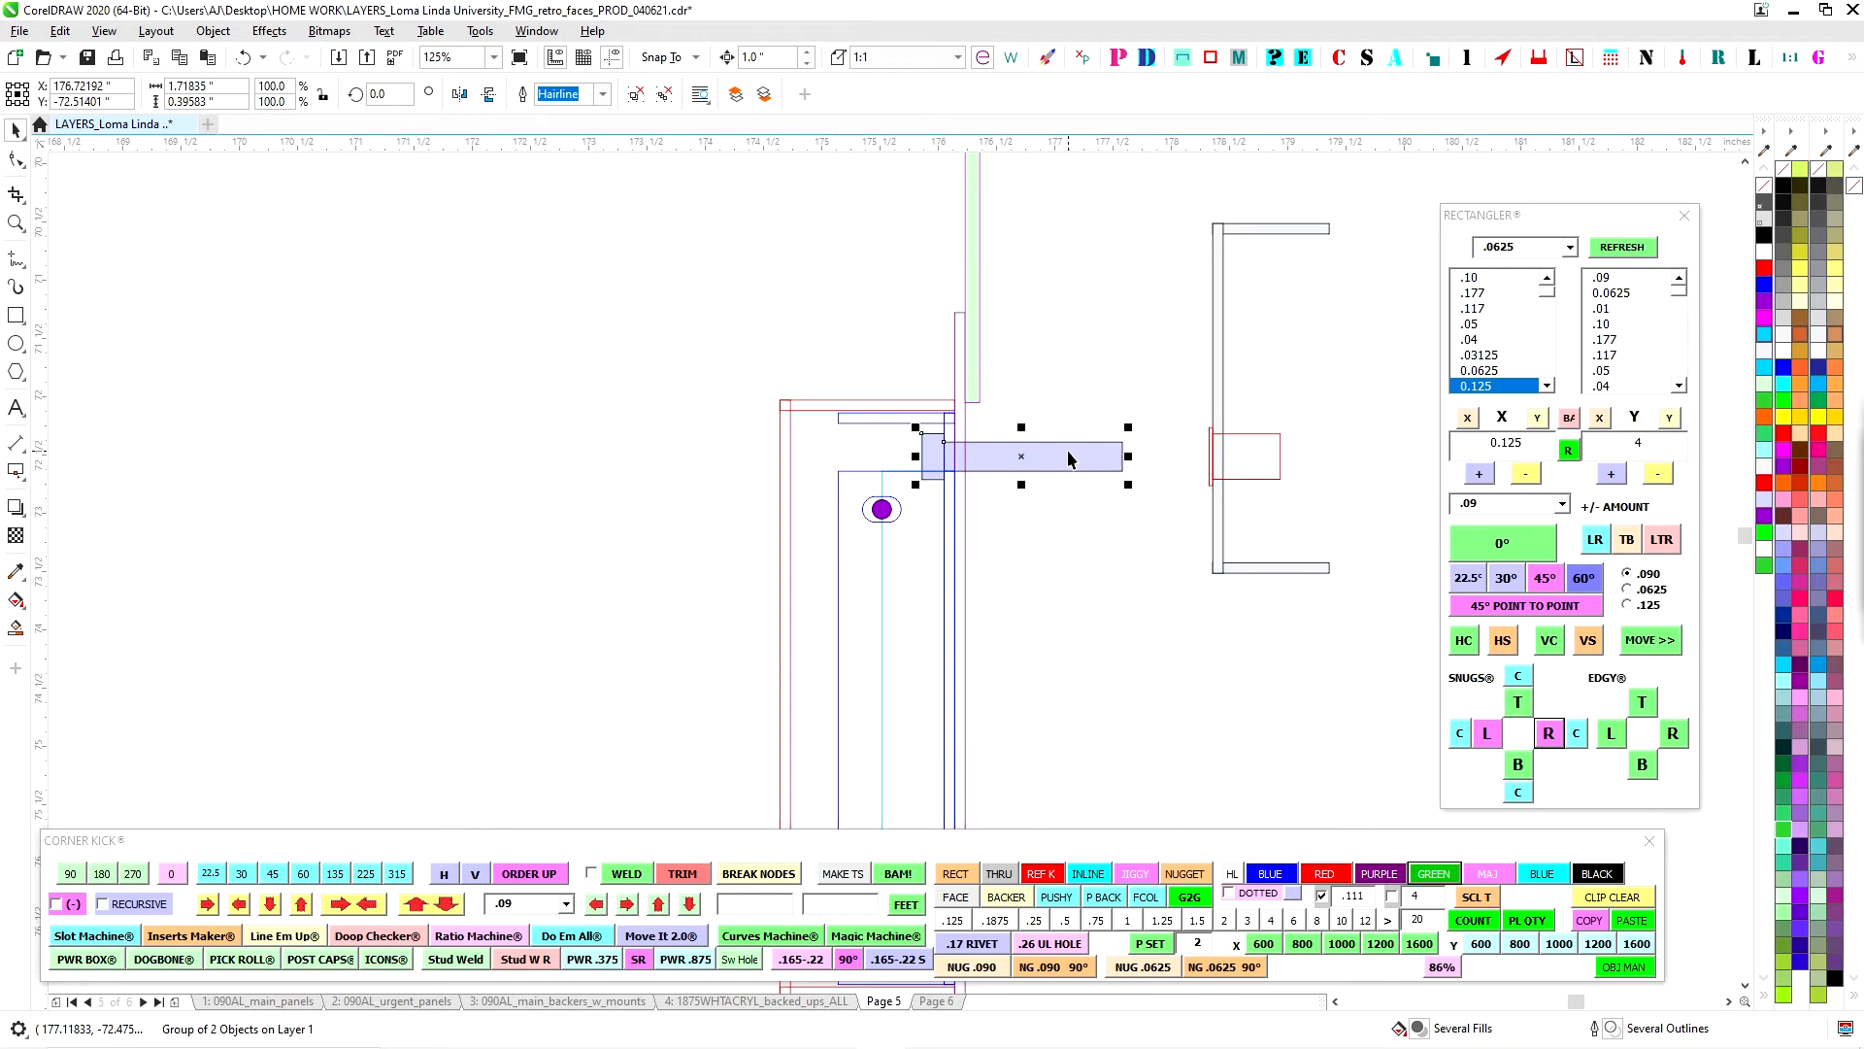
{"action": "key", "text": "Left"}
{"action": "key", "text": "Left"}
{"action": "scroll", "coordinate": [1117, 464], "scroll_direction": "down", "scroll_amount": 3}
{"action": "key", "text": "Escape"}
{"action": "left_click", "coordinate": [909, 463]}
{"action": "left_click_drag", "start_coordinate": [909, 465], "coordinate": [845, 468]}
{"action": "scroll", "coordinate": [773, 440], "scroll_direction": "up", "scroll_amount": 2}
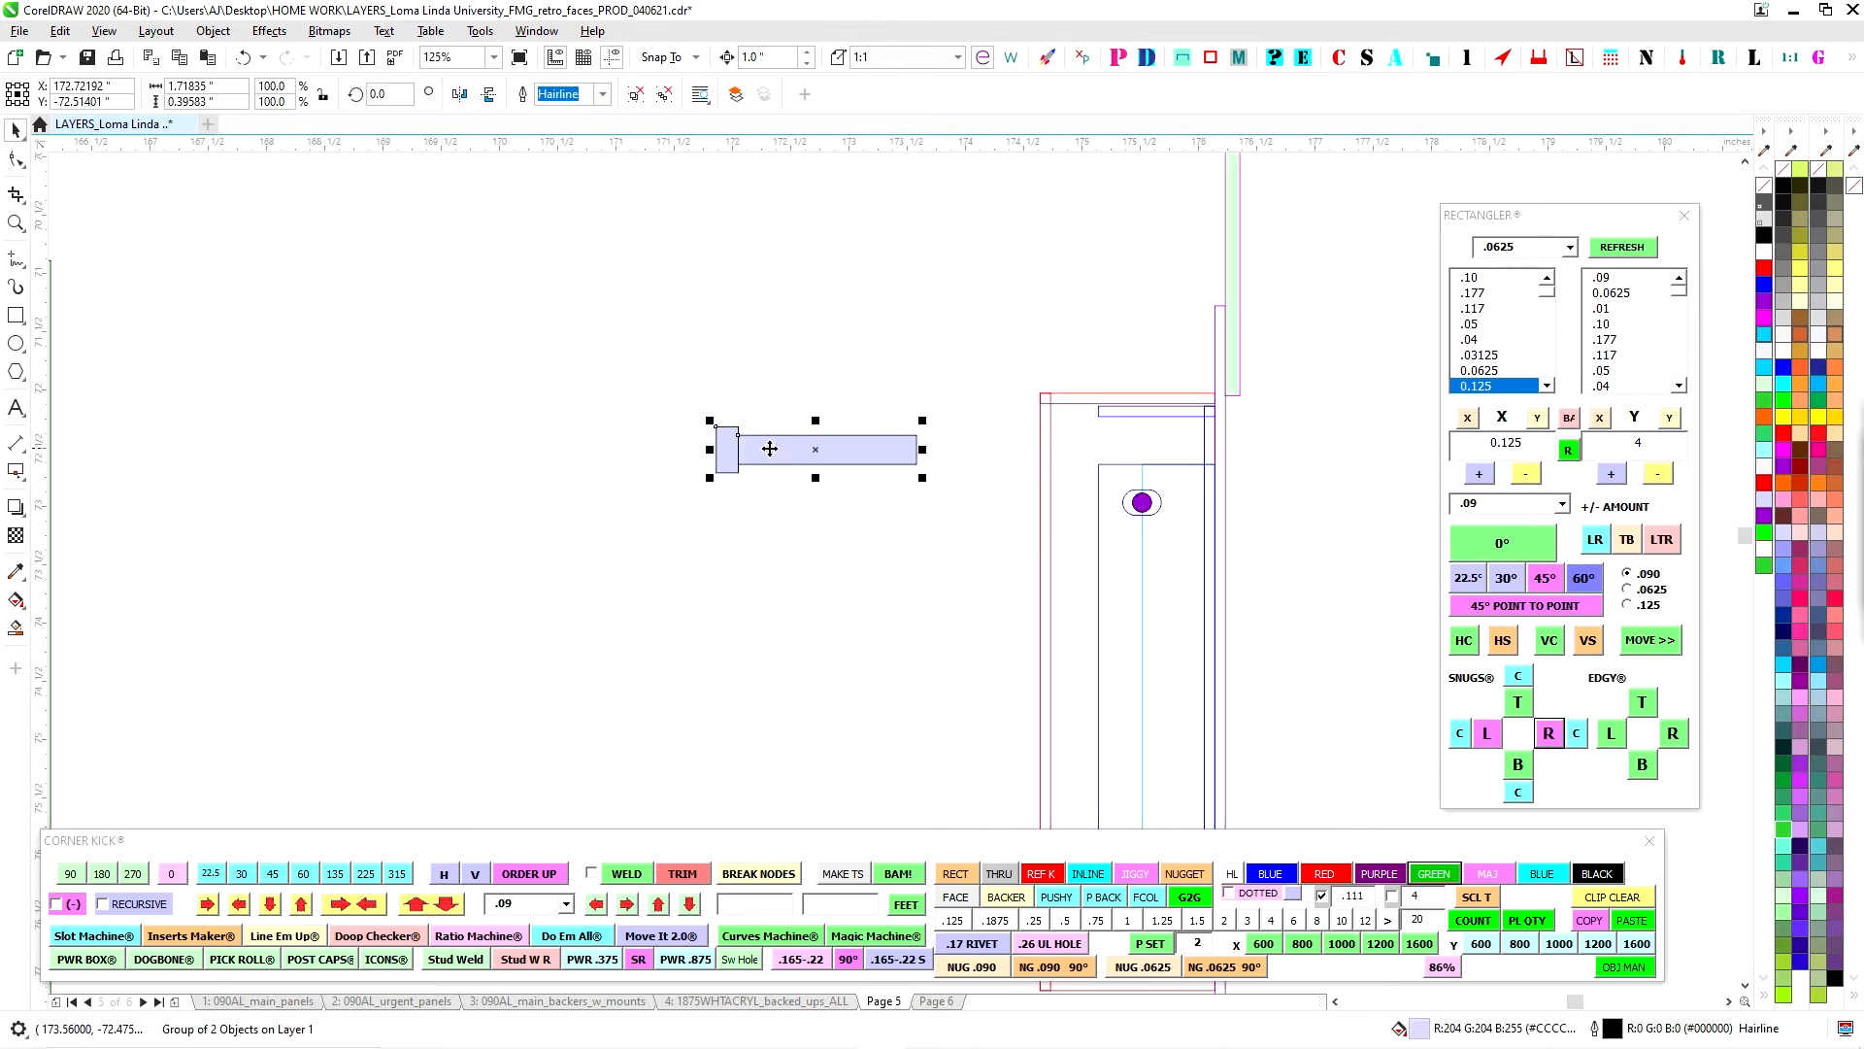
{"action": "scroll", "coordinate": [666, 408], "scroll_direction": "right", "scroll_amount": 2}
Move the channel and rivnut group 2 inches left, back against the green strip.
{"action": "left_click", "coordinate": [814, 408]}
{"action": "left_click", "coordinate": [763, 453]}
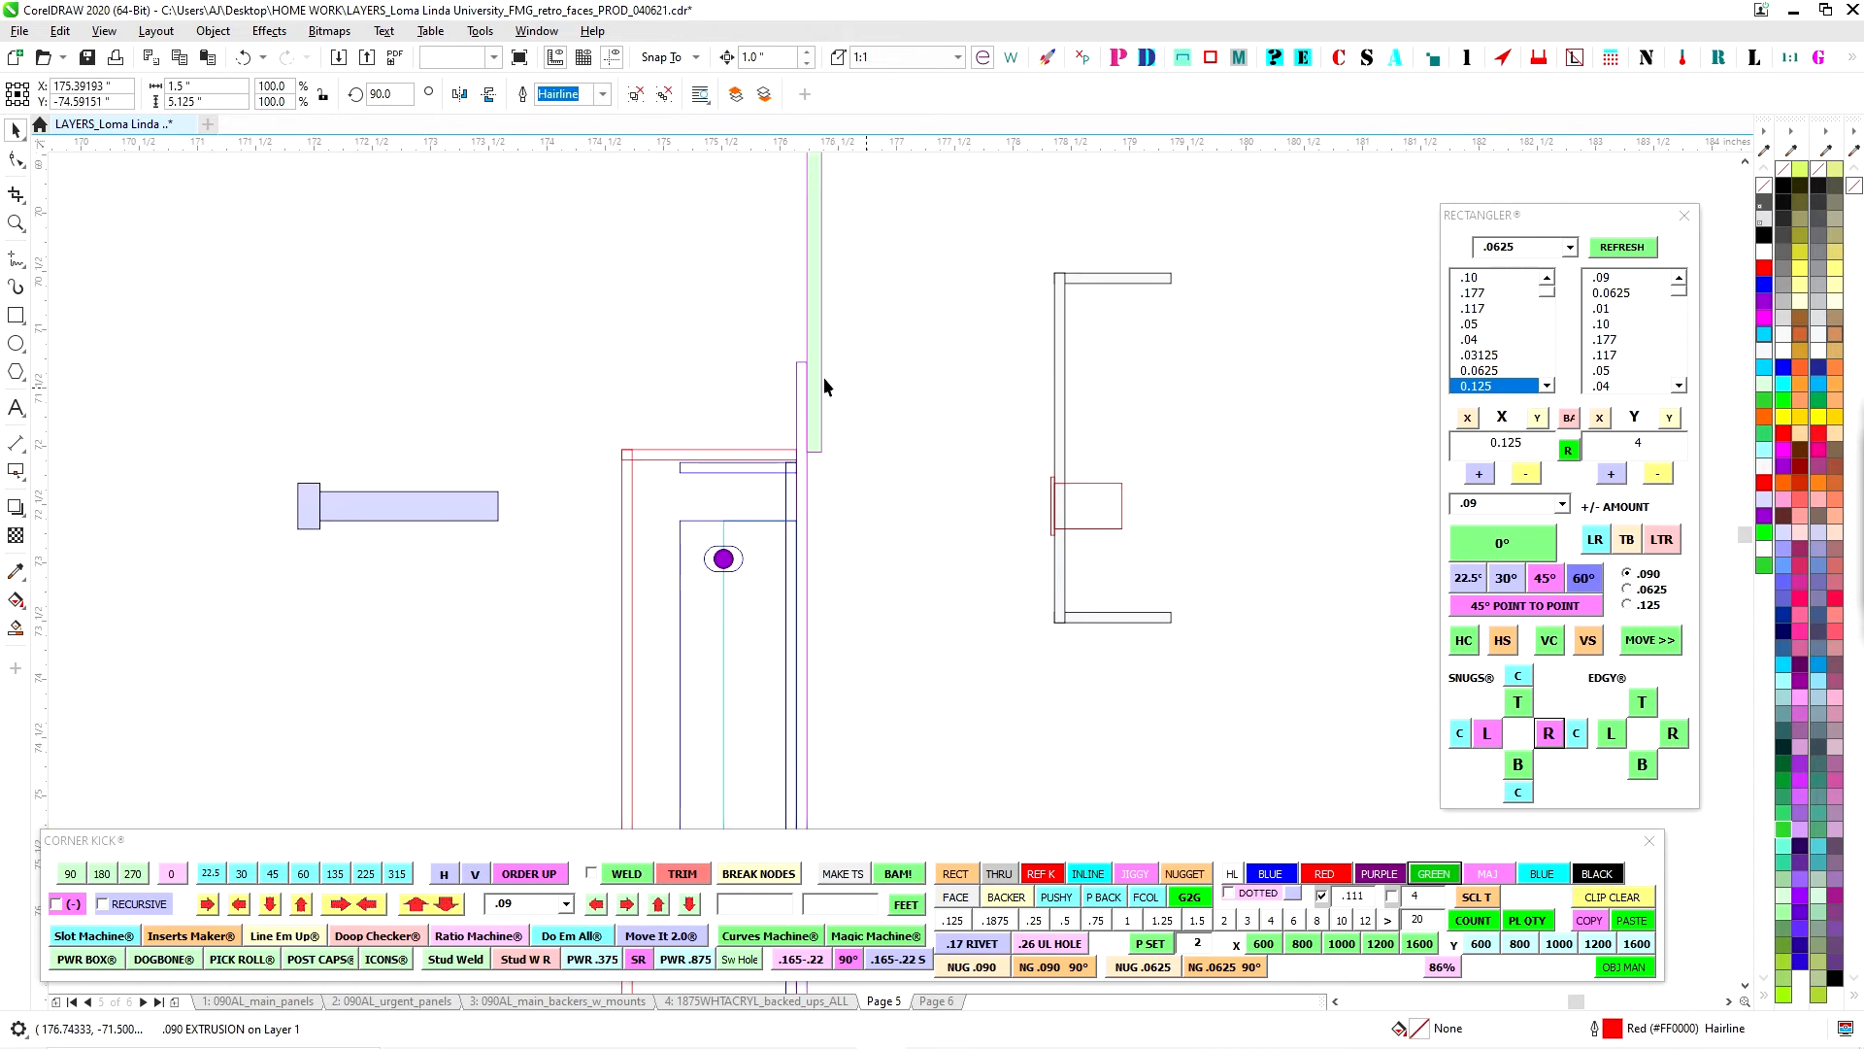
{"action": "key", "text": "Escape"}
{"action": "left_click", "coordinate": [1060, 433]}
{"action": "key", "text": "Left"}
{"action": "key", "text": "Left"}
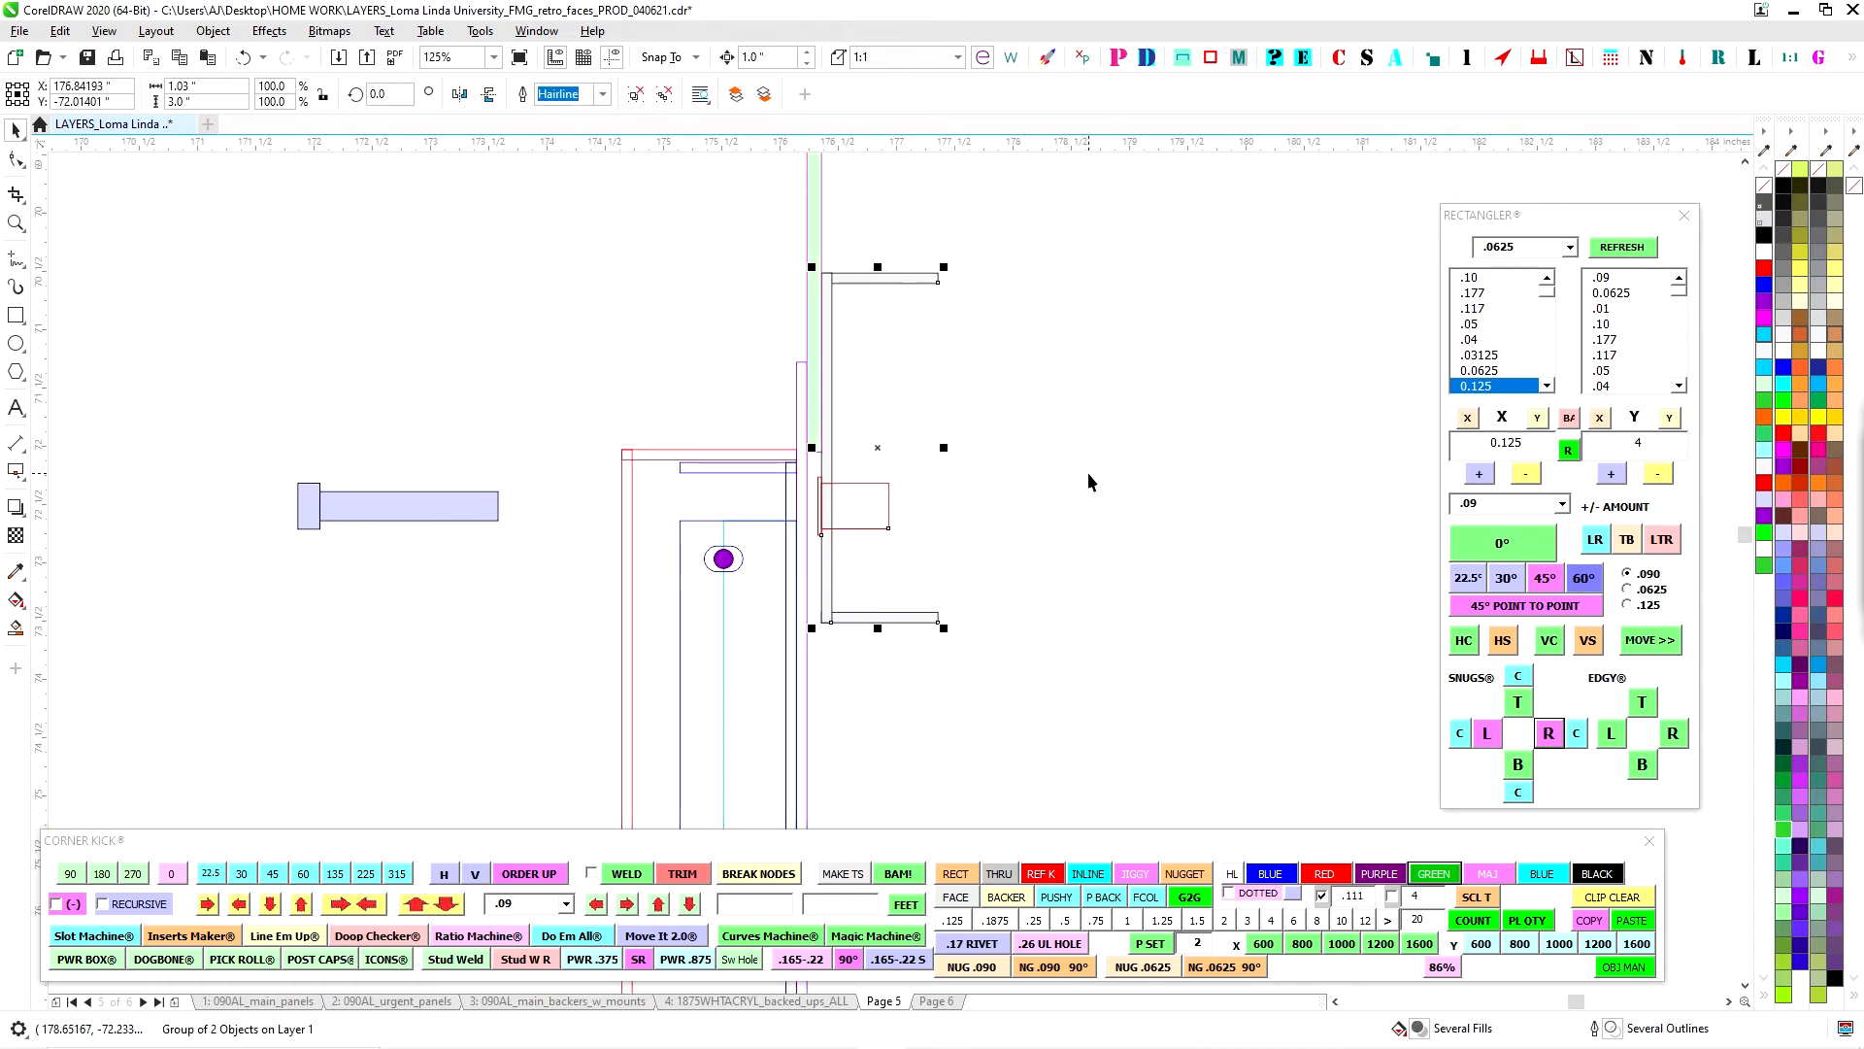
Move the bolt group 4 inches right, through the panel layers and into the rivnut.
{"action": "left_click", "coordinate": [427, 504]}
{"action": "key", "text": "Right"}
{"action": "key", "text": "Right"}
{"action": "key", "text": "Right"}
{"action": "key", "text": "Right"}
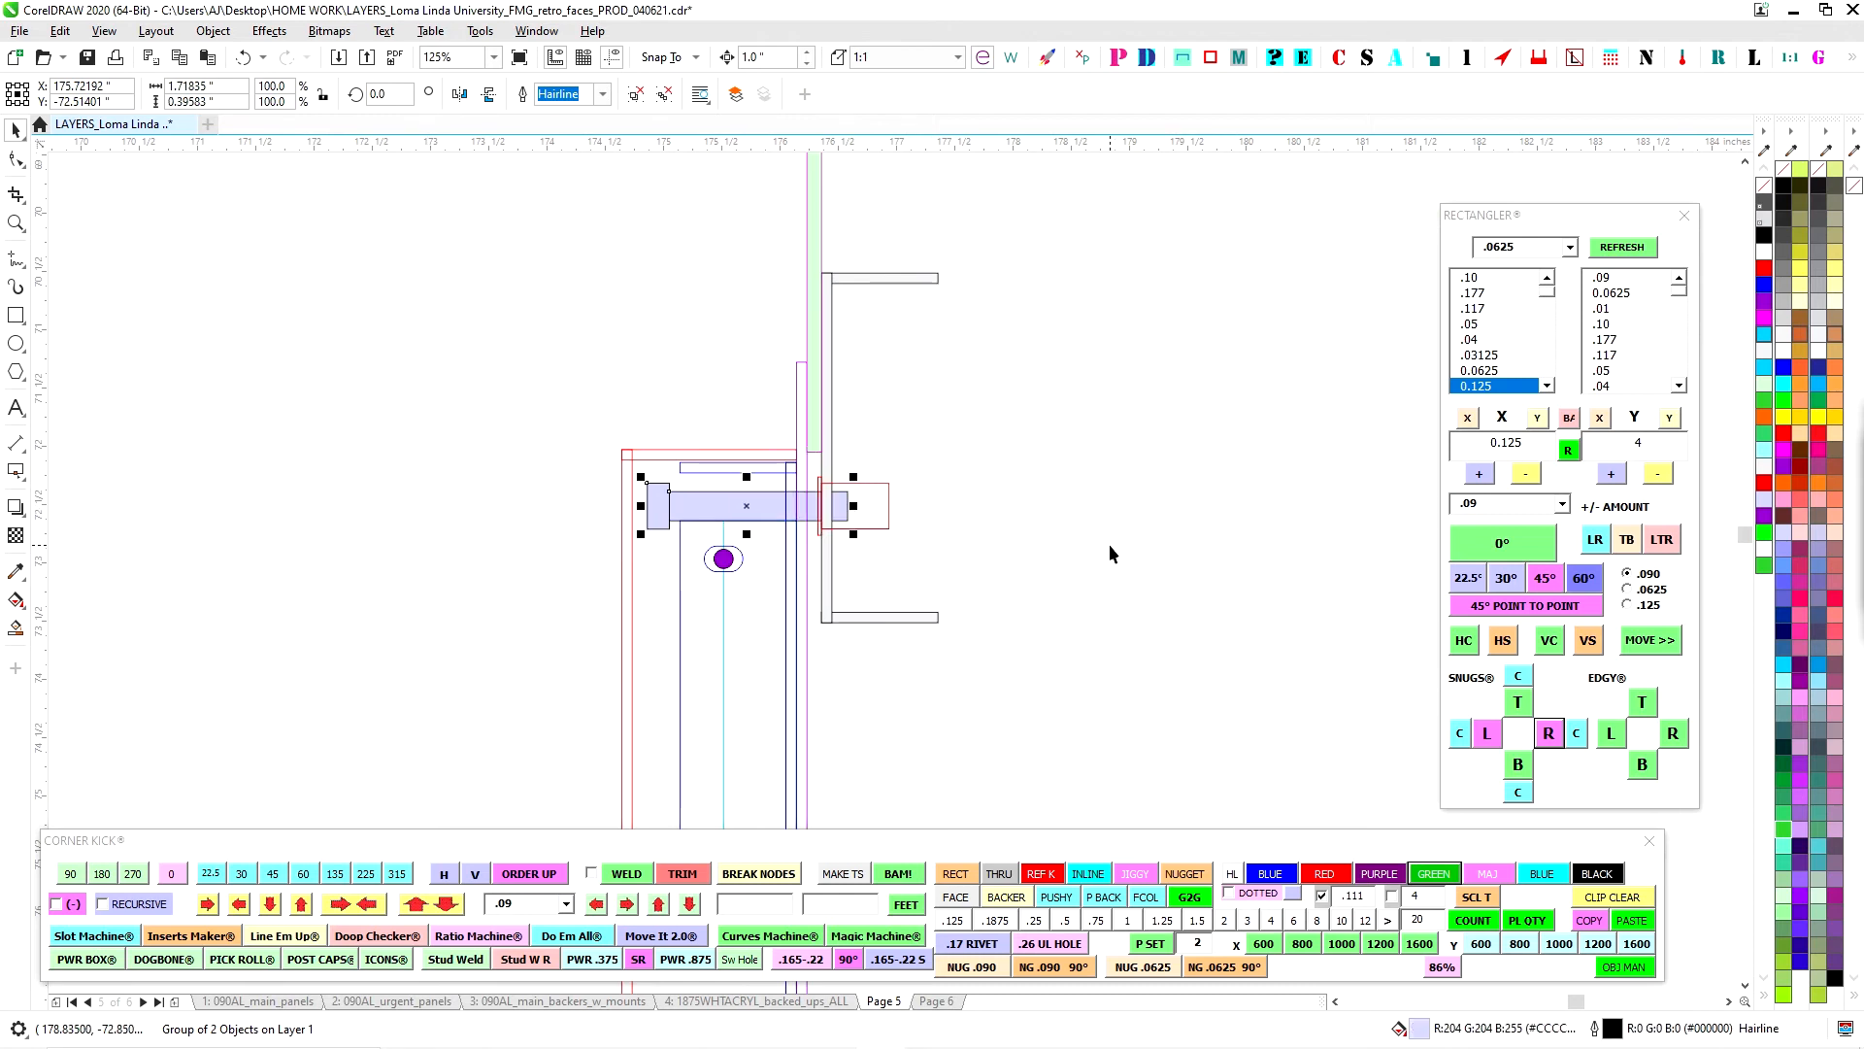
{"action": "scroll", "coordinate": [1109, 544], "scroll_direction": "up", "scroll_amount": 1}
{"action": "scroll", "coordinate": [1109, 544], "scroll_direction": "down", "scroll_amount": 2}
Select the horizontal green channel along the upper panel edge and compare it with the matching lower channel.
{"action": "scroll", "coordinate": [884, 449], "scroll_direction": "down", "scroll_amount": 5}
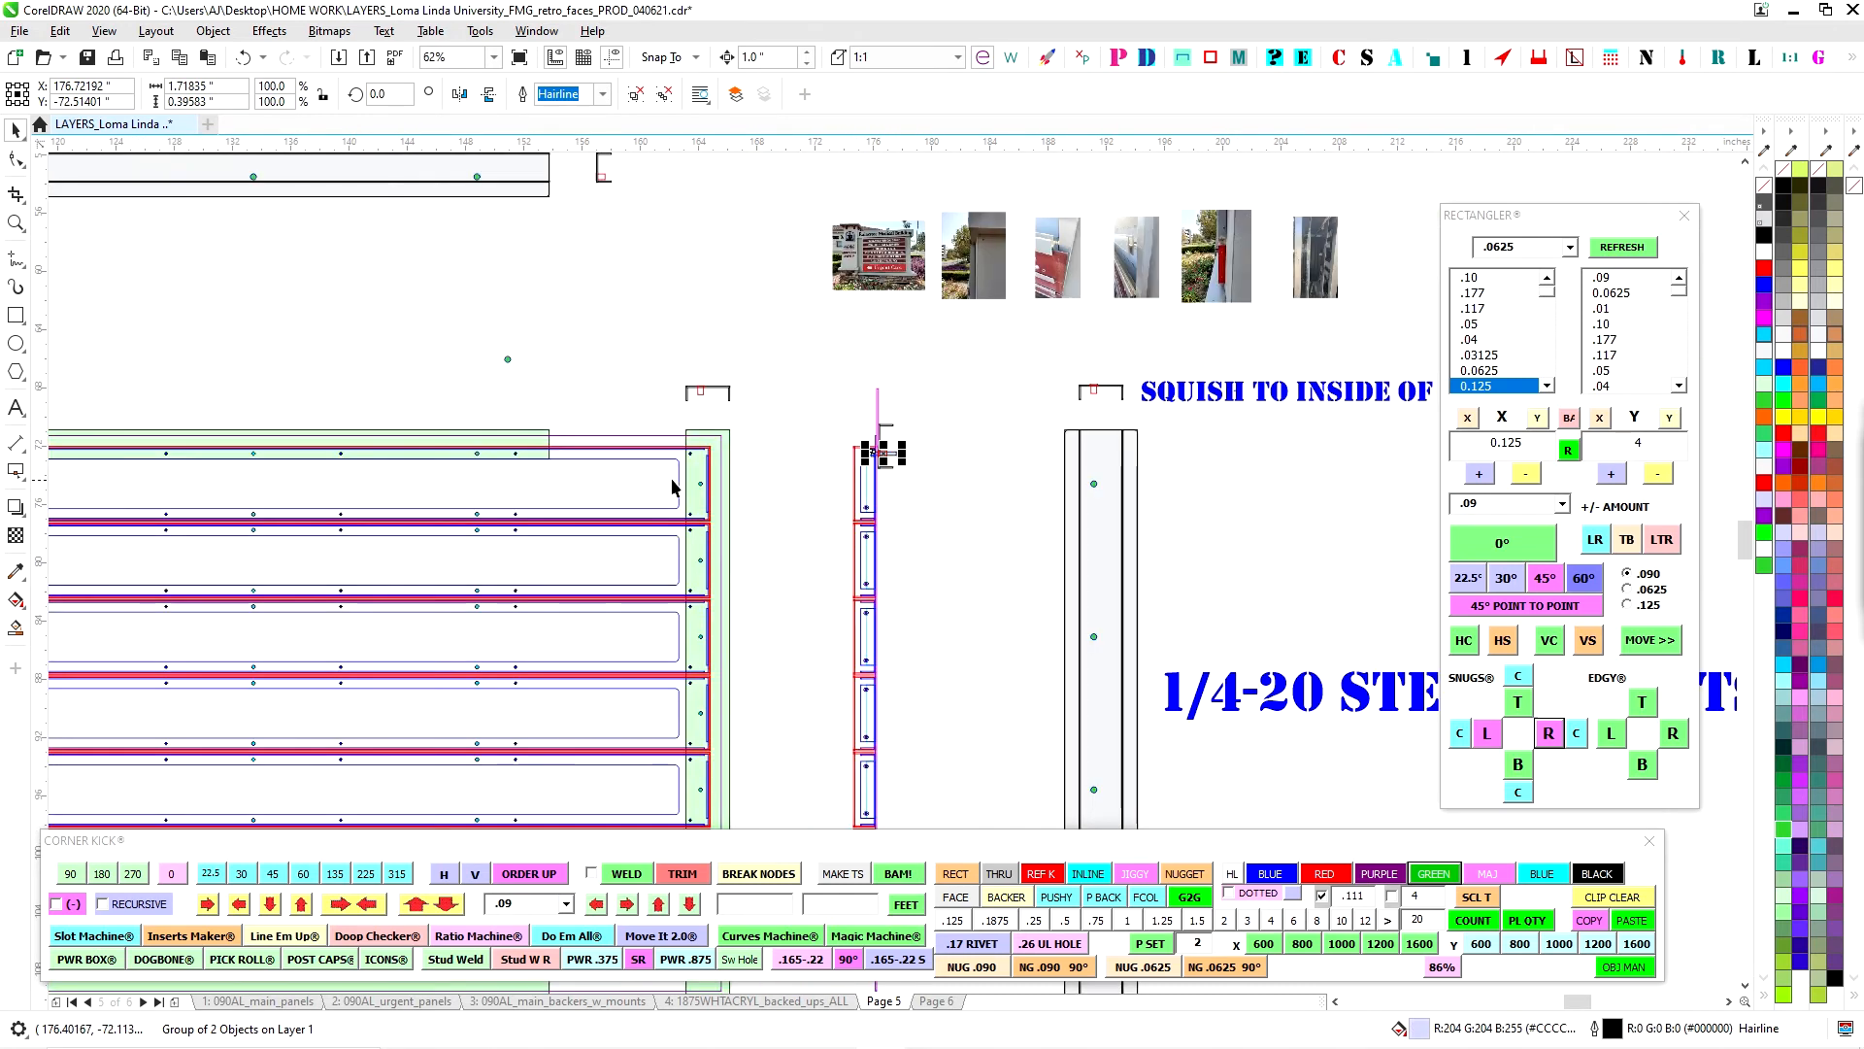
{"action": "scroll", "coordinate": [828, 466], "scroll_direction": "up", "scroll_amount": 2}
{"action": "left_click", "coordinate": [826, 463]}
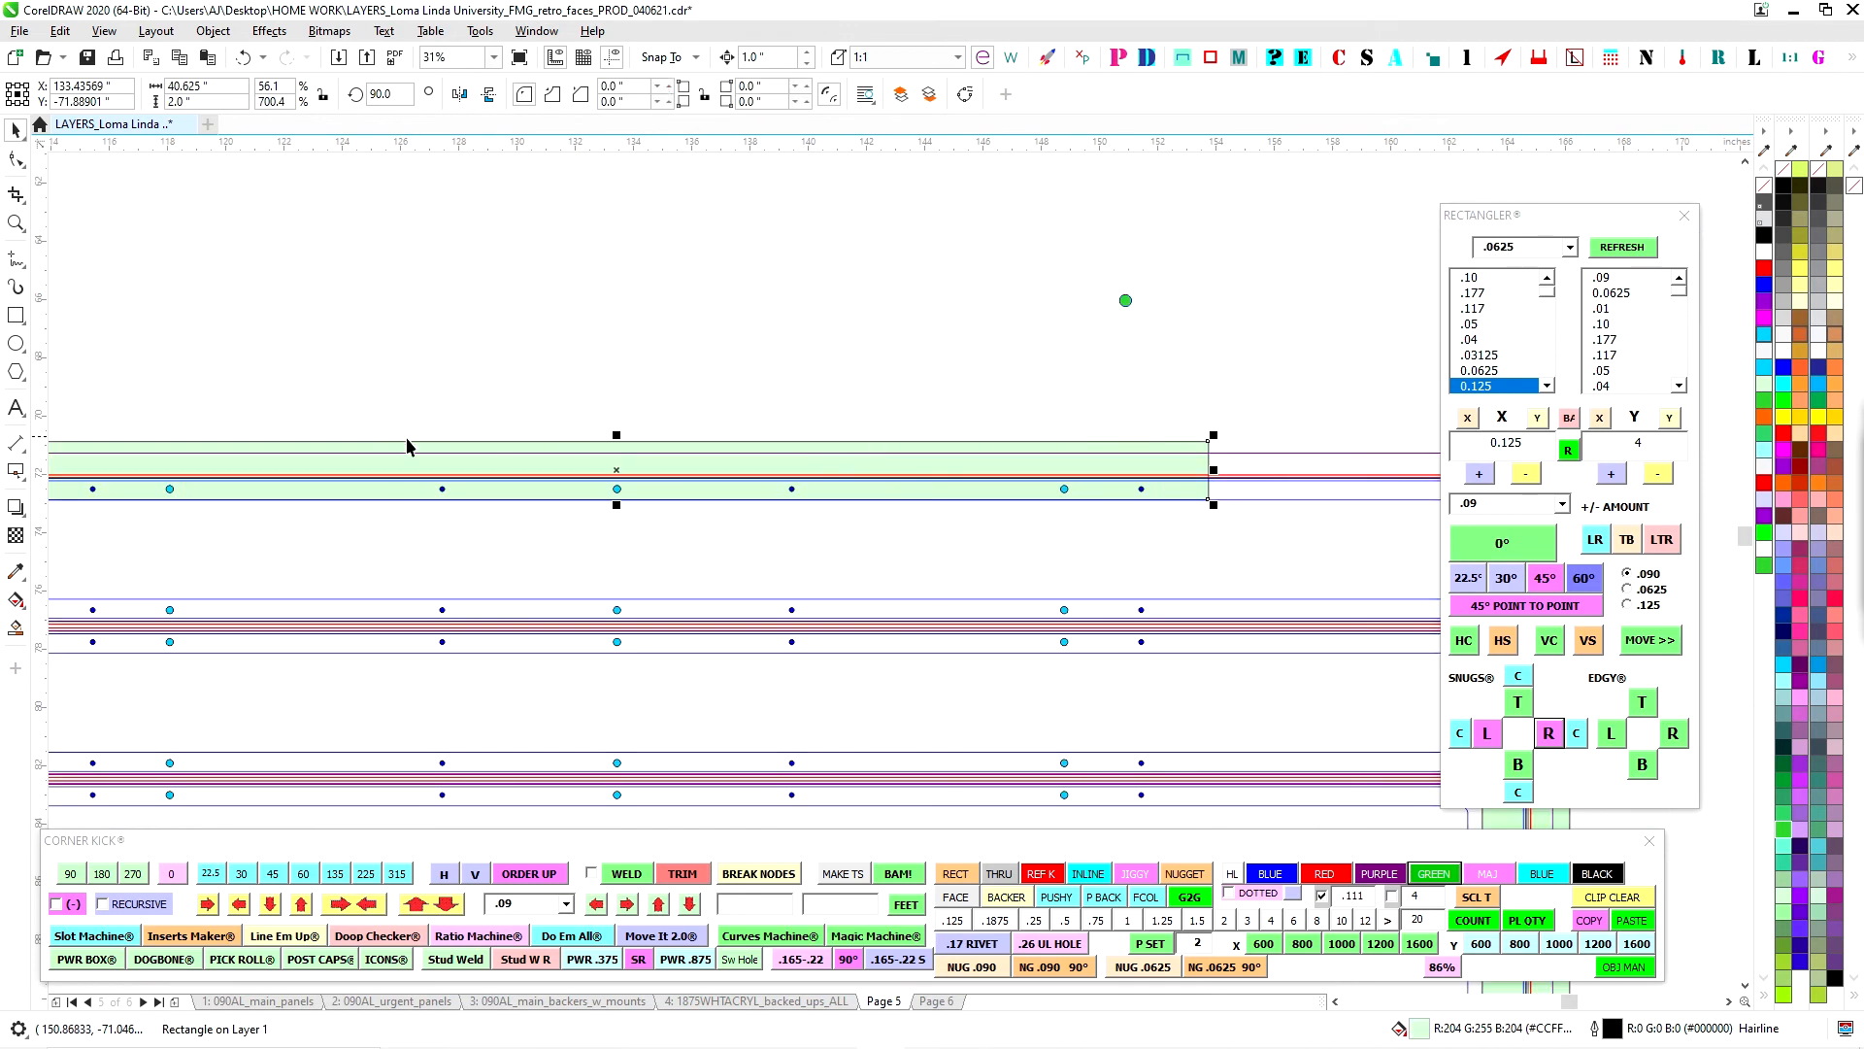
{"action": "scroll", "coordinate": [855, 485], "scroll_direction": "down", "scroll_amount": 3}
{"action": "scroll", "coordinate": [854, 525], "scroll_direction": "up", "scroll_amount": 1}
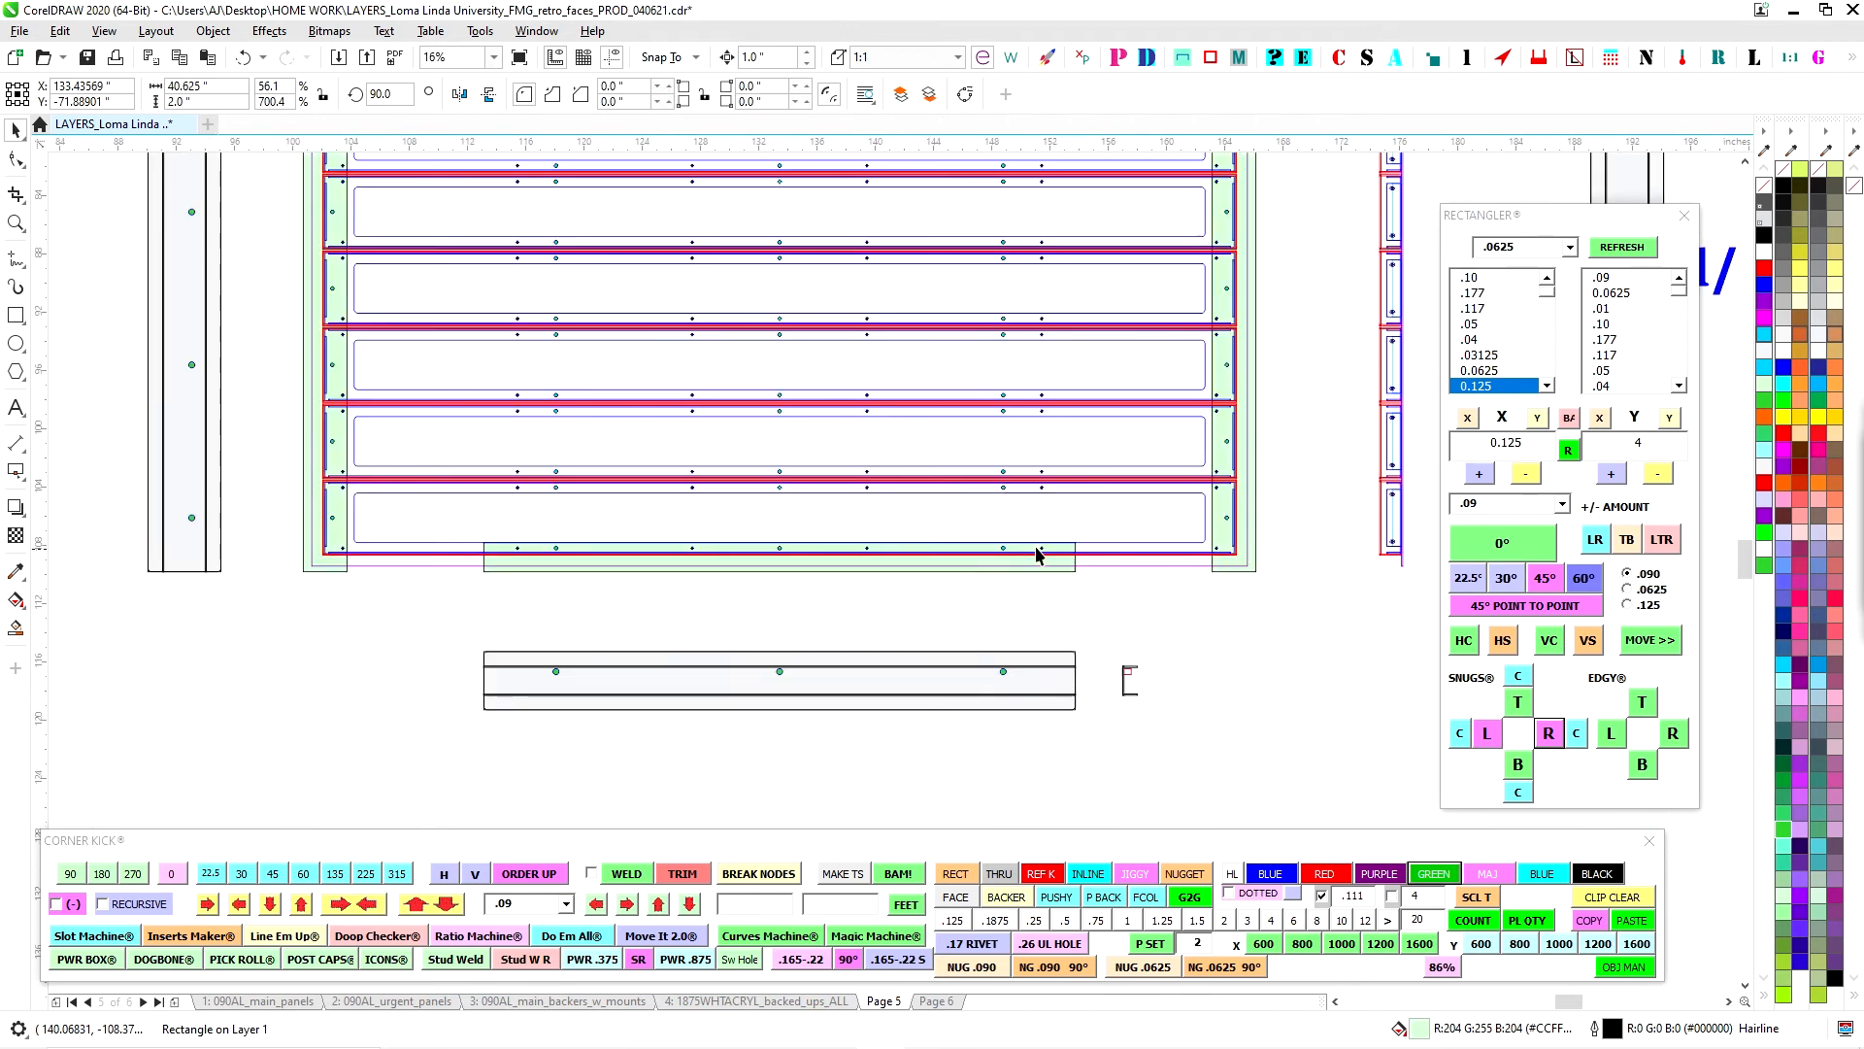
Deselect the horizontal channel and examine the green channel's overlap with the panel edges and rivet holes at the lower corner.
{"action": "scroll", "coordinate": [971, 582], "scroll_direction": "right", "scroll_amount": 5}
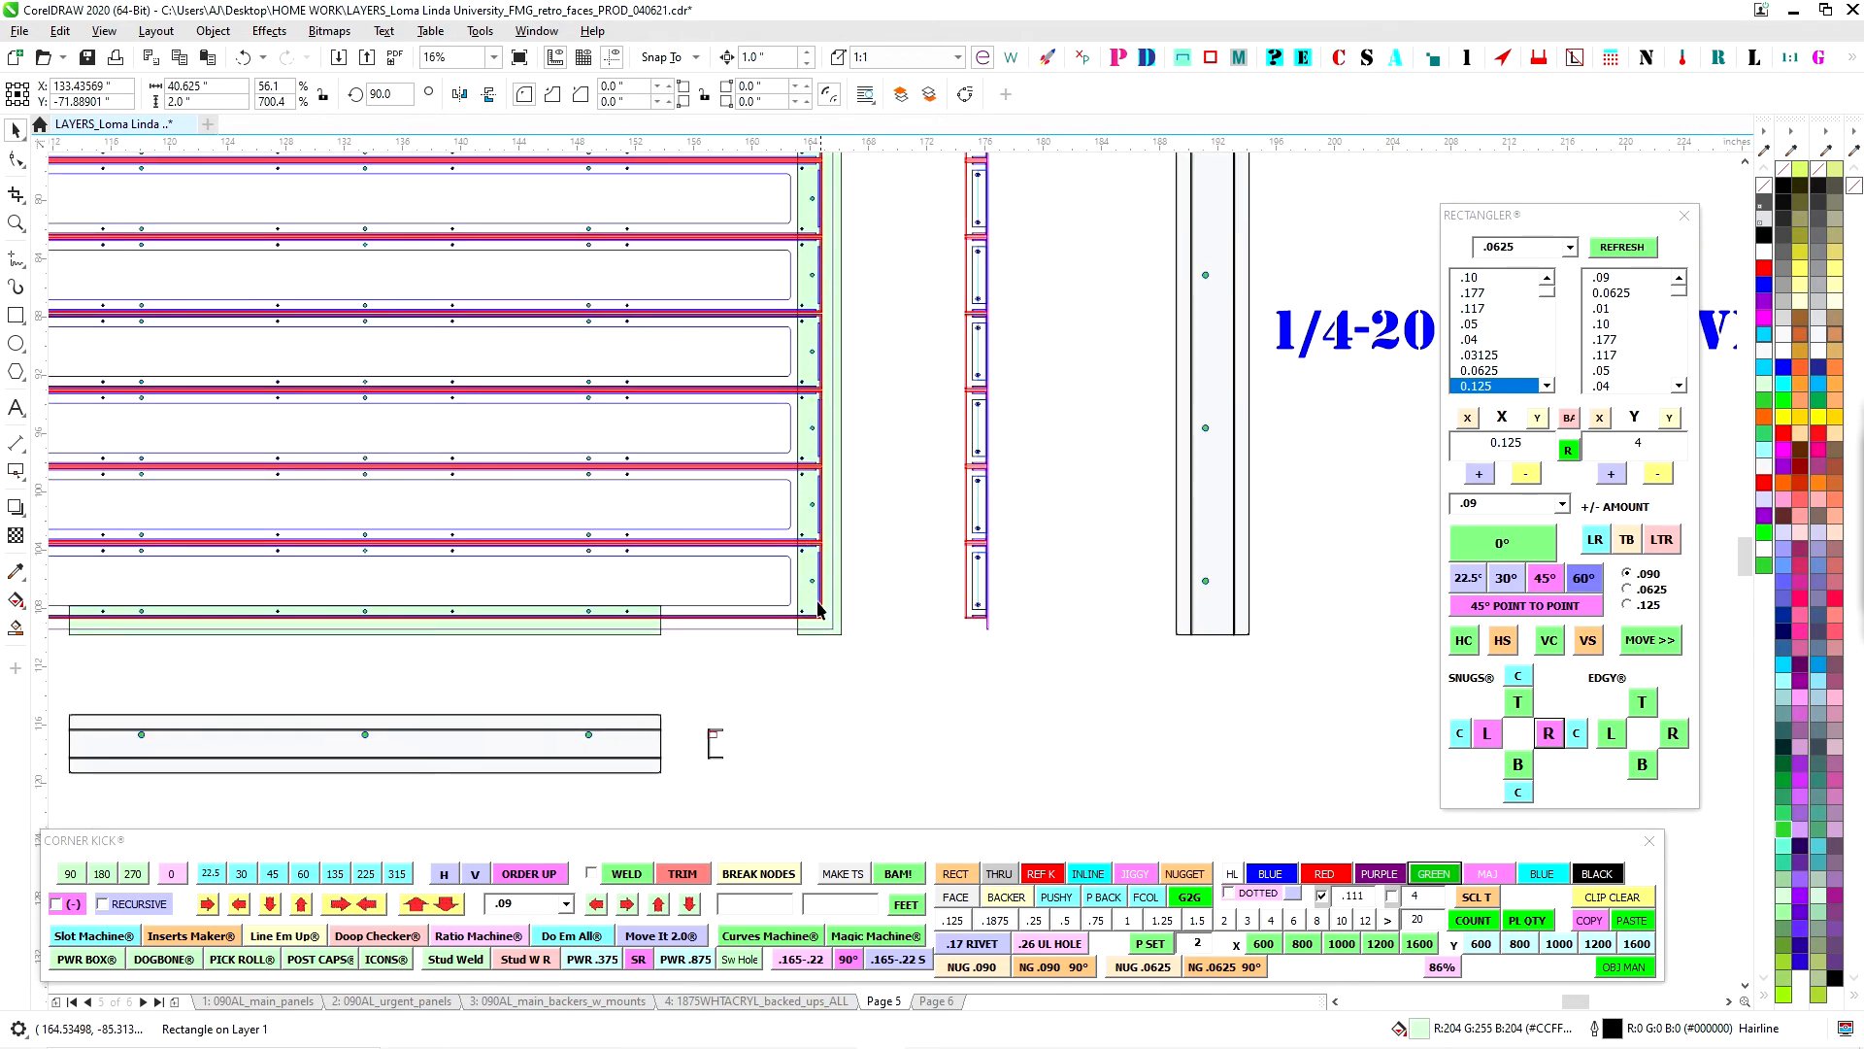
{"action": "scroll", "coordinate": [815, 610], "scroll_direction": "up", "scroll_amount": 3}
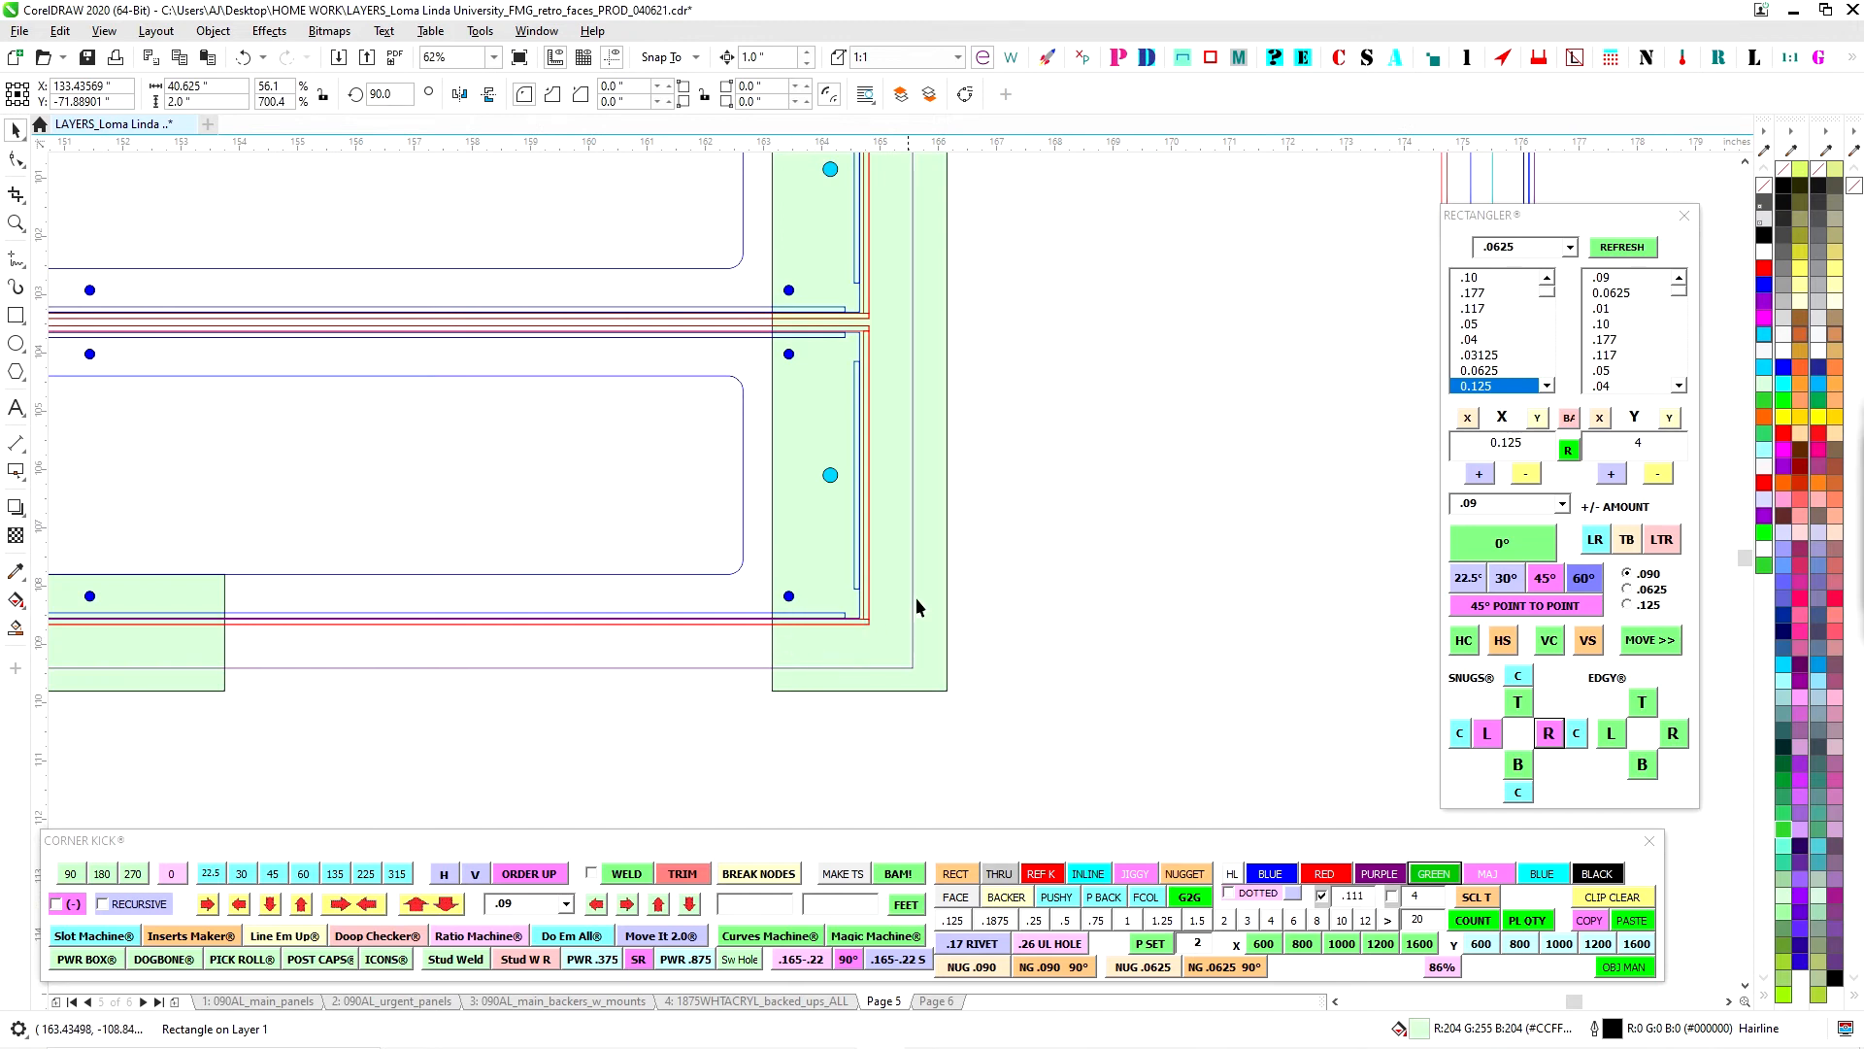
{"action": "key", "text": "Escape"}
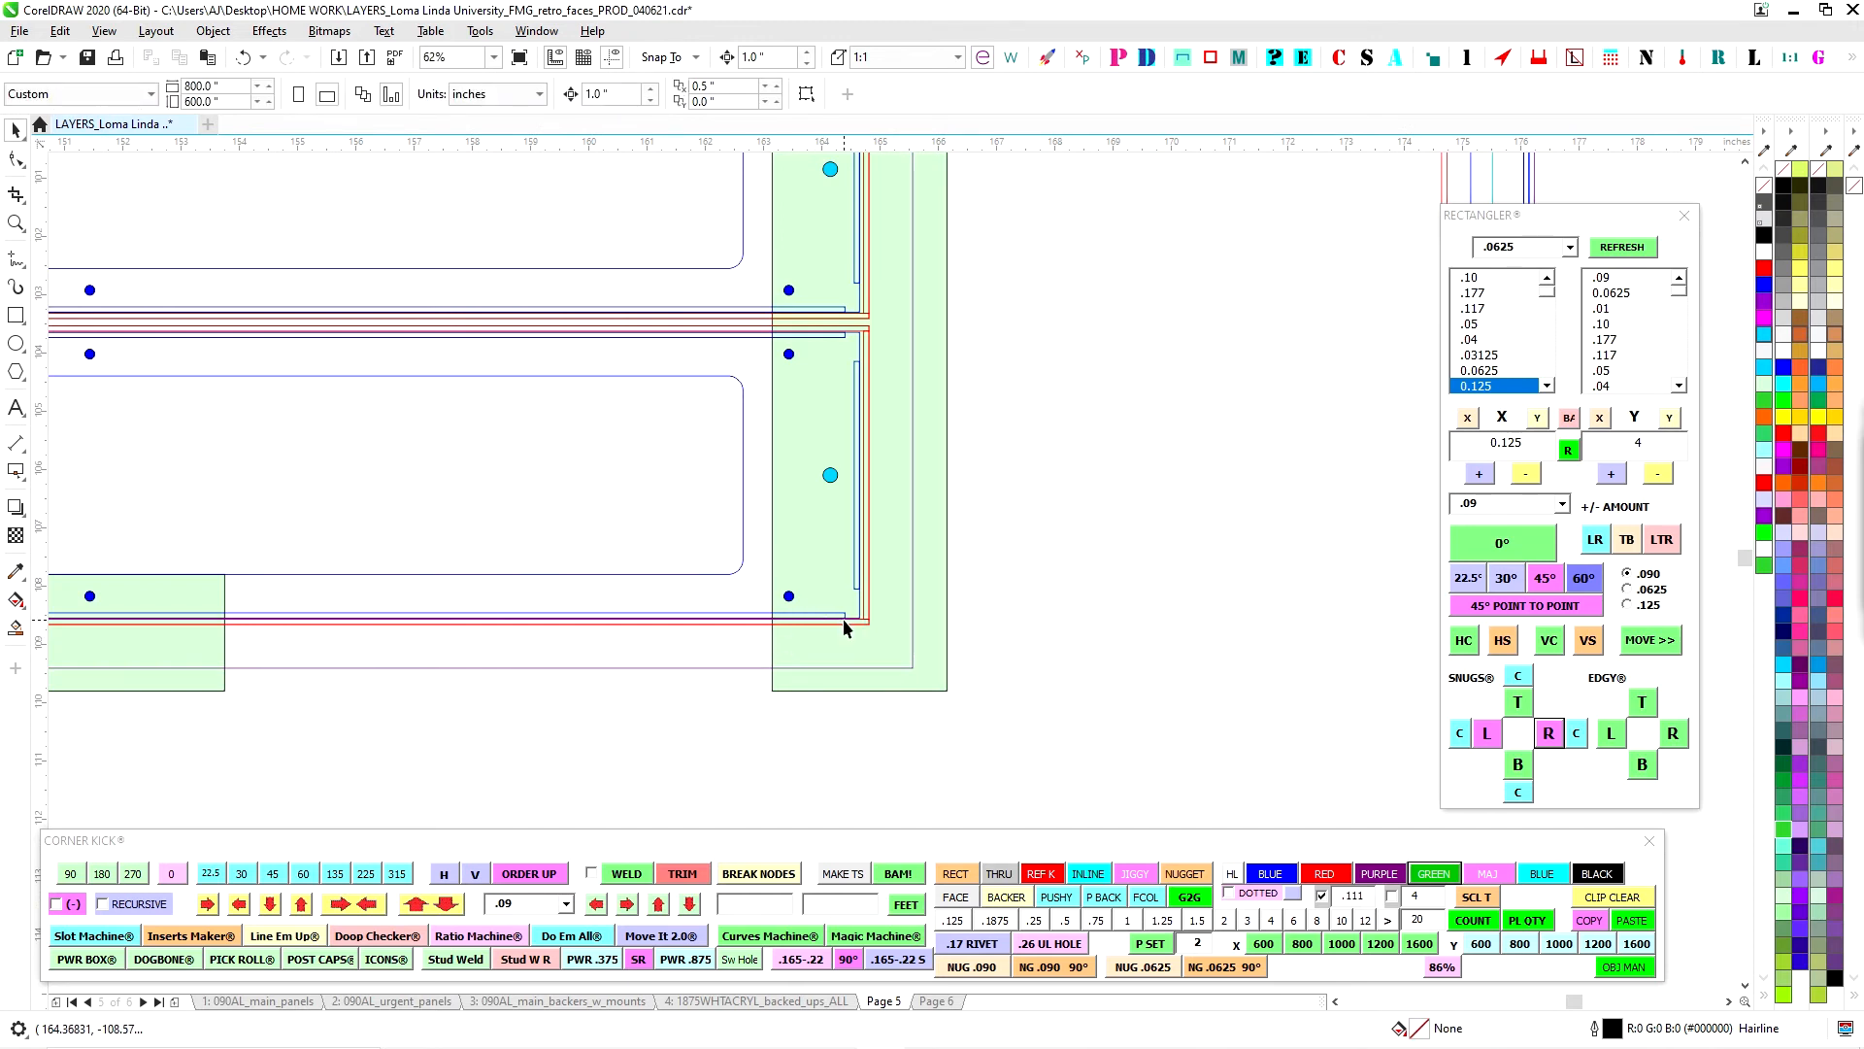
{"action": "scroll", "coordinate": [843, 626], "scroll_direction": "up", "scroll_amount": 2}
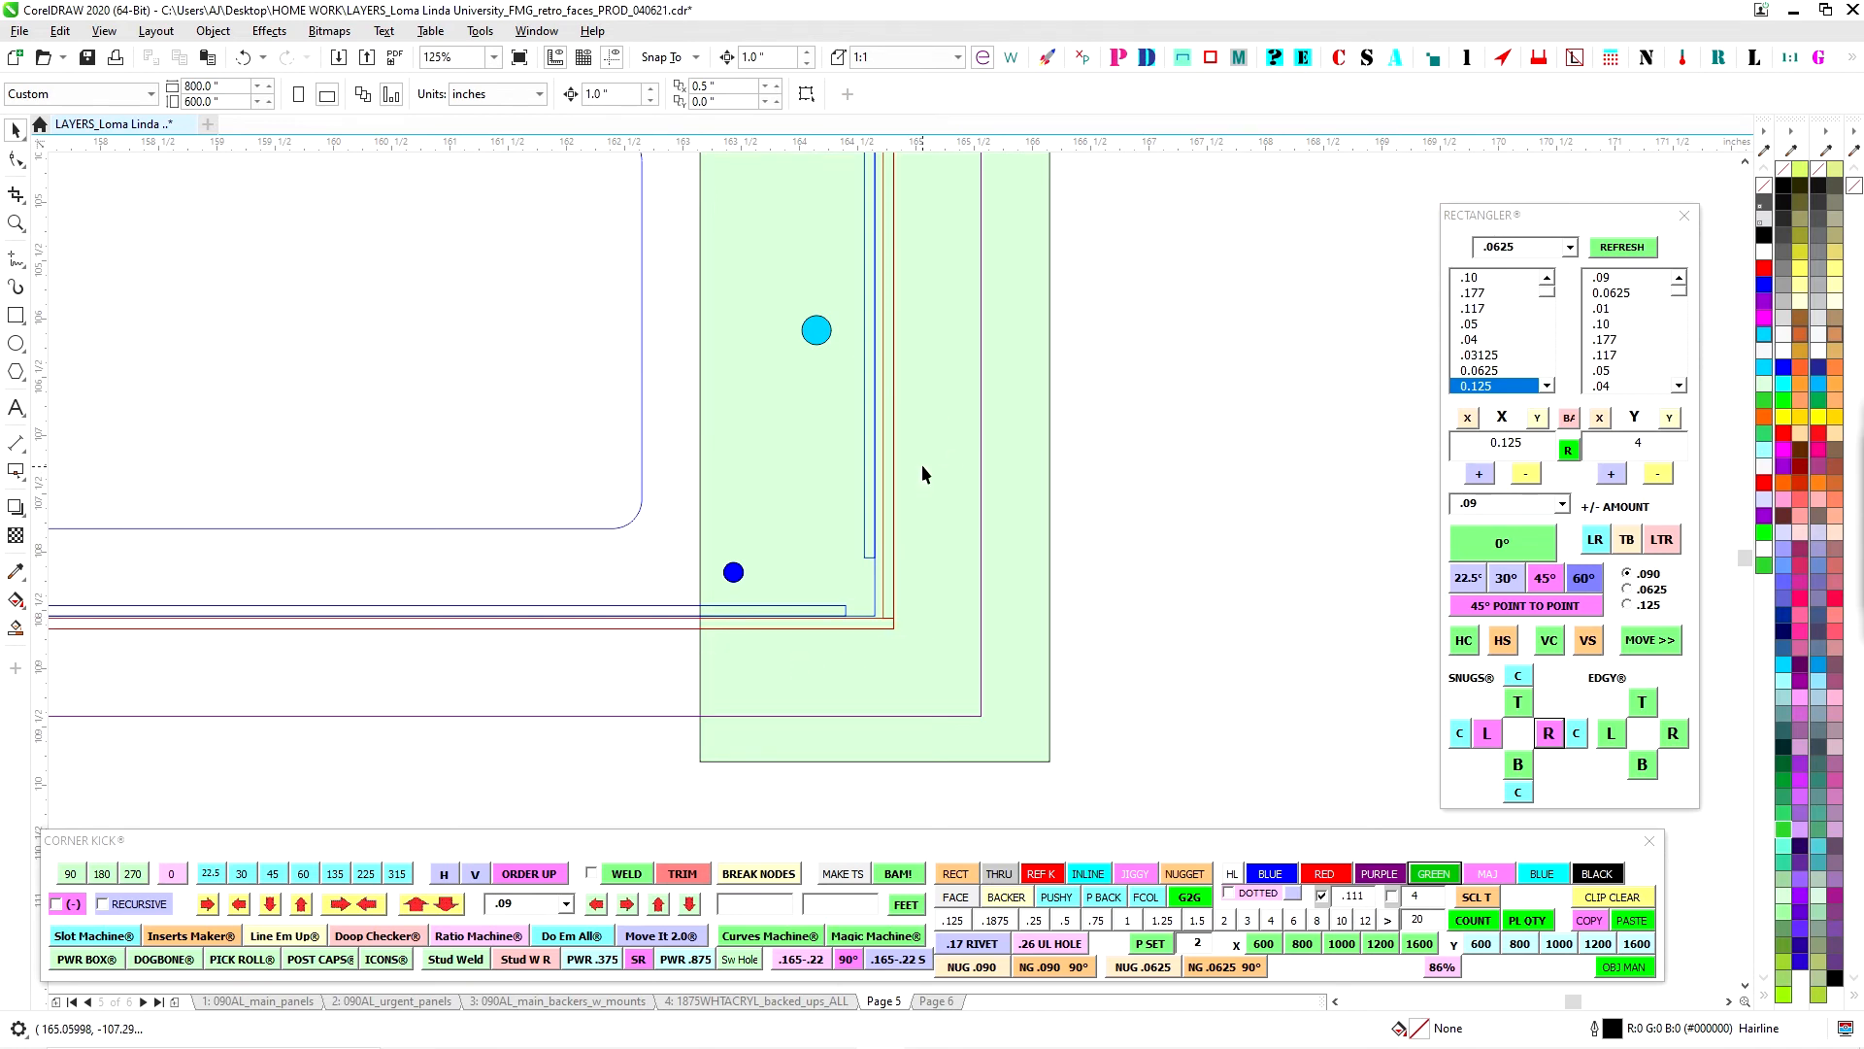
{"action": "scroll", "coordinate": [922, 464], "scroll_direction": "down", "scroll_amount": 4}
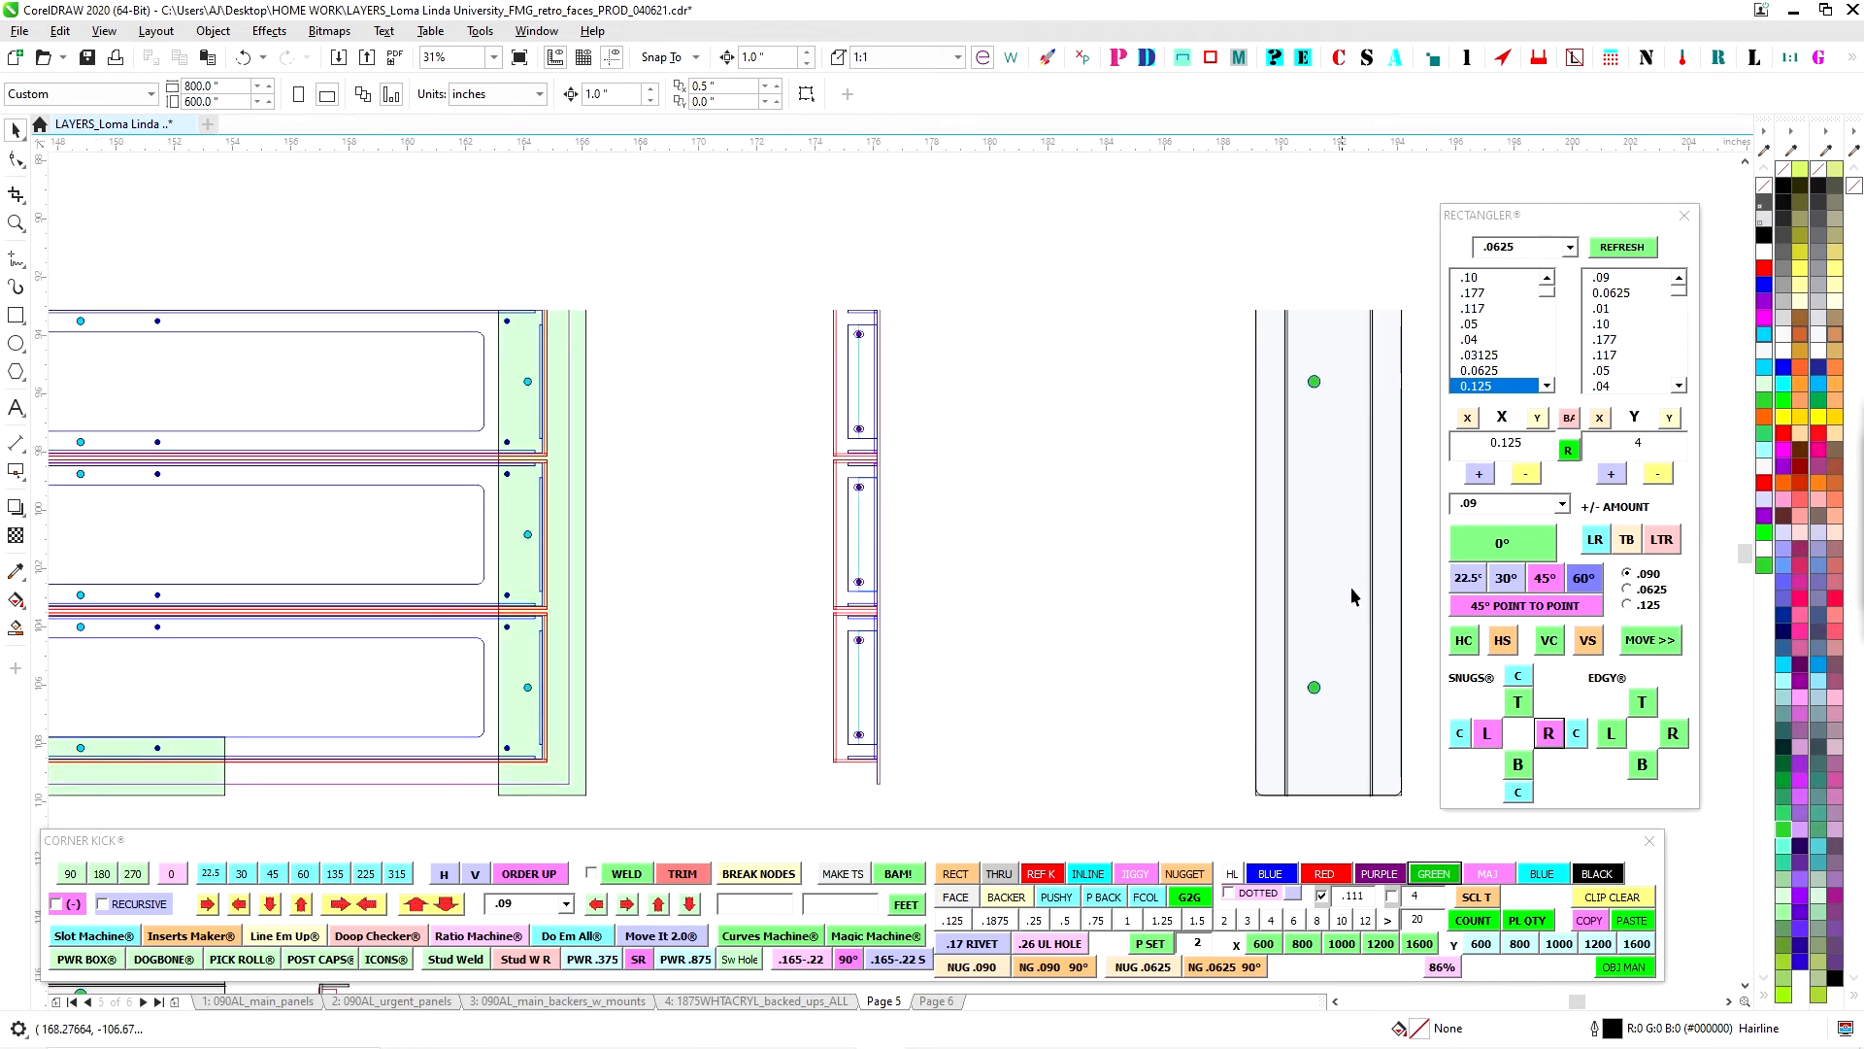
Examine the rivet holes along the panel rows and the channels framing the full panel stack.
{"action": "left_click_drag", "start_coordinate": [532, 398], "coordinate": [1031, 510]}
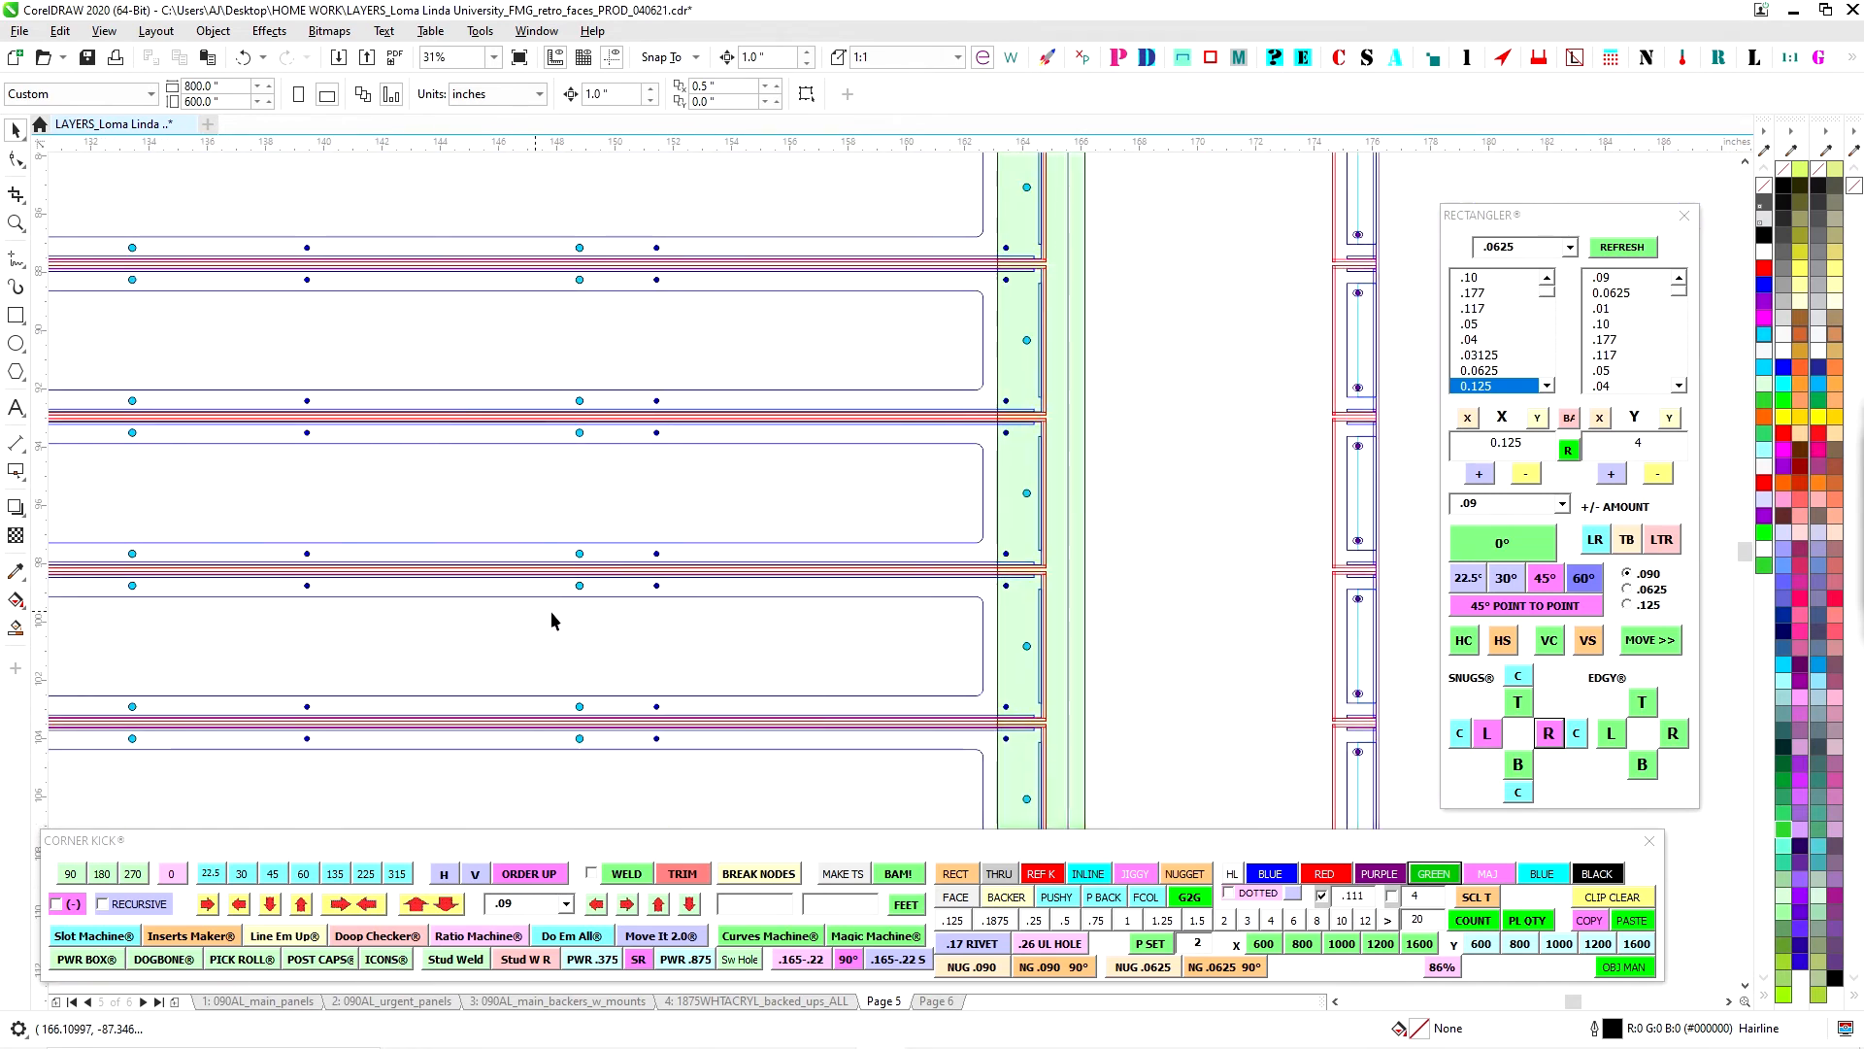
{"action": "left_click_drag", "start_coordinate": [577, 583], "coordinate": [1200, 517]}
{"action": "scroll", "coordinate": [774, 504], "scroll_direction": "down", "scroll_amount": 2}
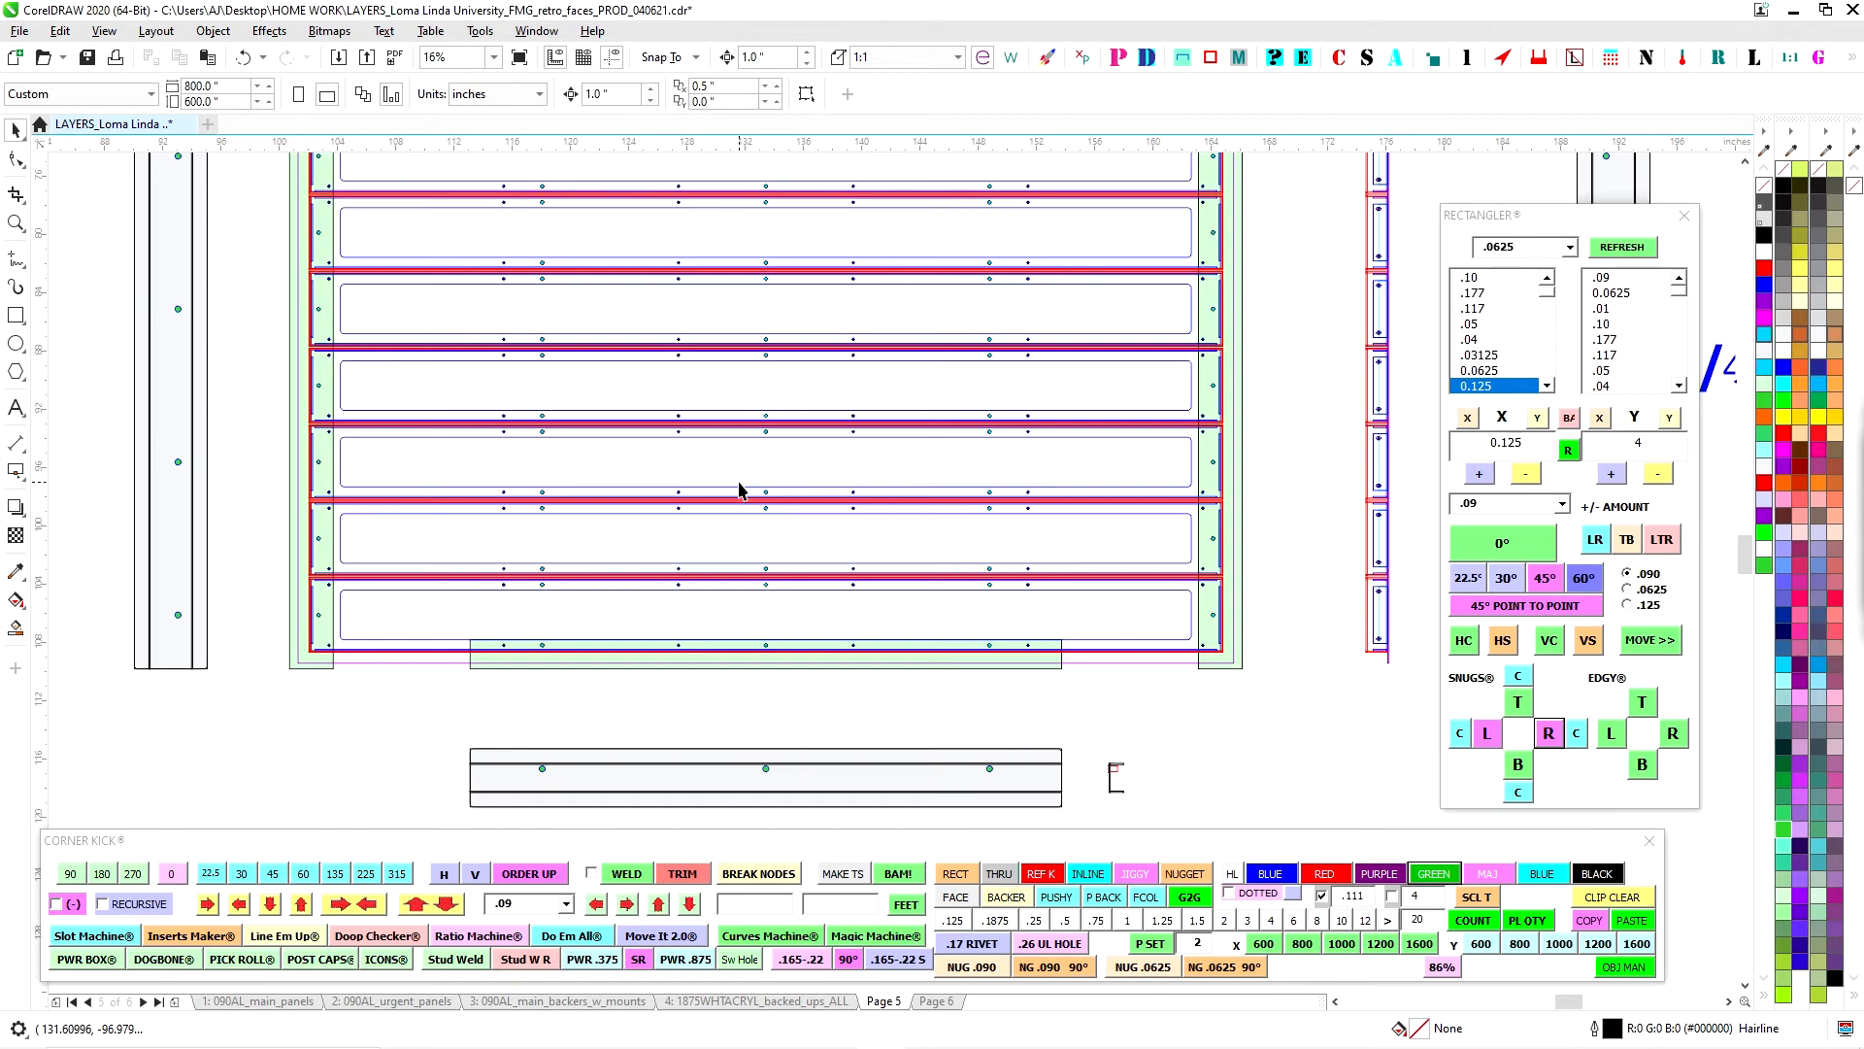
{"action": "left_click_drag", "start_coordinate": [845, 425], "coordinate": [870, 516]}
{"action": "scroll", "coordinate": [1260, 316], "scroll_direction": "up", "scroll_amount": 2}
{"action": "scroll", "coordinate": [1261, 316], "scroll_direction": "down", "scroll_amount": 1}
Inspect the cabinet interior photo closely along the inner post, the vertical sheet and the backs of the lettered panels.
{"action": "left_click_drag", "start_coordinate": [1243, 309], "coordinate": [1023, 602]}
{"action": "scroll", "coordinate": [1020, 600], "scroll_direction": "down", "scroll_amount": 1}
{"action": "scroll", "coordinate": [1078, 510], "scroll_direction": "up", "scroll_amount": 2}
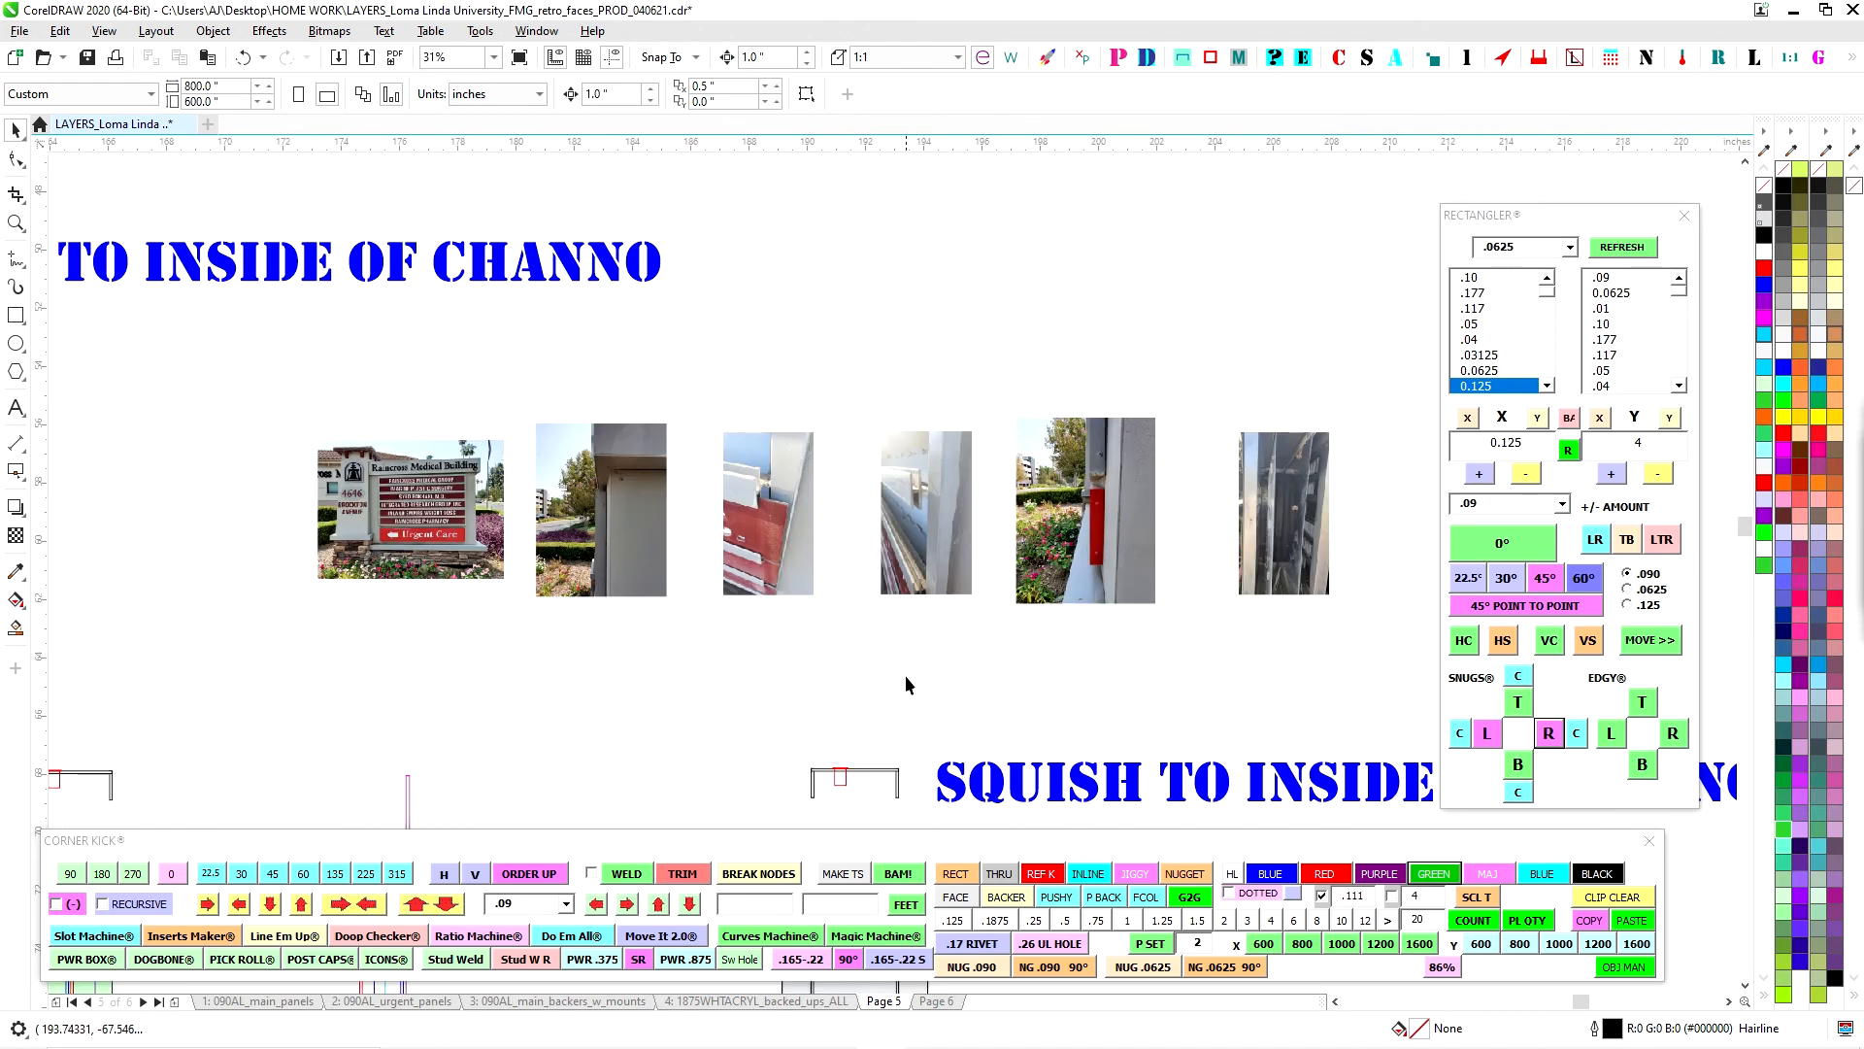
{"action": "scroll", "coordinate": [905, 666], "scroll_direction": "down", "scroll_amount": 1}
{"action": "left_click_drag", "start_coordinate": [905, 666], "coordinate": [991, 490]}
{"action": "scroll", "coordinate": [991, 491], "scroll_direction": "up", "scroll_amount": 1}
{"action": "left_click_drag", "start_coordinate": [1275, 387], "coordinate": [1051, 571]}
{"action": "scroll", "coordinate": [1162, 507], "scroll_direction": "up", "scroll_amount": 1}
{"action": "scroll", "coordinate": [1080, 537], "scroll_direction": "up", "scroll_amount": 2}
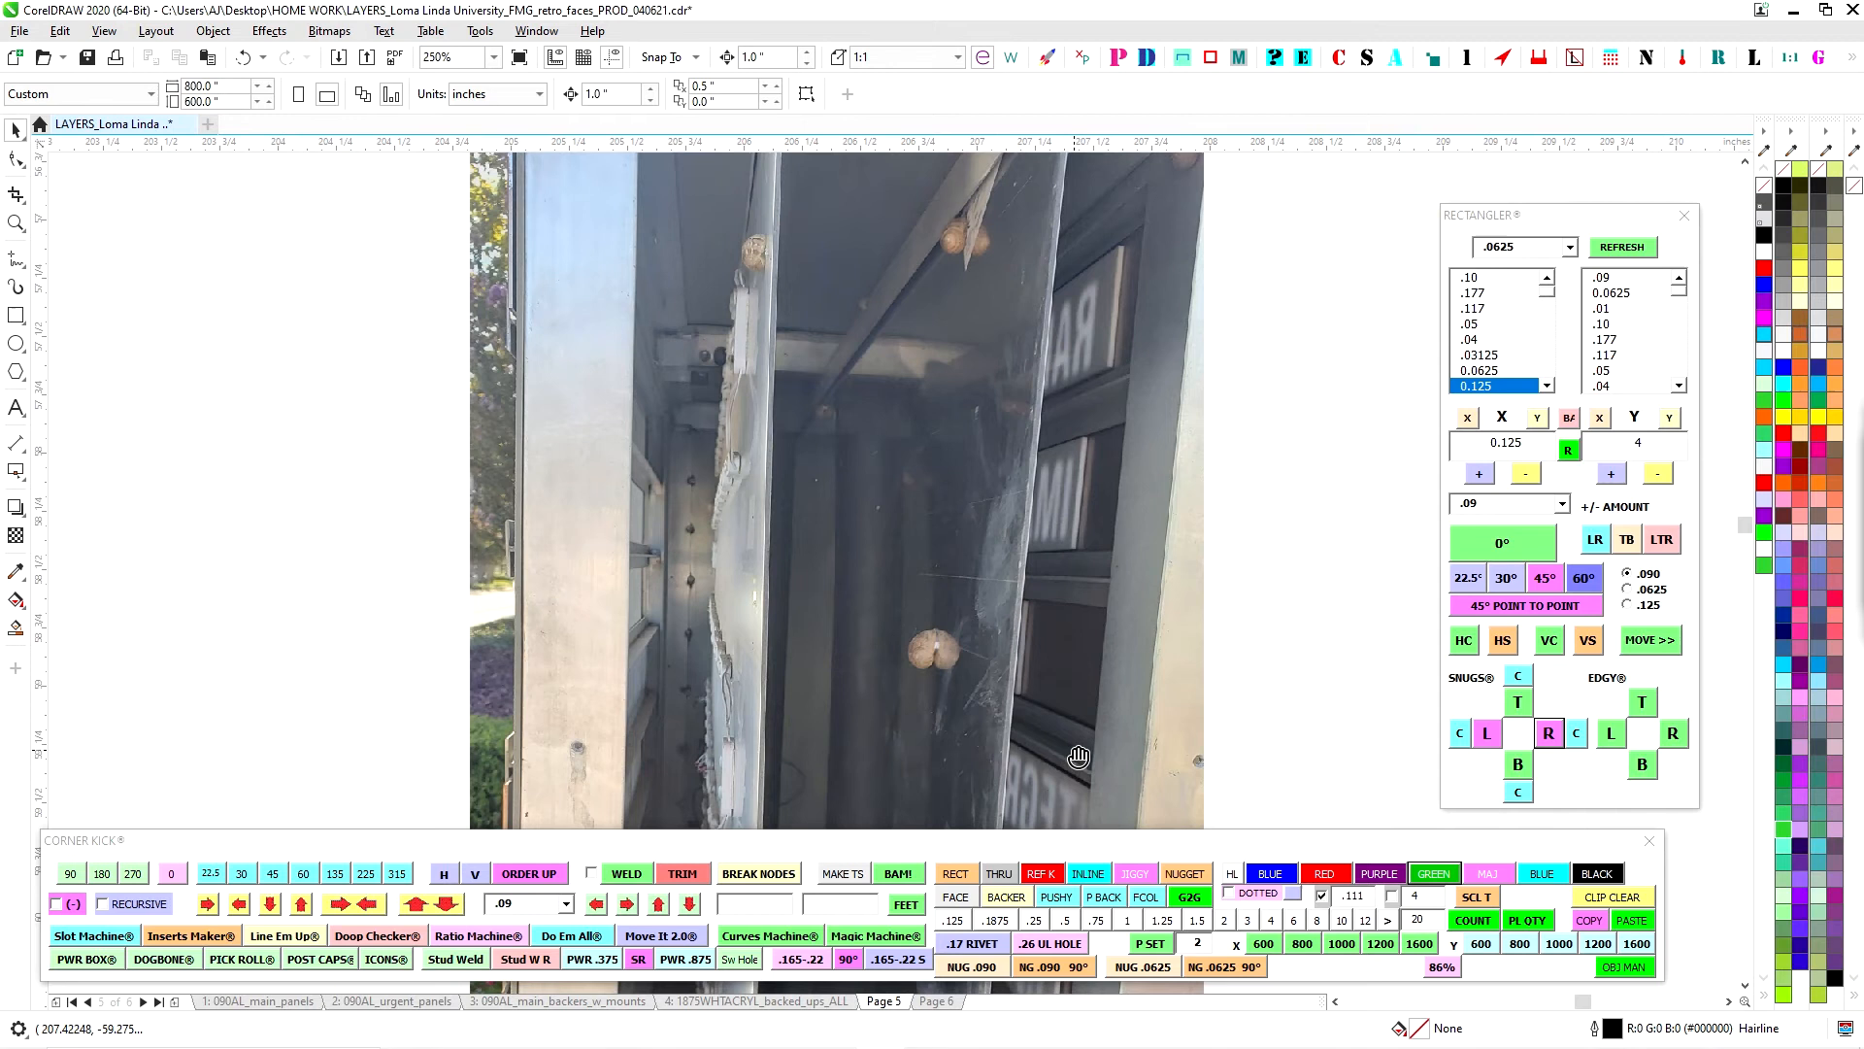
{"action": "scroll", "coordinate": [1143, 512], "scroll_direction": "up", "scroll_amount": 1}
{"action": "scroll", "coordinate": [1227, 530], "scroll_direction": "down", "scroll_amount": 2}
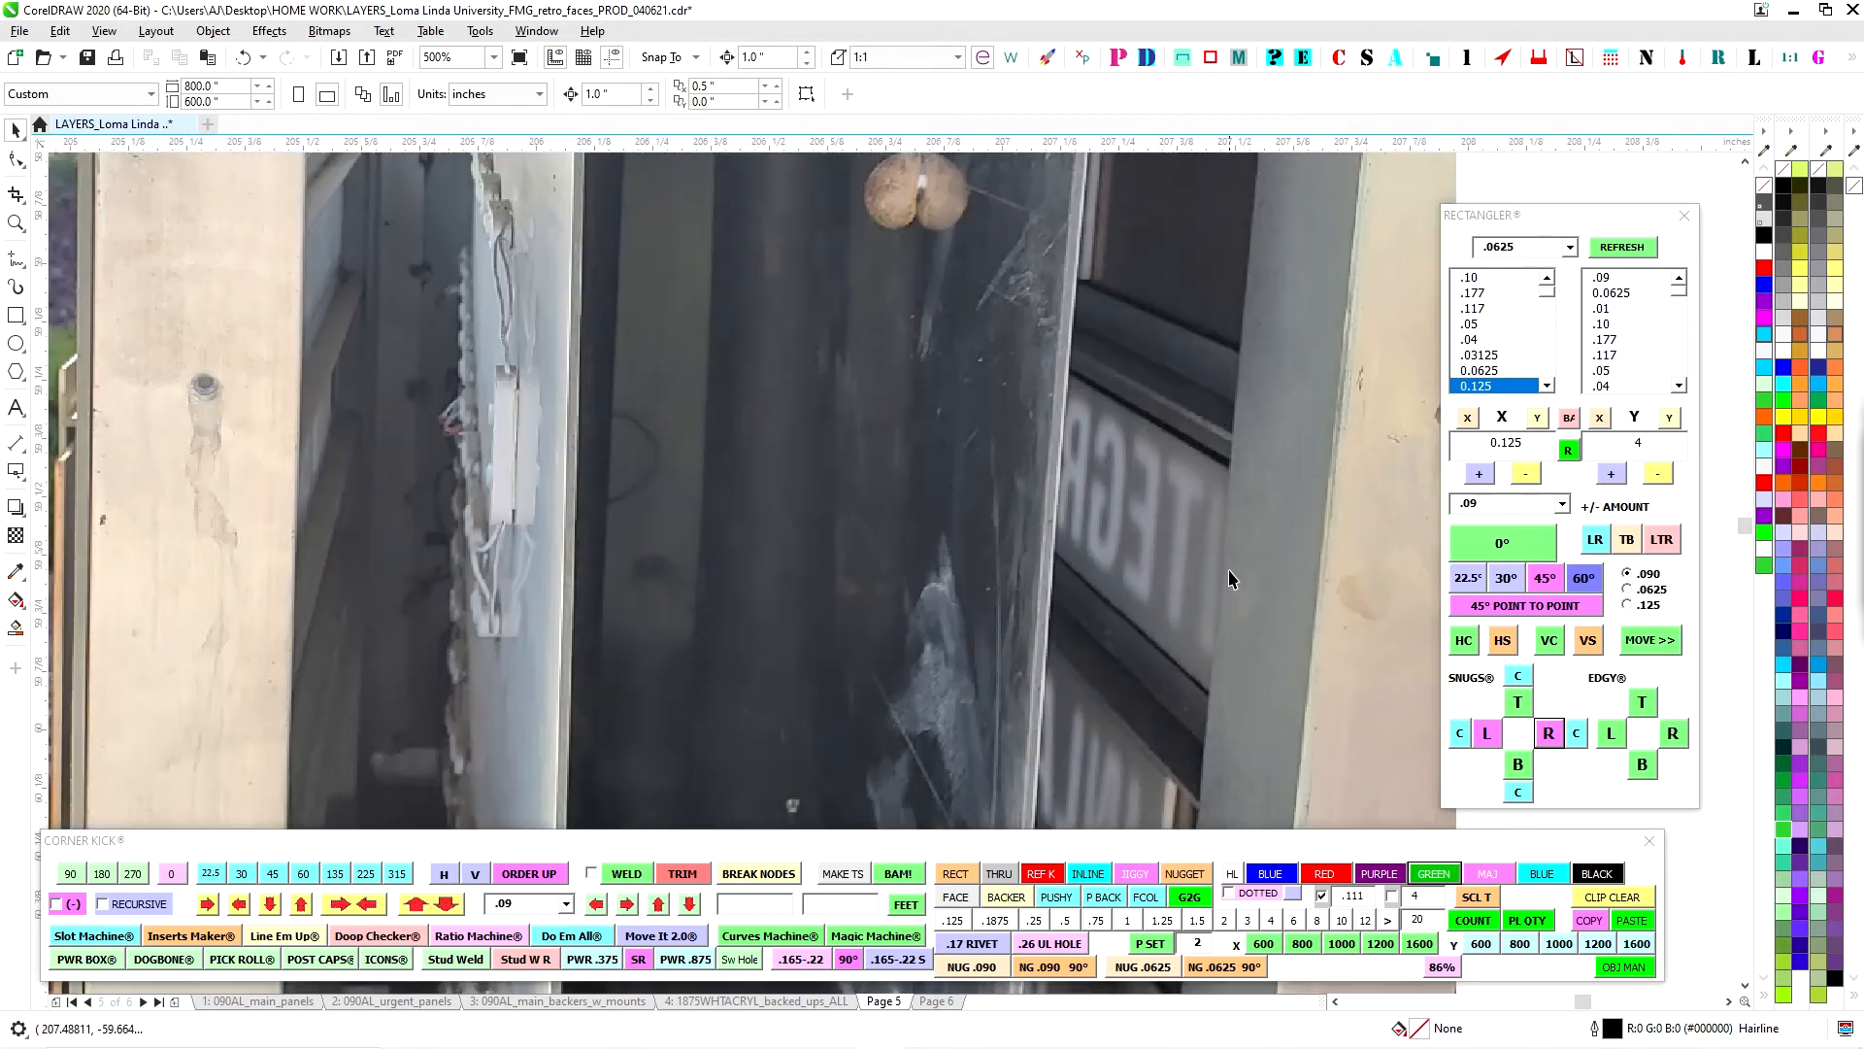
Examine the upper corners of the panel stack where the green vertical channels overlap the panel edges.
{"action": "scroll", "coordinate": [1209, 684], "scroll_direction": "down", "scroll_amount": 2}
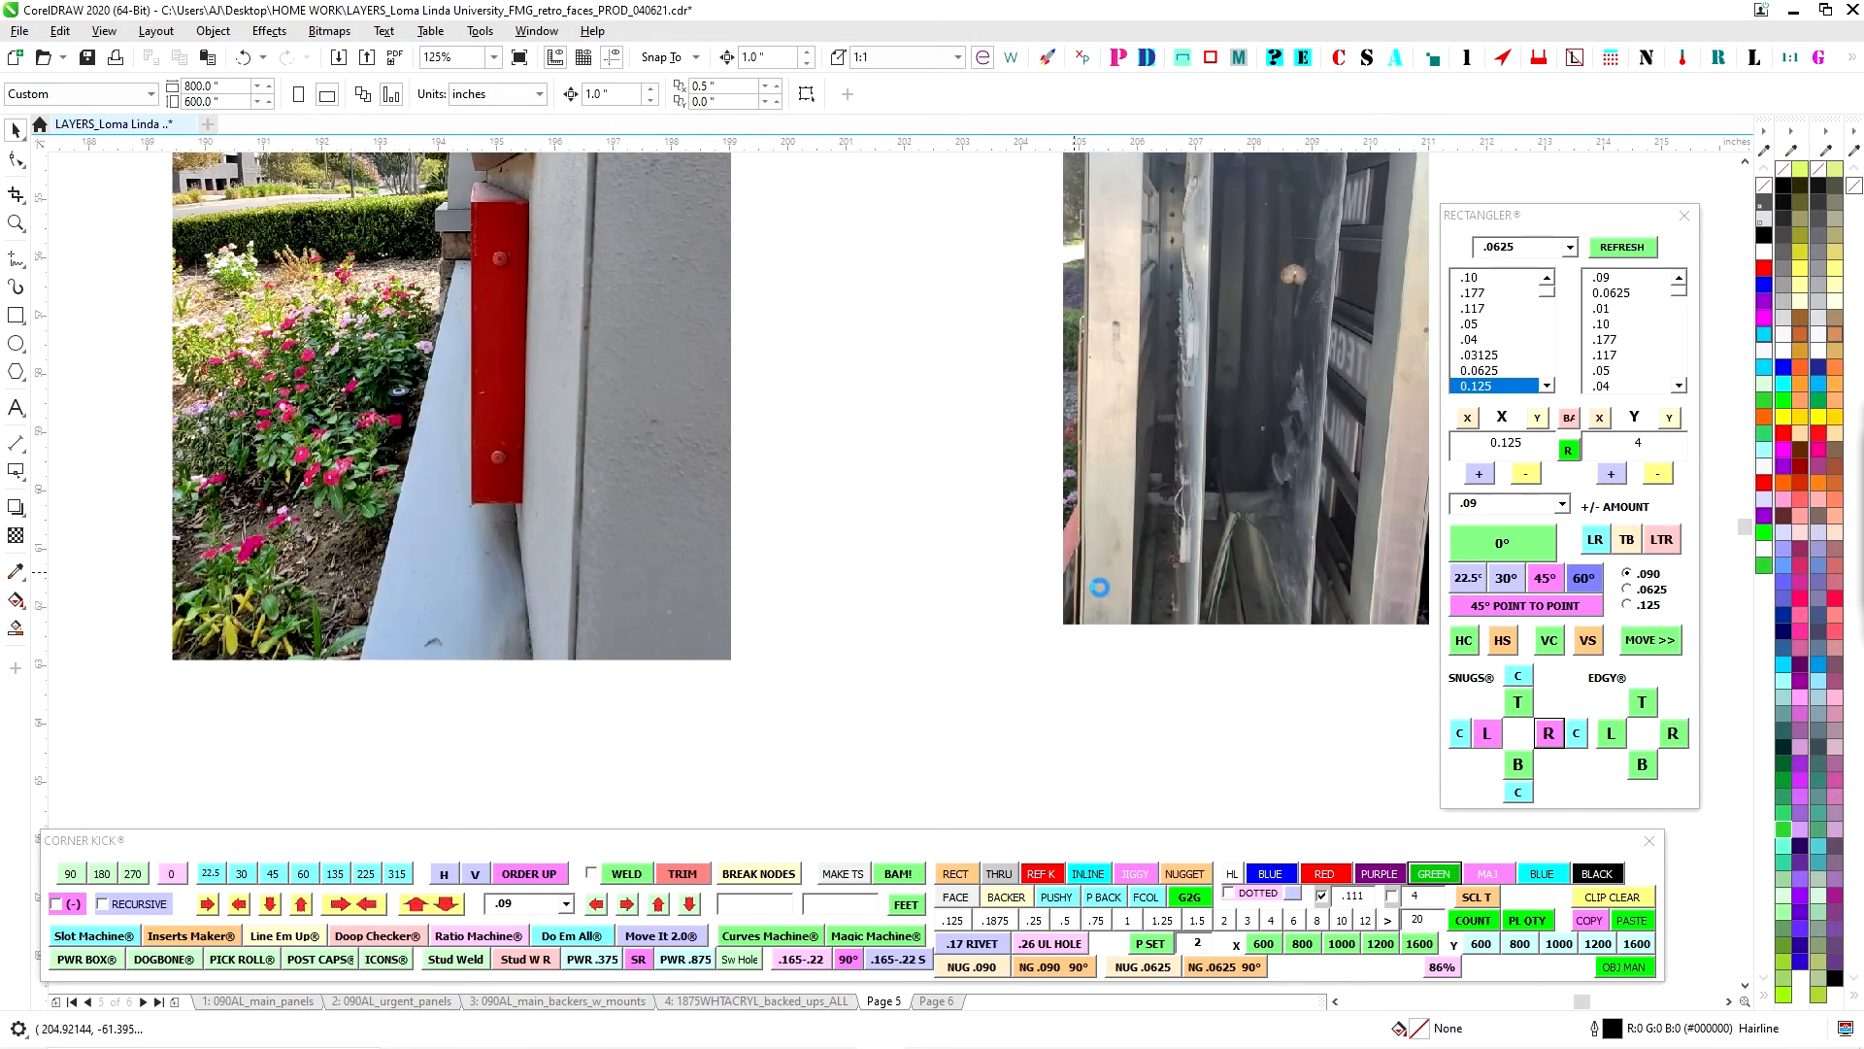
{"action": "scroll", "coordinate": [1099, 587], "scroll_direction": "down", "scroll_amount": 1}
{"action": "mouse_move", "coordinate": [893, 648]}
{"action": "left_mouse_down"}
{"action": "mouse_move", "coordinate": [948, 599]}
{"action": "mouse_move", "coordinate": [1381, 437]}
{"action": "left_mouse_up"}
{"action": "mouse_move", "coordinate": [779, 650]}
{"action": "left_mouse_down"}
{"action": "mouse_move", "coordinate": [958, 574]}
{"action": "mouse_move", "coordinate": [1541, 488]}
{"action": "left_mouse_up"}
{"action": "scroll", "coordinate": [1199, 513], "scroll_direction": "up", "scroll_amount": 1}
{"action": "scroll", "coordinate": [1199, 513], "scroll_direction": "up", "scroll_amount": 2}
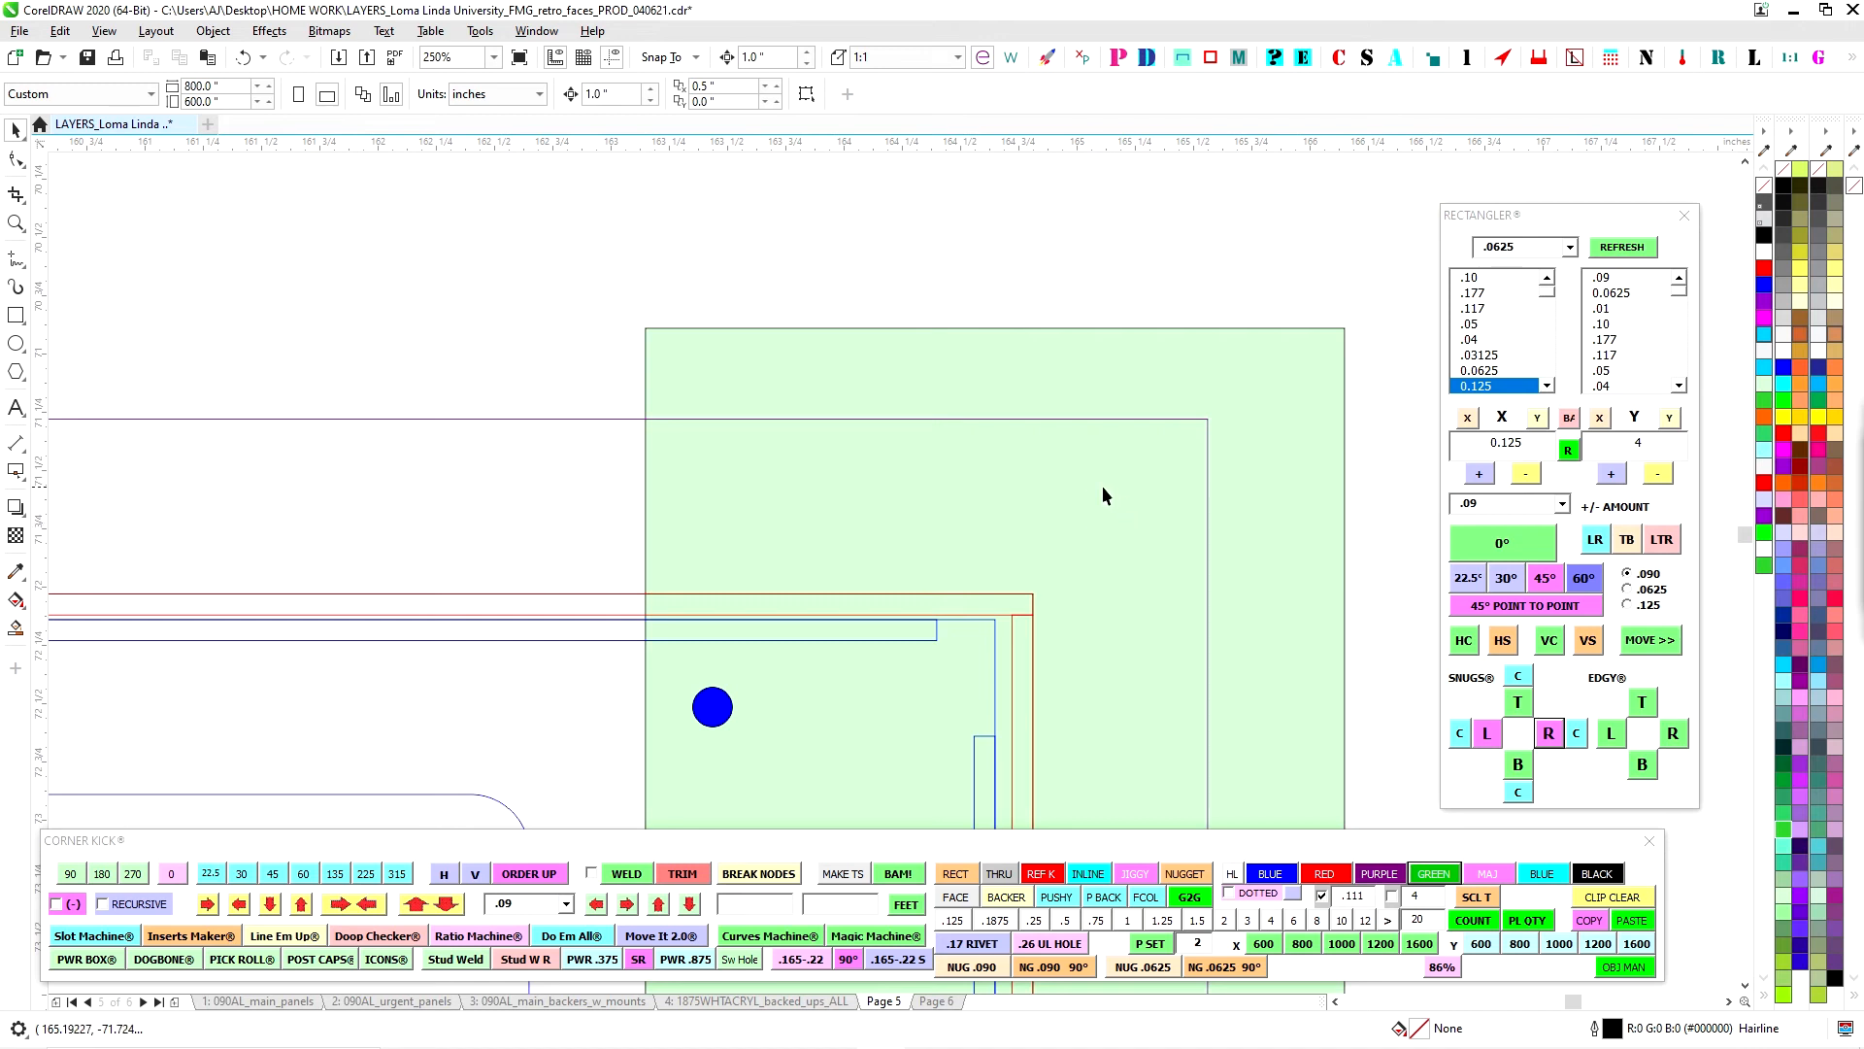
{"action": "scroll", "coordinate": [1109, 515], "scroll_direction": "down", "scroll_amount": 2}
{"action": "scroll", "coordinate": [1126, 579], "scroll_direction": "down", "scroll_amount": 1}
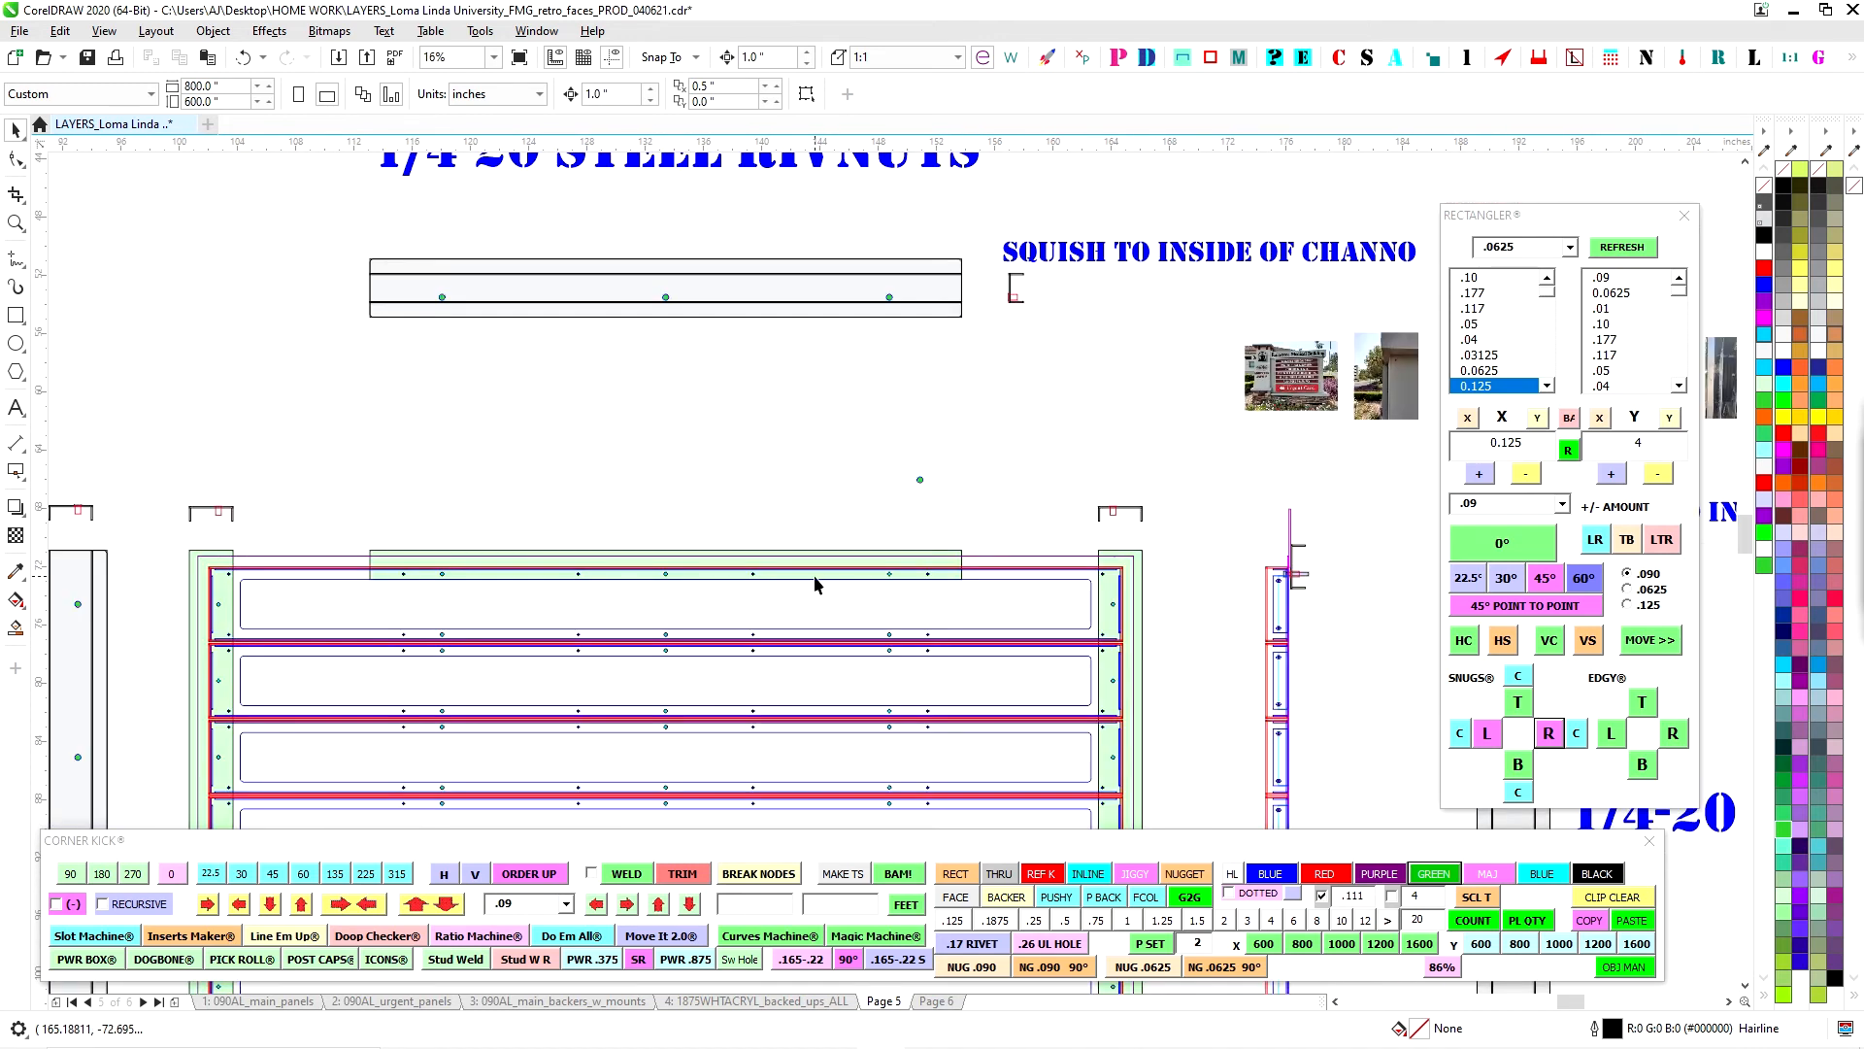
{"action": "scroll", "coordinate": [458, 577], "scroll_direction": "up", "scroll_amount": 2}
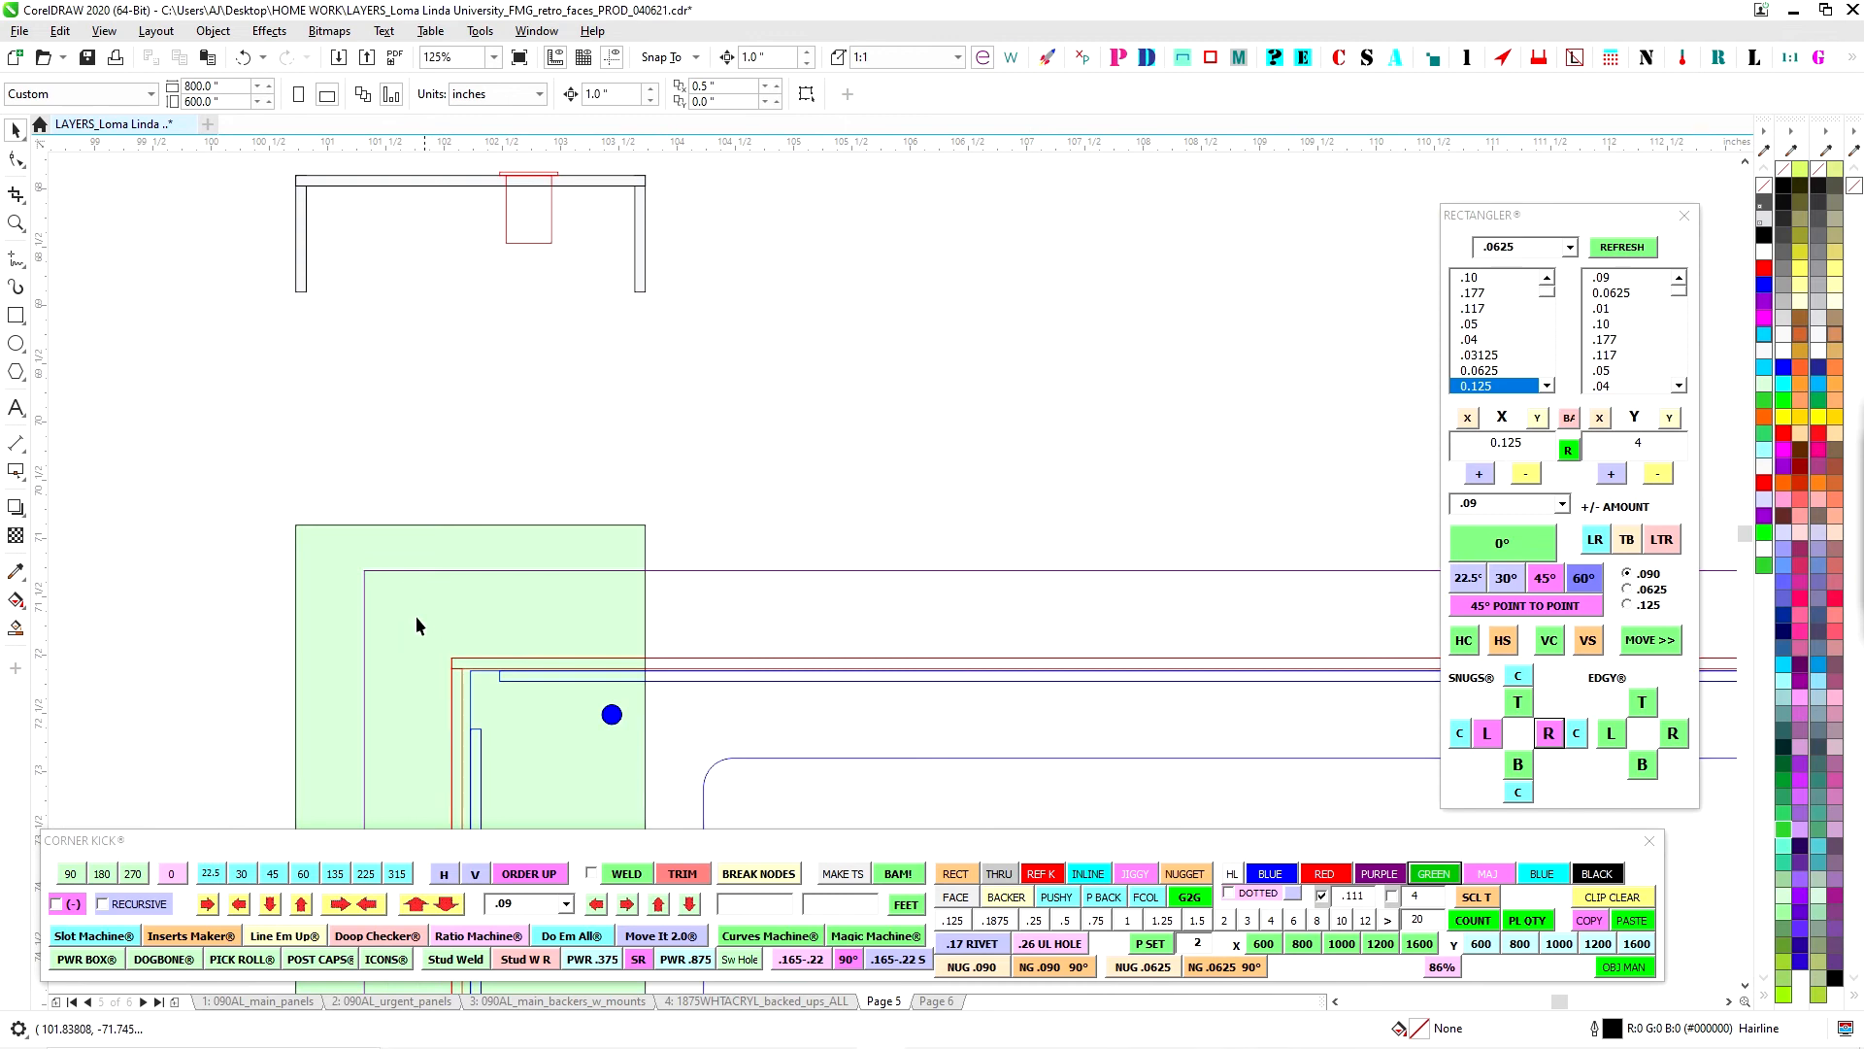
{"action": "scroll", "coordinate": [415, 623], "scroll_direction": "down", "scroll_amount": 2}
{"action": "scroll", "coordinate": [398, 583], "scroll_direction": "down", "scroll_amount": 1}
{"action": "scroll", "coordinate": [393, 580], "scroll_direction": "down", "scroll_amount": 1}
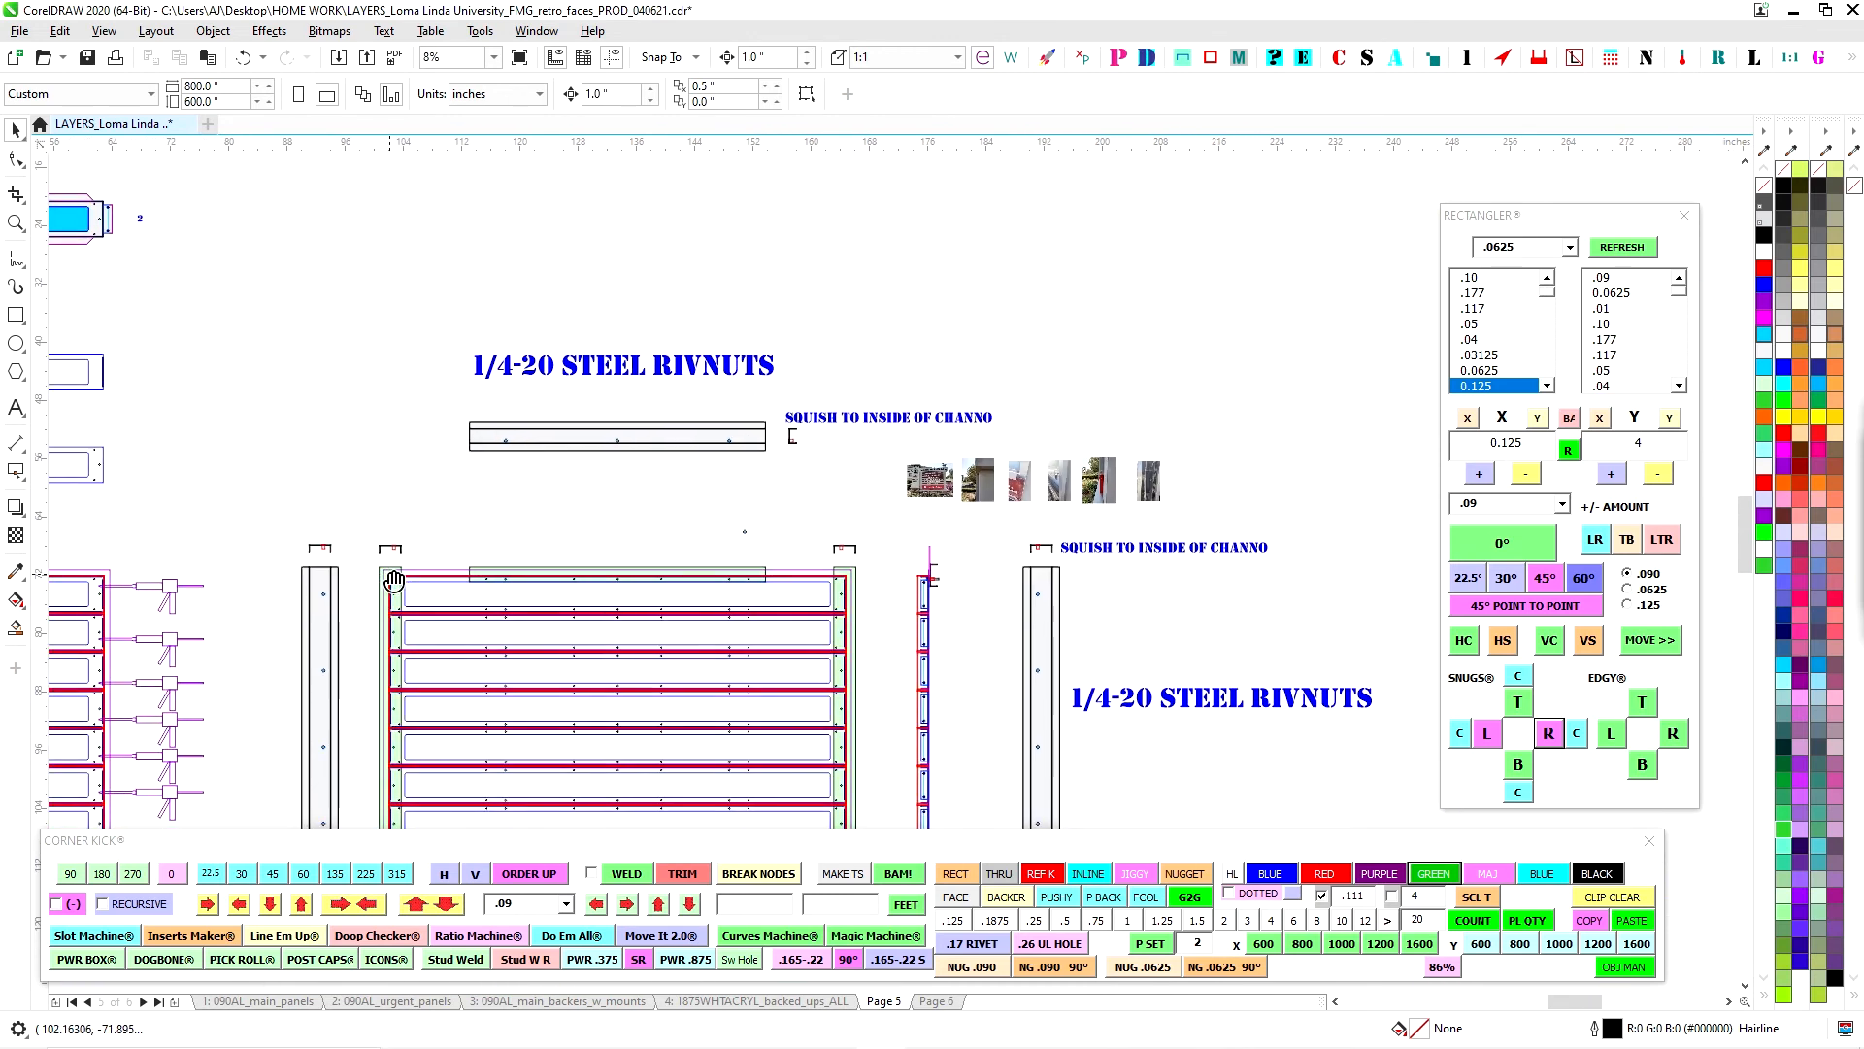
Examine the rivet holes and panel flanges along the right-hand green channel and the gap to the horizontal channel.
{"action": "scroll", "coordinate": [845, 579], "scroll_direction": "up", "scroll_amount": 2}
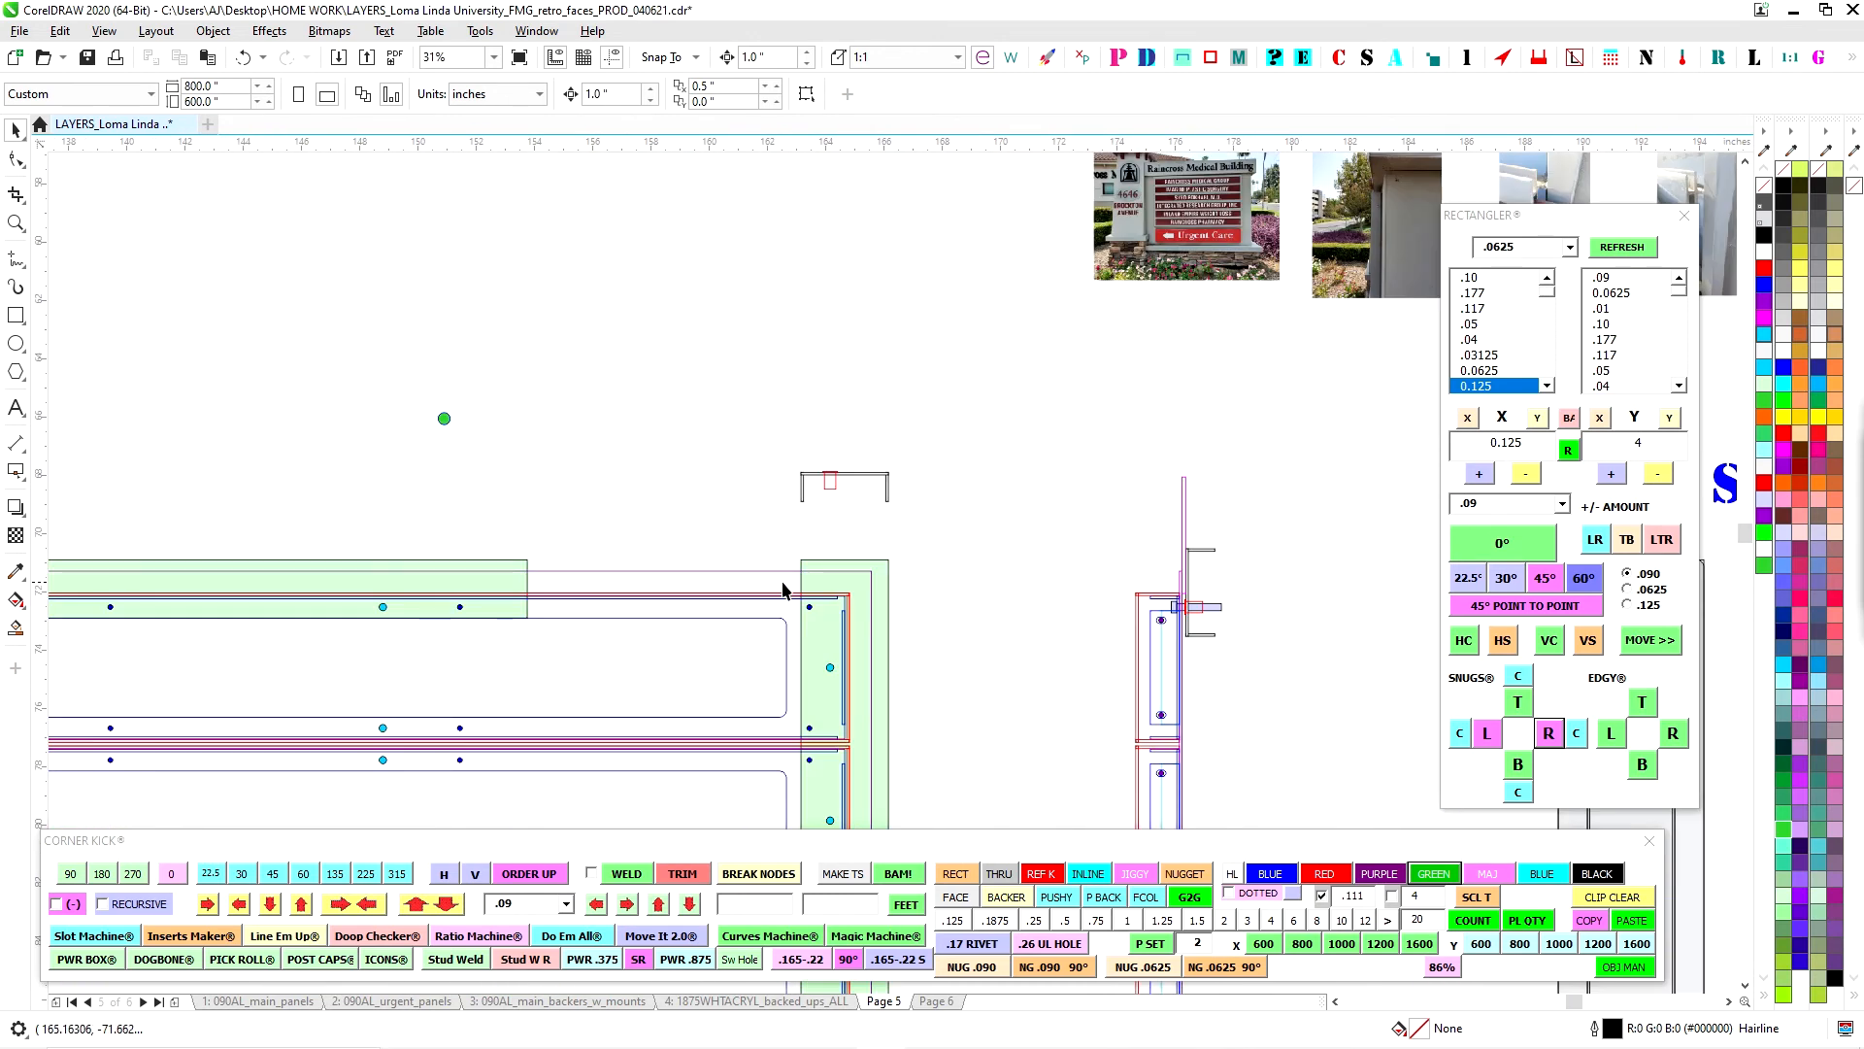
{"action": "scroll", "coordinate": [674, 618], "scroll_direction": "down", "scroll_amount": 2}
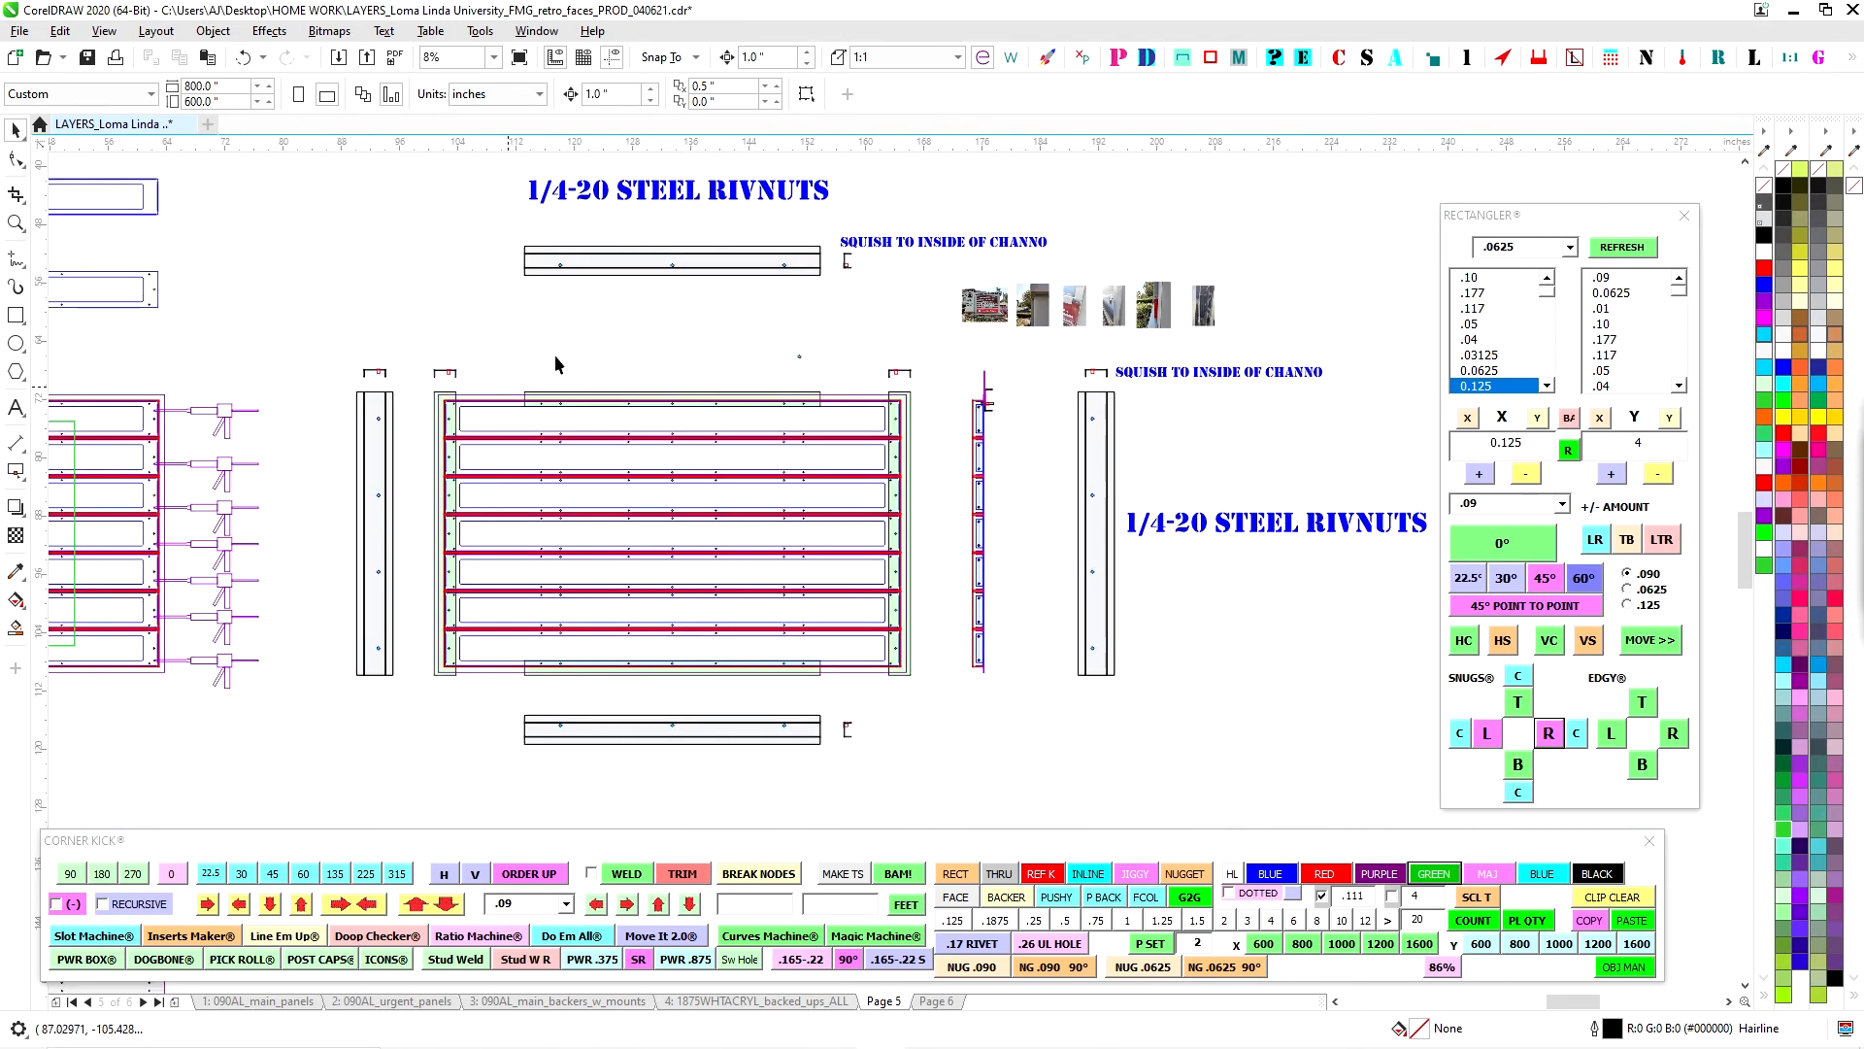
{"action": "scroll", "coordinate": [848, 409], "scroll_direction": "up", "scroll_amount": 2}
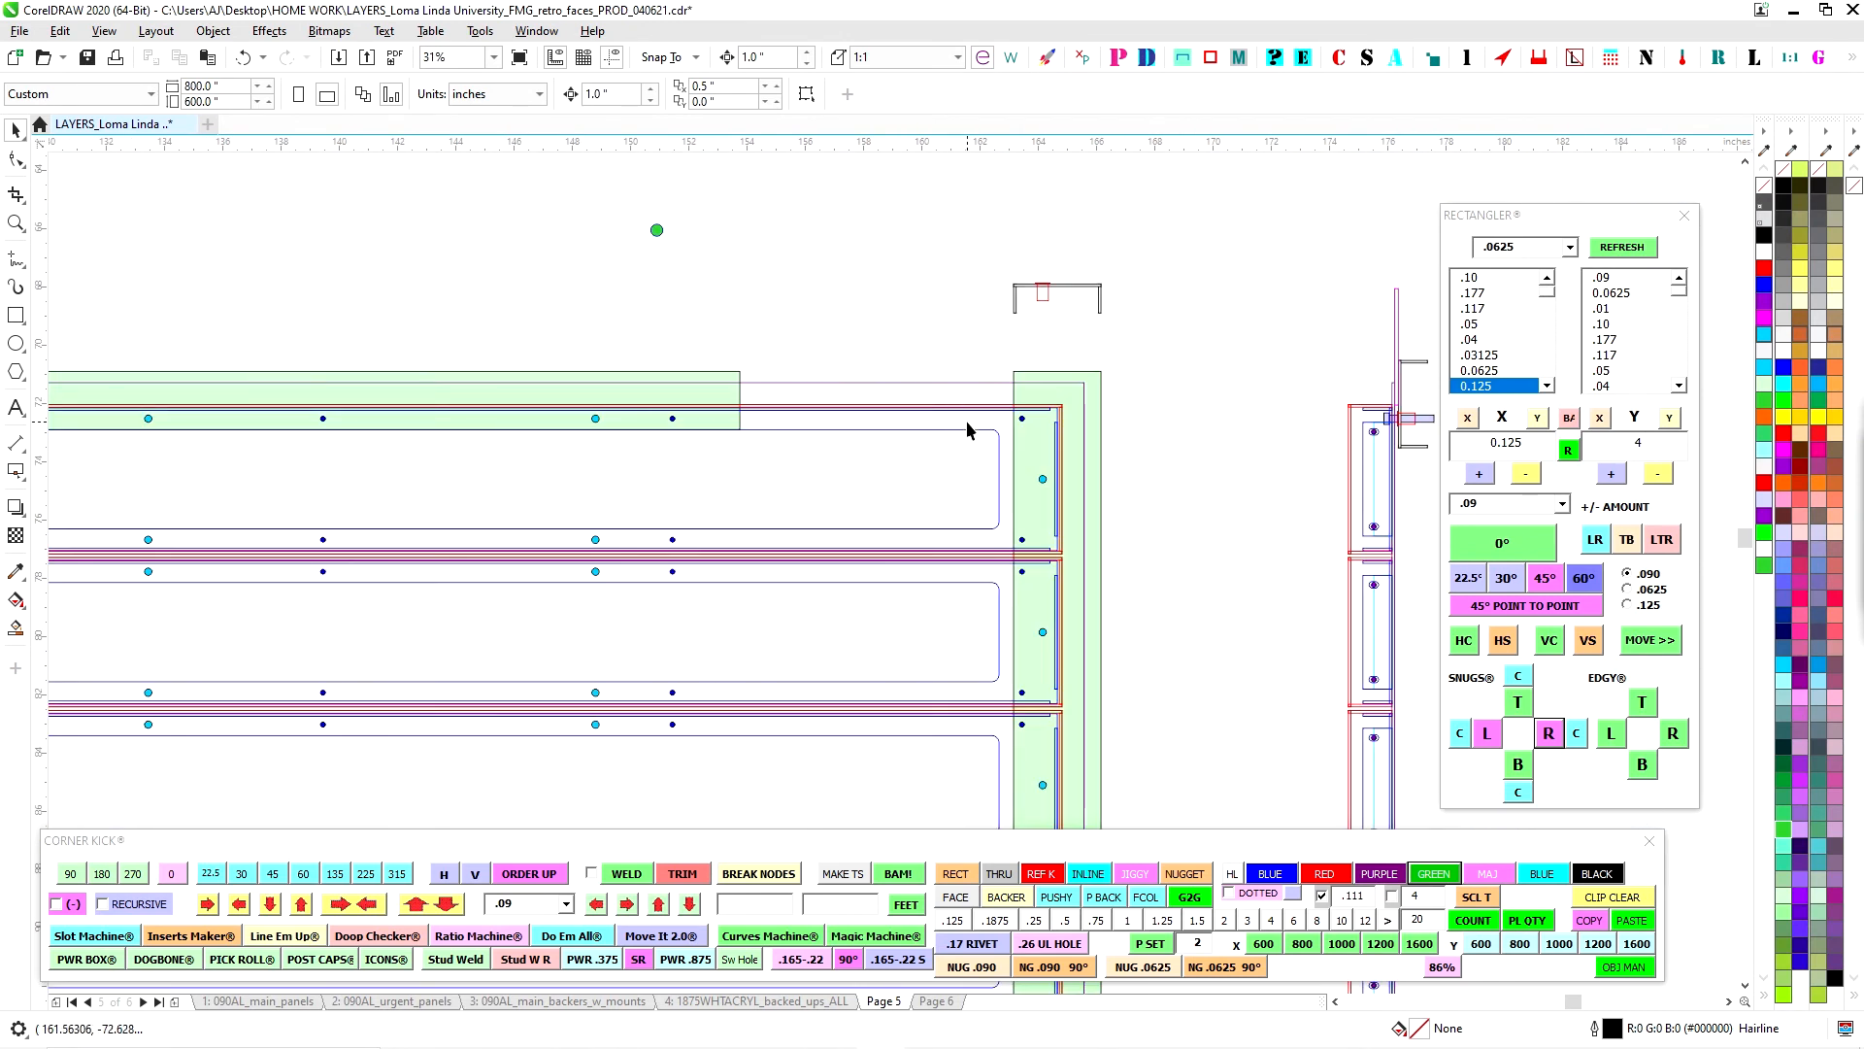
{"action": "scroll", "coordinate": [967, 428], "scroll_direction": "up", "scroll_amount": 2}
{"action": "scroll", "coordinate": [770, 404], "scroll_direction": "down", "scroll_amount": 2}
{"action": "scroll", "coordinate": [795, 428], "scroll_direction": "up", "scroll_amount": 1}
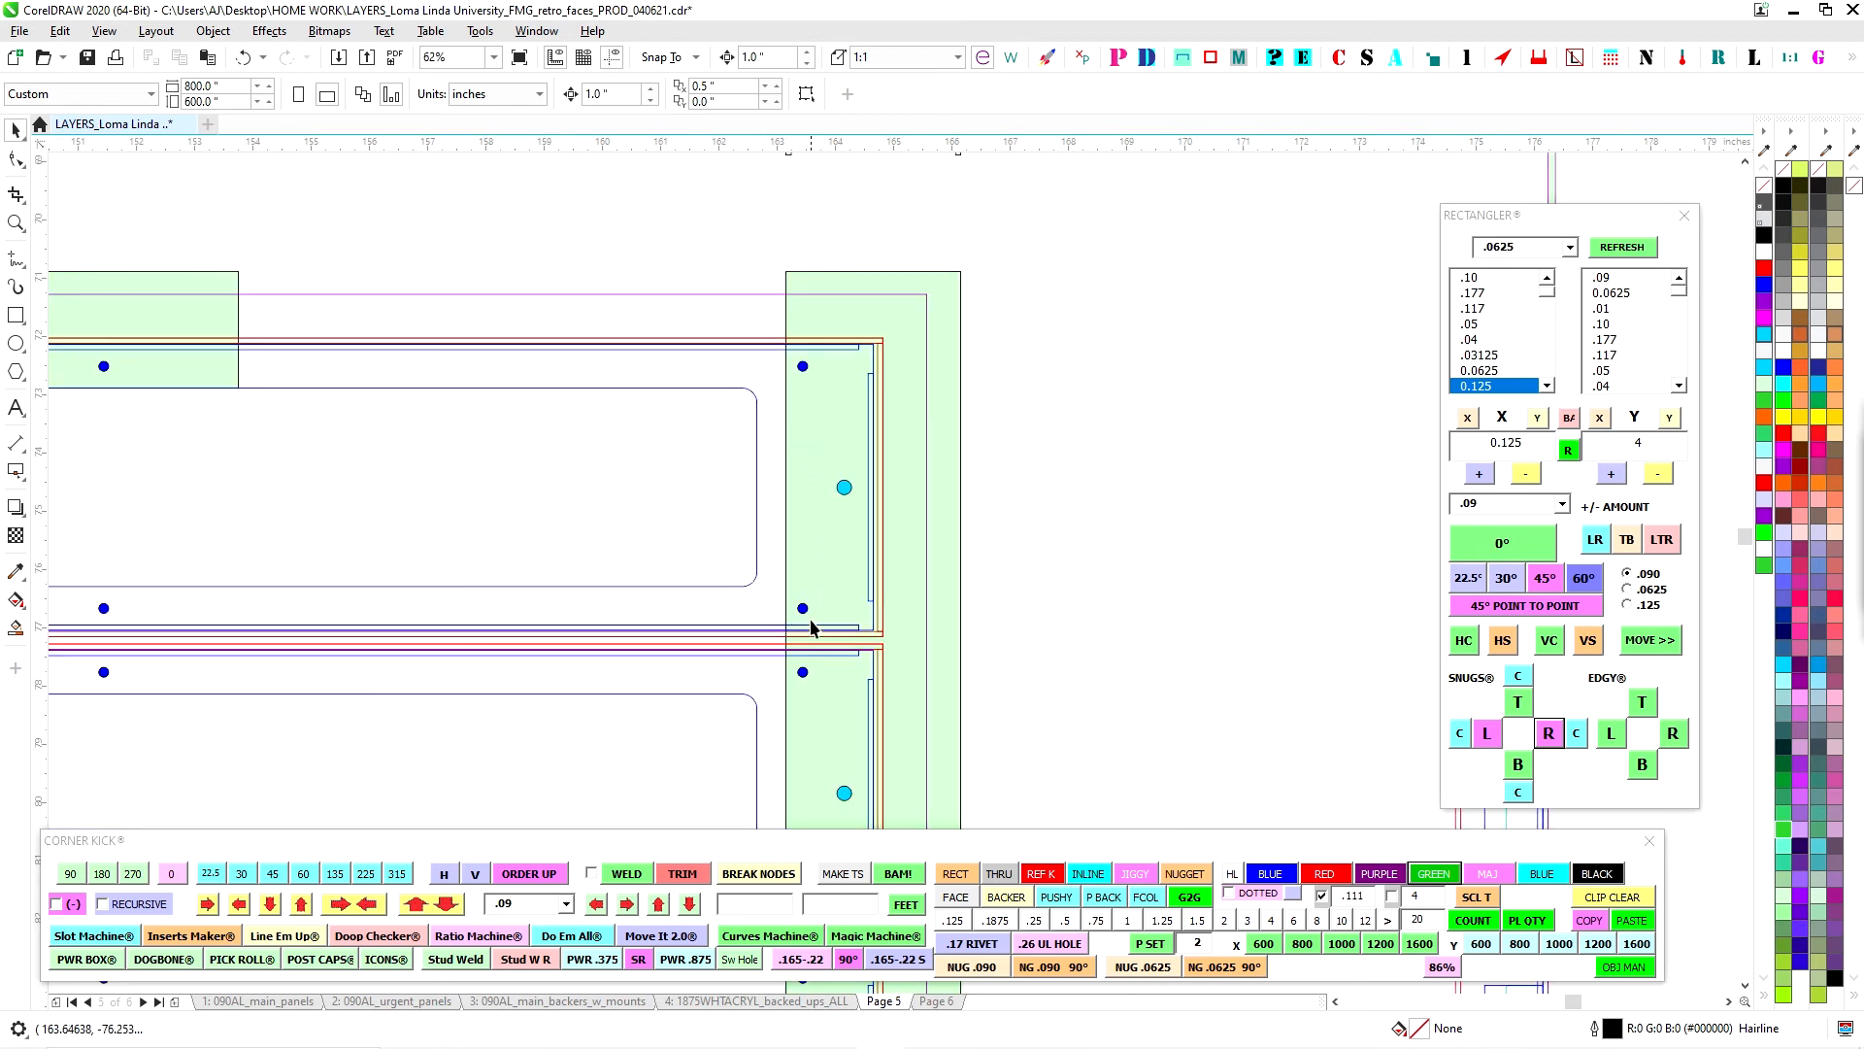
{"action": "scroll", "coordinate": [855, 686], "scroll_direction": "down", "scroll_amount": 2}
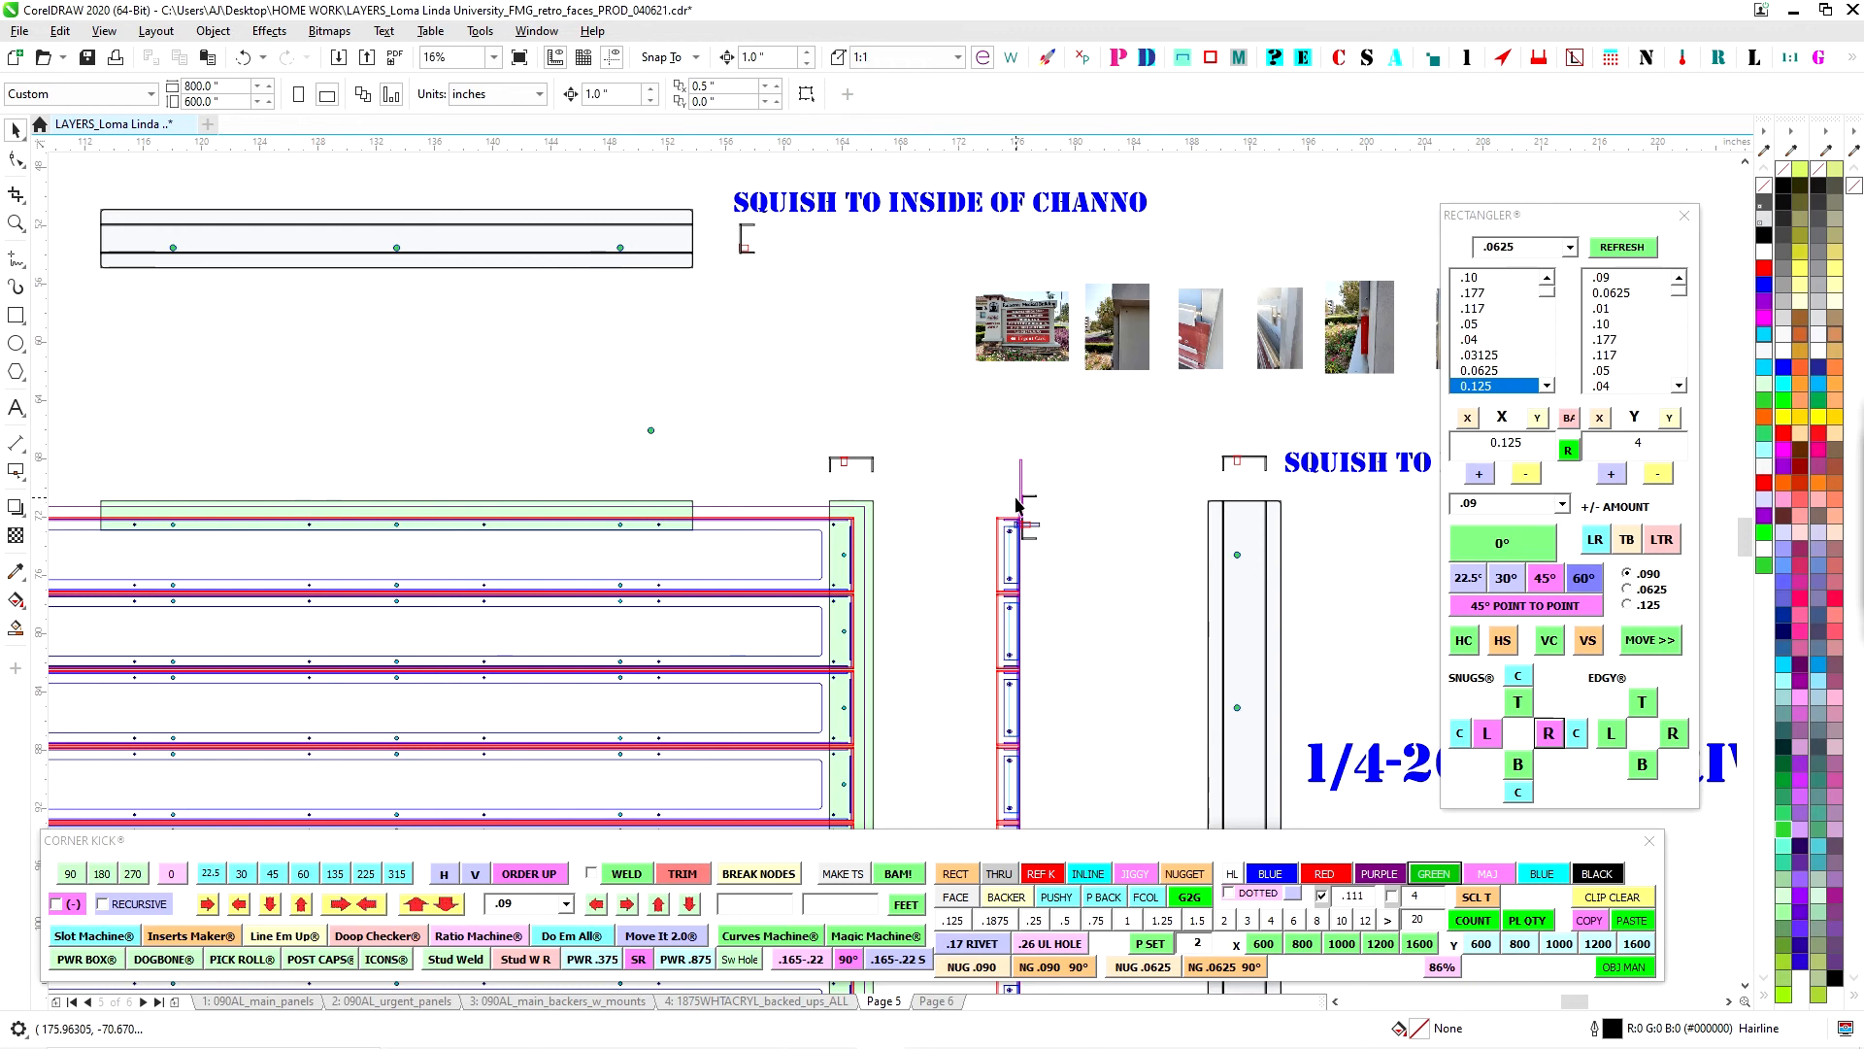
{"action": "scroll", "coordinate": [707, 423], "scroll_direction": "down", "scroll_amount": 2}
Select the separate vertical channel beside the 1/4-20 STEEL RIVNUTS note, deselect it and inspect its rivnut holes.
{"action": "left_click", "coordinate": [822, 620]}
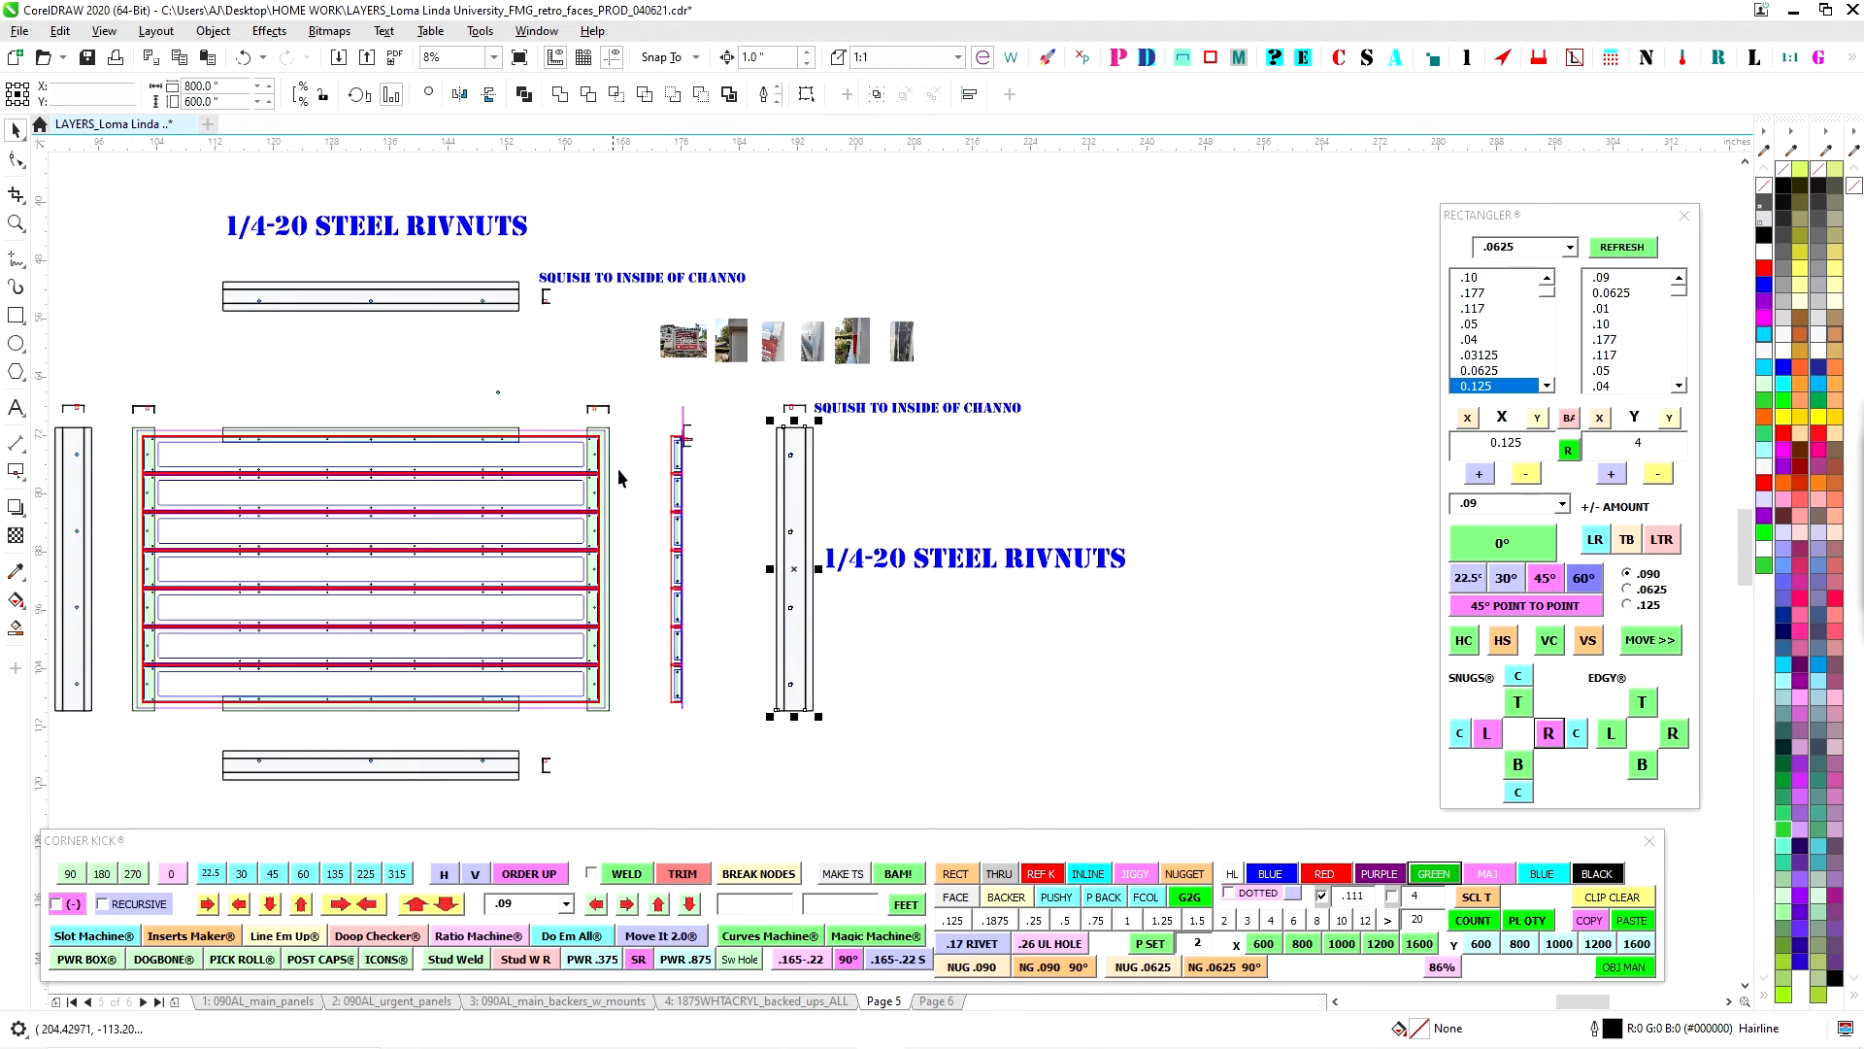
{"action": "scroll", "coordinate": [617, 468], "scroll_direction": "up", "scroll_amount": 3}
{"action": "left_click_drag", "start_coordinate": [1303, 452], "coordinate": [1089, 433]}
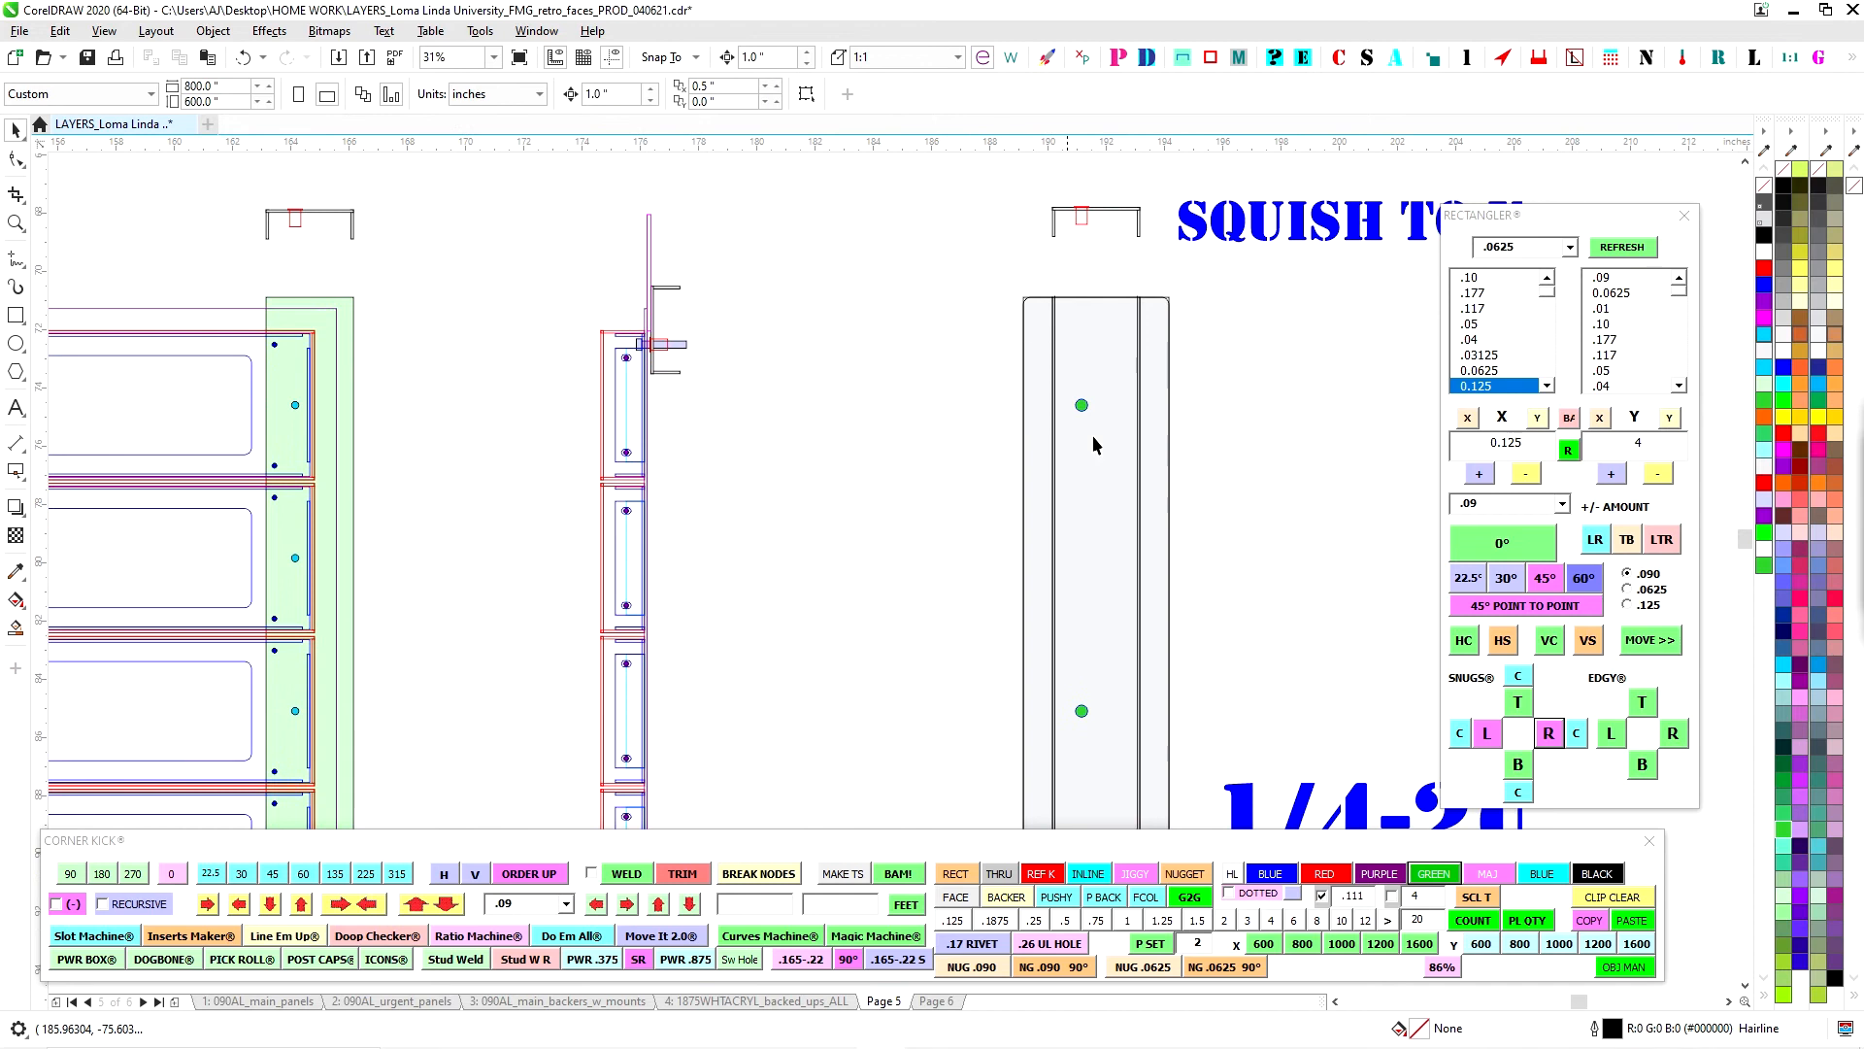
{"action": "scroll", "coordinate": [594, 313], "scroll_direction": "up", "scroll_amount": 1}
{"action": "scroll", "coordinate": [704, 405], "scroll_direction": "down", "scroll_amount": 1}
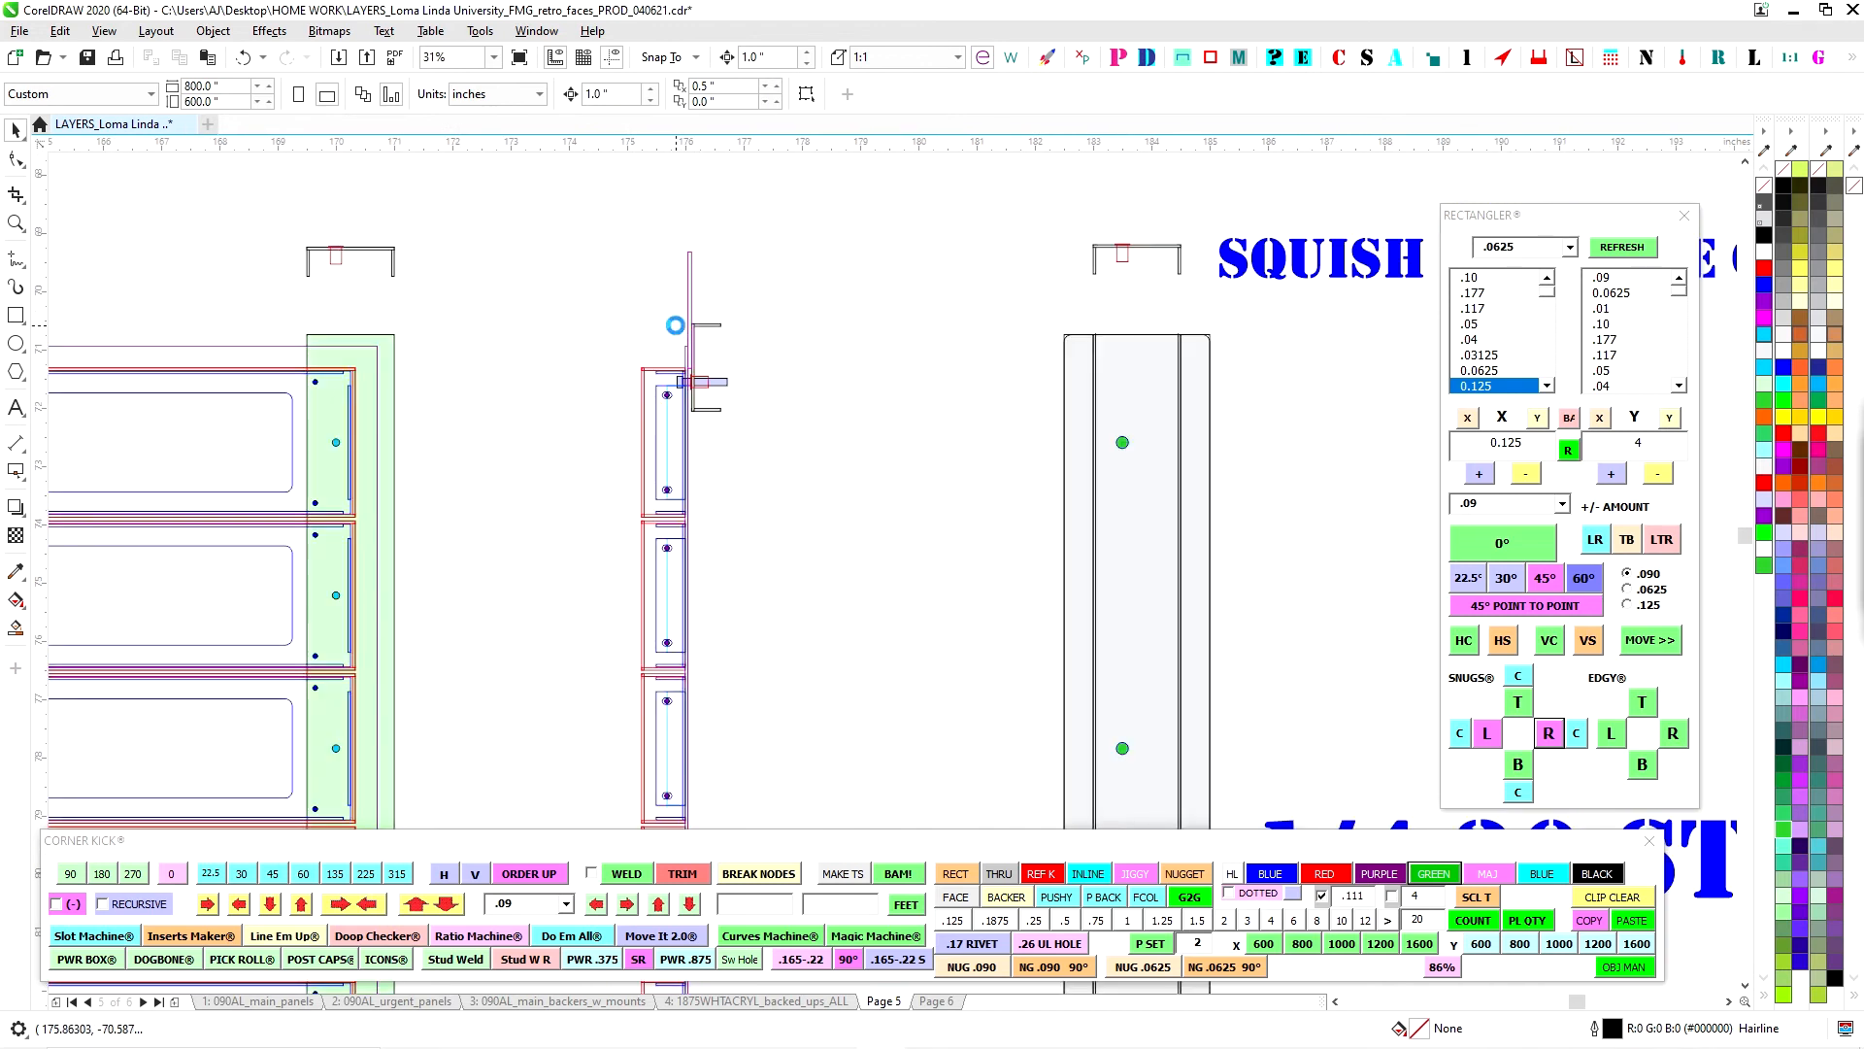
Select the 0.125 by 4 inch rectangle in the side view and inspect where it meets the channel and bolt.
{"action": "scroll", "coordinate": [679, 325], "scroll_direction": "up", "scroll_amount": 1}
{"action": "left_click", "coordinate": [703, 308]}
{"action": "scroll", "coordinate": [648, 447], "scroll_direction": "up", "scroll_amount": 1}
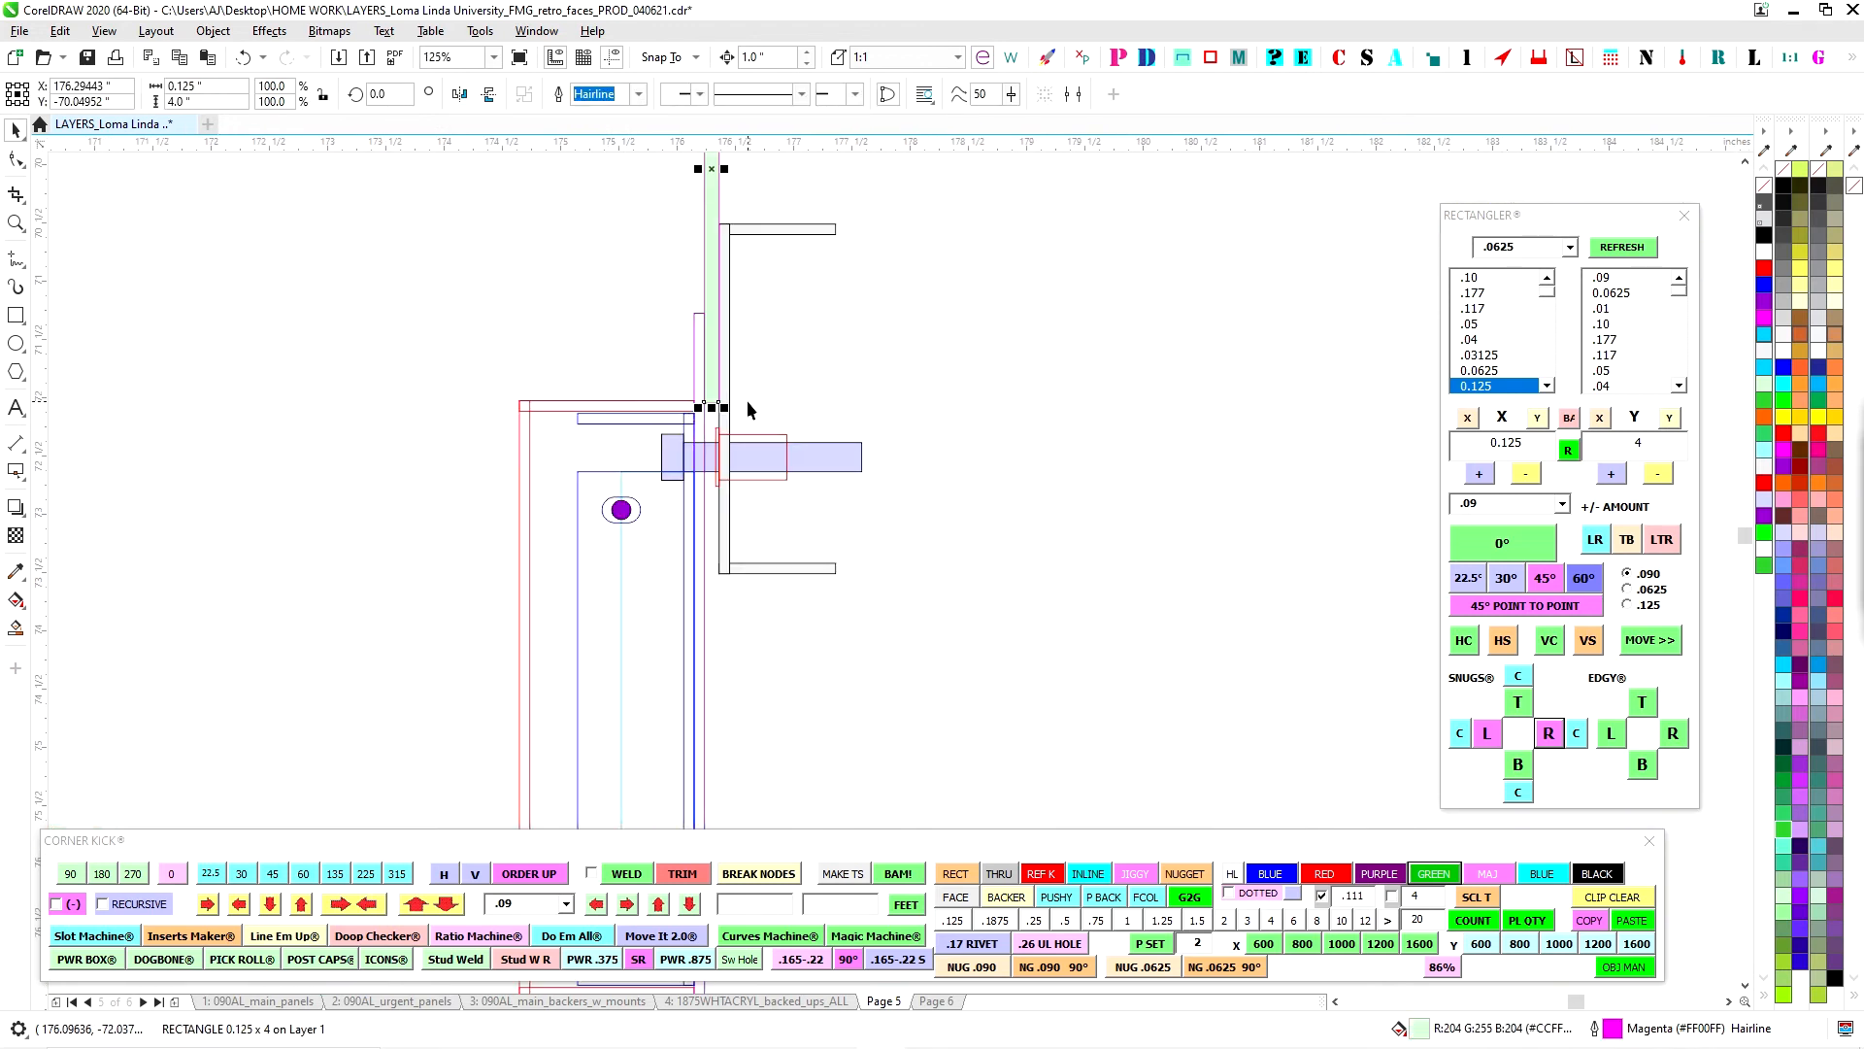
{"action": "scroll", "coordinate": [666, 402], "scroll_direction": "up", "scroll_amount": 2}
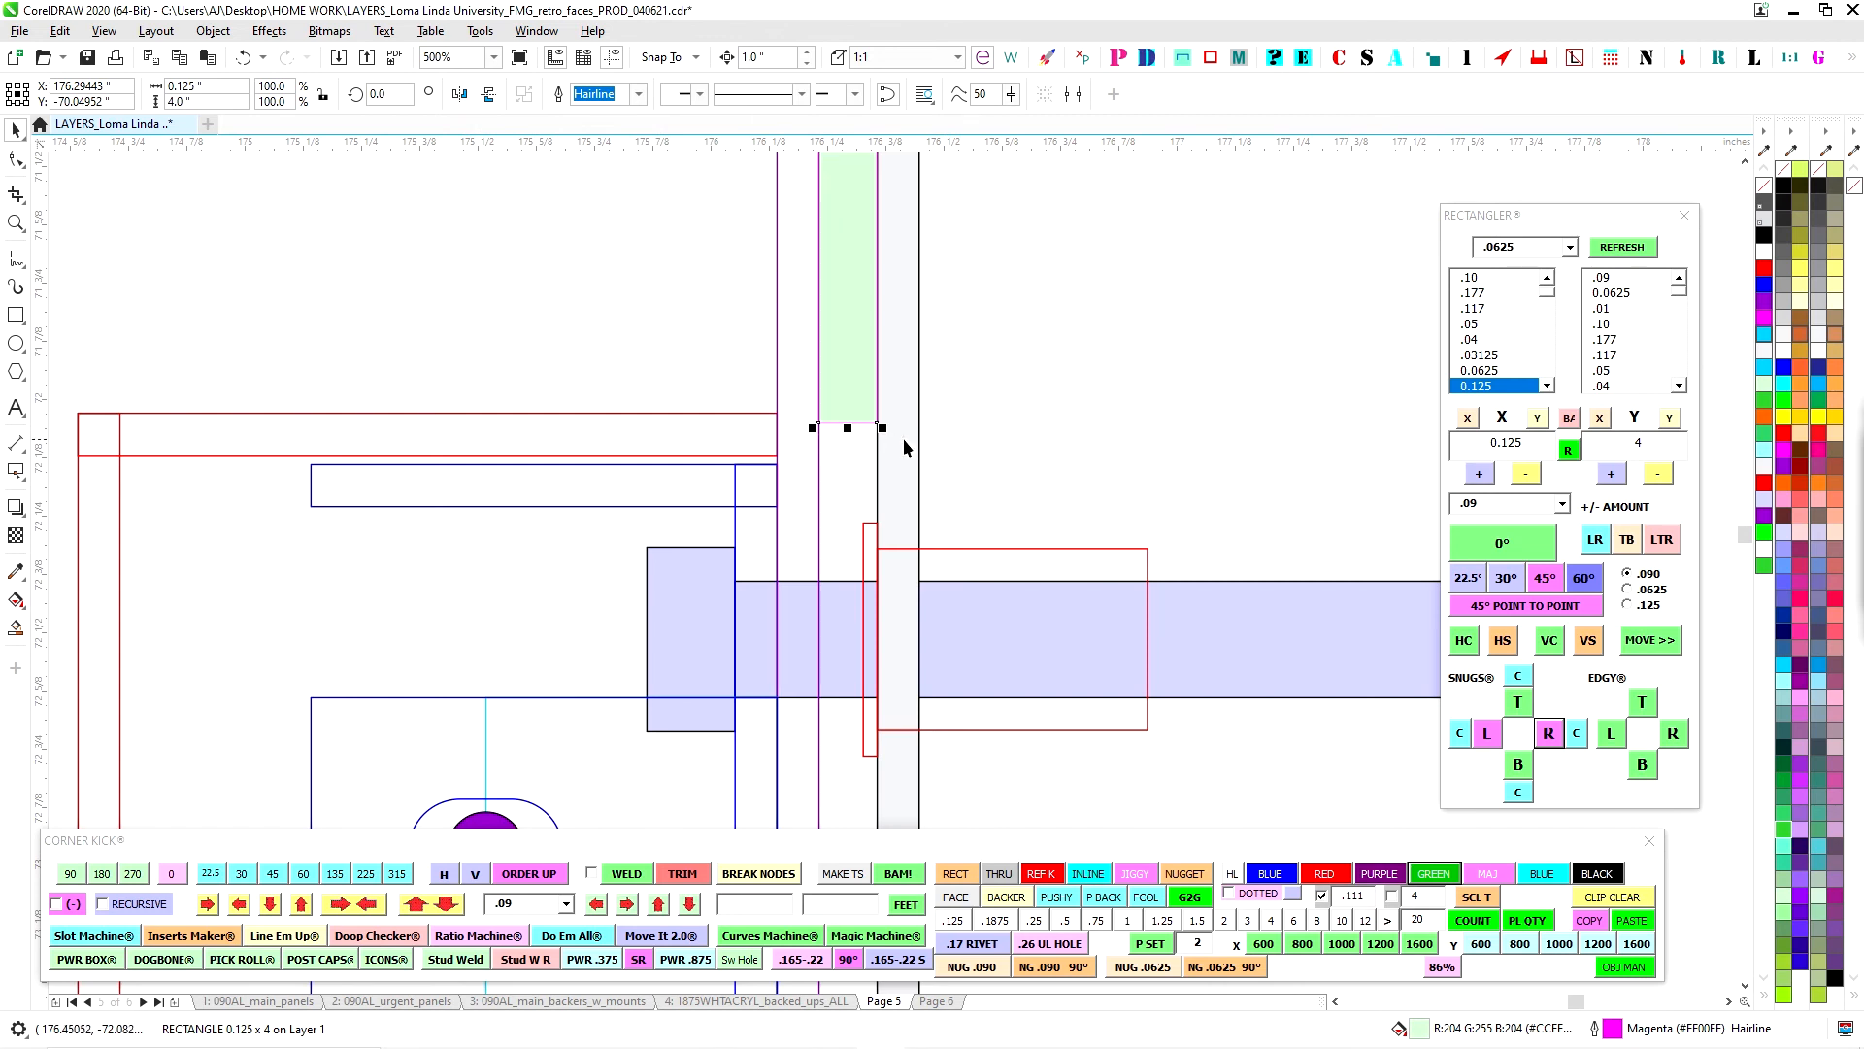
Shift the channel and rivnut section away from the panel in the side view and return it to its place.
{"action": "scroll", "coordinate": [904, 447], "scroll_direction": "down", "scroll_amount": 2}
{"action": "left_click", "coordinate": [903, 307]}
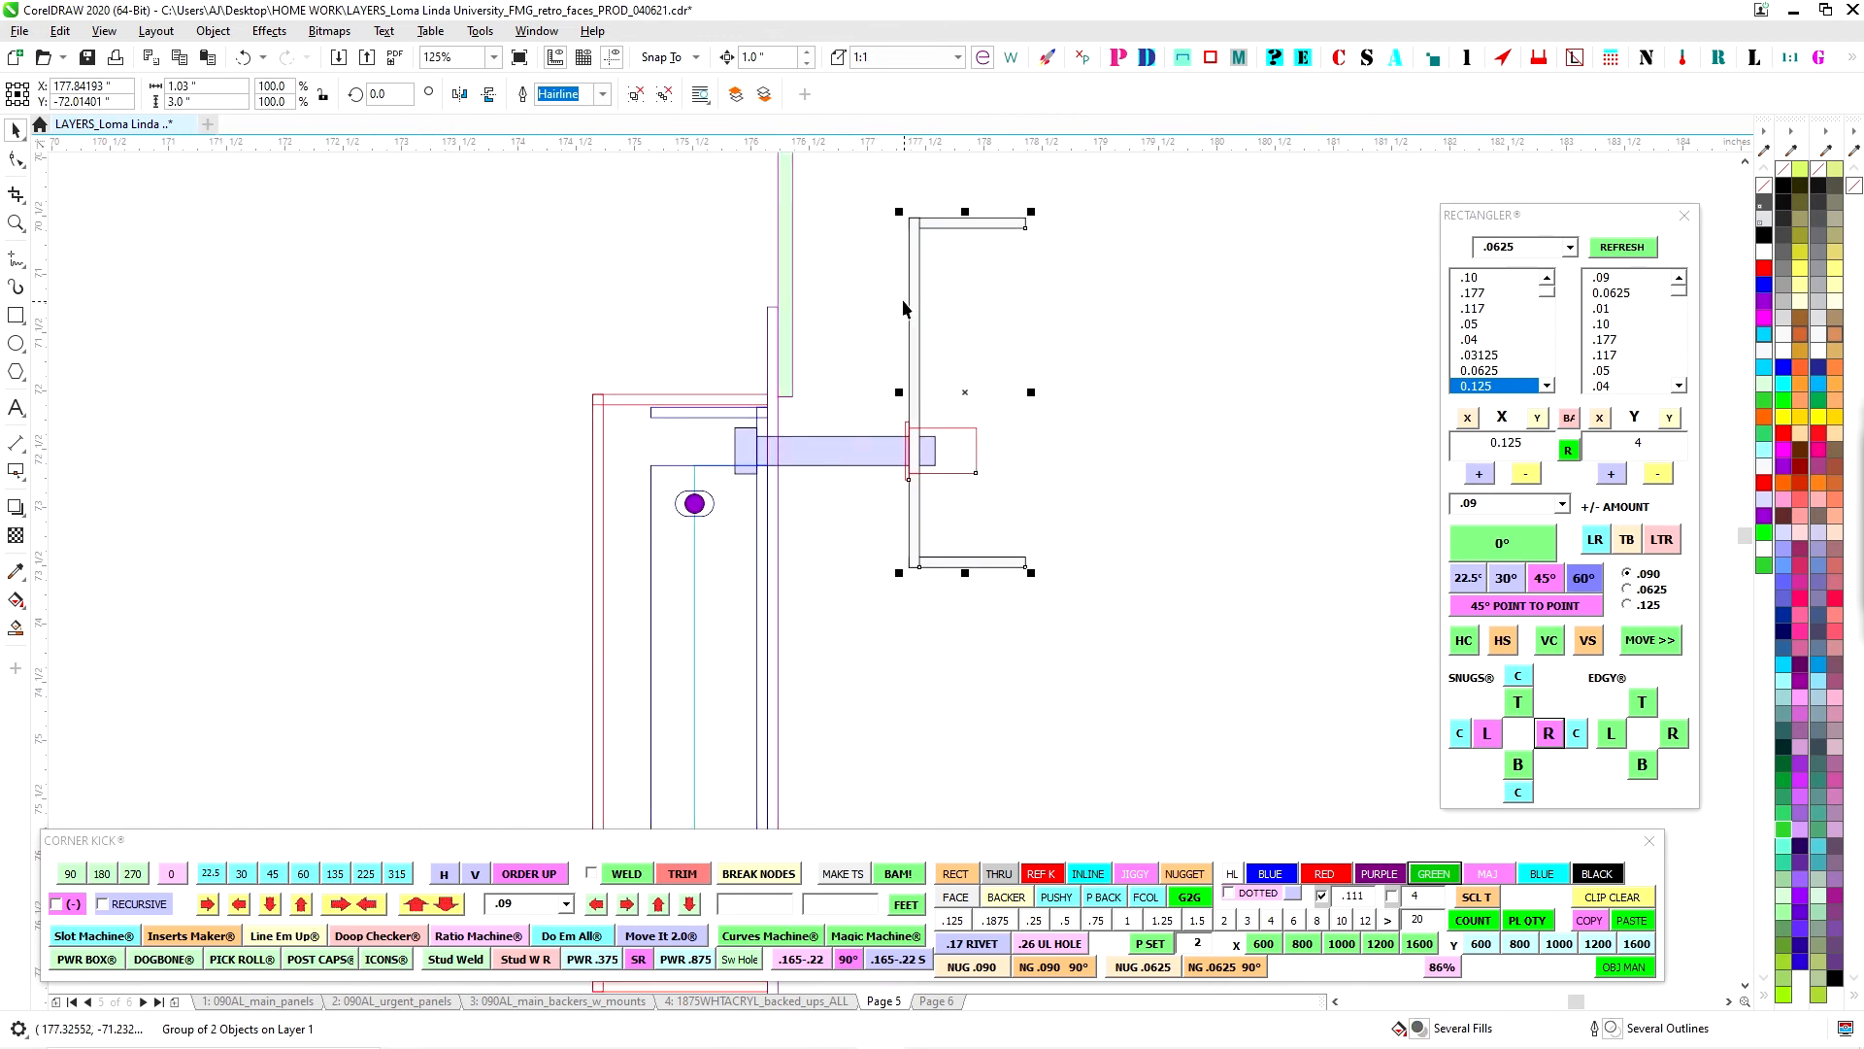
{"action": "scroll", "coordinate": [1011, 481], "scroll_direction": "down", "scroll_amount": 2}
{"action": "left_click", "coordinate": [799, 483]}
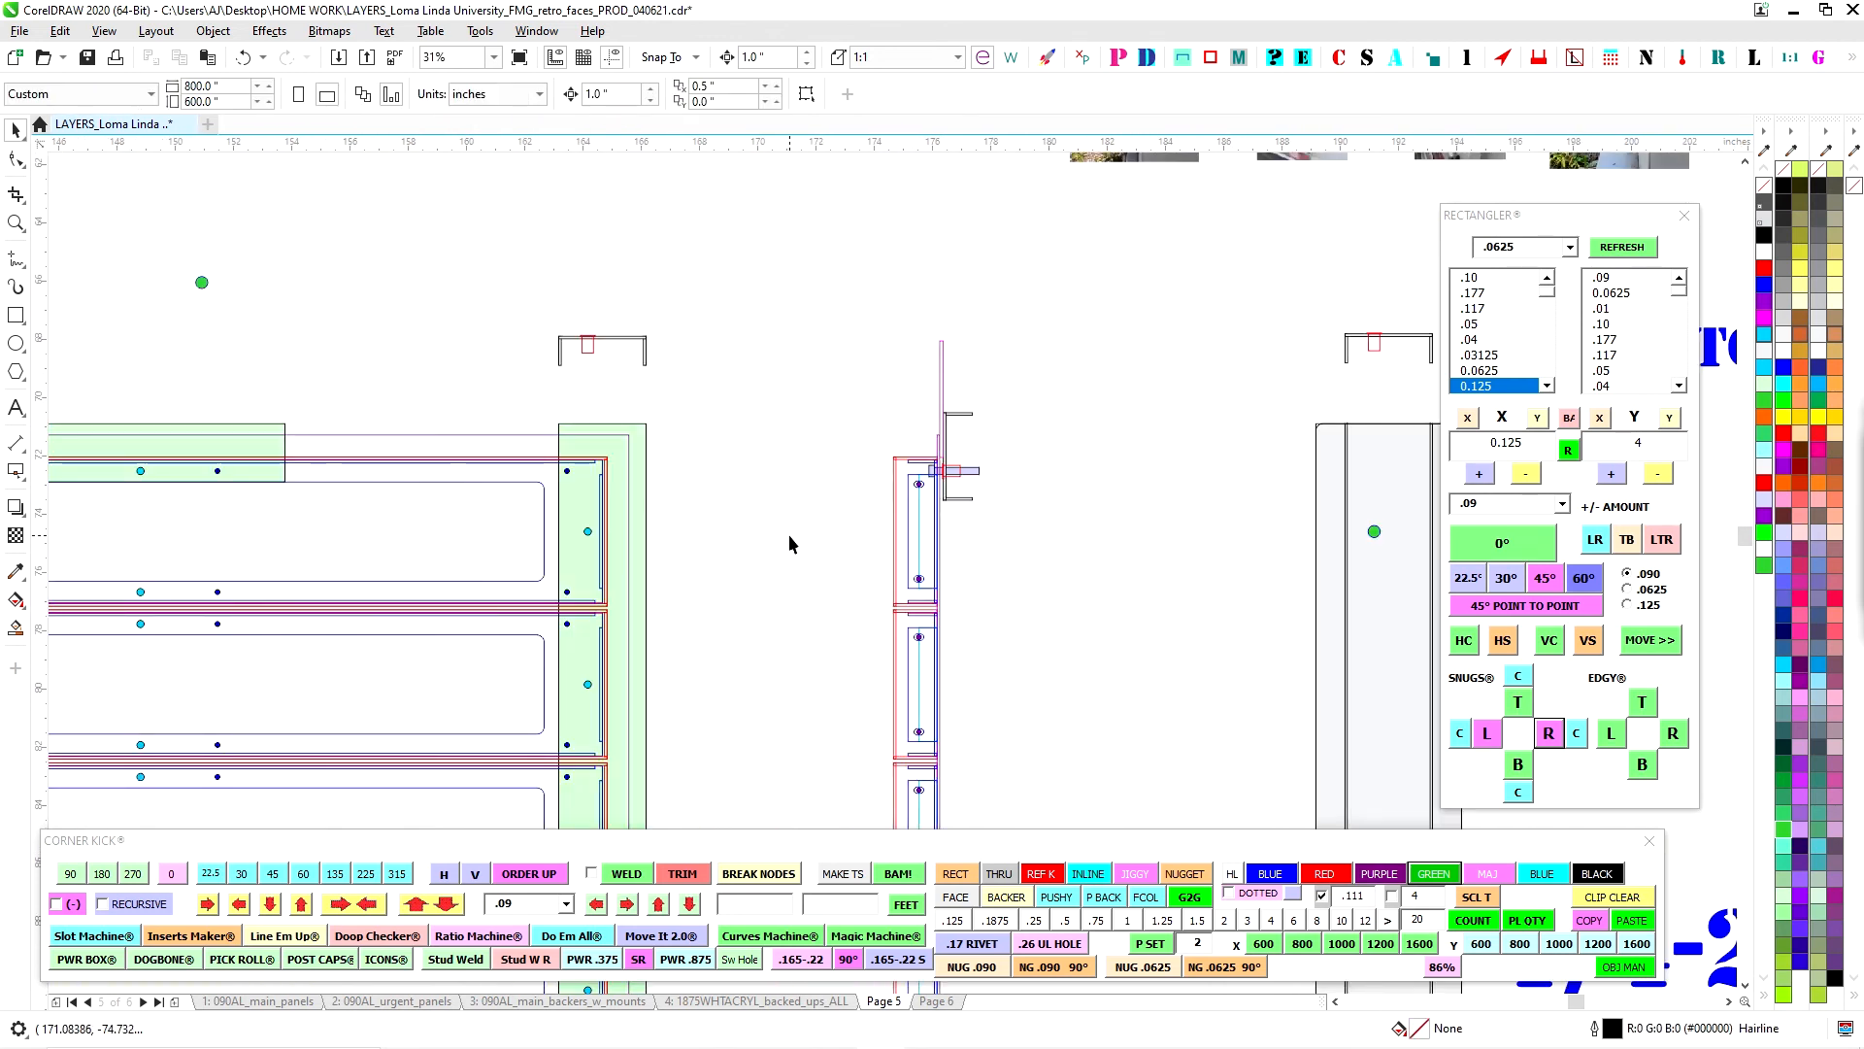
Move the bolt 4 inches left out of the rivnut in the side view and inspect it separately.
{"action": "left_click", "coordinate": [974, 480]}
{"action": "key", "text": "Left"}
{"action": "key", "text": "Left"}
{"action": "key", "text": "Left"}
{"action": "key", "text": "Left"}
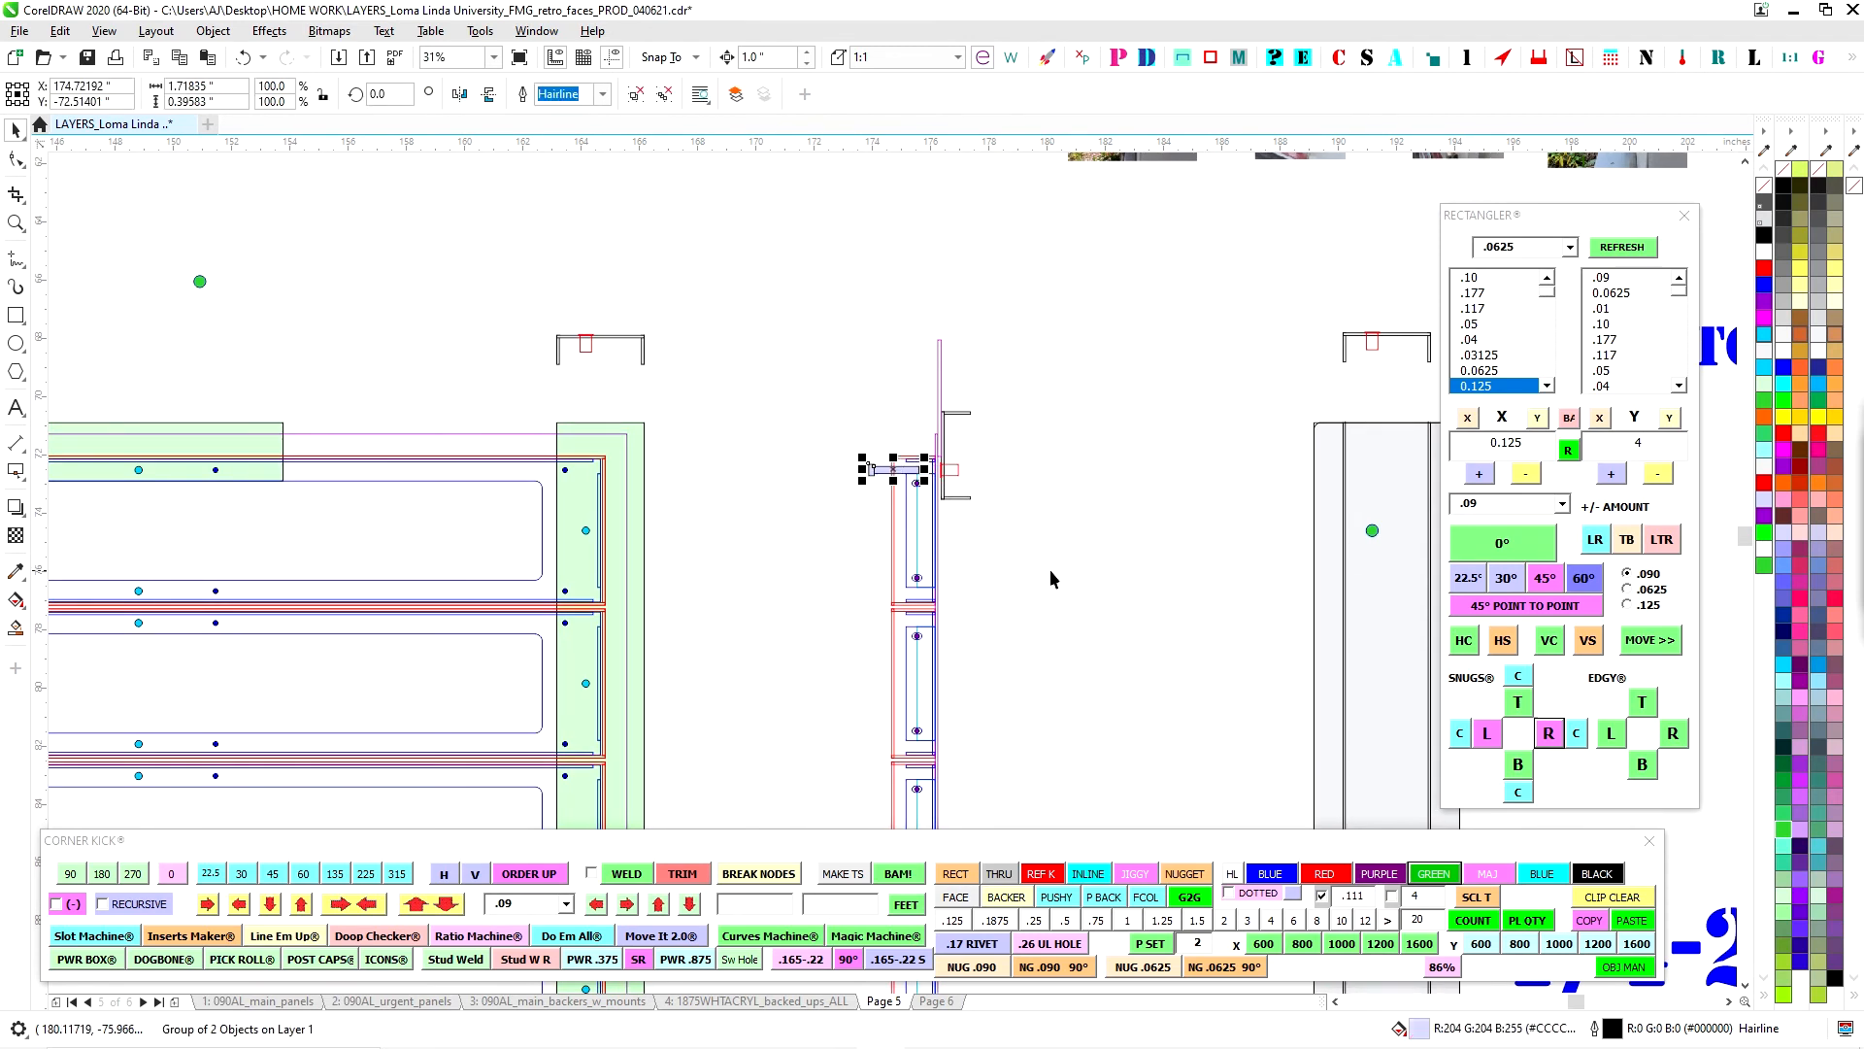
{"action": "scroll", "coordinate": [835, 480], "scroll_direction": "up", "scroll_amount": 2}
{"action": "left_click_drag", "start_coordinate": [835, 479], "coordinate": [1266, 731]}
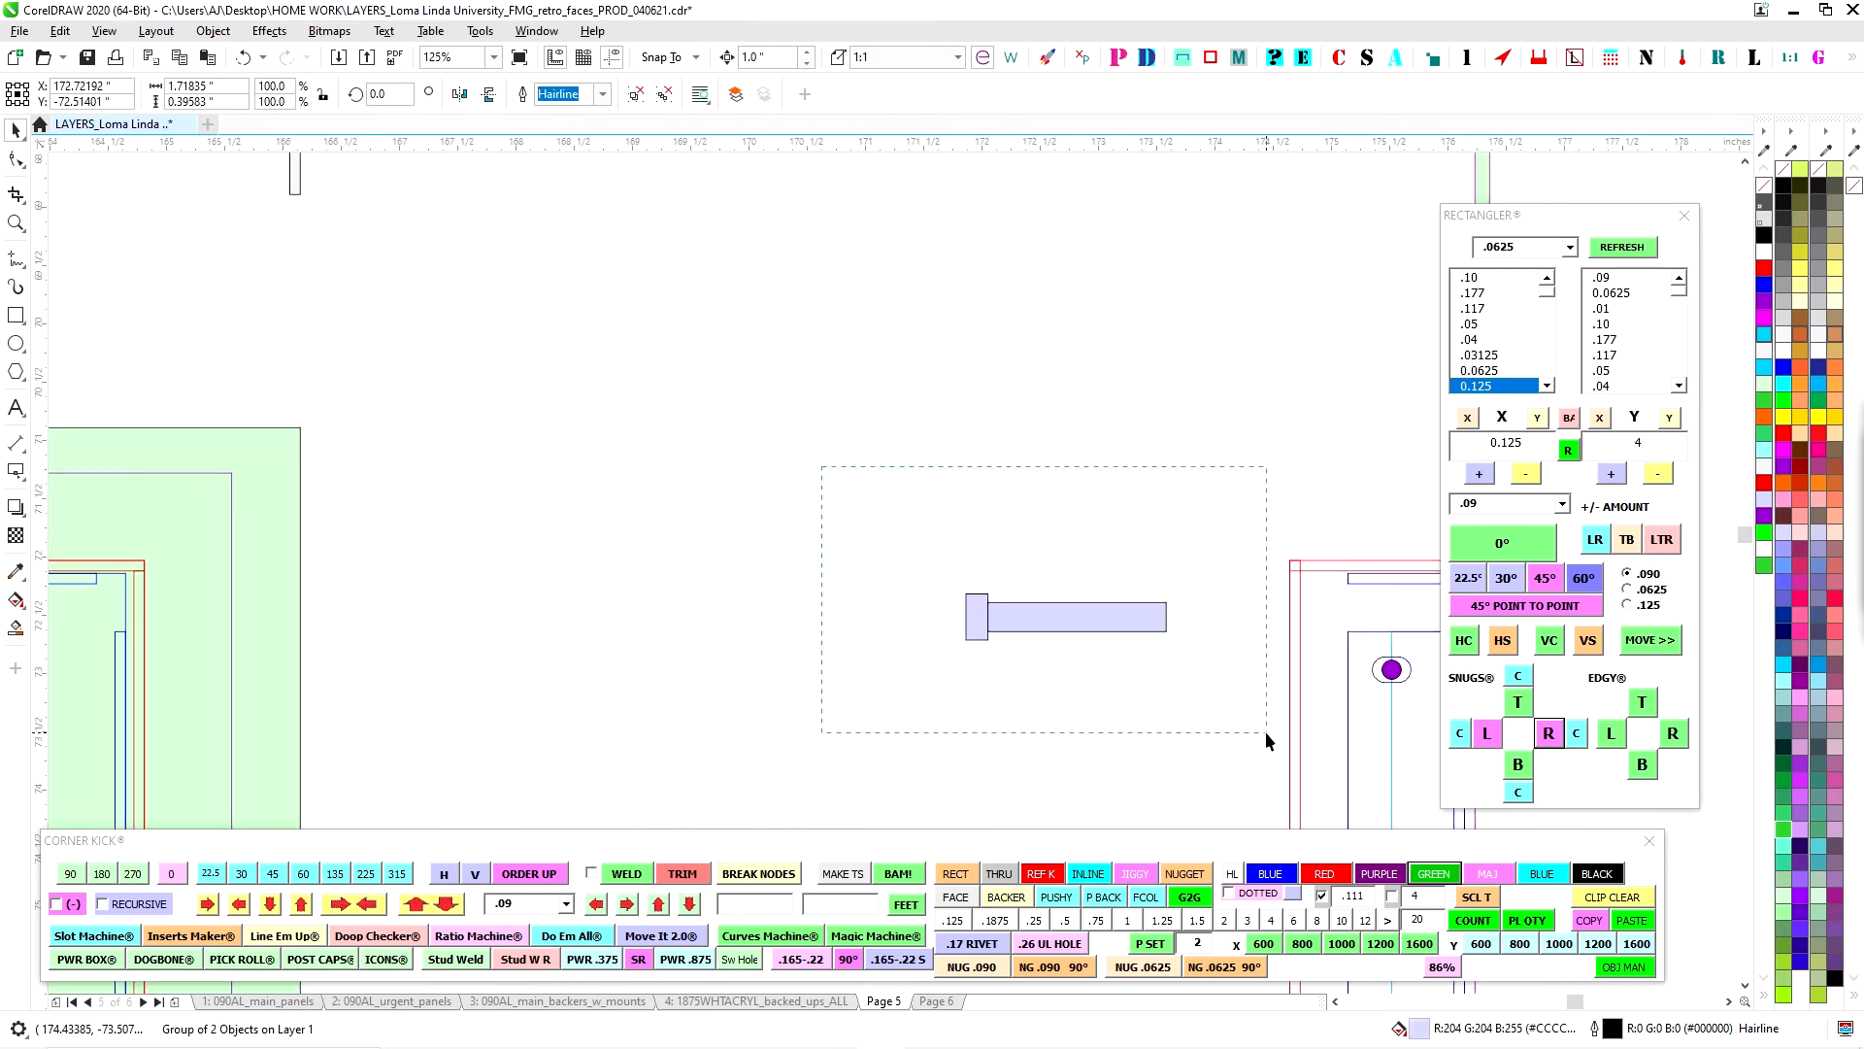
{"action": "scroll", "coordinate": [1266, 731], "scroll_direction": "down", "scroll_amount": 2}
{"action": "scroll", "coordinate": [771, 475], "scroll_direction": "up", "scroll_amount": 1}
{"action": "scroll", "coordinate": [772, 478], "scroll_direction": "up", "scroll_amount": 1}
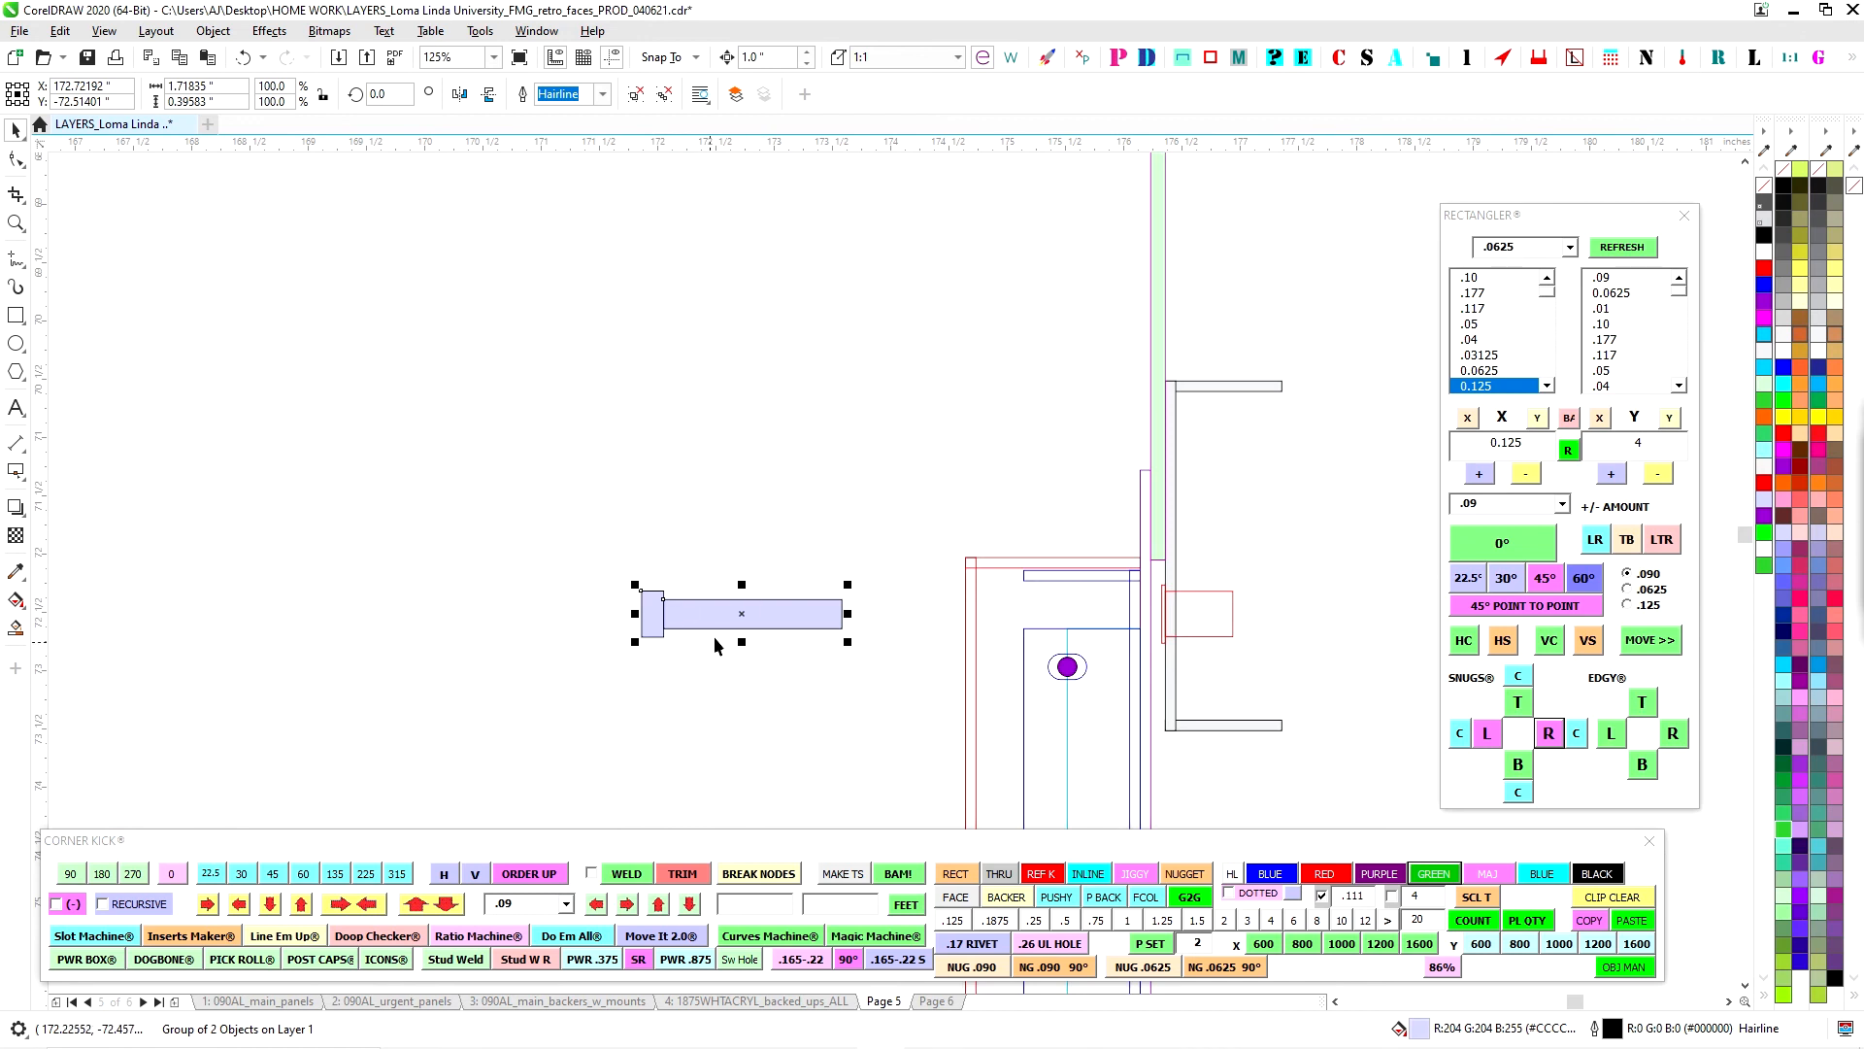
{"action": "scroll", "coordinate": [811, 596], "scroll_direction": "down", "scroll_amount": 2}
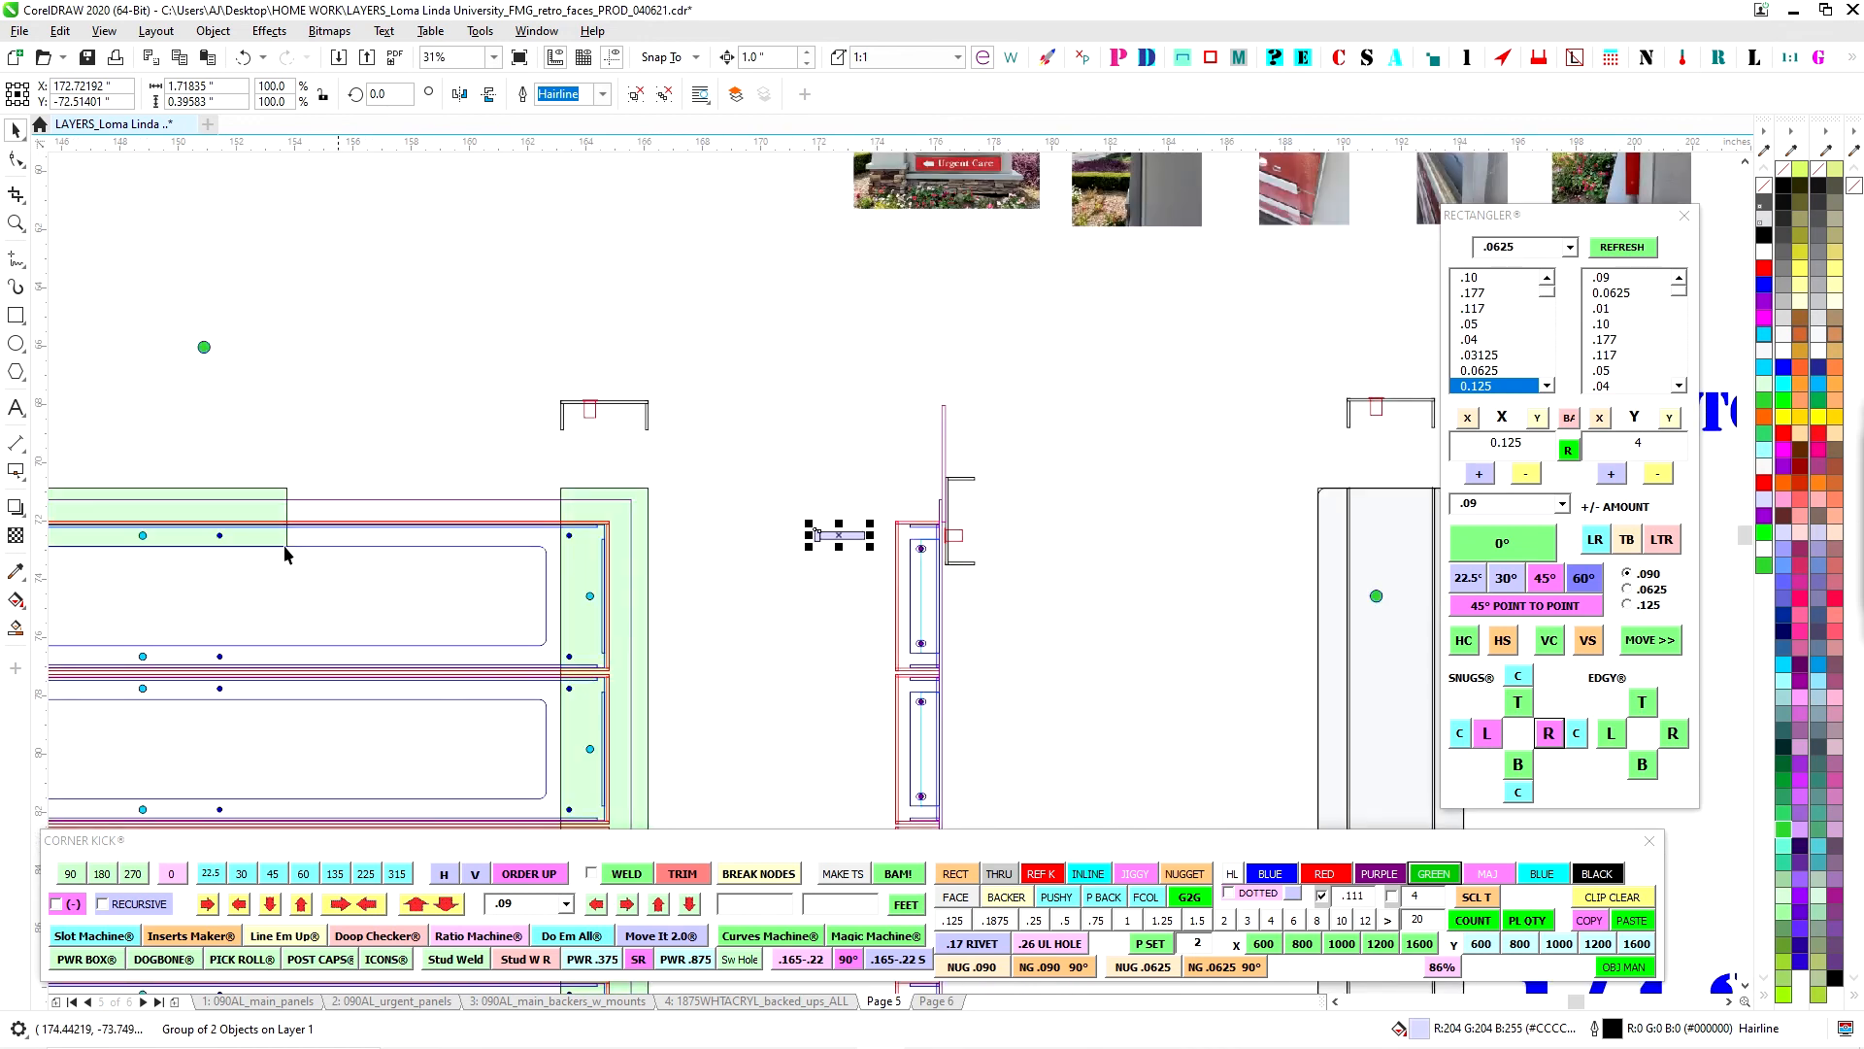
Move the bolt 4 inches right, back through the panel into the channel's rivnut.
{"action": "scroll", "coordinate": [670, 534], "scroll_direction": "down", "scroll_amount": 2}
{"action": "scroll", "coordinate": [771, 532], "scroll_direction": "up", "scroll_amount": 2}
{"action": "key", "text": "Right"}
{"action": "key", "text": "Right"}
{"action": "key", "text": "Right"}
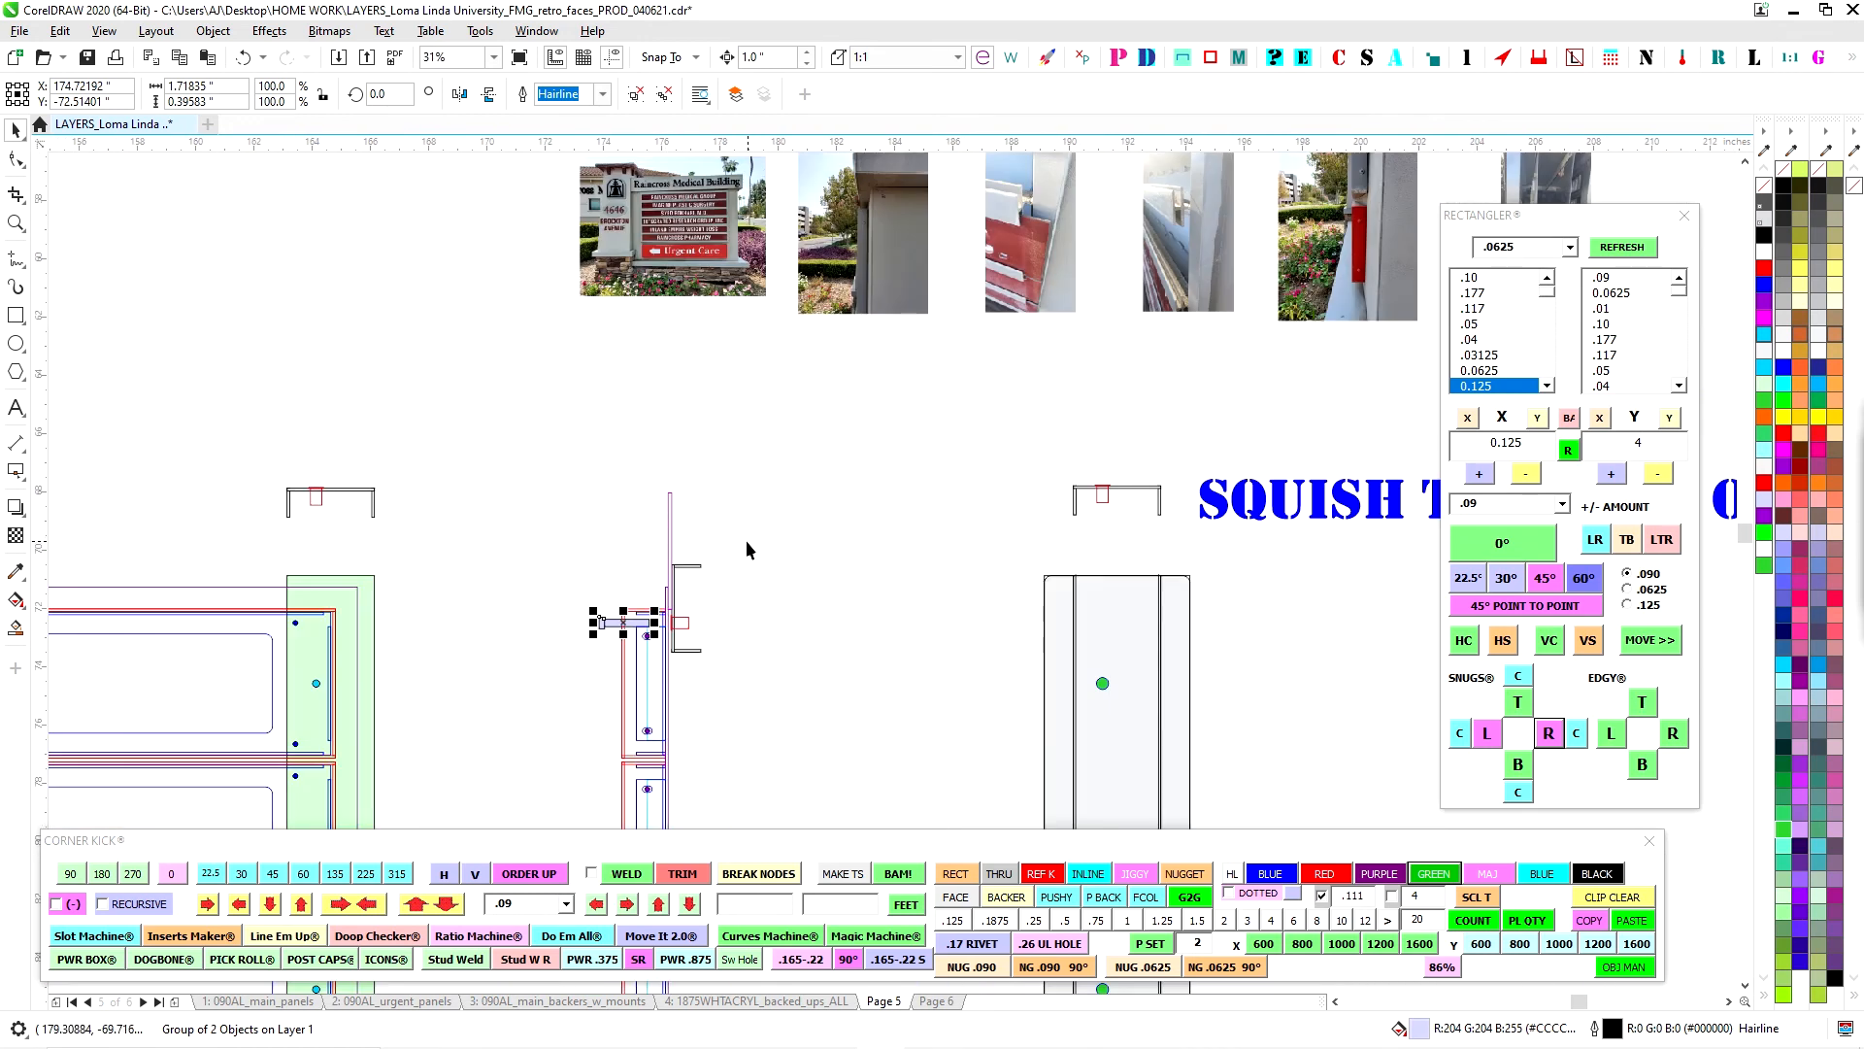
{"action": "key", "text": "Right"}
{"action": "scroll", "coordinate": [722, 636], "scroll_direction": "up", "scroll_amount": 1}
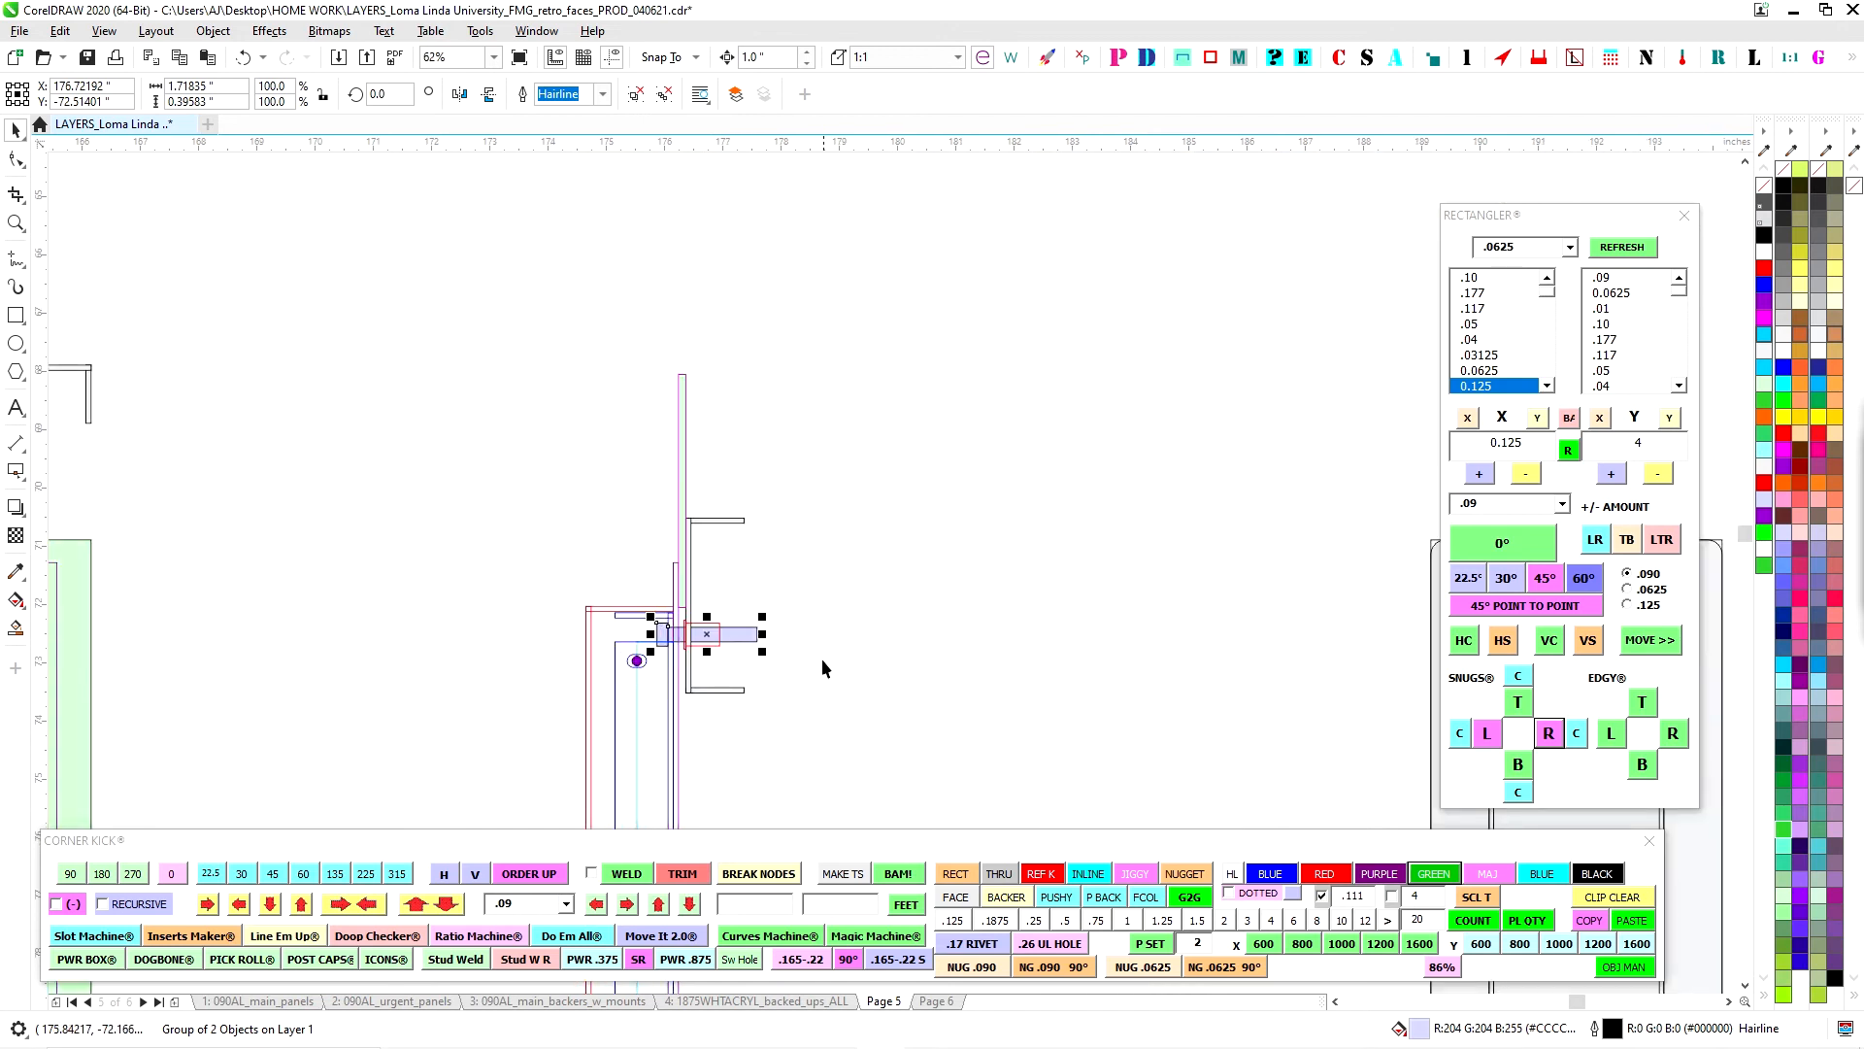
Examine the upper panel edge between the two vertical channels and its overlap with the horizontal channel.
{"action": "scroll", "coordinate": [974, 544], "scroll_direction": "down", "scroll_amount": 2}
{"action": "scroll", "coordinate": [841, 447], "scroll_direction": "up", "scroll_amount": 1}
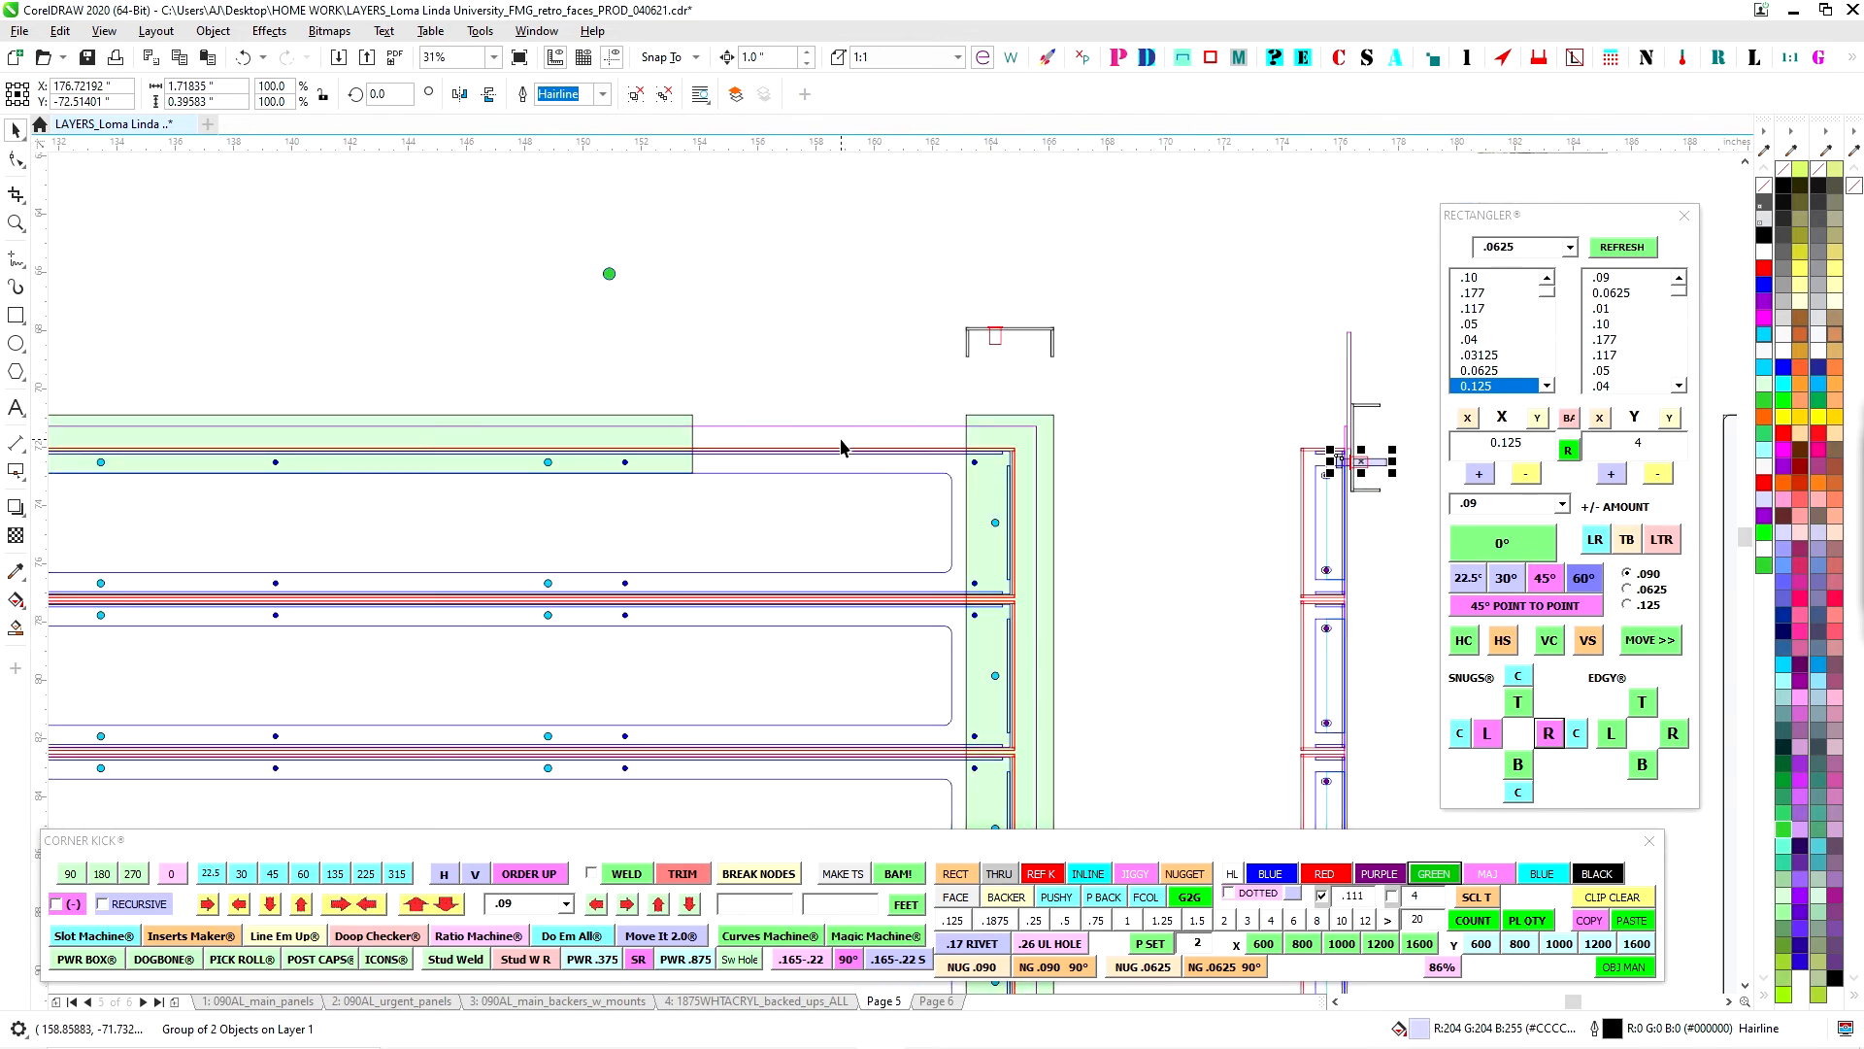
{"action": "scroll", "coordinate": [1015, 473], "scroll_direction": "down", "scroll_amount": 1}
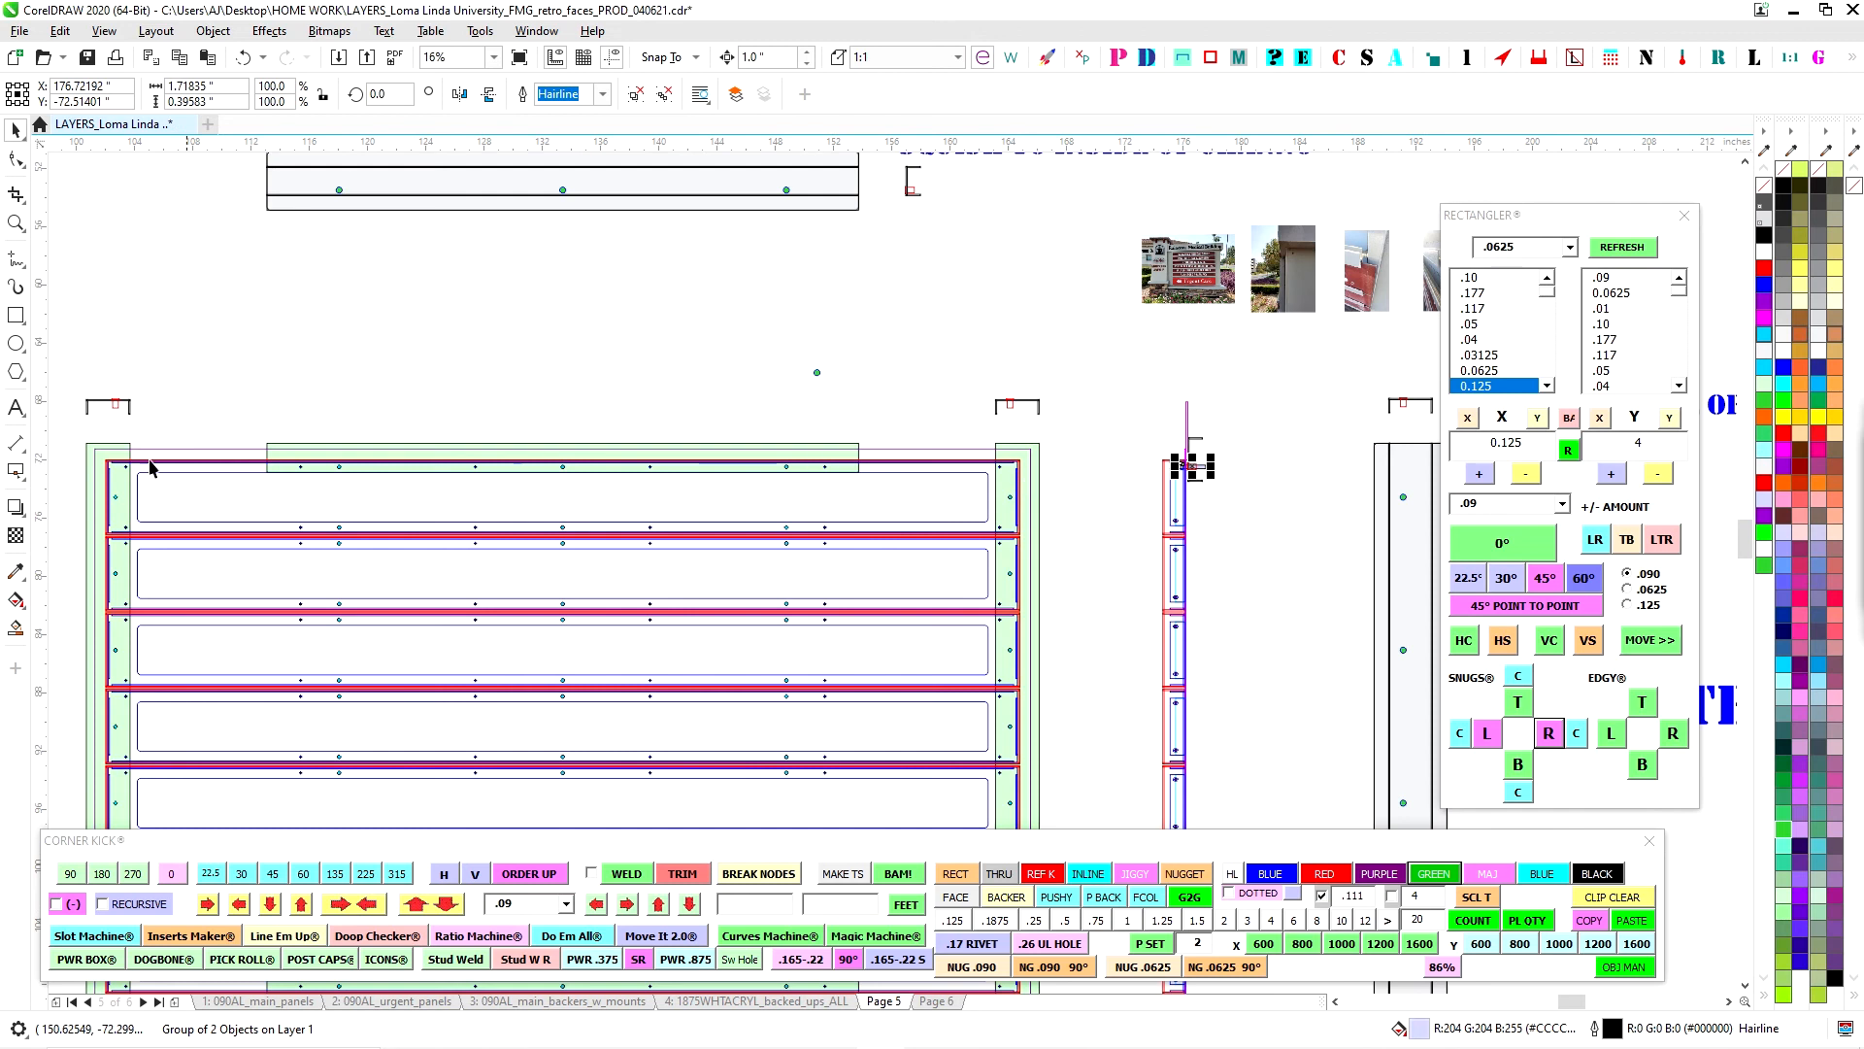
{"action": "scroll", "coordinate": [222, 459], "scroll_direction": "up", "scroll_amount": 1}
{"action": "scroll", "coordinate": [460, 456], "scroll_direction": "down", "scroll_amount": 2}
{"action": "left_click_drag", "start_coordinate": [565, 477], "coordinate": [663, 392]}
{"action": "scroll", "coordinate": [880, 633], "scroll_direction": "up", "scroll_amount": 1}
{"action": "left_click_drag", "start_coordinate": [732, 663], "coordinate": [844, 626]}
Deselect the bolt and review the full channel and panel layout alongside the row of site photos.
{"action": "scroll", "coordinate": [923, 667], "scroll_direction": "down", "scroll_amount": 1}
{"action": "scroll", "coordinate": [586, 524], "scroll_direction": "down", "scroll_amount": 2}
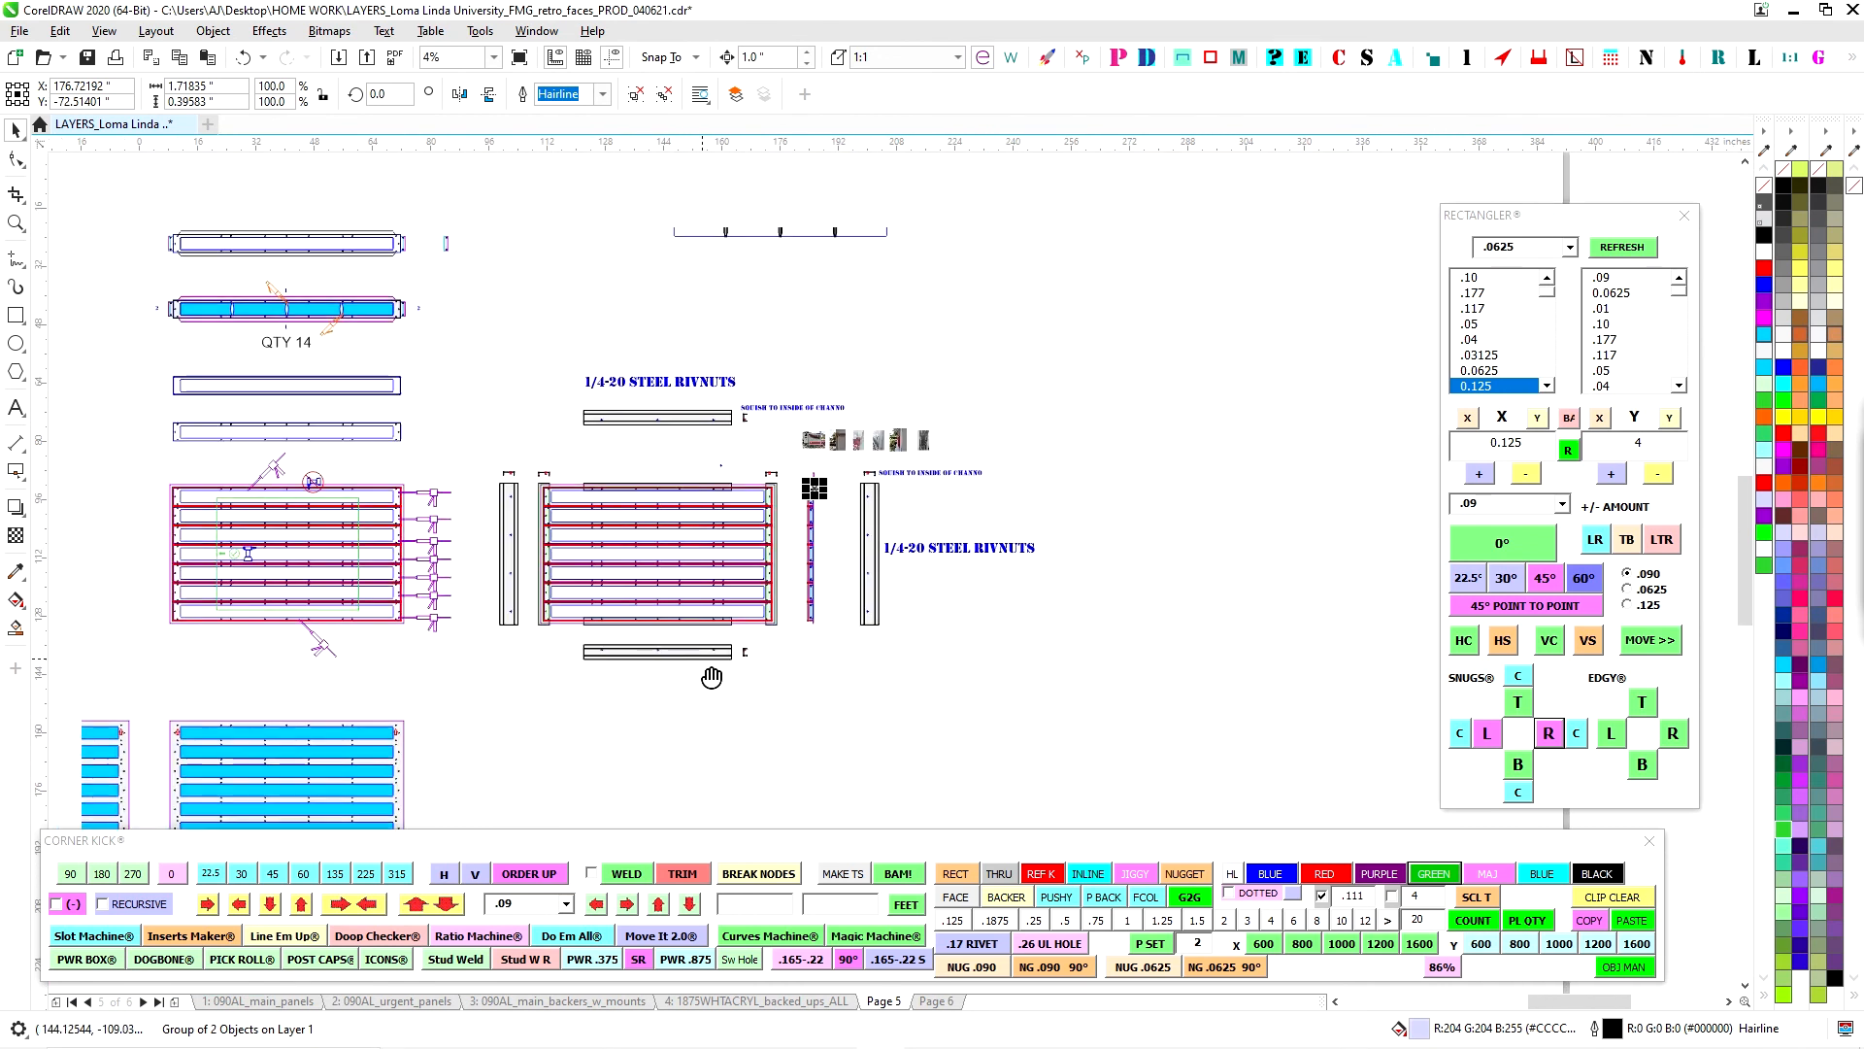
{"action": "scroll", "coordinate": [808, 468], "scroll_direction": "up", "scroll_amount": 4}
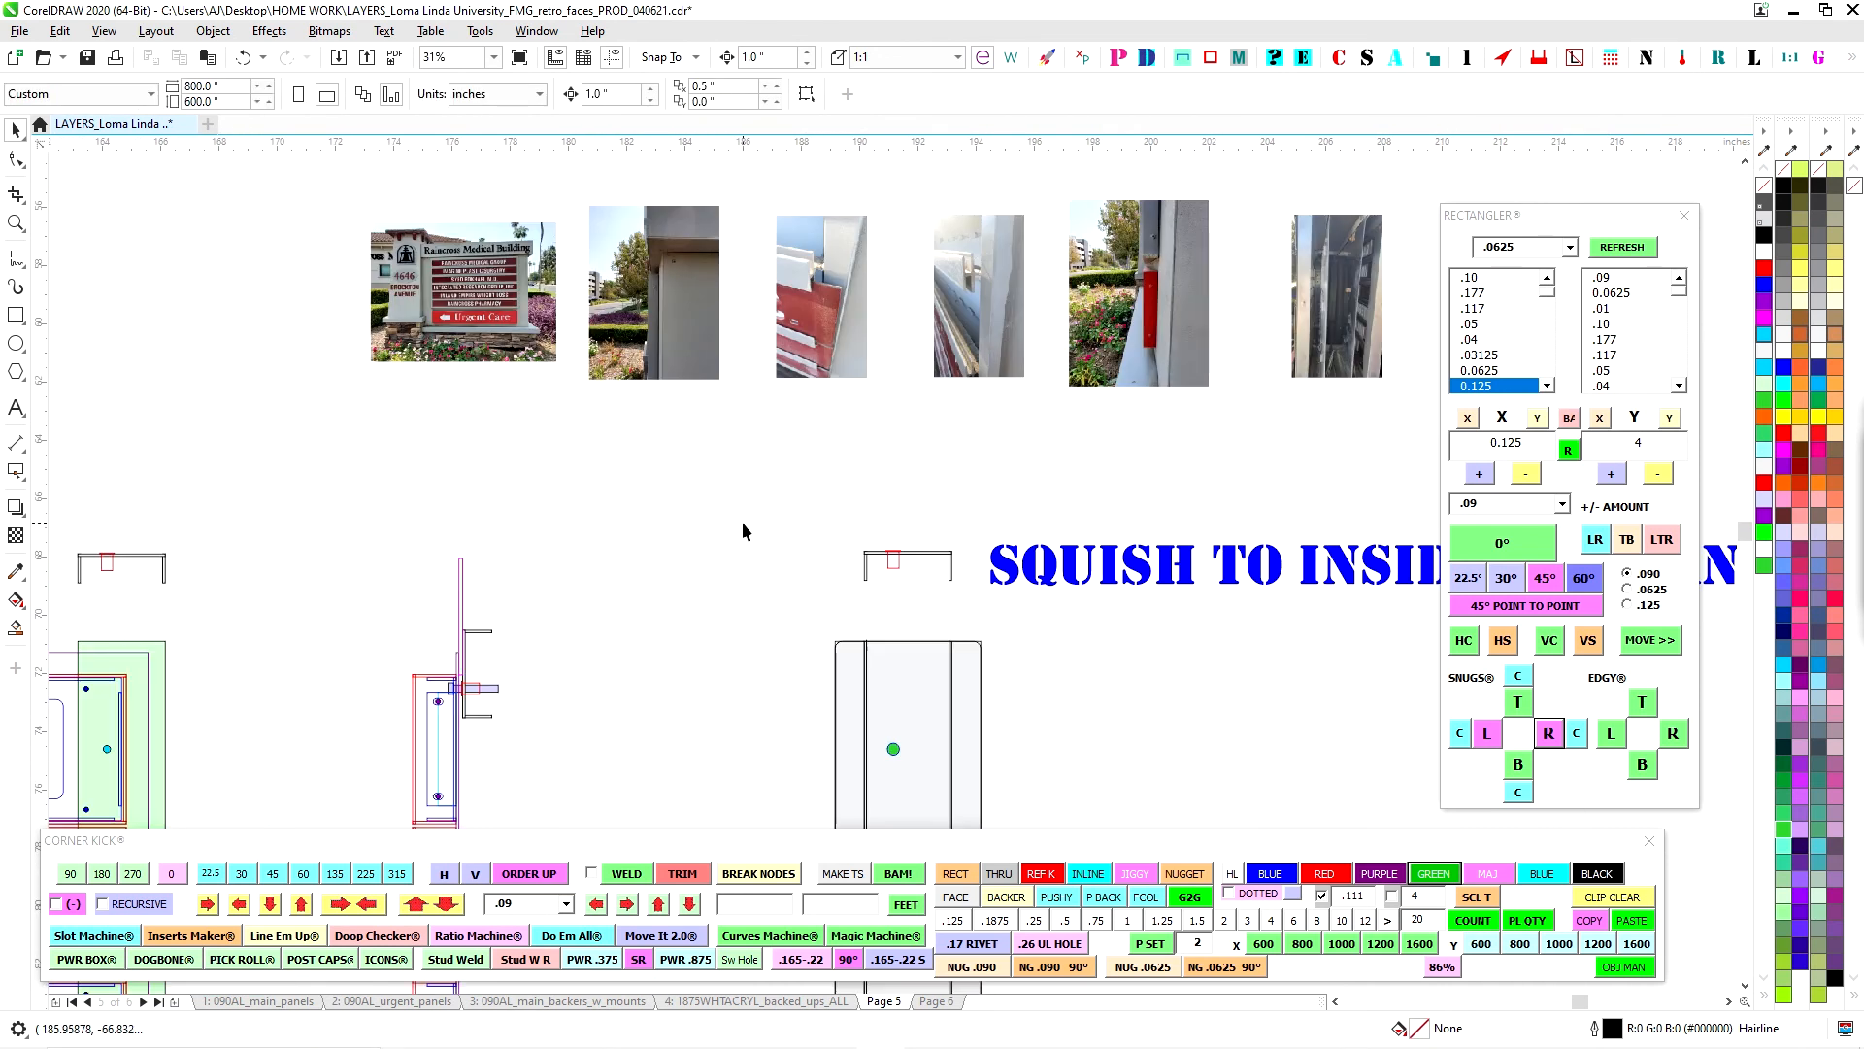
{"action": "scroll", "coordinate": [745, 529], "scroll_direction": "down", "scroll_amount": 4}
{"action": "scroll", "coordinate": [869, 583], "scroll_direction": "up", "scroll_amount": 2}
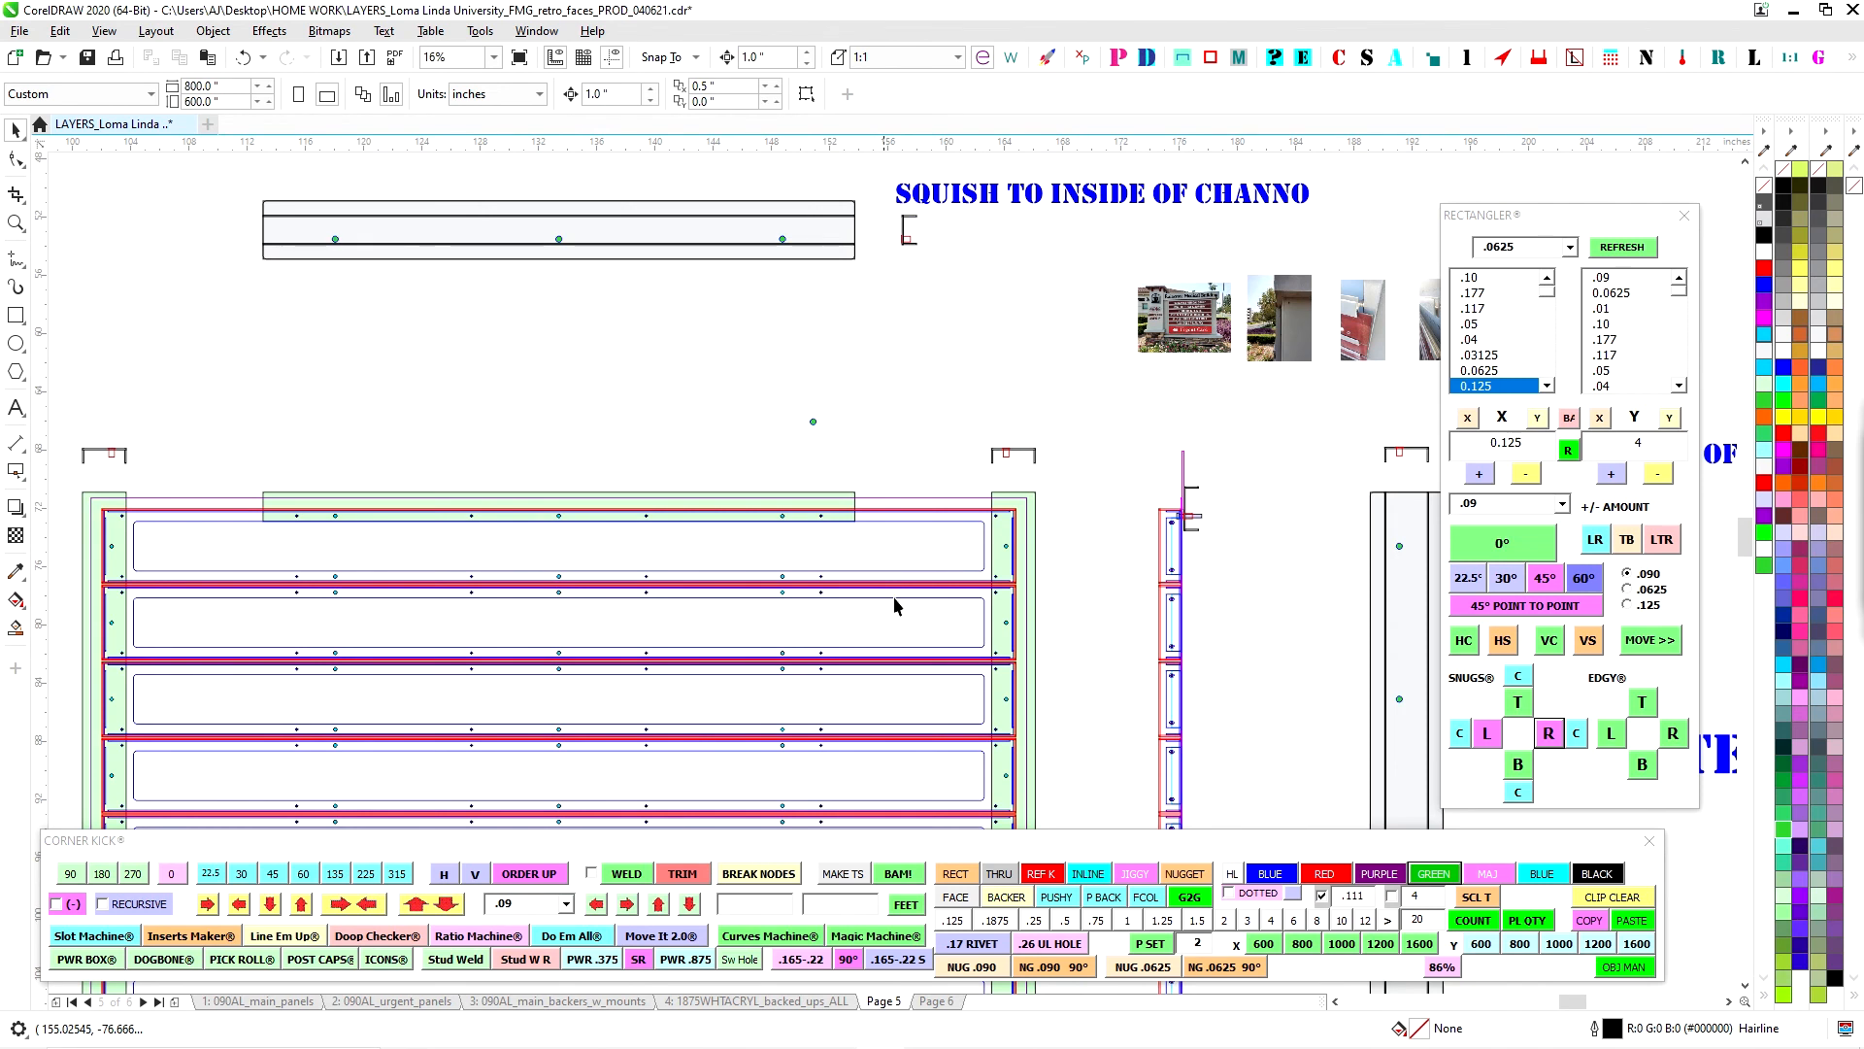
{"action": "scroll", "coordinate": [1062, 612], "scroll_direction": "down", "scroll_amount": 1}
{"action": "left_click_drag", "start_coordinate": [1057, 674], "coordinate": [1079, 457]}
{"action": "left_click_drag", "start_coordinate": [908, 696], "coordinate": [681, 811]}
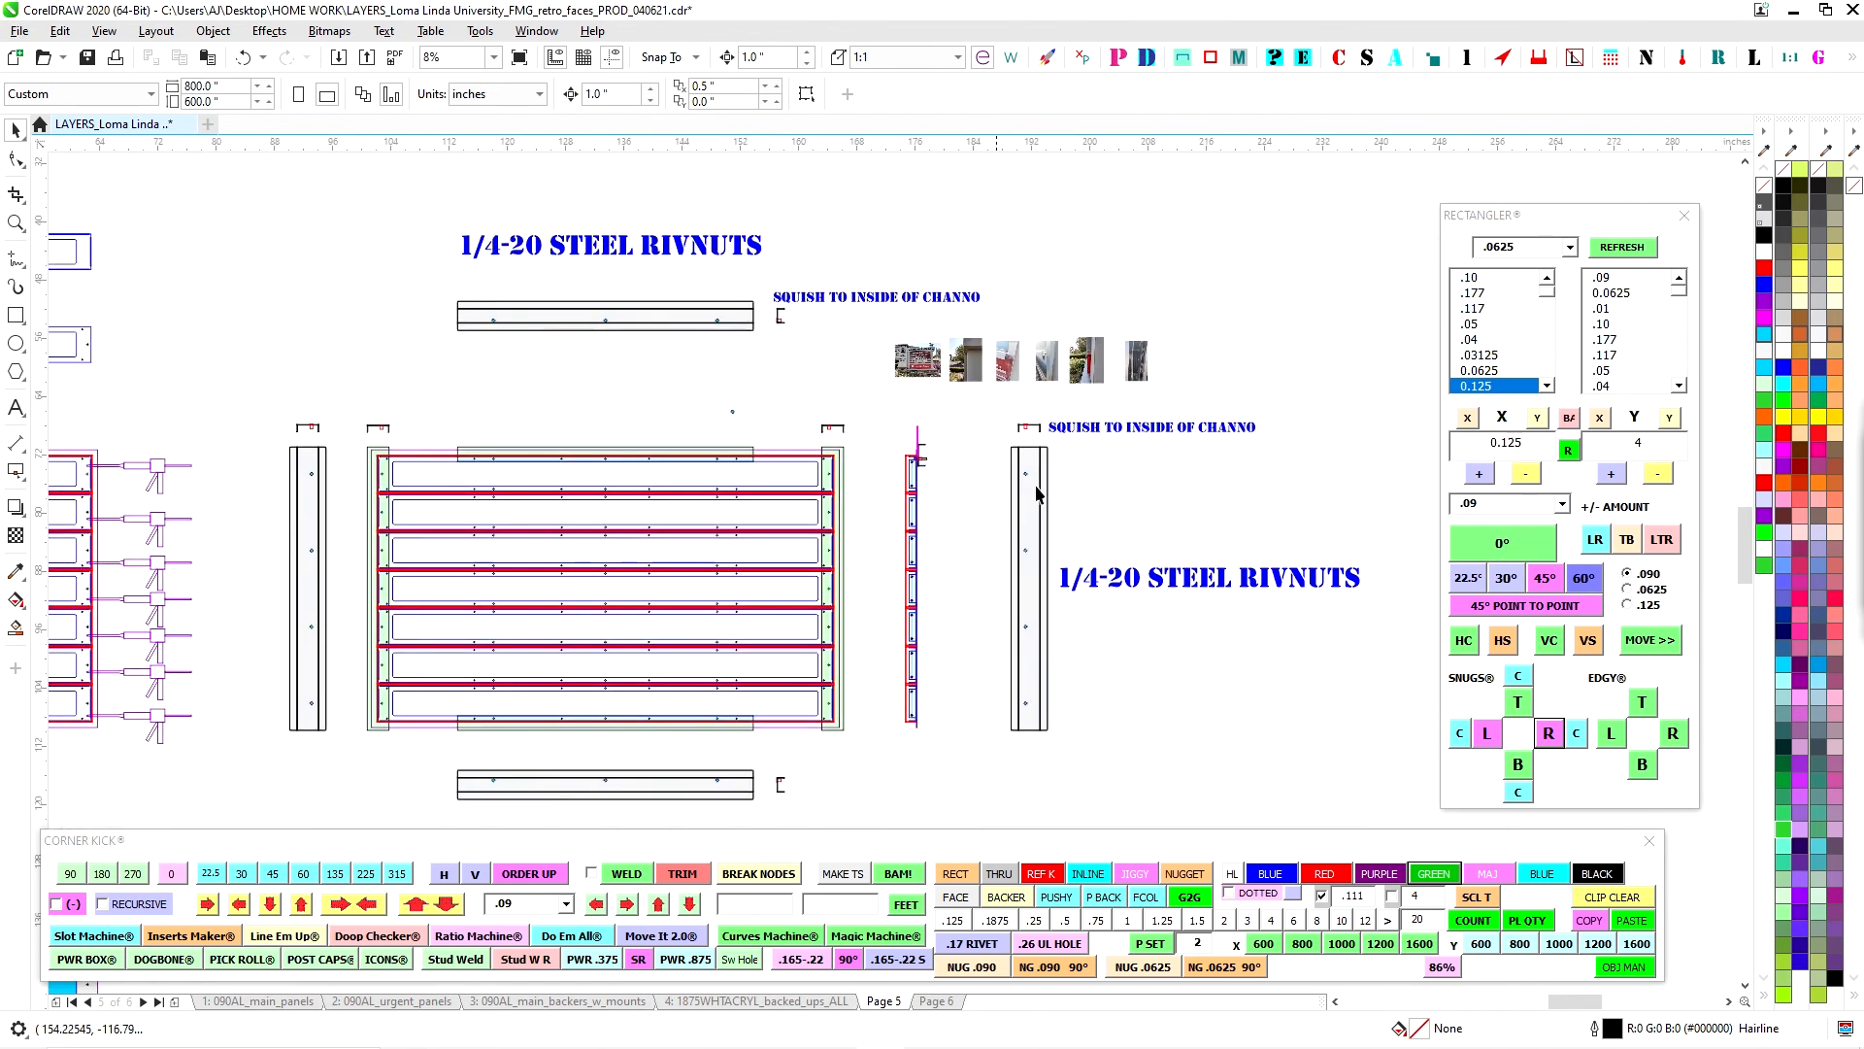
Examine the mirrored URGENT CARE panel drawing and compare it with the red Urgent Care panel in the site photo.
{"action": "scroll", "coordinate": [1074, 466], "scroll_direction": "down", "scroll_amount": 1}
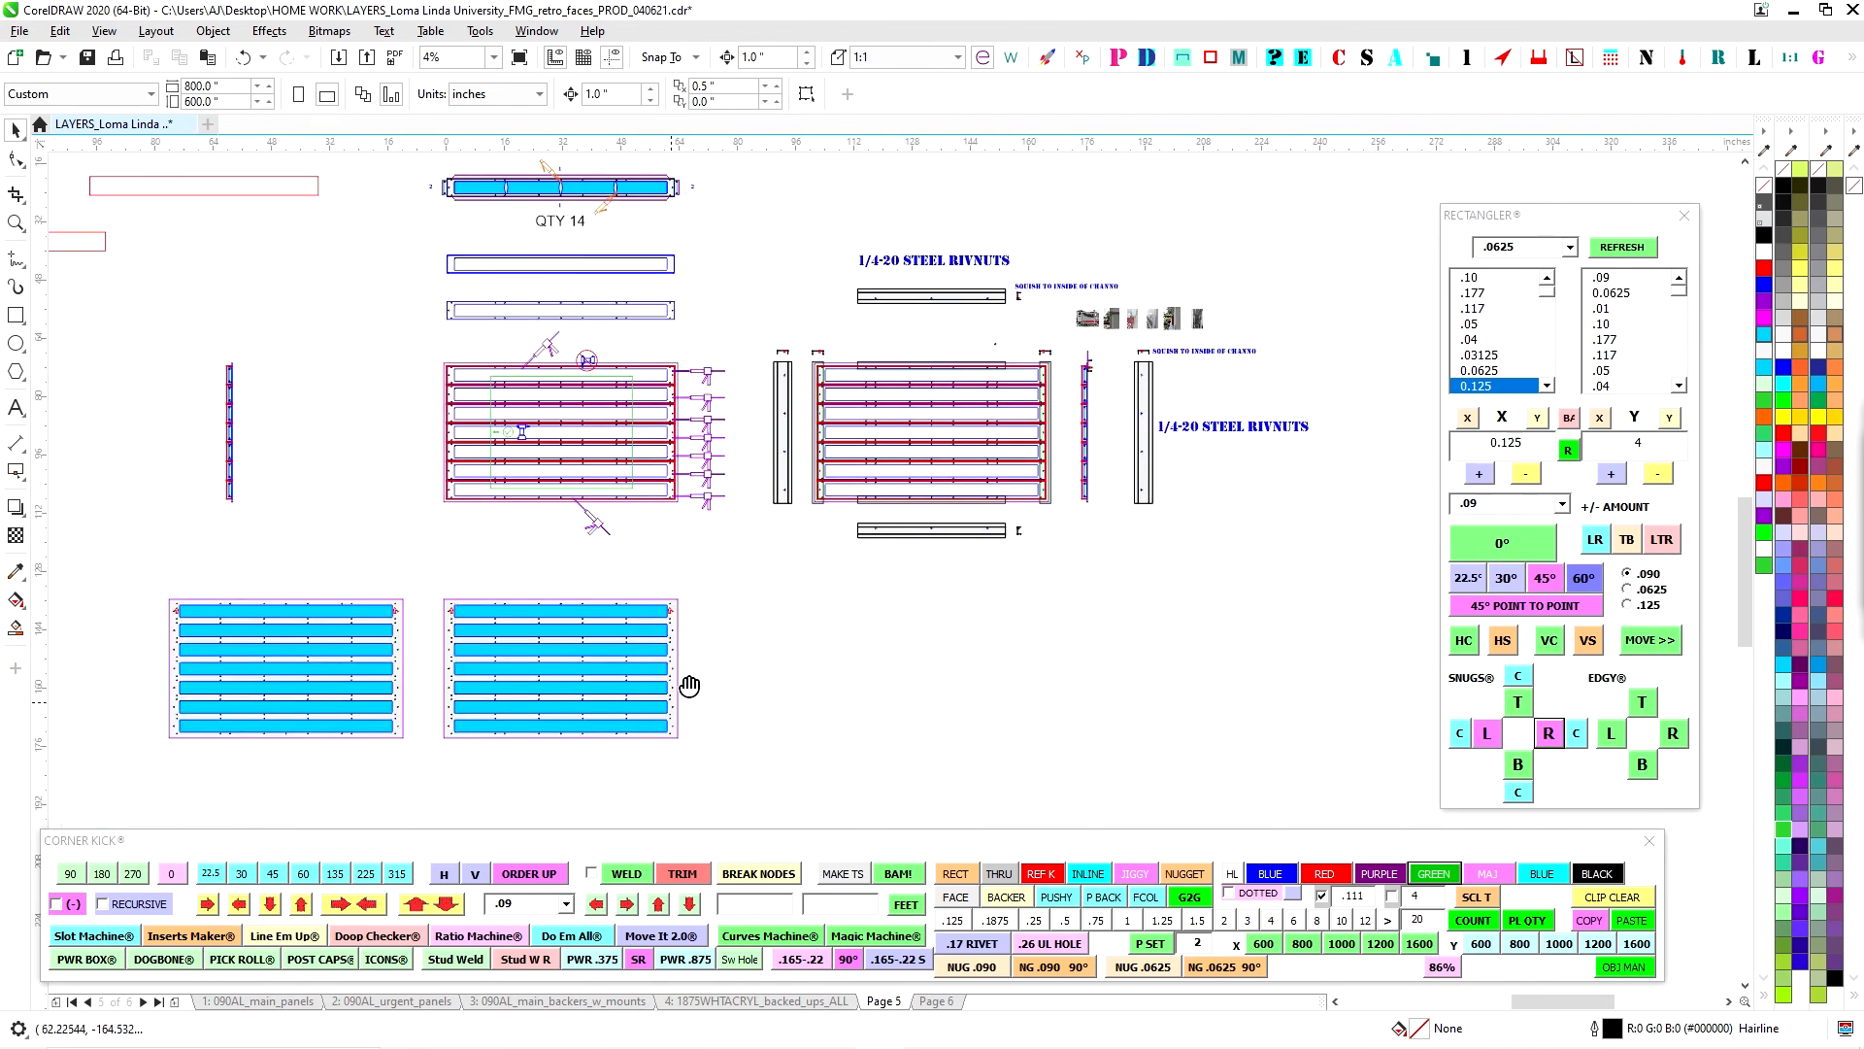
{"action": "left_click_drag", "start_coordinate": [570, 616], "coordinate": [661, 573]}
{"action": "scroll", "coordinate": [660, 571], "scroll_direction": "up", "scroll_amount": 2}
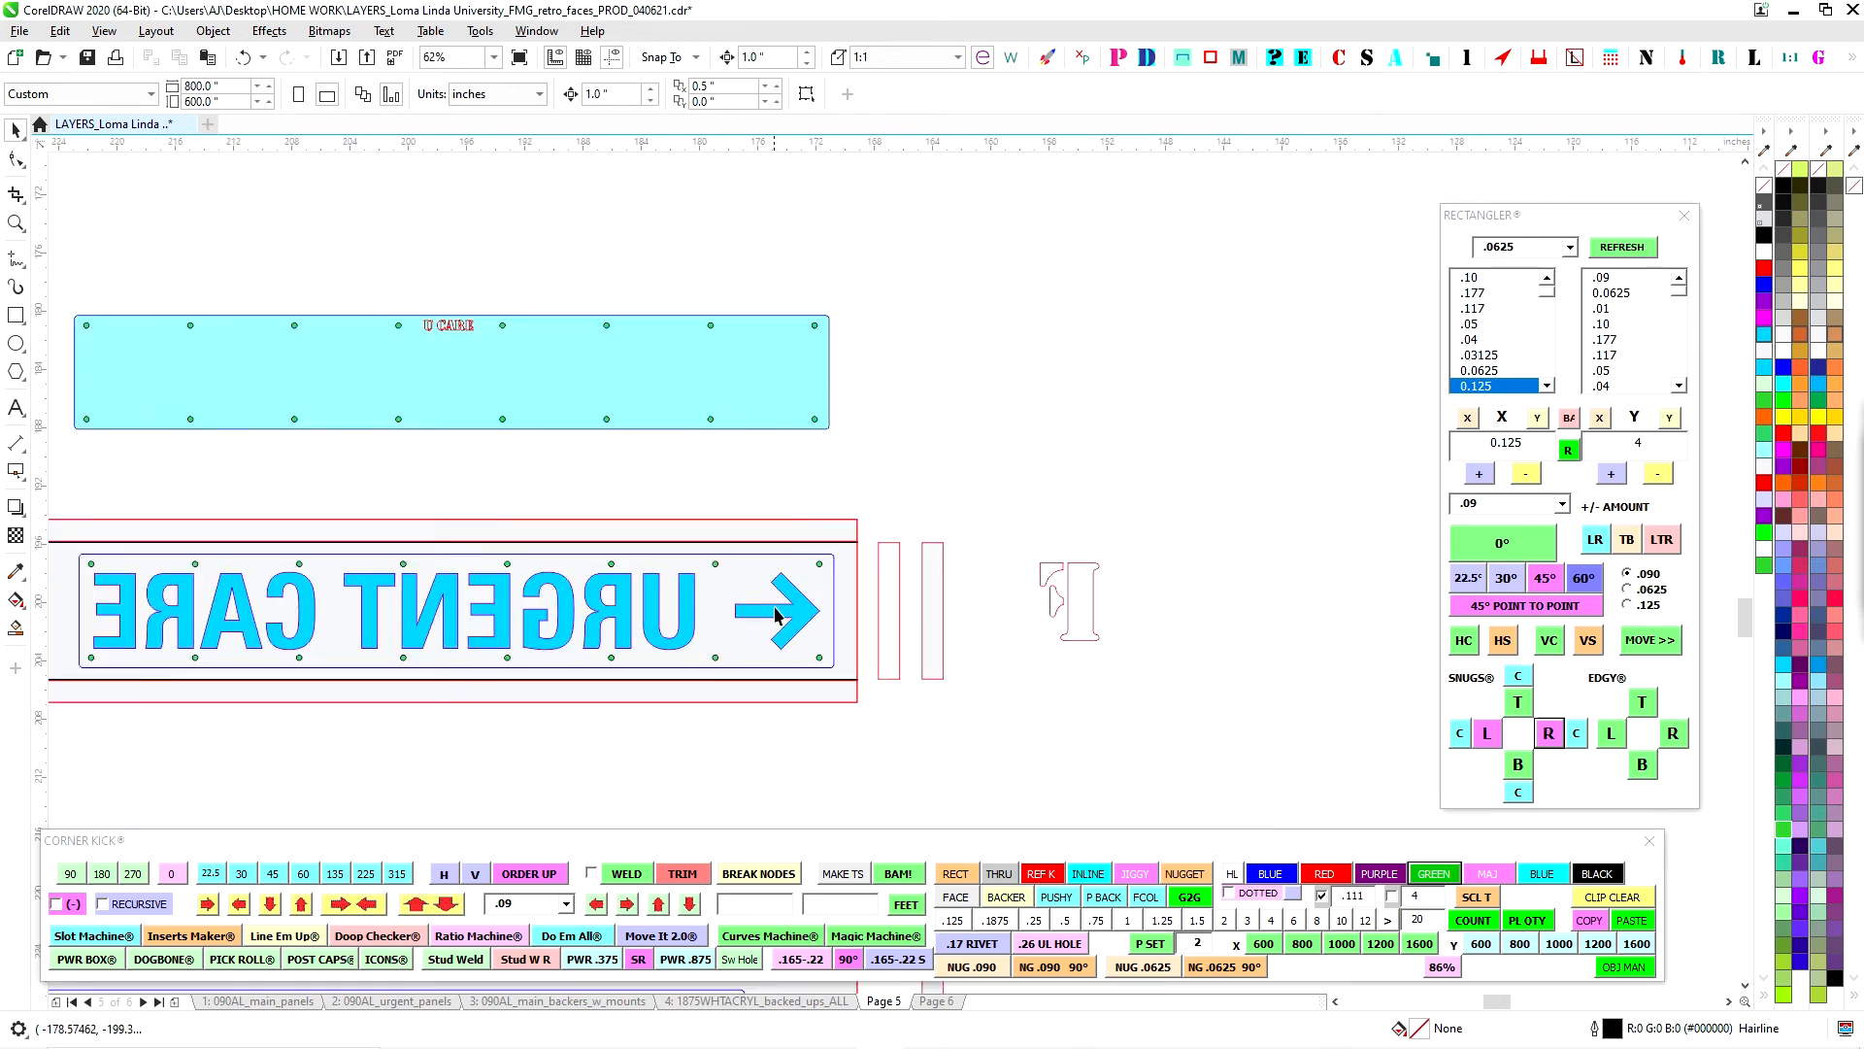
{"action": "scroll", "coordinate": [738, 575], "scroll_direction": "down", "scroll_amount": 1}
{"action": "scroll", "coordinate": [1076, 637], "scroll_direction": "down", "scroll_amount": 2}
{"action": "scroll", "coordinate": [1043, 466], "scroll_direction": "up", "scroll_amount": 3}
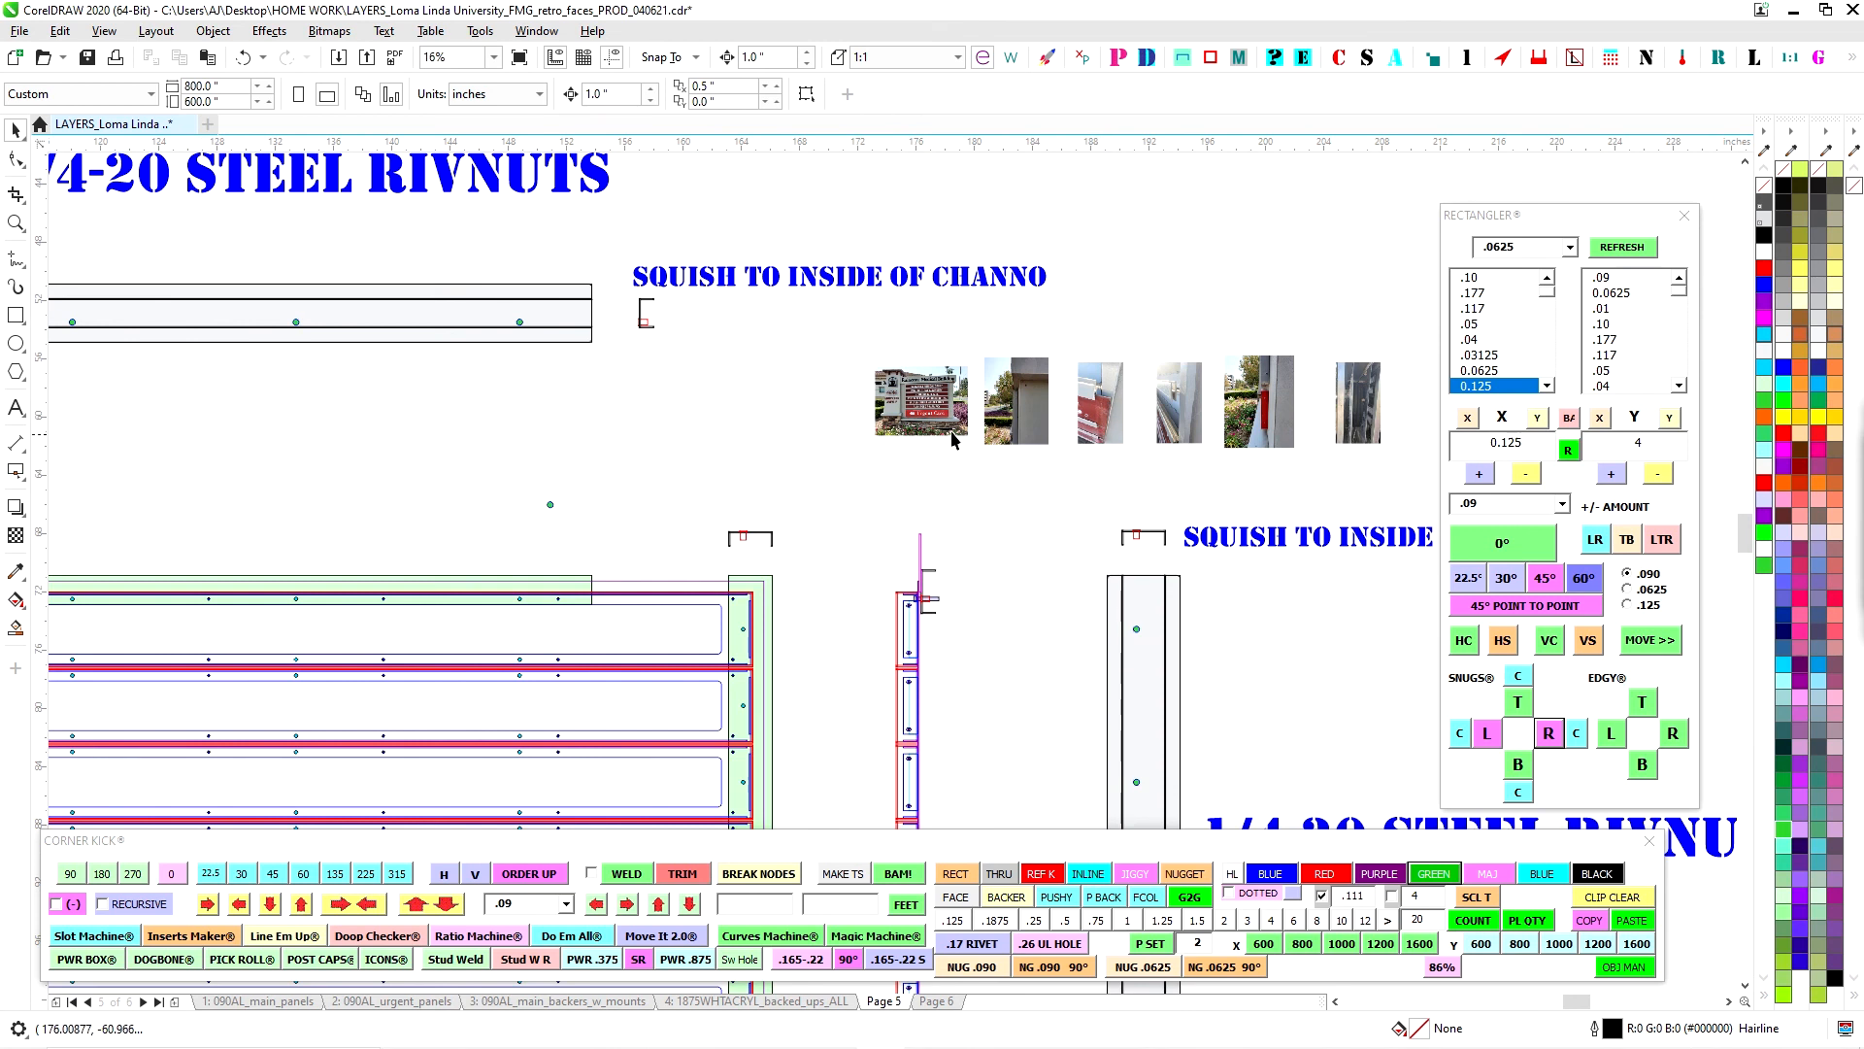
{"action": "scroll", "coordinate": [948, 417], "scroll_direction": "up", "scroll_amount": 3}
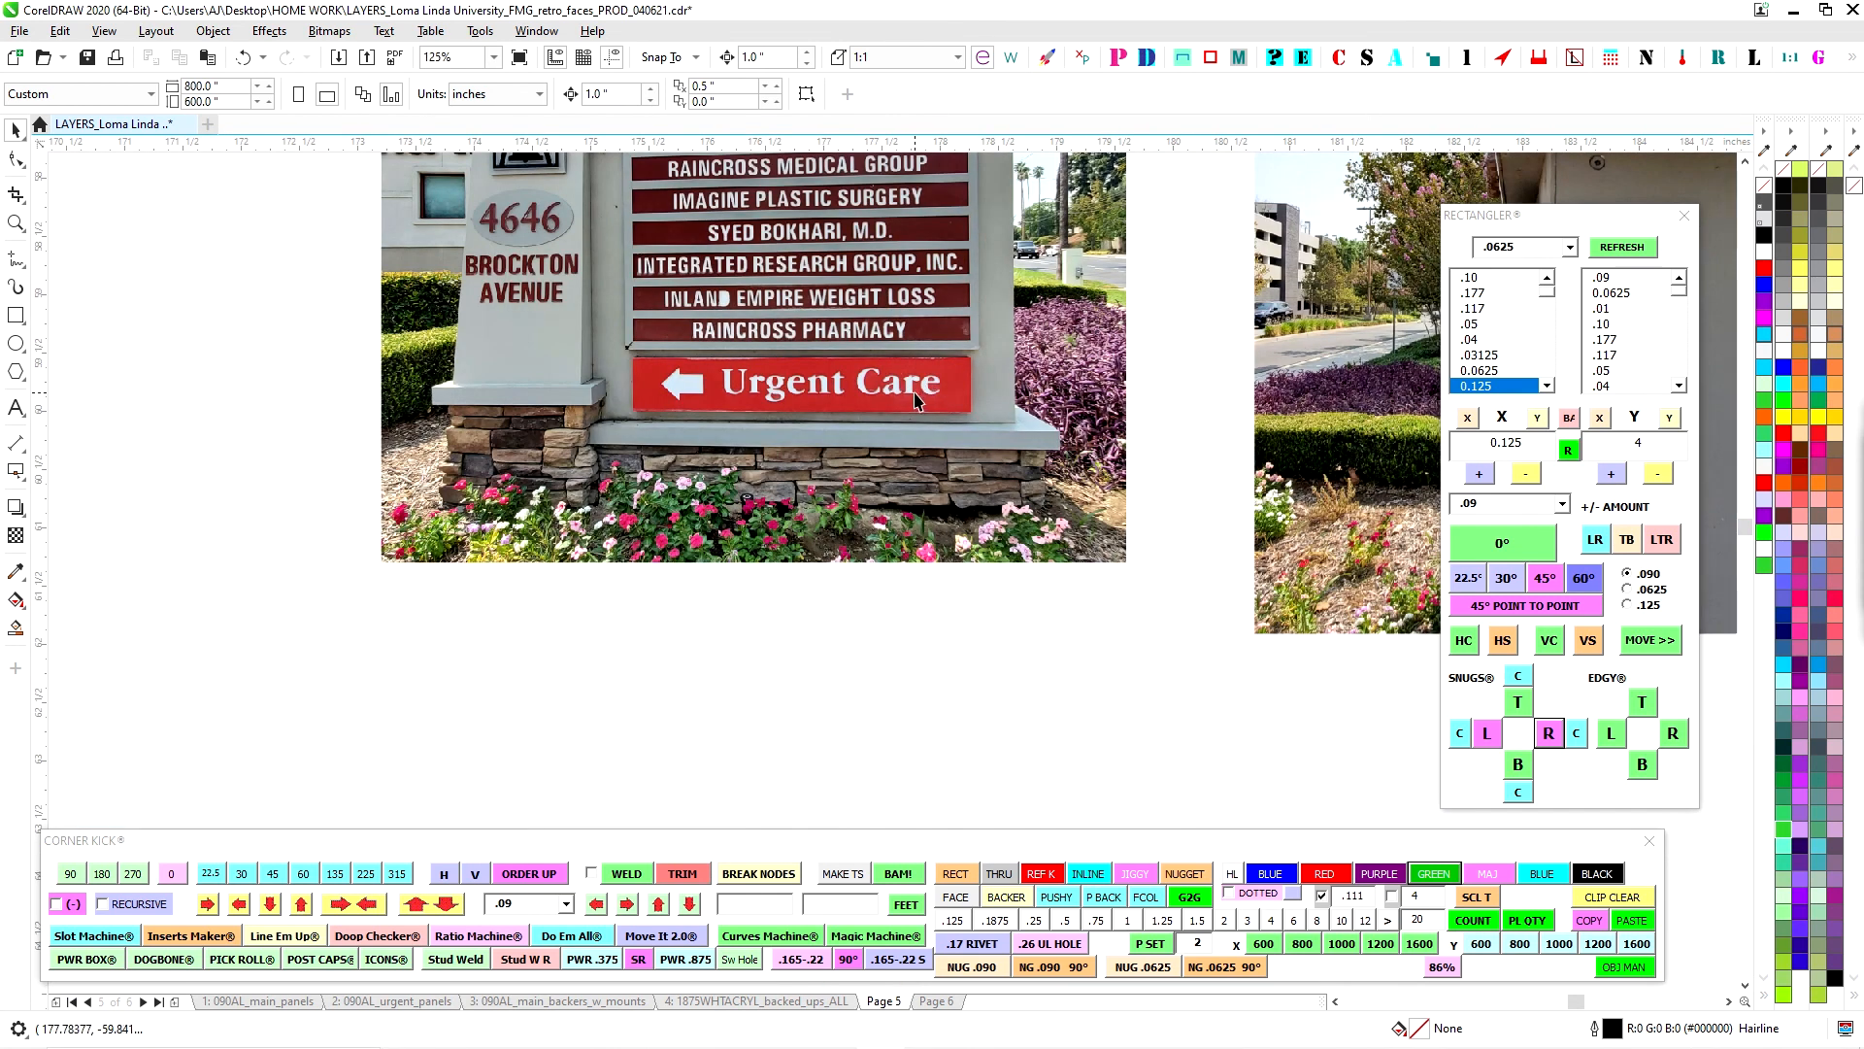
{"action": "scroll", "coordinate": [985, 322], "scroll_direction": "up", "scroll_amount": 1}
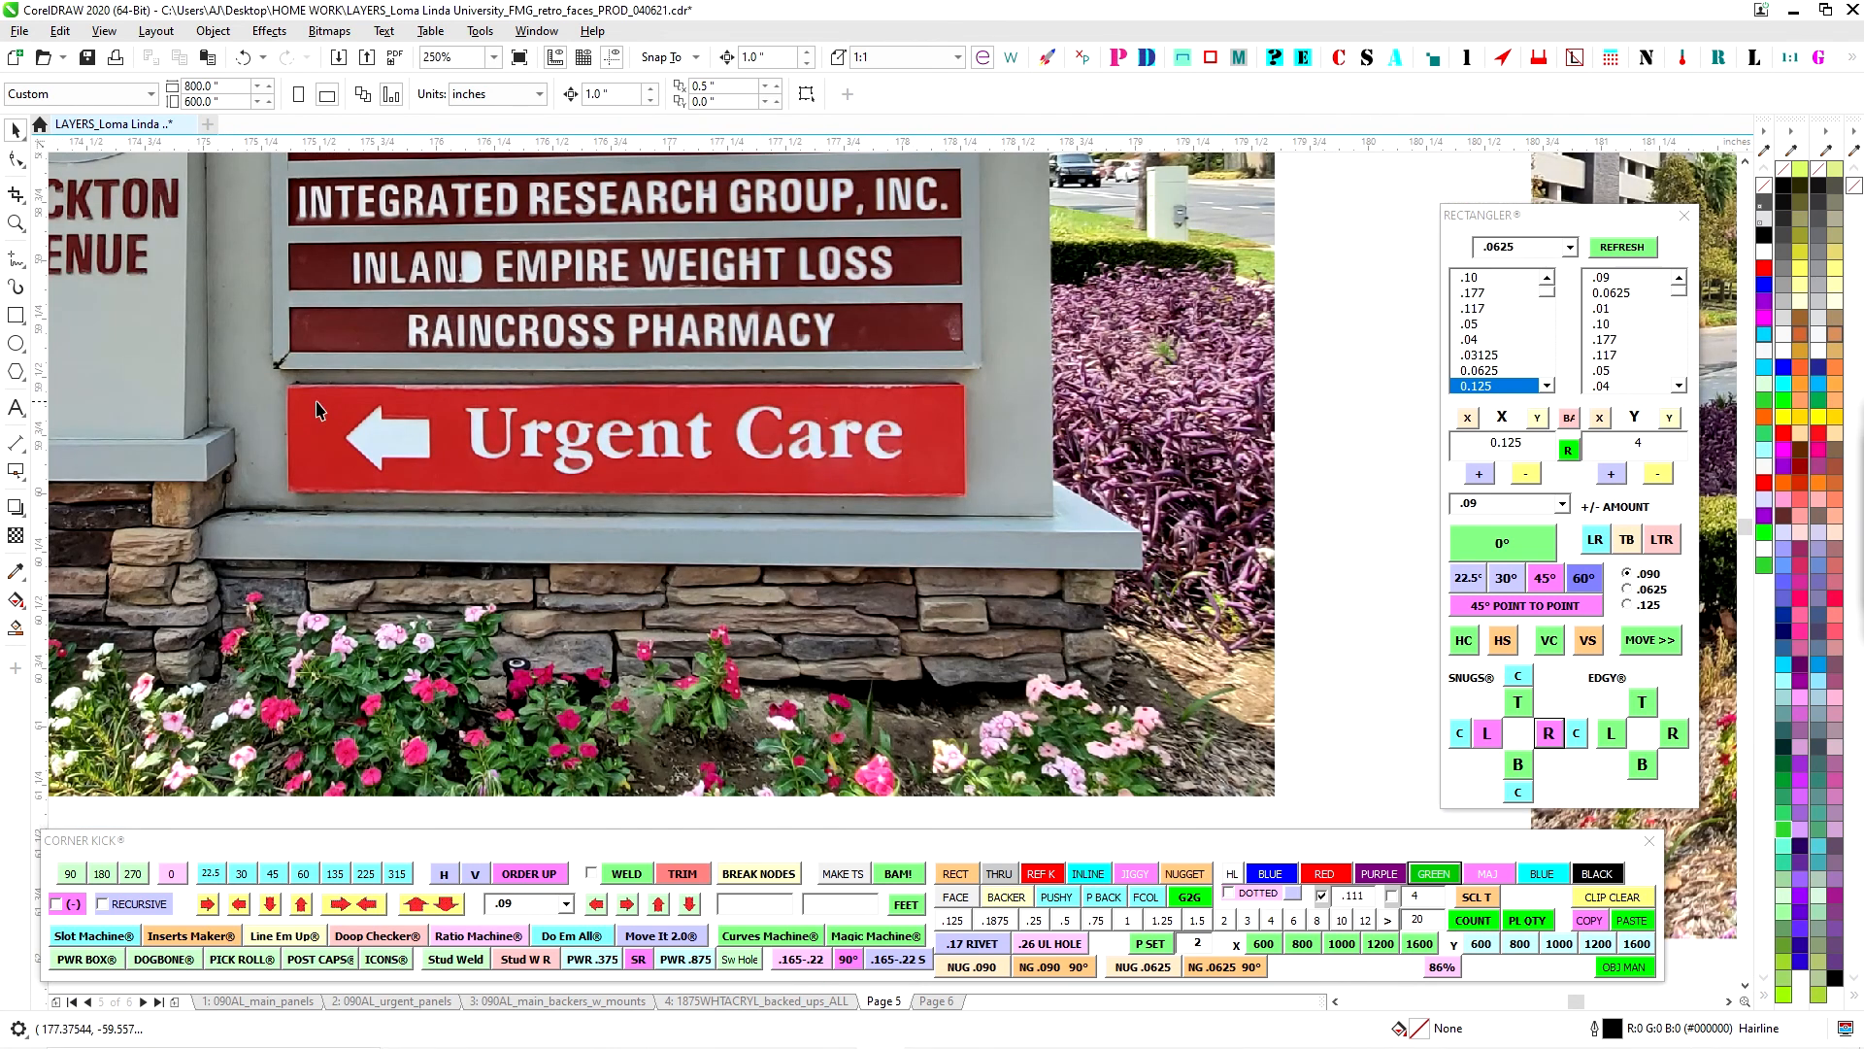
{"action": "scroll", "coordinate": [492, 441], "scroll_direction": "down", "scroll_amount": 1}
{"action": "scroll", "coordinate": [723, 429], "scroll_direction": "up", "scroll_amount": 1}
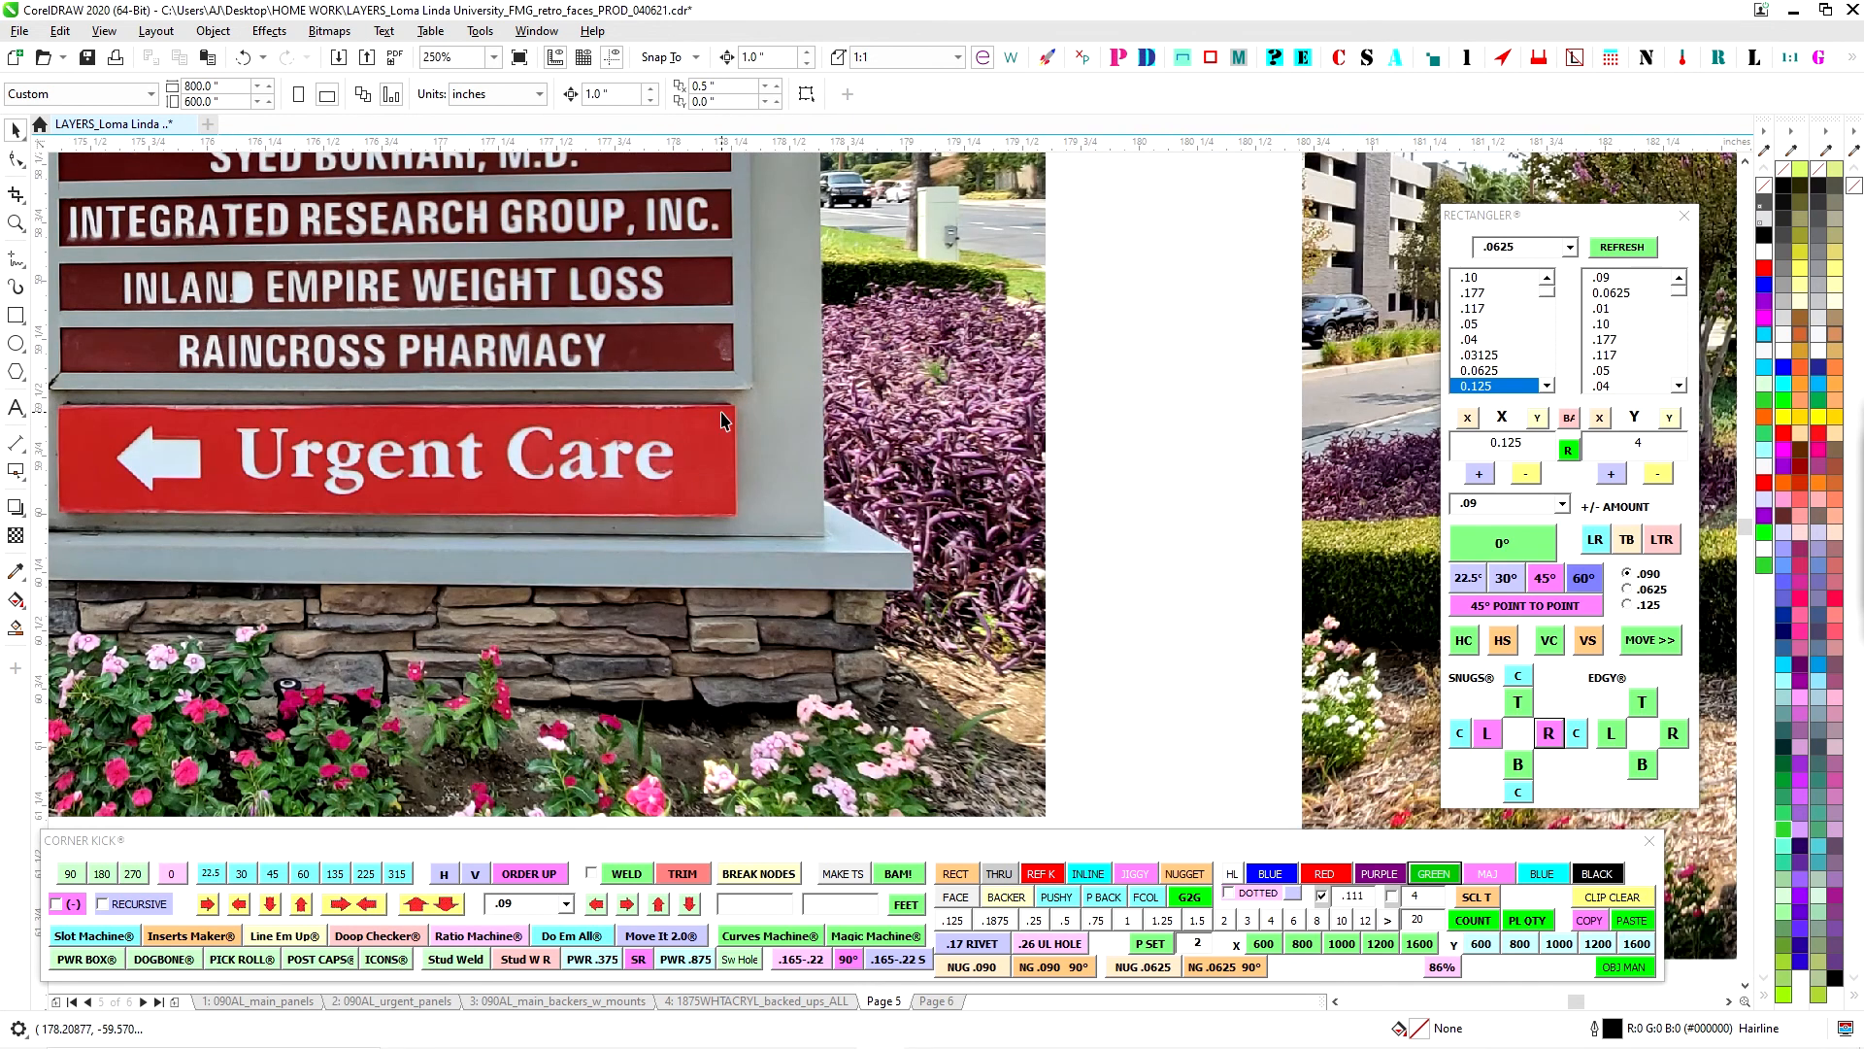
Examine the red Urgent Care panel and its edges below the tenant panels in the front-view site photo.
{"action": "scroll", "coordinate": [321, 452], "scroll_direction": "up", "scroll_amount": 1}
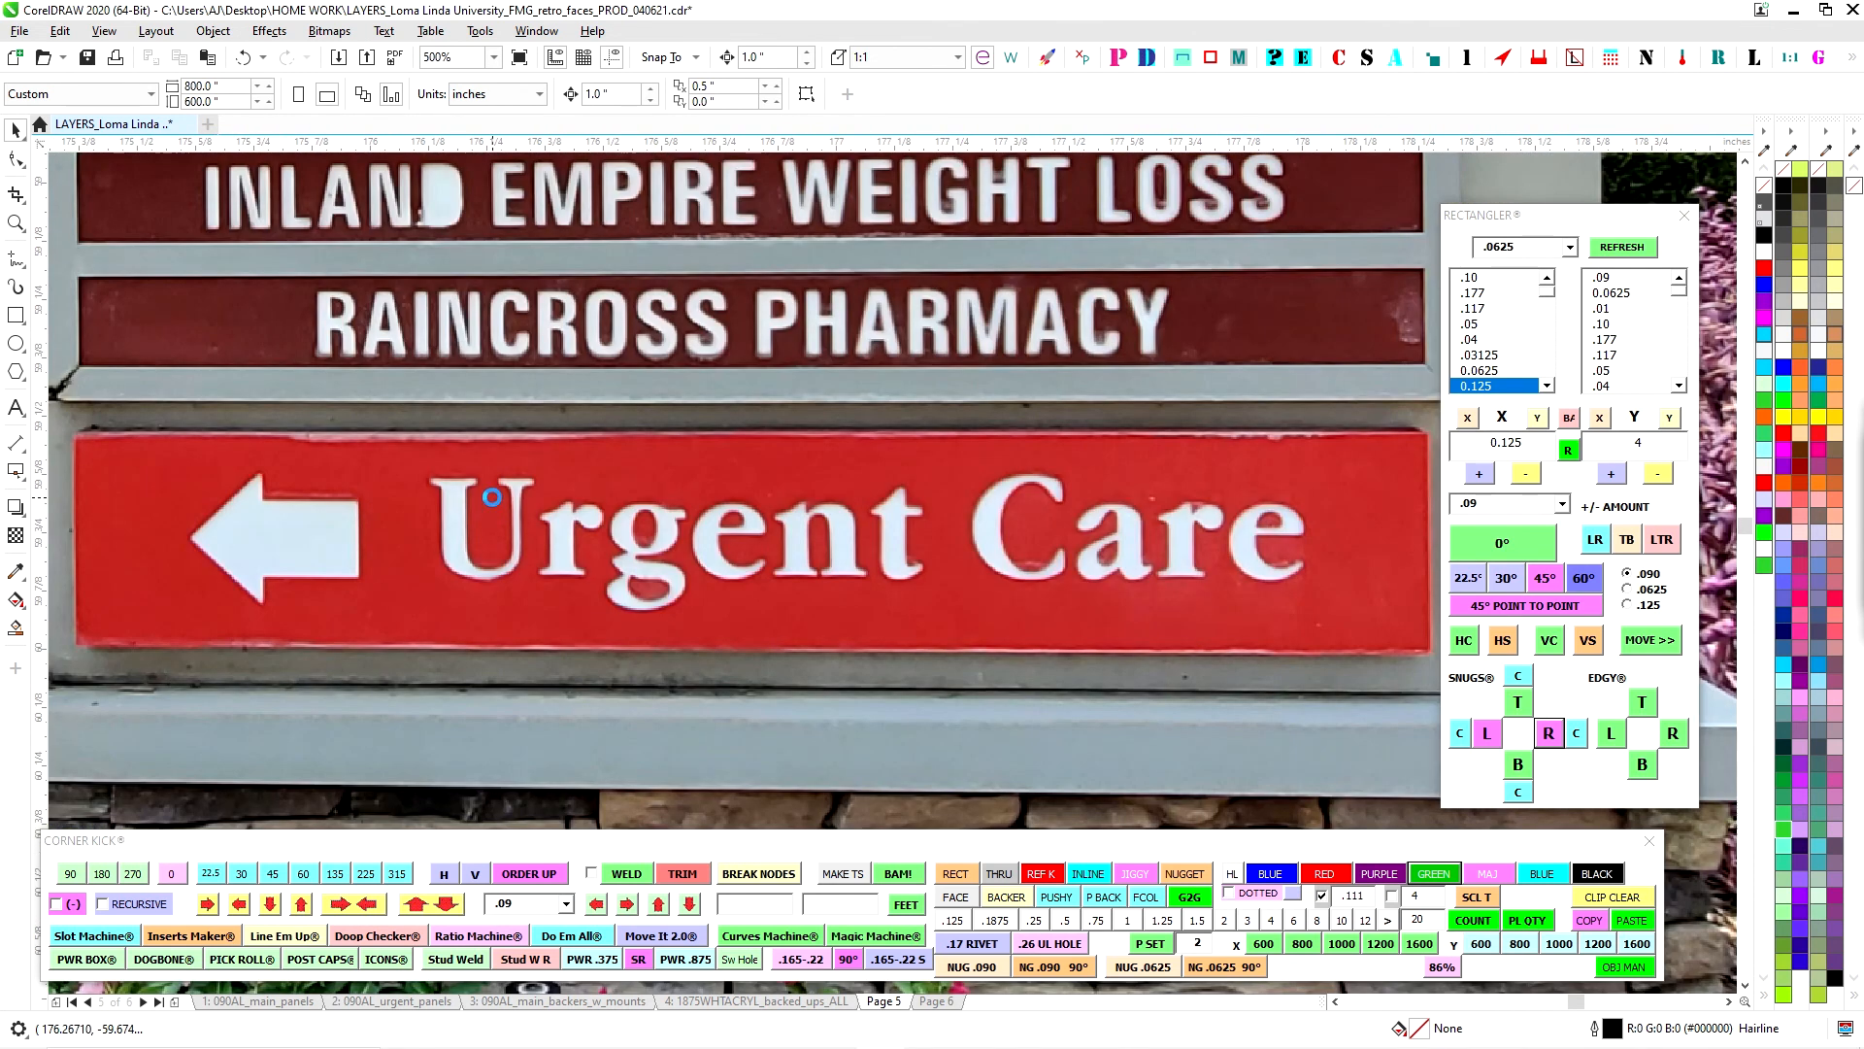
{"action": "scroll", "coordinate": [475, 511], "scroll_direction": "down", "scroll_amount": 1}
{"action": "scroll", "coordinate": [686, 456], "scroll_direction": "up", "scroll_amount": 2}
{"action": "scroll", "coordinate": [1023, 504], "scroll_direction": "down", "scroll_amount": 2}
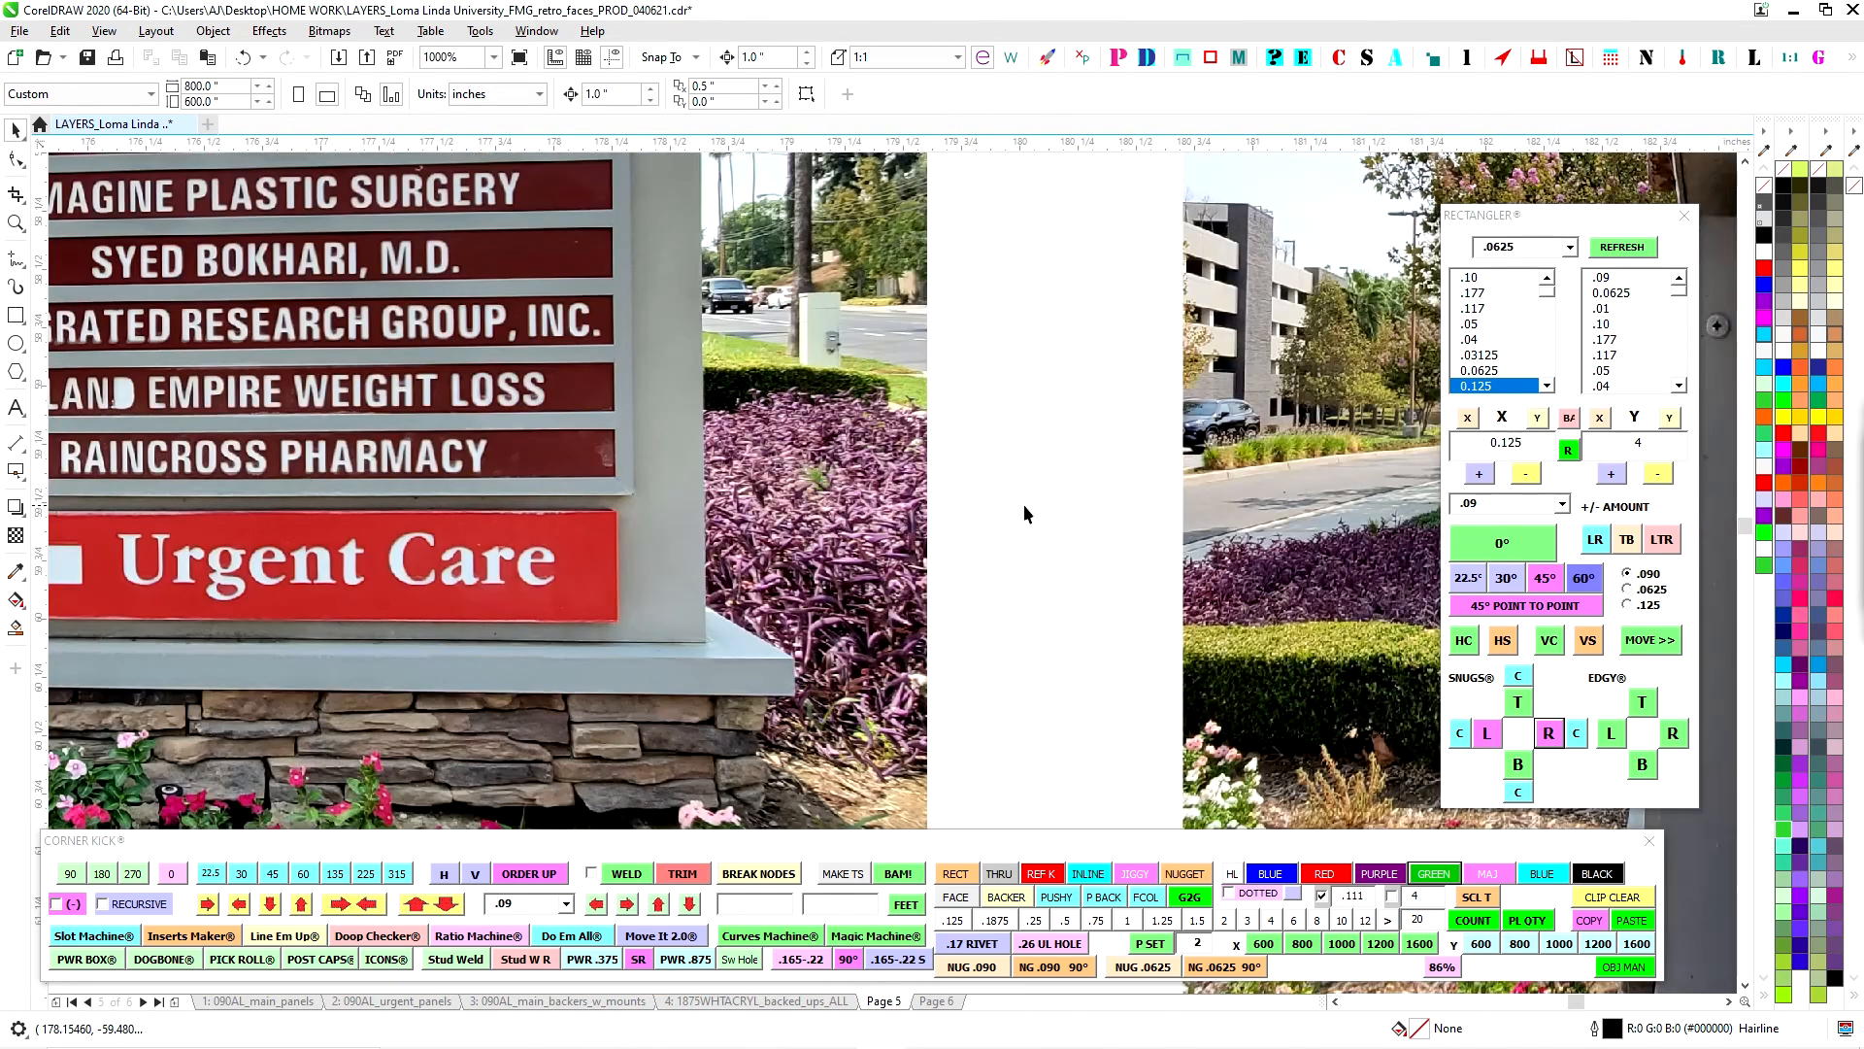
Examine the side-view site photo where the grey sign frame meets the red Urgent Care panel, including the gap and side screws.
{"action": "scroll", "coordinate": [1004, 359], "scroll_direction": "down", "scroll_amount": 3}
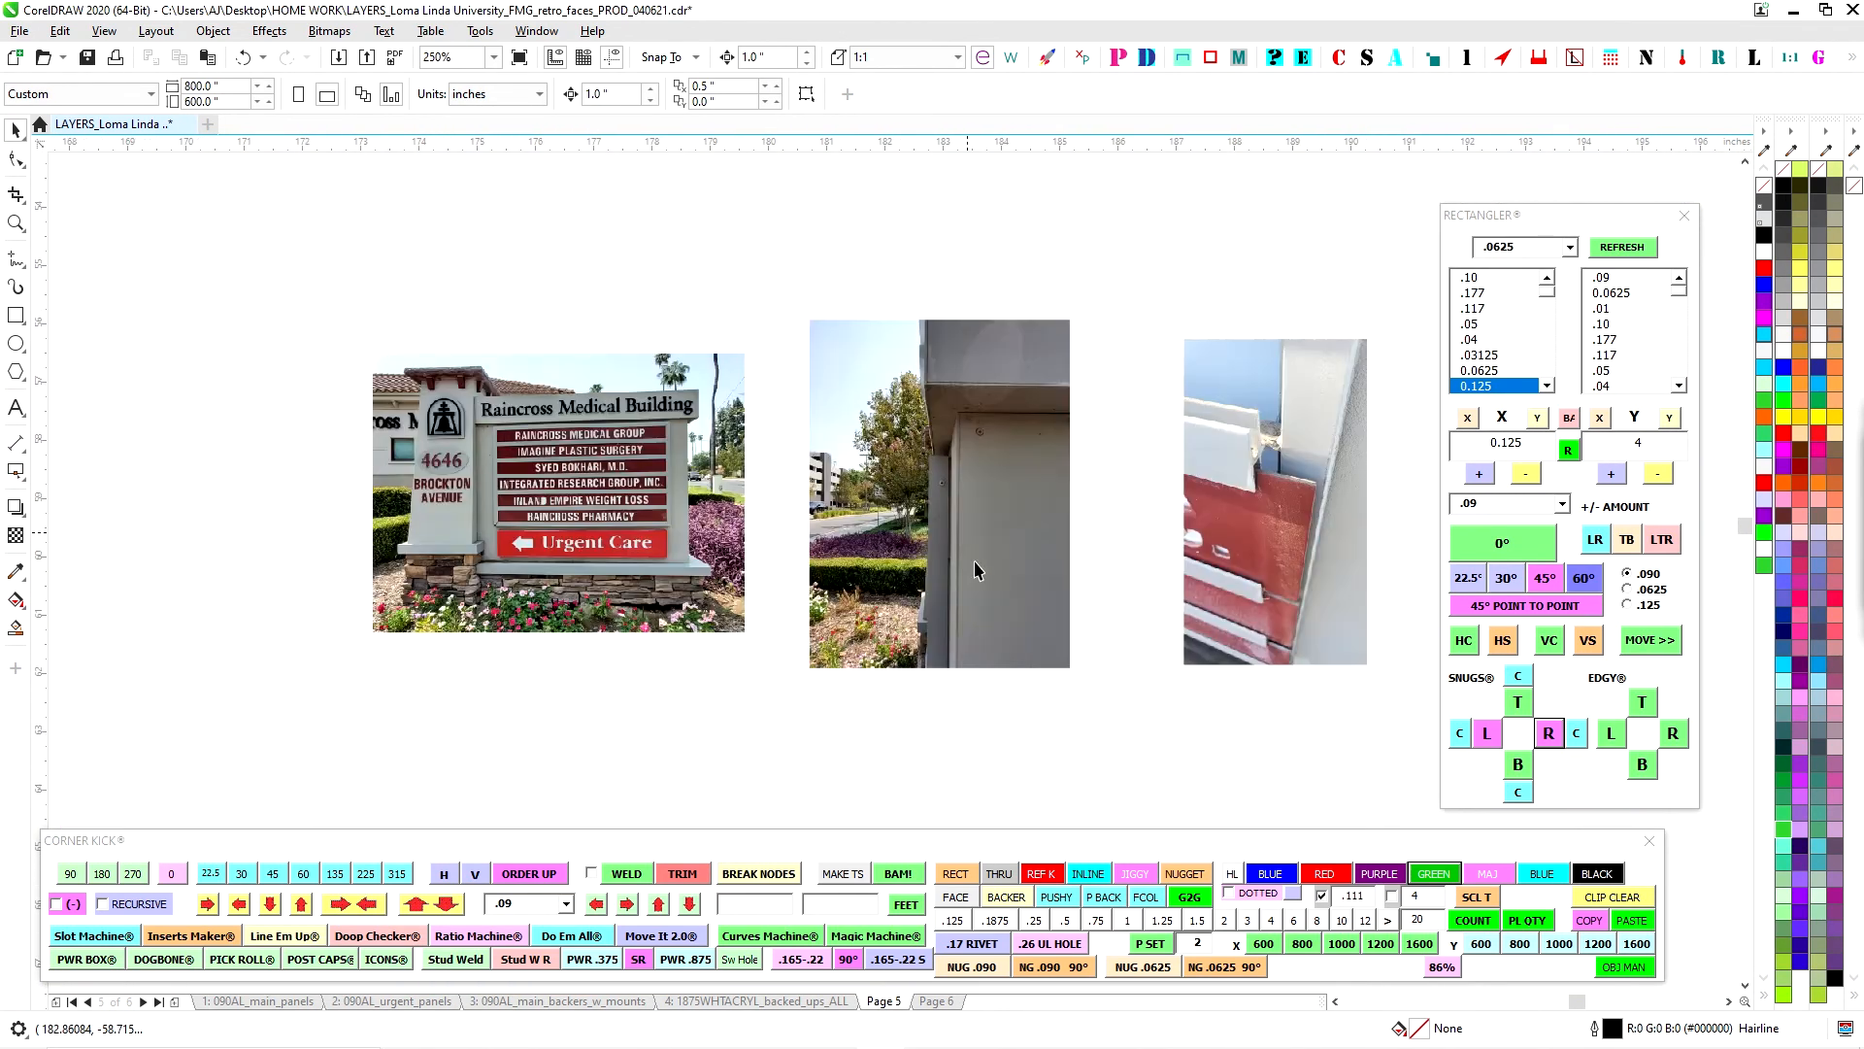
{"action": "scroll", "coordinate": [1220, 448], "scroll_direction": "down", "scroll_amount": 2}
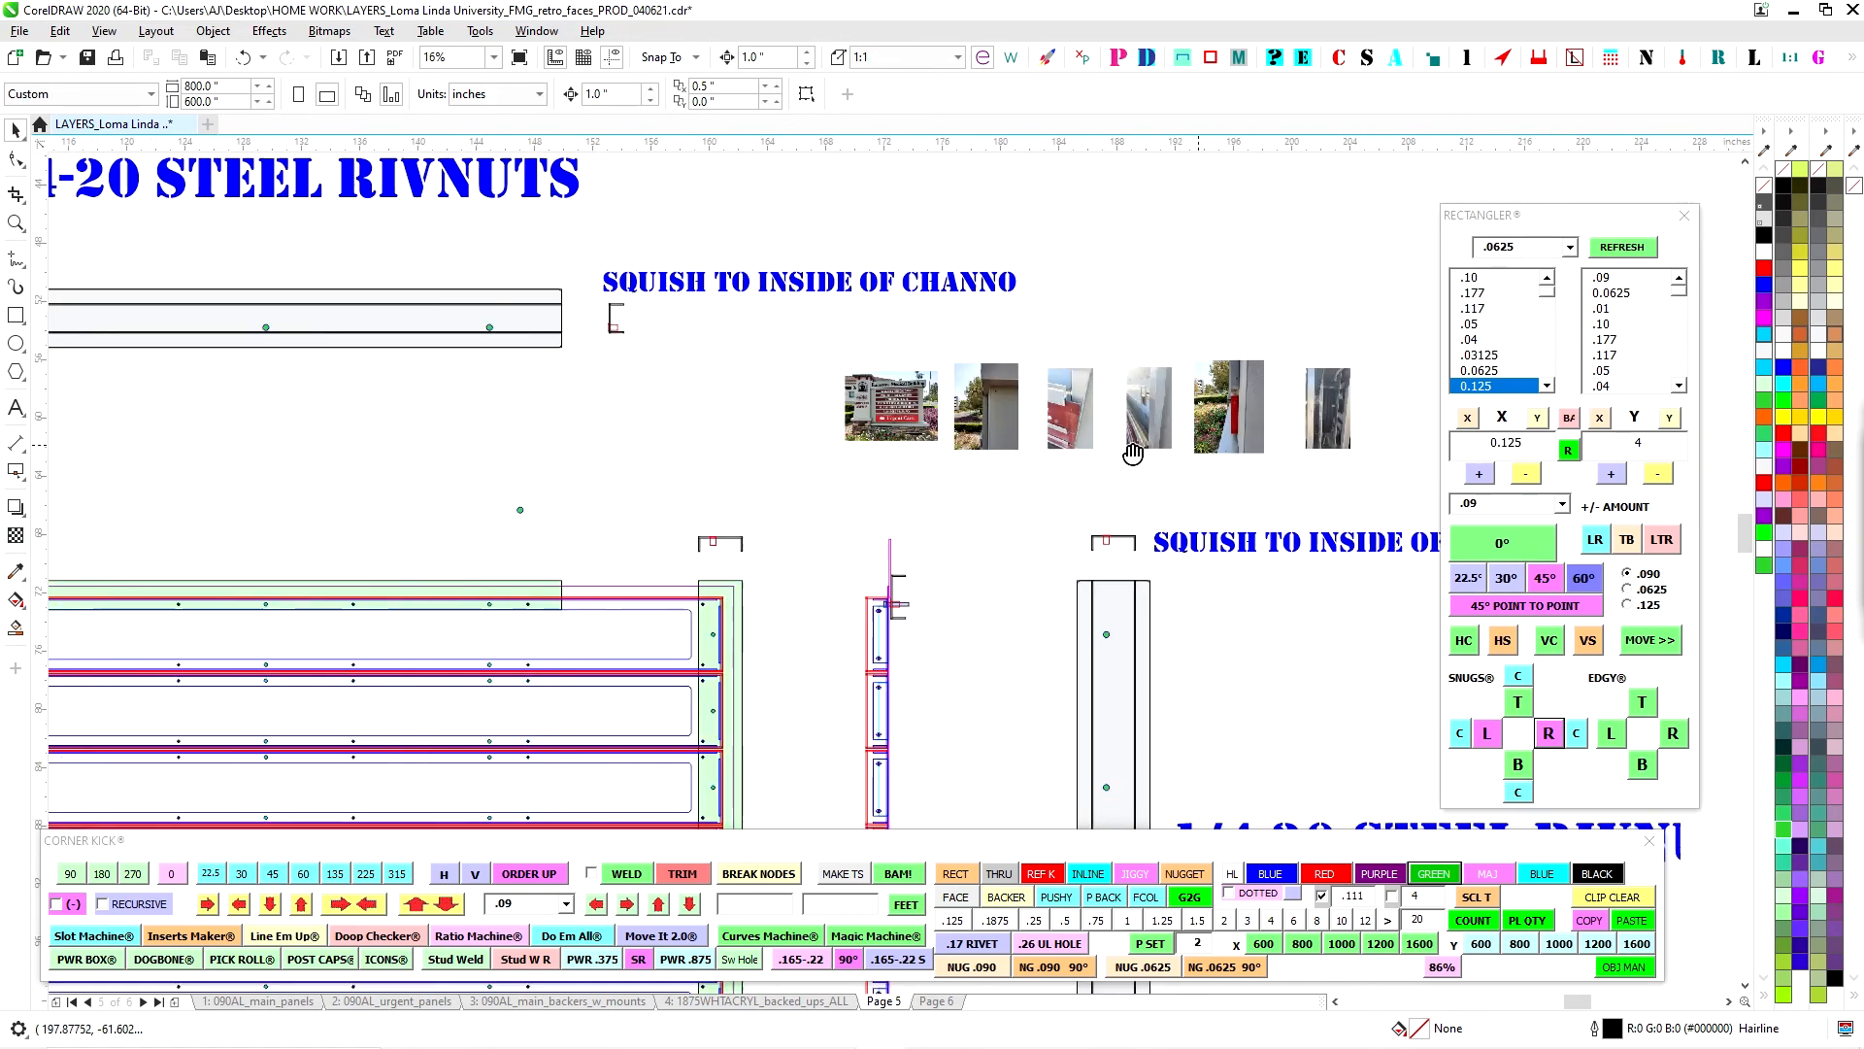
{"action": "scroll", "coordinate": [951, 478], "scroll_direction": "up", "scroll_amount": 3}
{"action": "scroll", "coordinate": [789, 583], "scroll_direction": "up", "scroll_amount": 1}
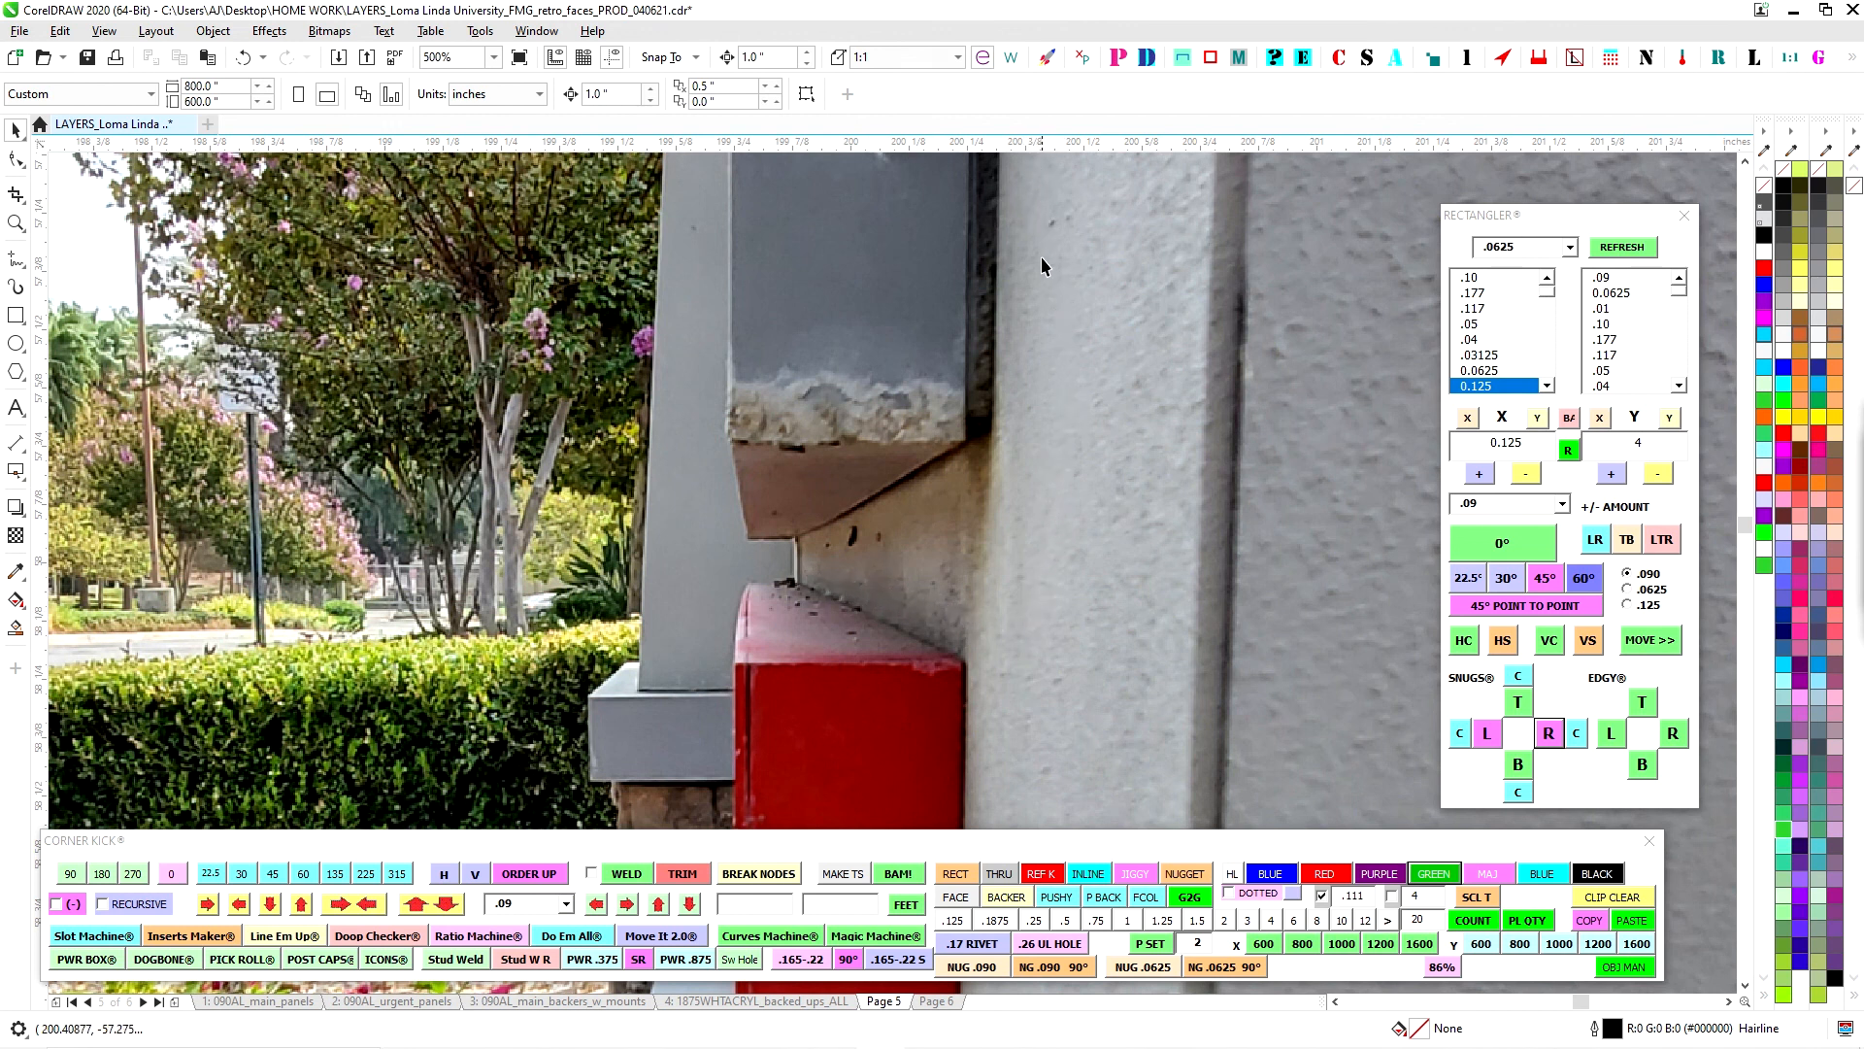
{"action": "scroll", "coordinate": [986, 398], "scroll_direction": "up", "scroll_amount": 1}
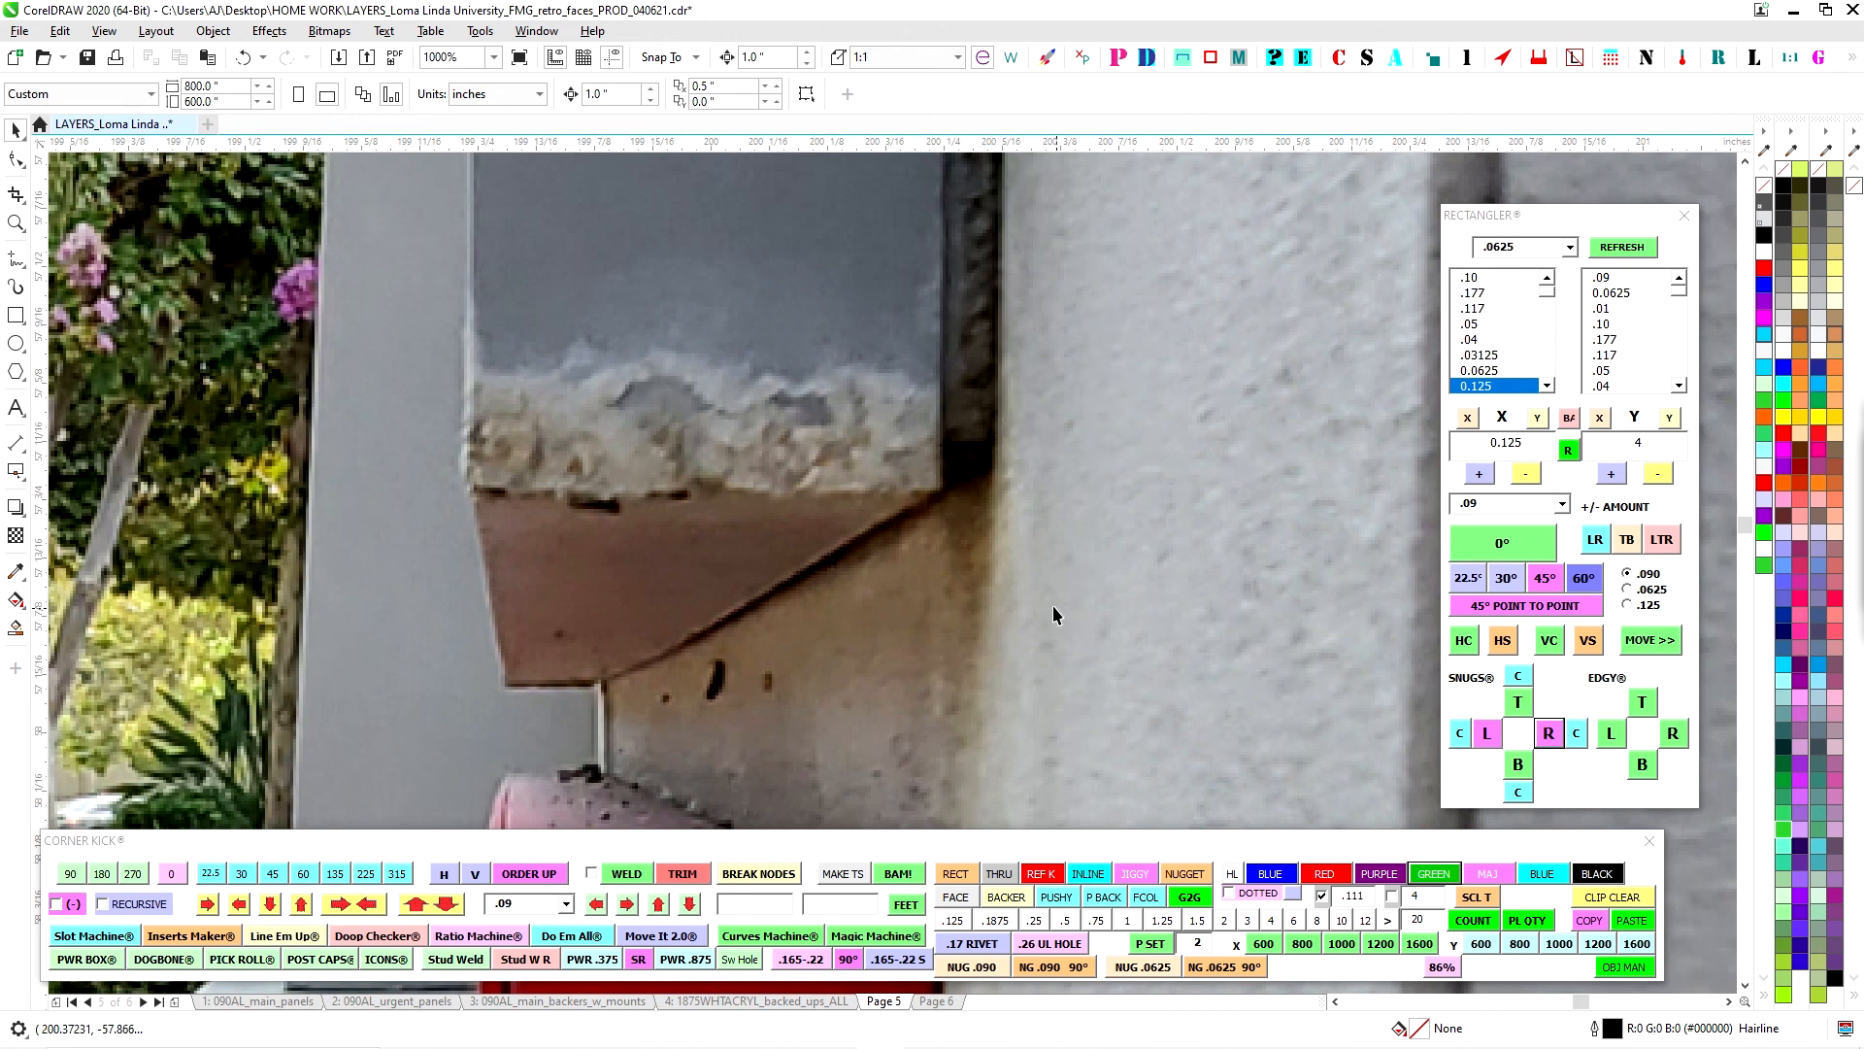
{"action": "scroll", "coordinate": [1053, 614], "scroll_direction": "down", "scroll_amount": 2}
{"action": "scroll", "coordinate": [1048, 568], "scroll_direction": "up", "scroll_amount": 1}
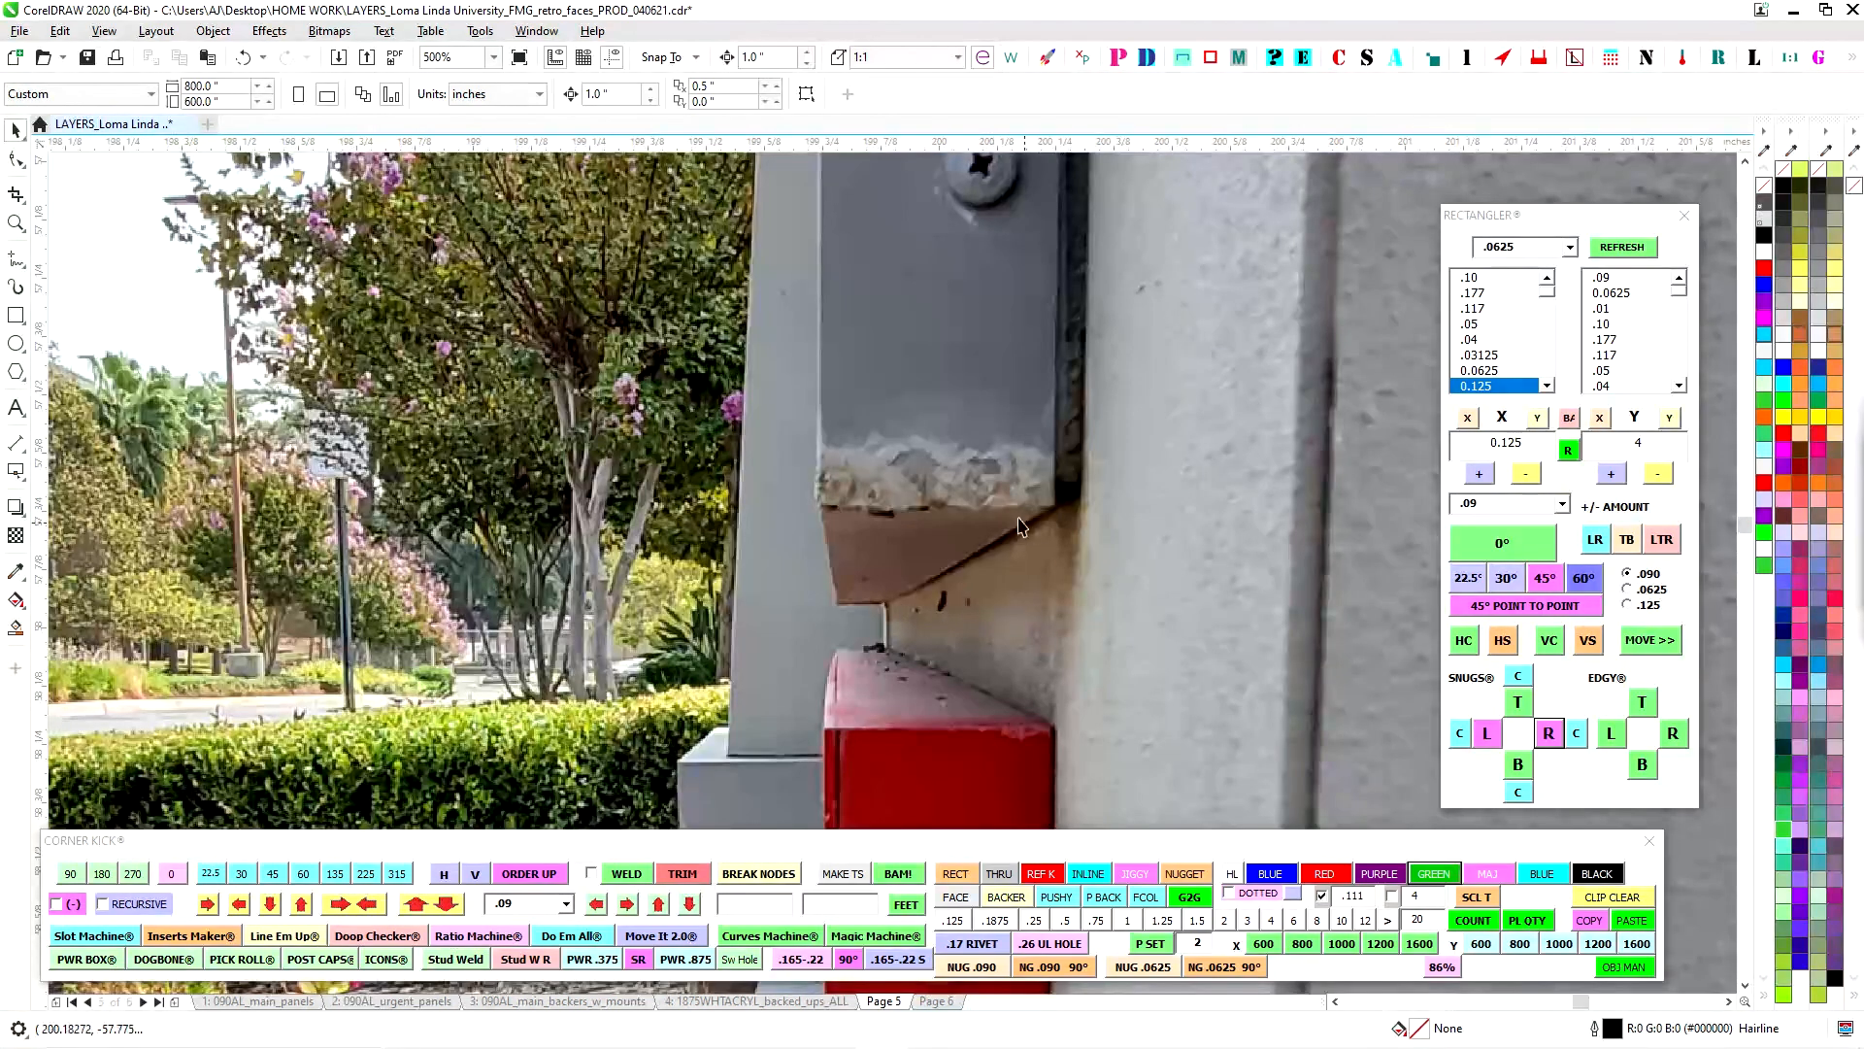
{"action": "scroll", "coordinate": [1011, 622], "scroll_direction": "down", "scroll_amount": 2}
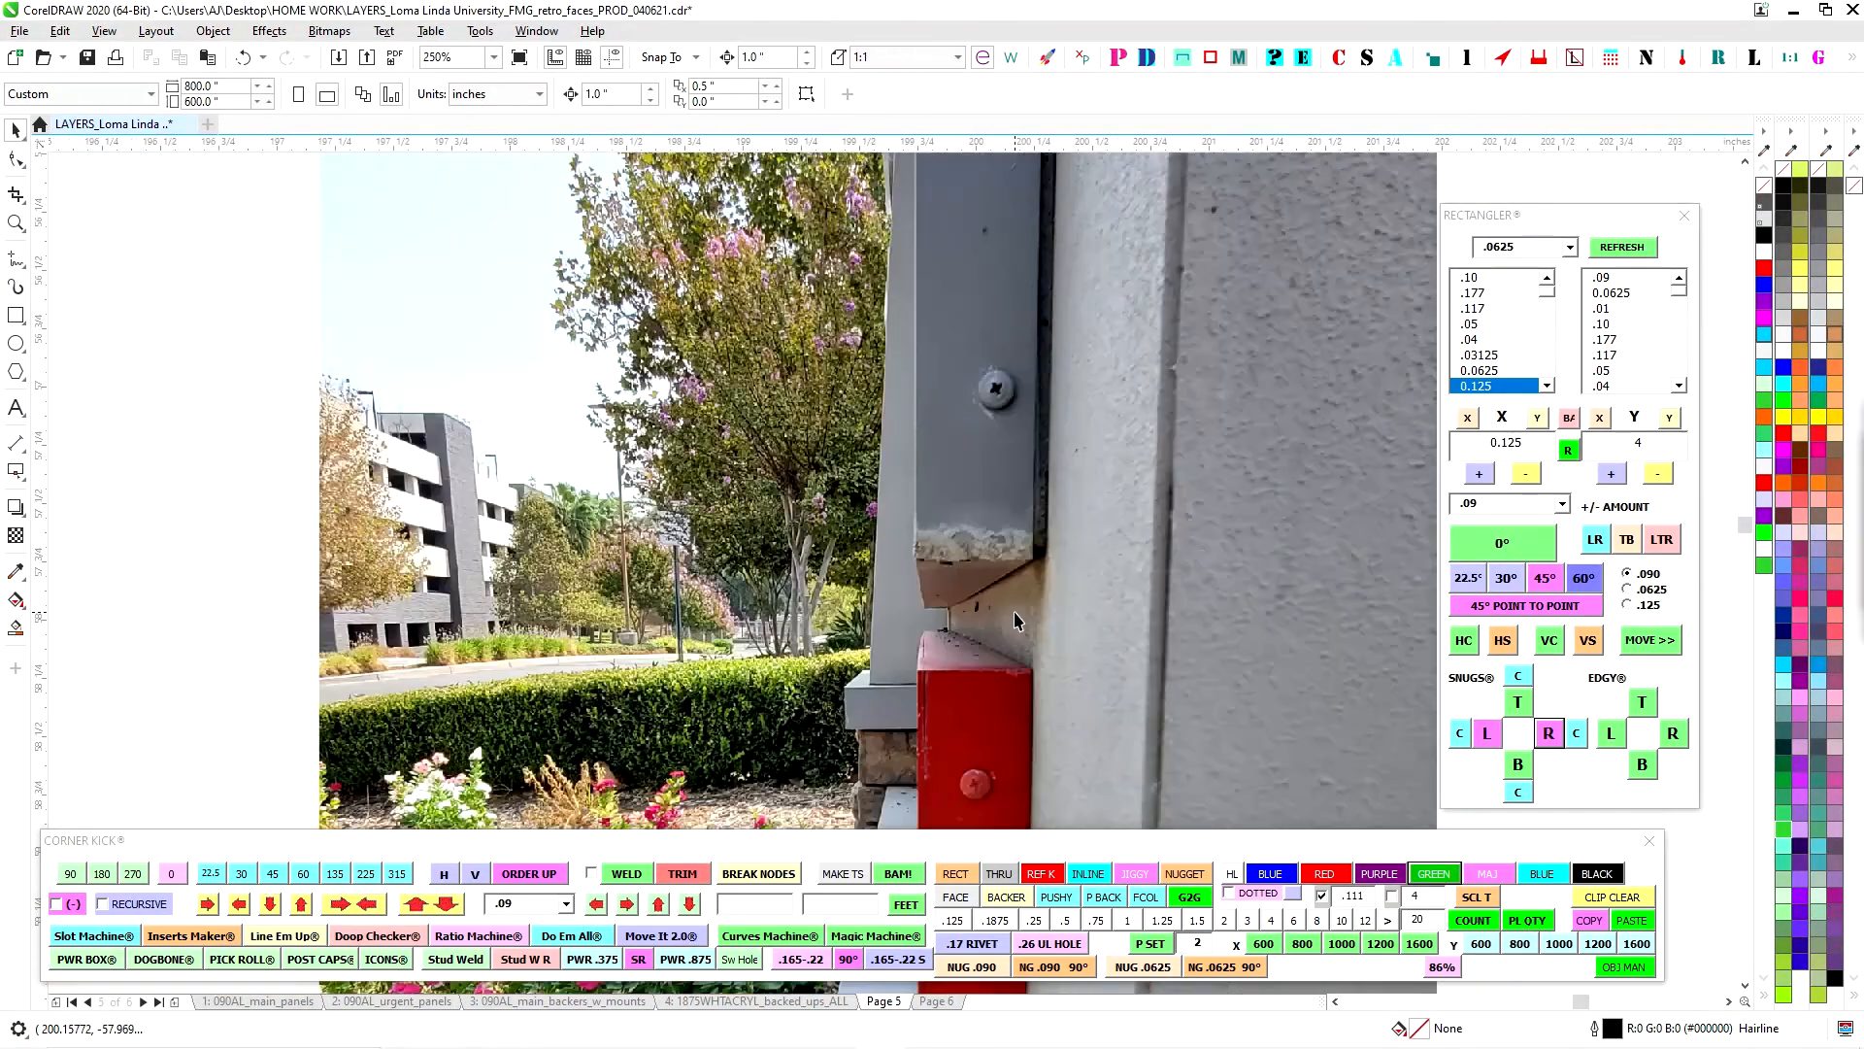